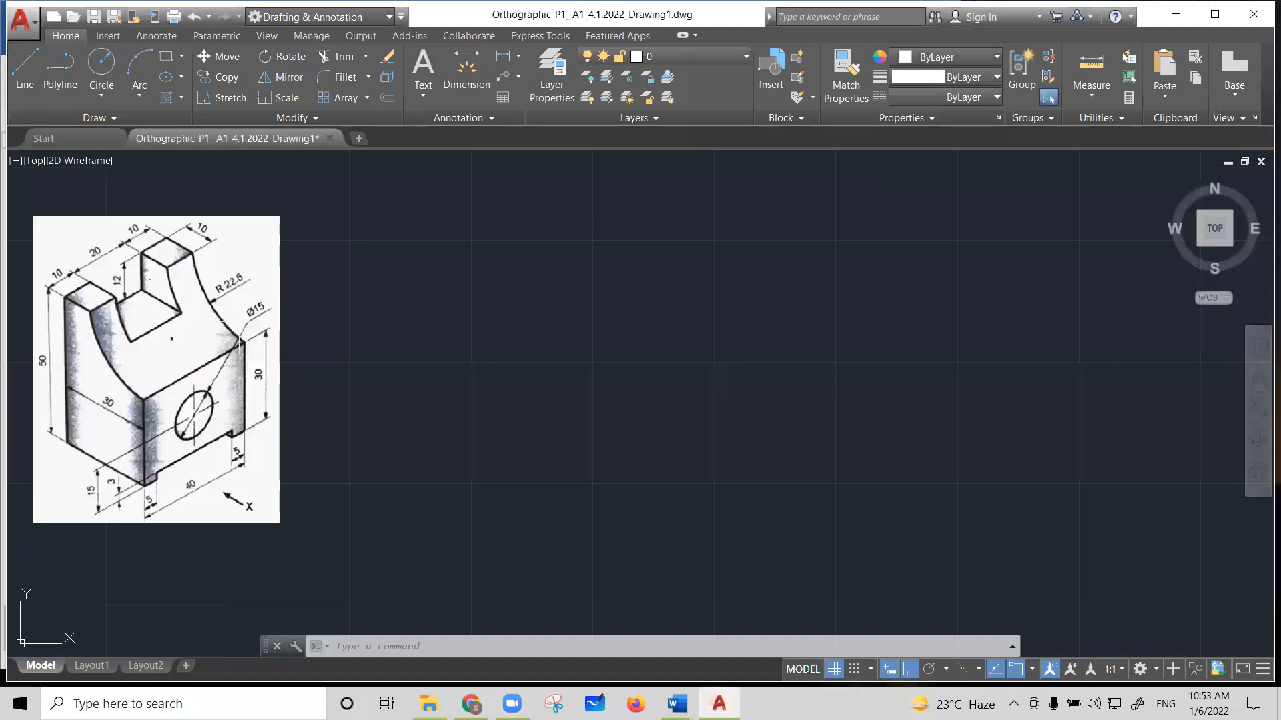
{"action": "left_click", "coordinate": [367, 415]}
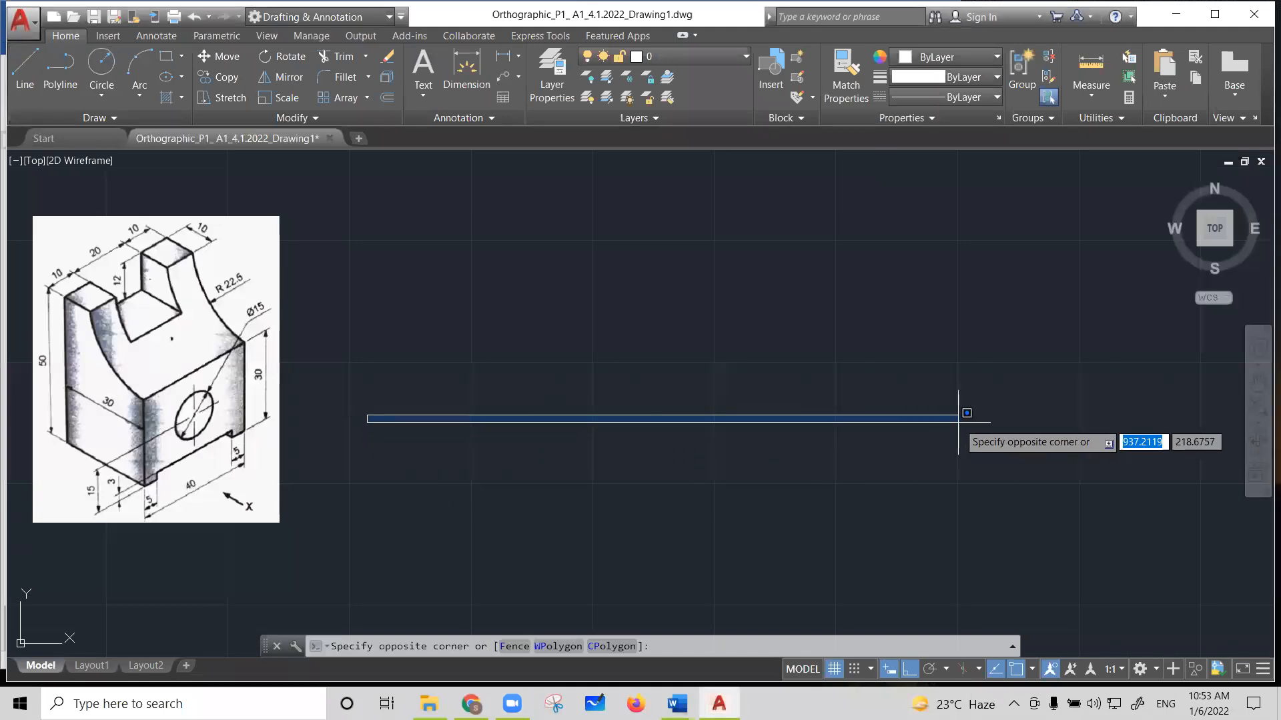
{"action": "key", "text": "Escape"}
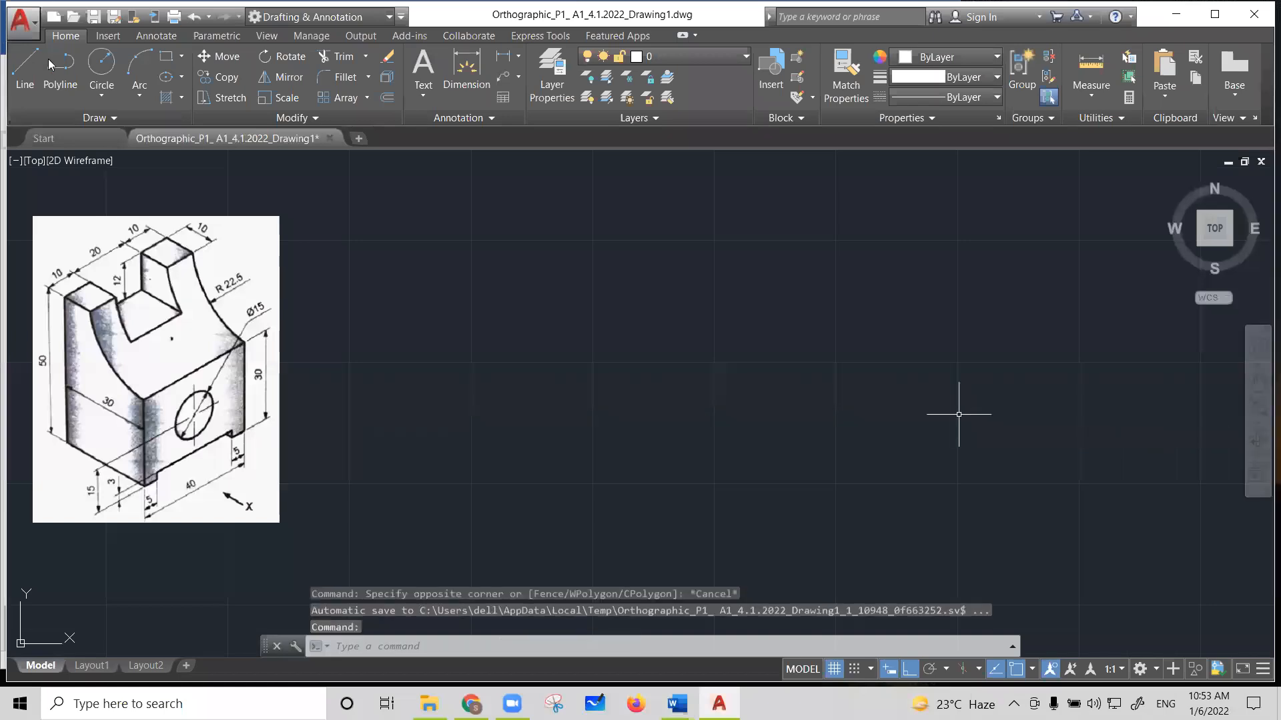
{"action": "double_click", "coordinate": [31, 72]}
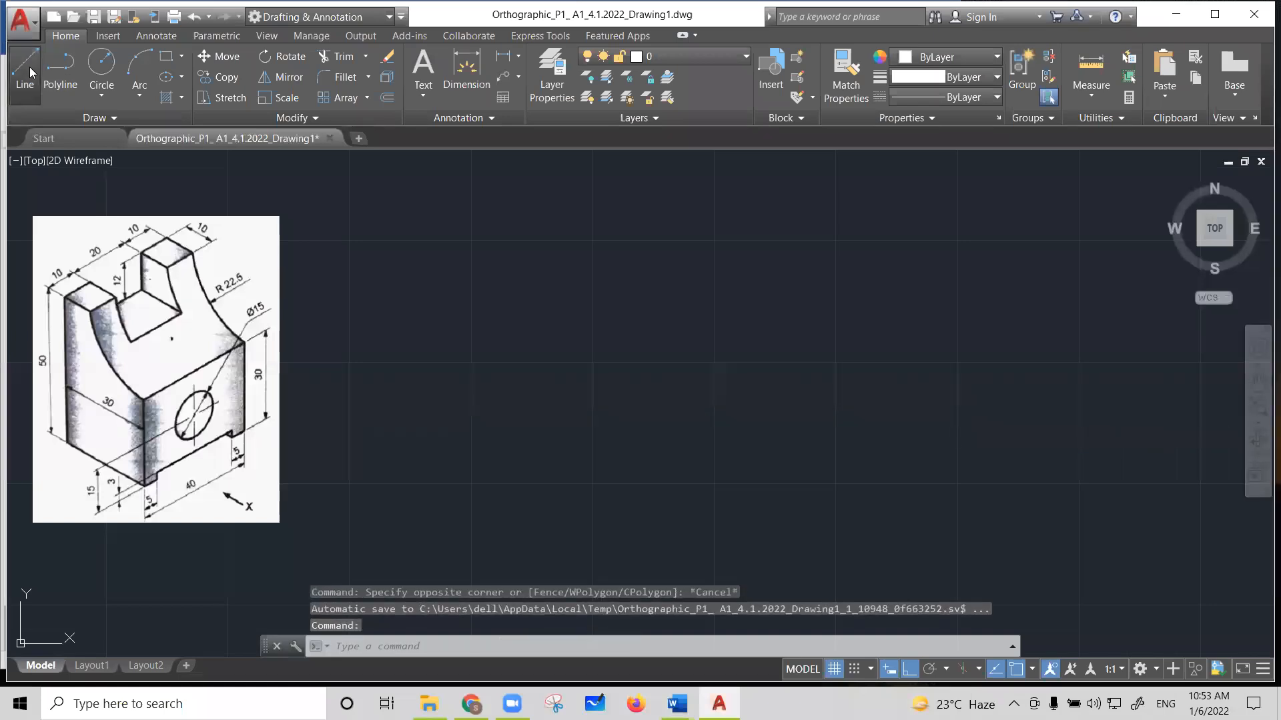
{"action": "left_click", "coordinate": [408, 363]}
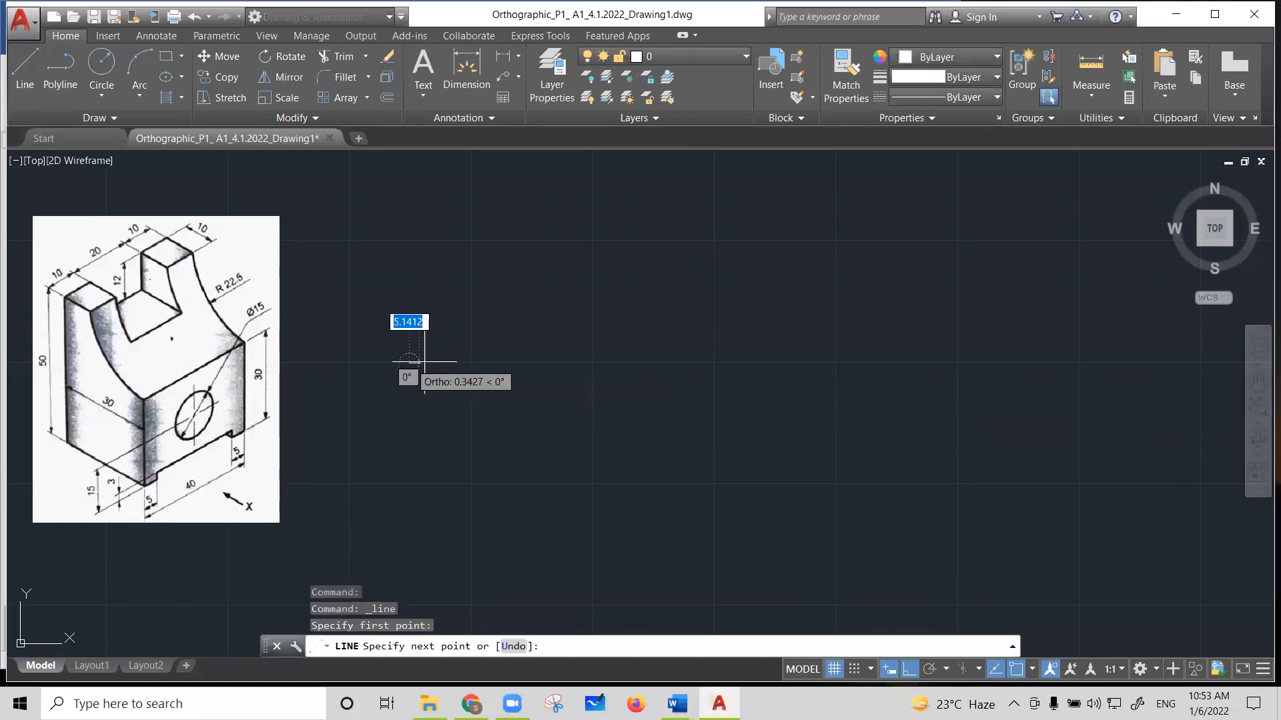
{"action": "left_click", "coordinate": [1145, 371]}
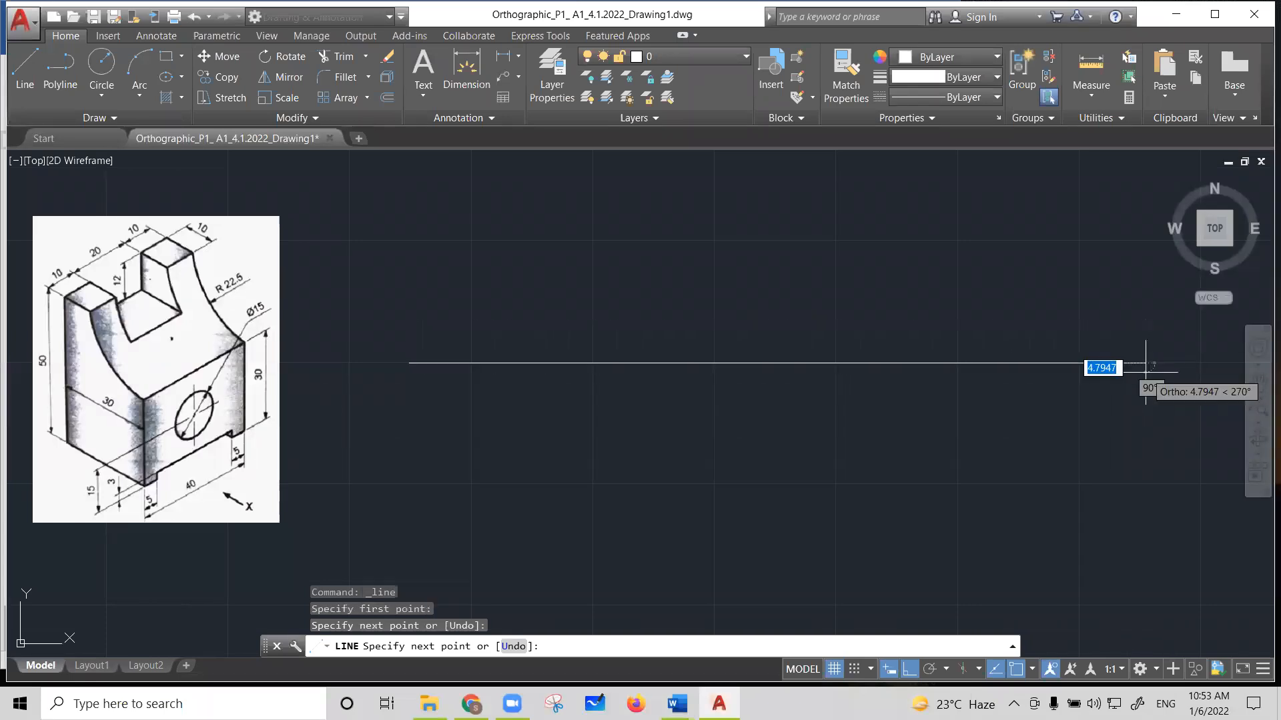
{"action": "key", "text": "Escape"}
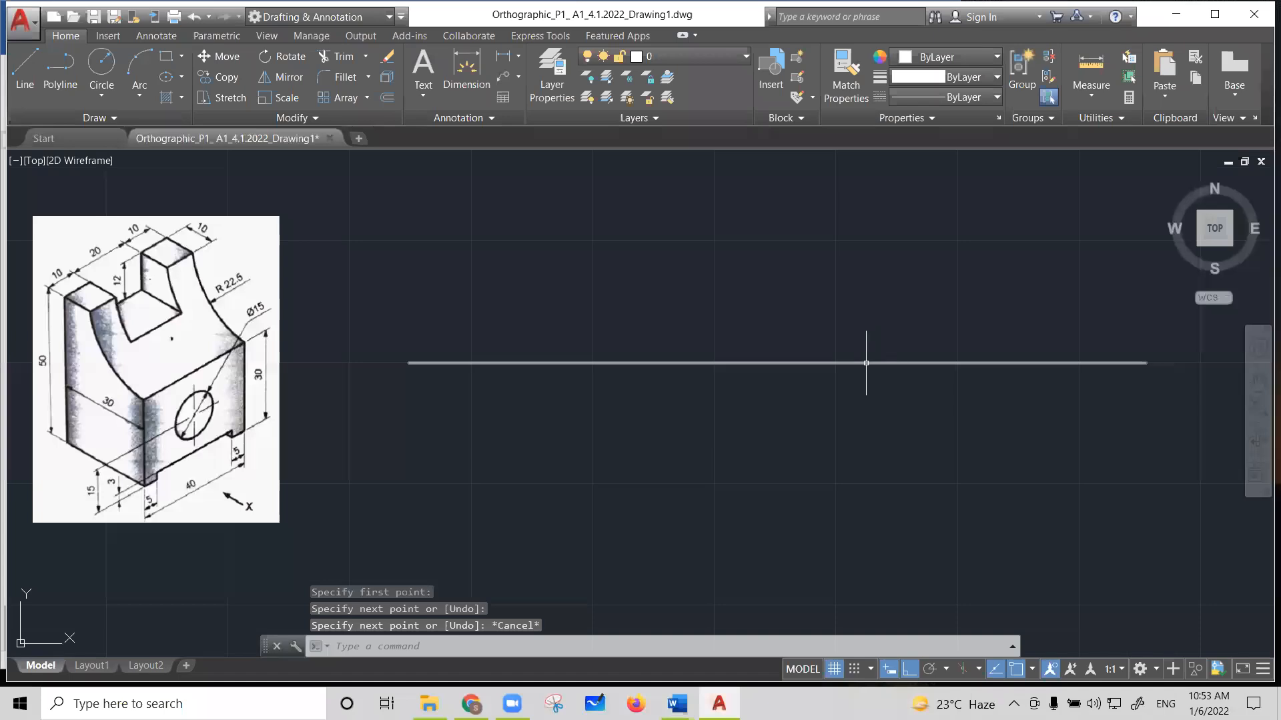
{"action": "left_click", "coordinate": [866, 363]}
{"action": "key", "text": "Delete"}
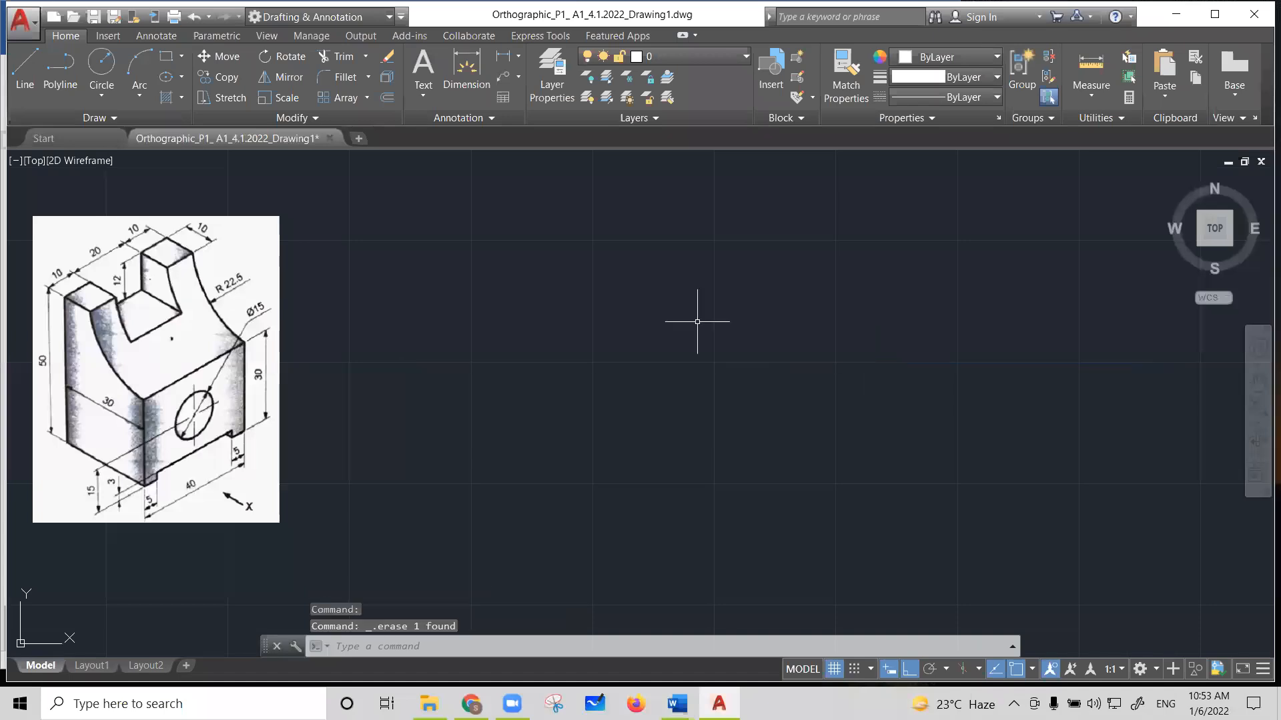
- Draw a horizontal reference line about 370 units long in the empty area beside the isometric picture
{"action": "left_click", "coordinate": [16, 74]}
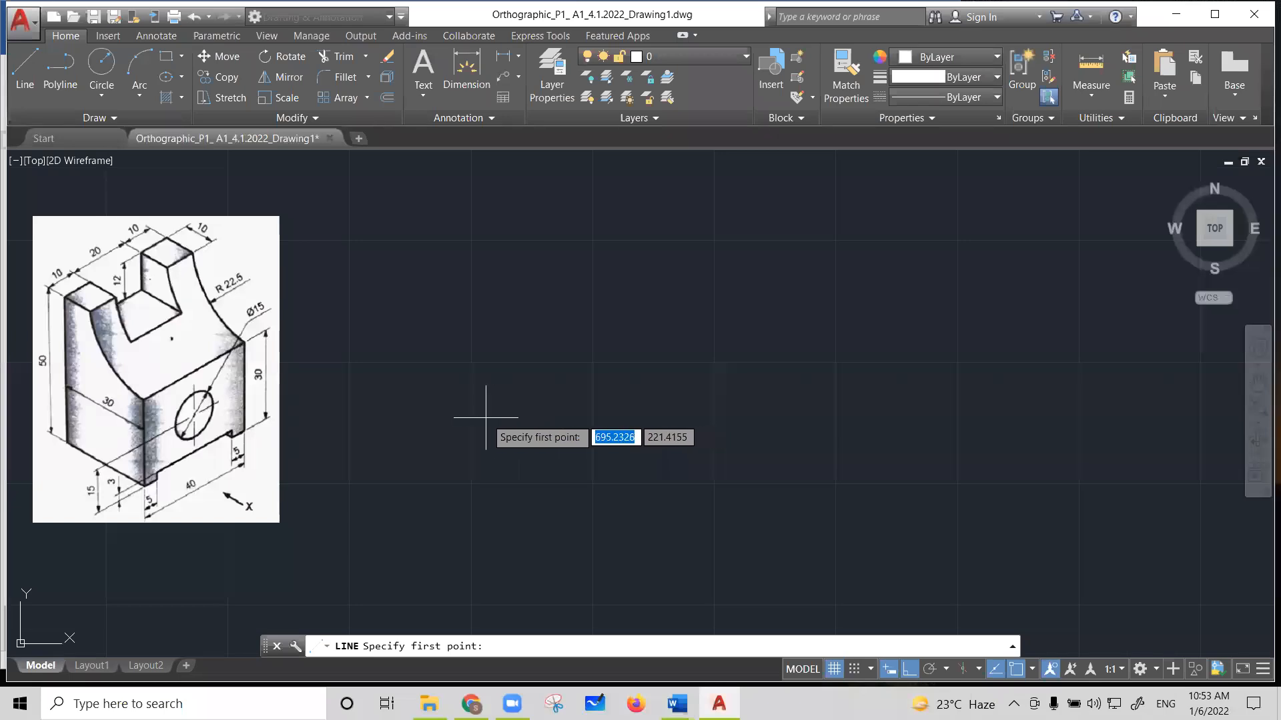
{"action": "left_click", "coordinate": [405, 418]}
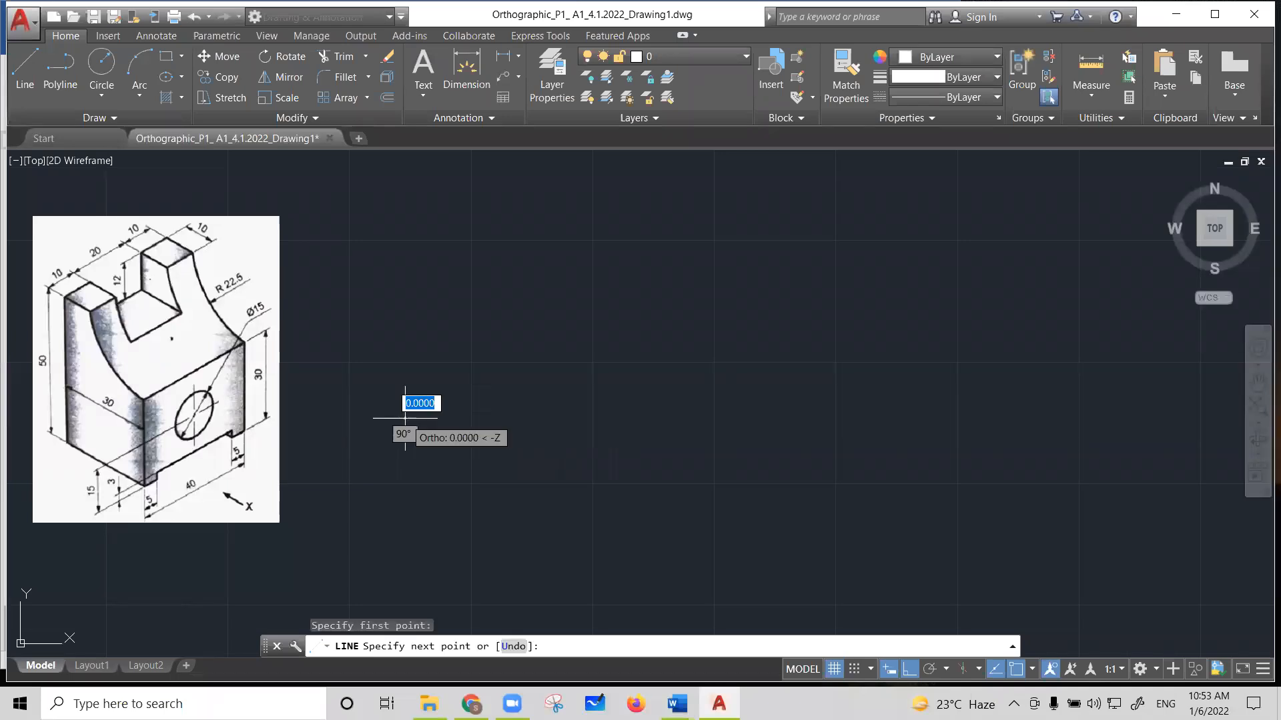
{"action": "left_click", "coordinate": [1127, 428]}
{"action": "key", "text": "Escape"}
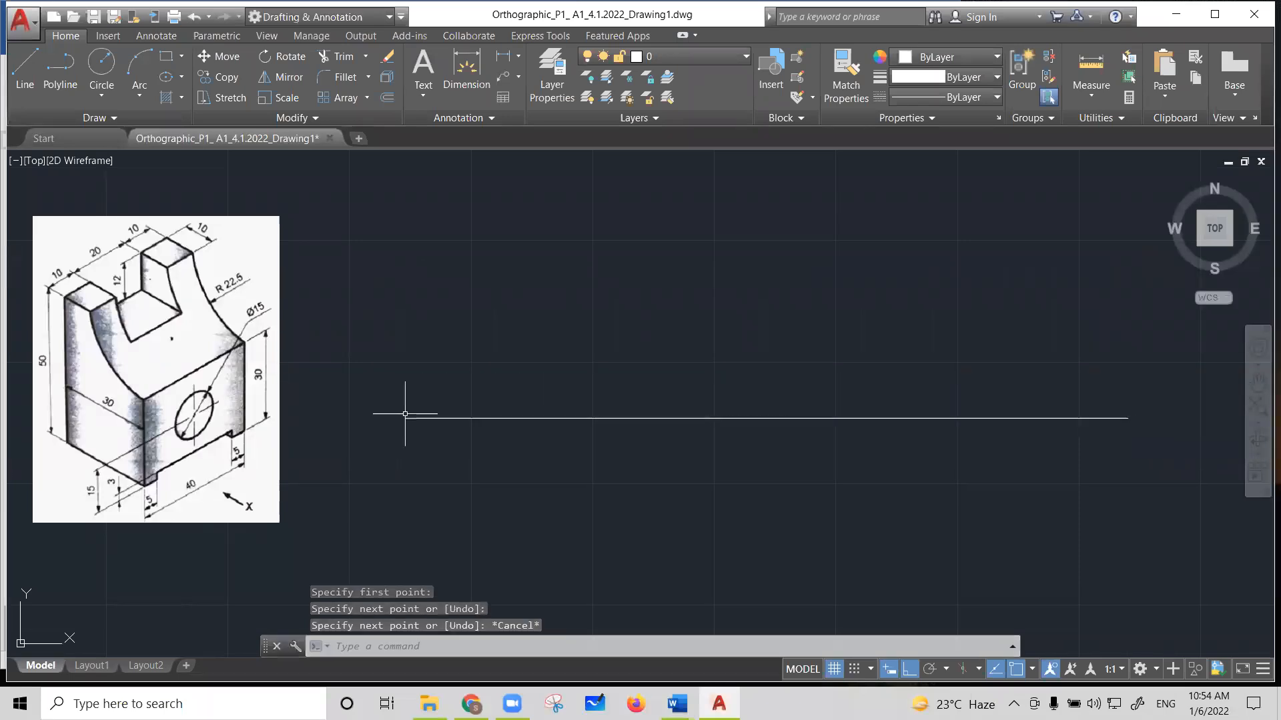
- Change the colour of the horizontal reference line to yellow
{"action": "left_click", "coordinate": [453, 417]}
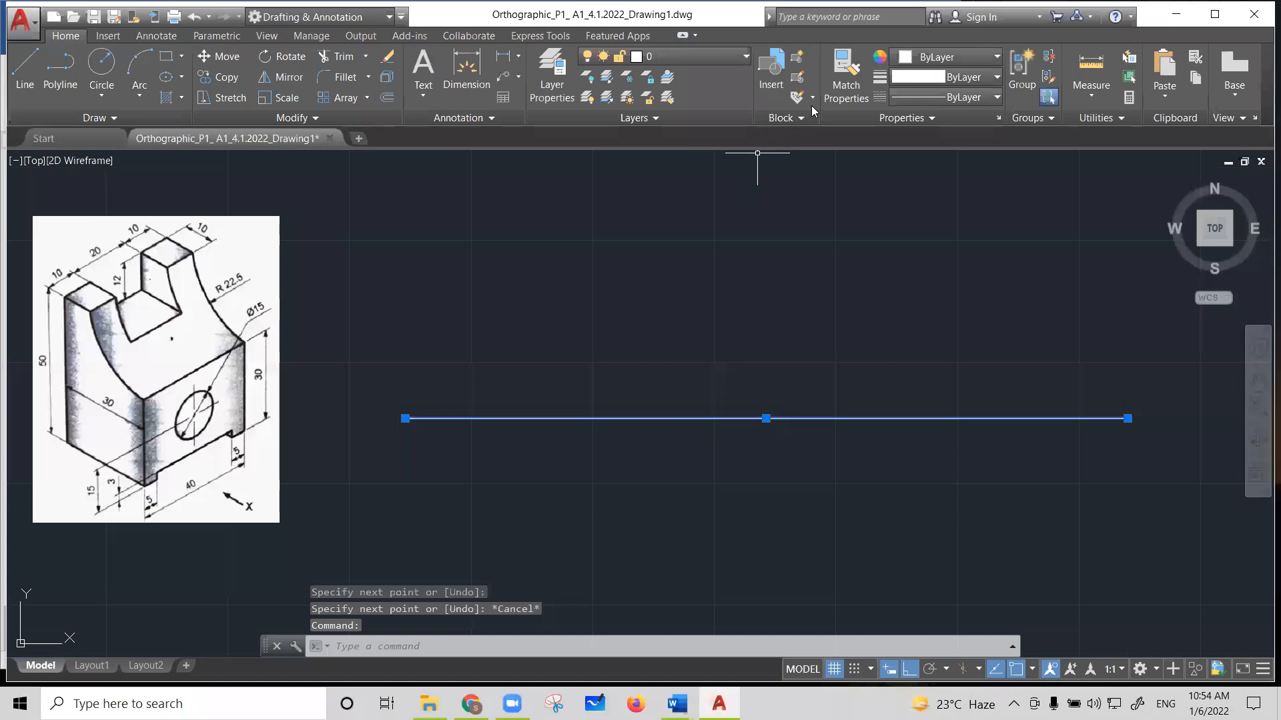
{"action": "left_click", "coordinate": [994, 57]}
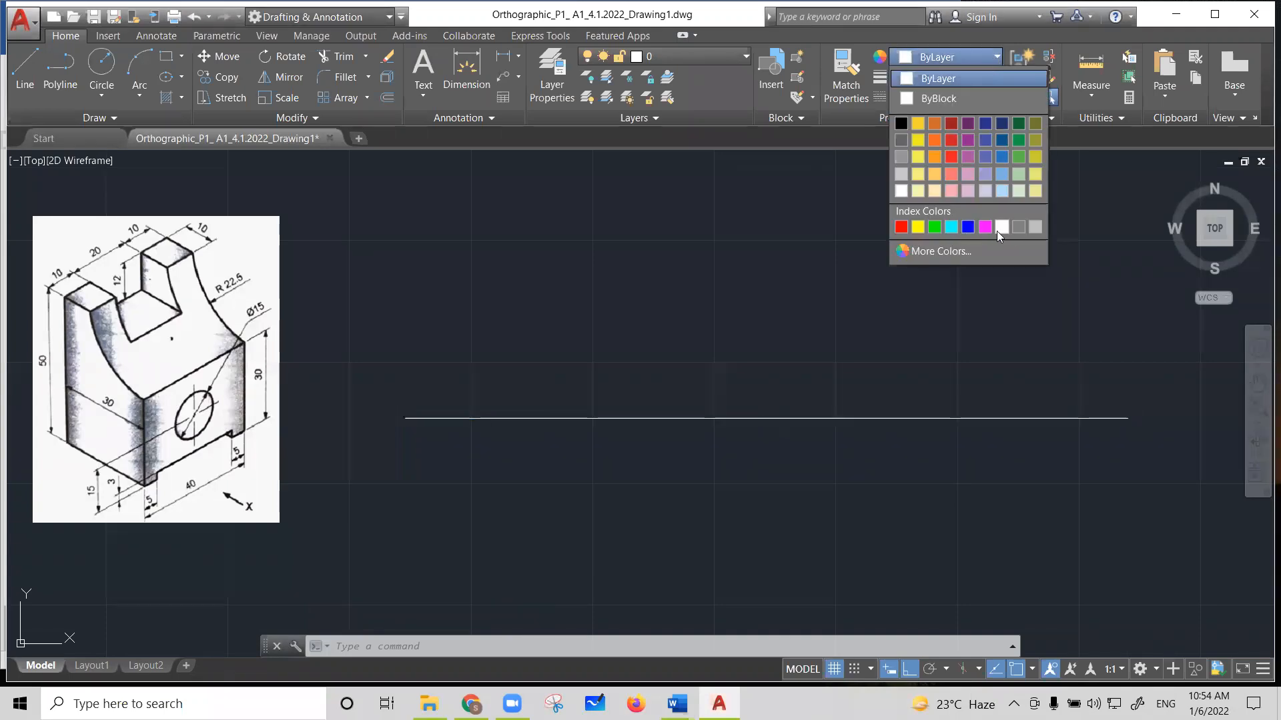
{"action": "left_click", "coordinate": [917, 228]}
{"action": "key", "text": "Escape"}
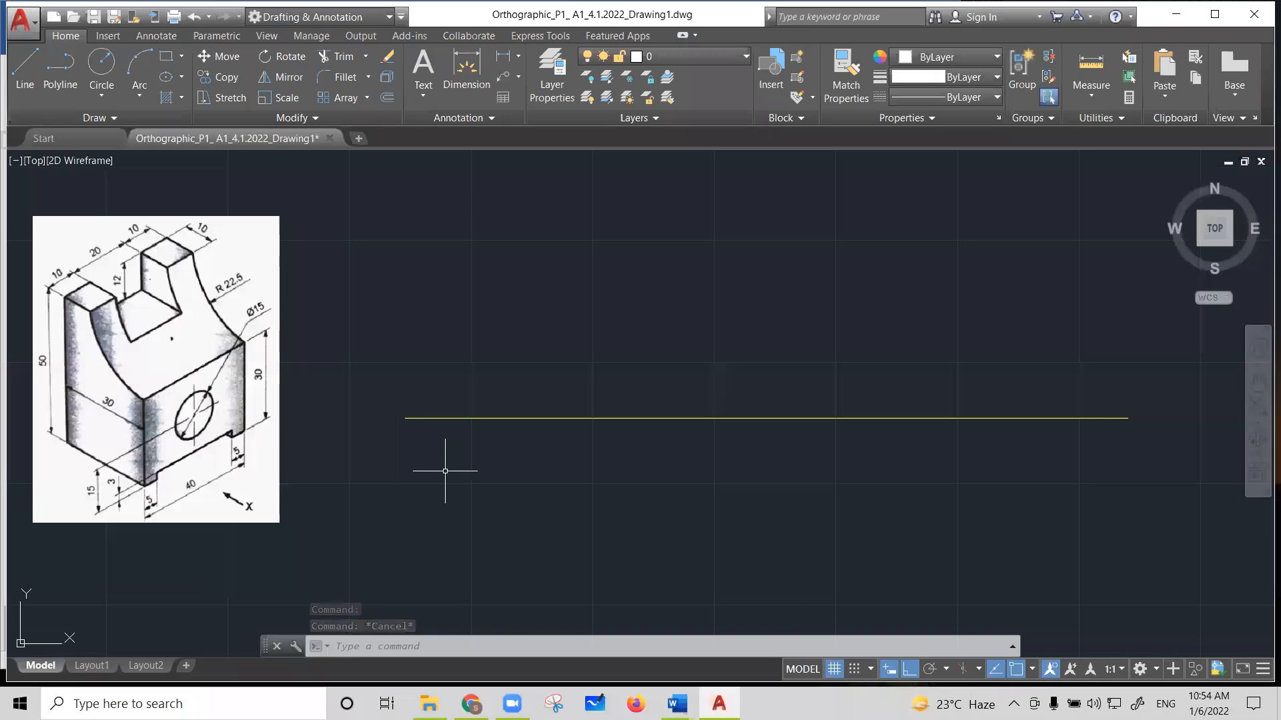
- Draw a horizontal line 15 units above the yellow reference line, spanning its full length
{"action": "left_click", "coordinate": [22, 74]}
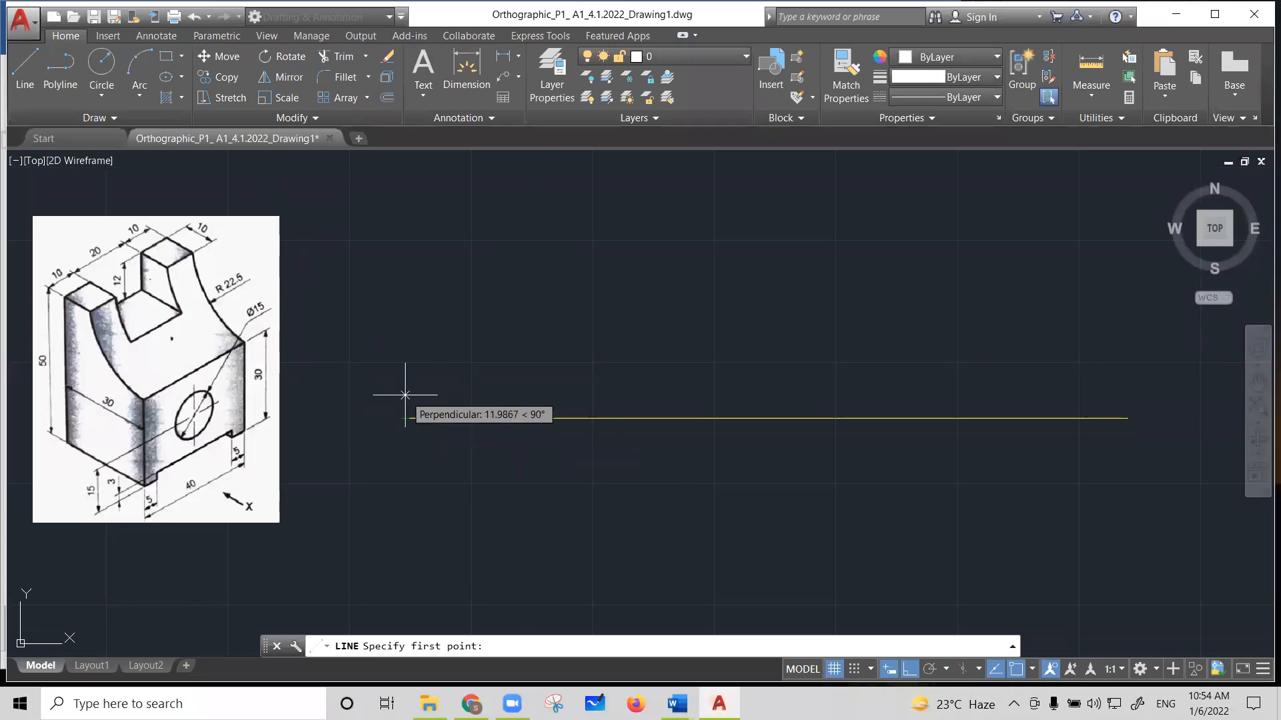
{"action": "type", "text": "1"}
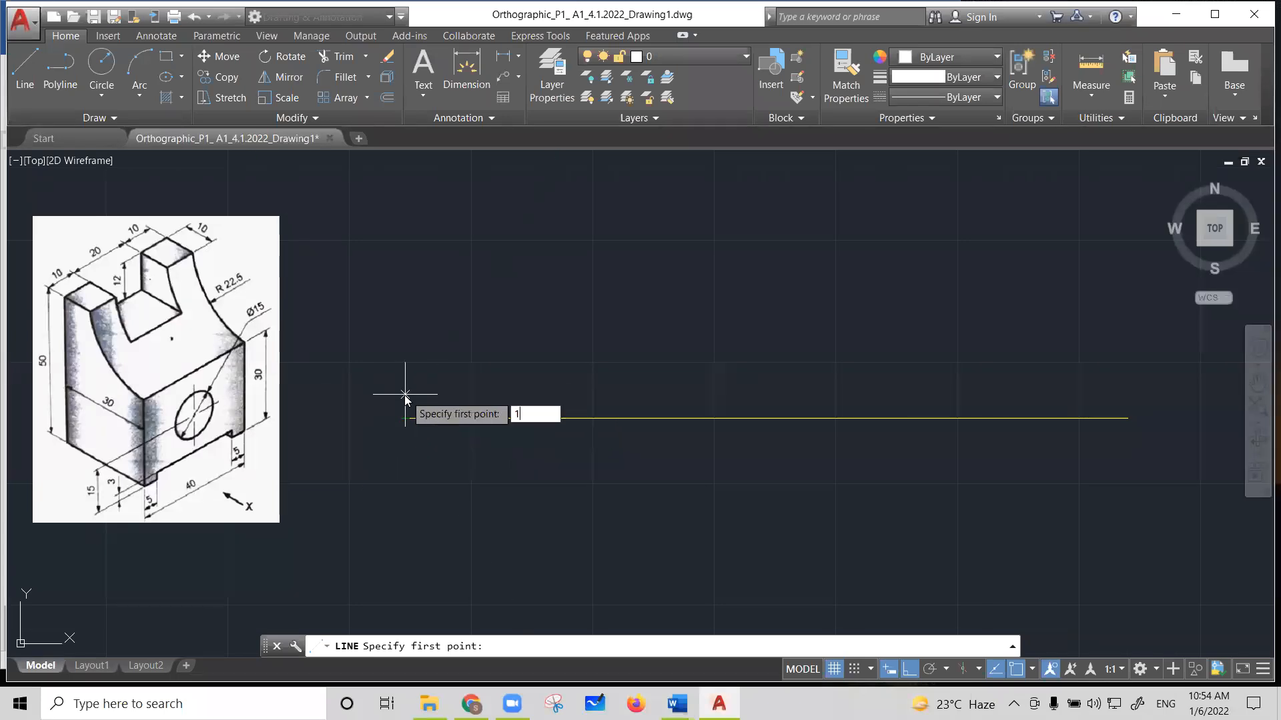
{"action": "type", "text": "5"}
{"action": "key", "text": "Return"}
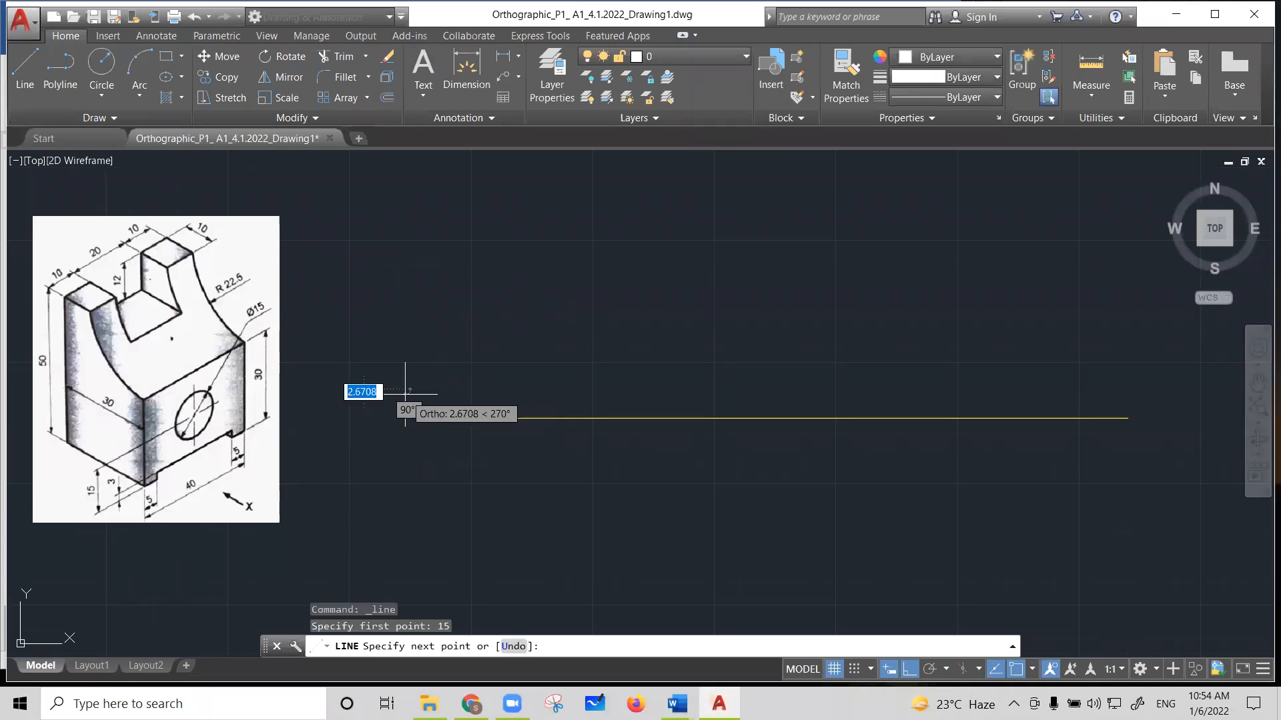
{"action": "left_click", "coordinate": [1127, 352]}
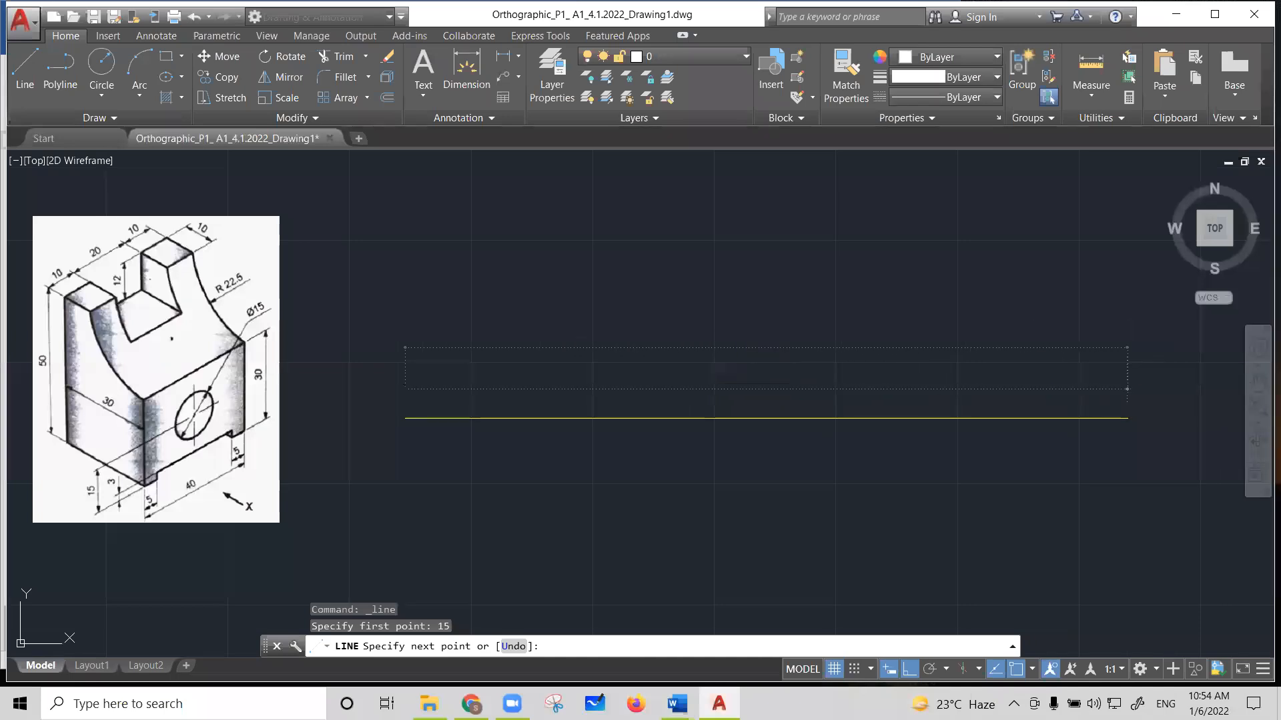
{"action": "key", "text": "Escape"}
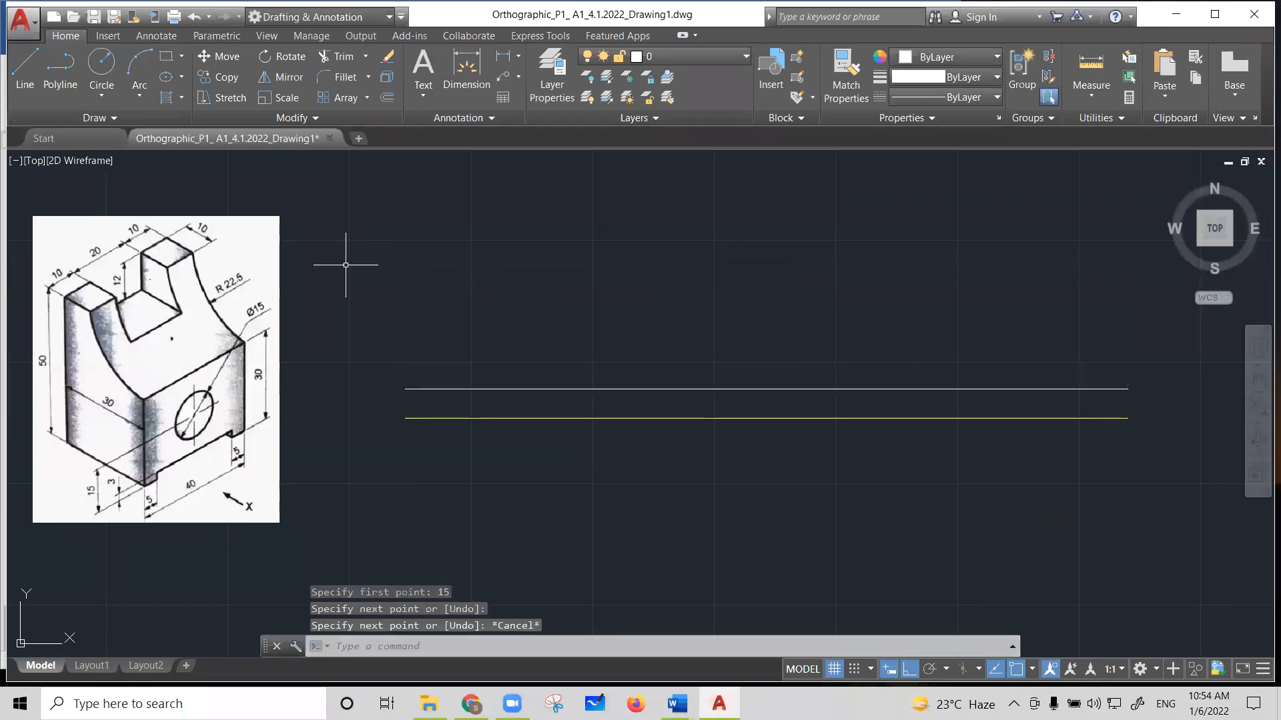
- Draw a horizontal line 15 units below the yellow reference line, spanning its full length
{"action": "left_click", "coordinate": [24, 67]}
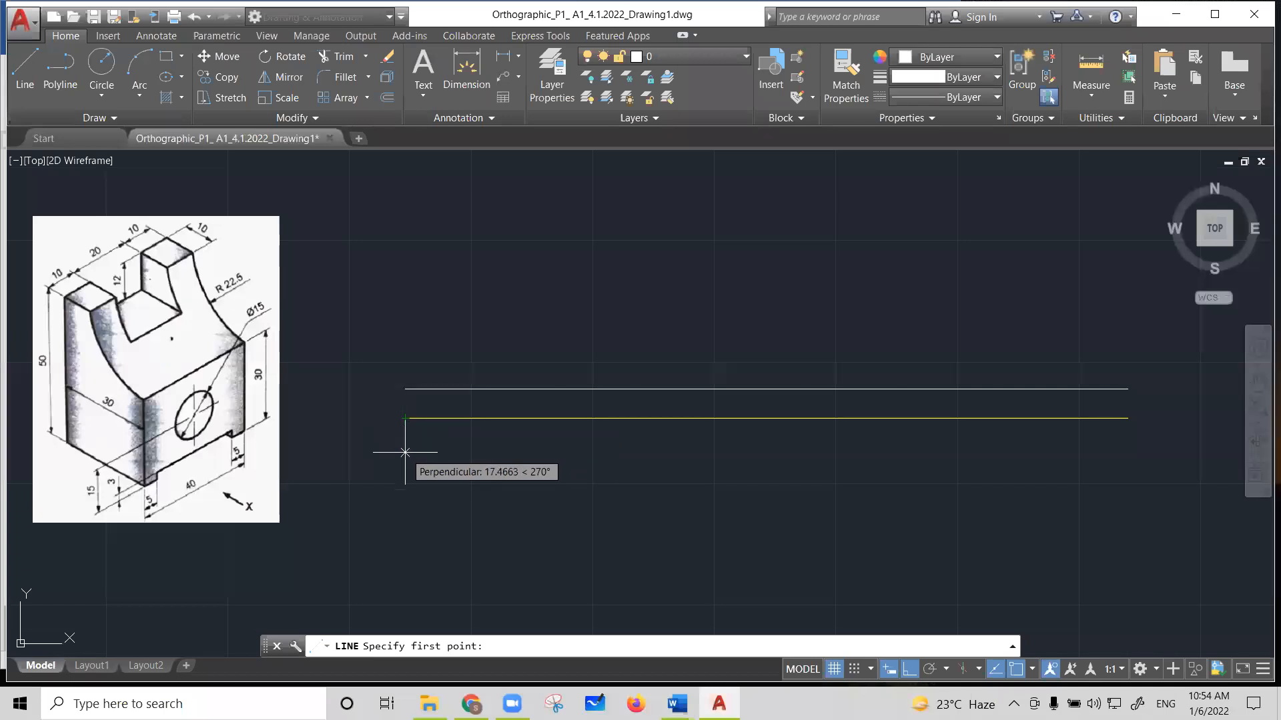
{"action": "type", "text": "15"}
{"action": "key", "text": "Return"}
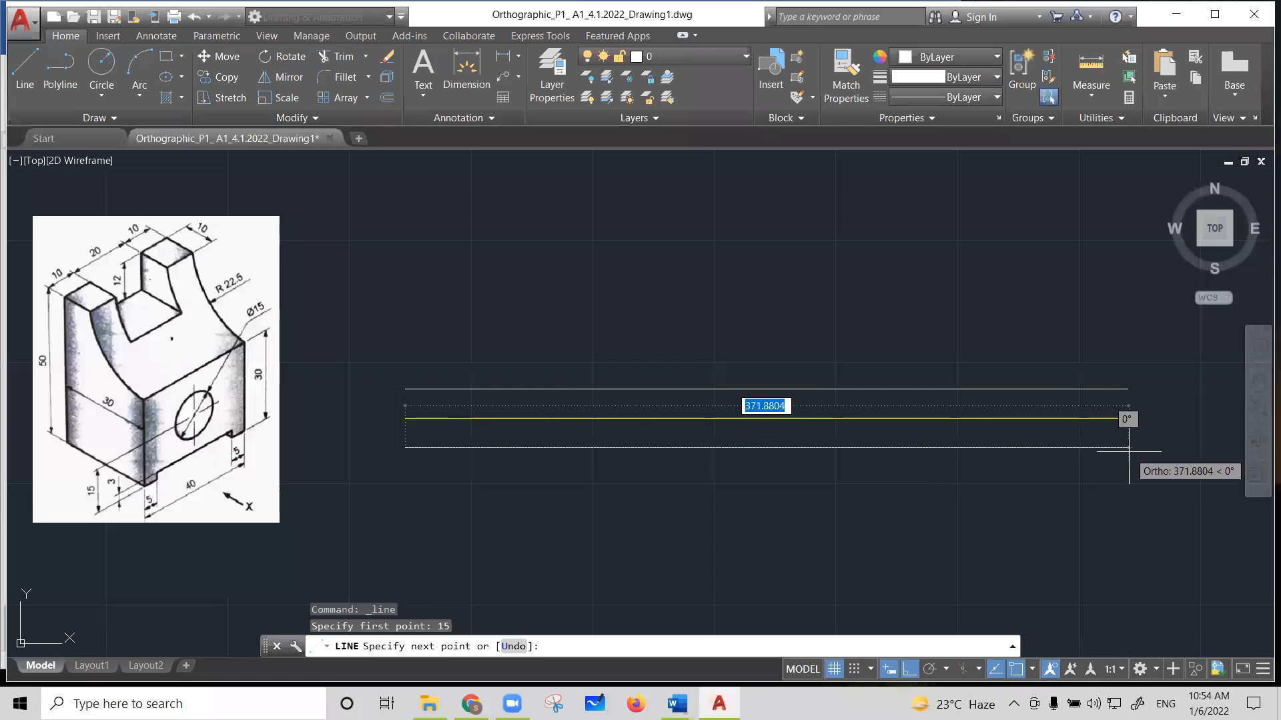
{"action": "left_click", "coordinate": [1129, 452]}
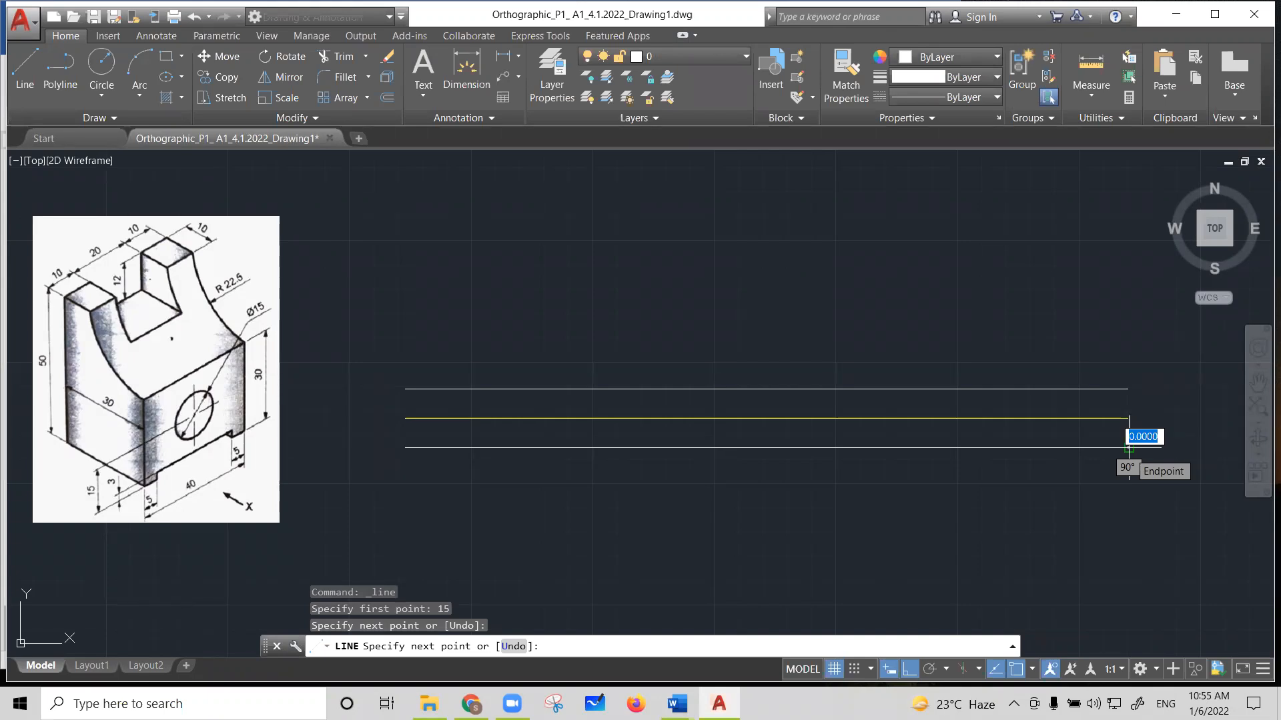
{"action": "key", "text": "Escape"}
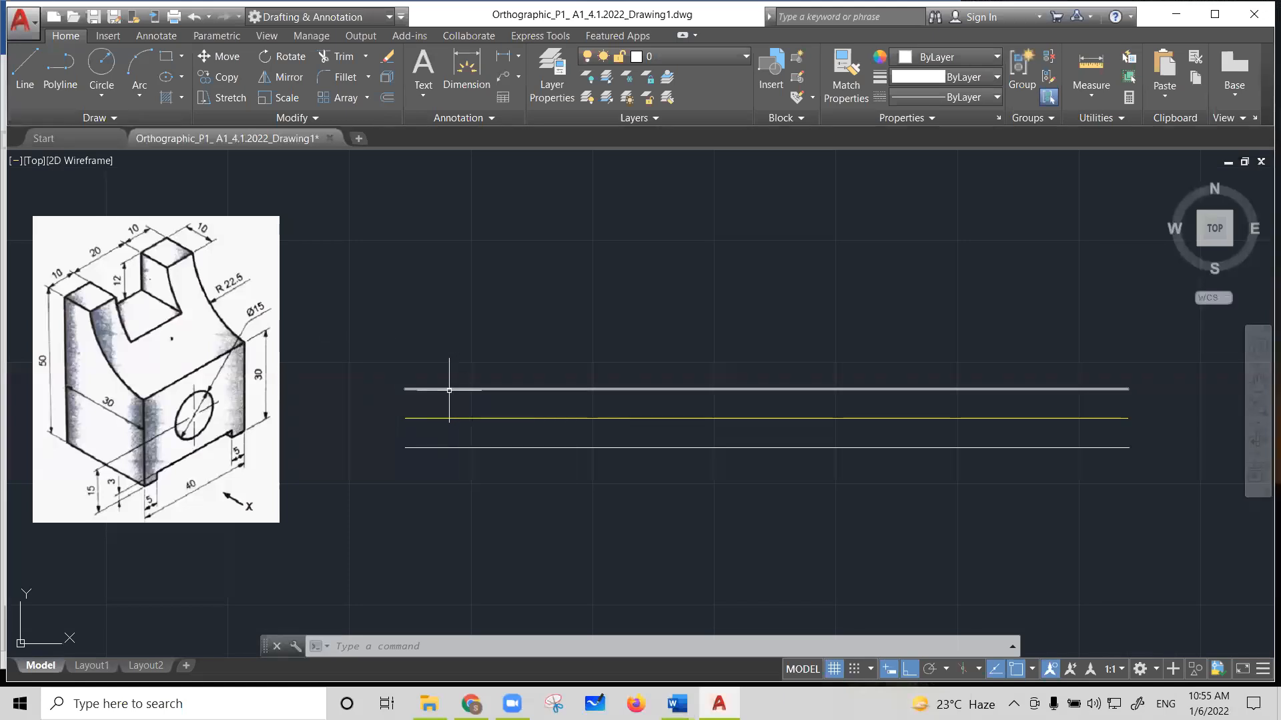
- Draw a closed rectangle 40 units wide and 50 units high with lines, standing on the upper white line near its left end
{"action": "left_click", "coordinate": [25, 67]}
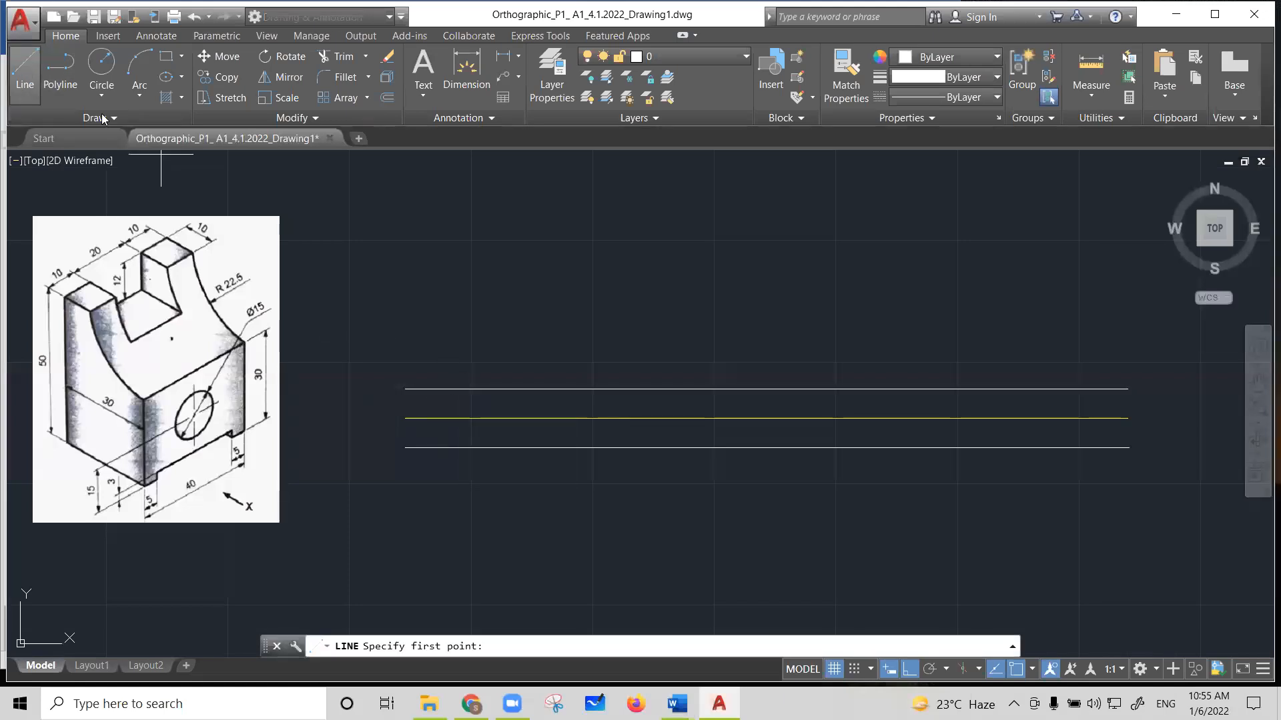
{"action": "left_click", "coordinate": [447, 388]}
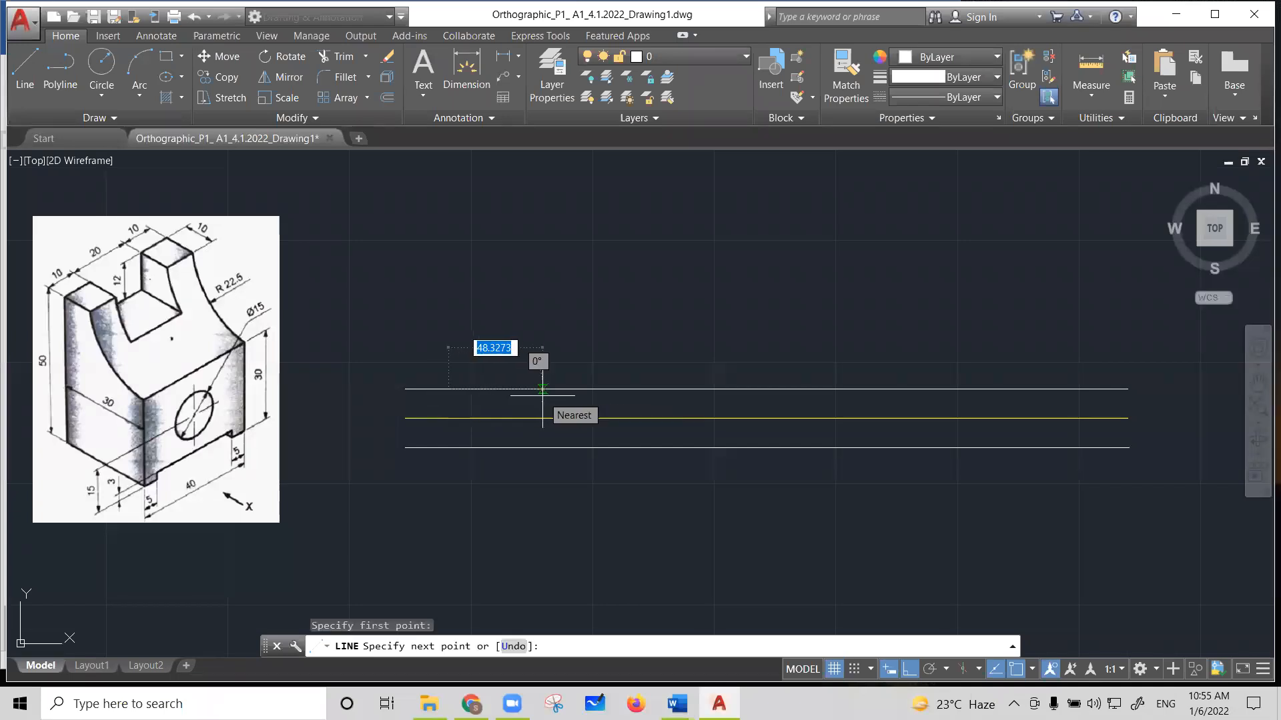
{"action": "type", "text": "40"}
{"action": "key", "text": "Return"}
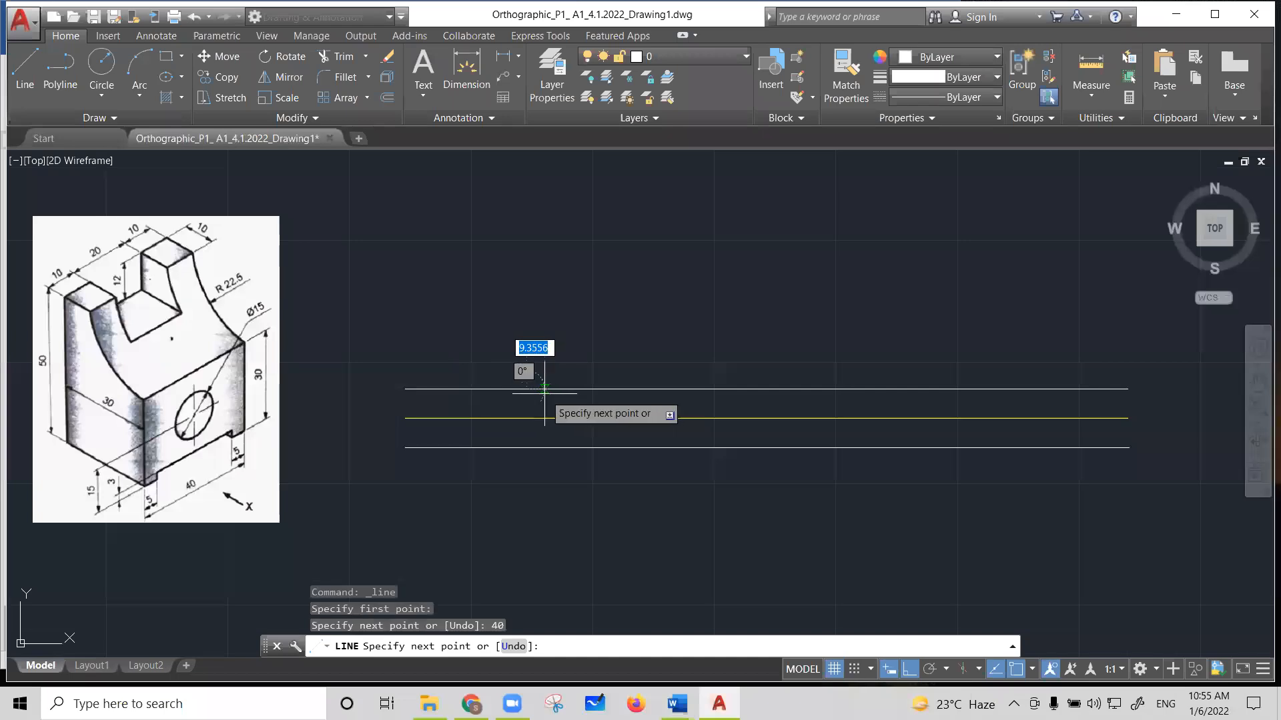
{"action": "left_click", "coordinate": [527, 388]}
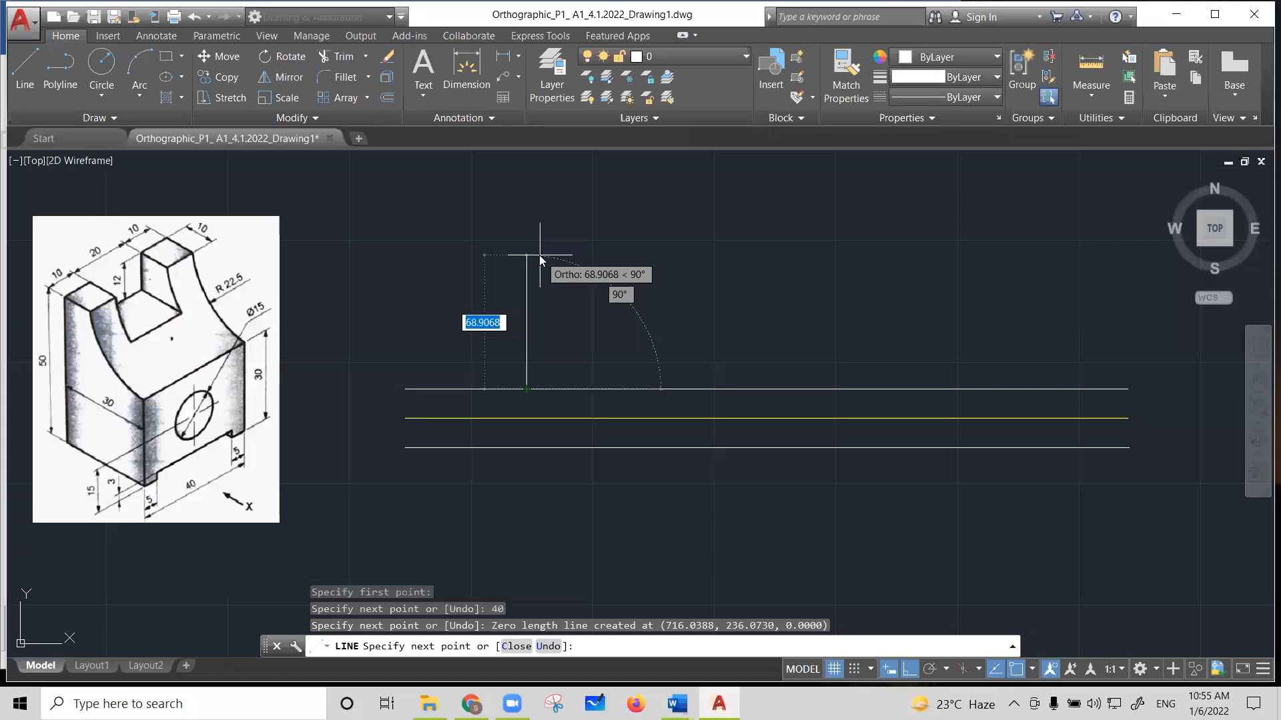
{"action": "type", "text": "50"}
{"action": "key", "text": "Return"}
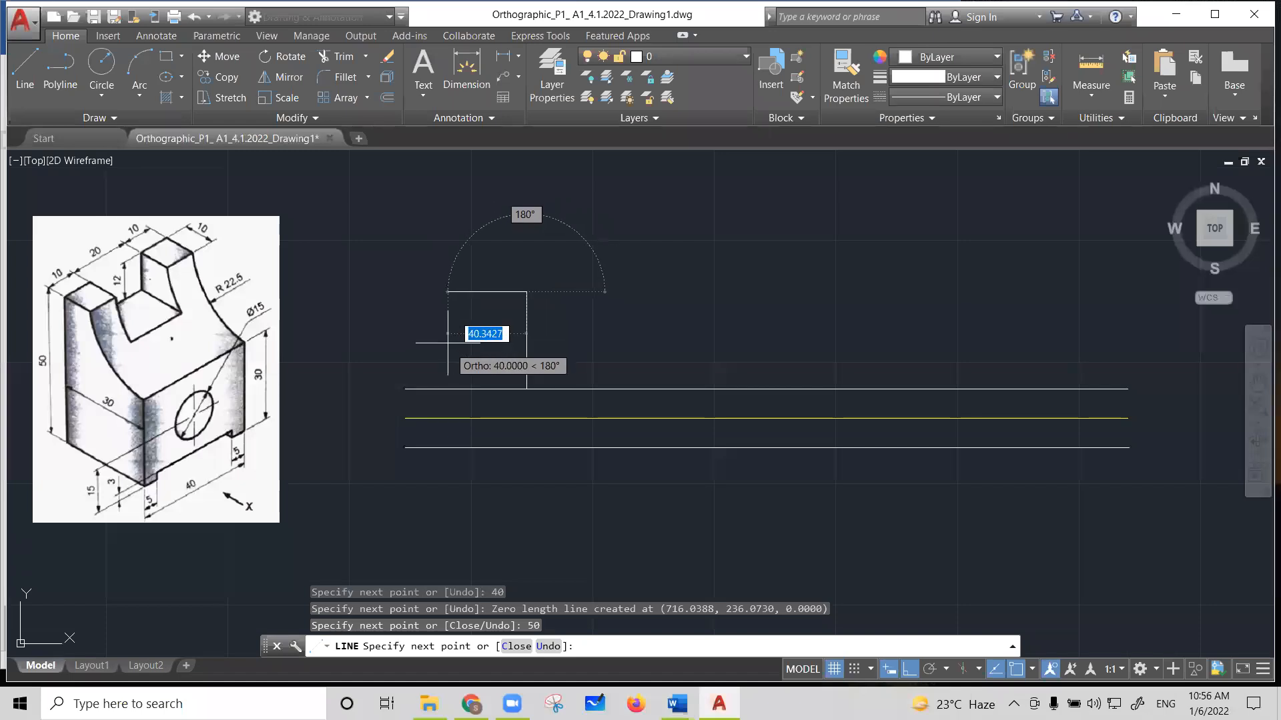
{"action": "type", "text": "40"}
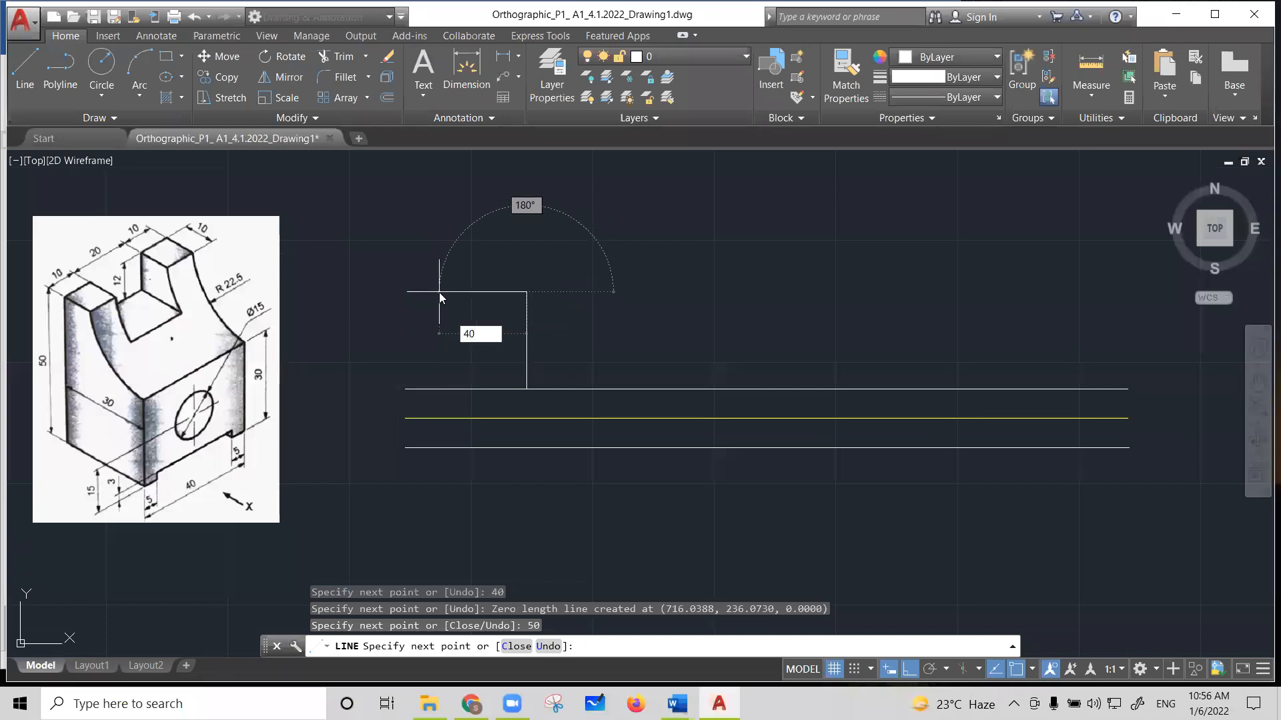
{"action": "key", "text": "Return"}
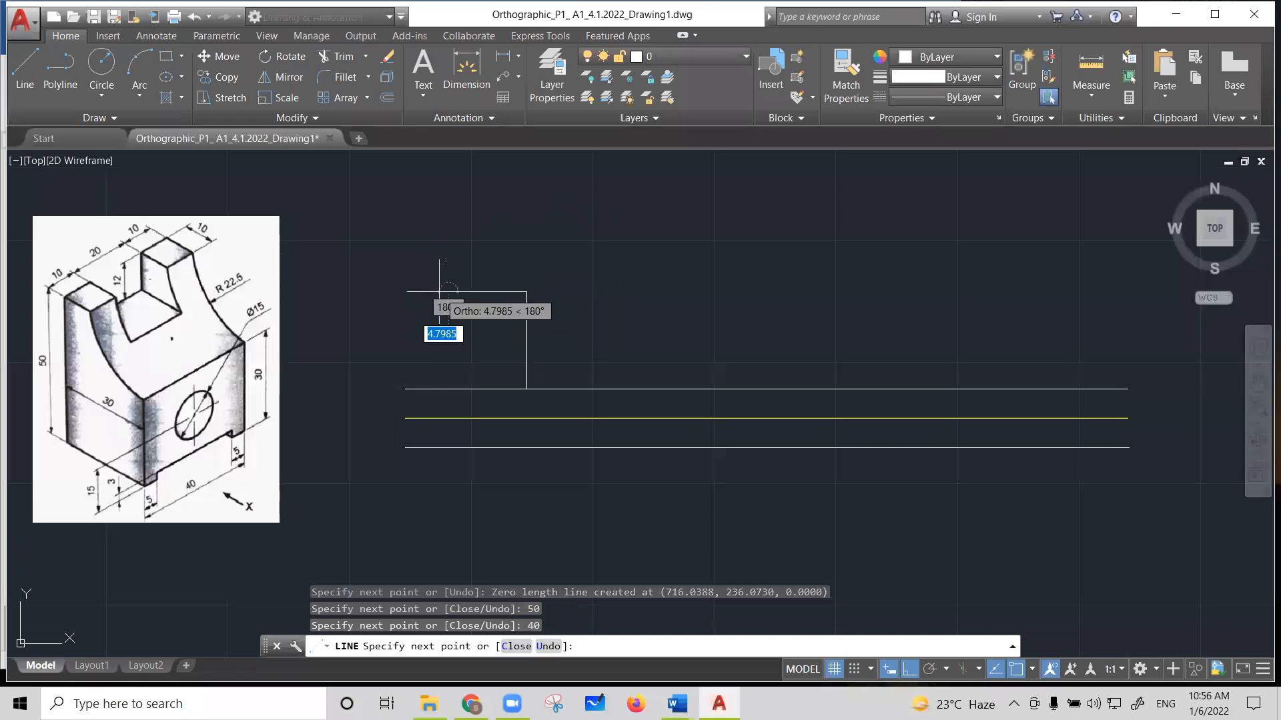
{"action": "left_click", "coordinate": [448, 389]}
{"action": "key", "text": "Escape"}
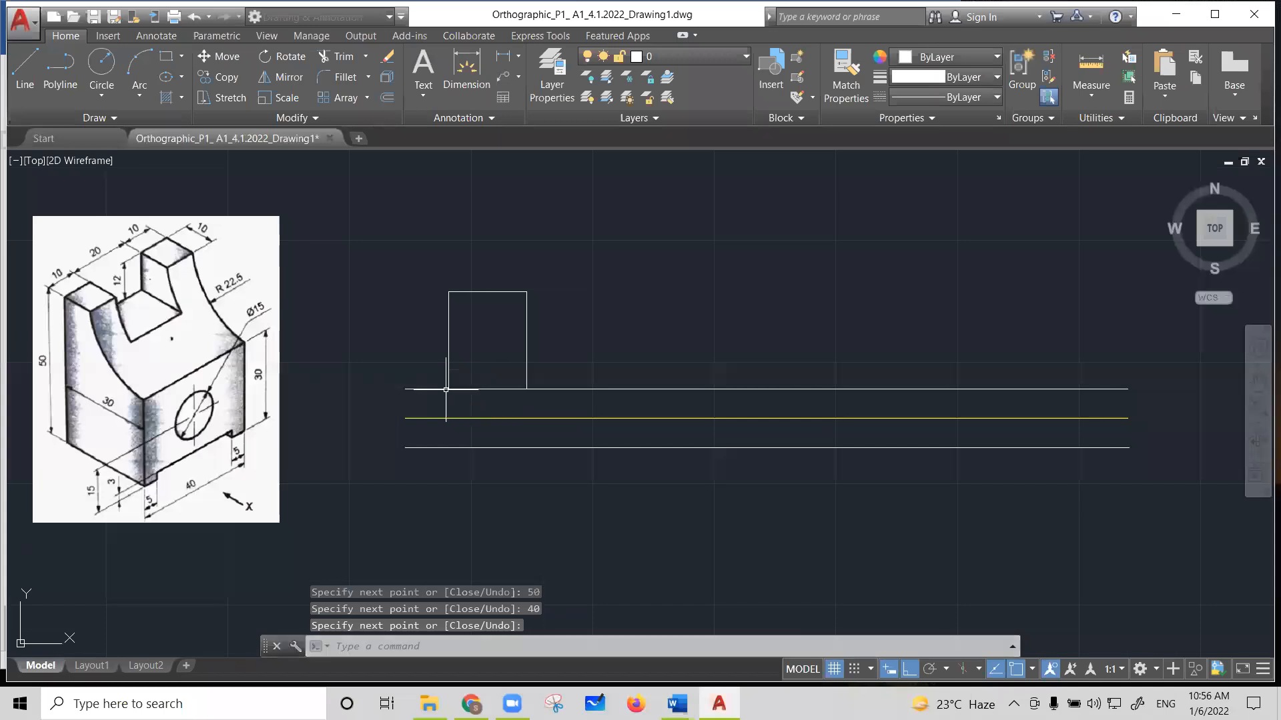
- Change the colour of all four sides of the 40 by 50 rectangle to black
{"action": "left_click", "coordinate": [483, 390]}
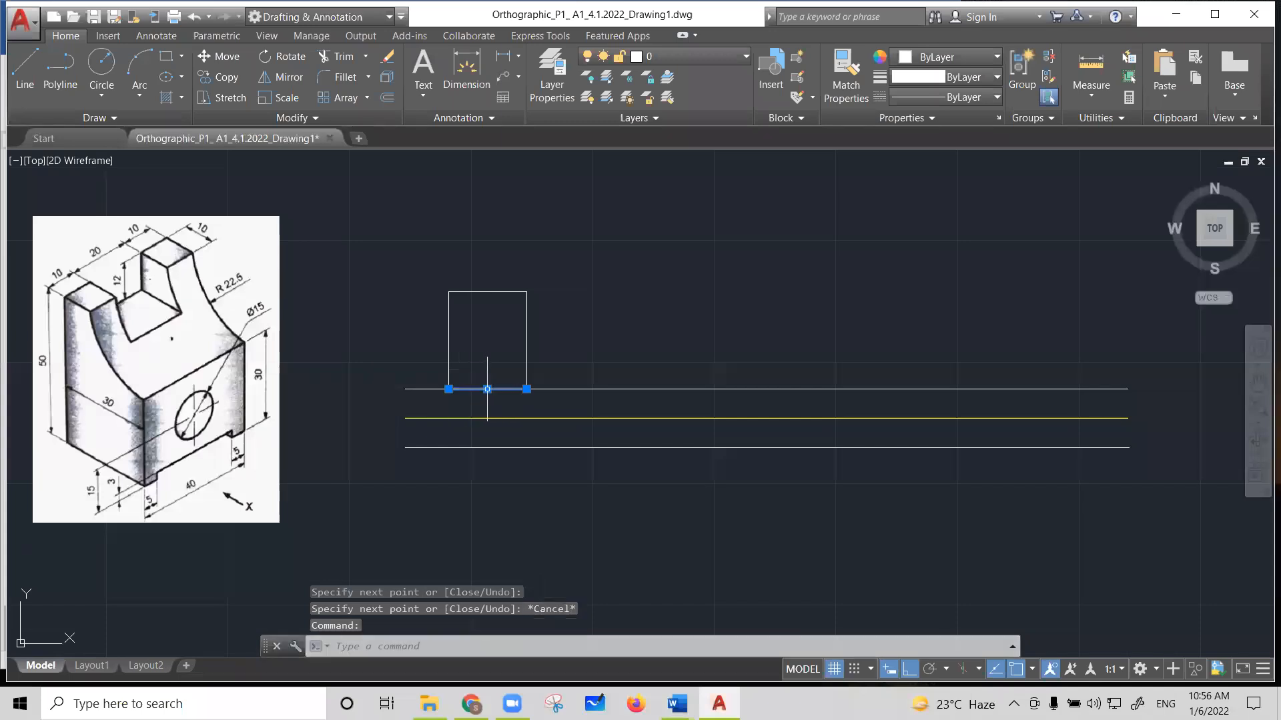
{"action": "left_click", "coordinate": [449, 359]}
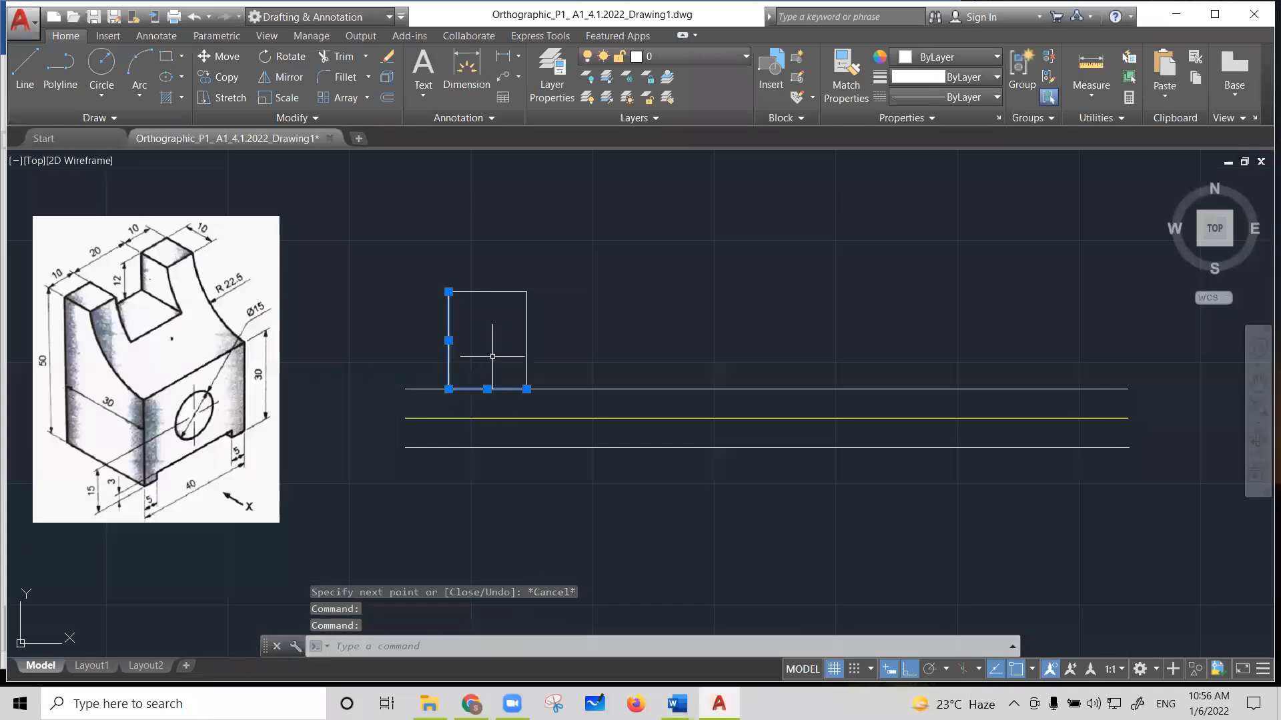
{"action": "left_click", "coordinate": [527, 354]}
{"action": "left_click", "coordinate": [496, 292]}
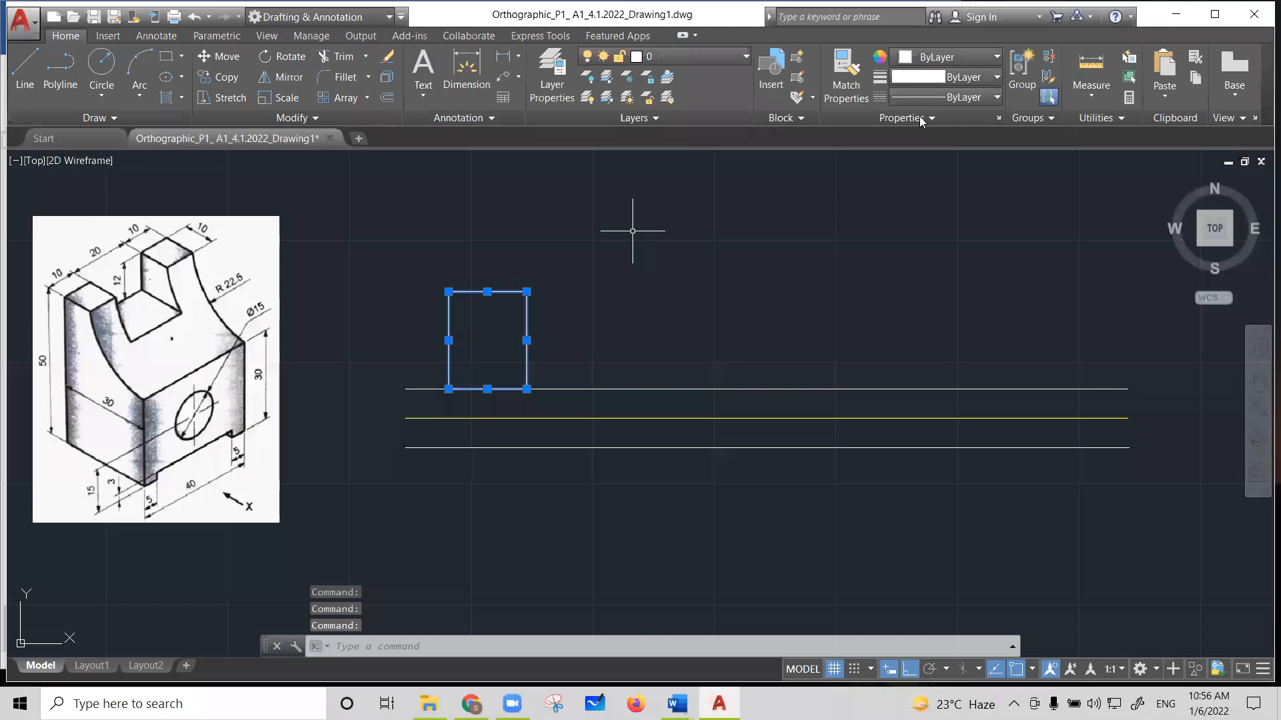
{"action": "left_click", "coordinate": [997, 59]}
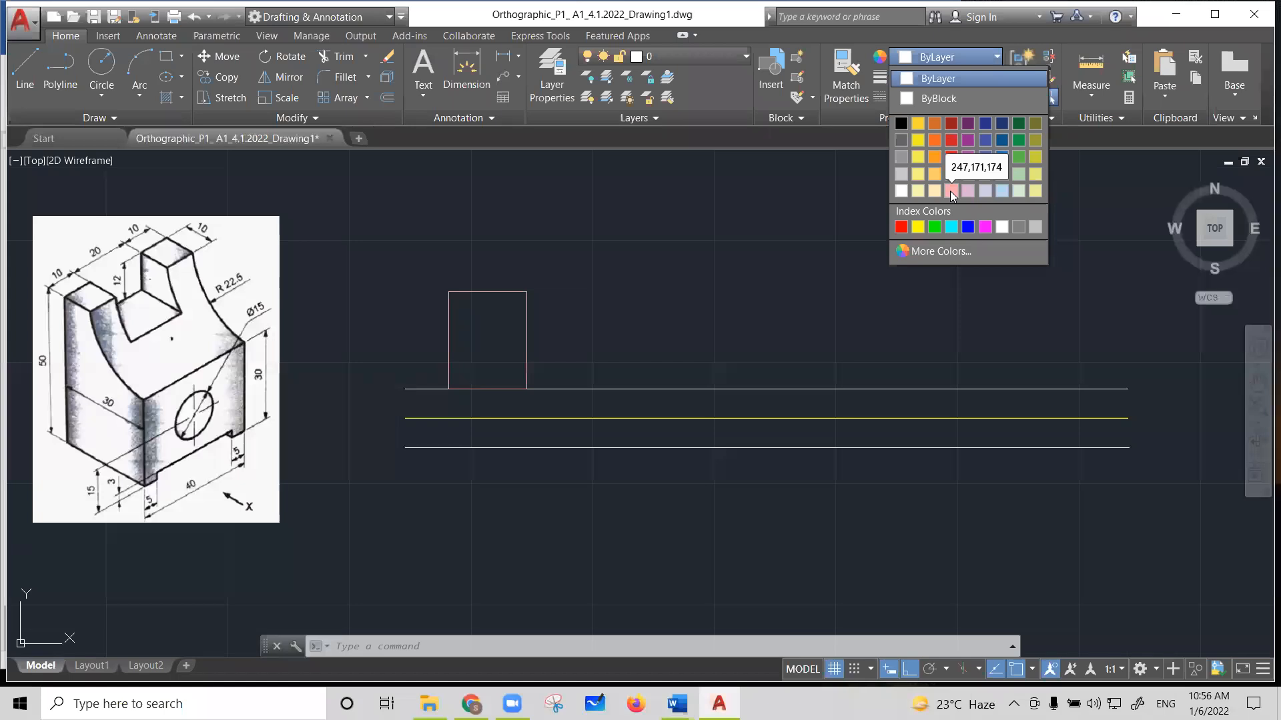
{"action": "left_click", "coordinate": [901, 123]}
{"action": "key", "text": "Escape"}
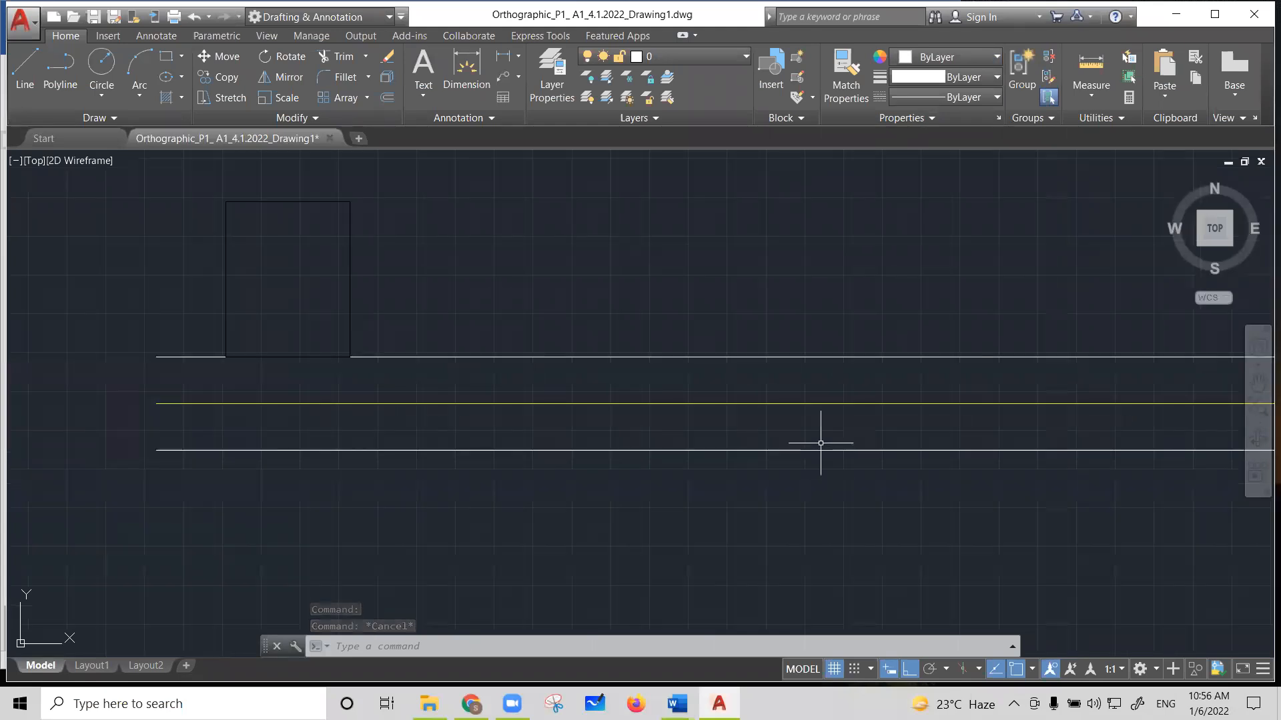
- Examine the dimensioned isometric drawing alongside the front view outline and the three horizontal reference lines
{"action": "left_click", "coordinate": [1258, 384]}
{"action": "left_click_drag", "start_coordinate": [754, 354], "coordinate": [858, 340]}
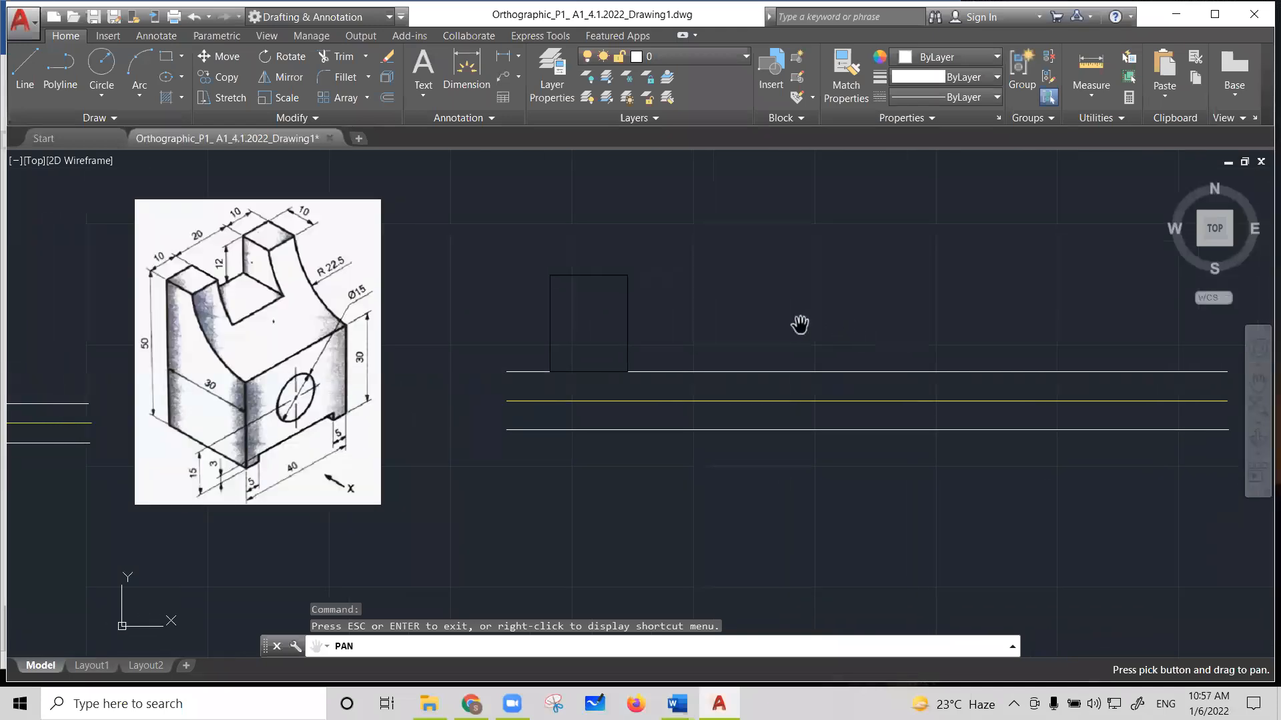
{"action": "scroll", "coordinate": [800, 325], "scroll_direction": "up", "scroll_amount": 2}
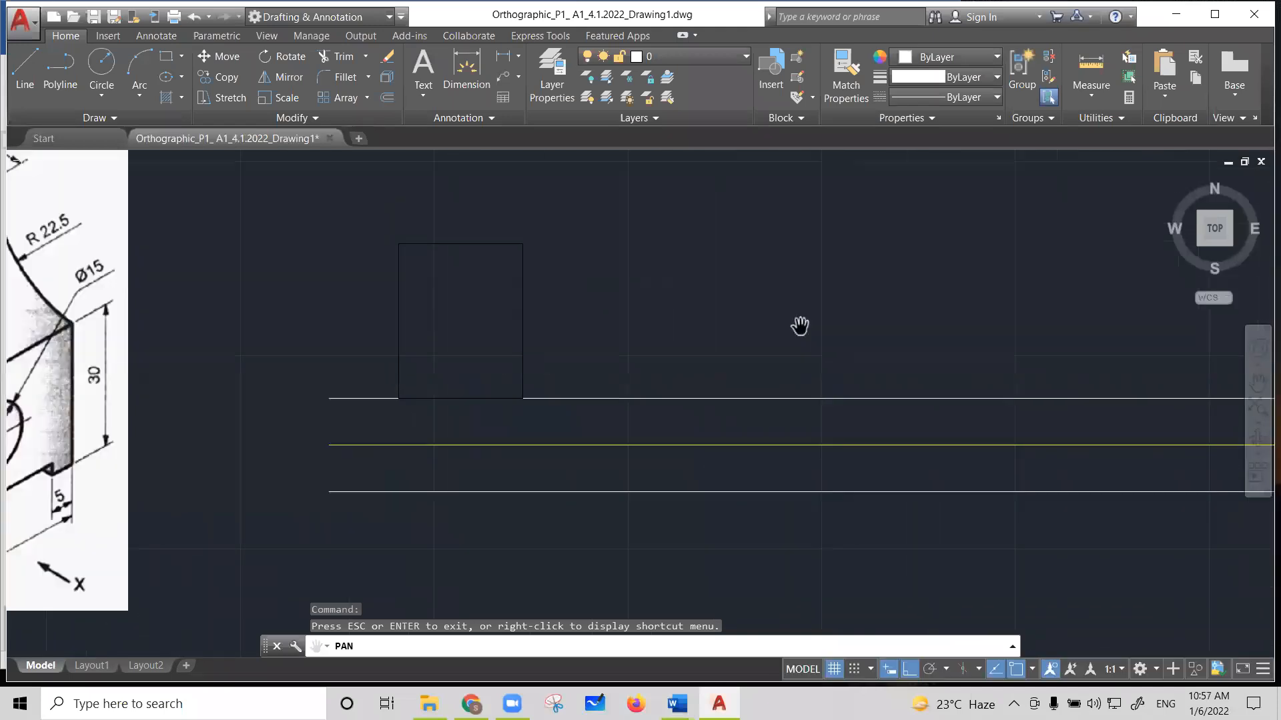
{"action": "mouse_move", "coordinate": [833, 338]}
{"action": "left_mouse_down"}
{"action": "mouse_move", "coordinate": [954, 332]}
{"action": "mouse_move", "coordinate": [970, 357]}
{"action": "mouse_move", "coordinate": [984, 352]}
{"action": "left_mouse_up"}
{"action": "key", "text": "Escape"}
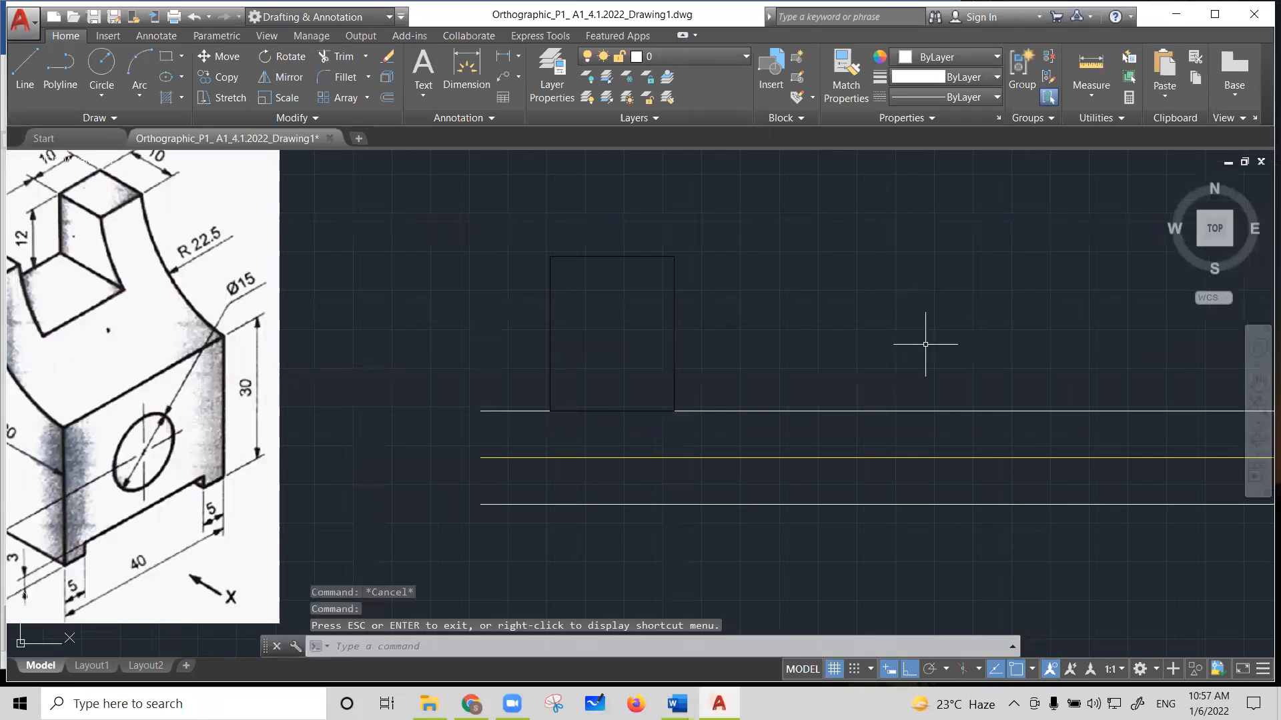
{"action": "scroll", "coordinate": [925, 344], "scroll_direction": "down", "scroll_amount": 2}
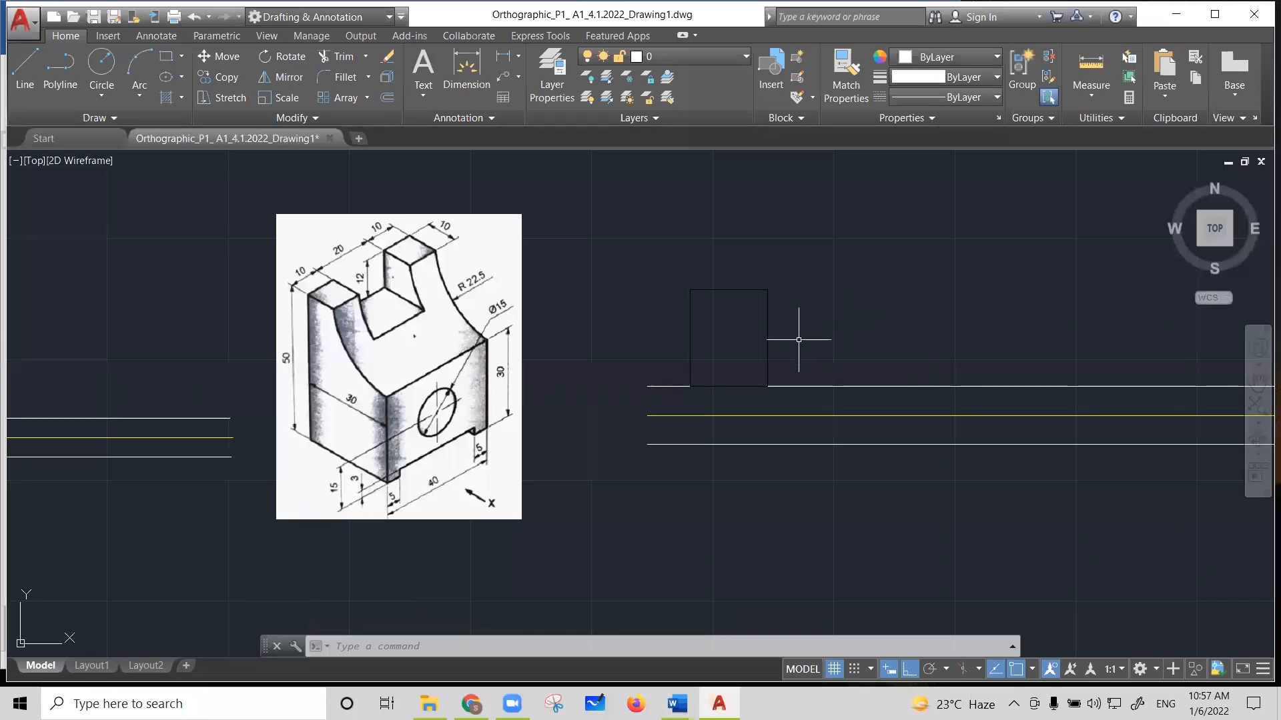
{"action": "left_click", "coordinate": [1258, 382]}
{"action": "mouse_move", "coordinate": [1043, 339]}
{"action": "left_mouse_down"}
{"action": "mouse_move", "coordinate": [740, 277]}
{"action": "mouse_move", "coordinate": [756, 289]}
{"action": "left_mouse_up"}
{"action": "key", "text": "Escape"}
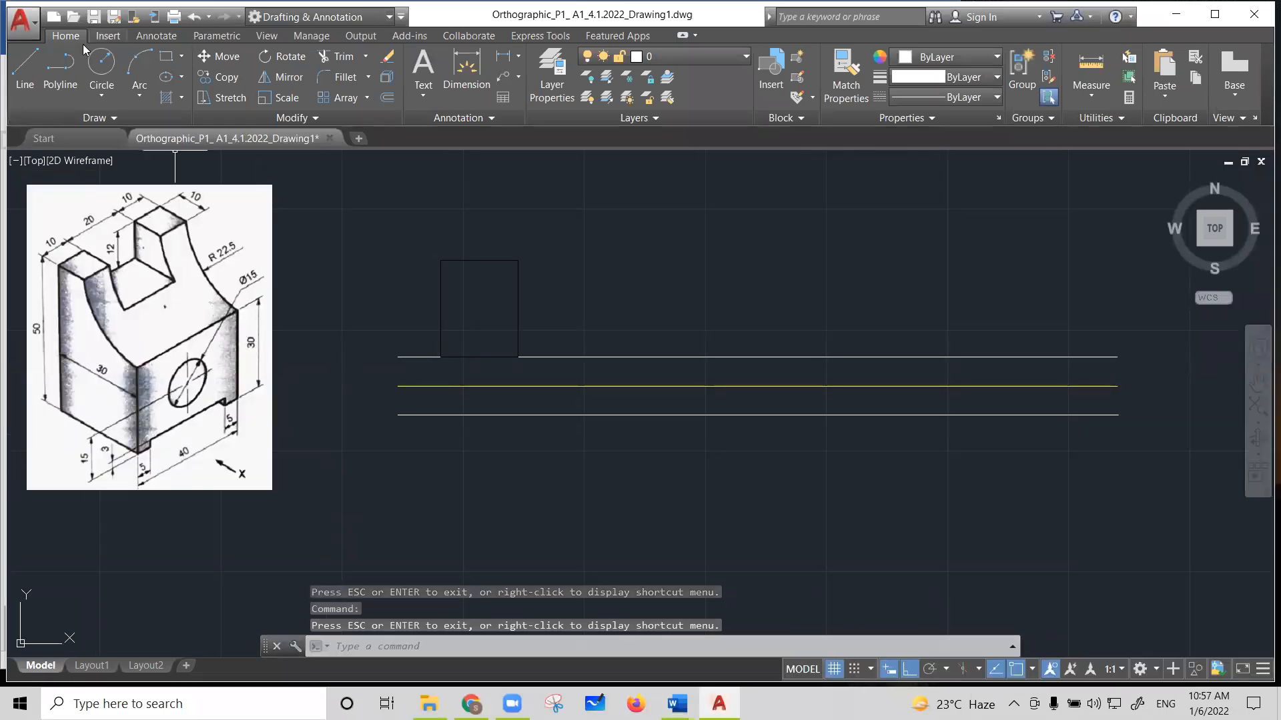
- Project the front view's left edge down to the lower white line and draw the 40 by 30 top view outline beneath it
{"action": "left_click", "coordinate": [23, 72]}
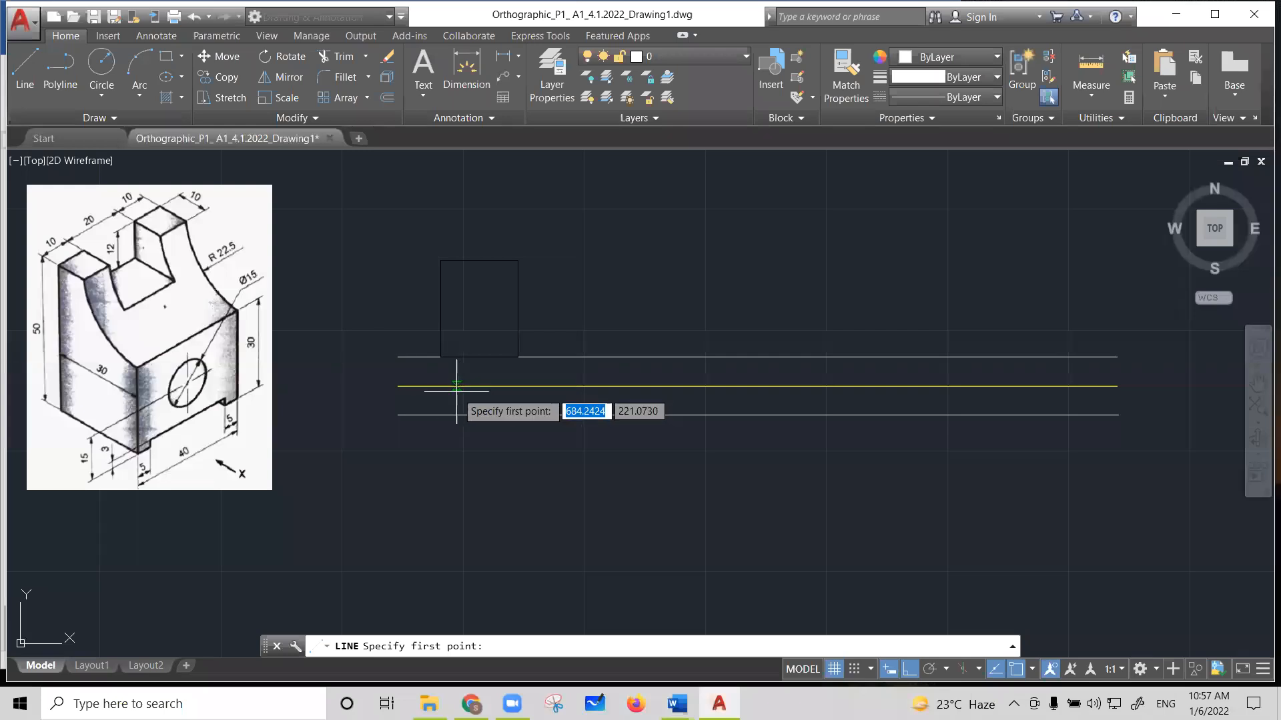
{"action": "left_click", "coordinate": [440, 357]}
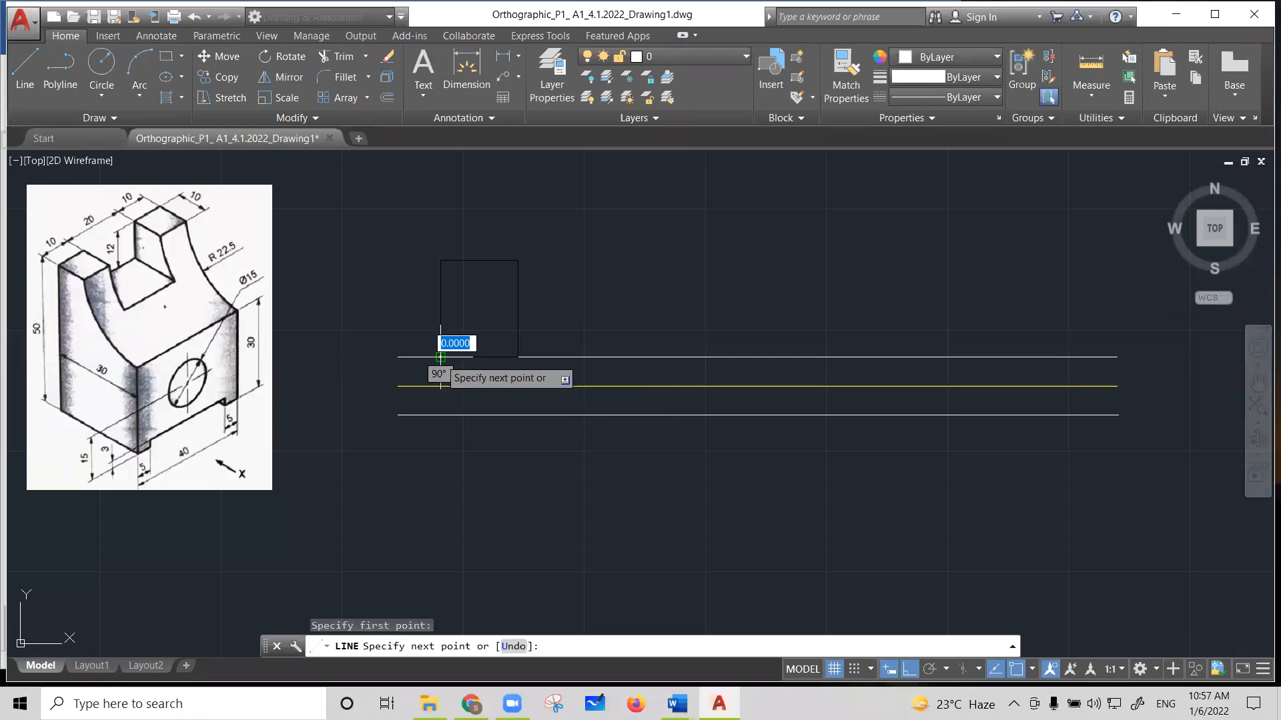
{"action": "left_click", "coordinate": [441, 414]}
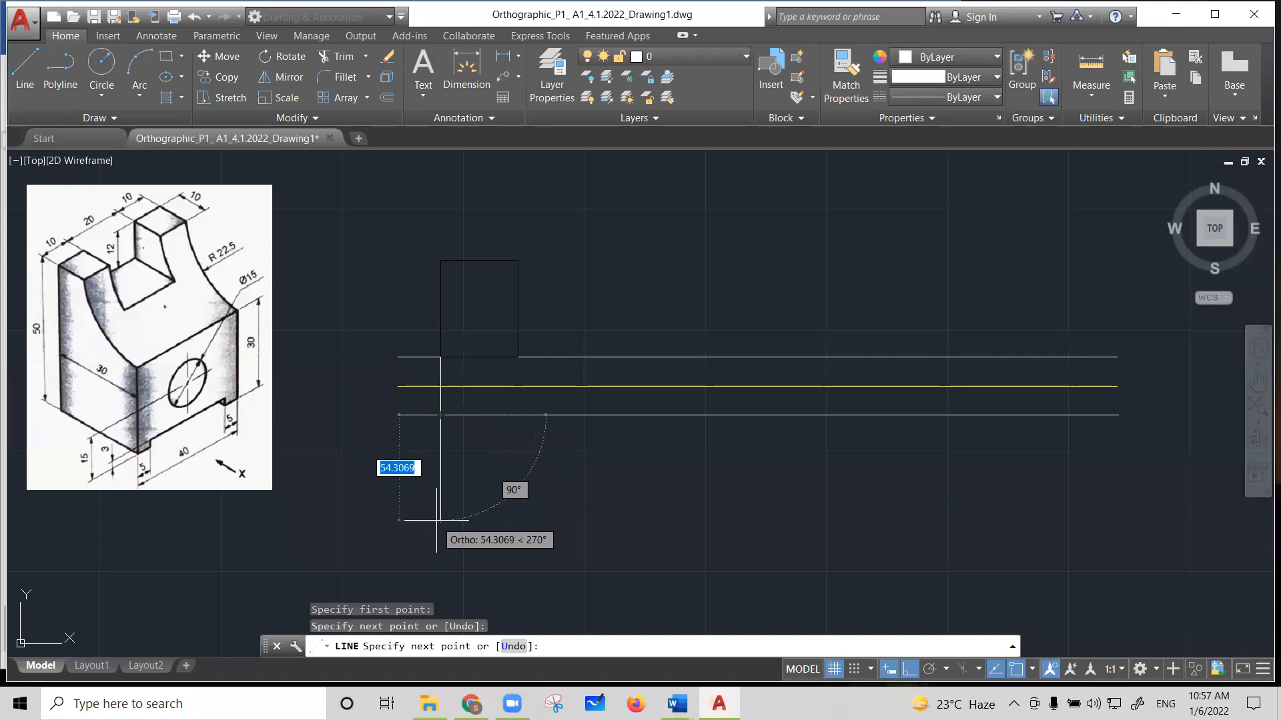
{"action": "type", "text": "30"}
{"action": "key", "text": "Return"}
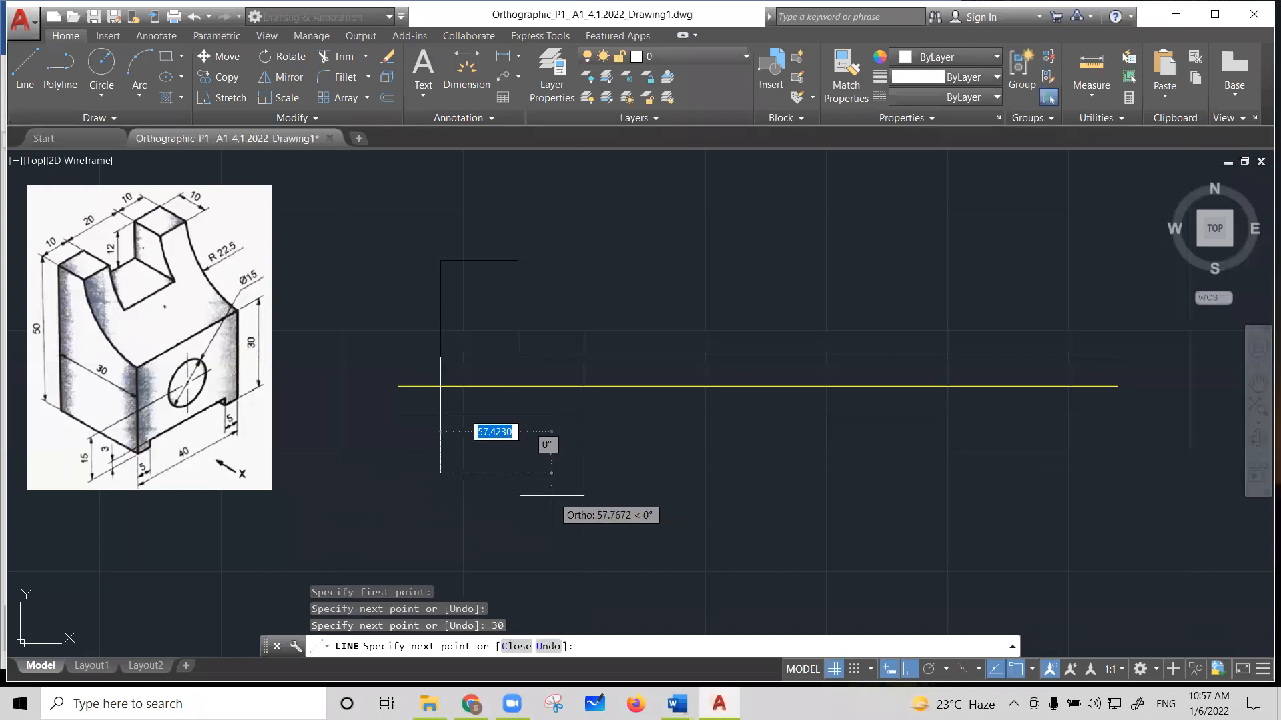
{"action": "type", "text": "40"}
{"action": "key", "text": "Return"}
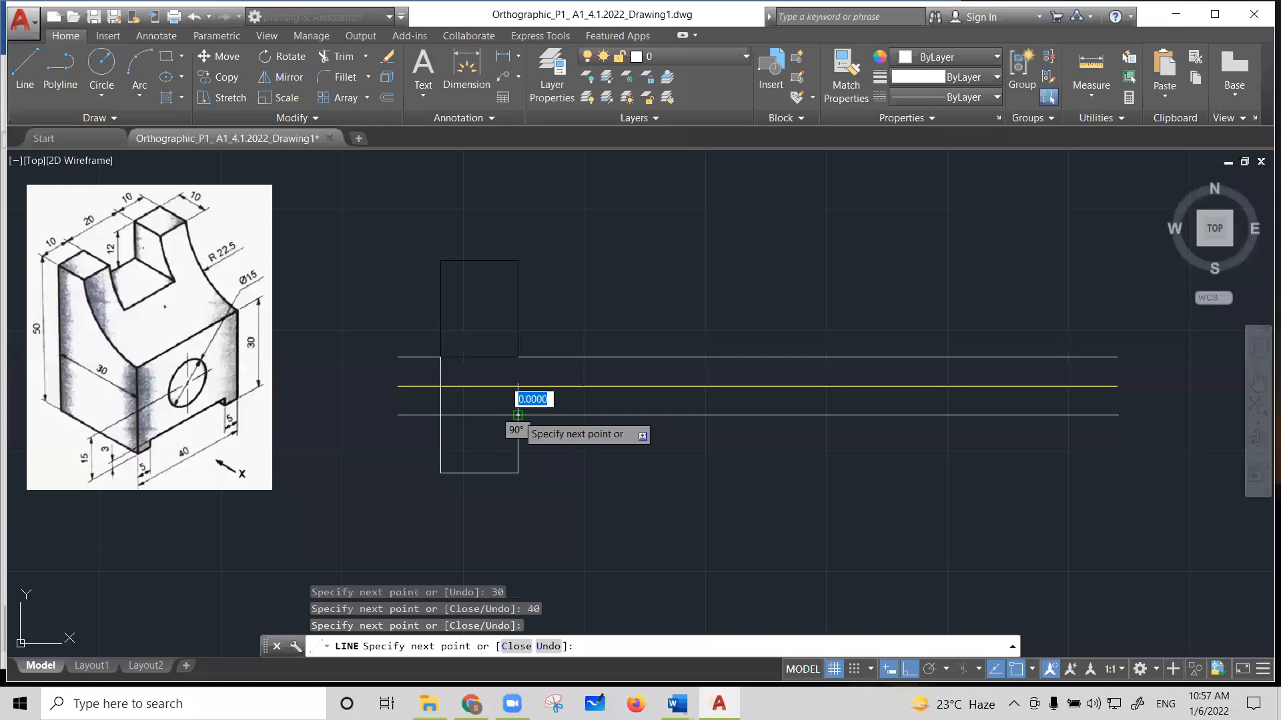
{"action": "left_click", "coordinate": [518, 415]}
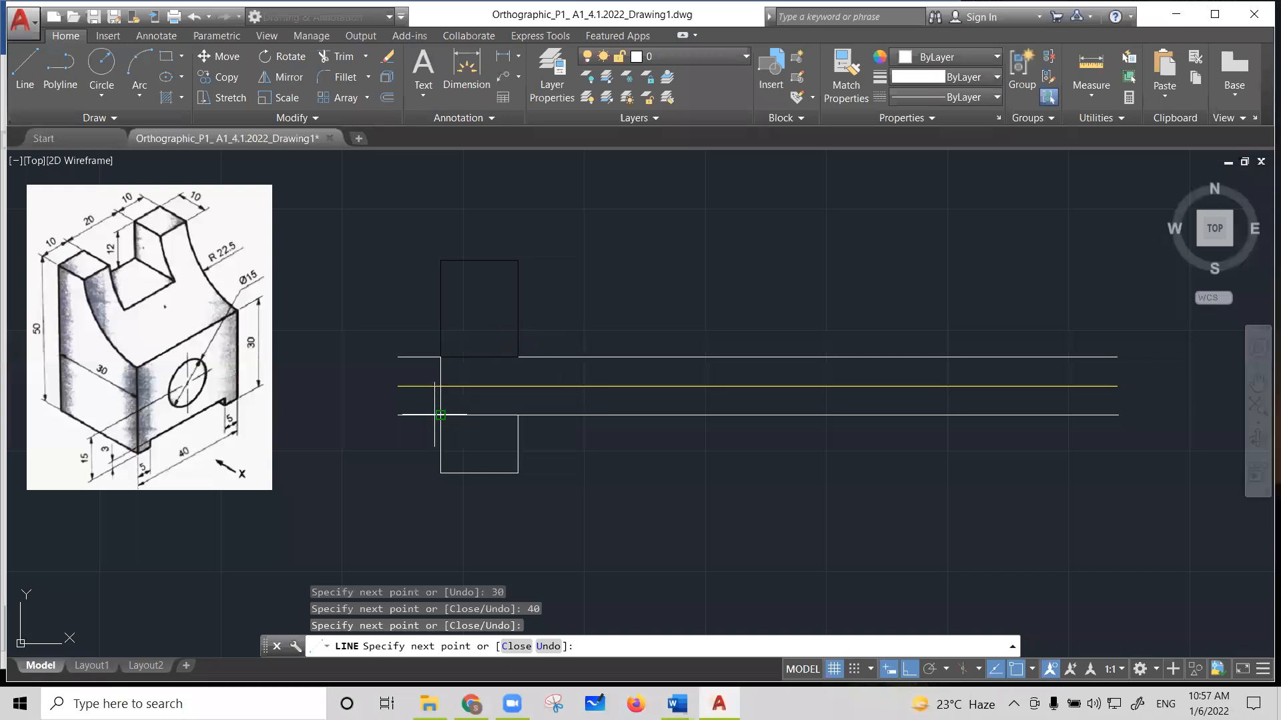
{"action": "key", "text": "Escape"}
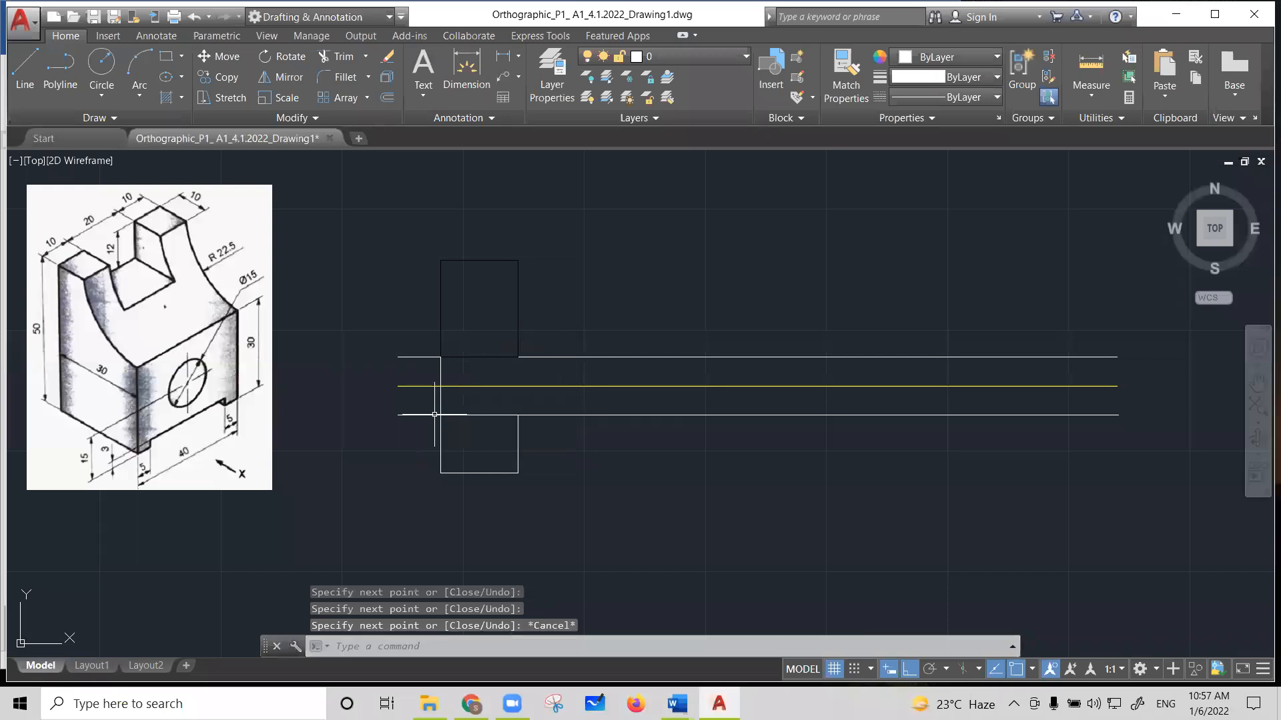
- Draw a vertical projection line from the top view's upper right corner to the front view's lower right corner
{"action": "left_click", "coordinate": [25, 70]}
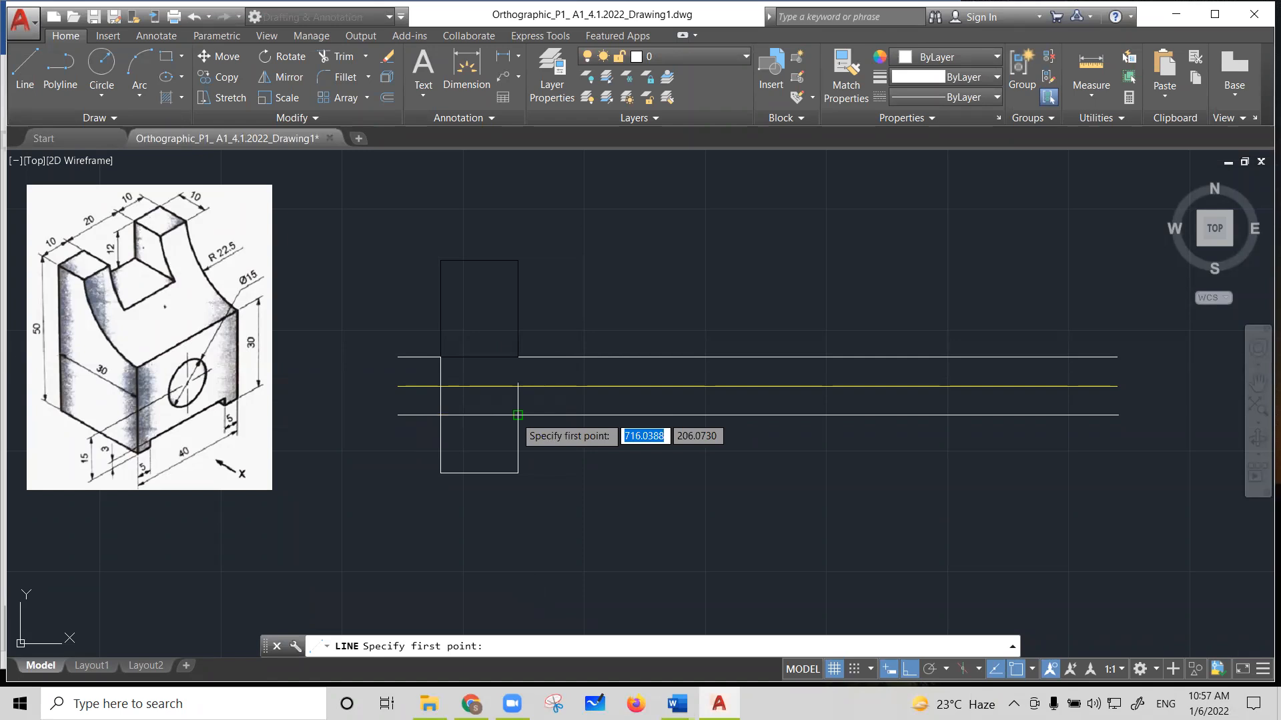
{"action": "left_click", "coordinate": [517, 414]}
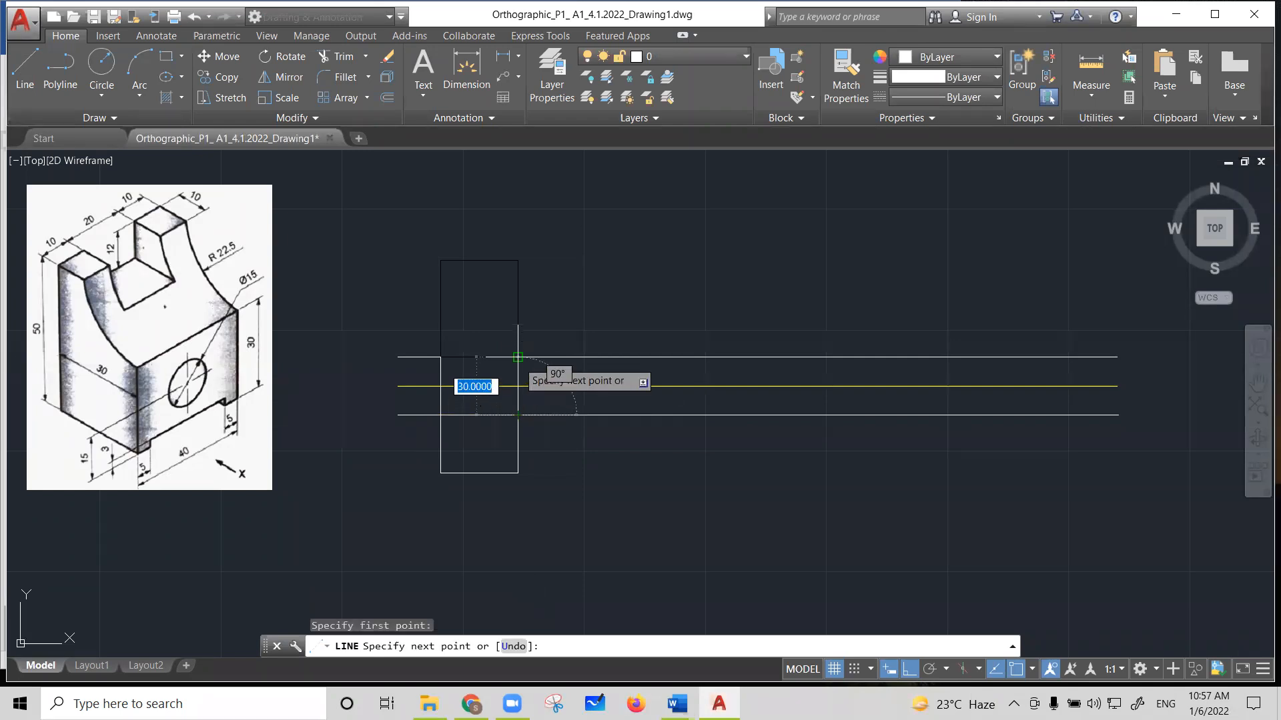
{"action": "left_click", "coordinate": [517, 357]}
{"action": "key", "text": "Escape"}
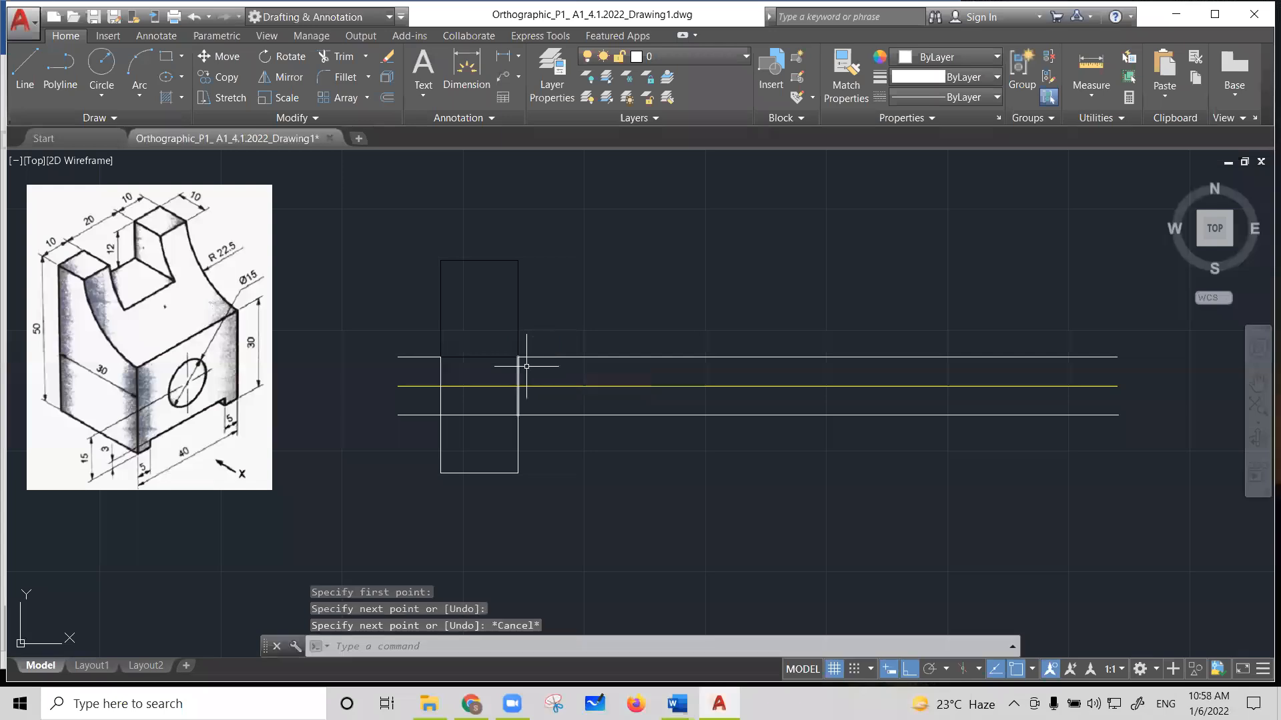
- Change the colour of all four sides of the 40 by 30 top view rectangle to black
{"action": "left_click", "coordinate": [517, 445]}
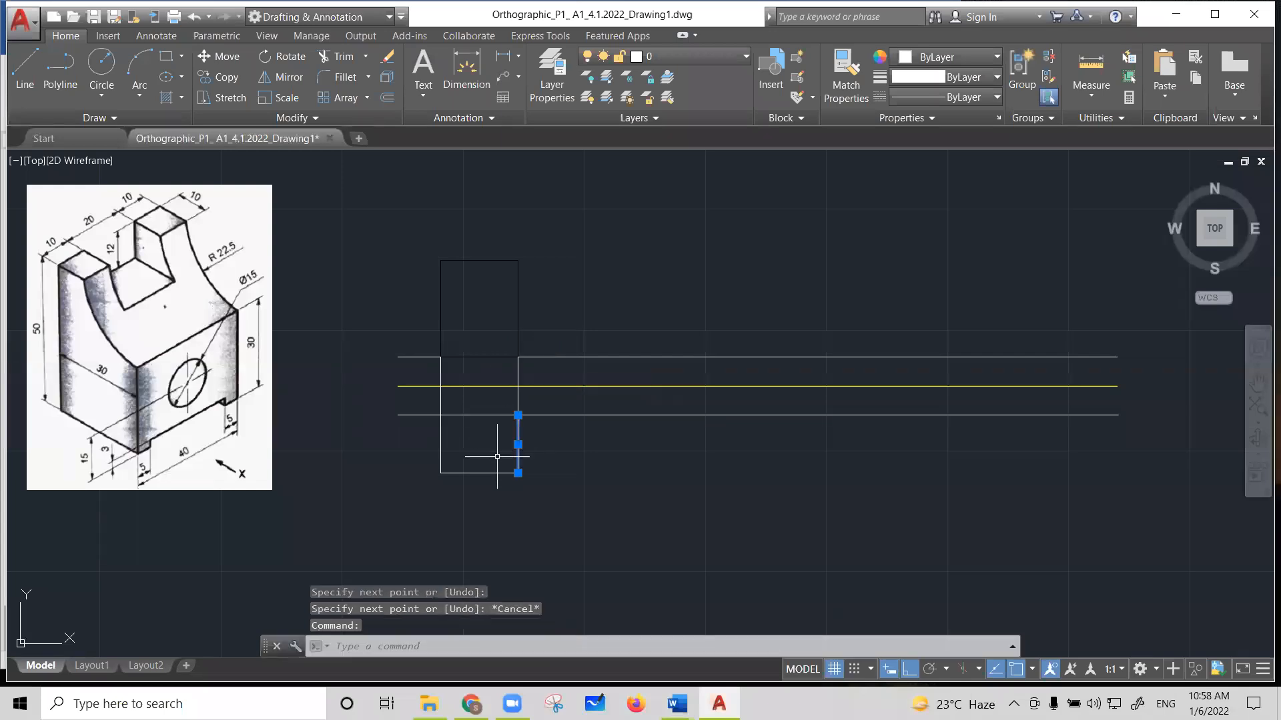
{"action": "left_click", "coordinate": [463, 473]}
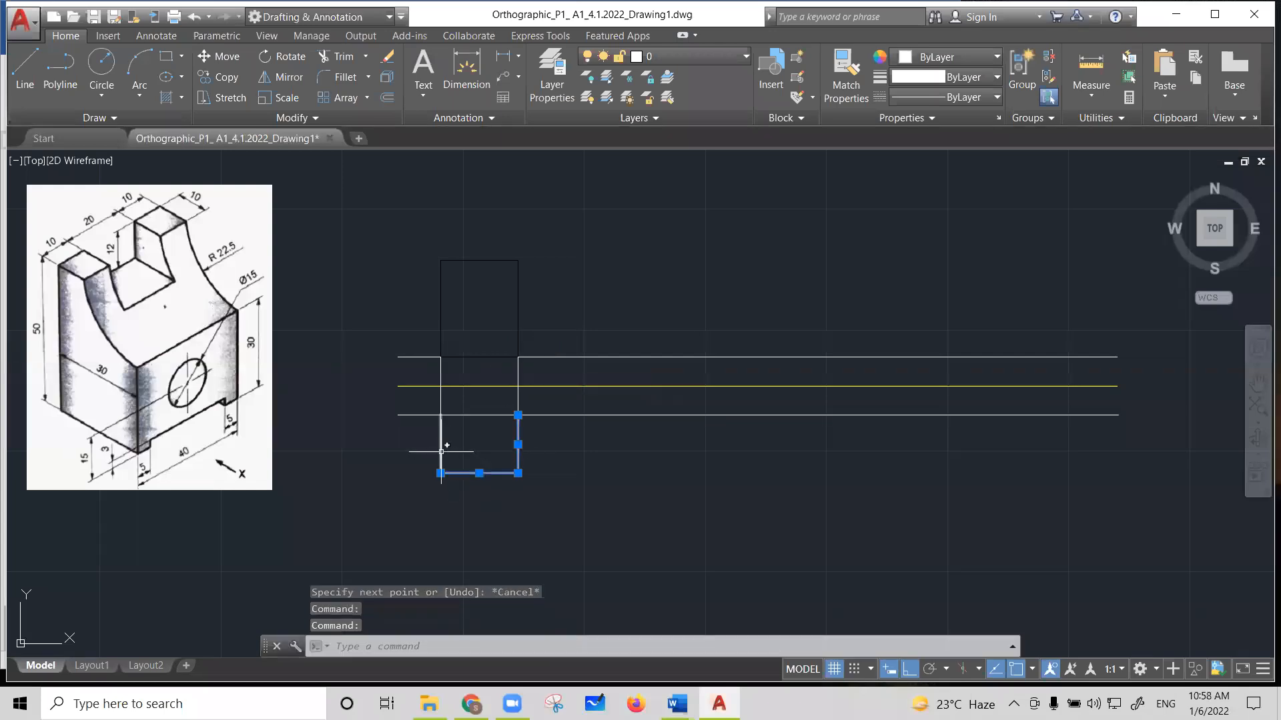
{"action": "left_click", "coordinate": [441, 443]}
{"action": "left_click", "coordinate": [473, 415]}
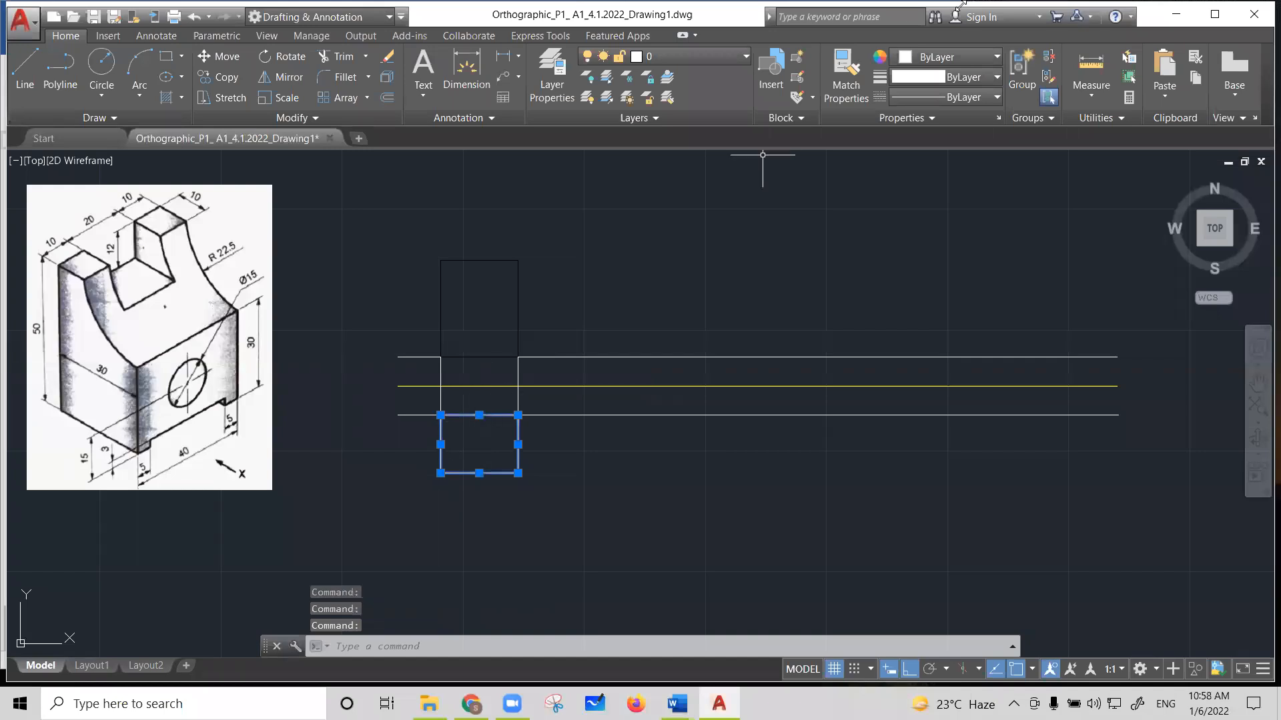
{"action": "left_click", "coordinate": [982, 59]}
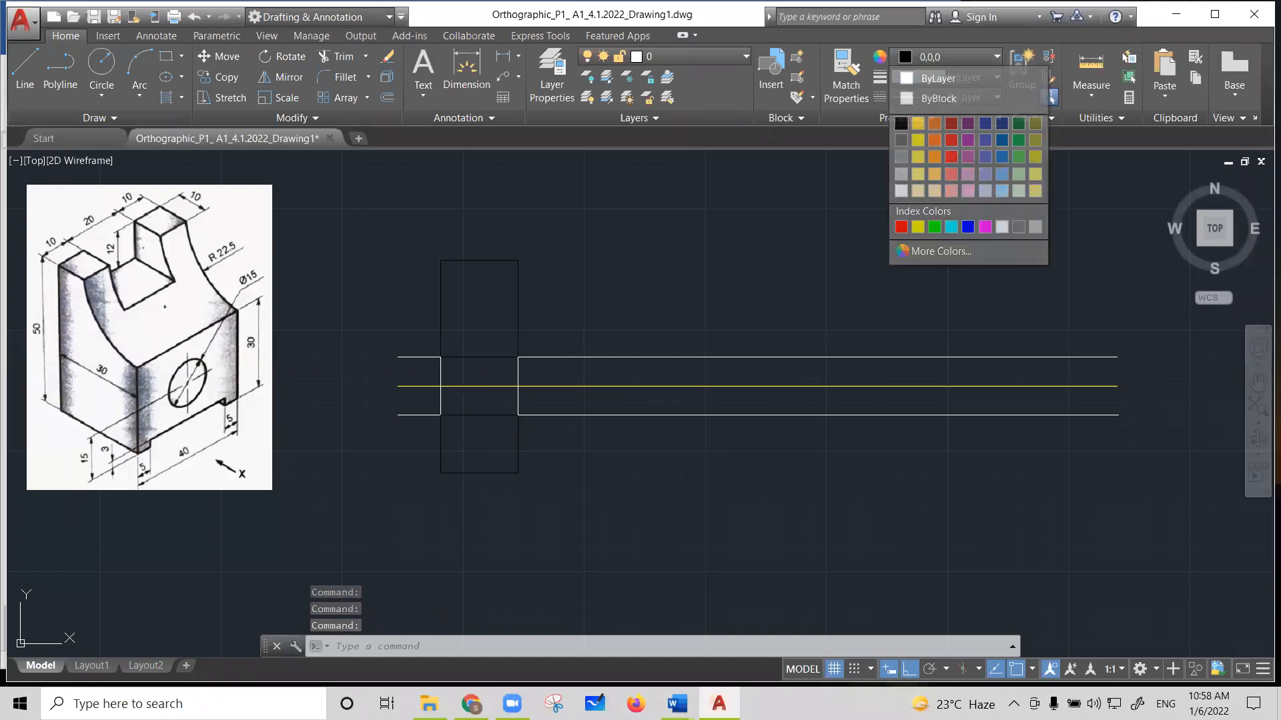
{"action": "key", "text": "Escape"}
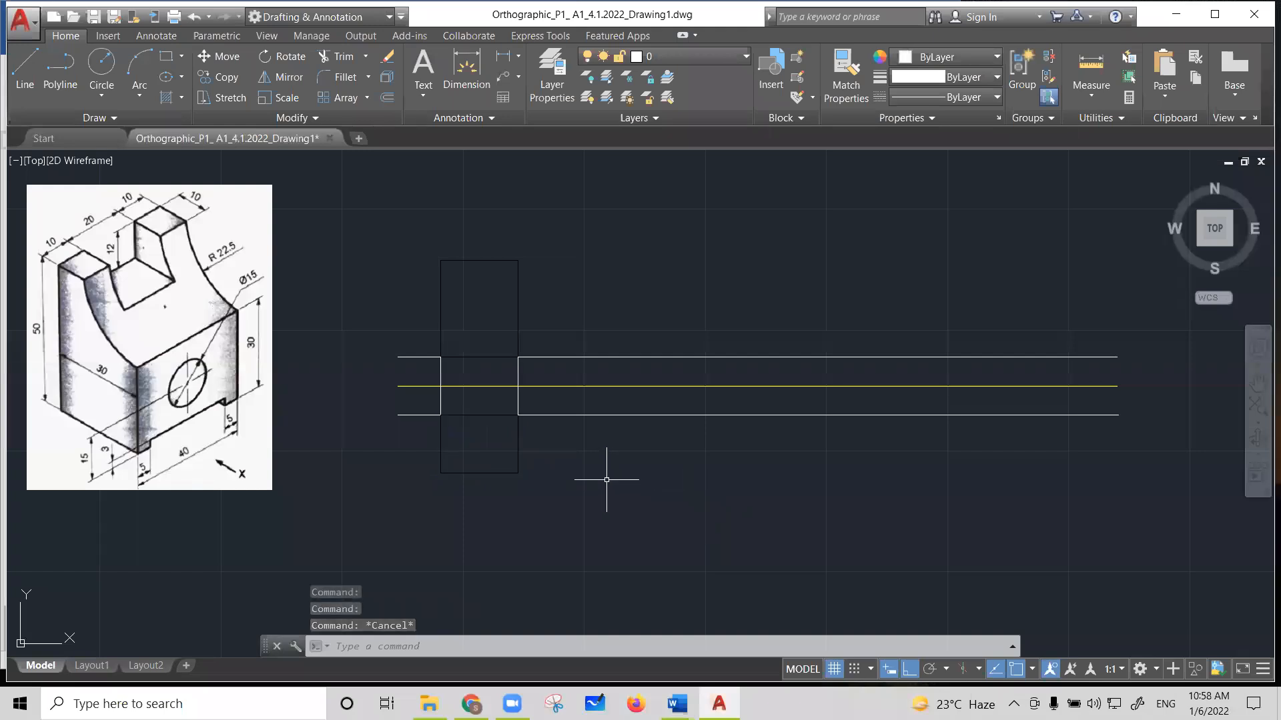
- Draw a long vertical line crossing the horizontal lines just right of both views, entering 15 as the tracking distance for its start point
{"action": "left_click", "coordinate": [25, 70]}
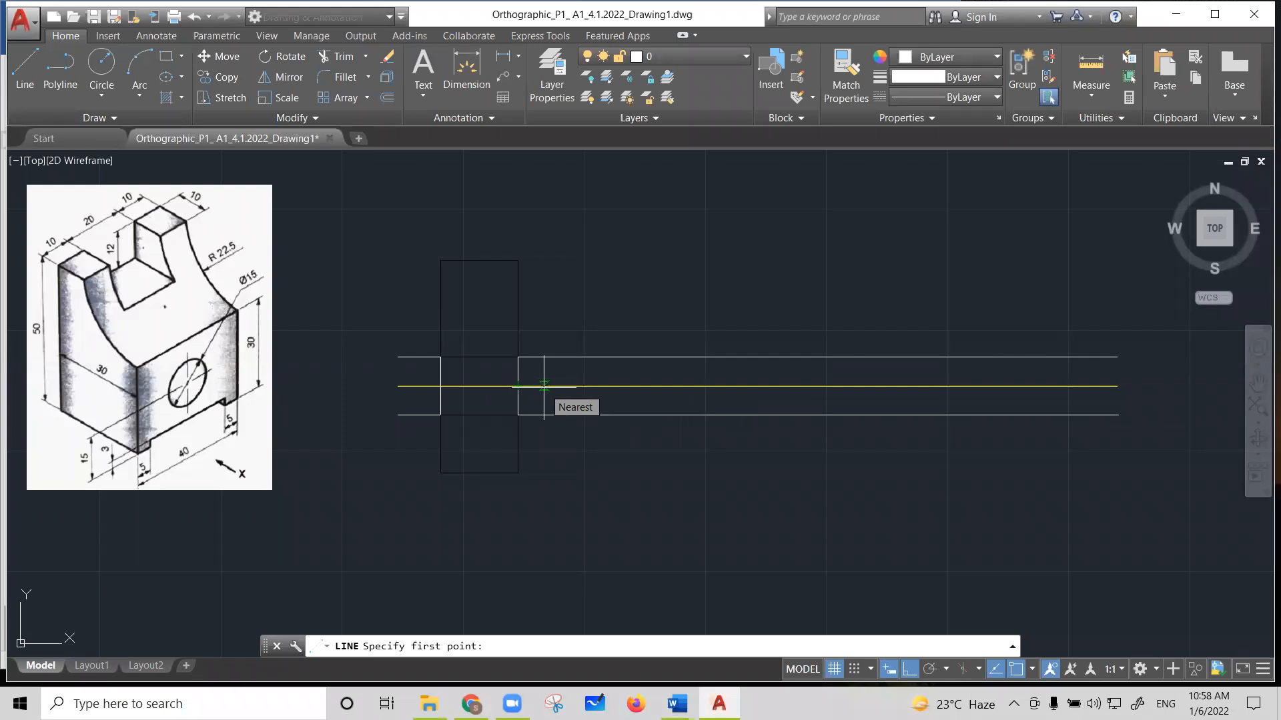
{"action": "type", "text": "15"}
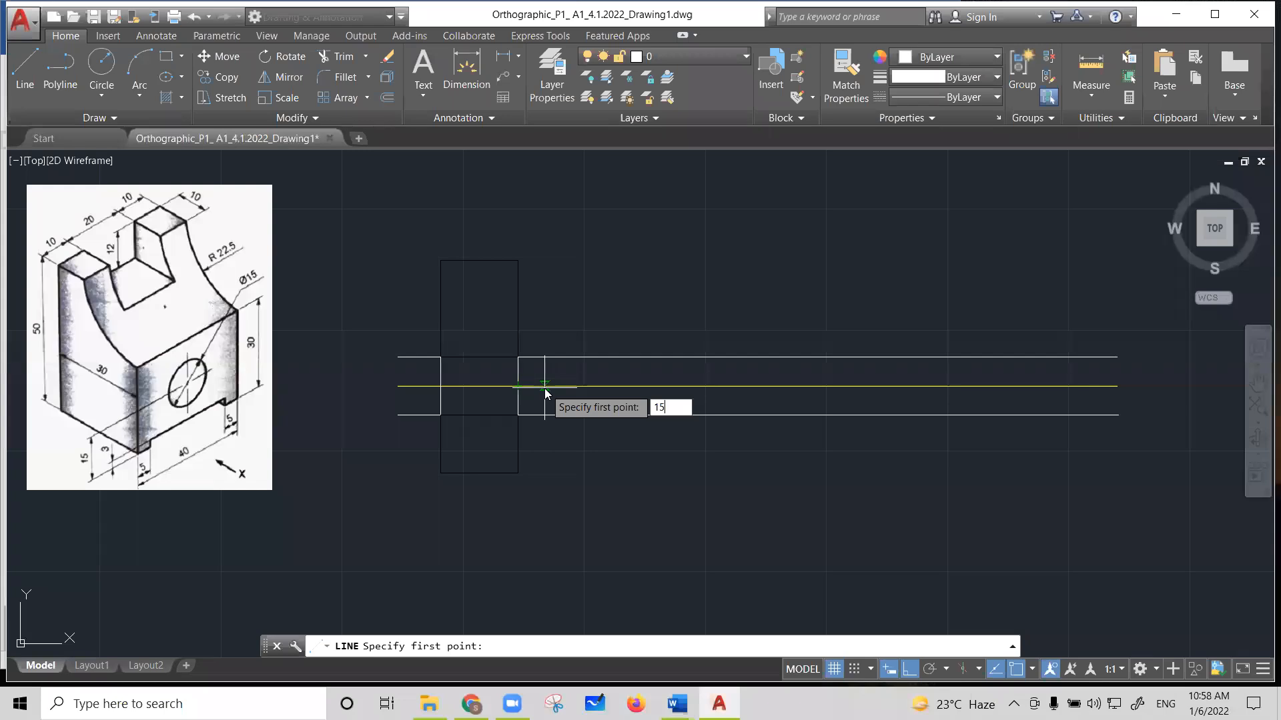
{"action": "key", "text": "Return"}
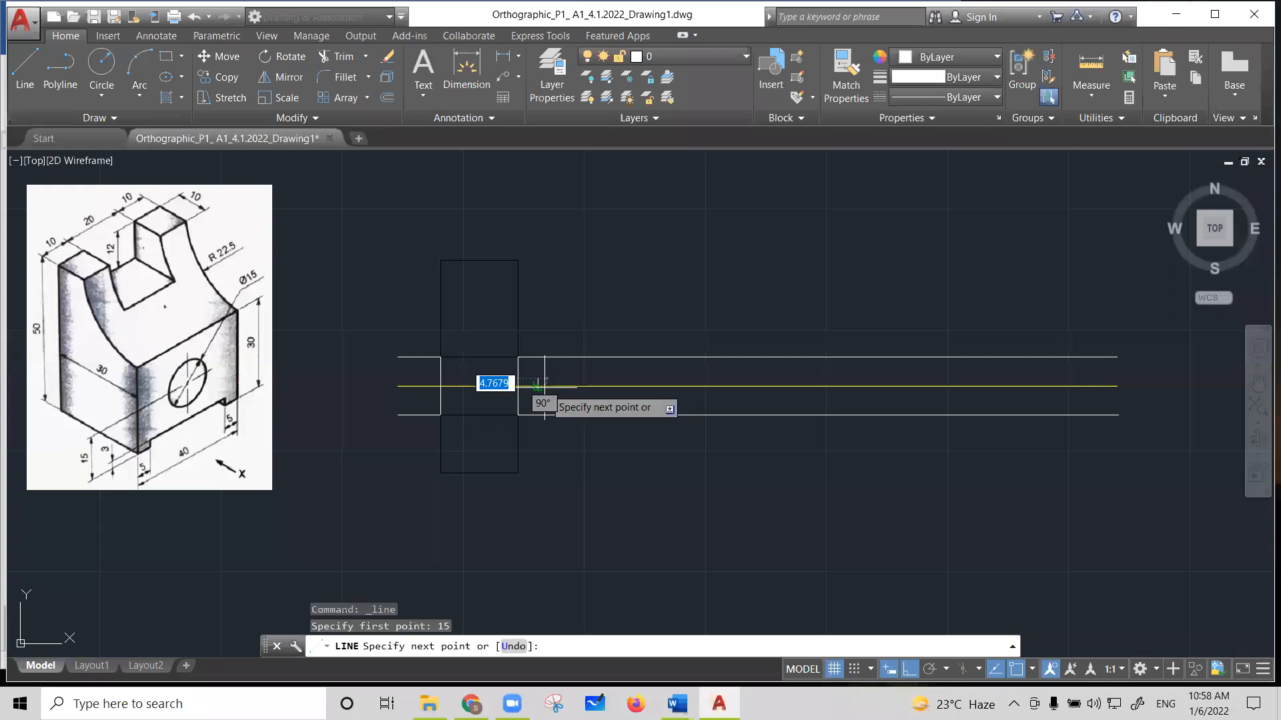
{"action": "left_click", "coordinate": [538, 172]}
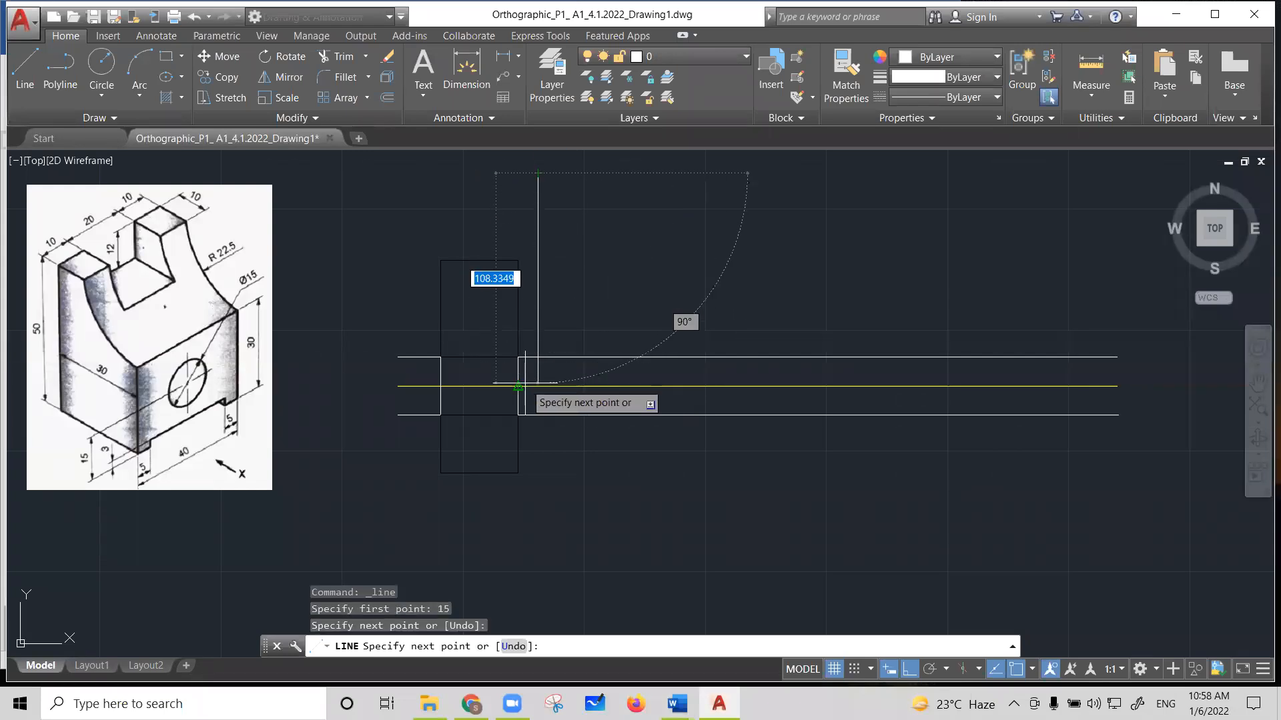
{"action": "left_click", "coordinate": [531, 544]}
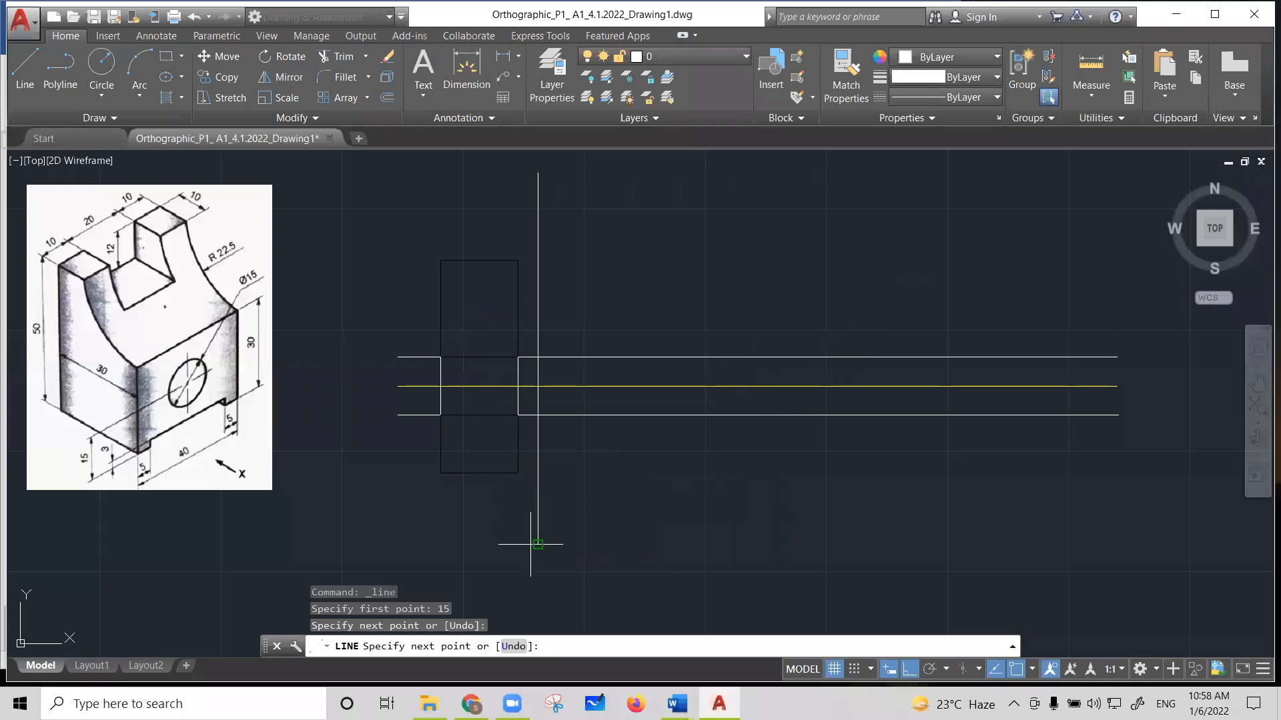
{"action": "key", "text": "Escape"}
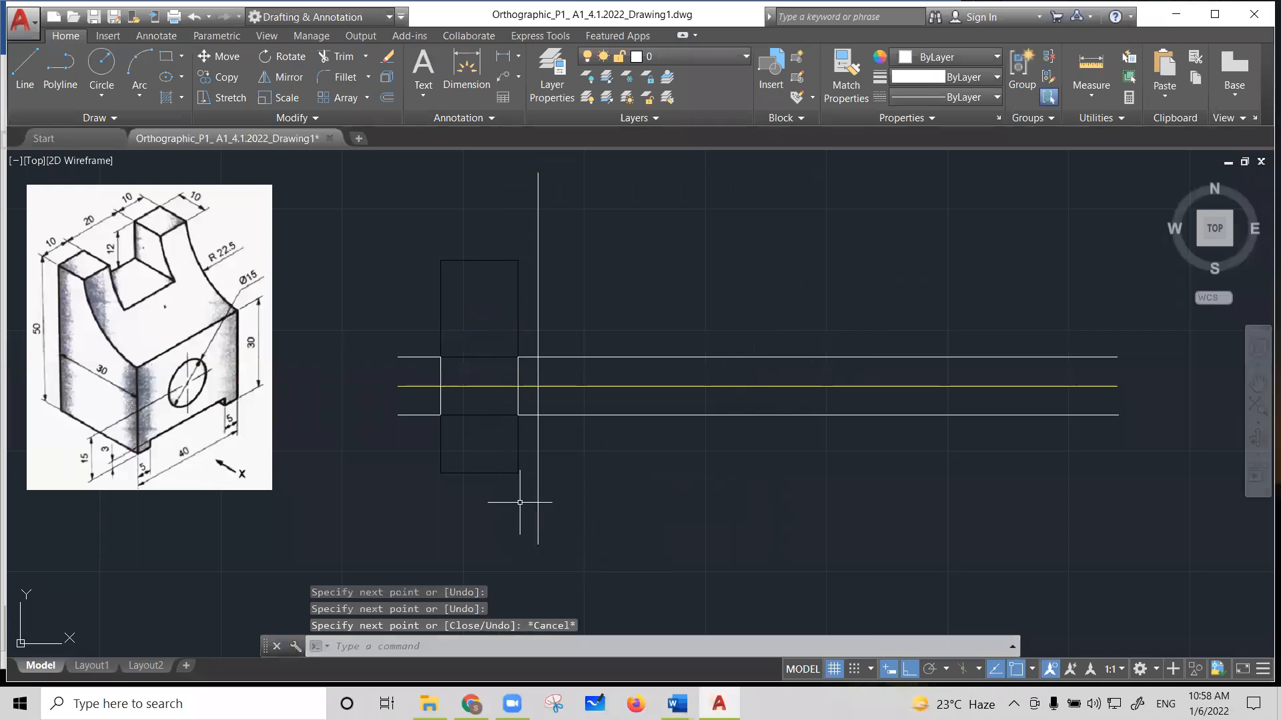
- Change the colour of the long vertical line beside the views to yellow
{"action": "left_click", "coordinate": [537, 323]}
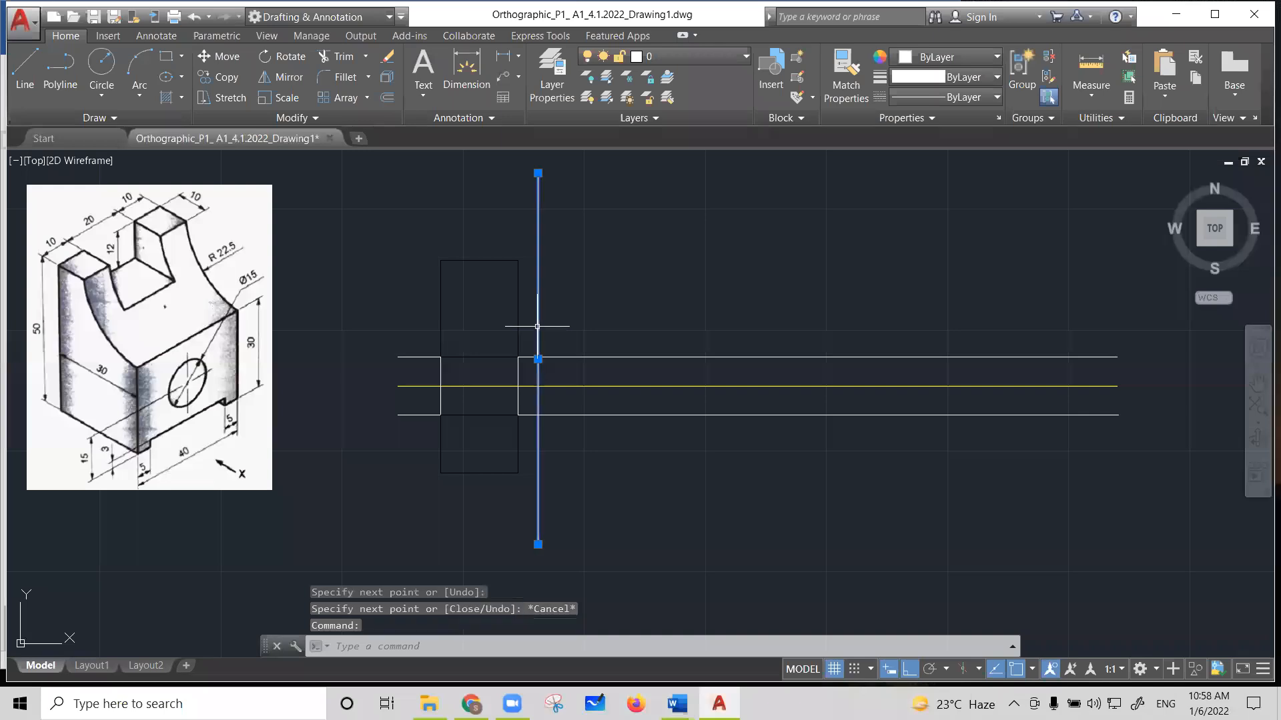
{"action": "left_click", "coordinate": [996, 58]}
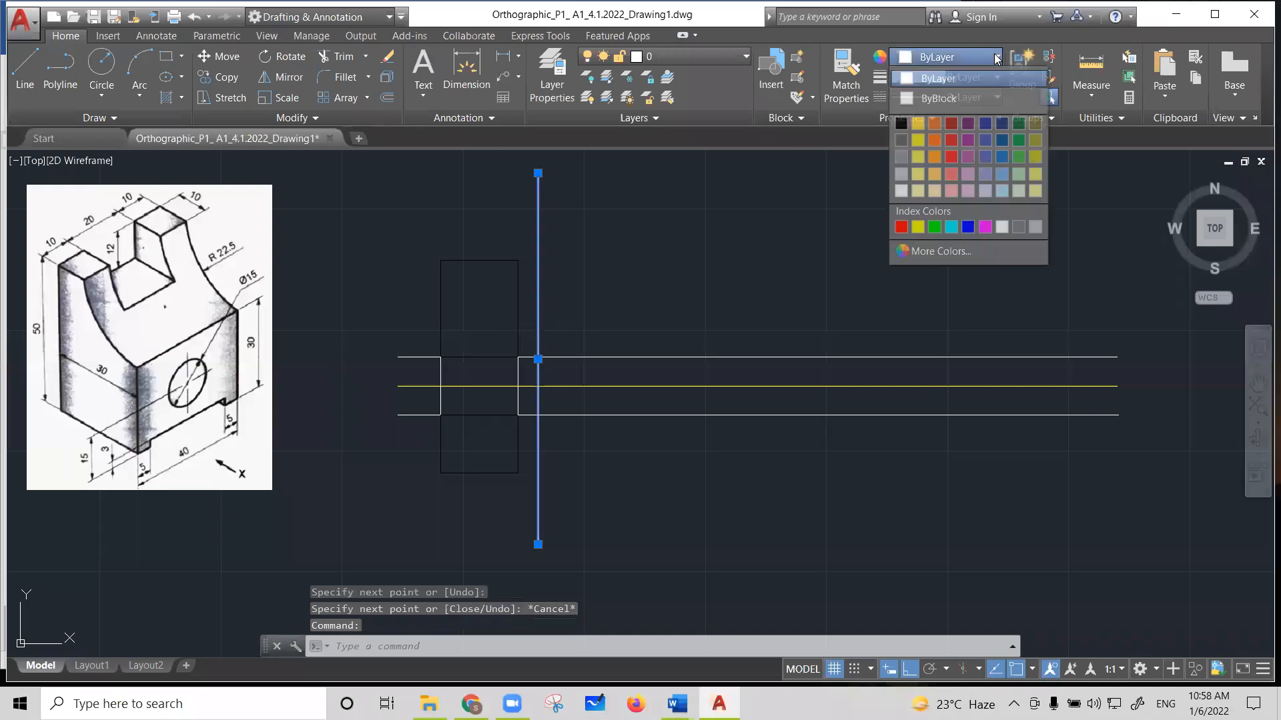
{"action": "left_click", "coordinate": [918, 228]}
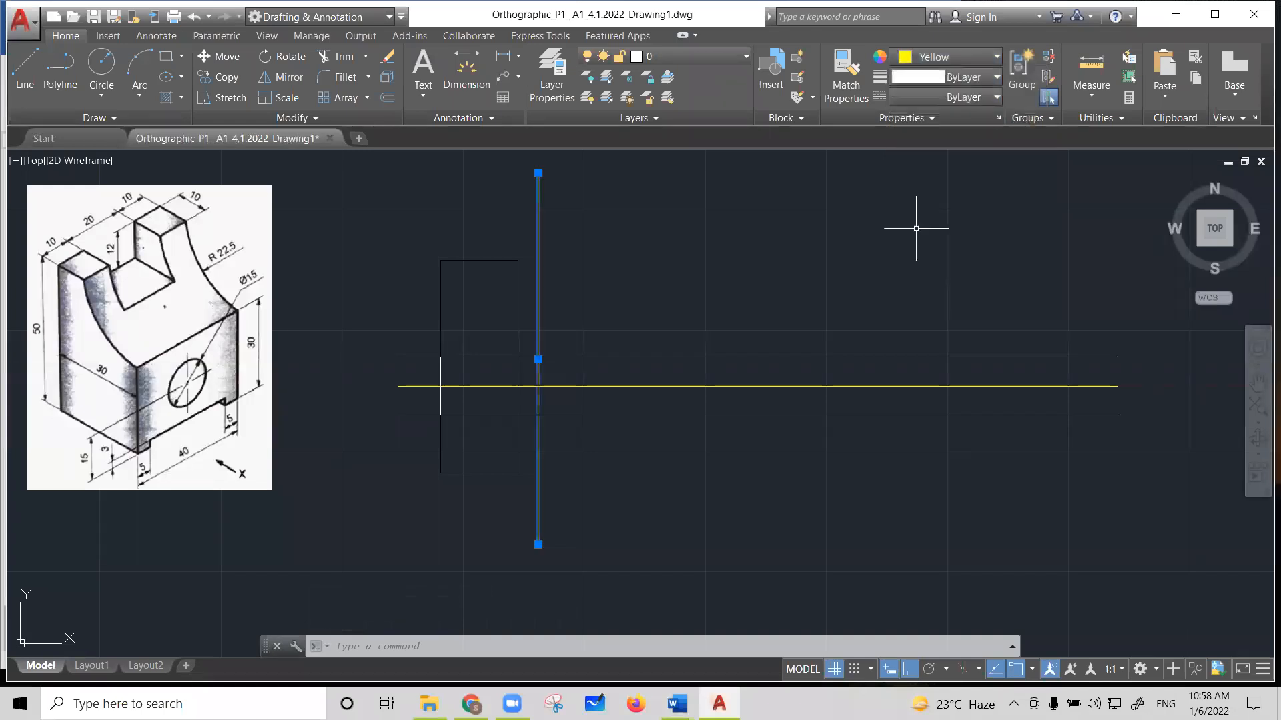
{"action": "key", "text": "Escape"}
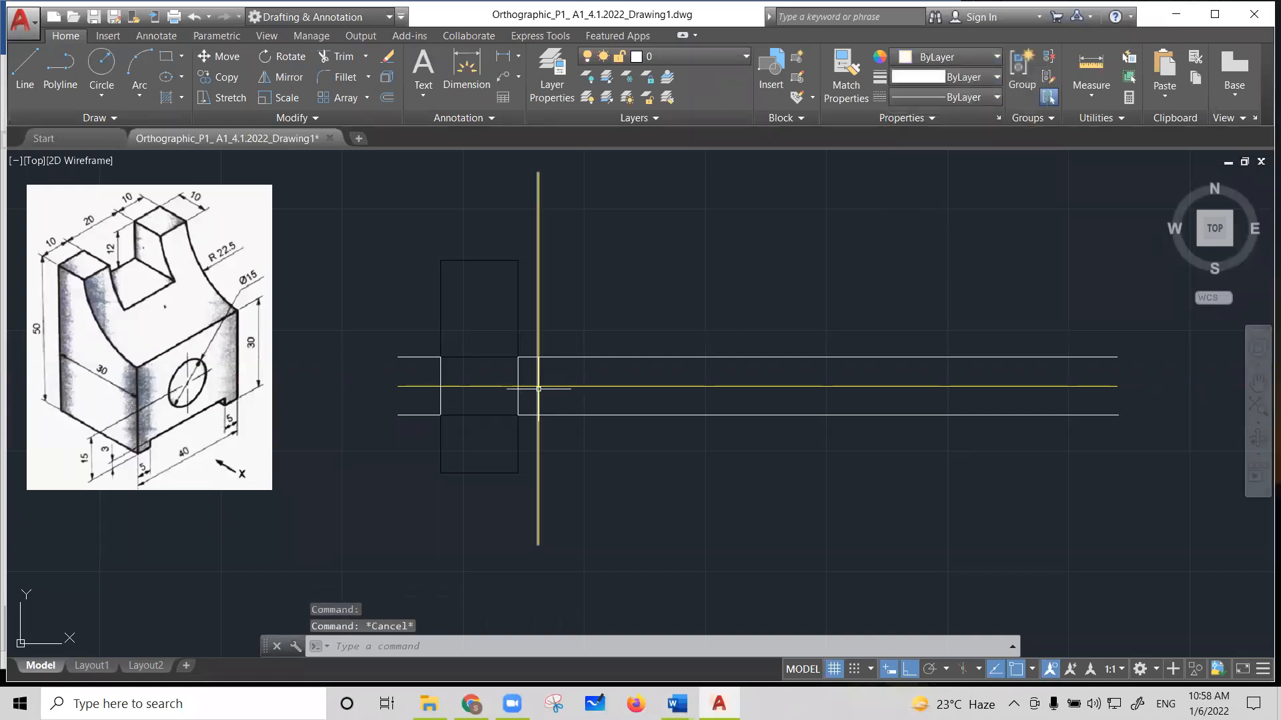
- Turn Ortho off and draw a diagonal line from the intersection of the yellow lines down to the right at about 45 degrees
{"action": "left_click", "coordinate": [910, 671]}
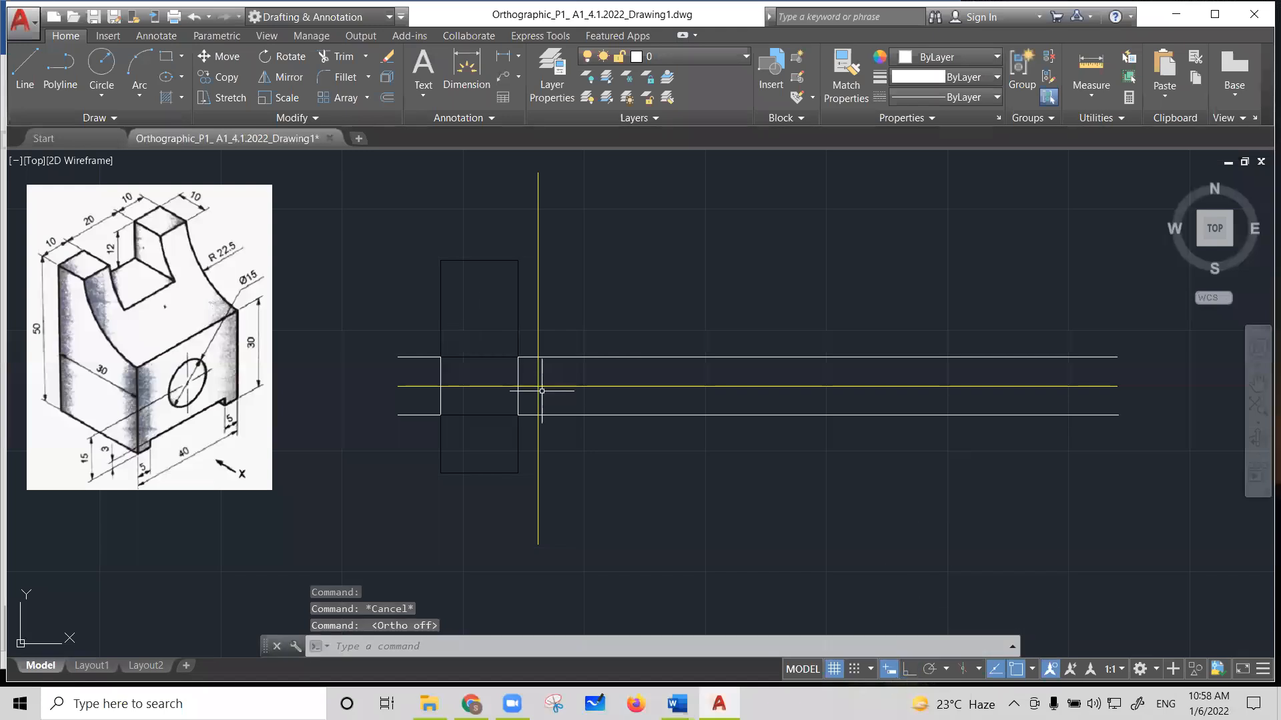
{"action": "left_click", "coordinate": [22, 64]}
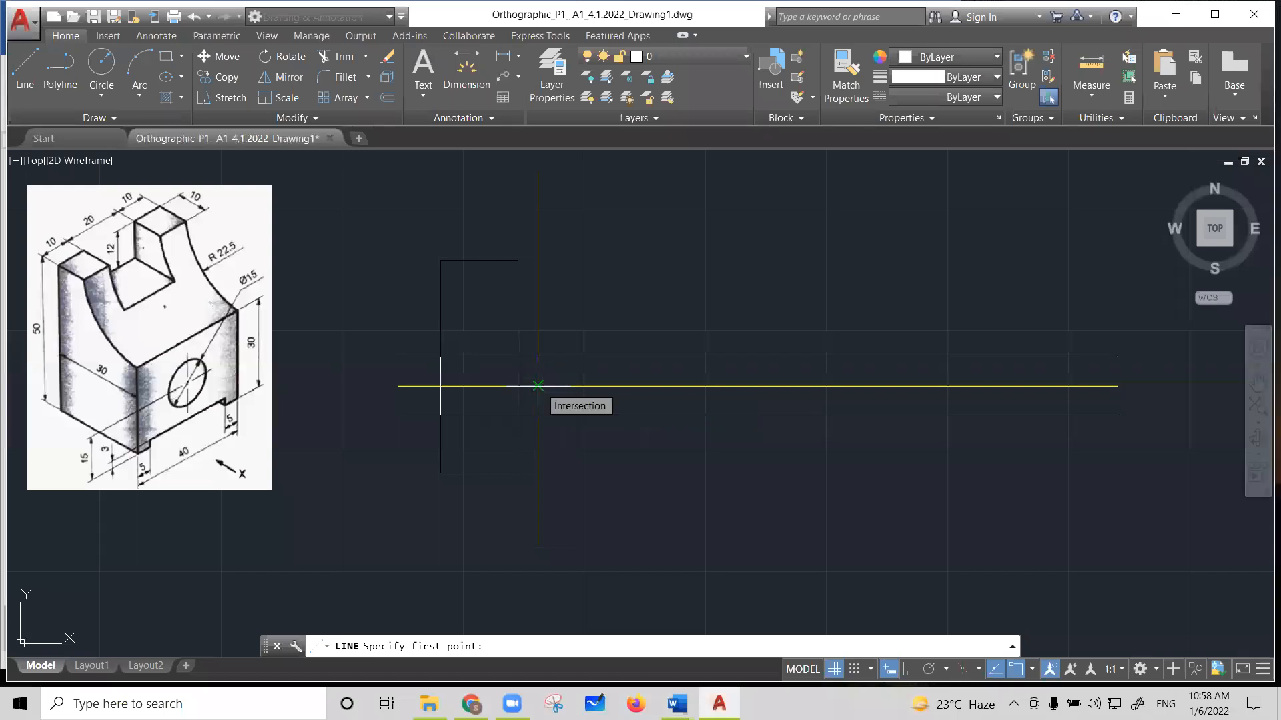
{"action": "left_click", "coordinate": [537, 386]}
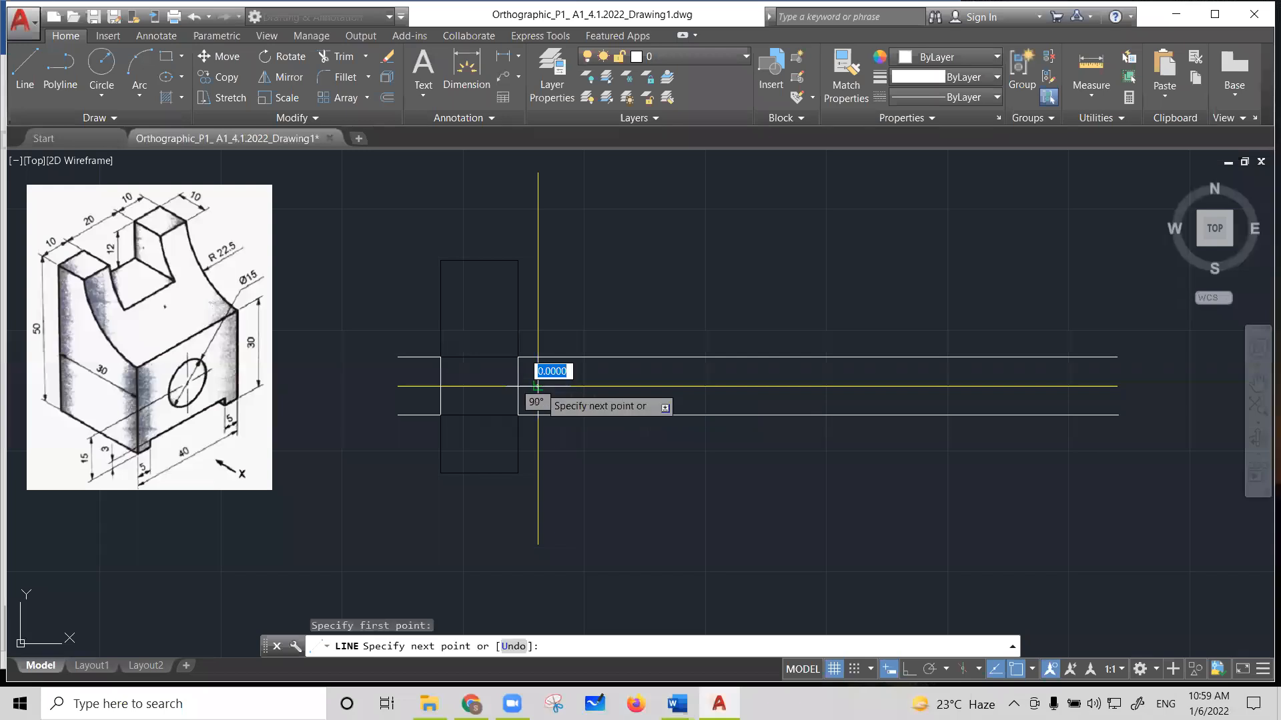
{"action": "left_click", "coordinate": [681, 530]}
{"action": "key", "text": "Escape"}
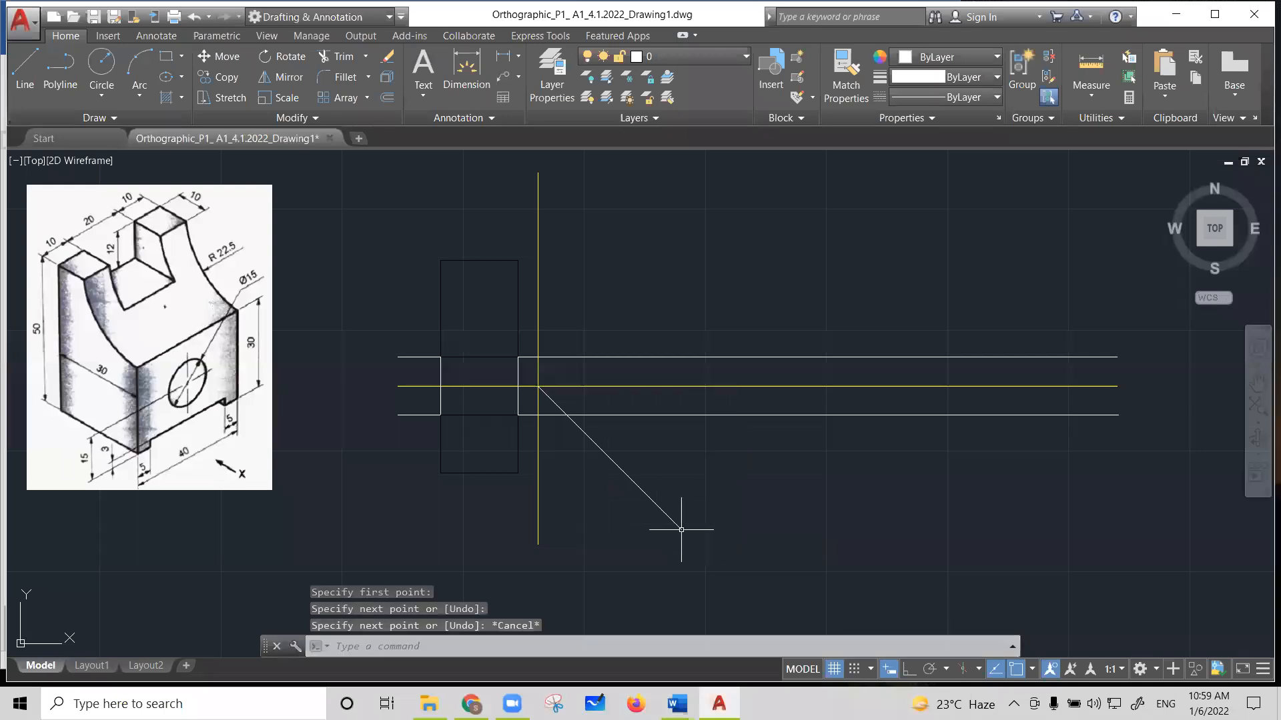
- Add an angular dimension between the diagonal line and the yellow horizontal line, placing its arc just outside their intersection
{"action": "left_click", "coordinate": [558, 404]}
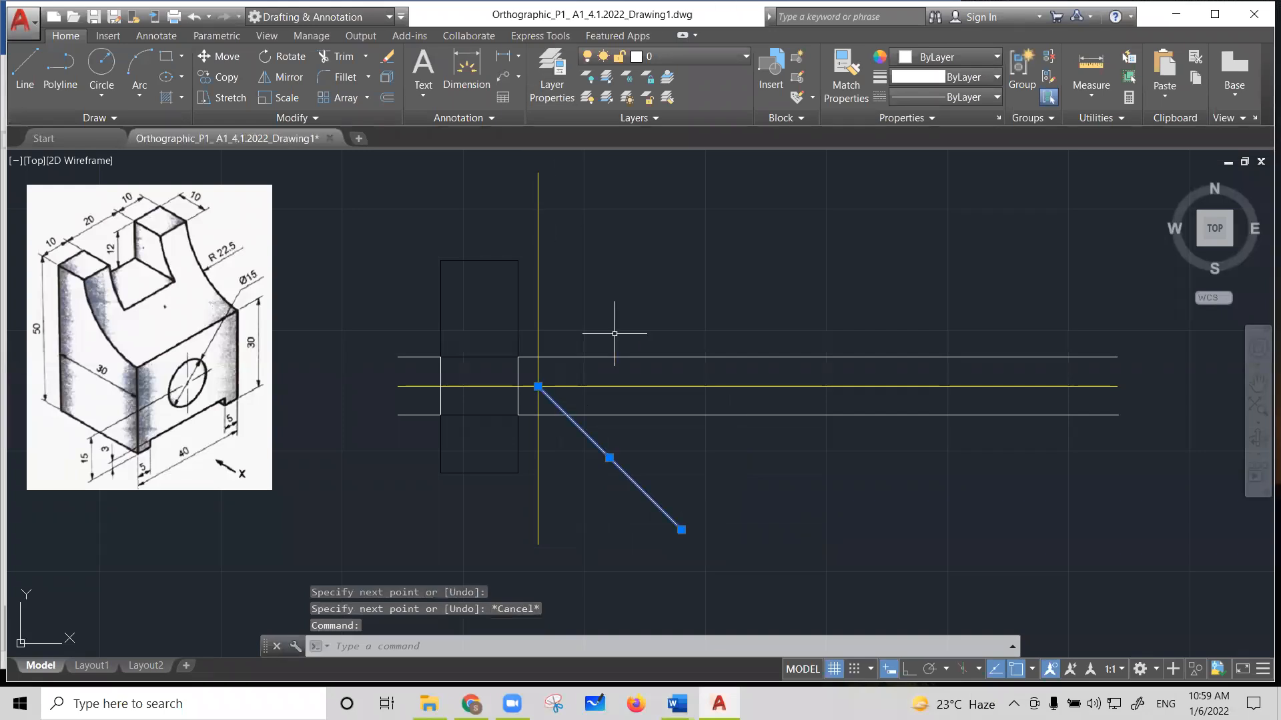
{"action": "key", "text": "Escape"}
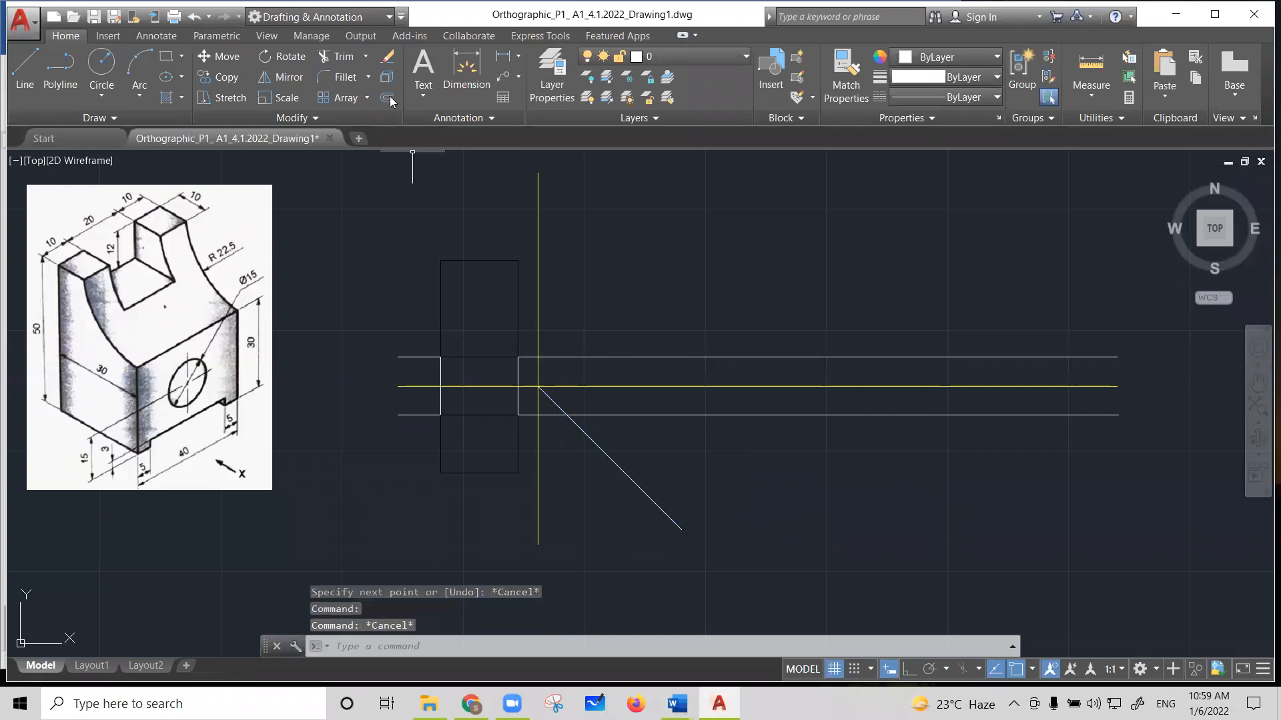
{"action": "left_click", "coordinate": [519, 57]}
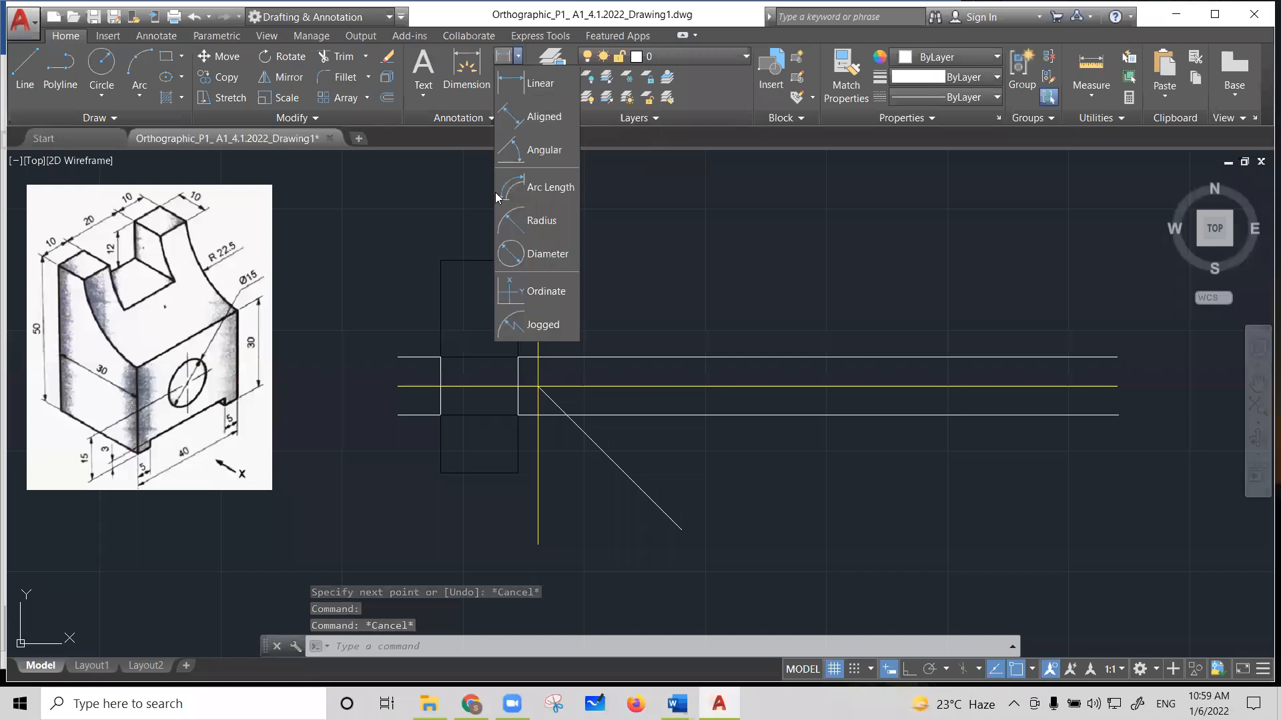
{"action": "left_click", "coordinate": [531, 149]}
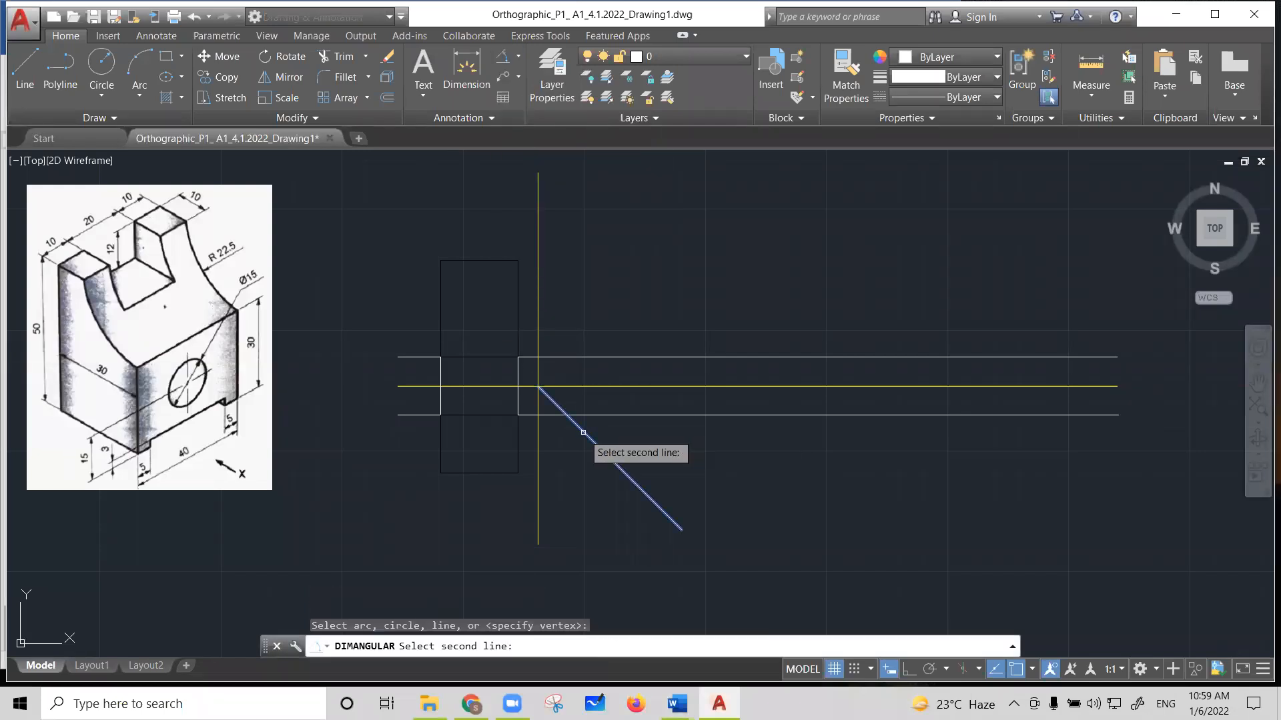
{"action": "left_click", "coordinate": [596, 386]}
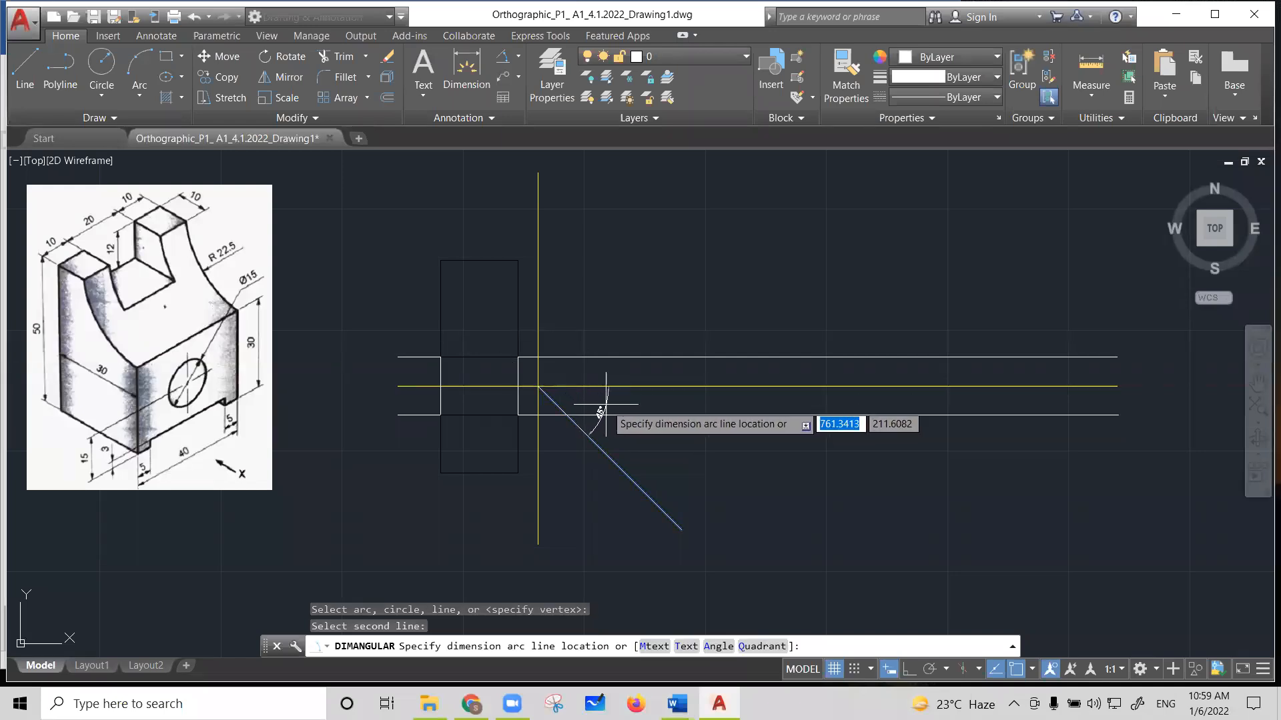
{"action": "left_click", "coordinate": [605, 406]}
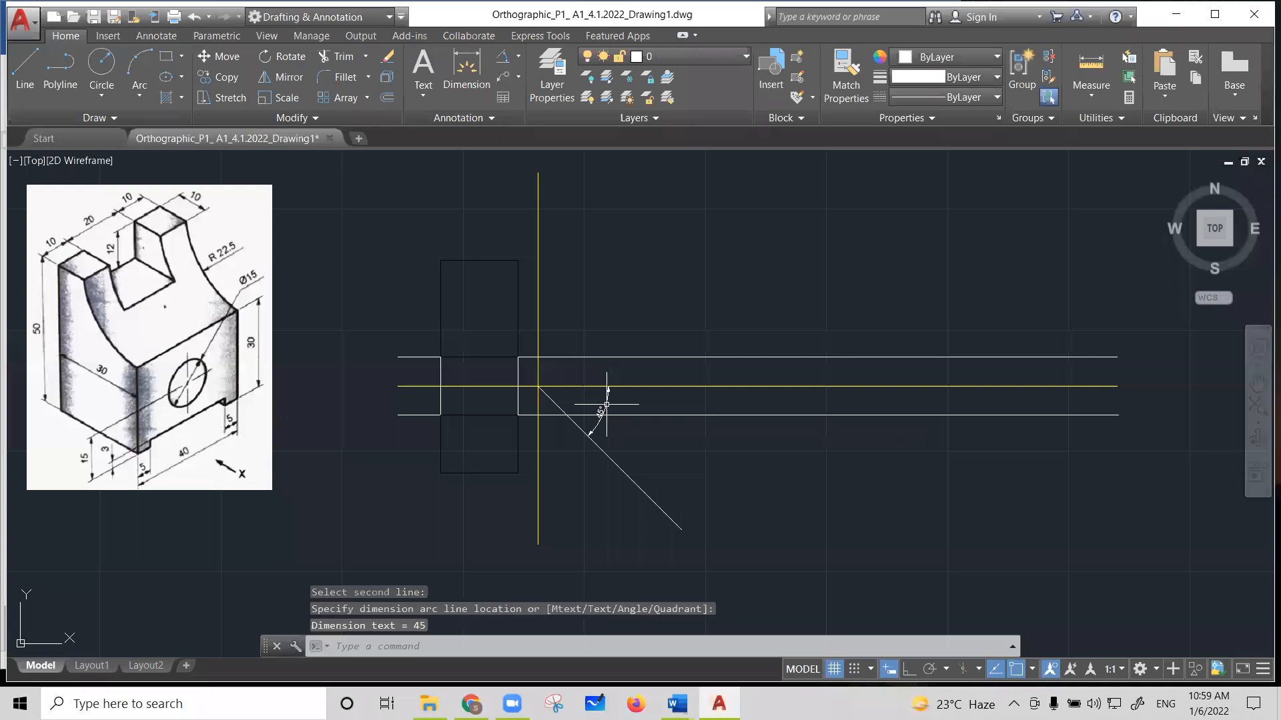
{"action": "key", "text": "Escape"}
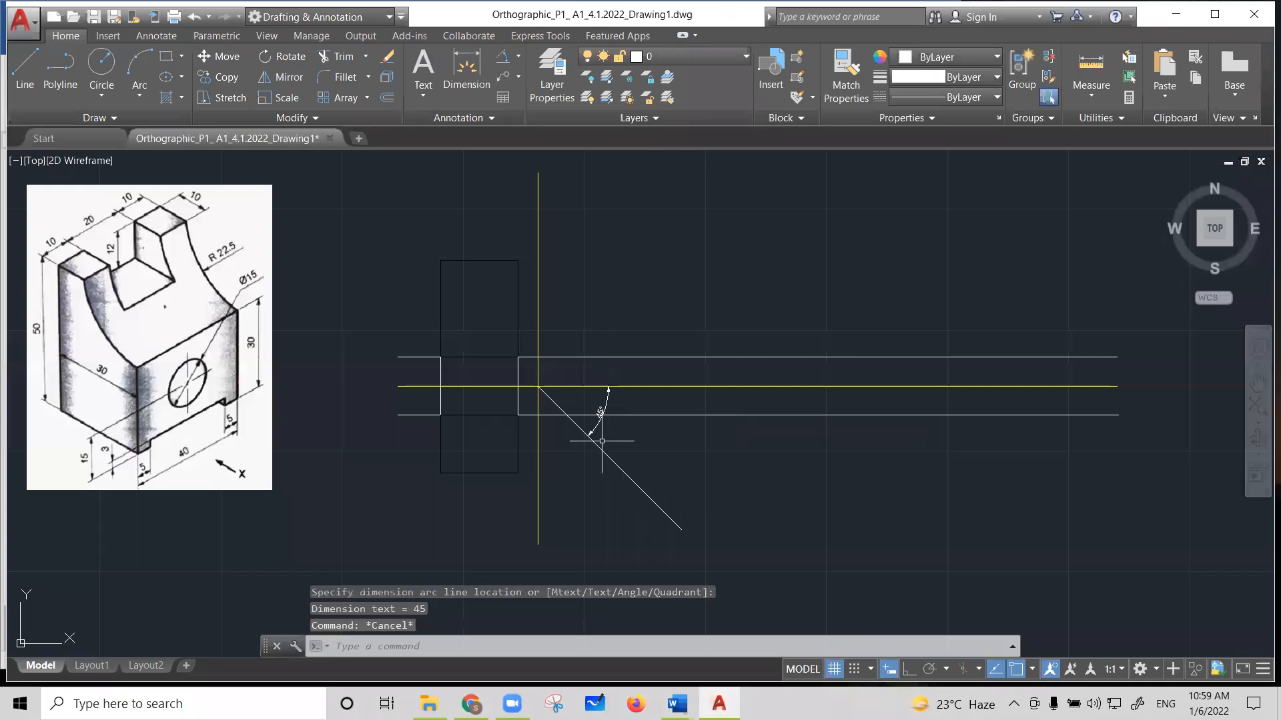
- Change the colour of the angular dimension to green
{"action": "left_click", "coordinate": [602, 411]}
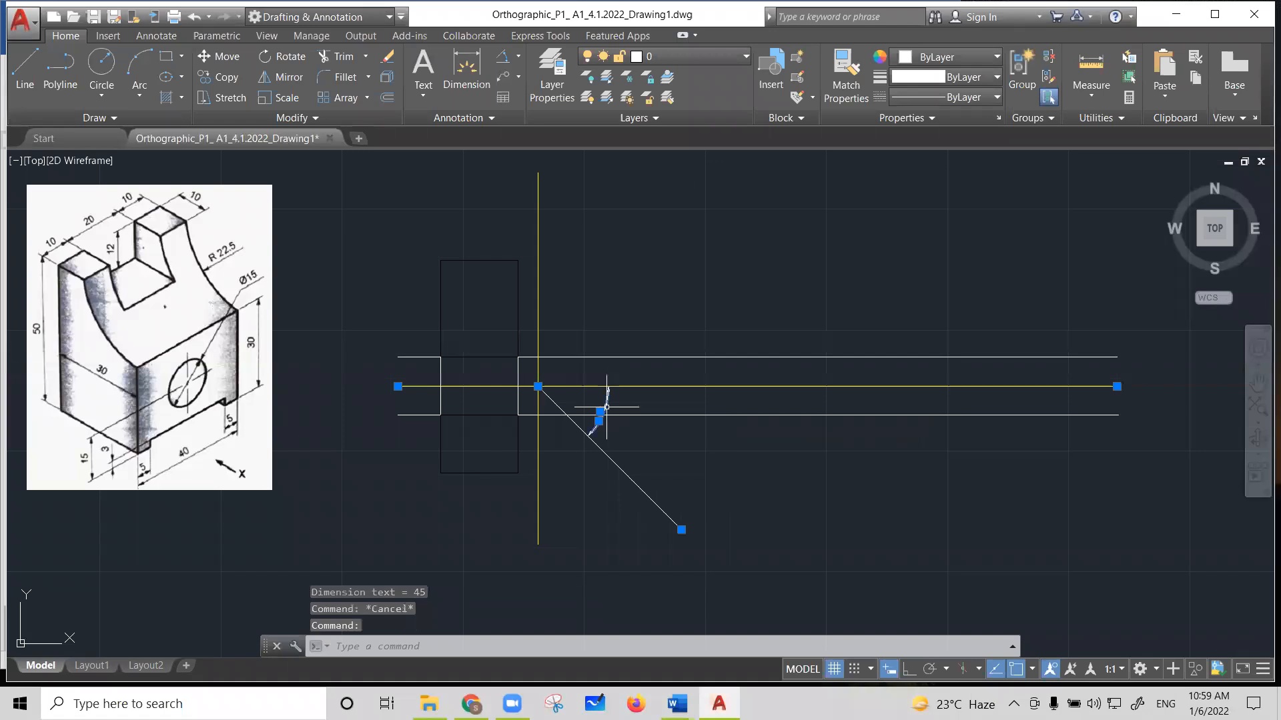
{"action": "left_click", "coordinate": [992, 59]}
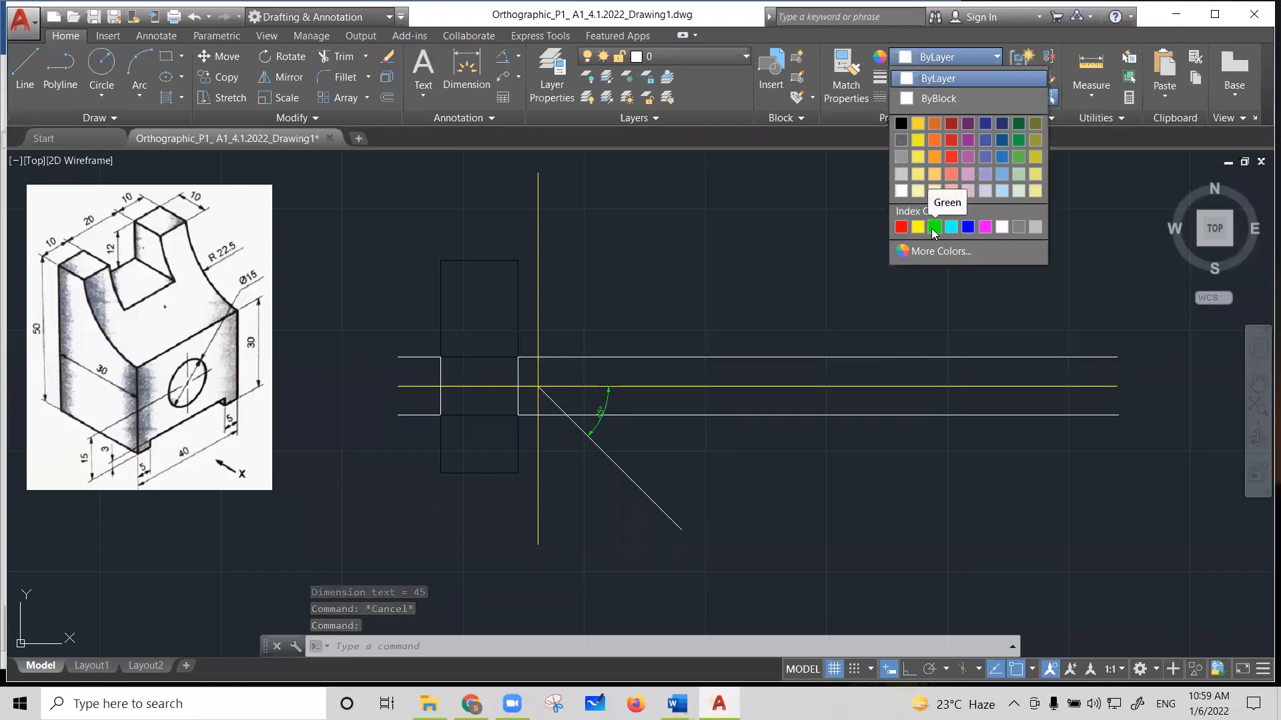
{"action": "left_click", "coordinate": [934, 226]}
{"action": "key", "text": "Escape"}
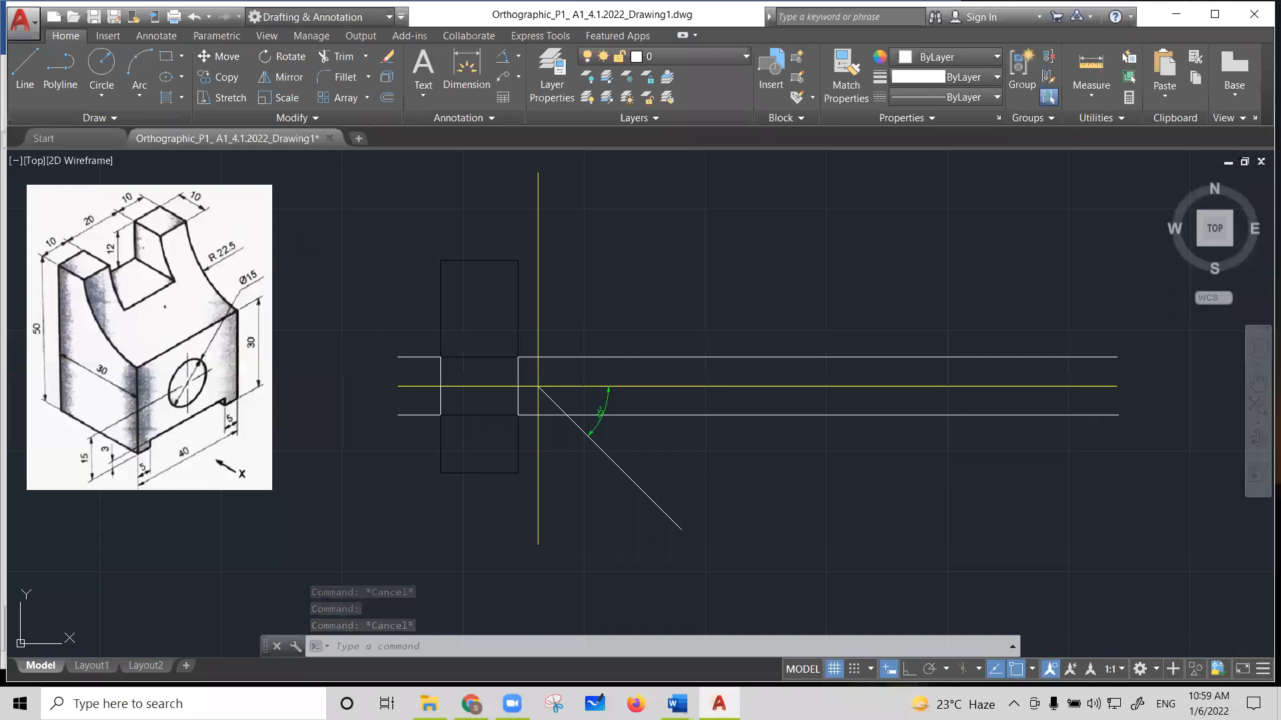
- Shrink the isometric reference picture by moving its upper-right corner inward toward the lower-left
{"action": "left_click", "coordinate": [246, 214]}
{"action": "left_click", "coordinate": [233, 224]}
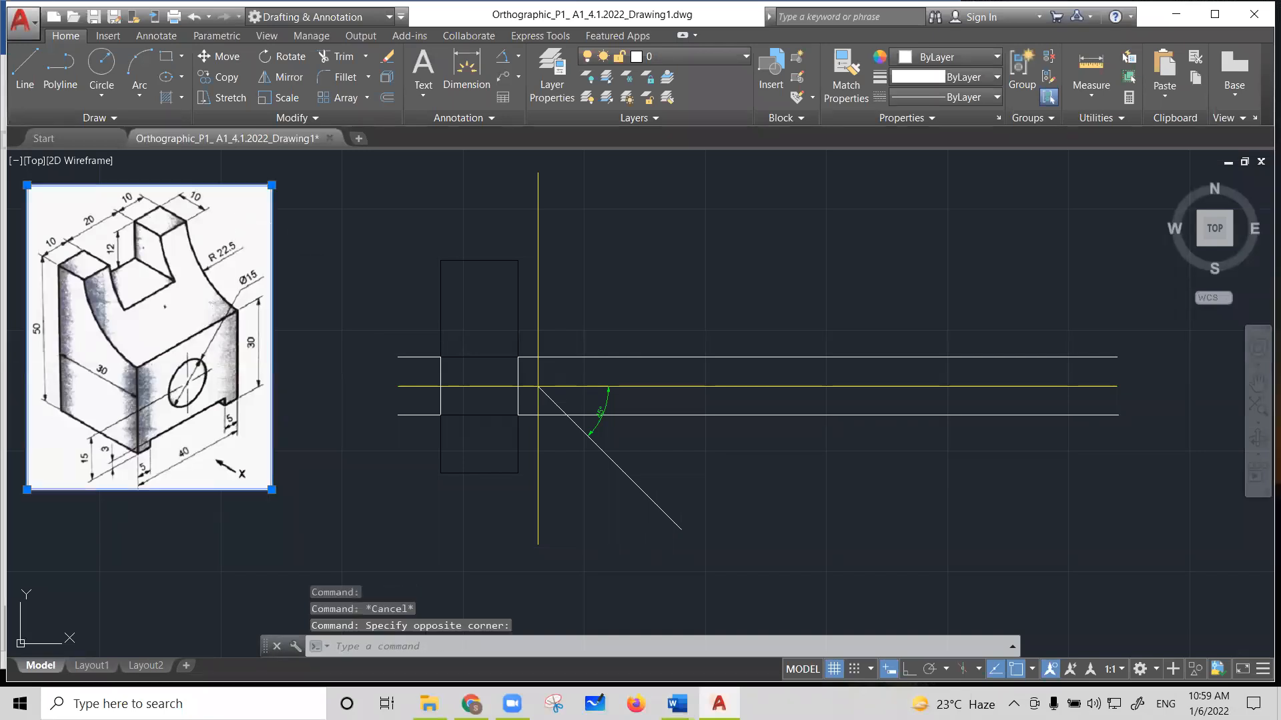
{"action": "left_click", "coordinate": [272, 185]}
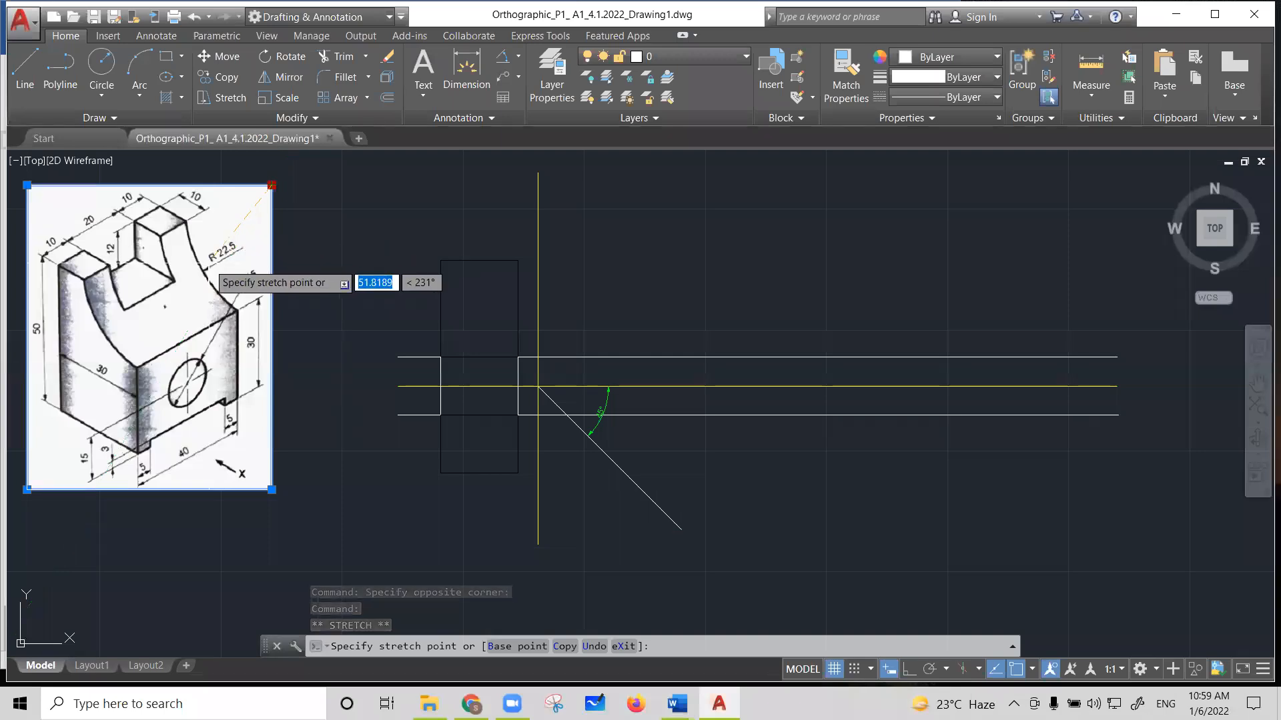
{"action": "left_click", "coordinate": [209, 261]}
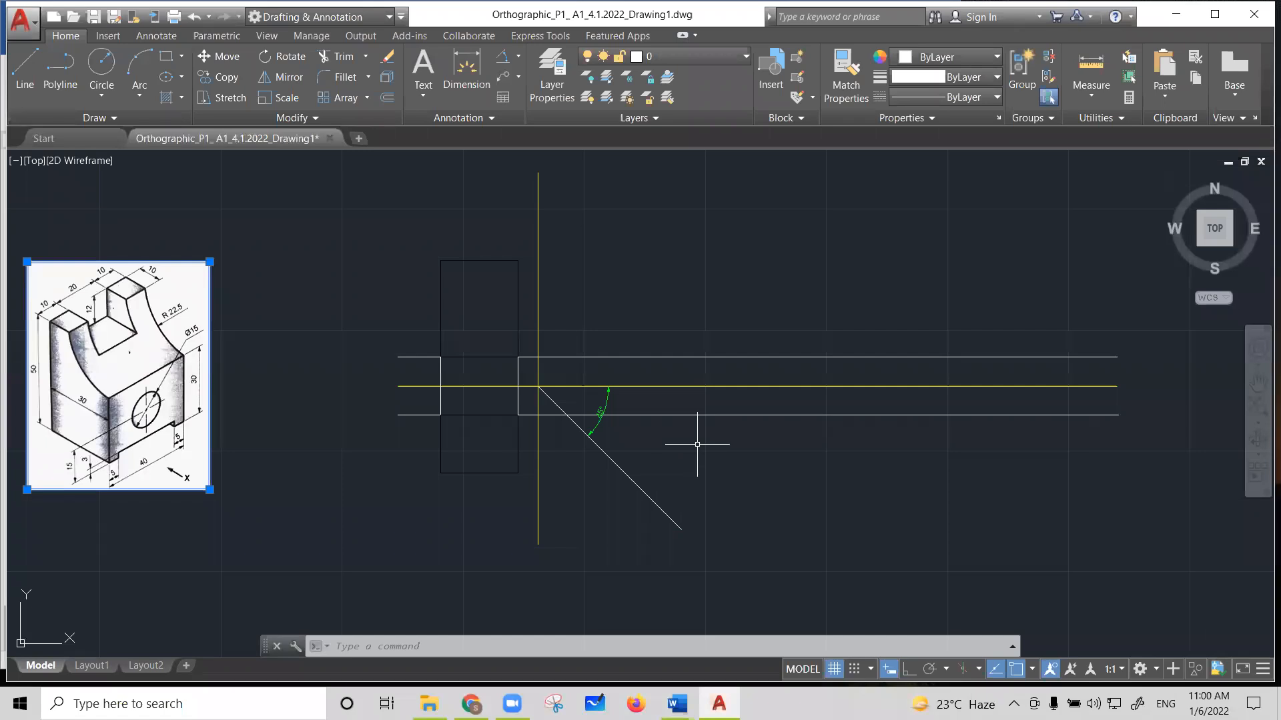
- Draw a horizontal projection line from the top view's lower-right corner to the right, ending just past the diagonal line
{"action": "scroll", "coordinate": [697, 444], "scroll_direction": "up", "scroll_amount": 2}
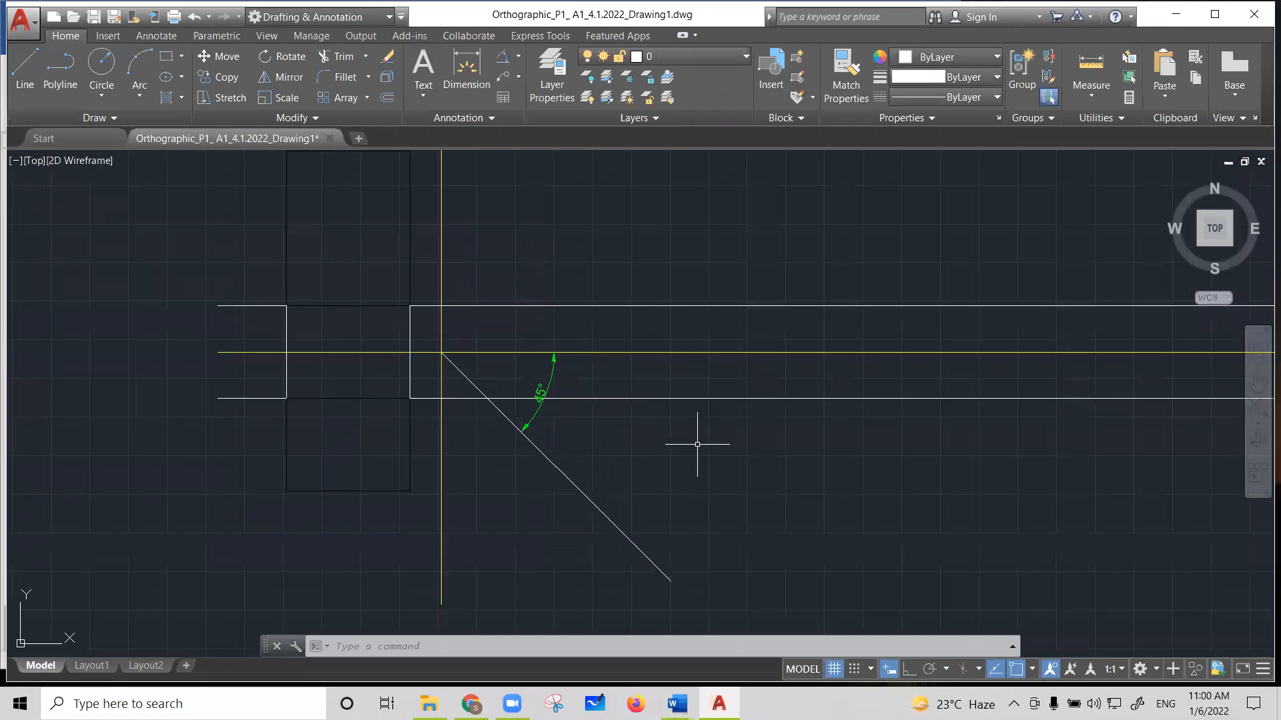
{"action": "scroll", "coordinate": [697, 444], "scroll_direction": "up", "scroll_amount": 2}
{"action": "scroll", "coordinate": [697, 444], "scroll_direction": "down", "scroll_amount": 2}
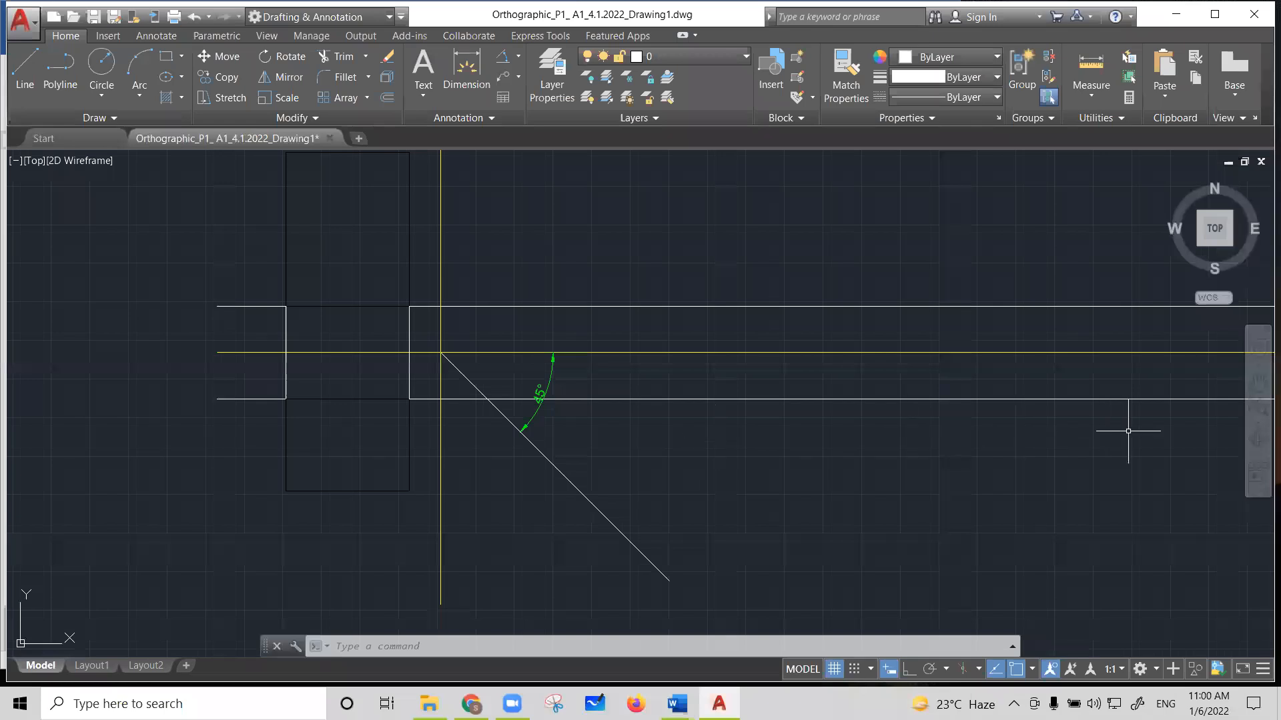
{"action": "left_click", "coordinate": [873, 477]}
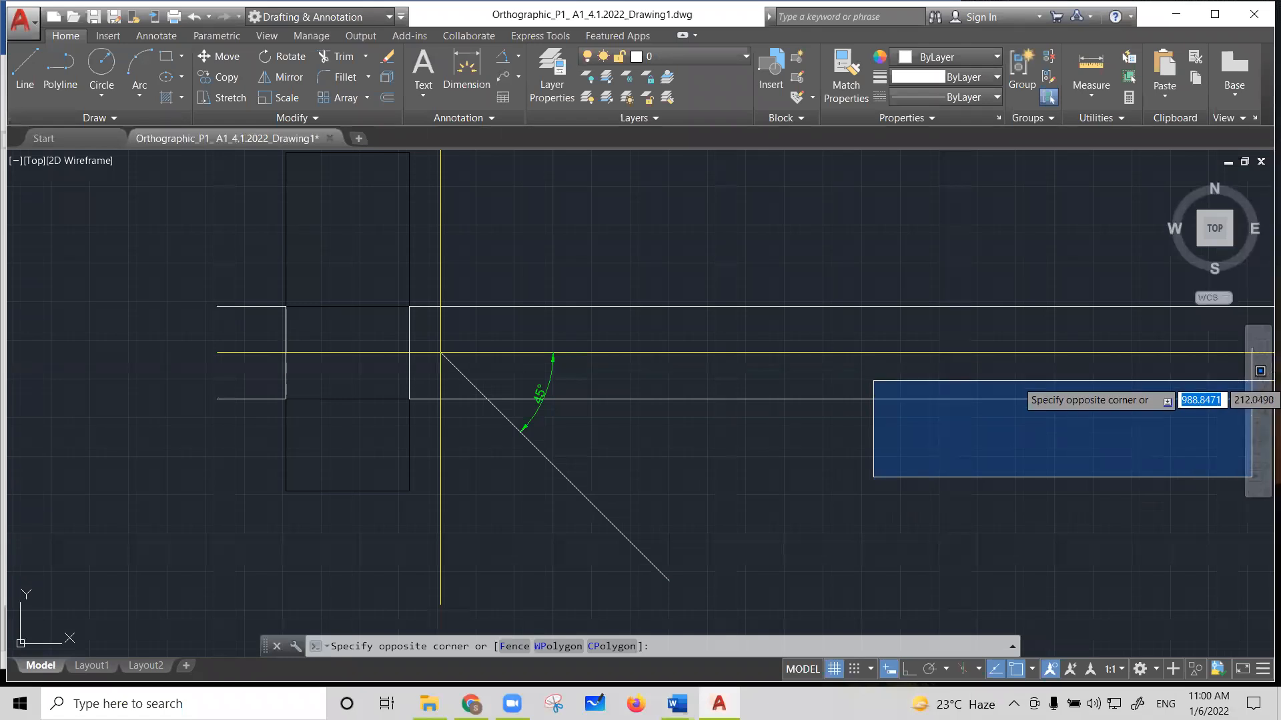
{"action": "key", "text": "Escape"}
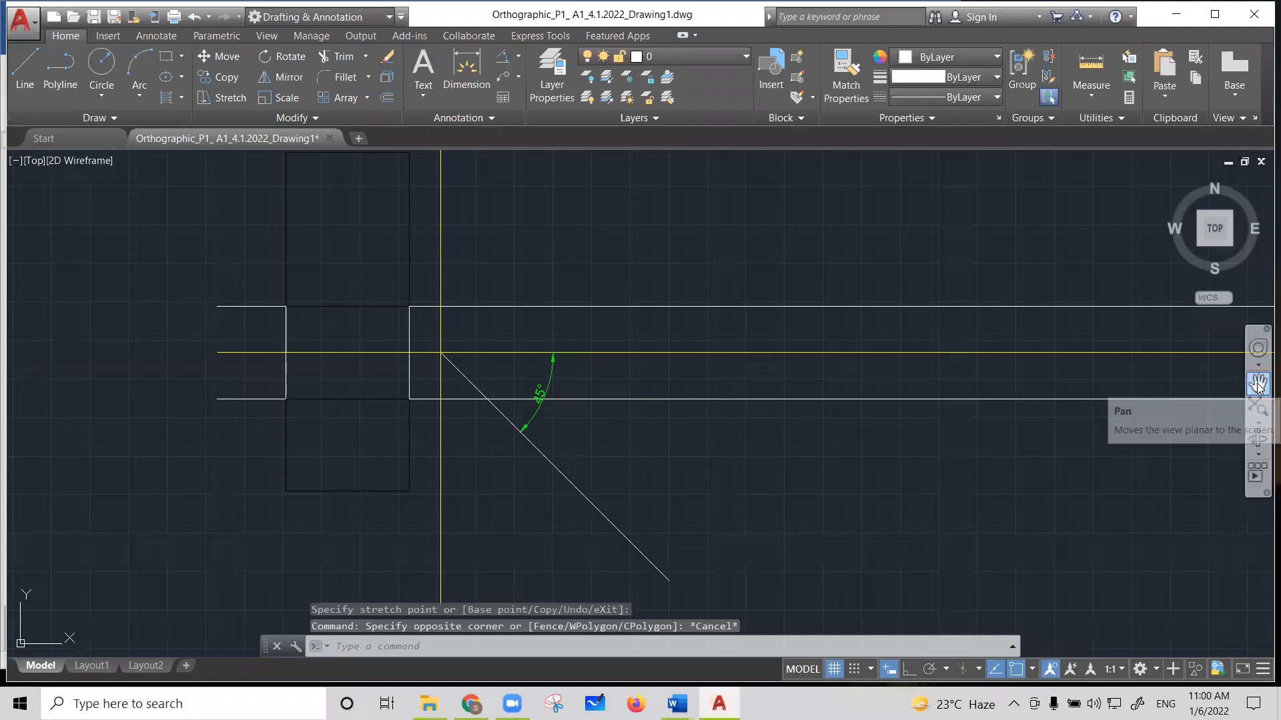
{"action": "left_click", "coordinate": [1258, 385]}
{"action": "mouse_move", "coordinate": [851, 400]}
{"action": "left_mouse_down"}
{"action": "mouse_move", "coordinate": [877, 478]}
{"action": "mouse_move", "coordinate": [1066, 469]}
{"action": "mouse_move", "coordinate": [1101, 451]}
{"action": "mouse_move", "coordinate": [1187, 458]}
{"action": "left_mouse_up"}
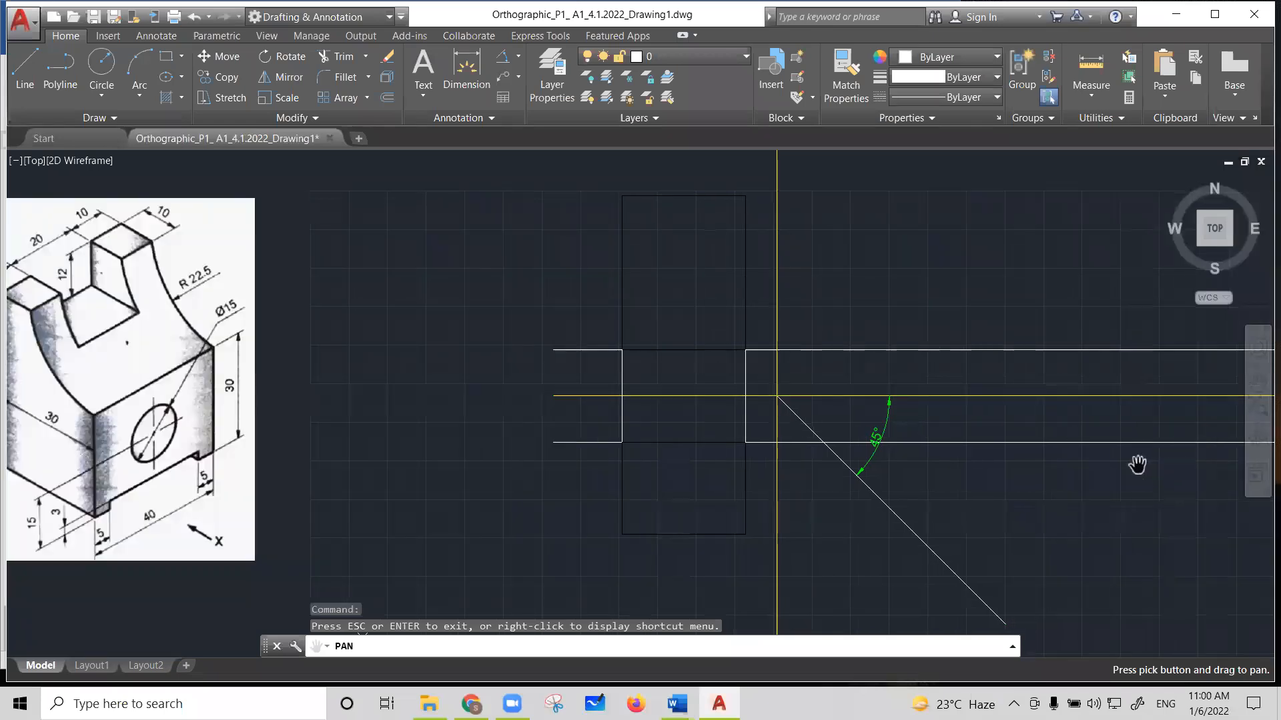
{"action": "mouse_move", "coordinate": [1103, 477]}
{"action": "left_mouse_down"}
{"action": "mouse_move", "coordinate": [1106, 454]}
{"action": "mouse_move", "coordinate": [1131, 453]}
{"action": "left_mouse_up"}
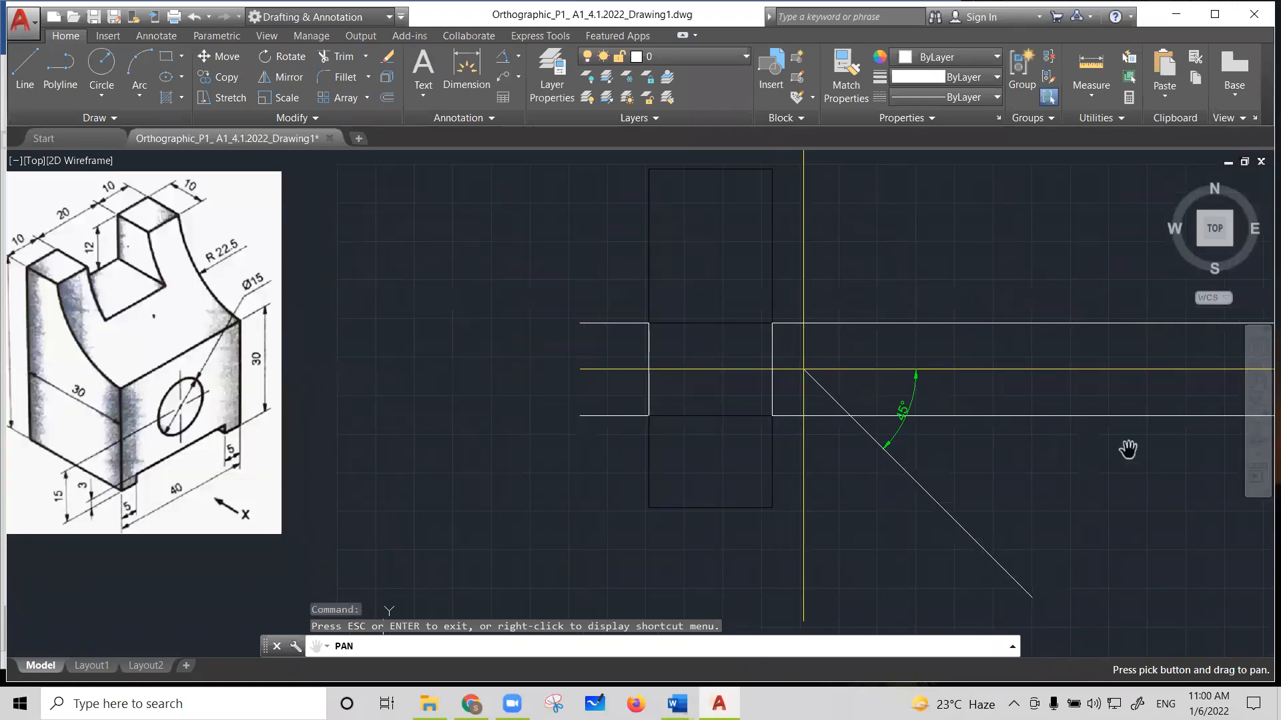
{"action": "key", "text": "Escape"}
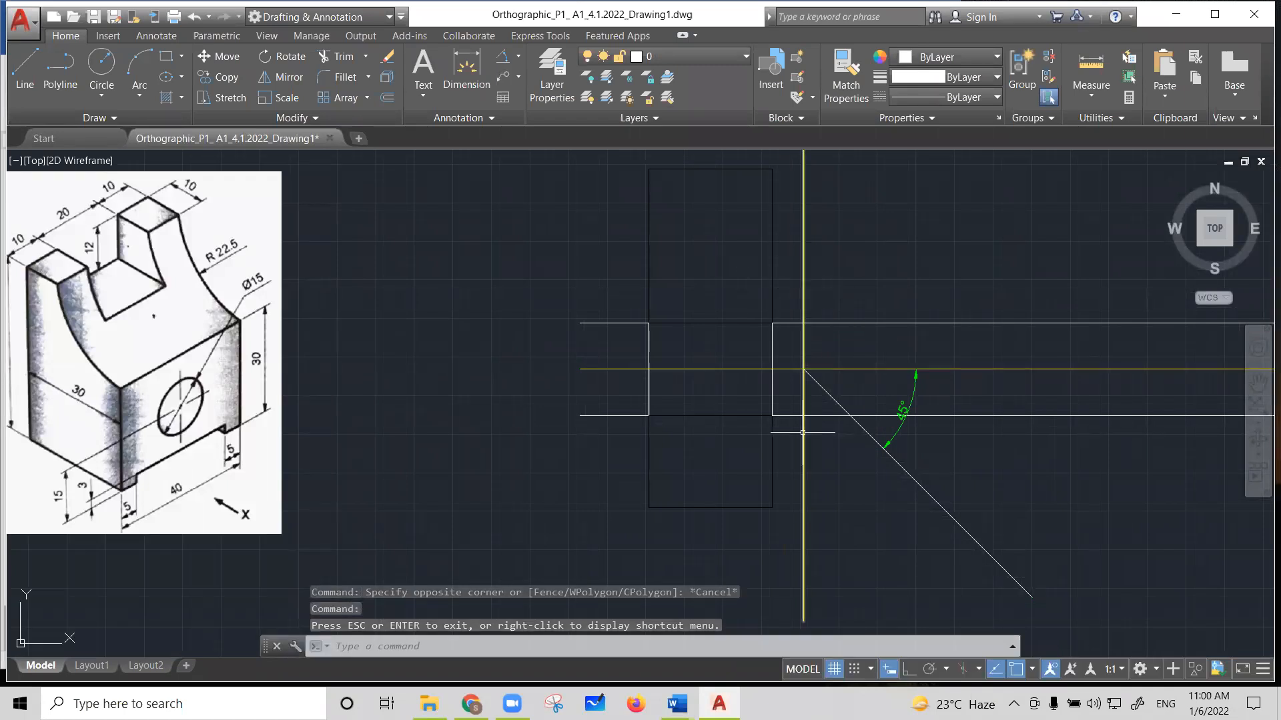
{"action": "left_click", "coordinate": [25, 66]}
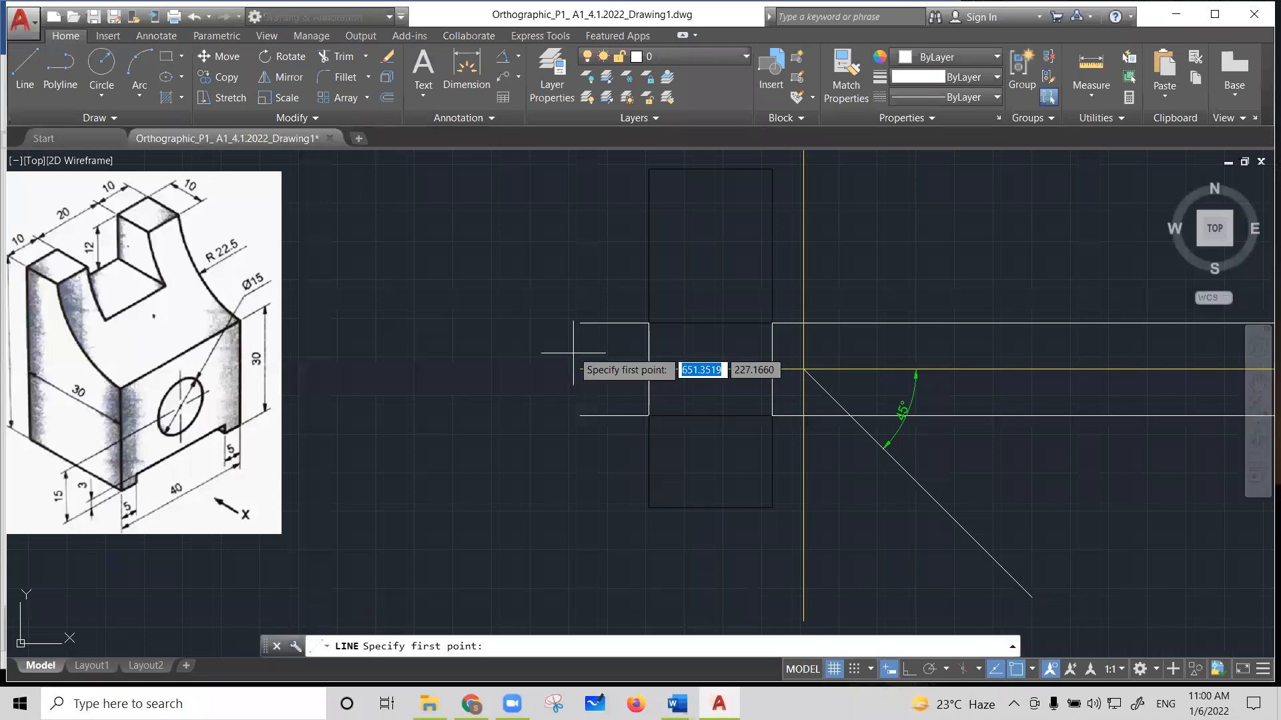
{"action": "left_click", "coordinate": [771, 508]}
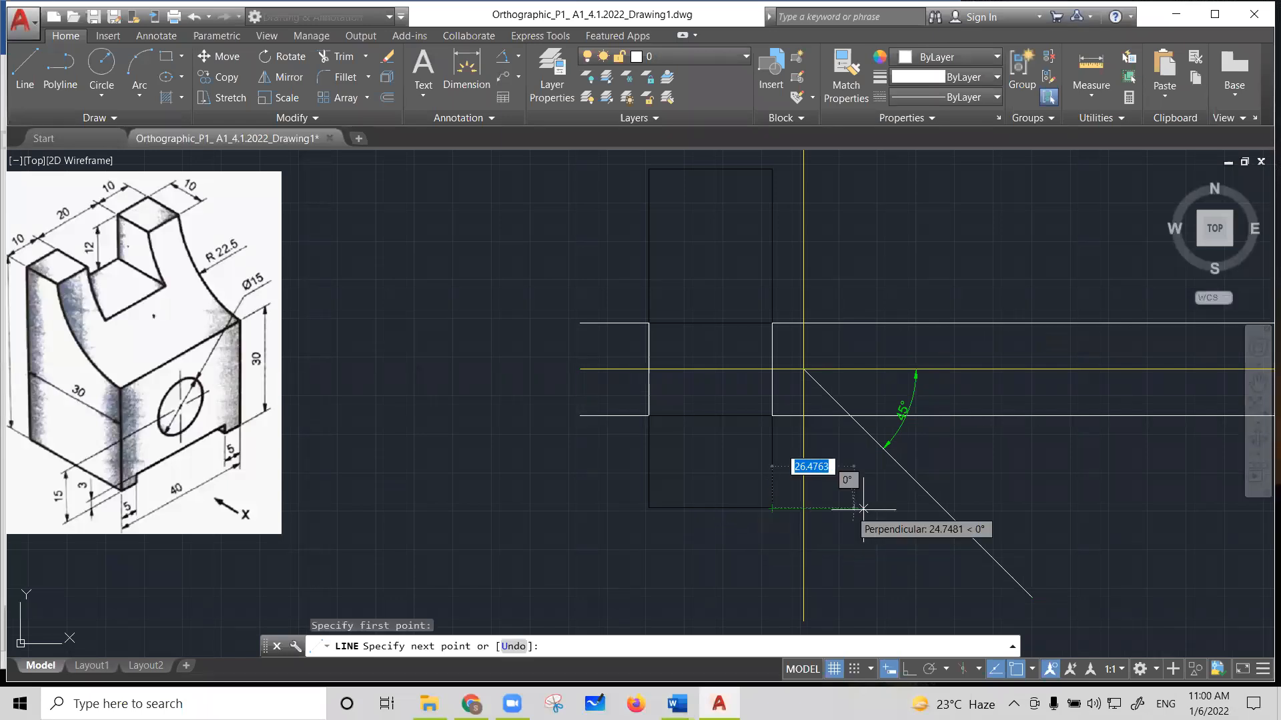
{"action": "left_click", "coordinate": [978, 508]}
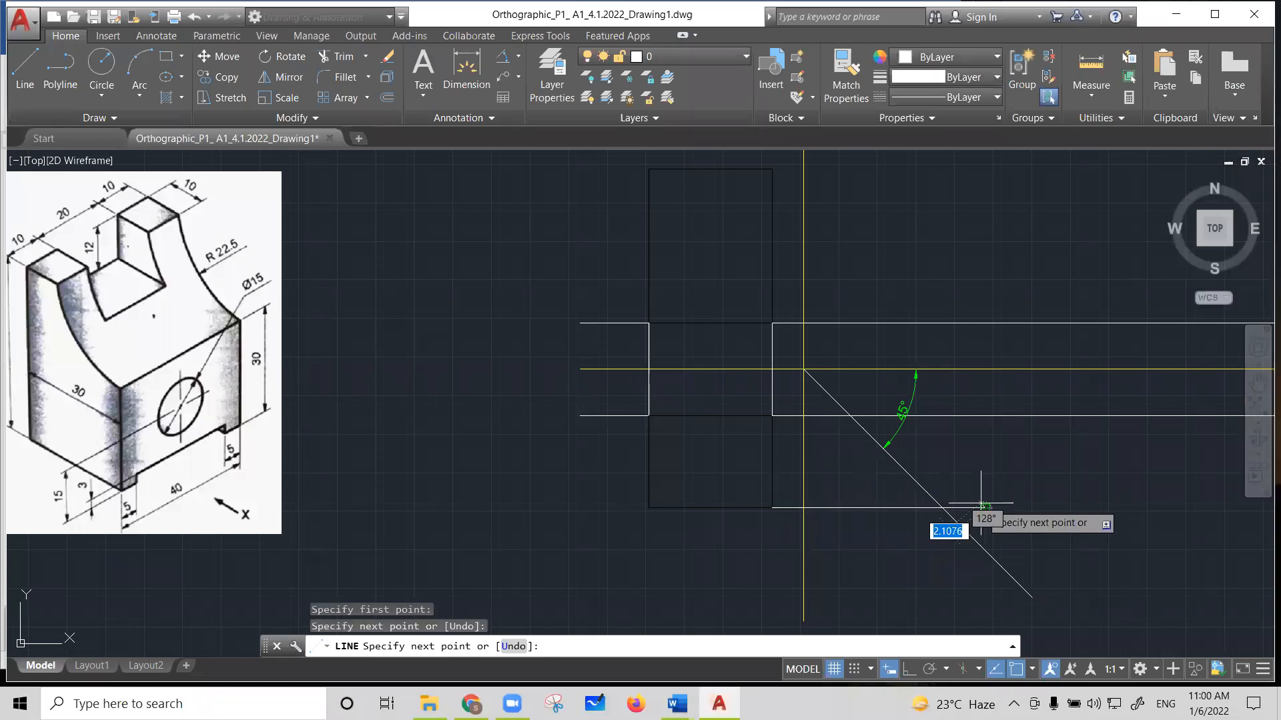
{"action": "key", "text": "Escape"}
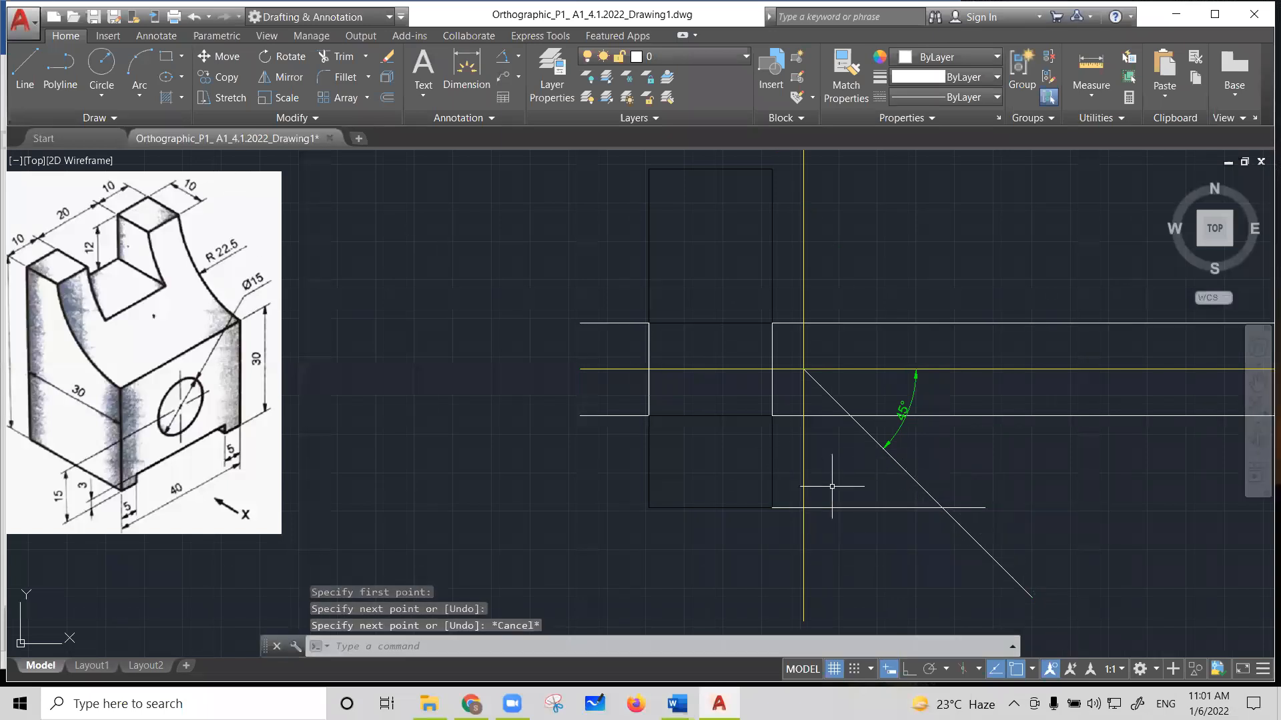
- Draw a long horizontal projection line to the right from the front view's upper-right corner
{"action": "left_click", "coordinate": [24, 67]}
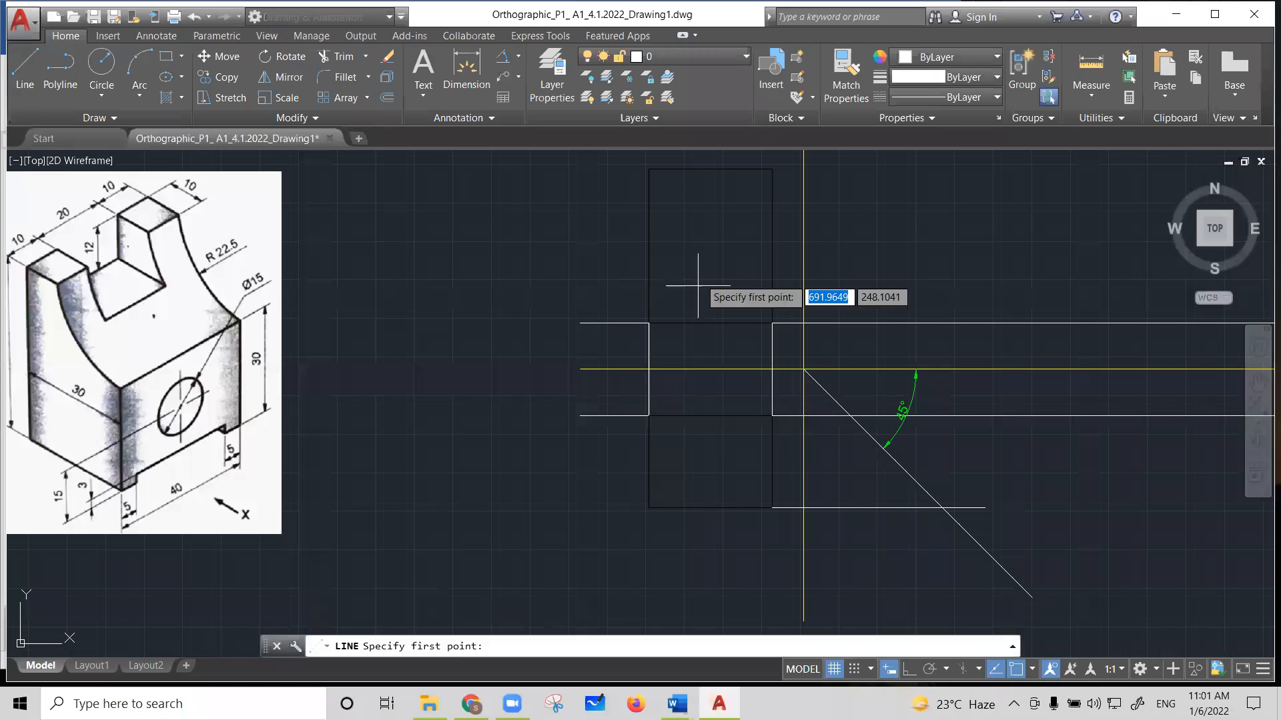
{"action": "left_click", "coordinate": [772, 169]}
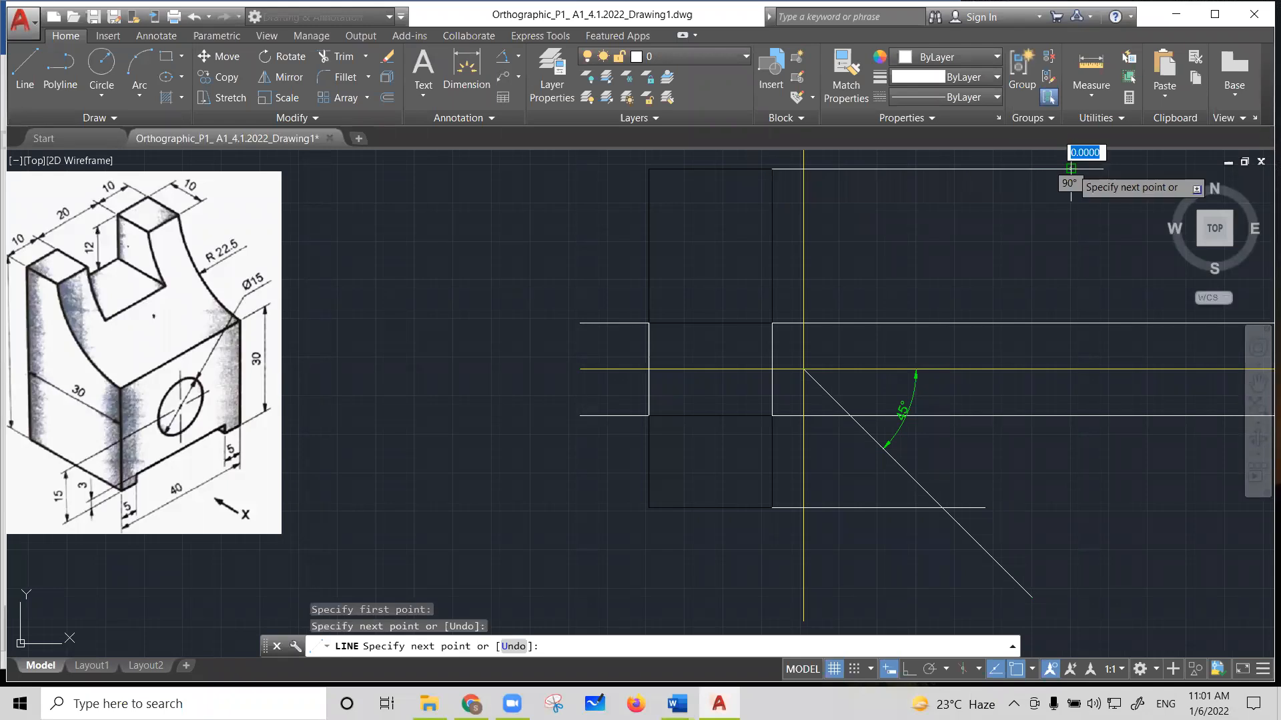
{"action": "key", "text": "Escape"}
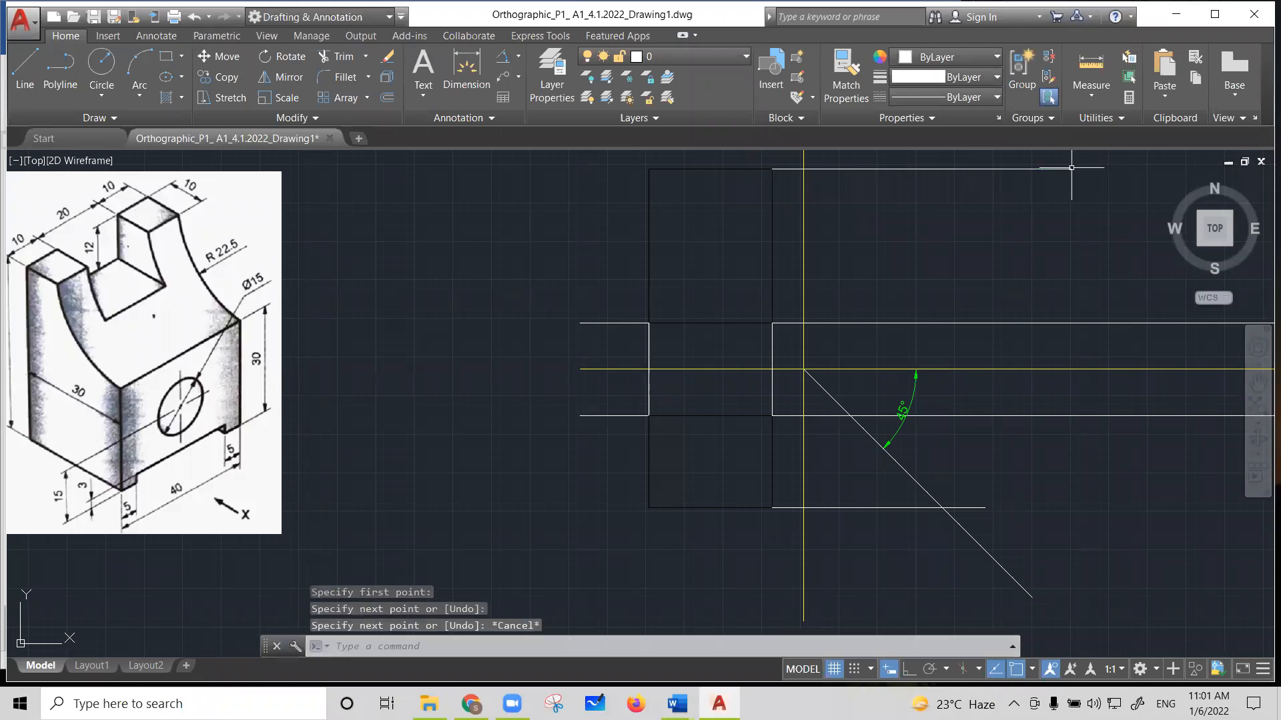
- Draw a vertical line from where the diagonal meets the top view's upper edge line up to the front view's top projection line
{"action": "left_click", "coordinate": [27, 69]}
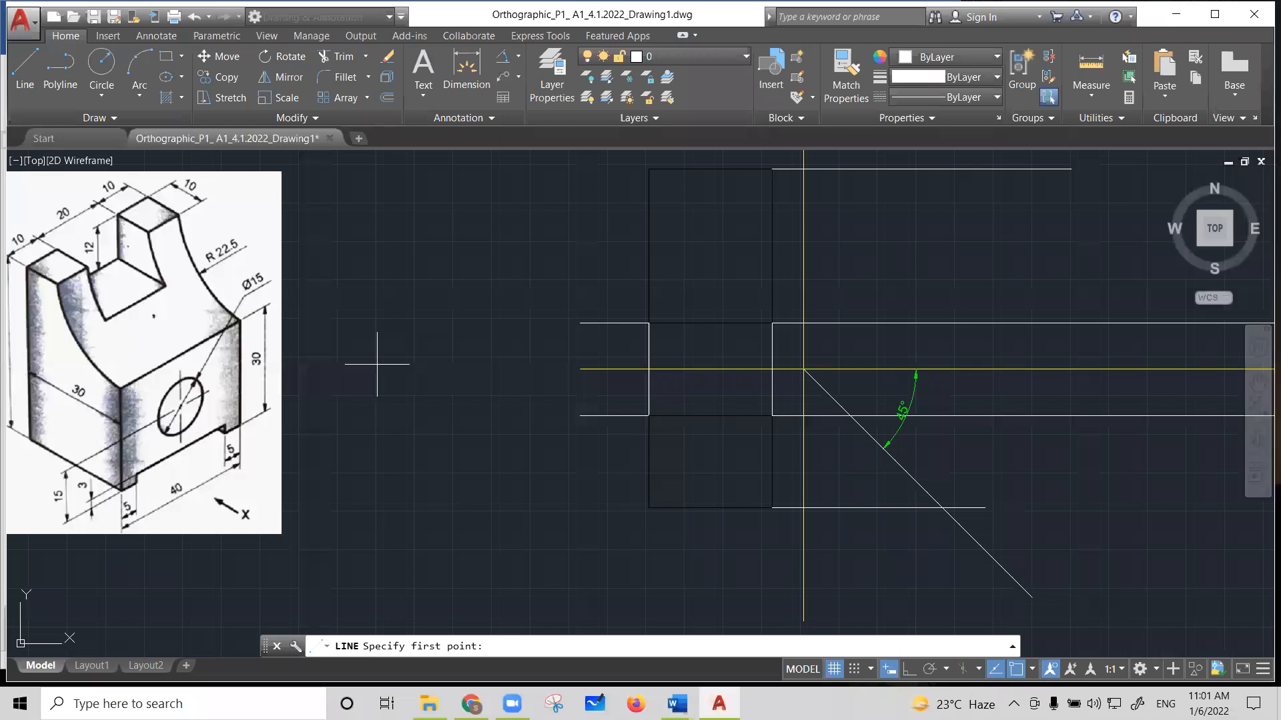
{"action": "left_click", "coordinate": [849, 416]}
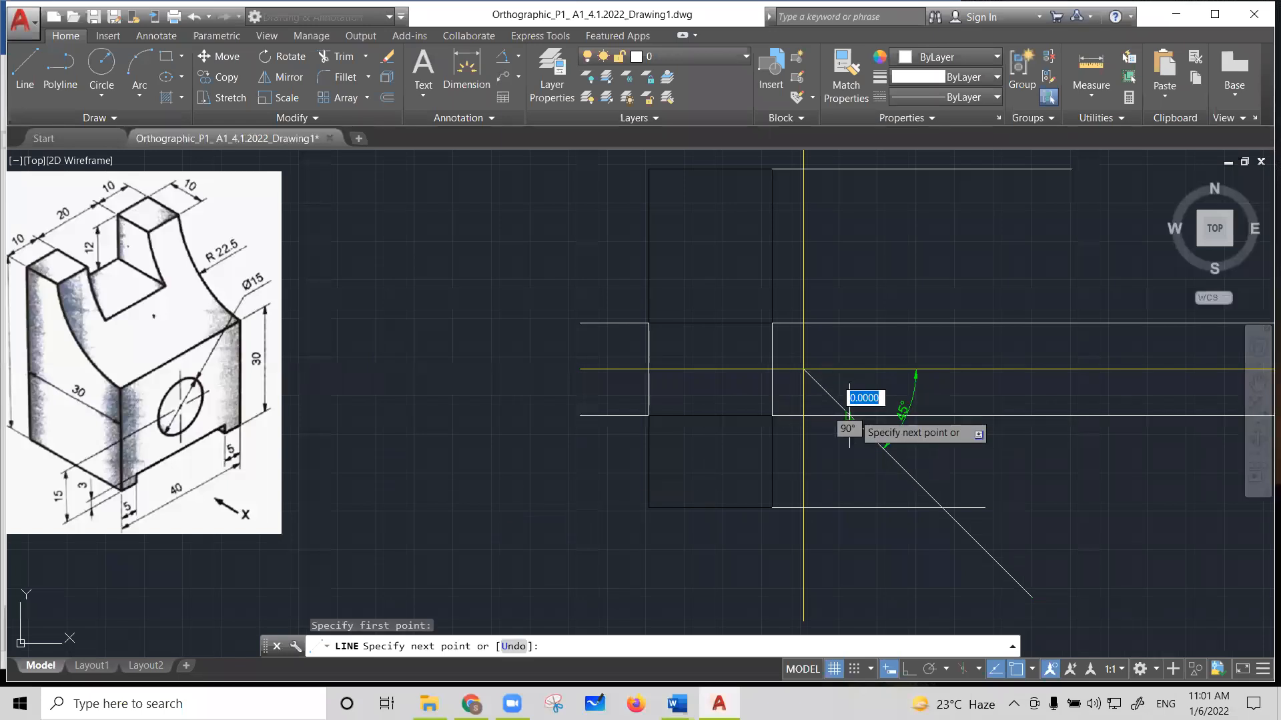
{"action": "left_click", "coordinate": [849, 168]}
{"action": "key", "text": "Escape"}
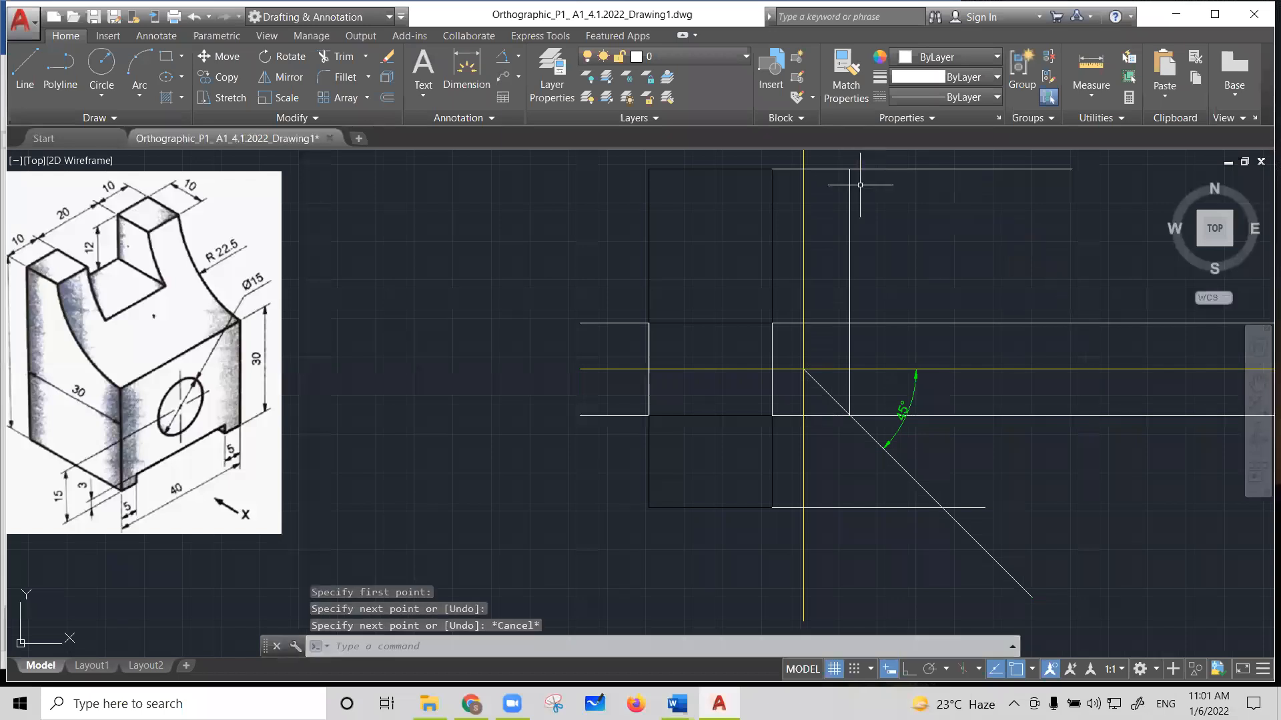
- Turn Ortho on and draw a vertical line from the diagonal's intersection with the lowest projection line up to the uppermost projection line
{"action": "left_click", "coordinate": [909, 670]}
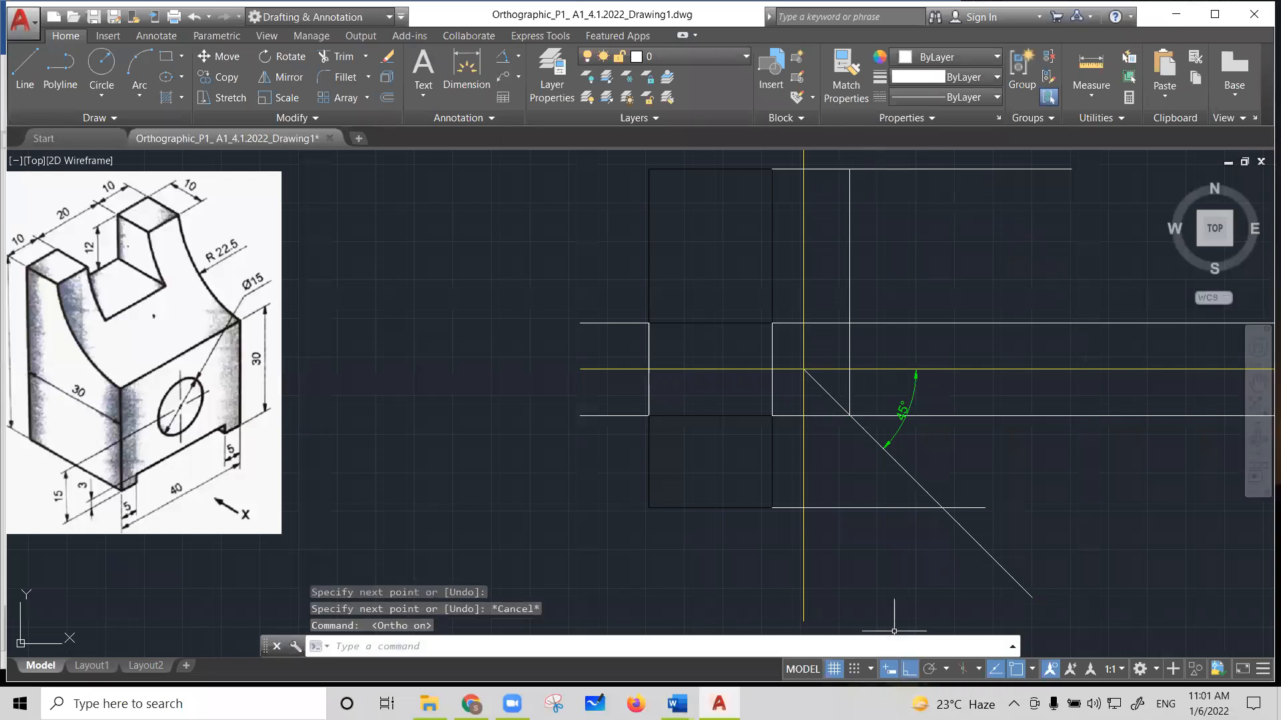
{"action": "left_click", "coordinate": [24, 69]}
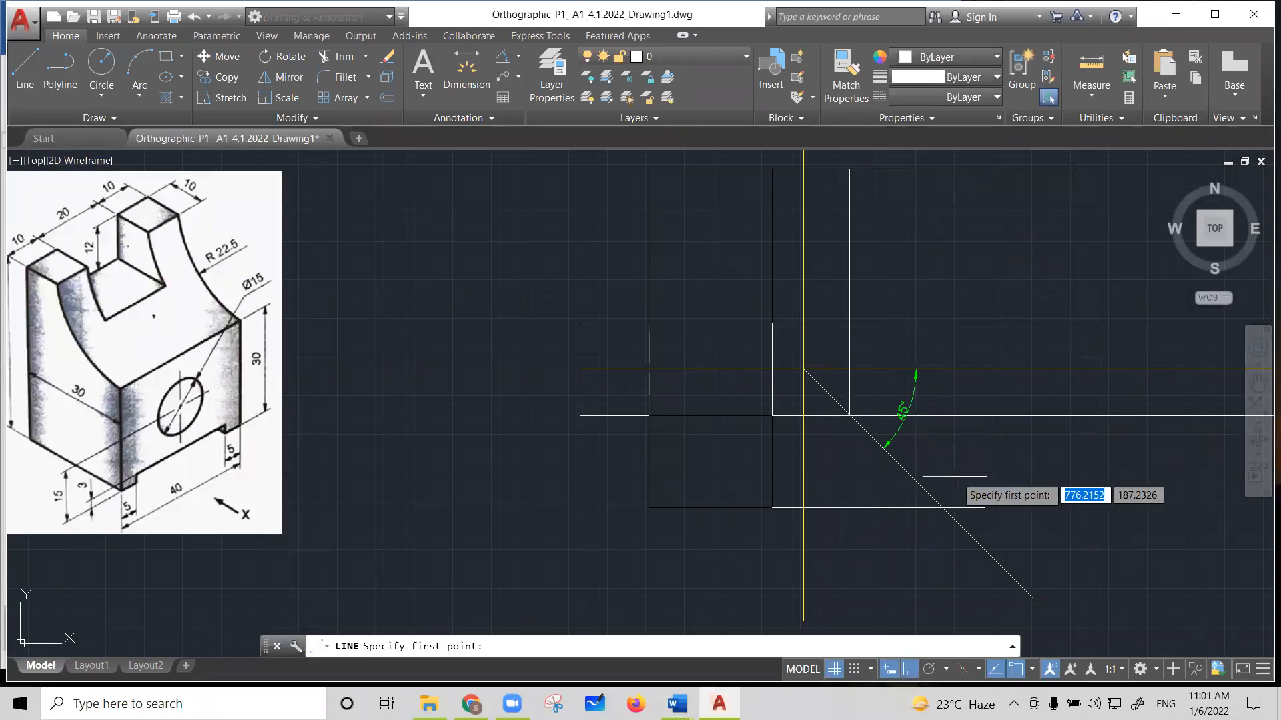
{"action": "left_click", "coordinate": [943, 509]}
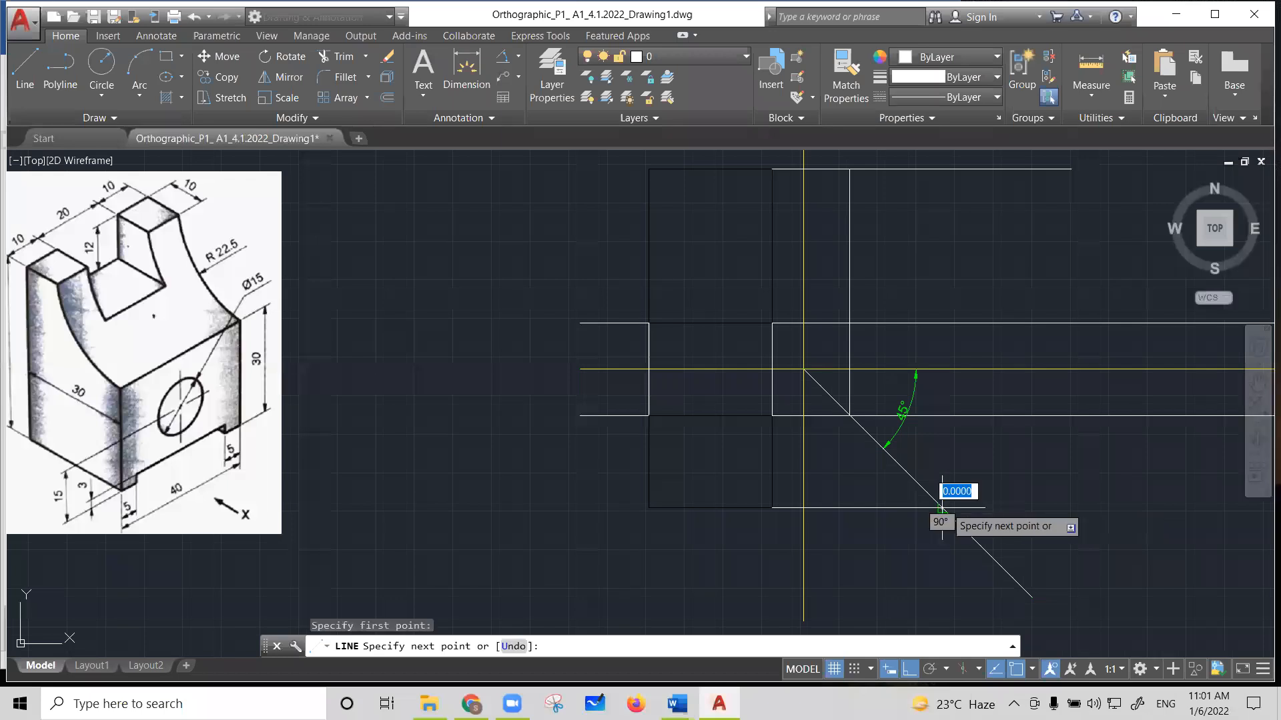
{"action": "left_click", "coordinate": [942, 169]}
{"action": "key", "text": "Escape"}
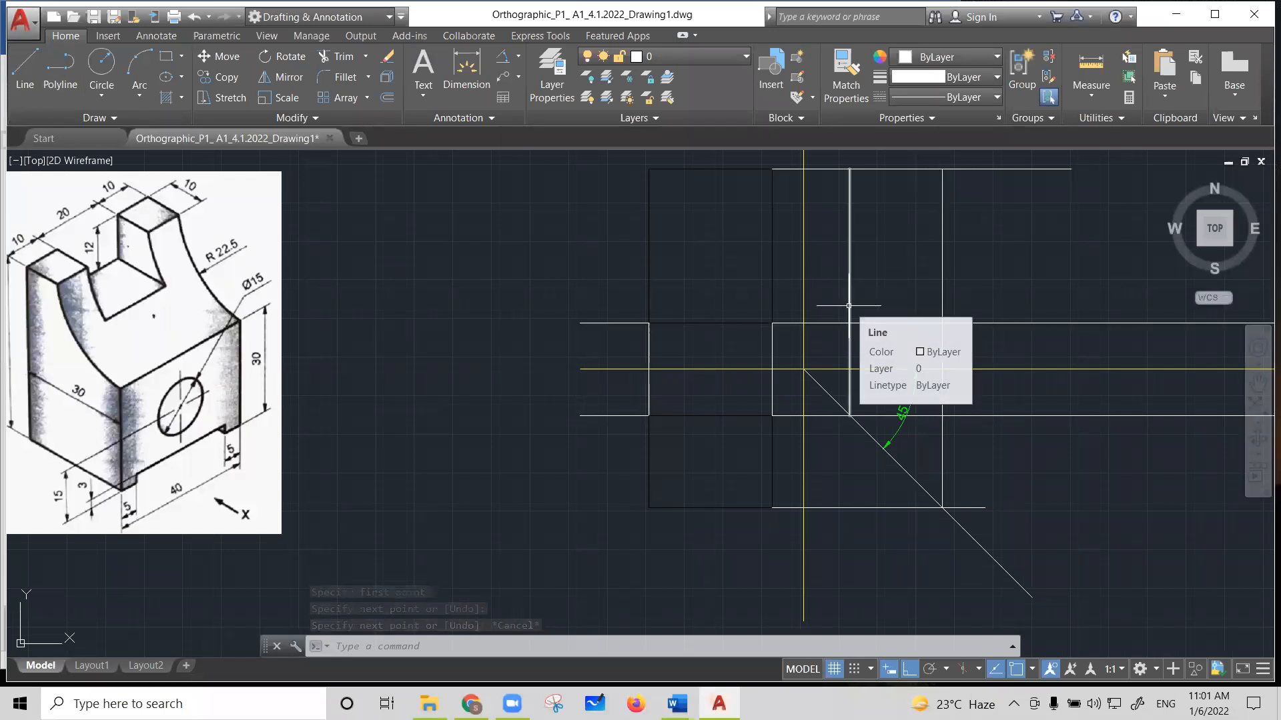
- Trace the side view's rectangular outline with connected lines between the two vertical projectors and the front view's upper and lower projection lines
{"action": "left_click", "coordinate": [25, 67]}
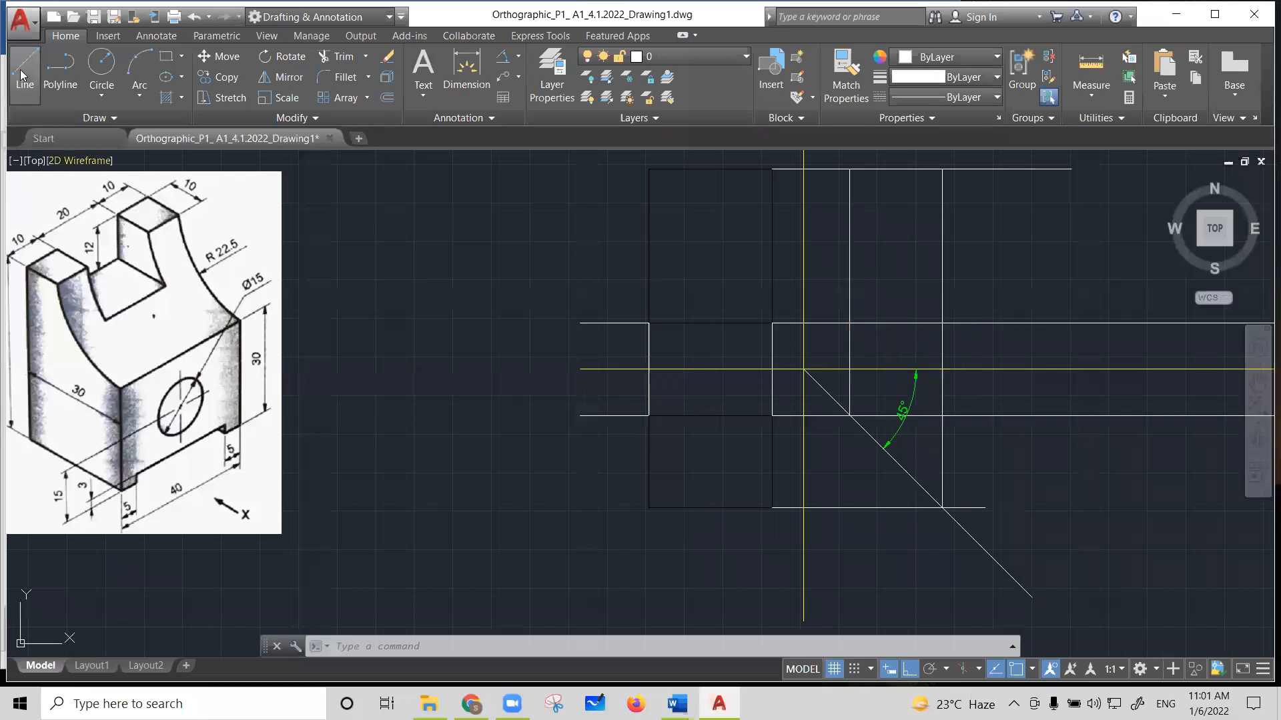
{"action": "left_click", "coordinate": [849, 169]}
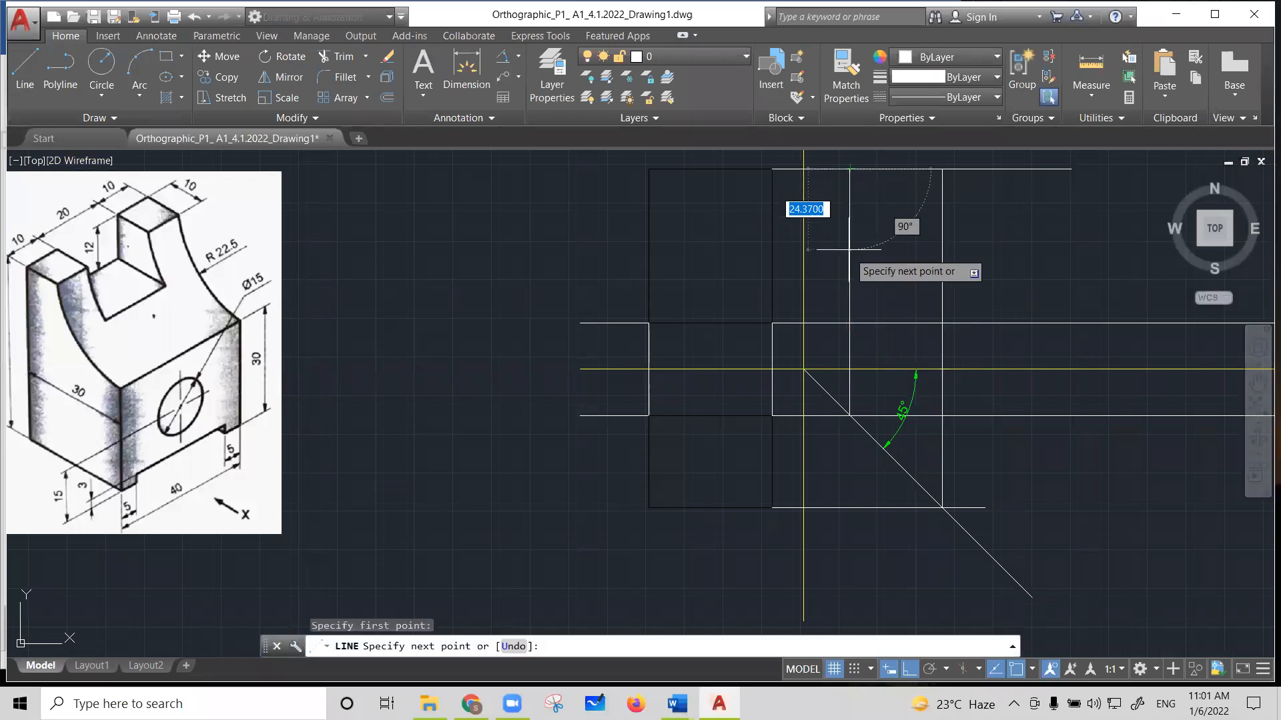
{"action": "left_click", "coordinate": [849, 323]}
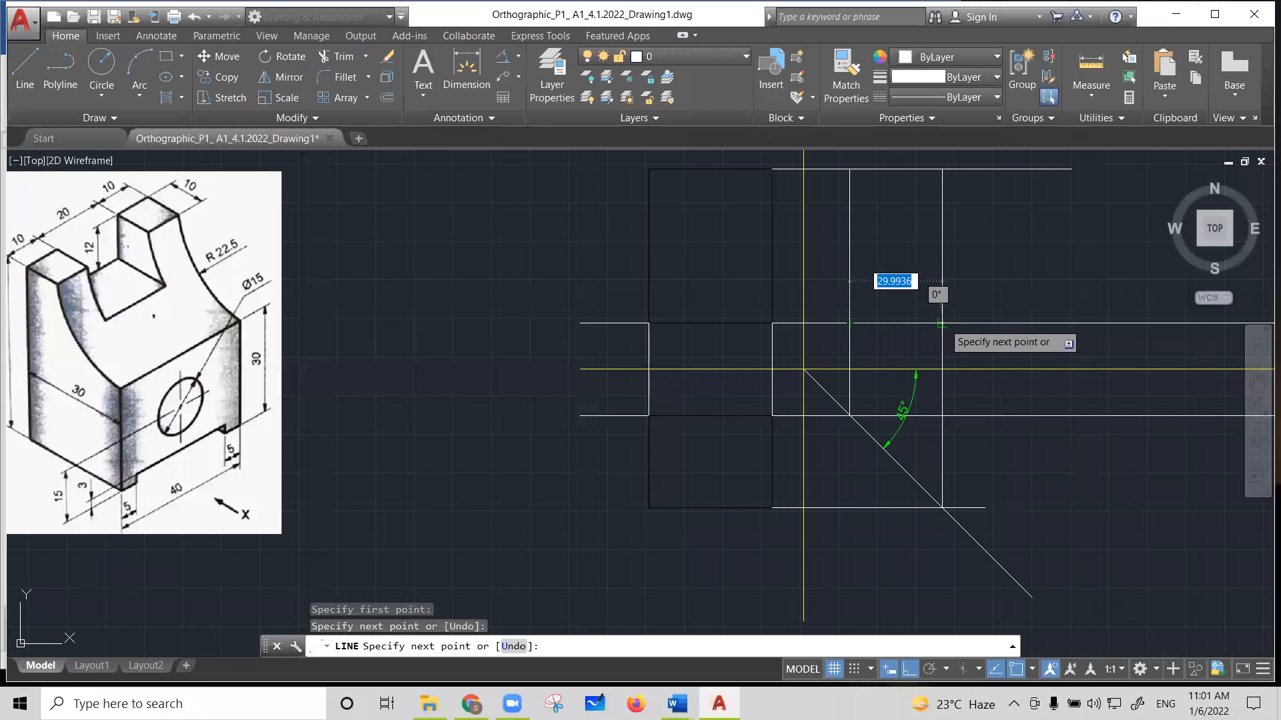
{"action": "left_click", "coordinate": [942, 323]}
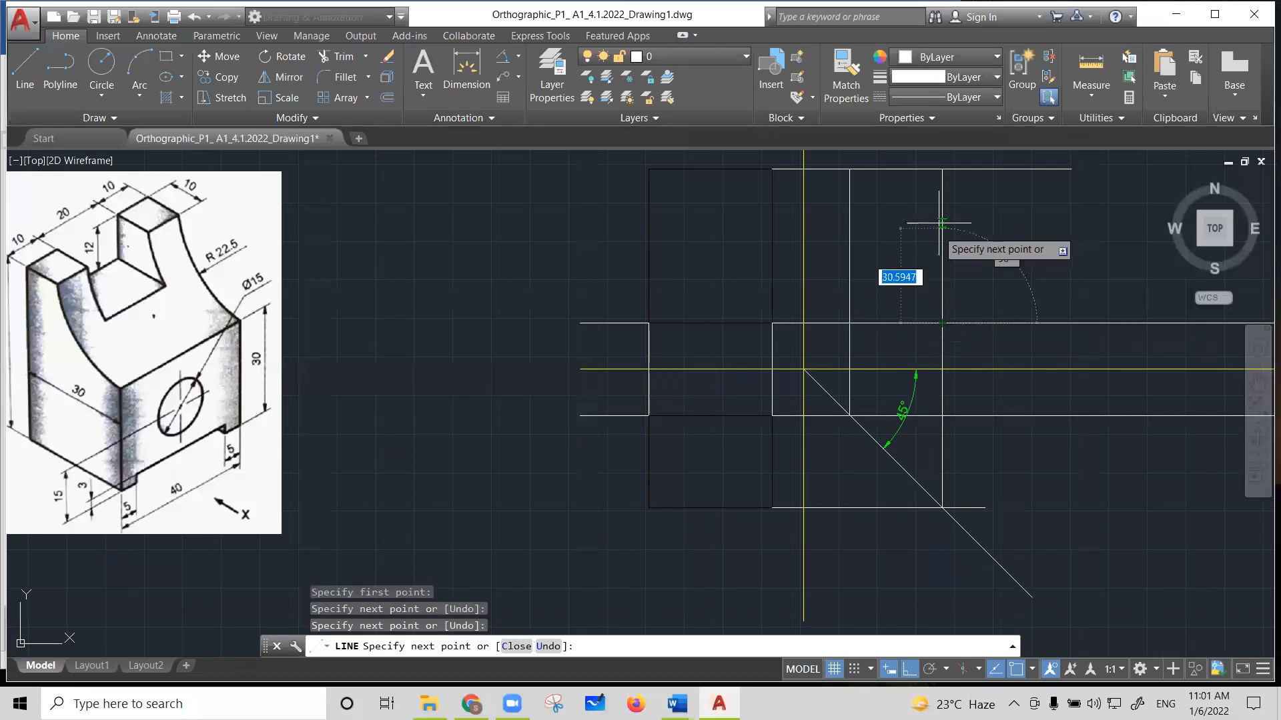
{"action": "left_click", "coordinate": [942, 169]}
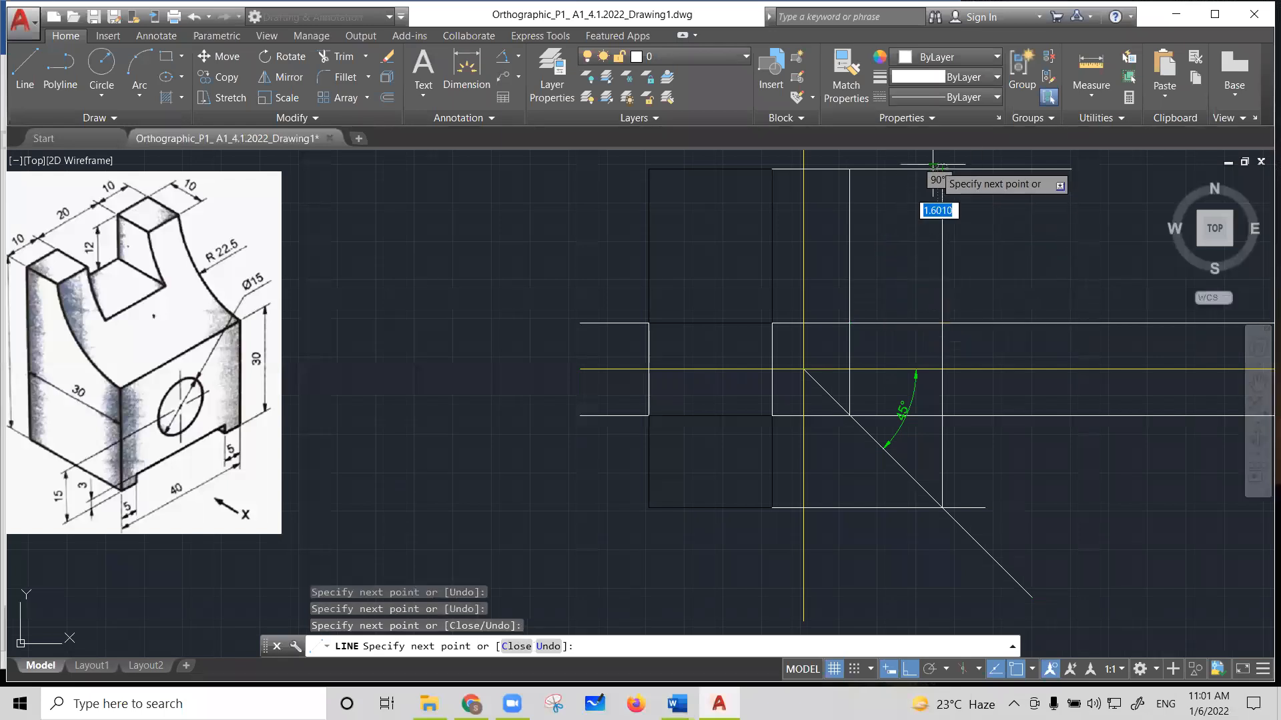
{"action": "left_click", "coordinate": [849, 169]}
{"action": "key", "text": "Escape"}
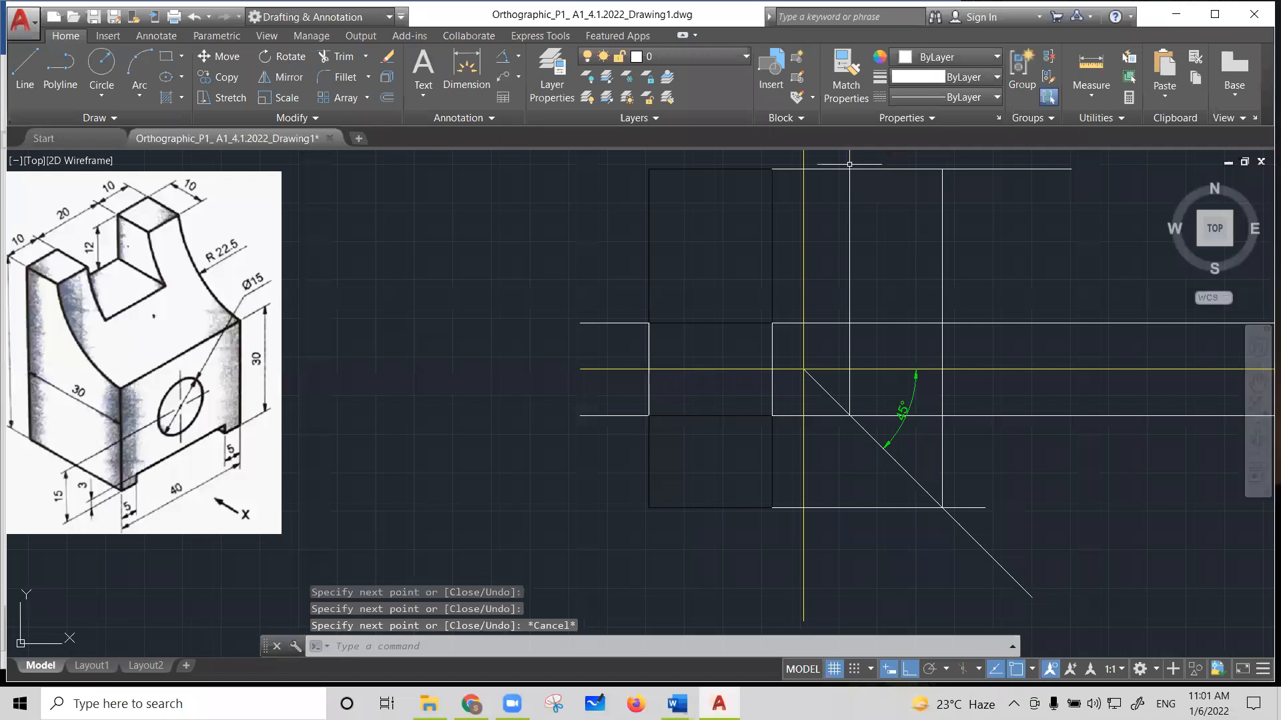
- Change the color of the side view rectangle's four edges to black (0,0,0)
{"action": "left_click", "coordinate": [851, 252]}
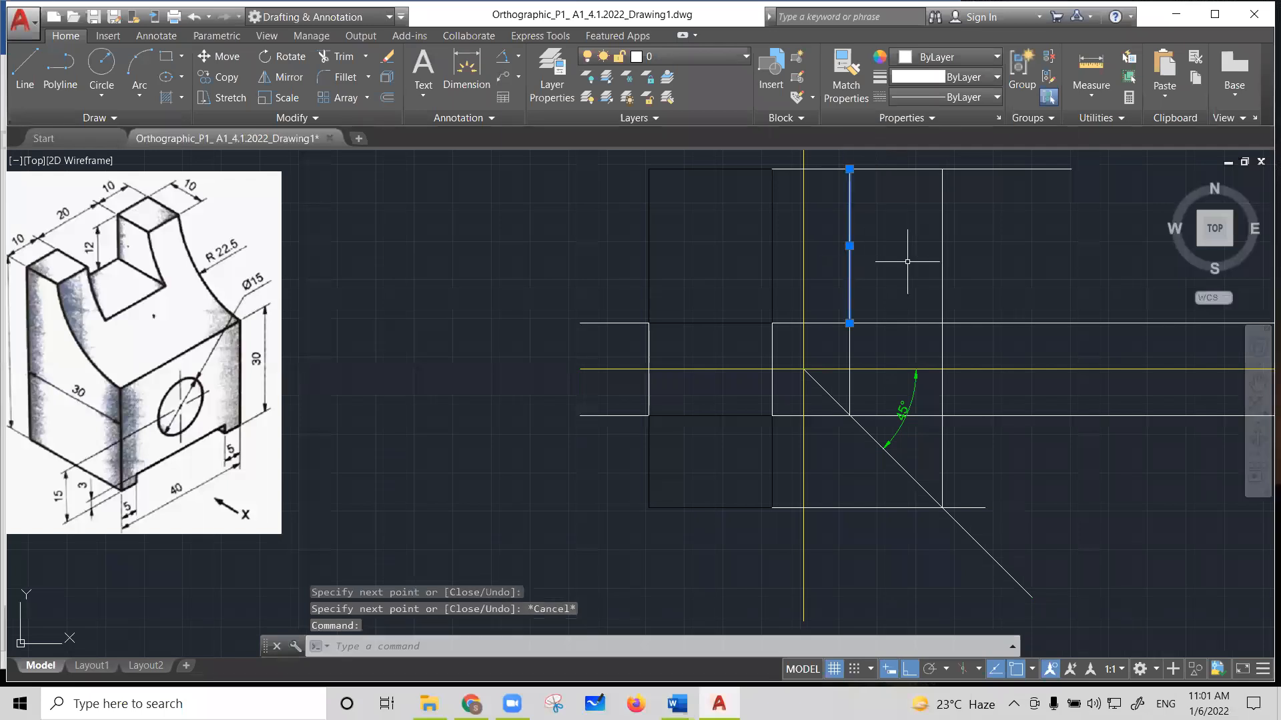
{"action": "left_click", "coordinate": [941, 265]}
{"action": "left_click", "coordinate": [904, 170]}
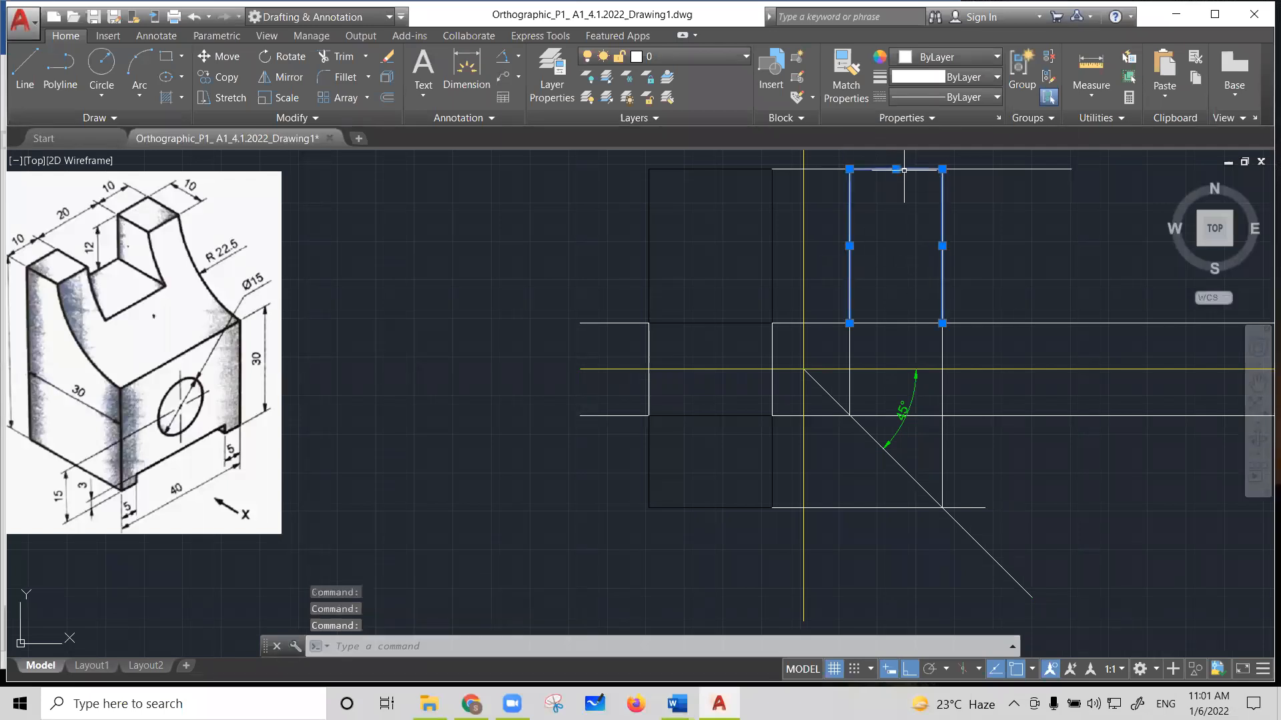
{"action": "left_click", "coordinate": [901, 323]}
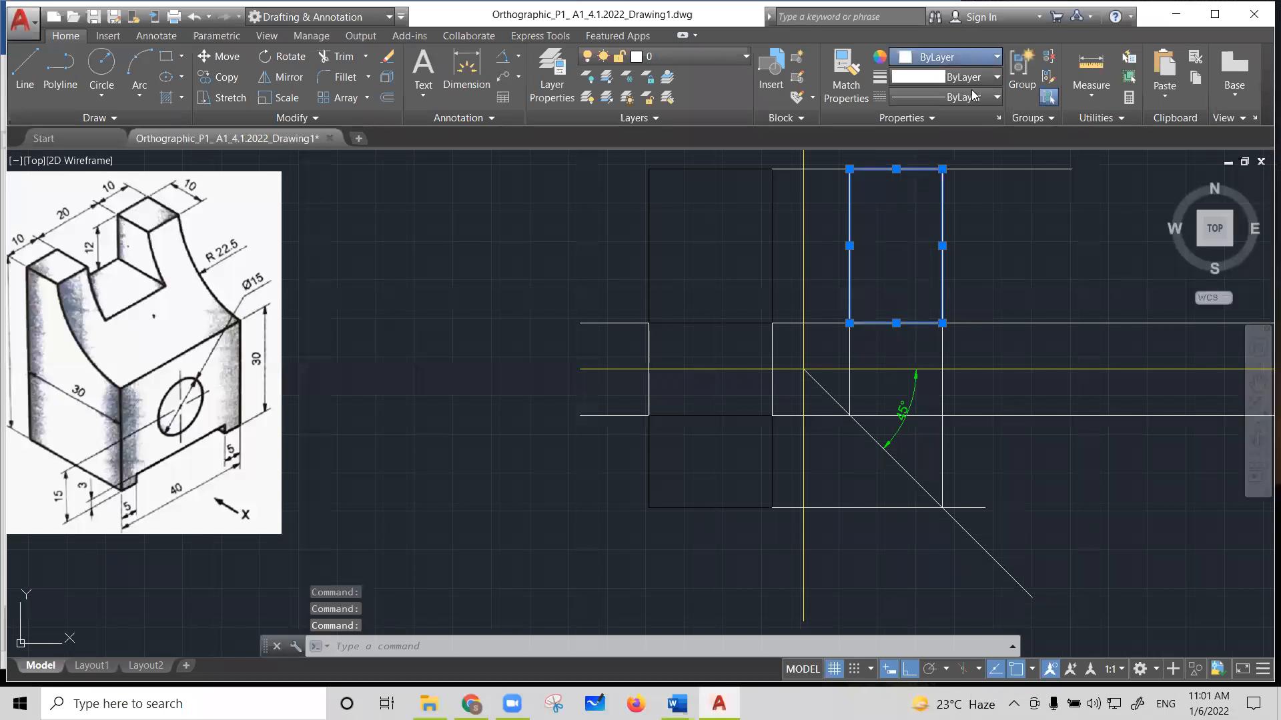
{"action": "left_click", "coordinate": [961, 56]}
{"action": "left_click", "coordinate": [902, 122]}
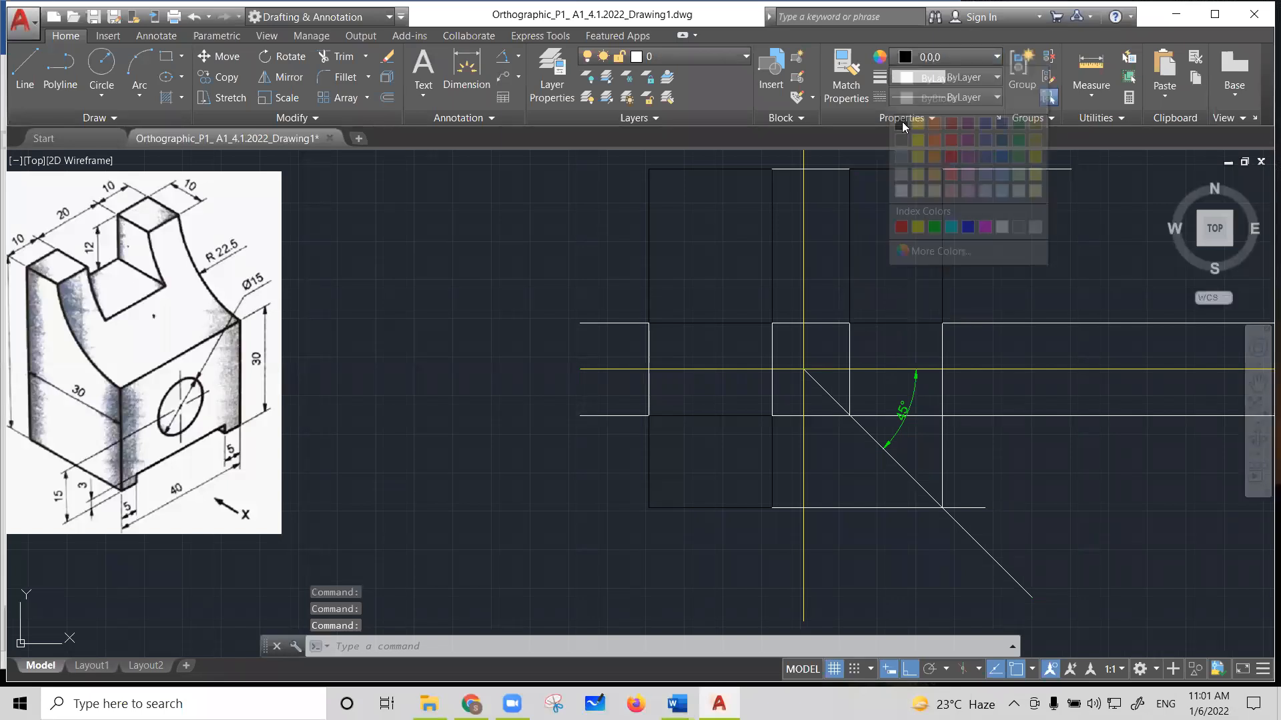
{"action": "key", "text": "Escape"}
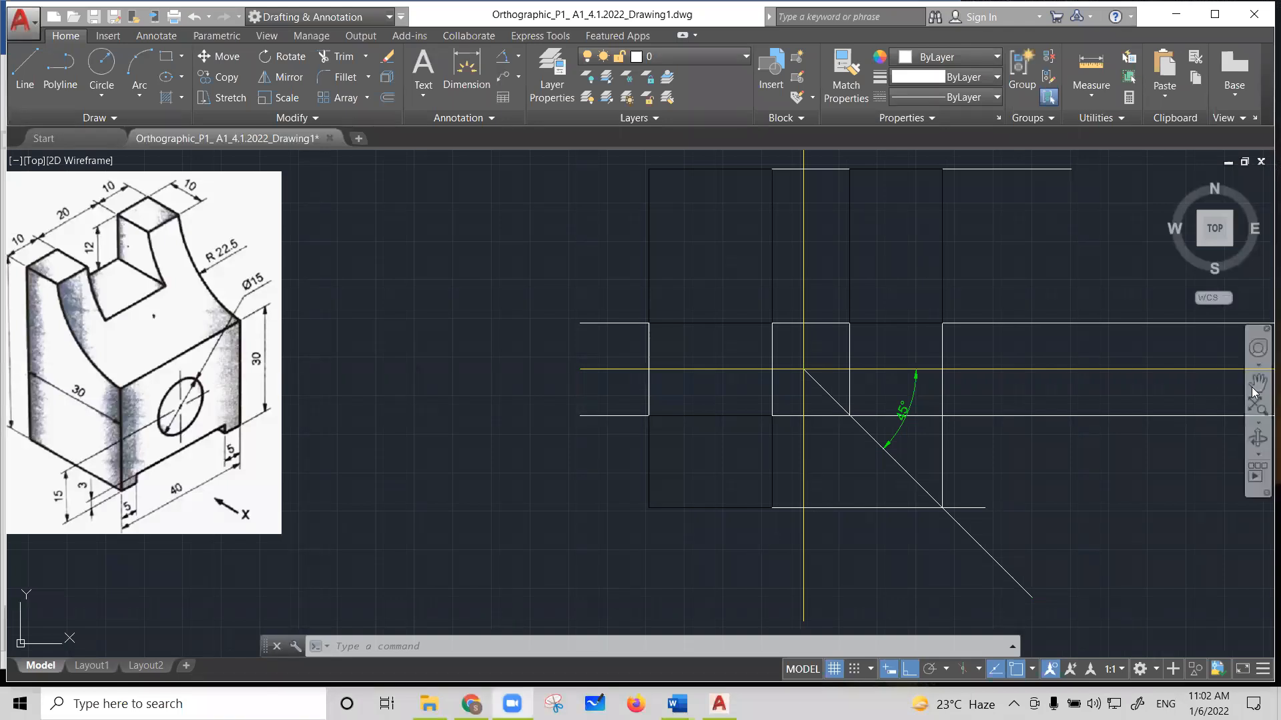
- Pan the drawing slightly so that the whole isometric reference picture is in view
{"action": "mouse_move", "coordinate": [1023, 449]}
{"action": "left_mouse_down"}
{"action": "mouse_move", "coordinate": [1034, 437]}
{"action": "mouse_move", "coordinate": [1074, 451]}
{"action": "left_mouse_up"}
{"action": "key", "text": "Escape"}
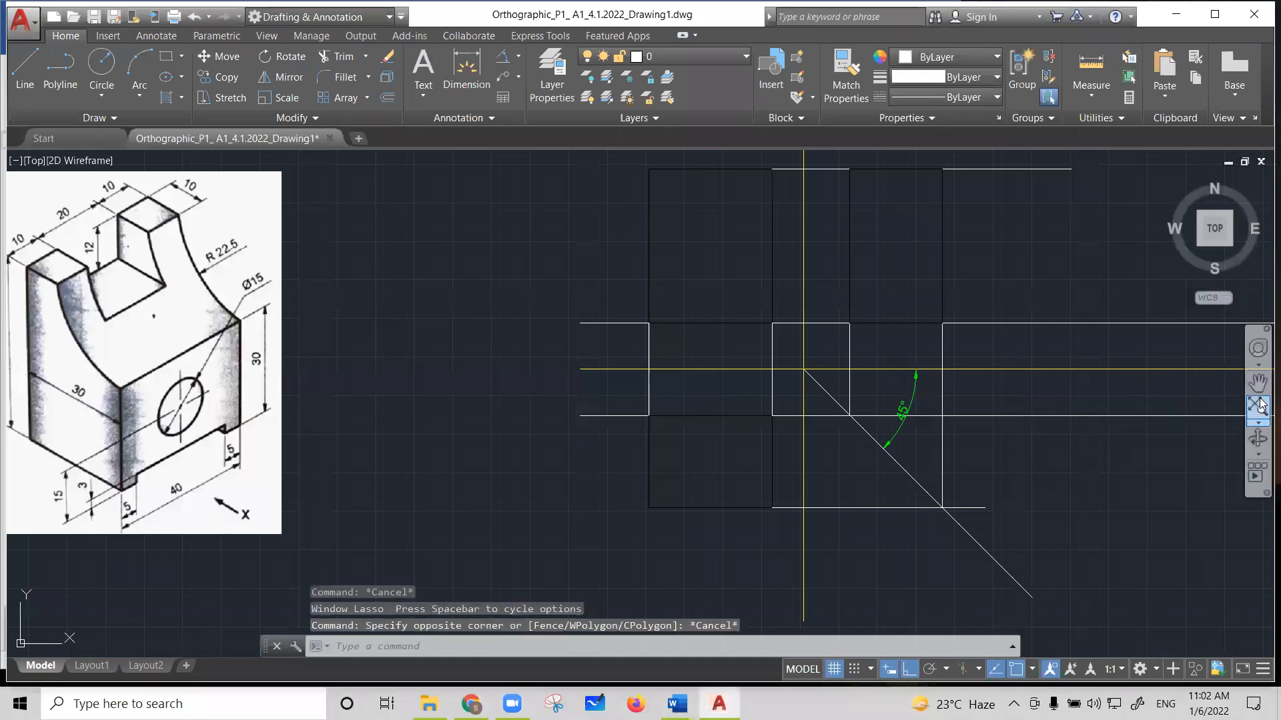
{"action": "left_click", "coordinate": [1258, 387]}
{"action": "left_click_drag", "start_coordinate": [1068, 486], "coordinate": [1115, 485]}
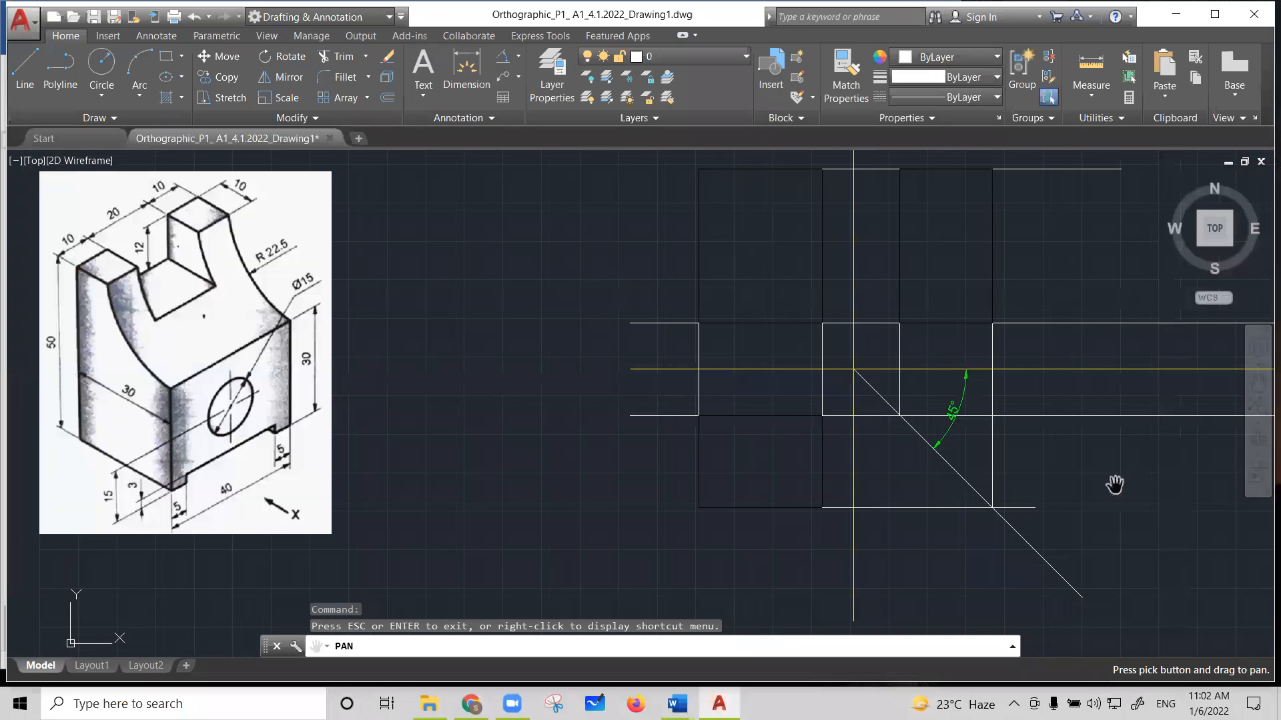
{"action": "key", "text": "Escape"}
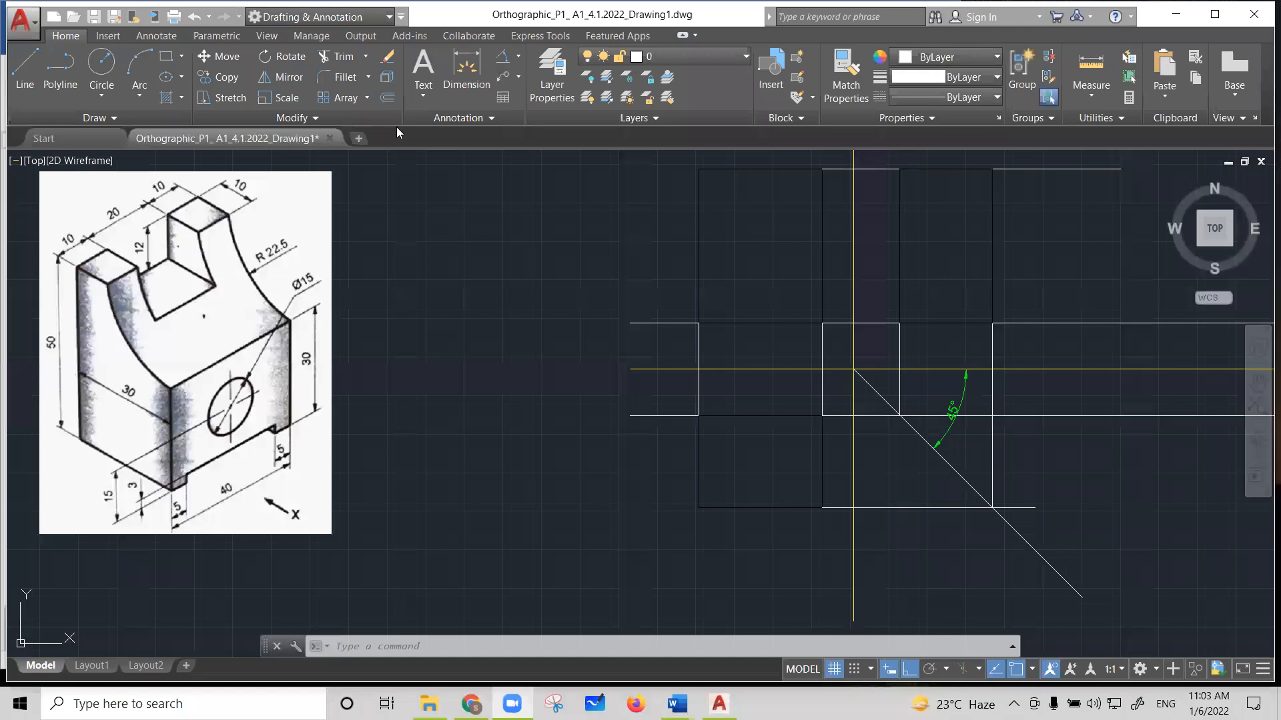
{"action": "left_click", "coordinate": [698, 322]}
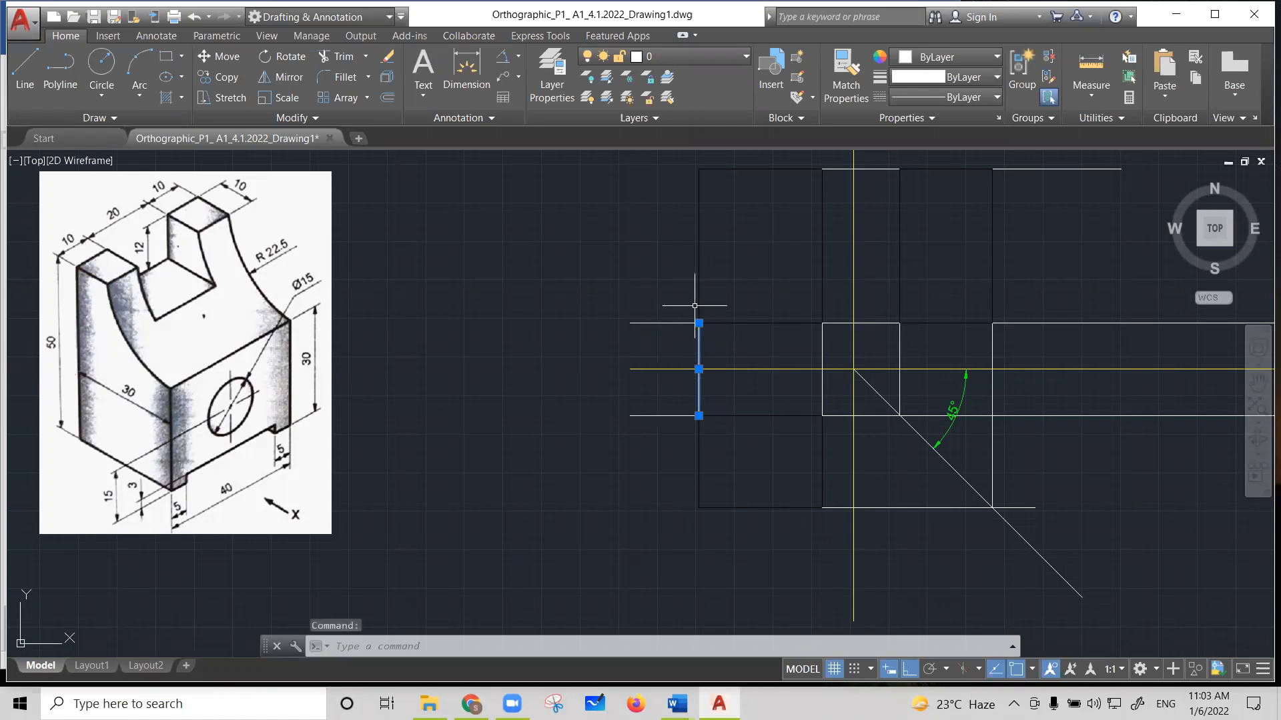
{"action": "mouse_move", "coordinate": [699, 324]}
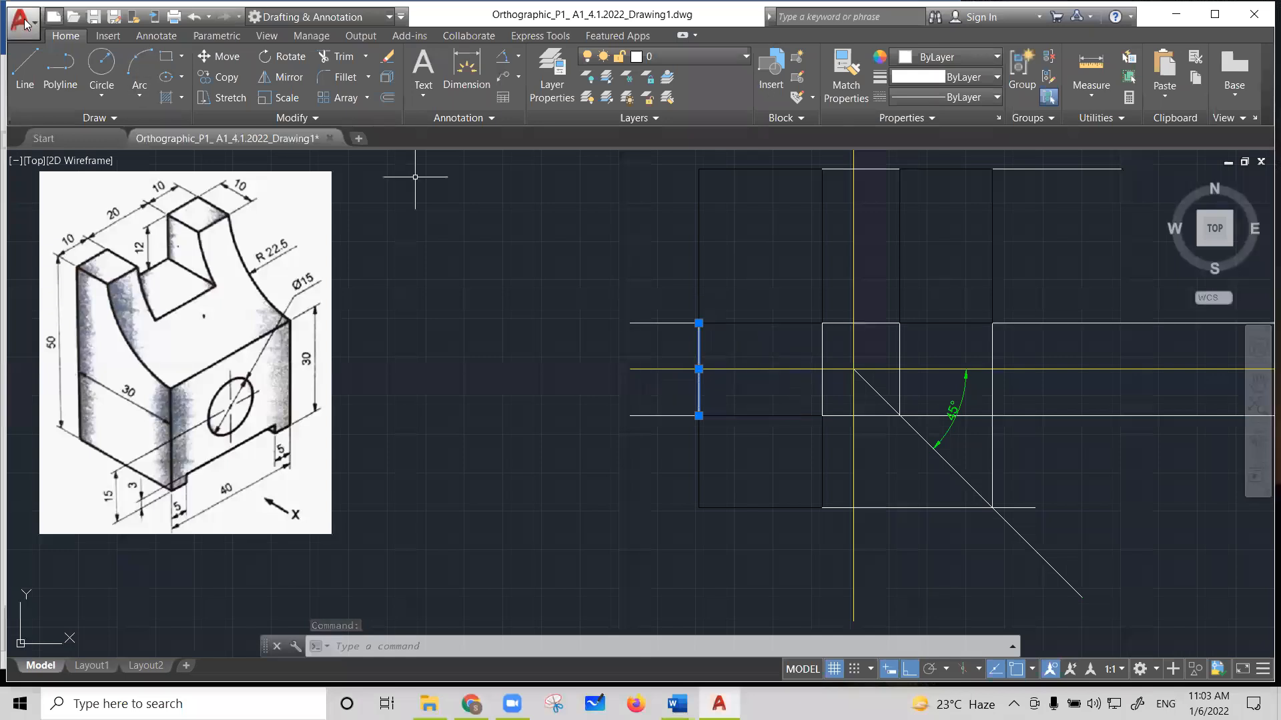
{"action": "left_click", "coordinate": [25, 67]}
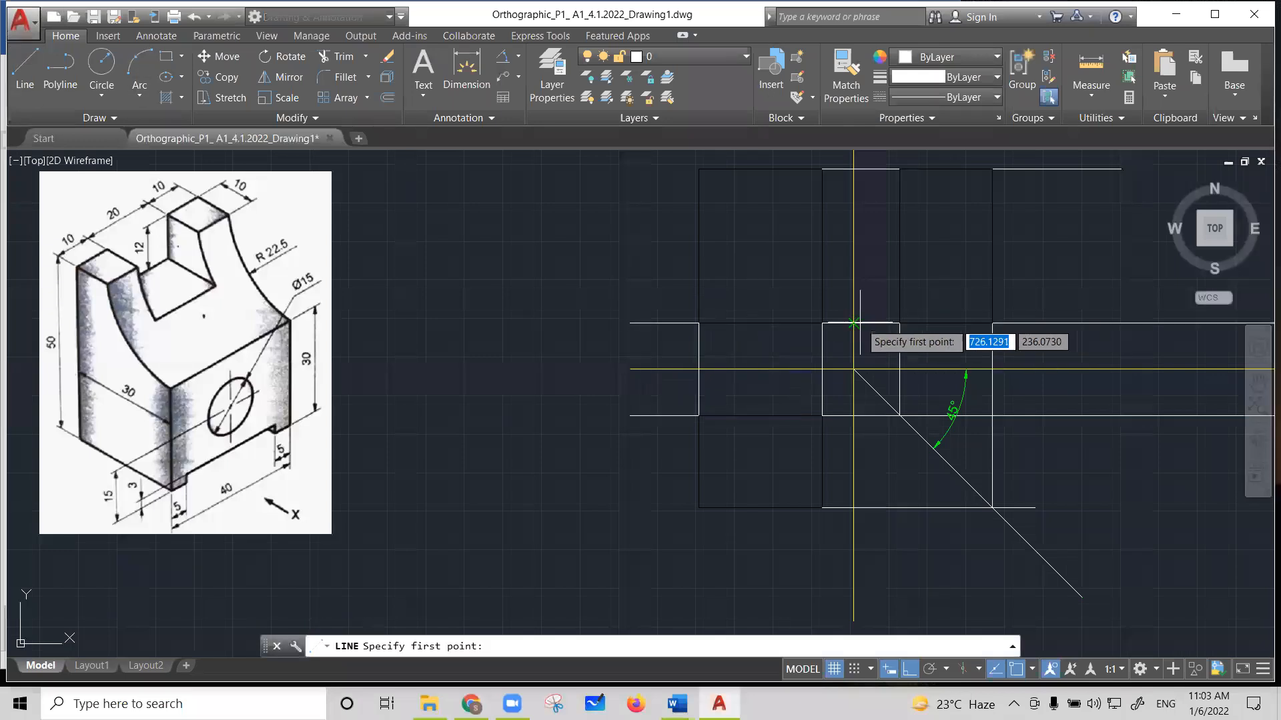
{"action": "left_click", "coordinate": [854, 323]}
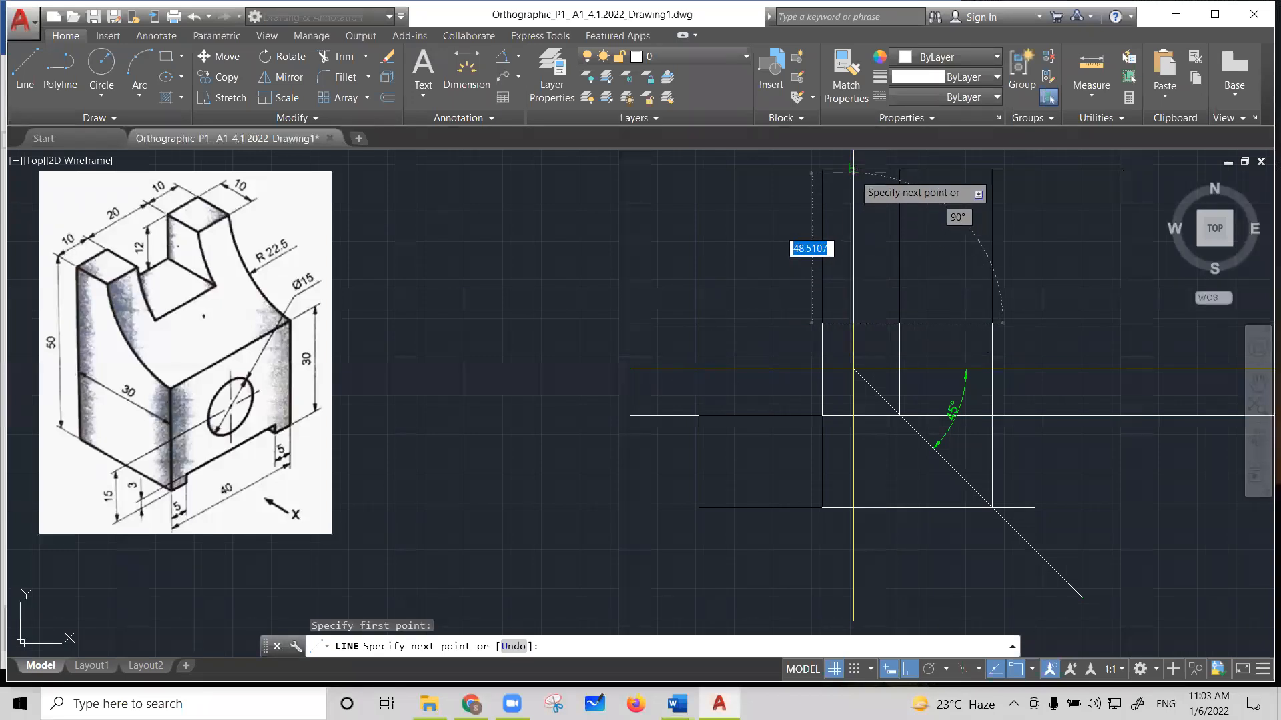
{"action": "key", "text": "Escape"}
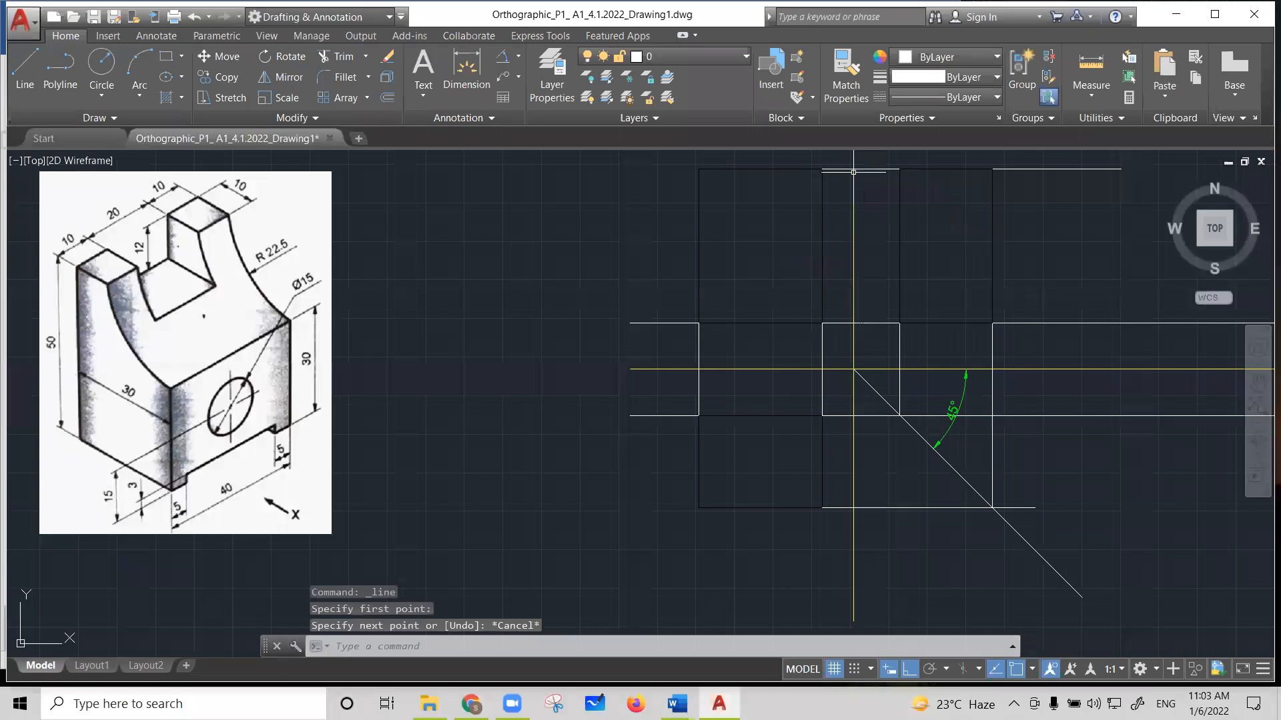
{"action": "left_click", "coordinate": [20, 67]}
{"action": "left_click", "coordinate": [699, 323]}
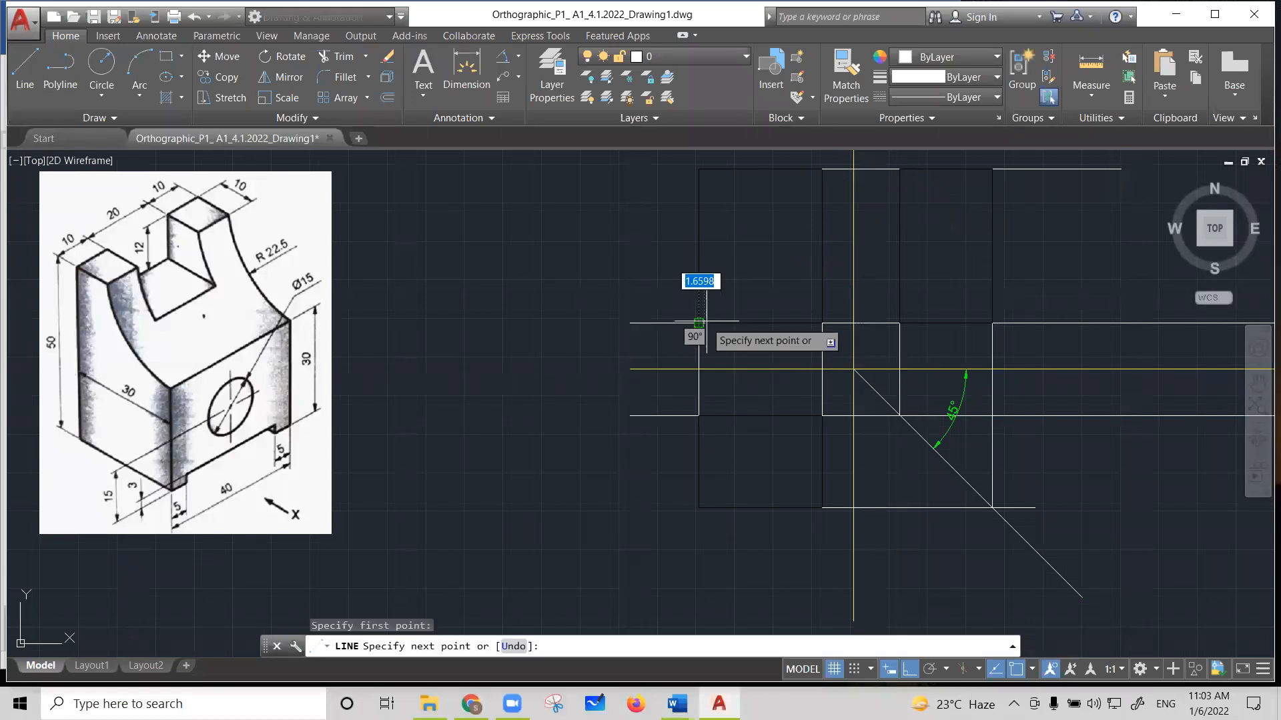
{"action": "key", "text": "Escape"}
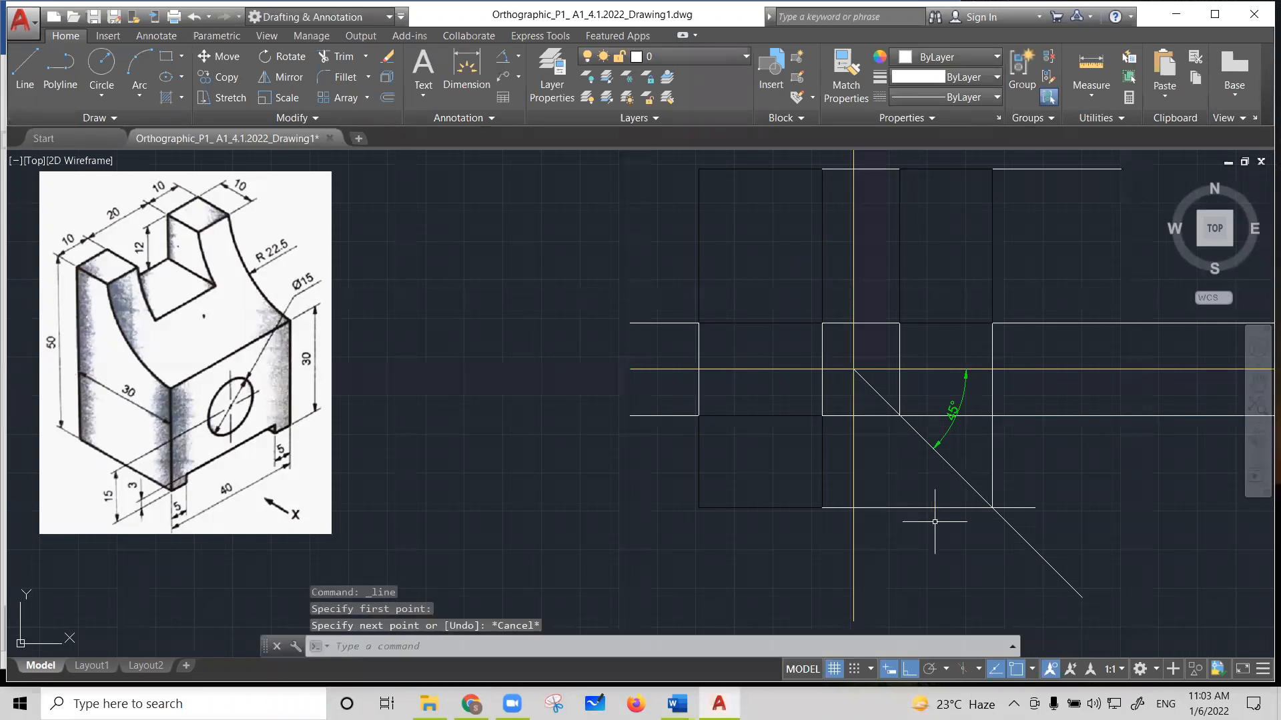
{"action": "mouse_move", "coordinate": [471, 704]}
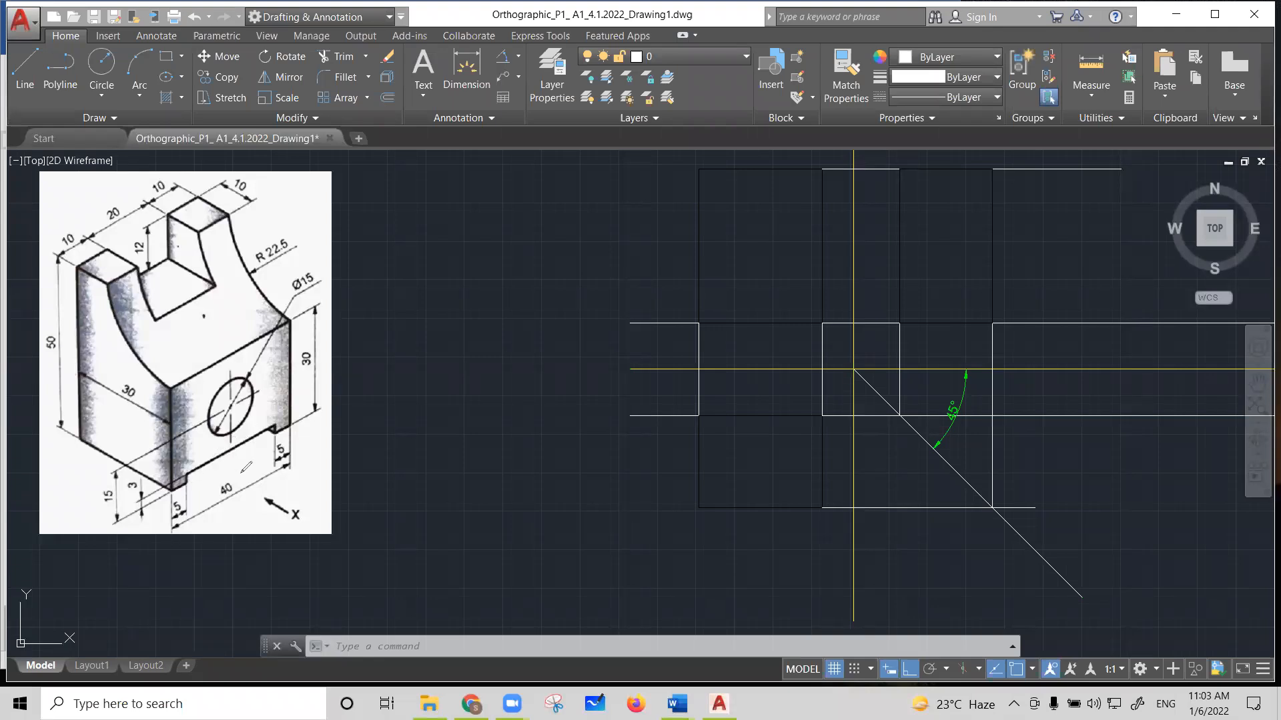
{"action": "left_click_drag", "start_coordinate": [250, 476], "coordinate": [268, 492]}
{"action": "left_click_drag", "start_coordinate": [173, 489], "coordinate": [186, 485]}
{"action": "left_click_drag", "start_coordinate": [192, 468], "coordinate": [274, 427]}
{"action": "left_click_drag", "start_coordinate": [283, 361], "coordinate": [311, 347]}
{"action": "left_click_drag", "start_coordinate": [163, 431], "coordinate": [181, 423]}
{"action": "left_click_drag", "start_coordinate": [296, 416], "coordinate": [307, 439]}
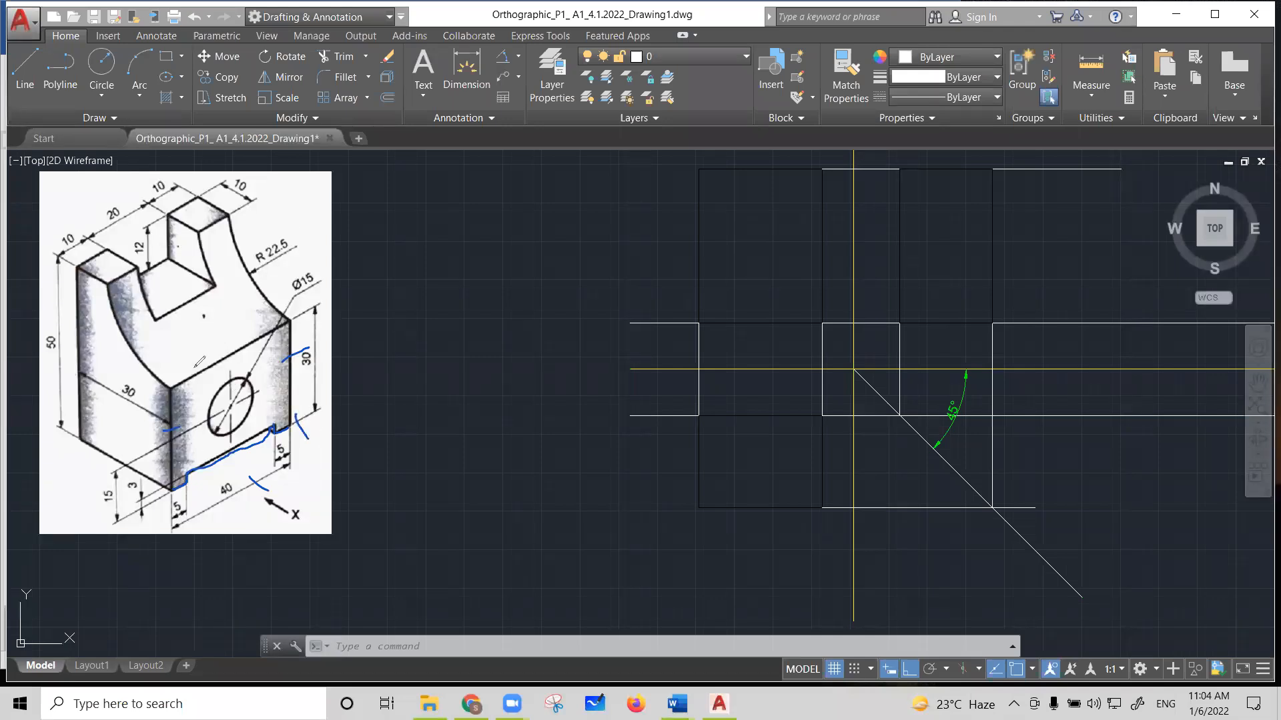
{"action": "left_click_drag", "start_coordinate": [100, 316], "coordinate": [138, 309]}
{"action": "left_click_drag", "start_coordinate": [239, 260], "coordinate": [251, 255]}
{"action": "mouse_move", "coordinate": [231, 253]}
{"action": "left_mouse_down"}
{"action": "mouse_move", "coordinate": [247, 246]}
{"action": "mouse_move", "coordinate": [204, 254]}
{"action": "left_mouse_up"}
{"action": "left_click_drag", "start_coordinate": [186, 299], "coordinate": [185, 311]}
{"action": "left_click_drag", "start_coordinate": [209, 395], "coordinate": [221, 398]}
{"action": "left_click_drag", "start_coordinate": [196, 333], "coordinate": [196, 346]}
{"action": "left_click_drag", "start_coordinate": [189, 394], "coordinate": [198, 402]}
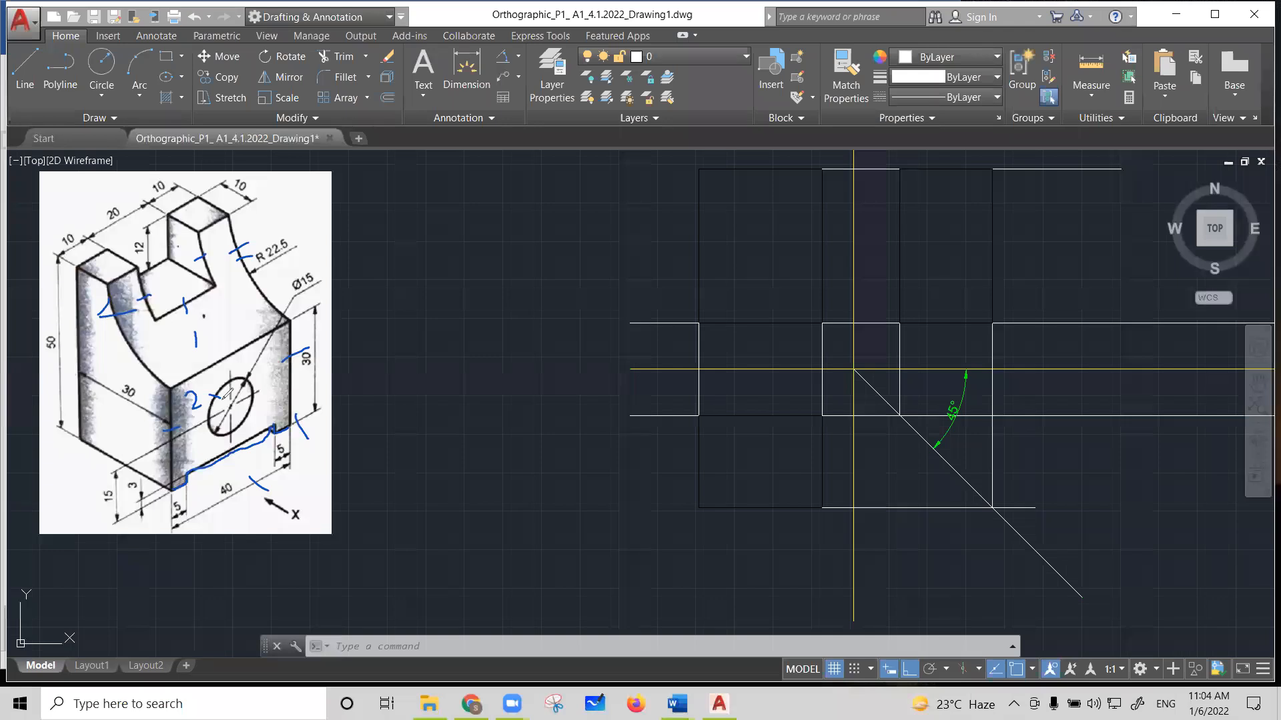
{"action": "left_click_drag", "start_coordinate": [232, 397], "coordinate": [235, 409]}
{"action": "left_click_drag", "start_coordinate": [222, 224], "coordinate": [216, 244]}
{"action": "mouse_move", "coordinate": [227, 218]}
{"action": "left_mouse_down"}
{"action": "mouse_move", "coordinate": [198, 263]}
{"action": "mouse_move", "coordinate": [218, 287]}
{"action": "mouse_move", "coordinate": [167, 388]}
{"action": "left_mouse_up"}
{"action": "left_click_drag", "start_coordinate": [247, 269], "coordinate": [193, 374]}
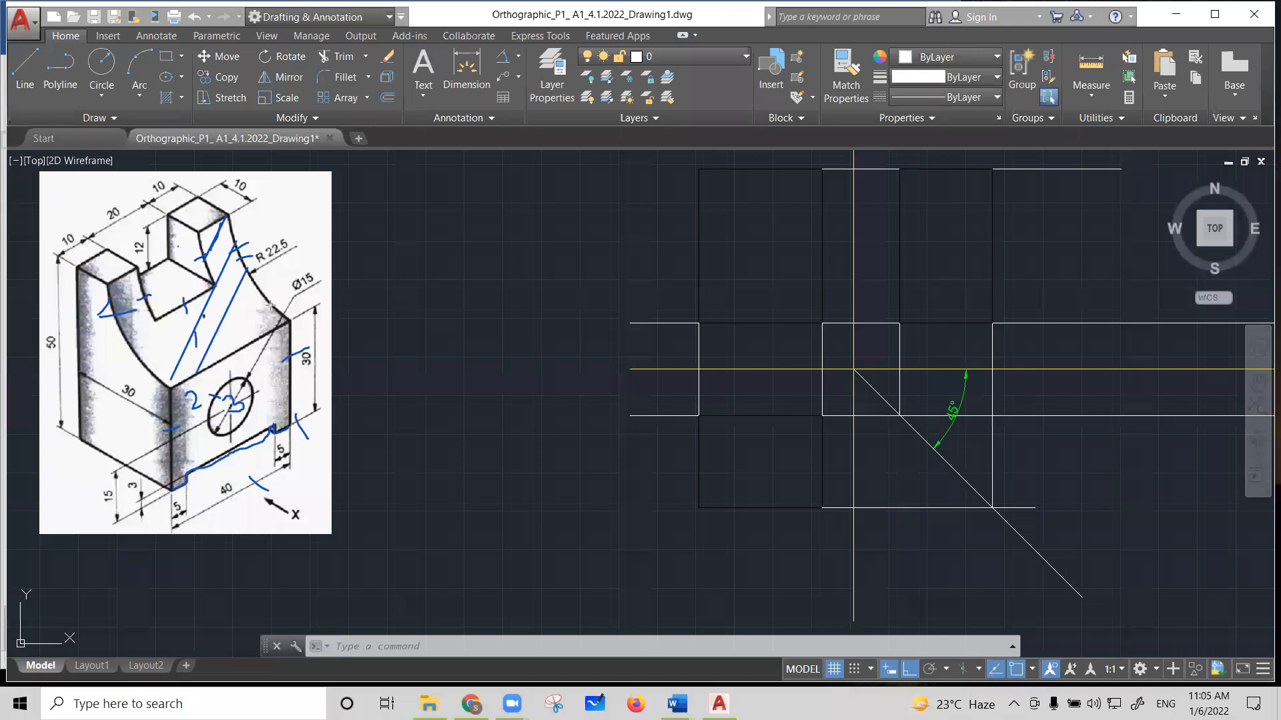
{"action": "left_click_drag", "start_coordinate": [259, 294], "coordinate": [222, 359]}
{"action": "left_click_drag", "start_coordinate": [274, 306], "coordinate": [251, 341]}
{"action": "left_click_drag", "start_coordinate": [194, 299], "coordinate": [158, 384]}
{"action": "left_click_drag", "start_coordinate": [172, 312], "coordinate": [139, 367]}
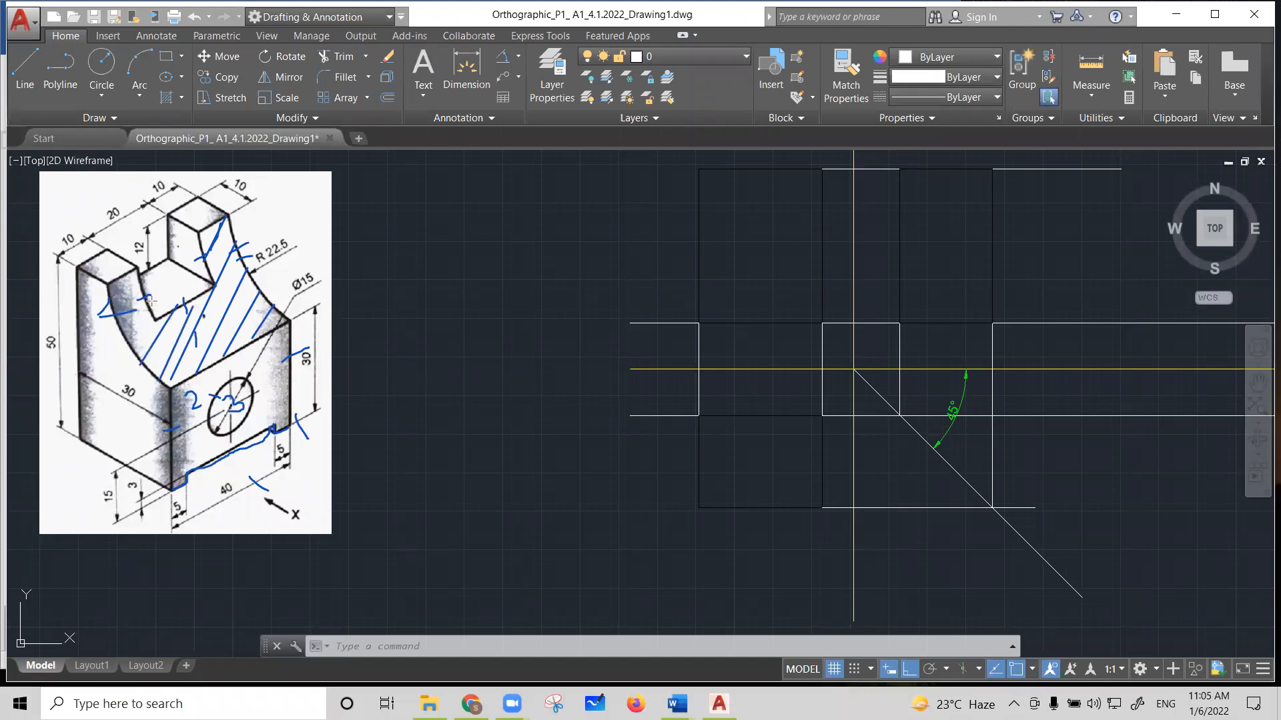
{"action": "left_click_drag", "start_coordinate": [147, 309], "coordinate": [123, 349]}
{"action": "left_click_drag", "start_coordinate": [132, 272], "coordinate": [120, 325]}
{"action": "left_click_drag", "start_coordinate": [197, 379], "coordinate": [158, 426]}
{"action": "mouse_move", "coordinate": [230, 361]}
{"action": "left_mouse_down"}
{"action": "mouse_move", "coordinate": [168, 448]}
{"action": "mouse_move", "coordinate": [180, 459]}
{"action": "mouse_move", "coordinate": [167, 482]}
{"action": "left_mouse_up"}
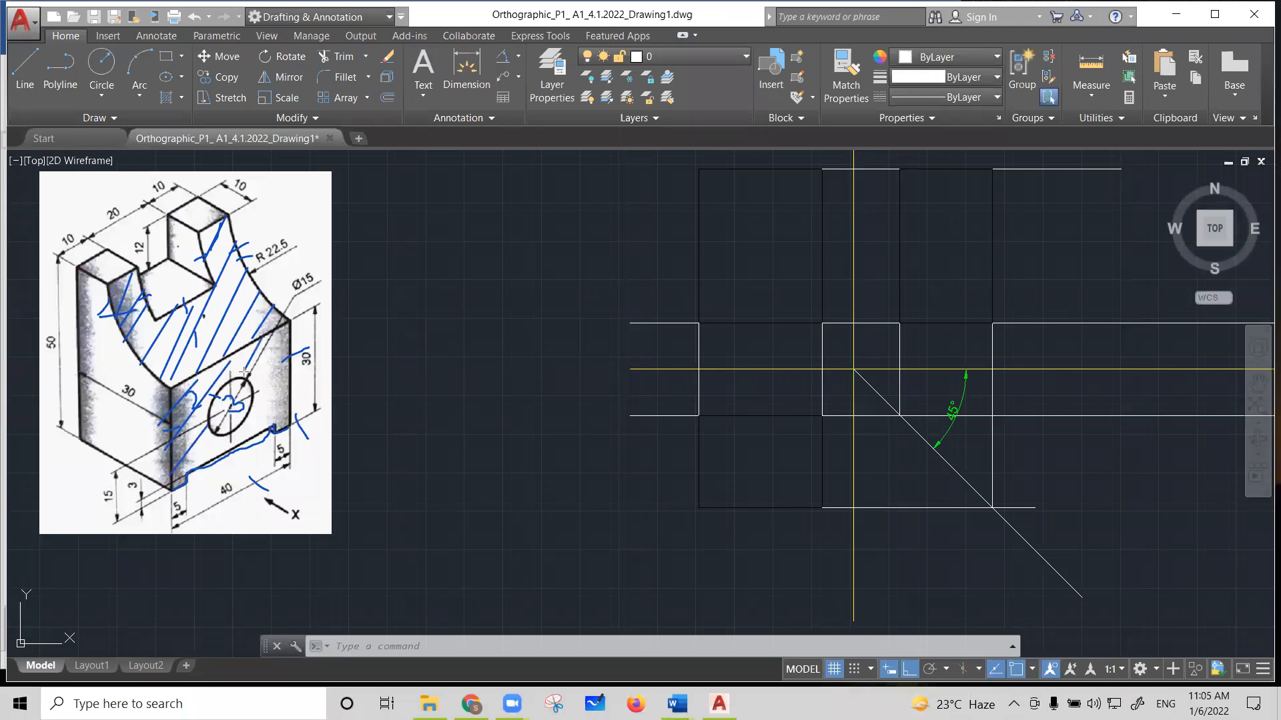
{"action": "mouse_move", "coordinate": [297, 331]}
{"action": "left_mouse_down"}
{"action": "mouse_move", "coordinate": [253, 394]}
{"action": "mouse_move", "coordinate": [263, 404]}
{"action": "mouse_move", "coordinate": [215, 462]}
{"action": "left_mouse_up"}
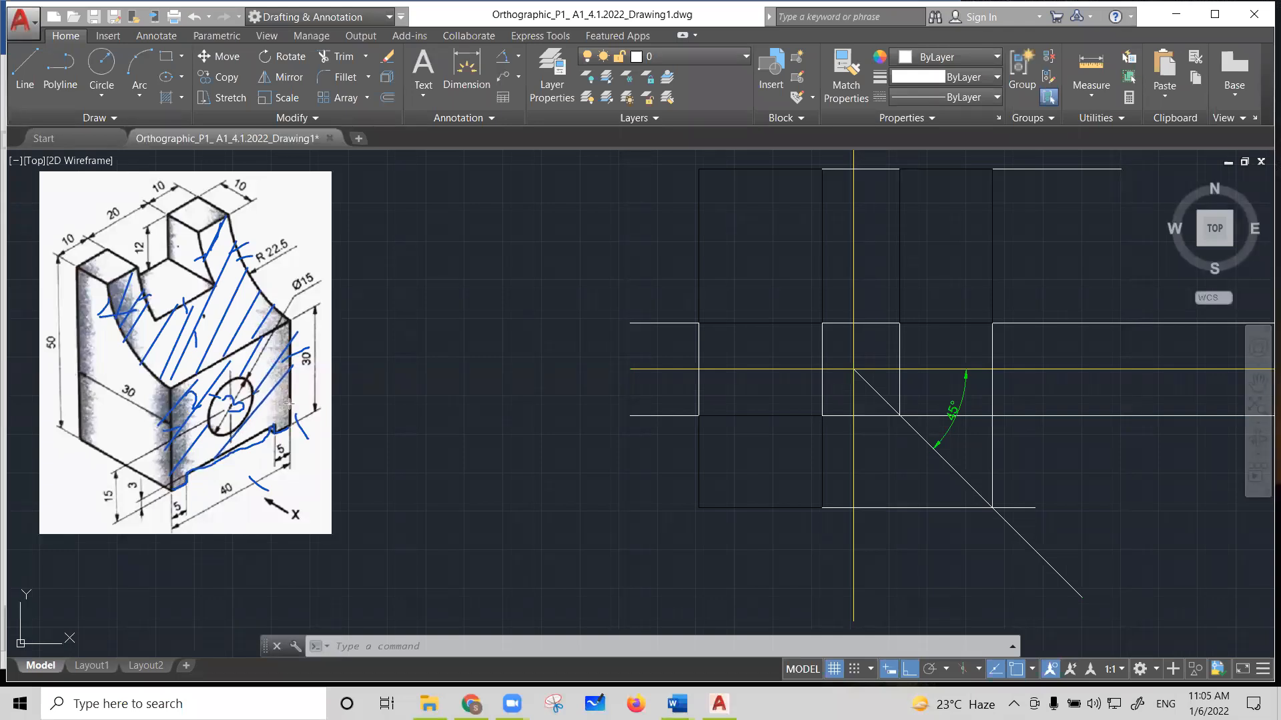
{"action": "left_click_drag", "start_coordinate": [284, 411], "coordinate": [189, 472]}
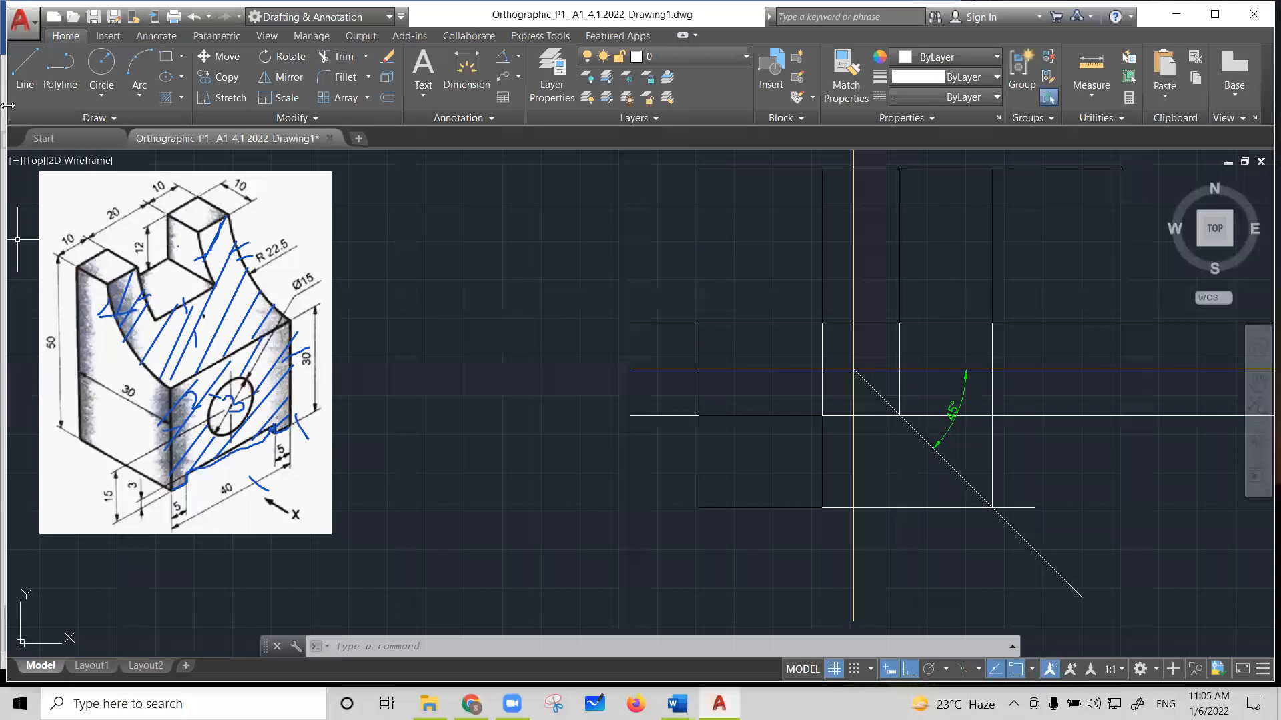
- Draw the base recess on the front view's bottom edge with connected lines: 5 across, 3 up, 30 across, 3 down, and across to the corner
{"action": "left_click", "coordinate": [27, 67]}
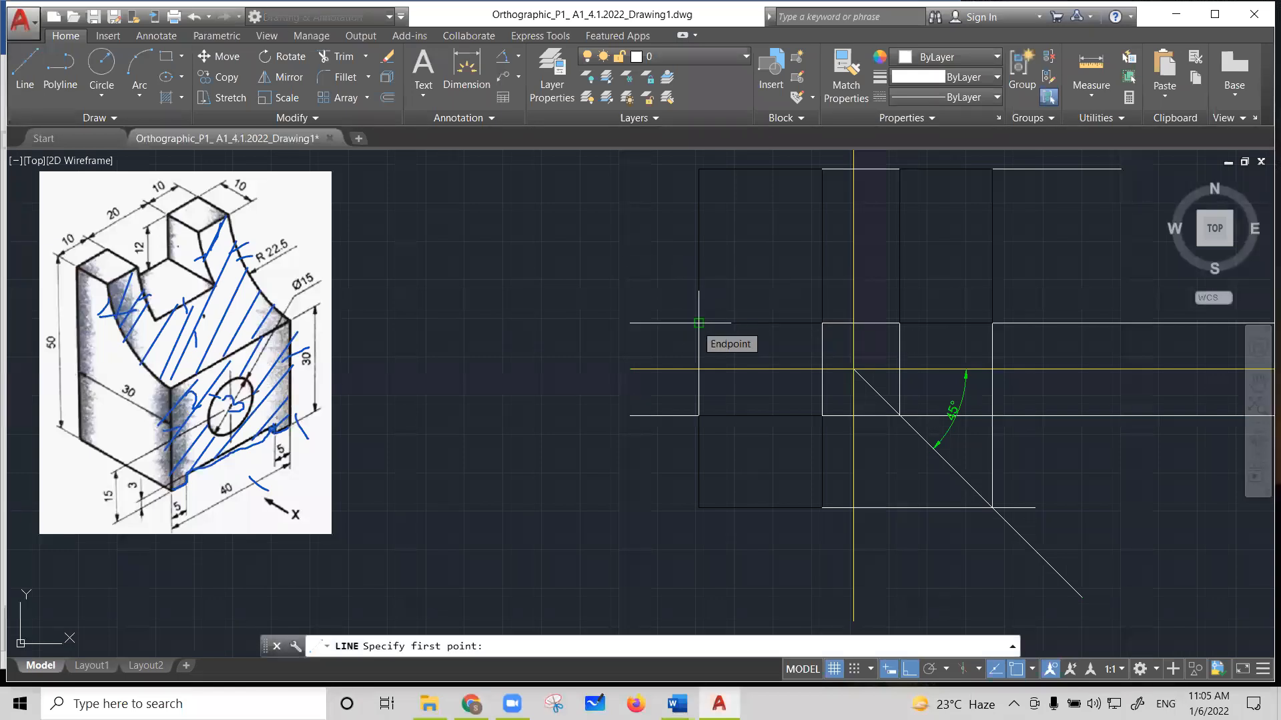
{"action": "left_click", "coordinate": [699, 323]}
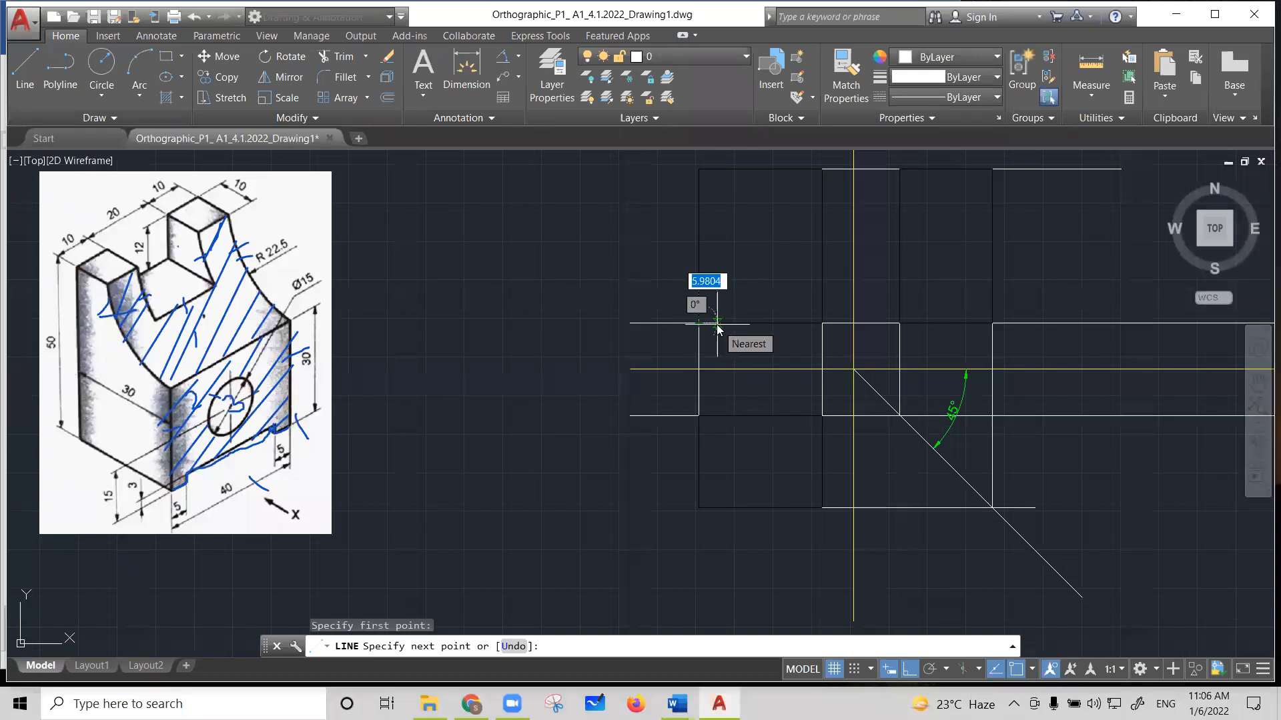
{"action": "type", "text": "5"}
{"action": "key", "text": "Return"}
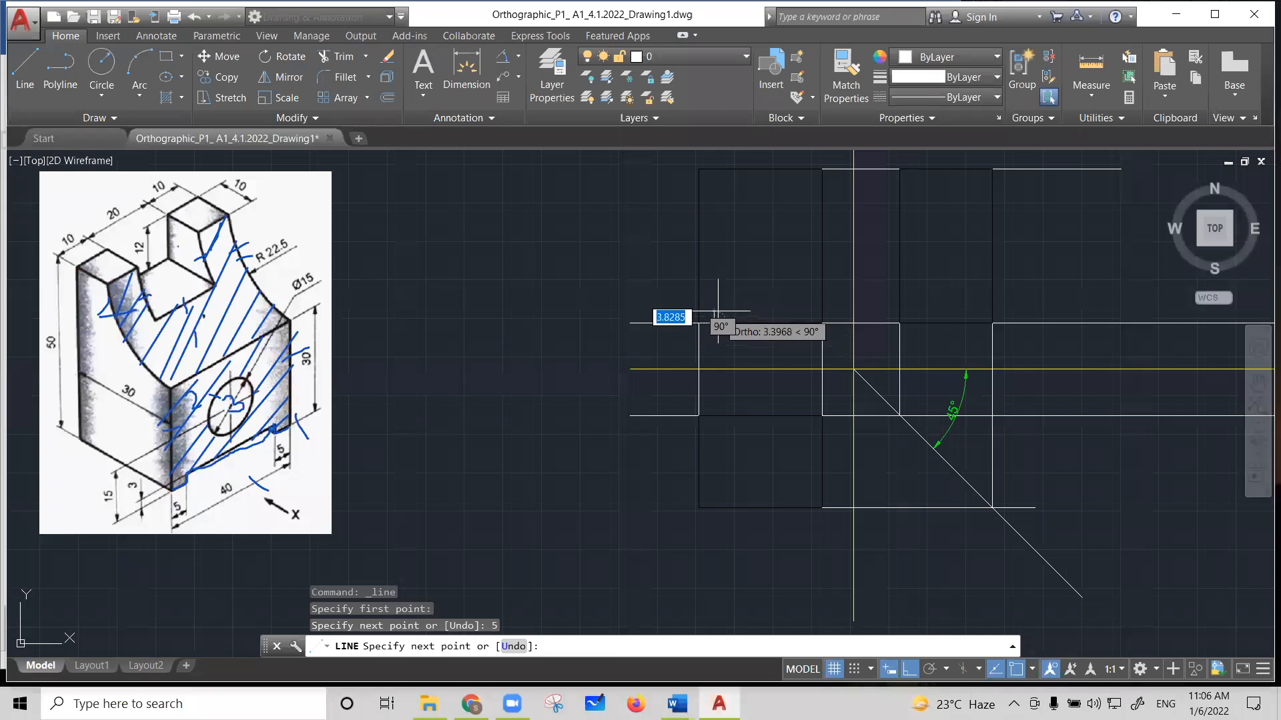
{"action": "key", "text": "Return"}
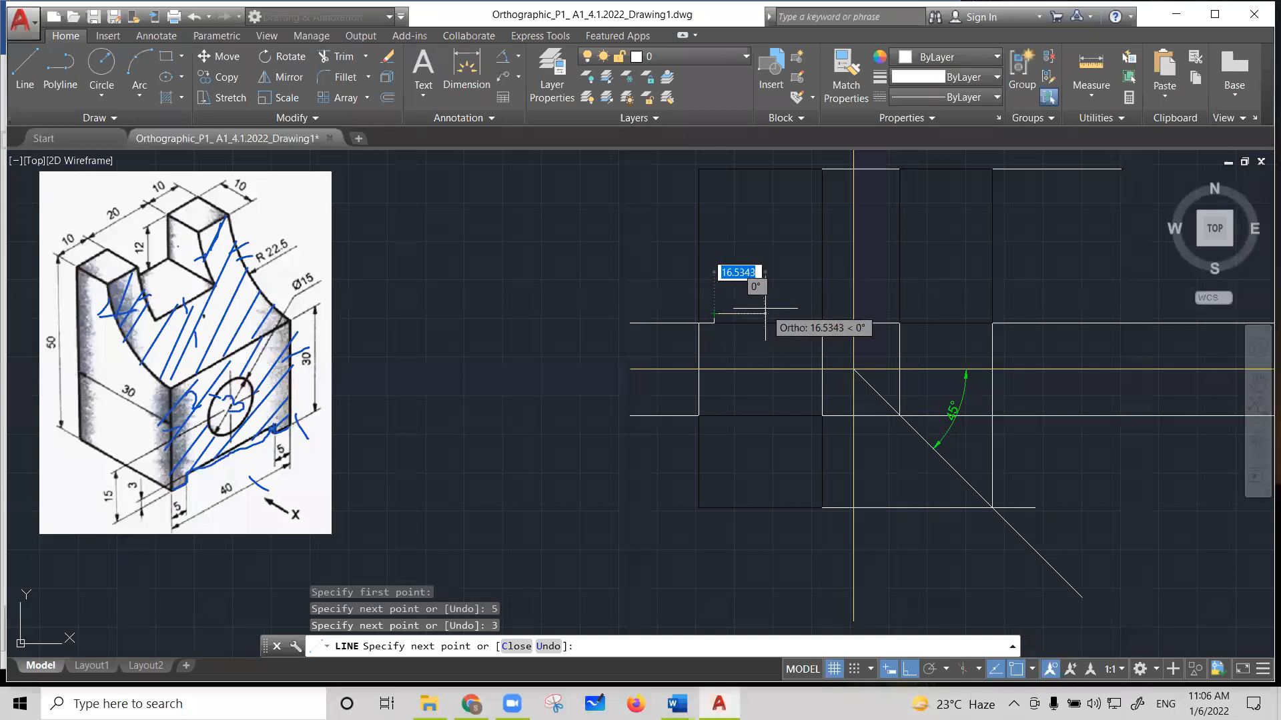
{"action": "type", "text": "4"}
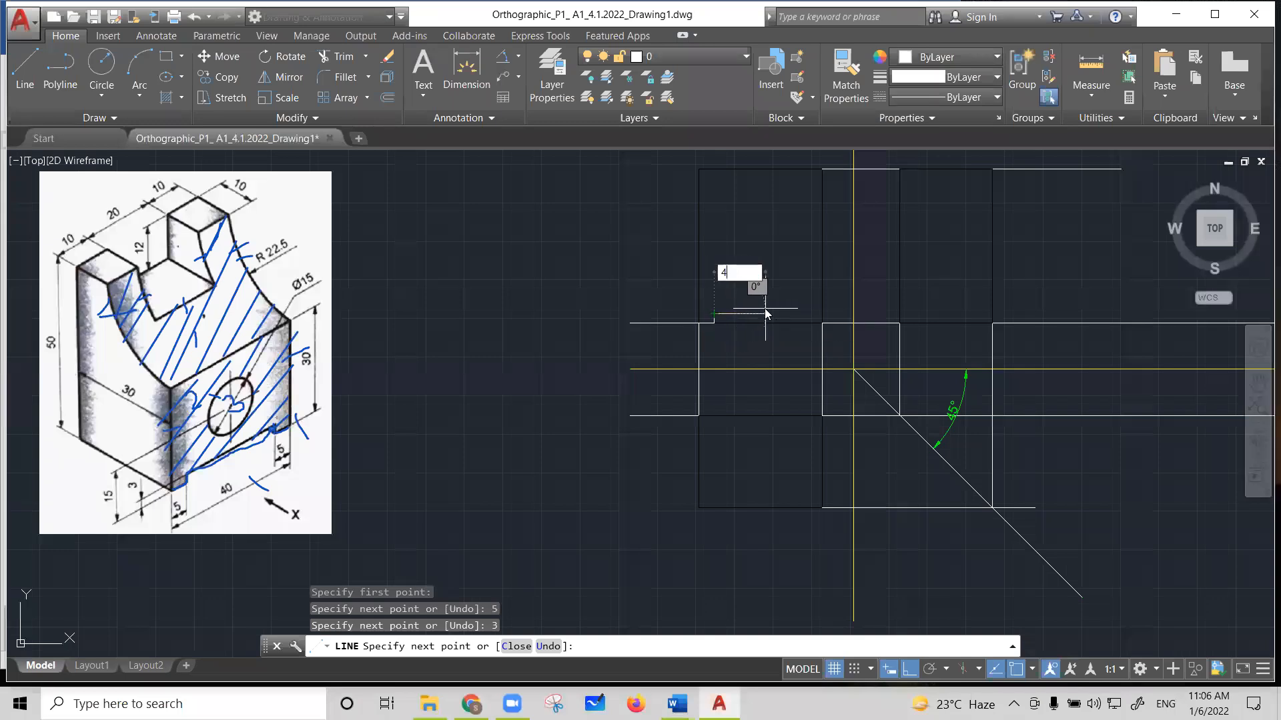
{"action": "key", "text": "BackSpace"}
{"action": "type", "text": "30"}
{"action": "key", "text": "Return"}
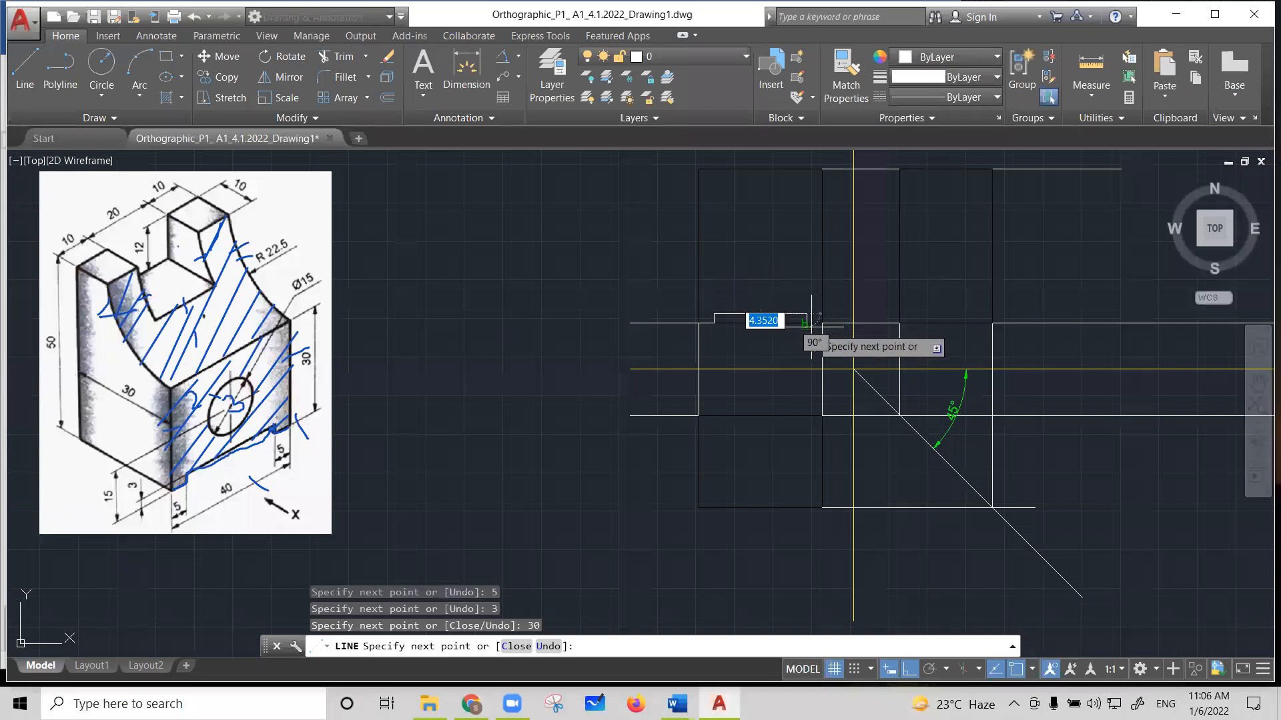
{"action": "type", "text": "3"}
{"action": "key", "text": "Return"}
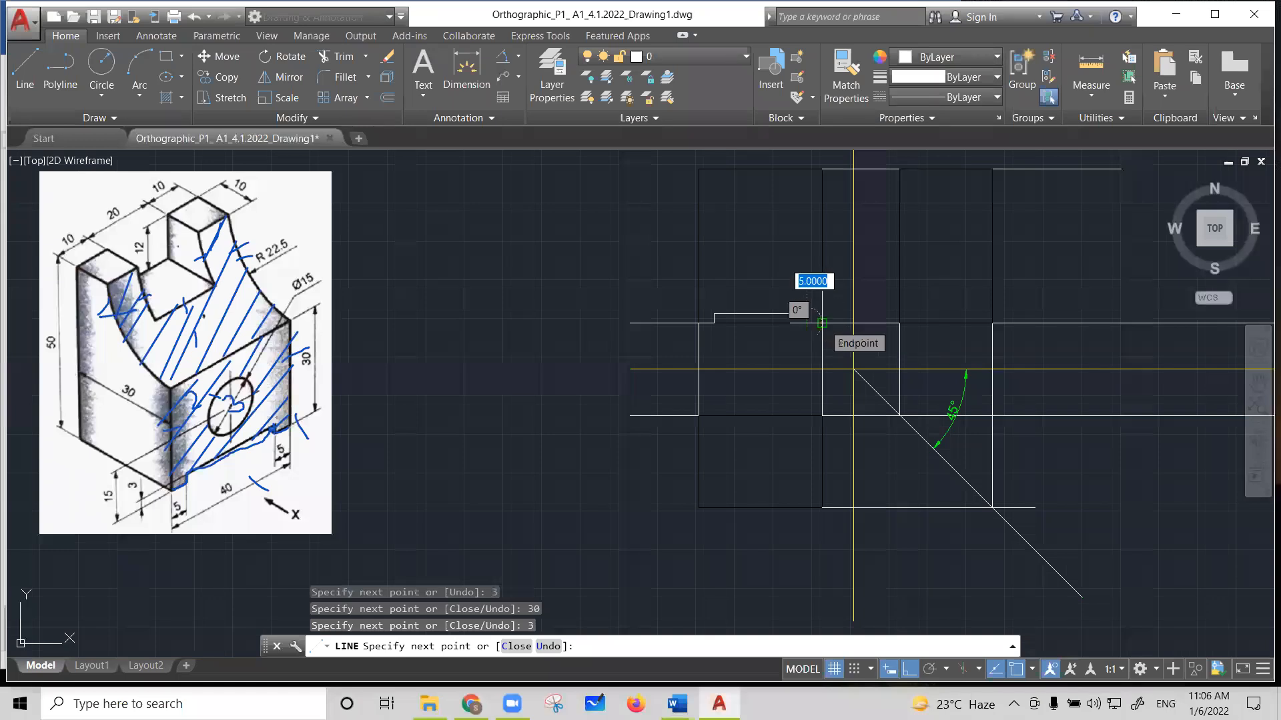
{"action": "left_click", "coordinate": [821, 323]}
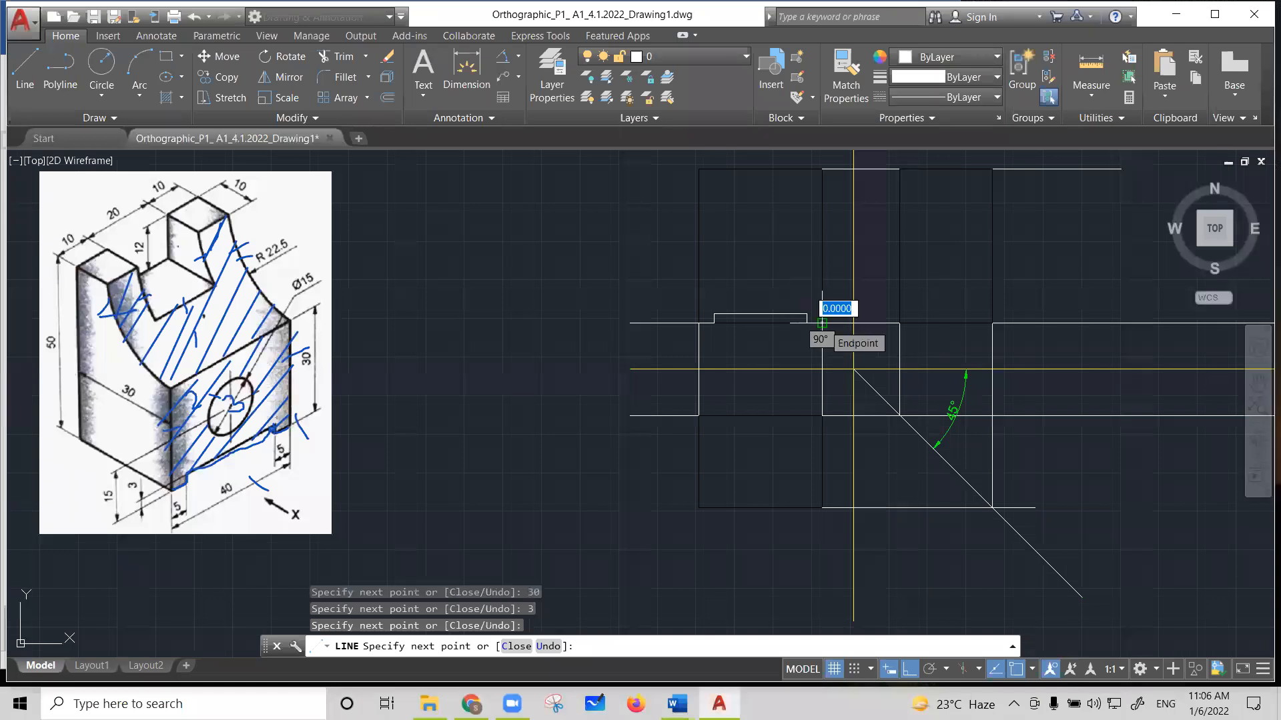
{"action": "key", "text": "Escape"}
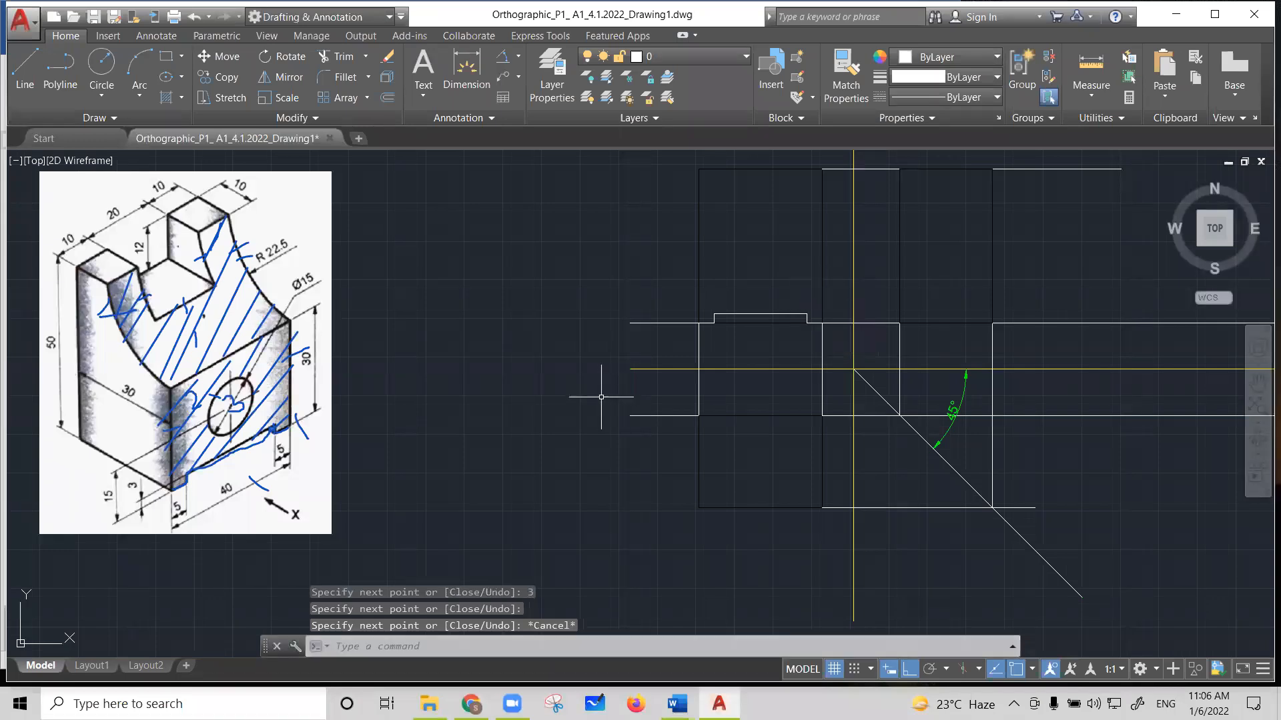
- Change the color of the front view's base recess lines to Red
{"action": "left_click", "coordinate": [745, 312]}
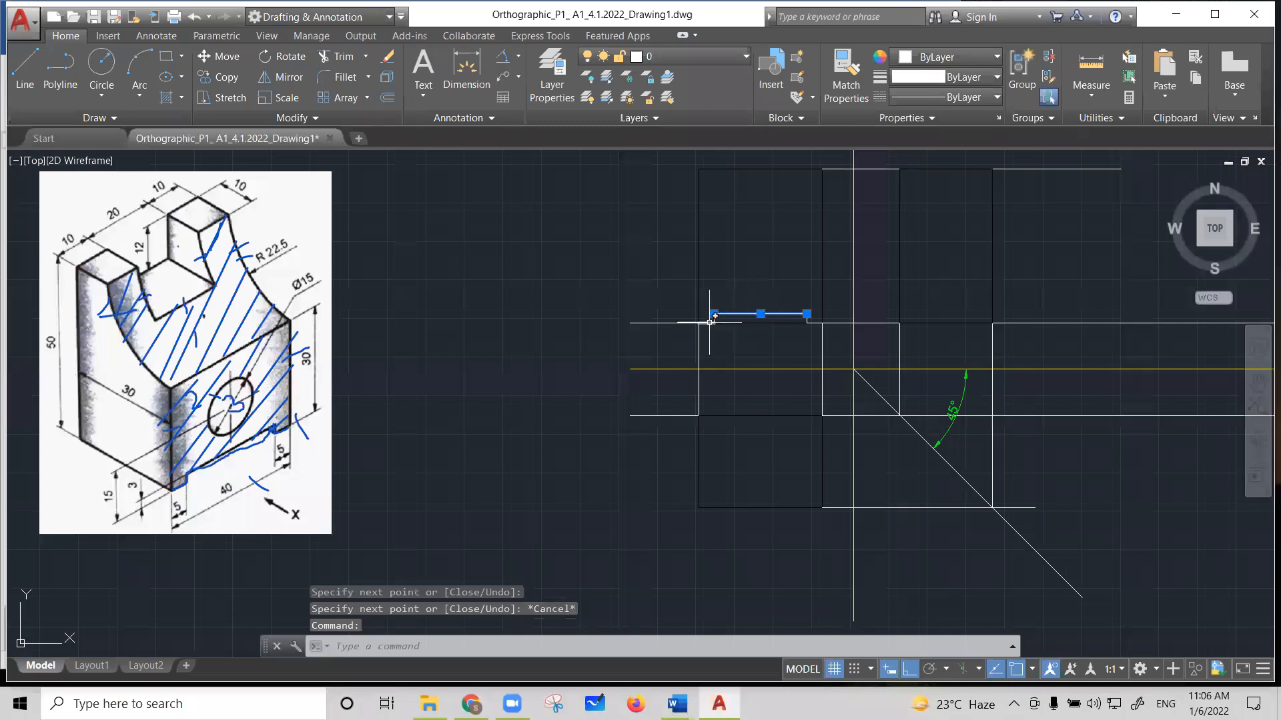
{"action": "left_click", "coordinate": [707, 323]}
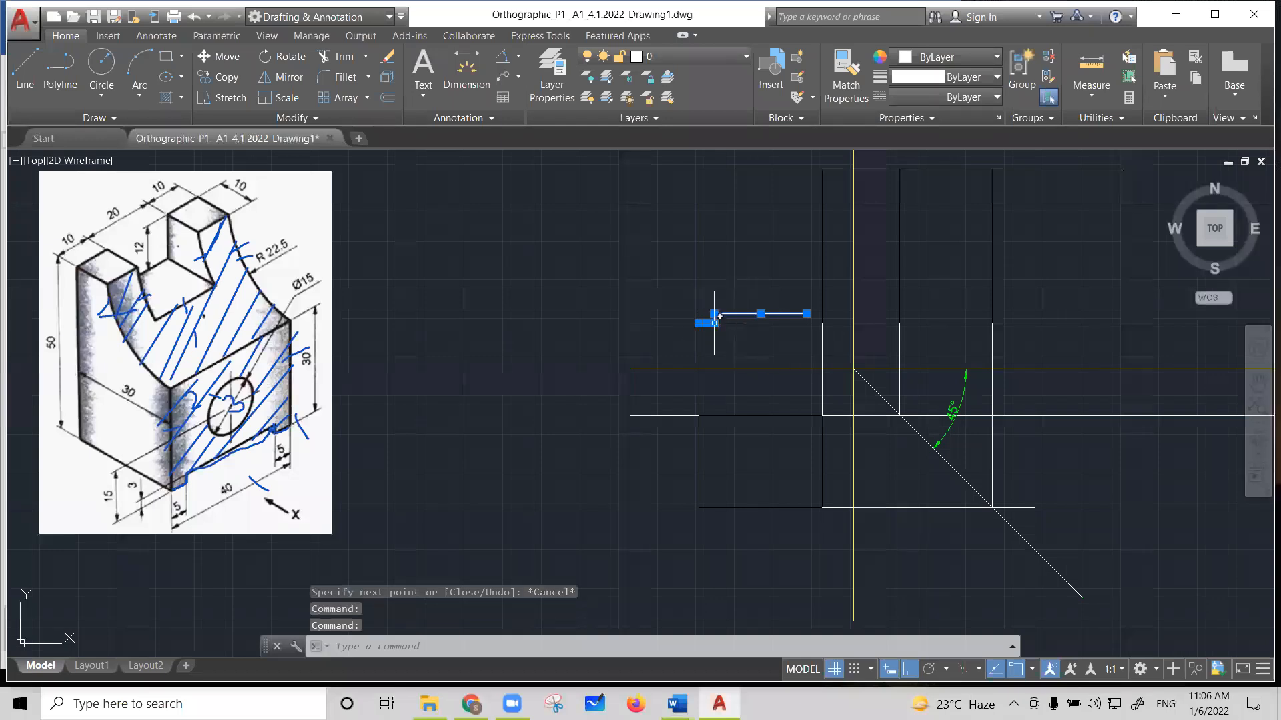
{"action": "left_click", "coordinate": [713, 319]}
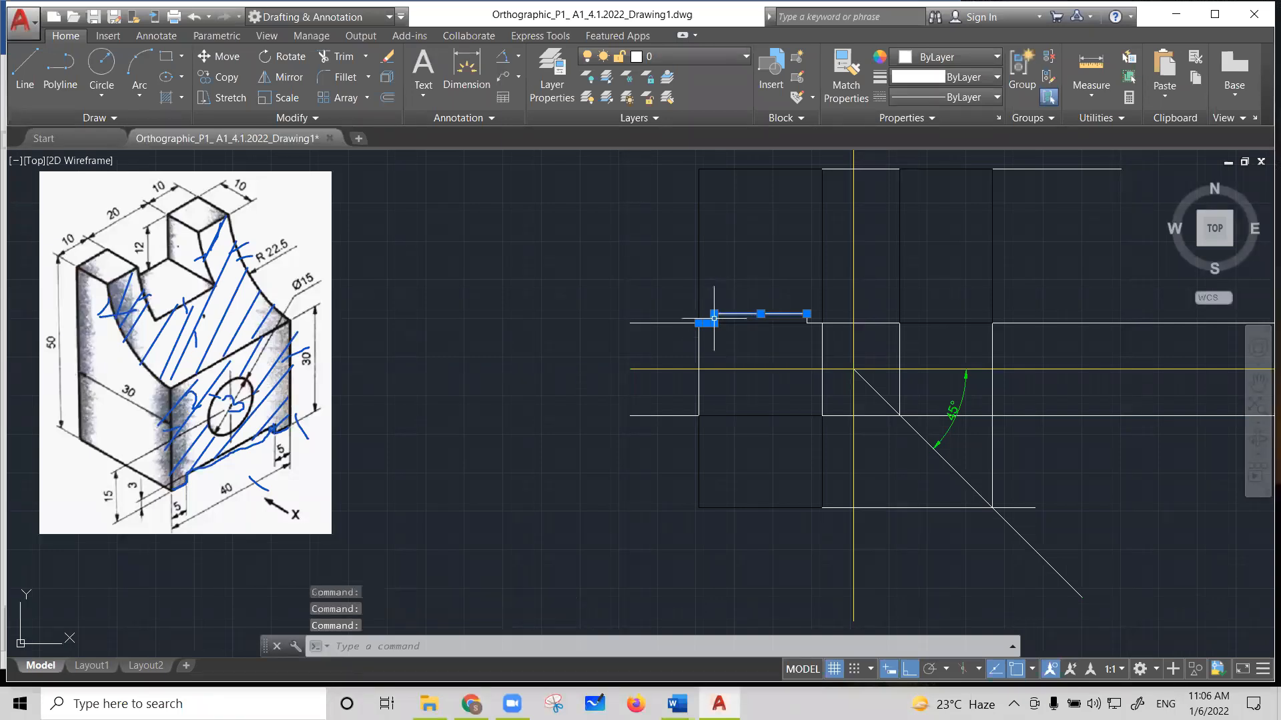
{"action": "left_click", "coordinate": [817, 324]}
{"action": "left_click", "coordinate": [994, 58]}
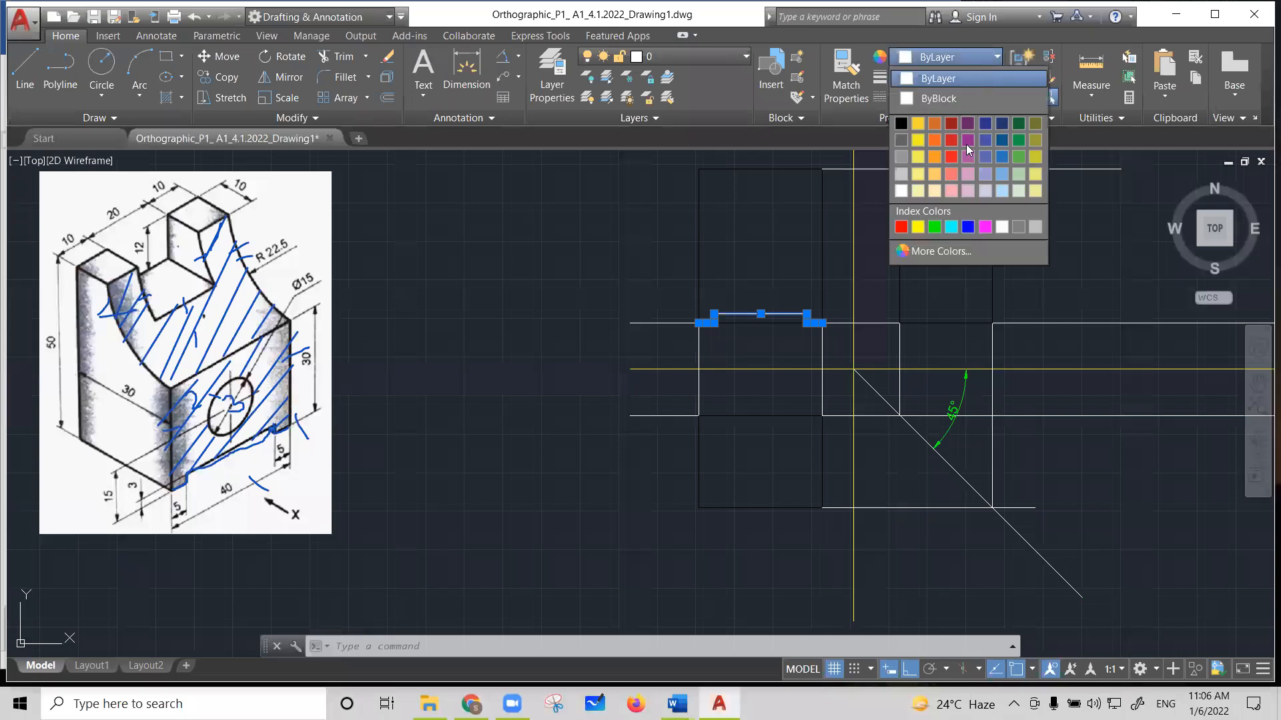
{"action": "left_click", "coordinate": [901, 229]}
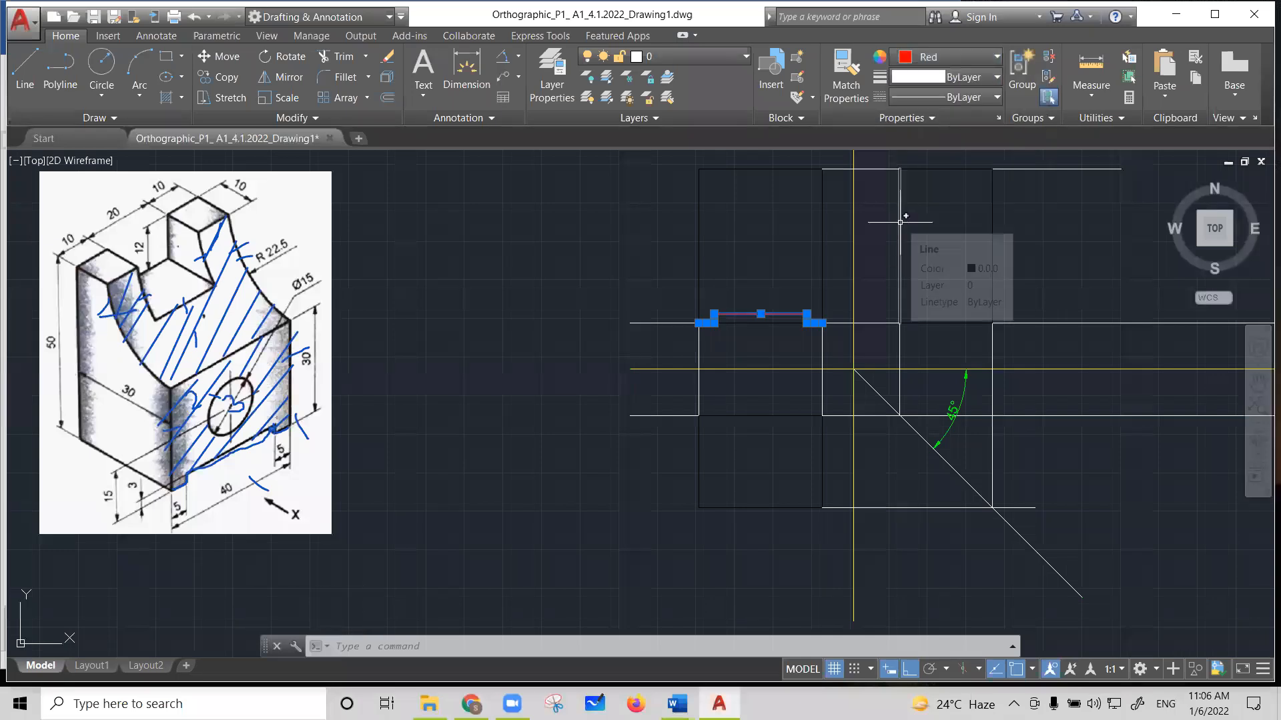
{"action": "key", "text": "Escape"}
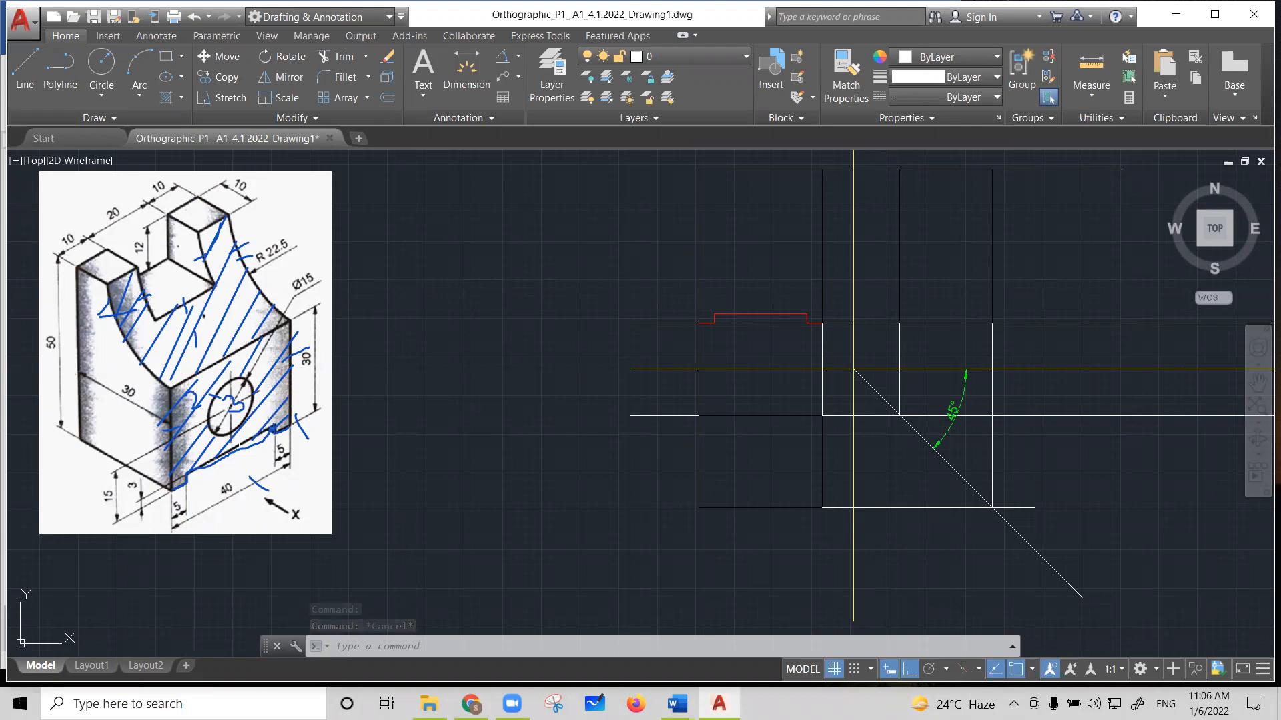
- Outline the front view's lower block with connected lines: 30 up from the bottom-left corner, across to the opposite edge, and down to its bottom corner
{"action": "left_click", "coordinate": [20, 72]}
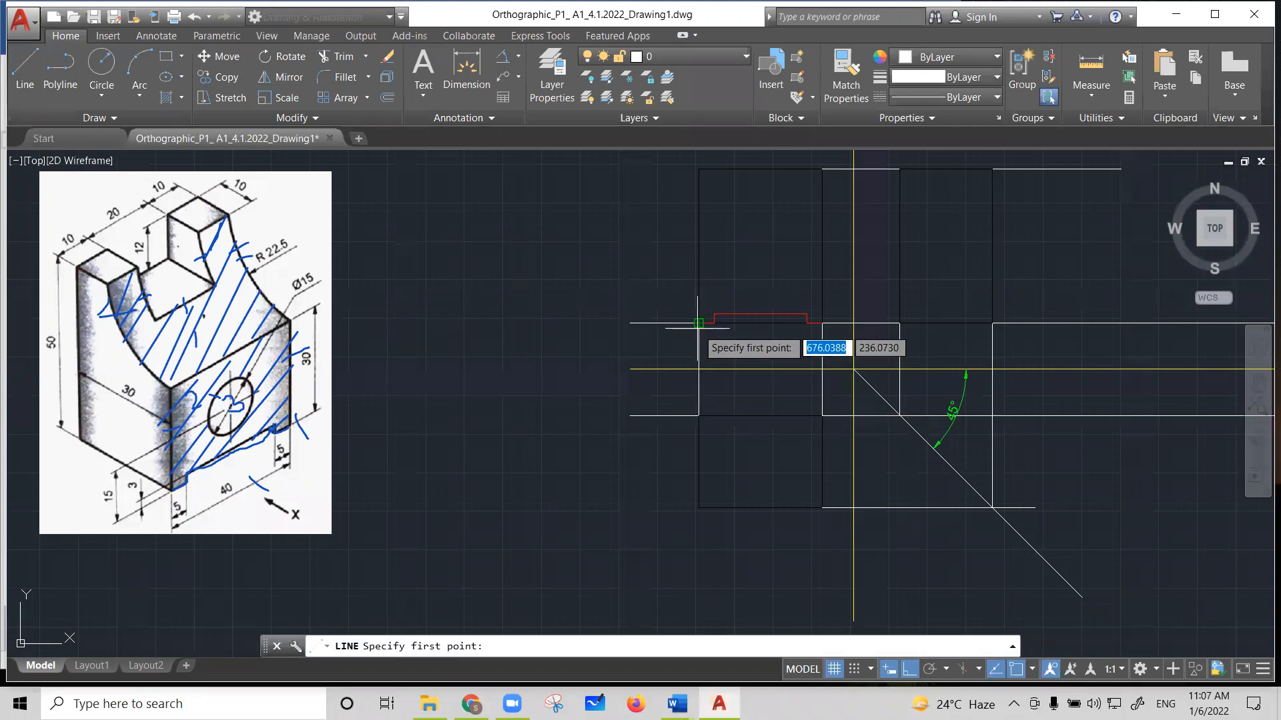
{"action": "left_click", "coordinate": [698, 323]}
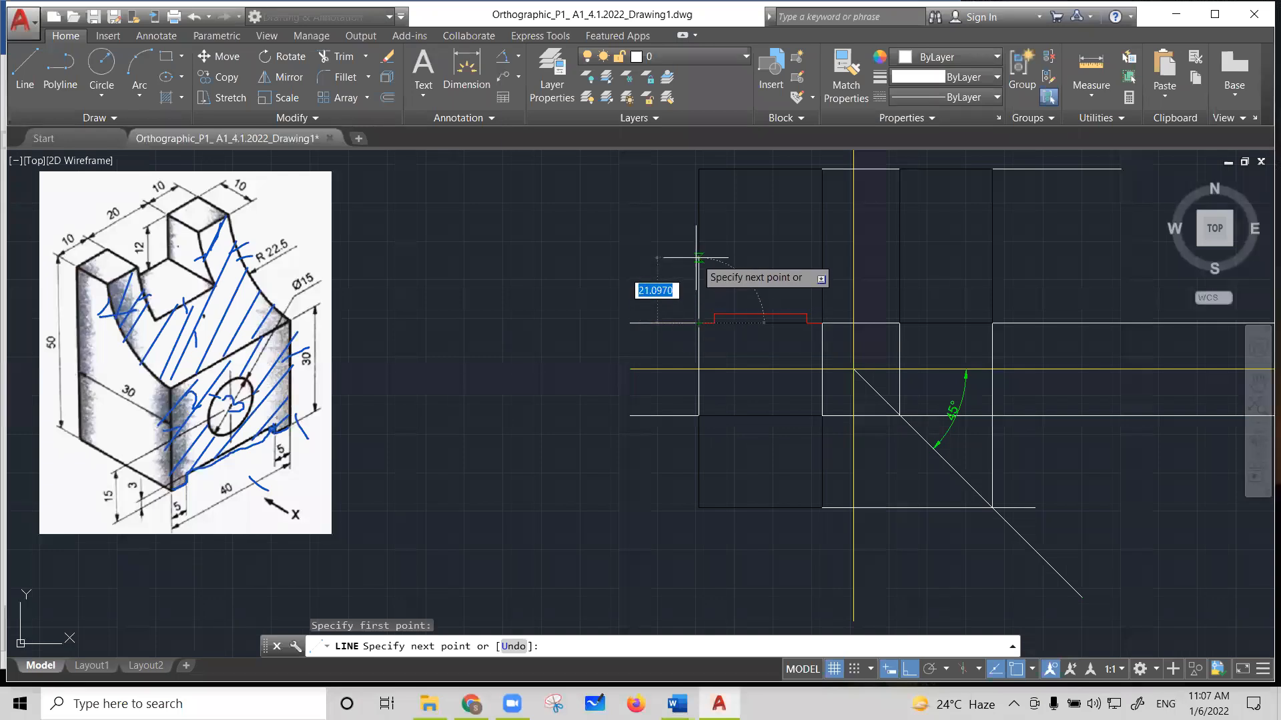
{"action": "type", "text": "30"}
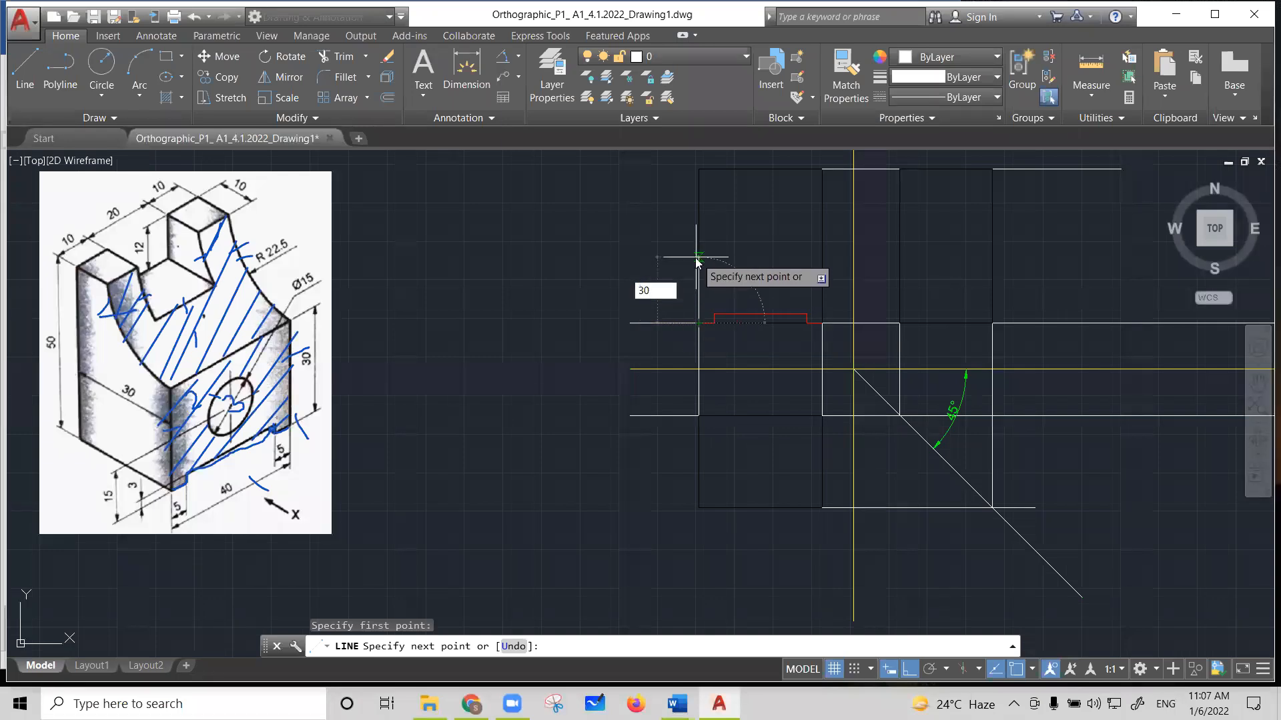
{"action": "key", "text": "Return"}
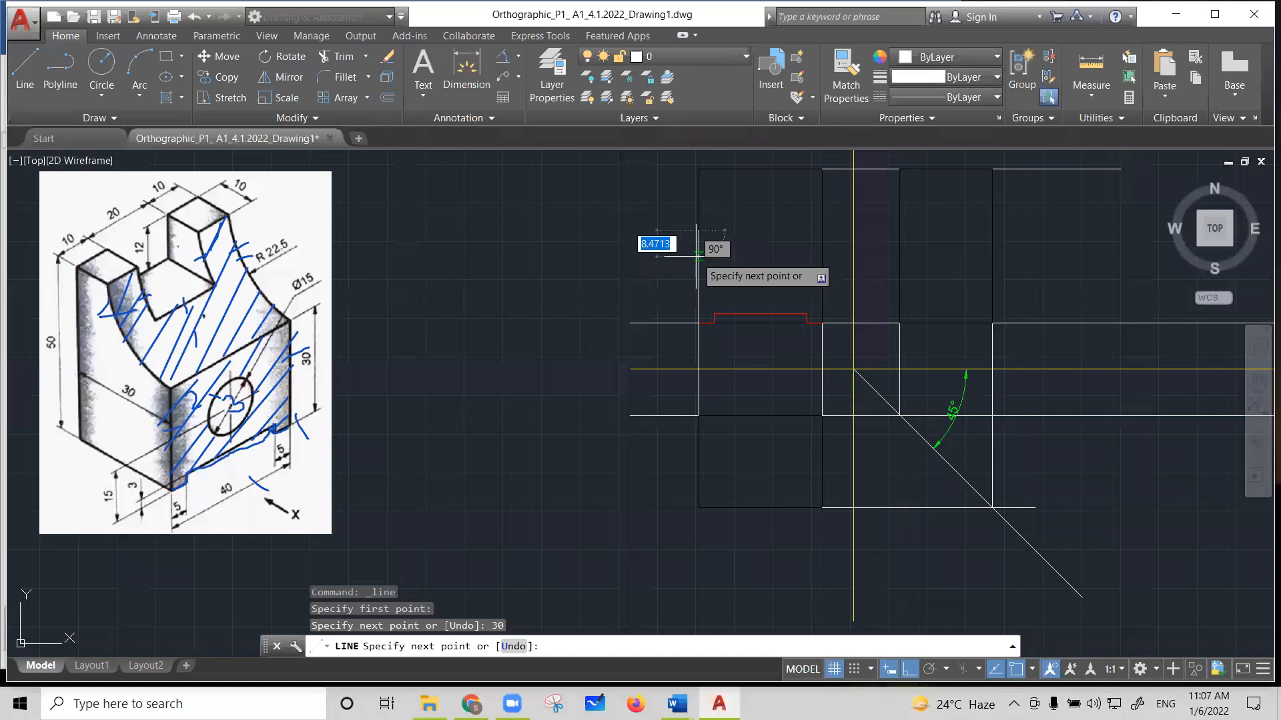
{"action": "left_click", "coordinate": [823, 231]}
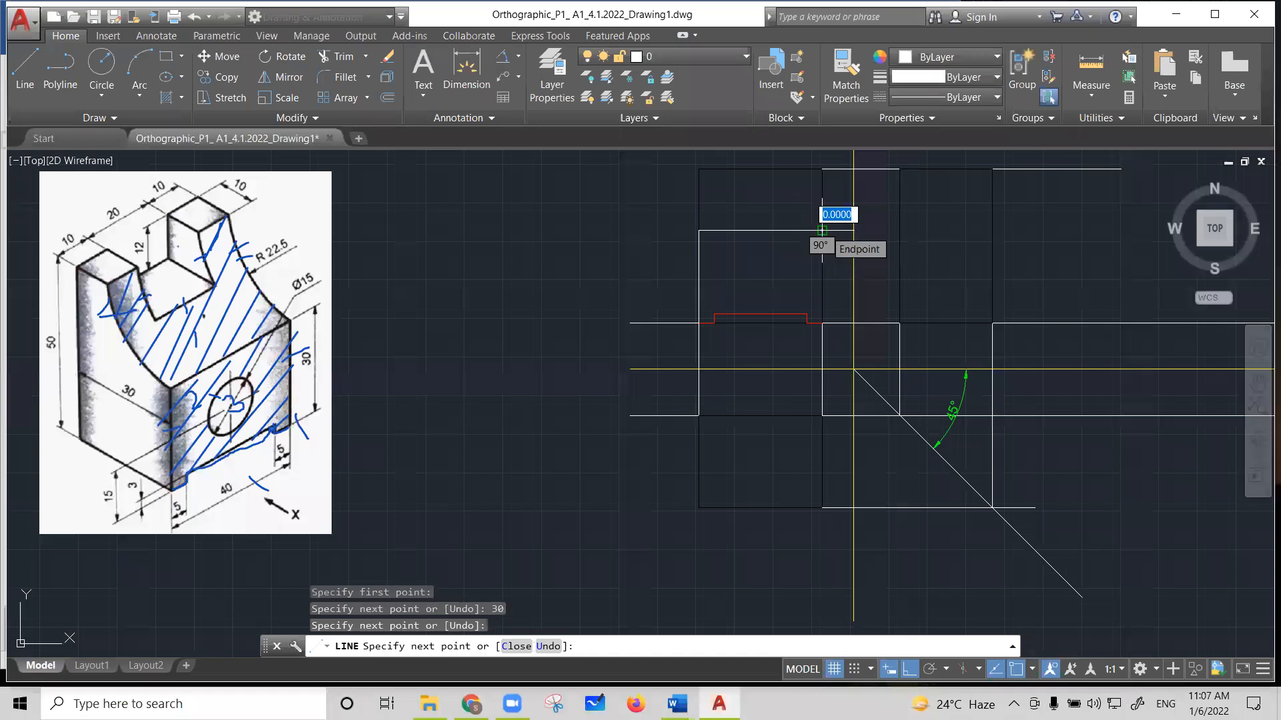
{"action": "left_click", "coordinate": [822, 324]}
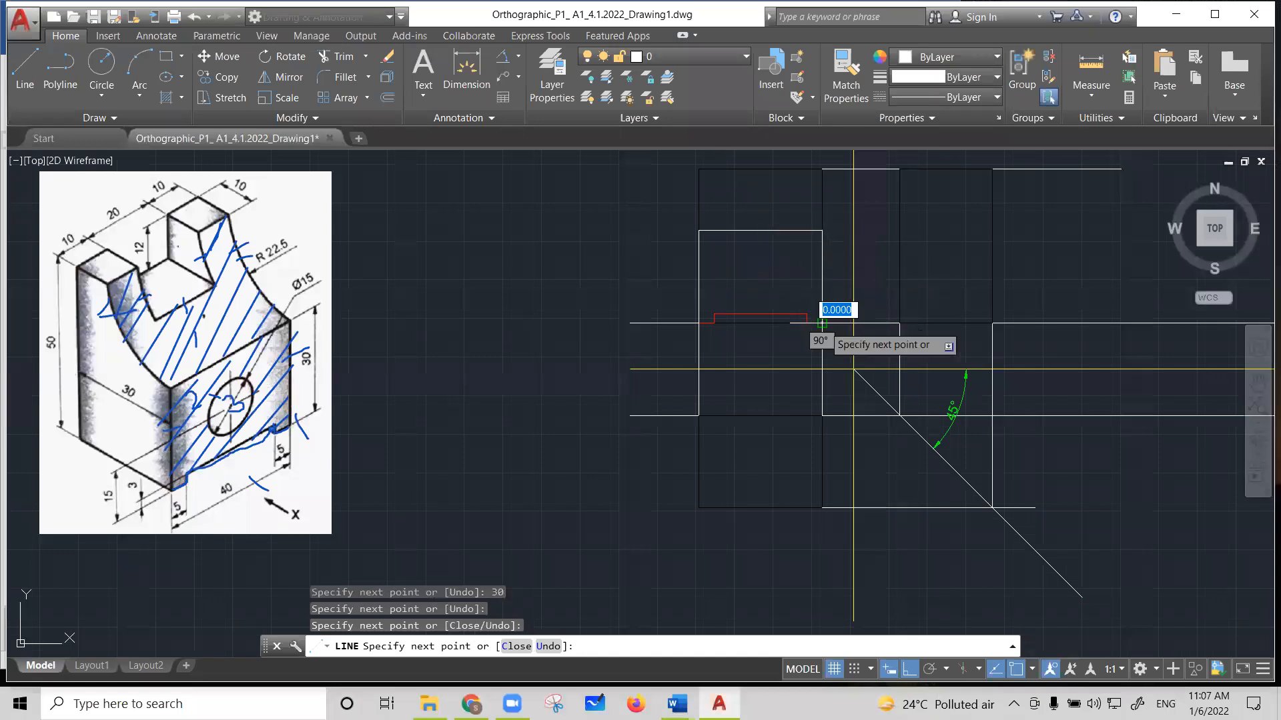
{"action": "key", "text": "Escape"}
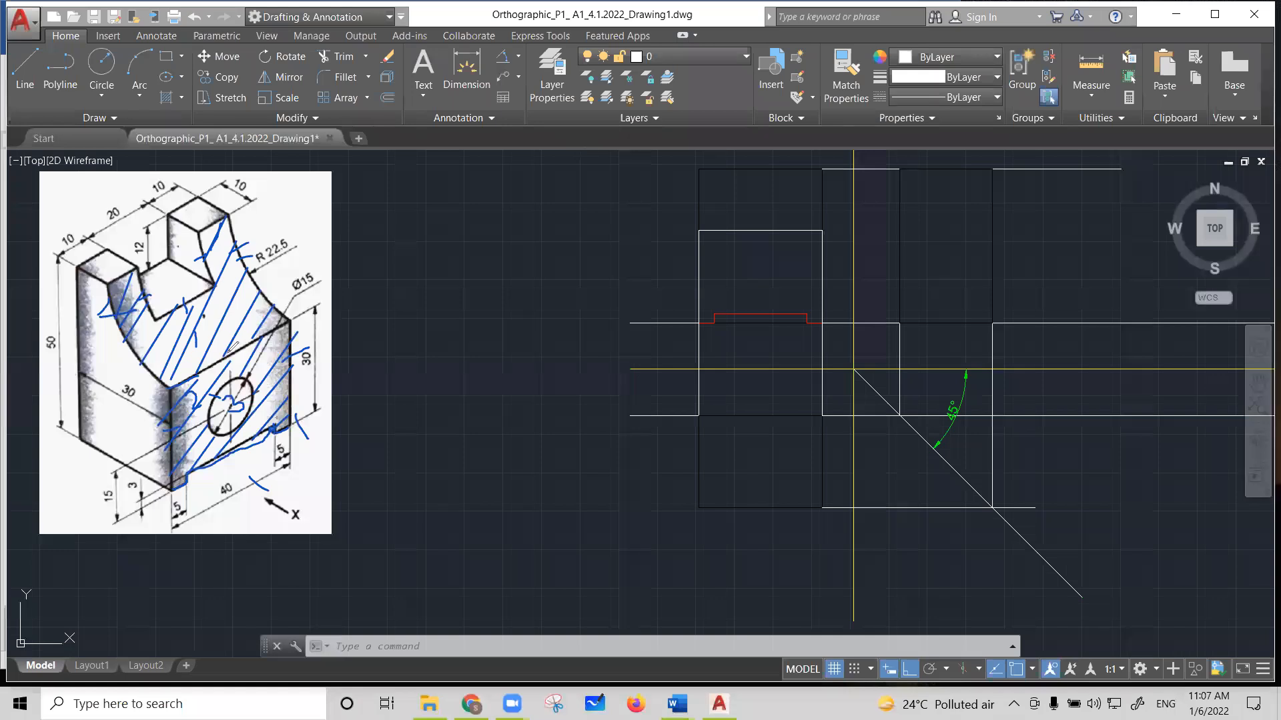
- Mark the lower front face's edges and the curved upper face's edges on the isometric reference picture with short pink strokes
{"action": "left_click_drag", "start_coordinate": [226, 354], "coordinate": [228, 372]}
{"action": "left_click_drag", "start_coordinate": [166, 443], "coordinate": [184, 434]}
{"action": "left_click_drag", "start_coordinate": [288, 386], "coordinate": [312, 376]}
{"action": "left_click_drag", "start_coordinate": [700, 281], "coordinate": [673, 289]}
{"action": "left_click_drag", "start_coordinate": [744, 227], "coordinate": [744, 239]}
{"action": "left_click_drag", "start_coordinate": [829, 271], "coordinate": [810, 277]}
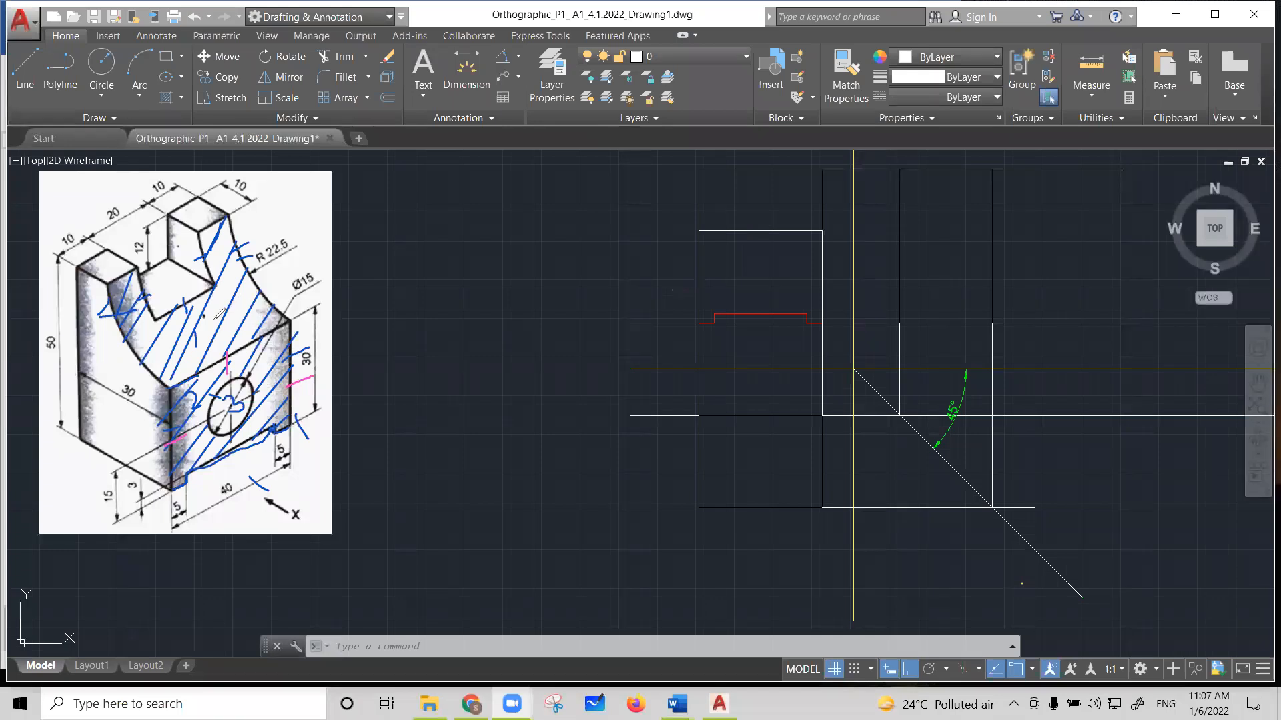
{"action": "left_click_drag", "start_coordinate": [211, 320], "coordinate": [191, 344]}
{"action": "left_click_drag", "start_coordinate": [260, 277], "coordinate": [250, 297]}
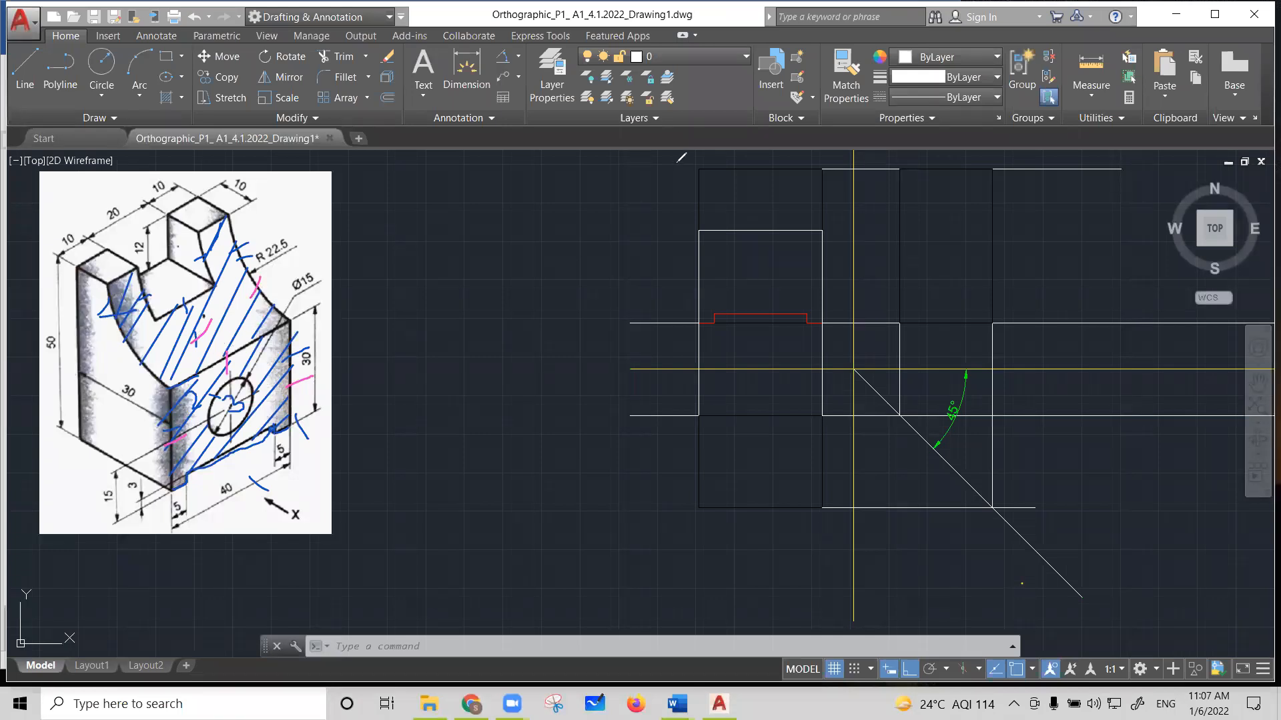
{"action": "left_click_drag", "start_coordinate": [116, 273], "coordinate": [124, 279]}
{"action": "left_click_drag", "start_coordinate": [209, 217], "coordinate": [221, 228]}
- Outline the front view's notched upper part above the 30-high block, with 10-wide posts flanking a notch 20 wide and 12 deep
{"action": "left_click", "coordinate": [23, 73]}
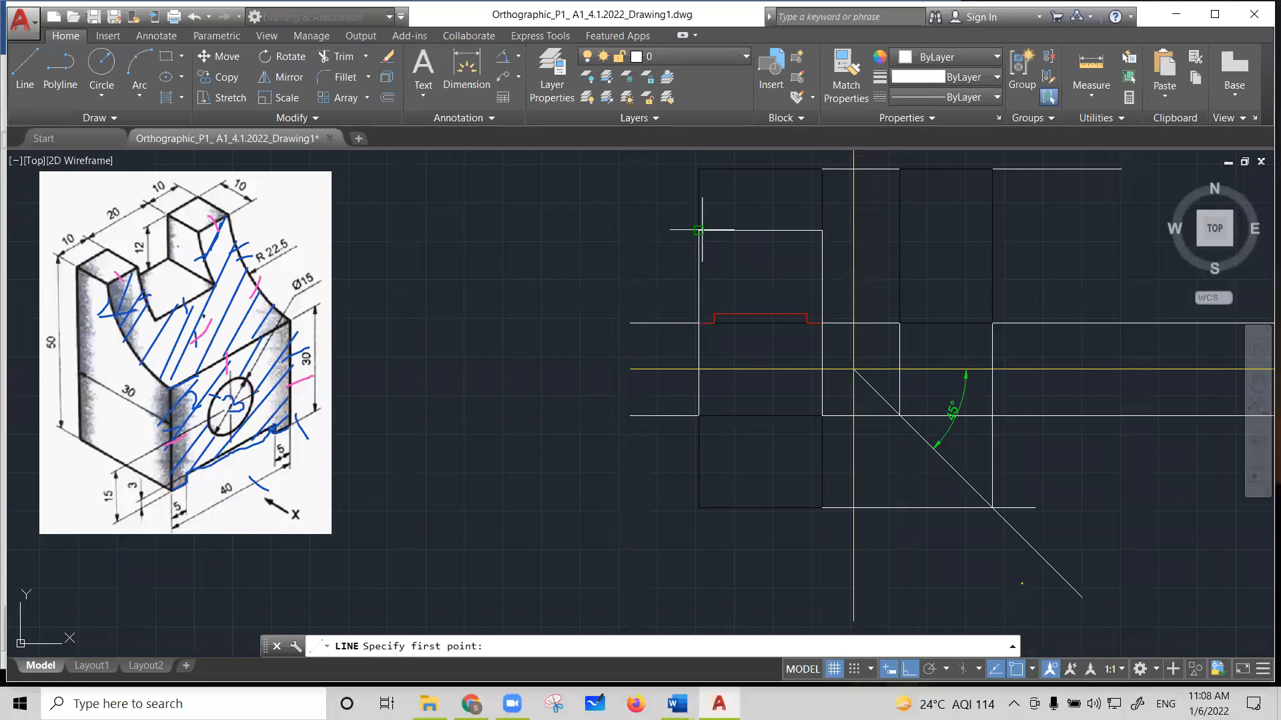
{"action": "left_click", "coordinate": [698, 230]}
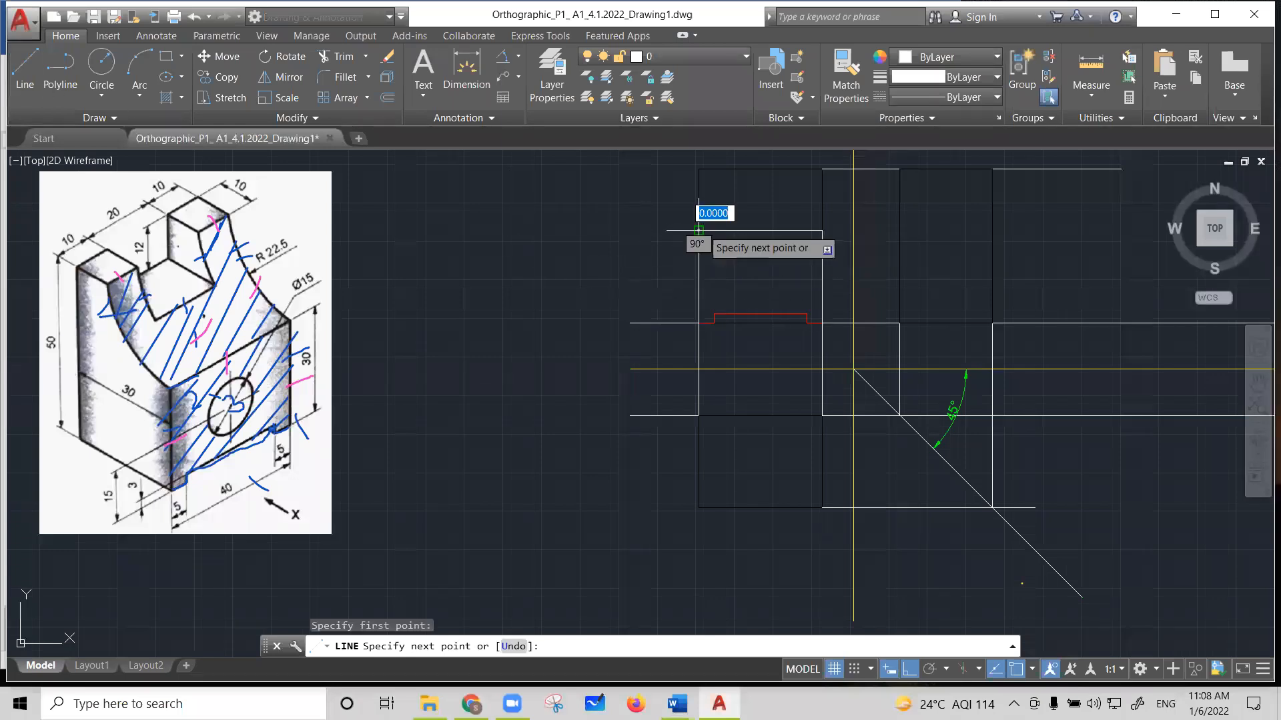
{"action": "left_click", "coordinate": [699, 169]}
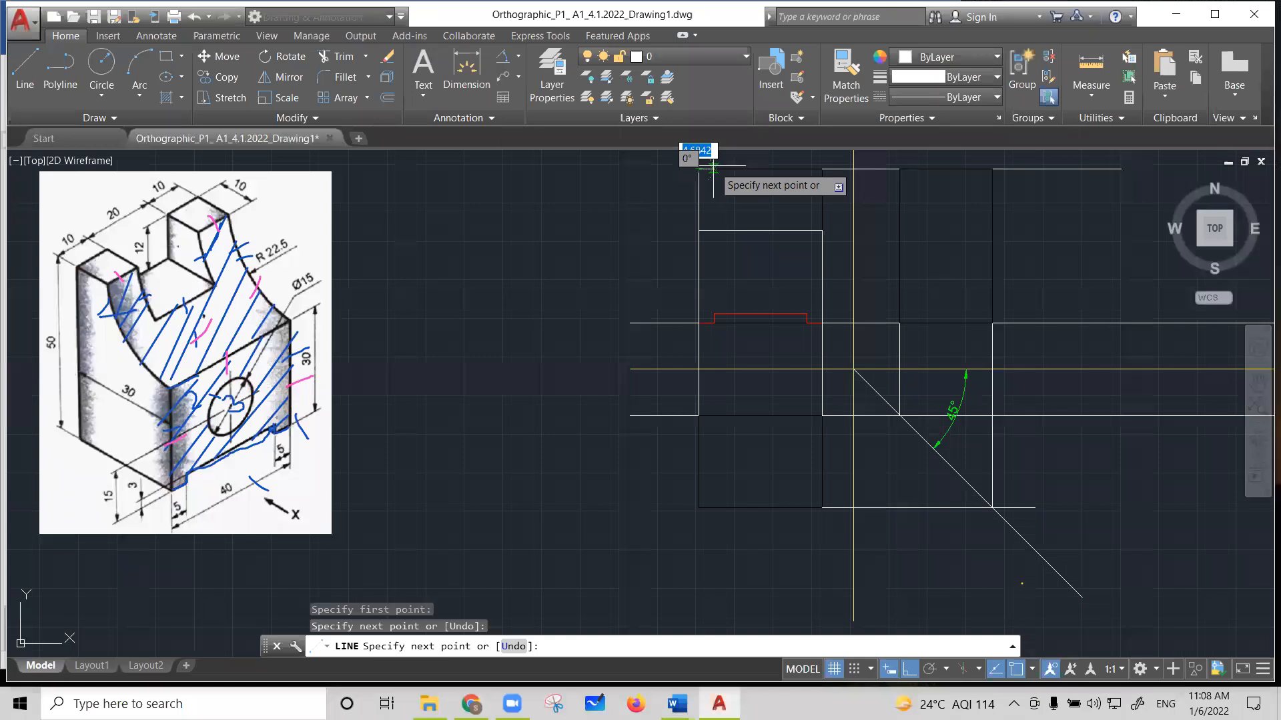
{"action": "type", "text": "10"}
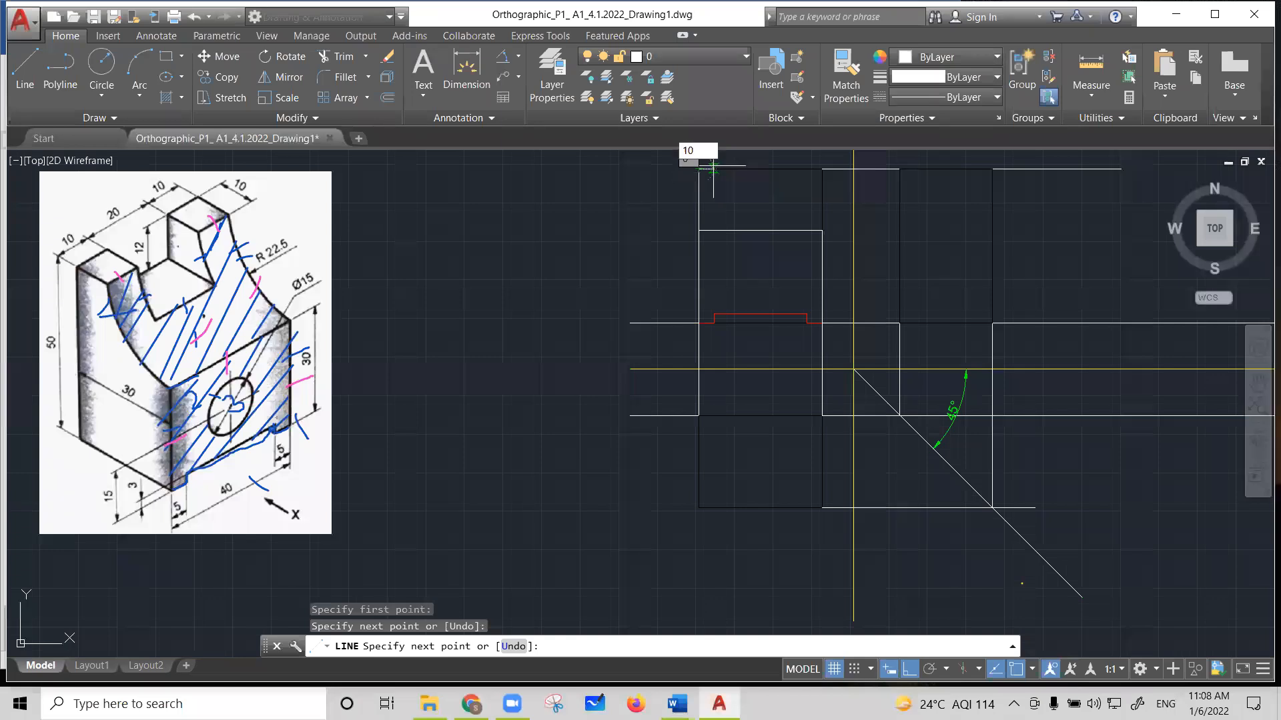
{"action": "key", "text": "Return"}
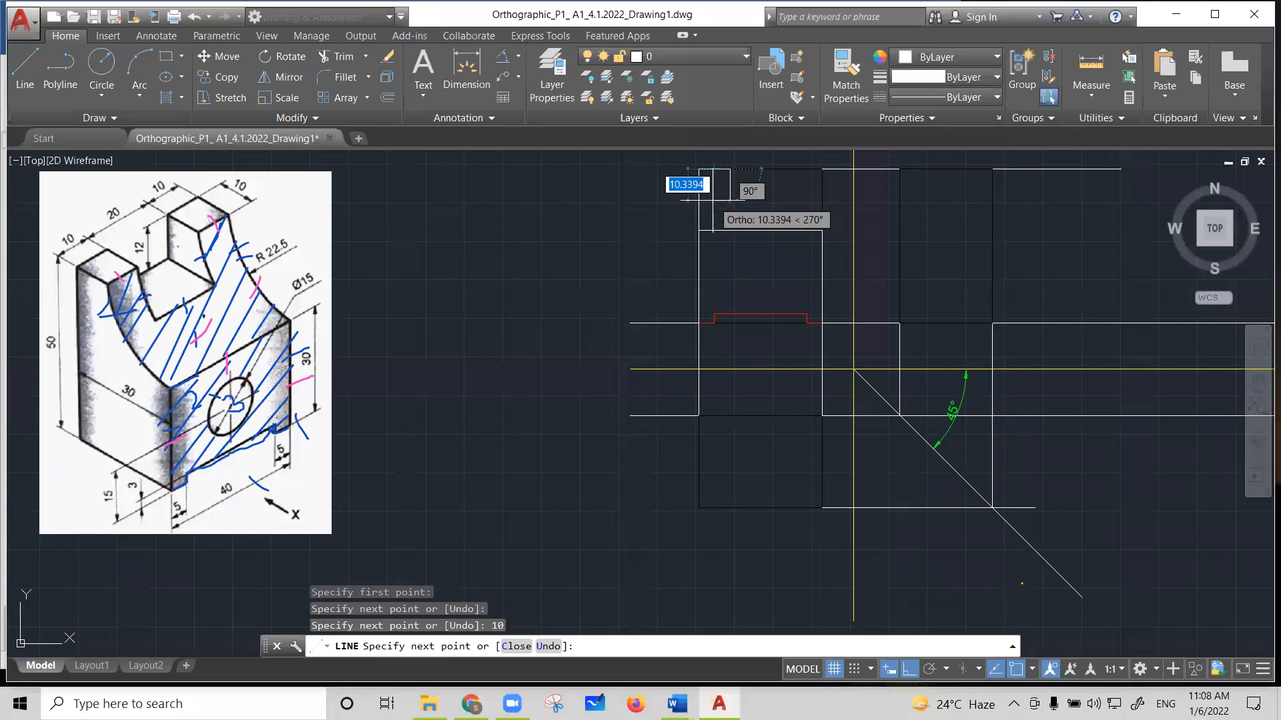
{"action": "type", "text": "12"}
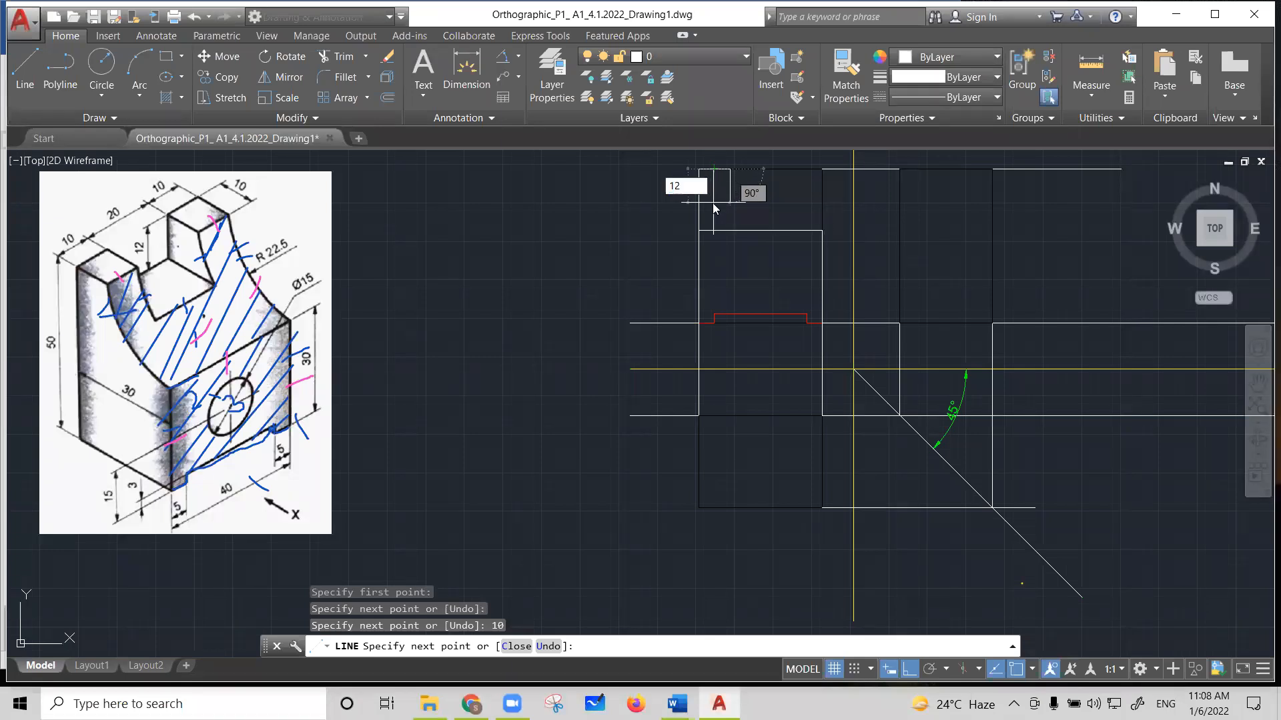
{"action": "key", "text": "Return"}
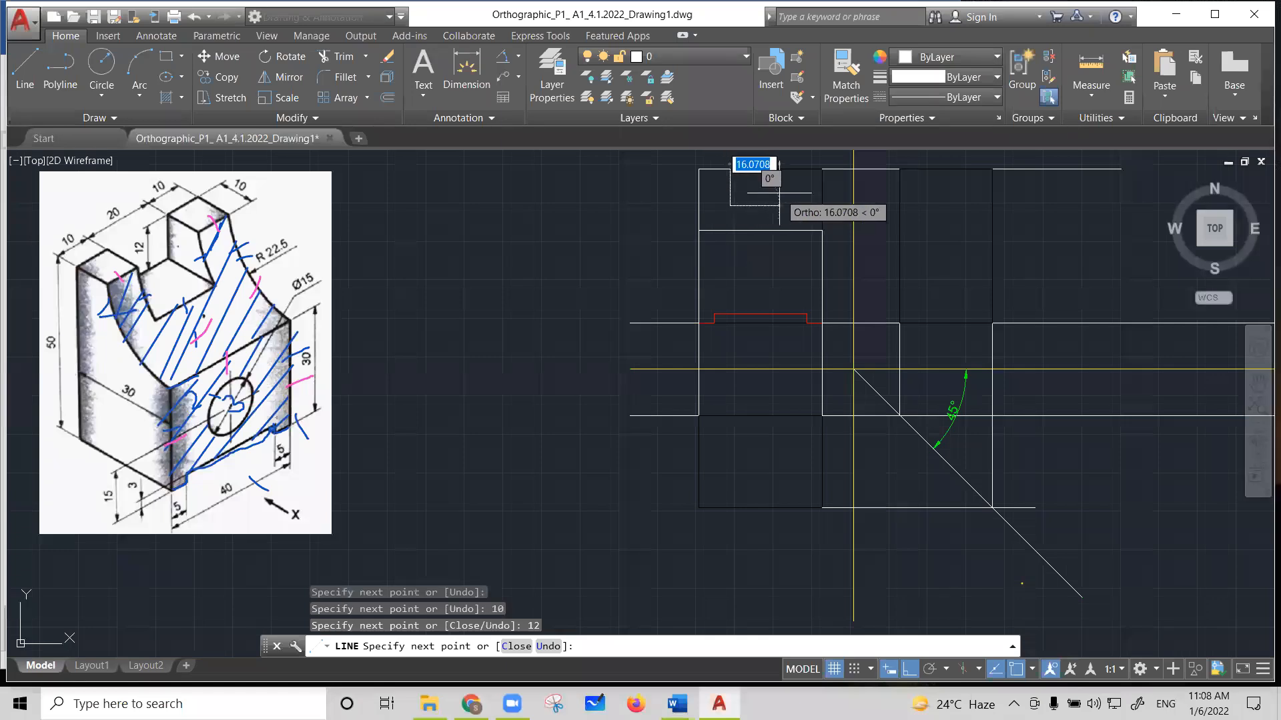
{"action": "type", "text": "20"}
{"action": "key", "text": "Return"}
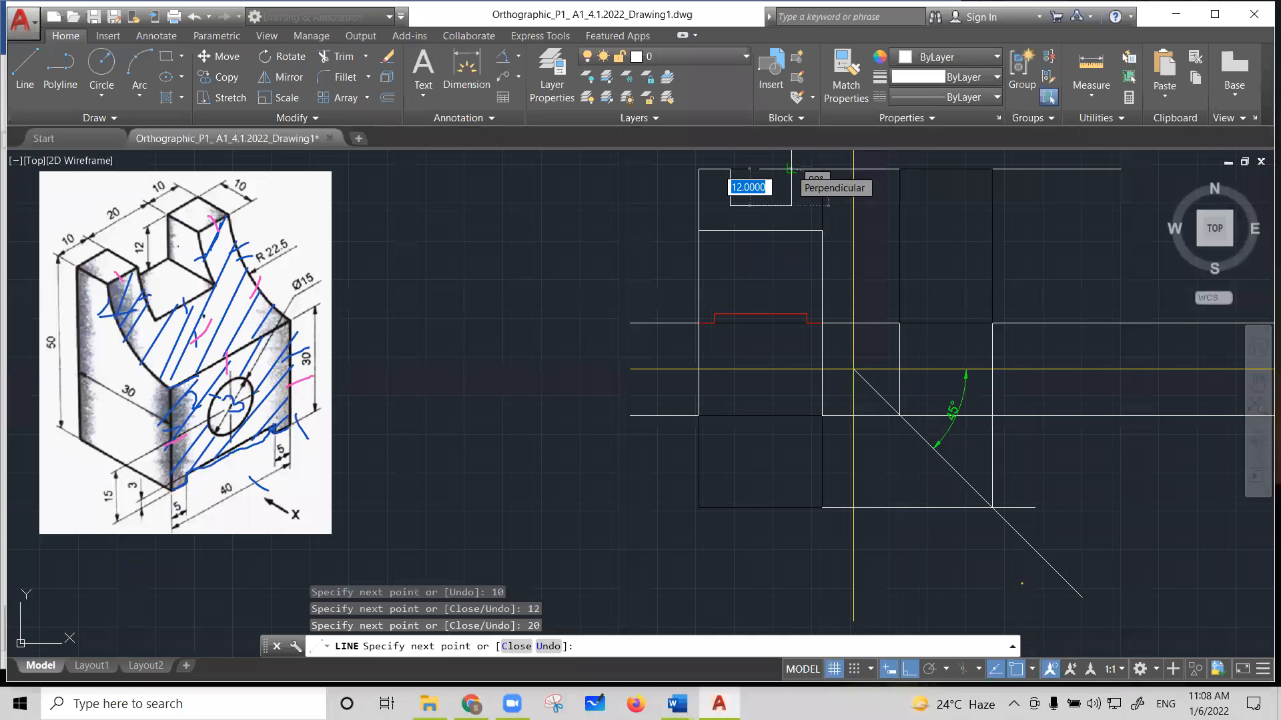
{"action": "left_click", "coordinate": [791, 169]}
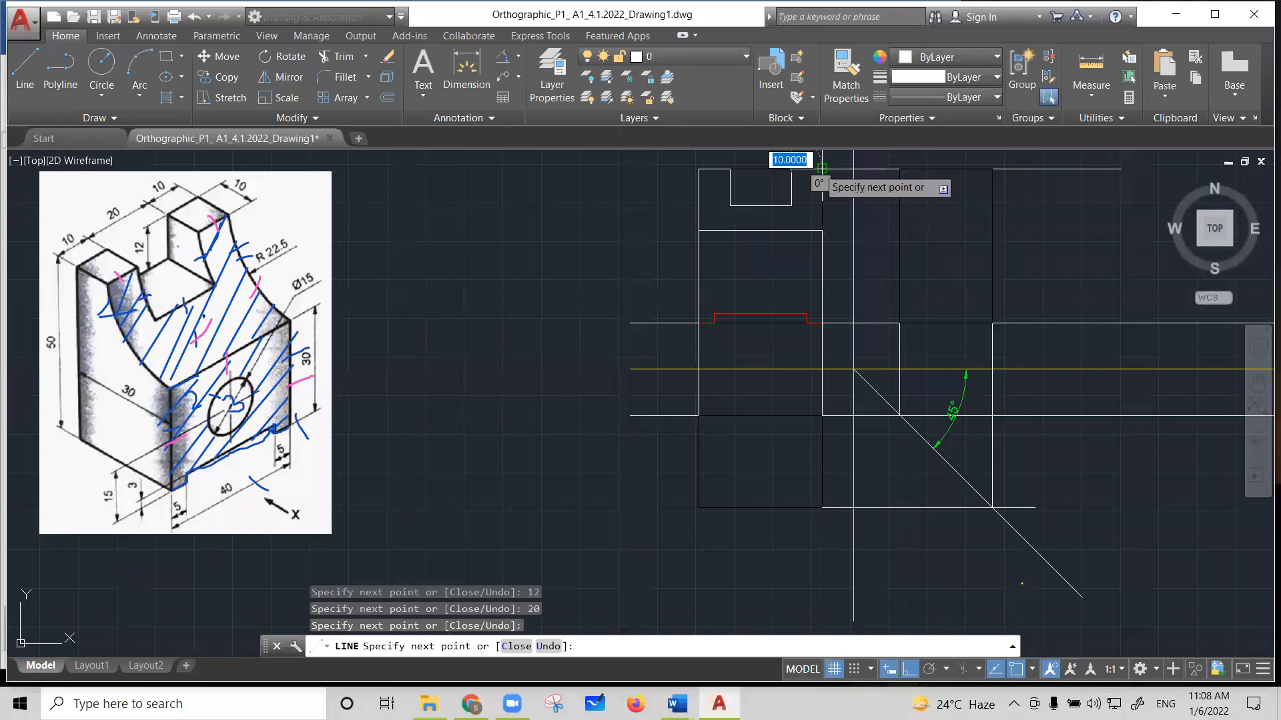
{"action": "left_click", "coordinate": [821, 169]}
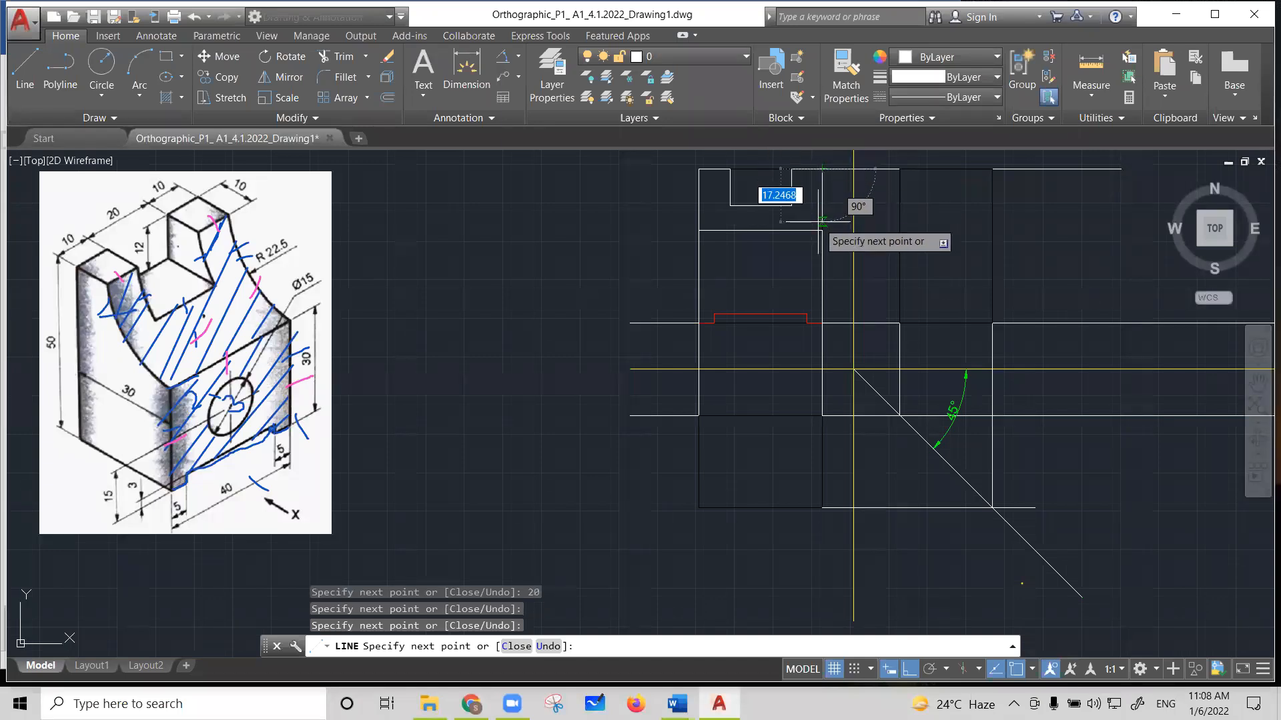
{"action": "left_click", "coordinate": [822, 230]}
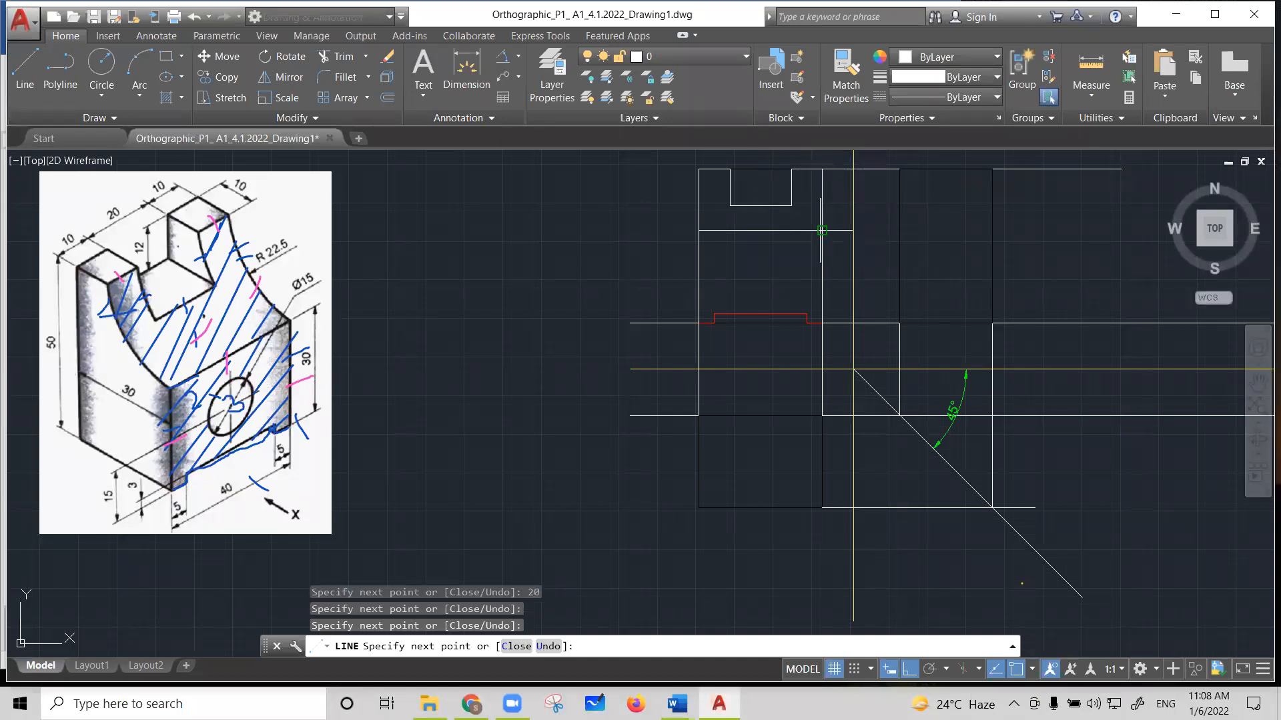
- Change the color of the front view's lower block outline and notched upper outline to Red
{"action": "key", "text": "Escape"}
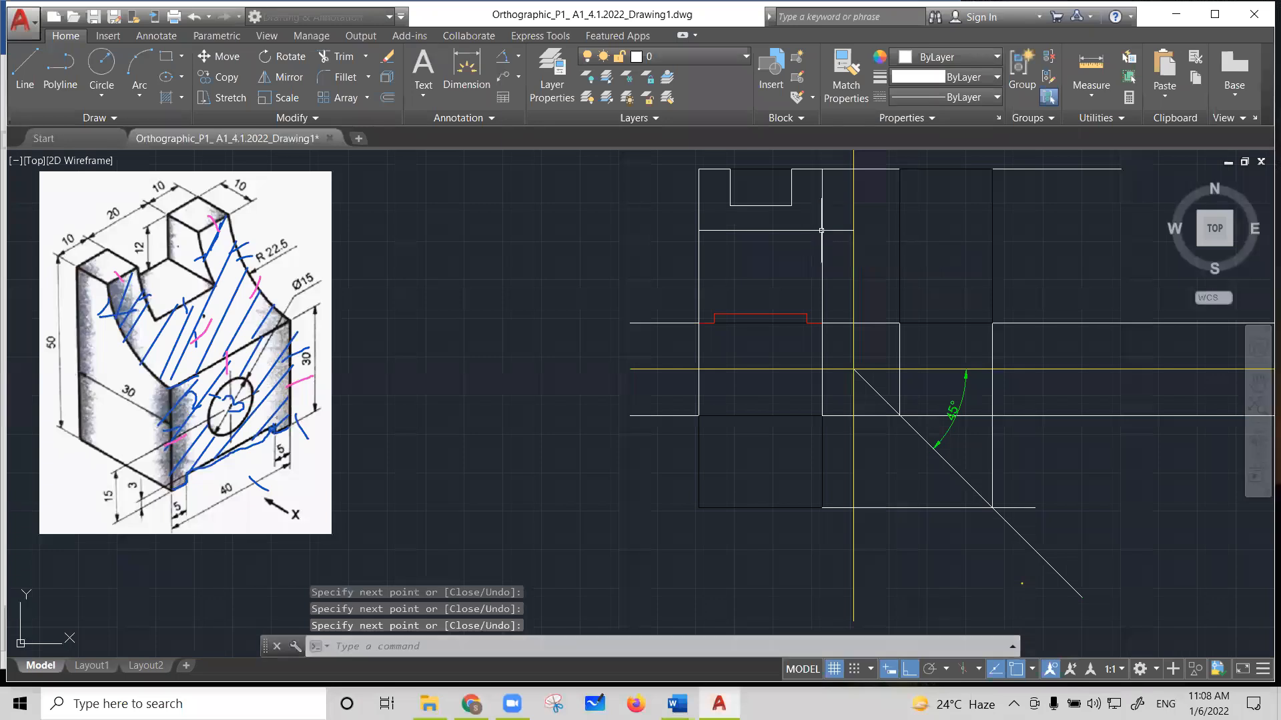
{"action": "left_click", "coordinate": [699, 276]}
{"action": "left_click", "coordinate": [760, 230]}
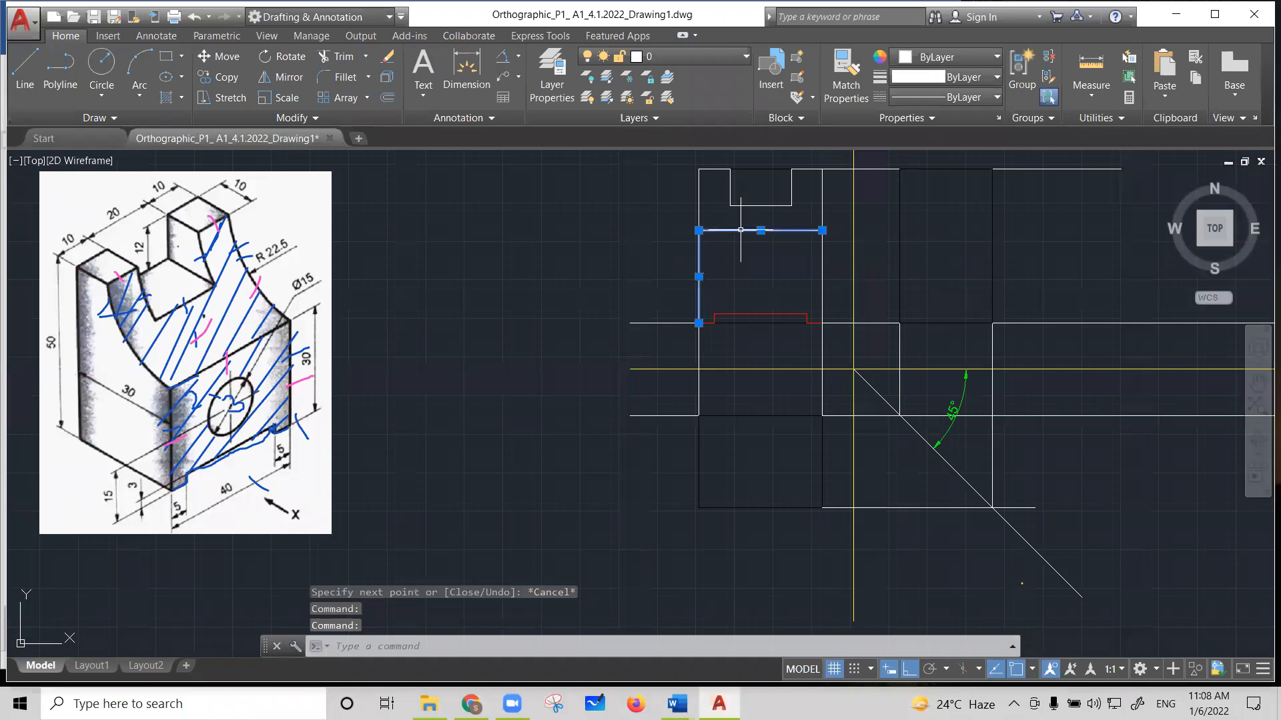
{"action": "left_click", "coordinate": [821, 275]}
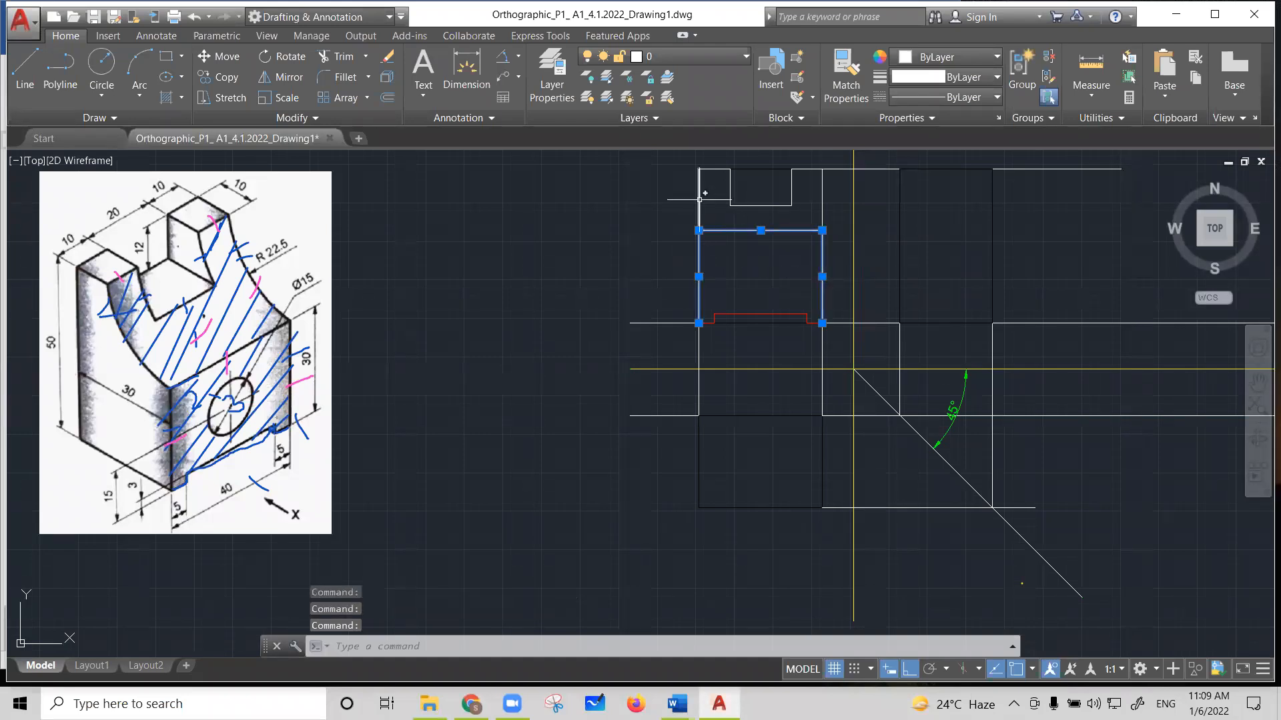
{"action": "left_click", "coordinate": [699, 198]}
{"action": "left_click", "coordinate": [712, 169]}
{"action": "left_click", "coordinate": [729, 182]}
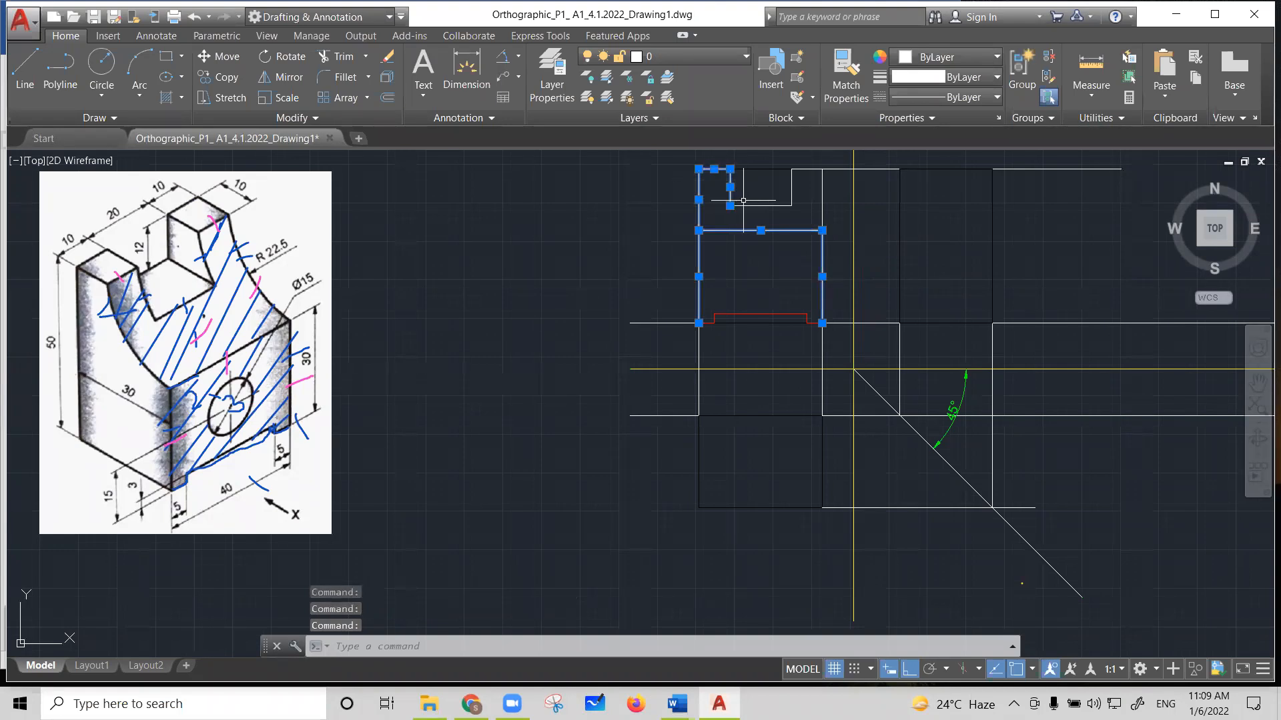
{"action": "left_click", "coordinate": [767, 204]}
{"action": "left_click", "coordinate": [792, 190]}
{"action": "left_click", "coordinate": [812, 169]}
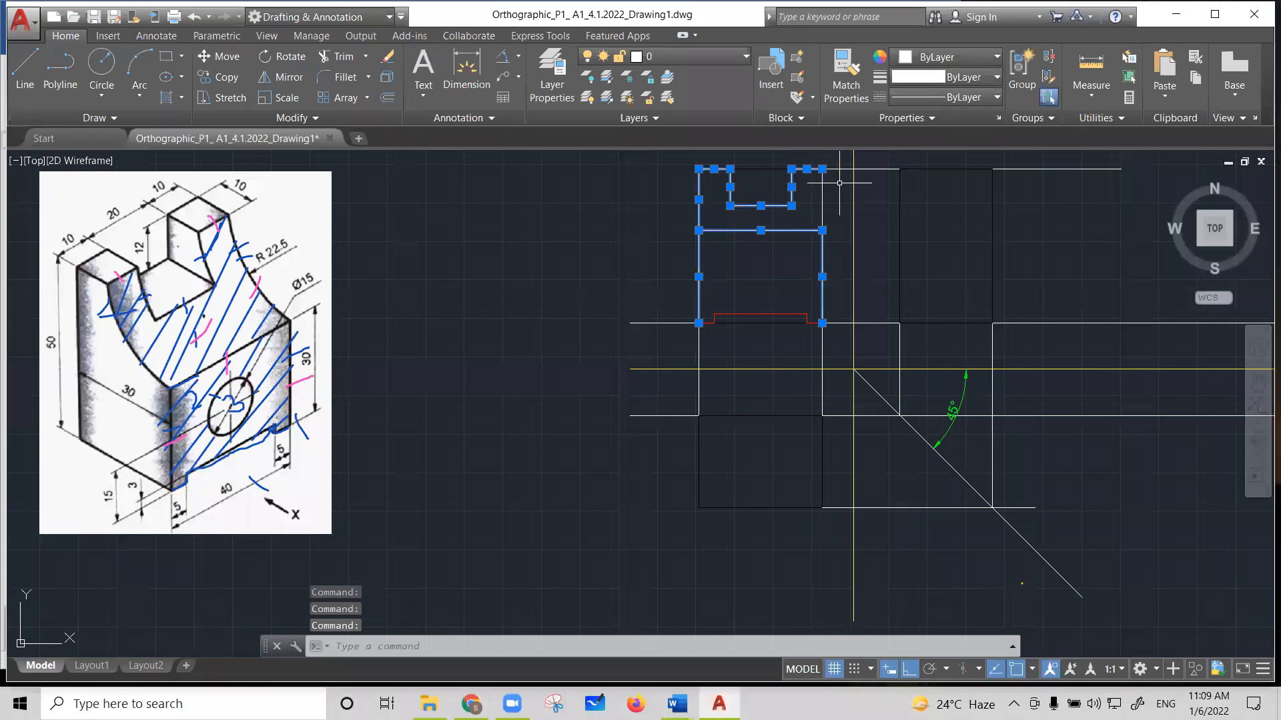
{"action": "left_click", "coordinate": [822, 199]}
{"action": "left_click", "coordinate": [997, 57]}
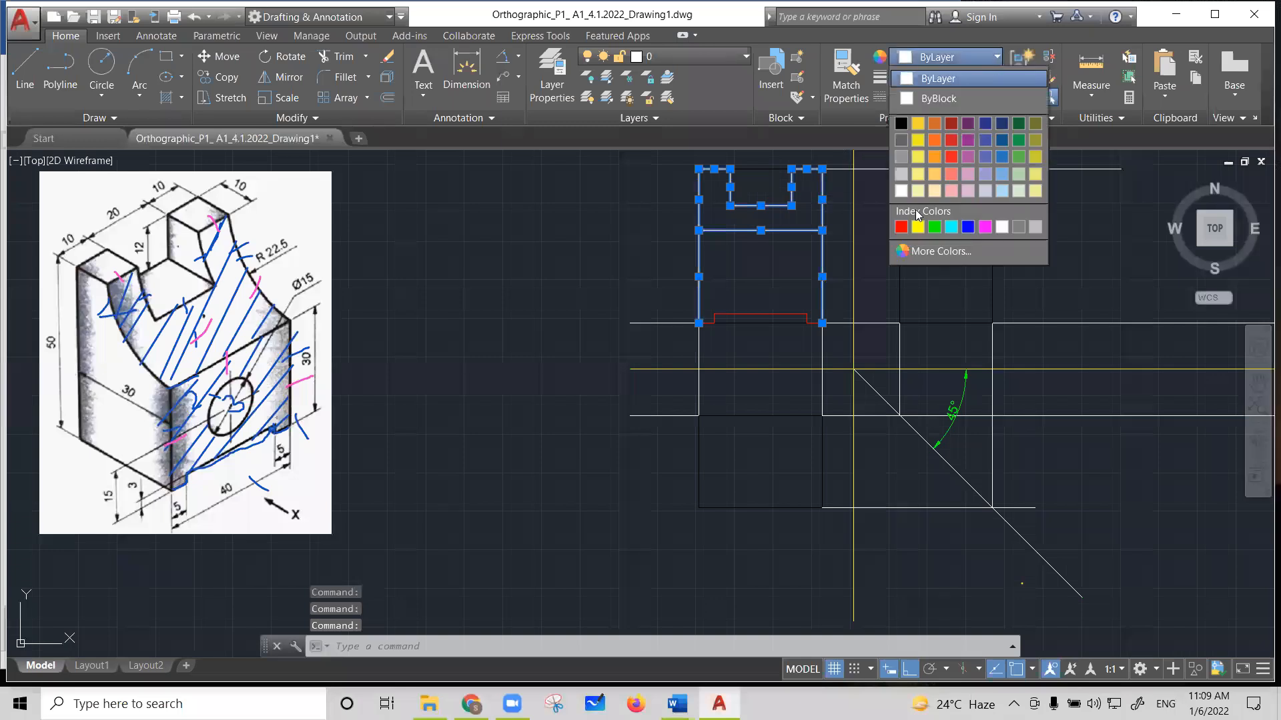
{"action": "left_click", "coordinate": [900, 227]}
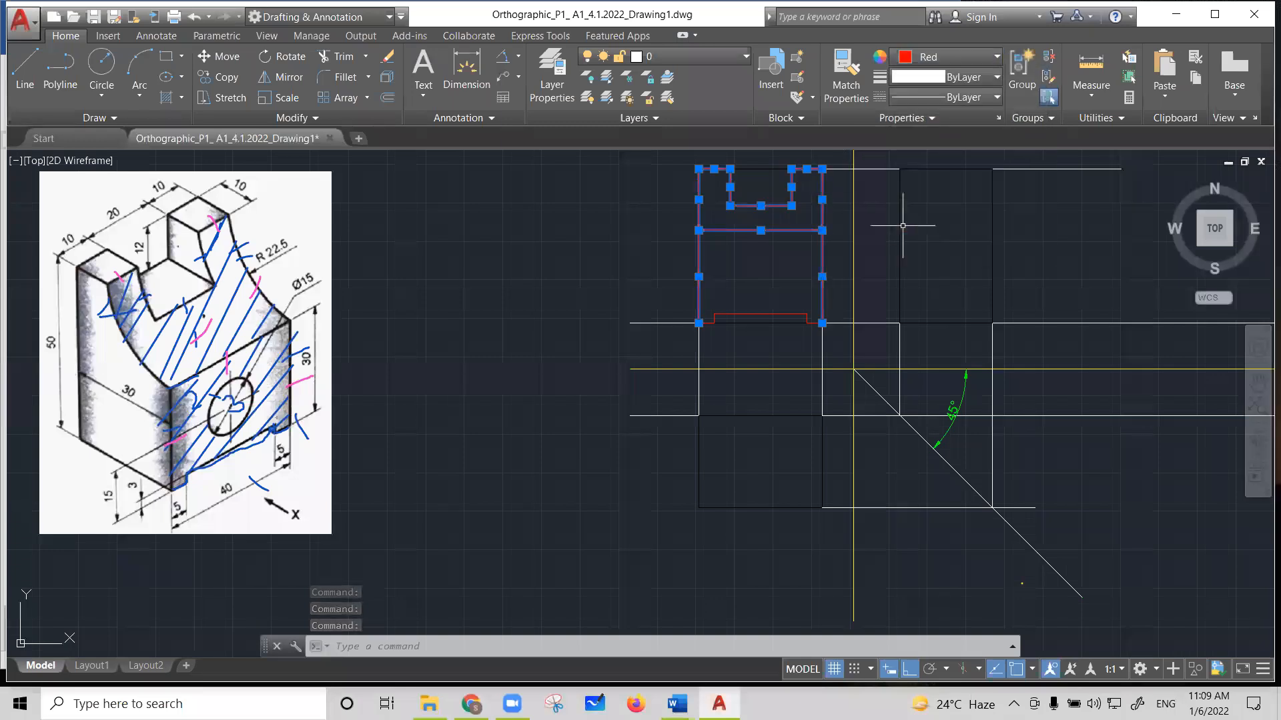
{"action": "key", "text": "Escape"}
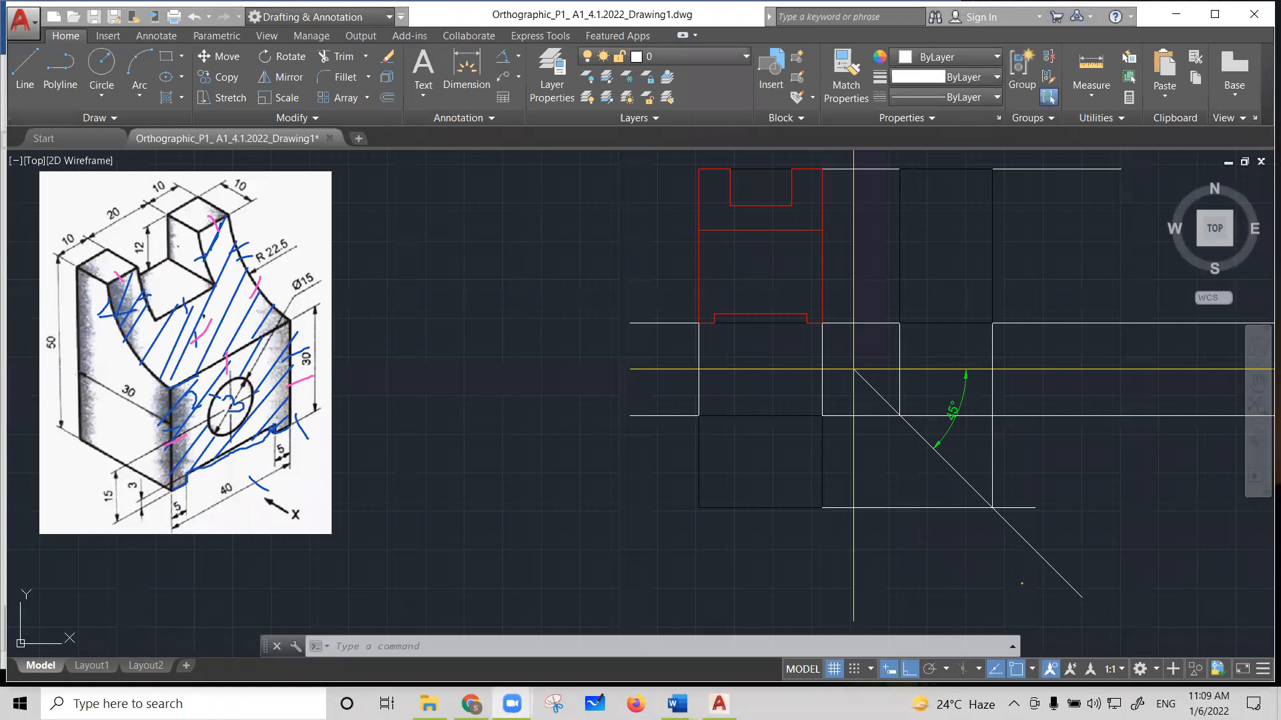
- Clear the markup from the isometric reference picture and mark the hole's vertical centre line with a pink stroke
{"action": "left_click", "coordinate": [851, 144]}
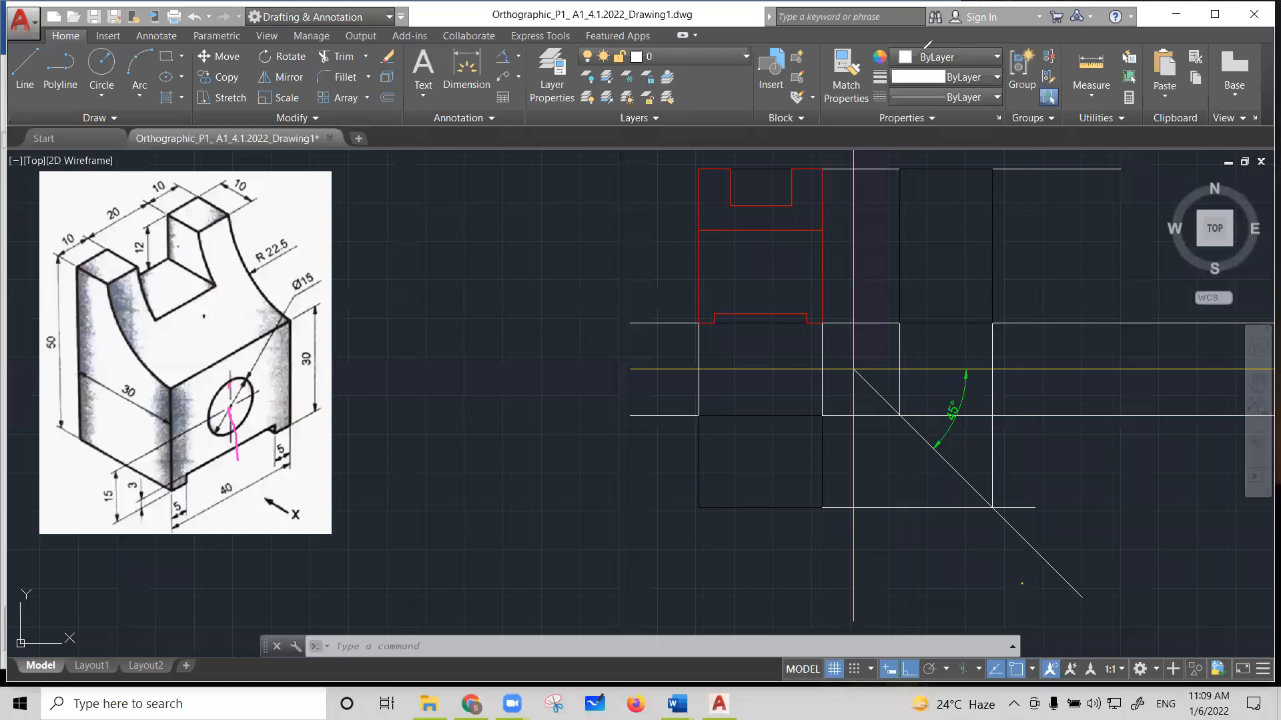
{"action": "left_click", "coordinate": [24, 68]}
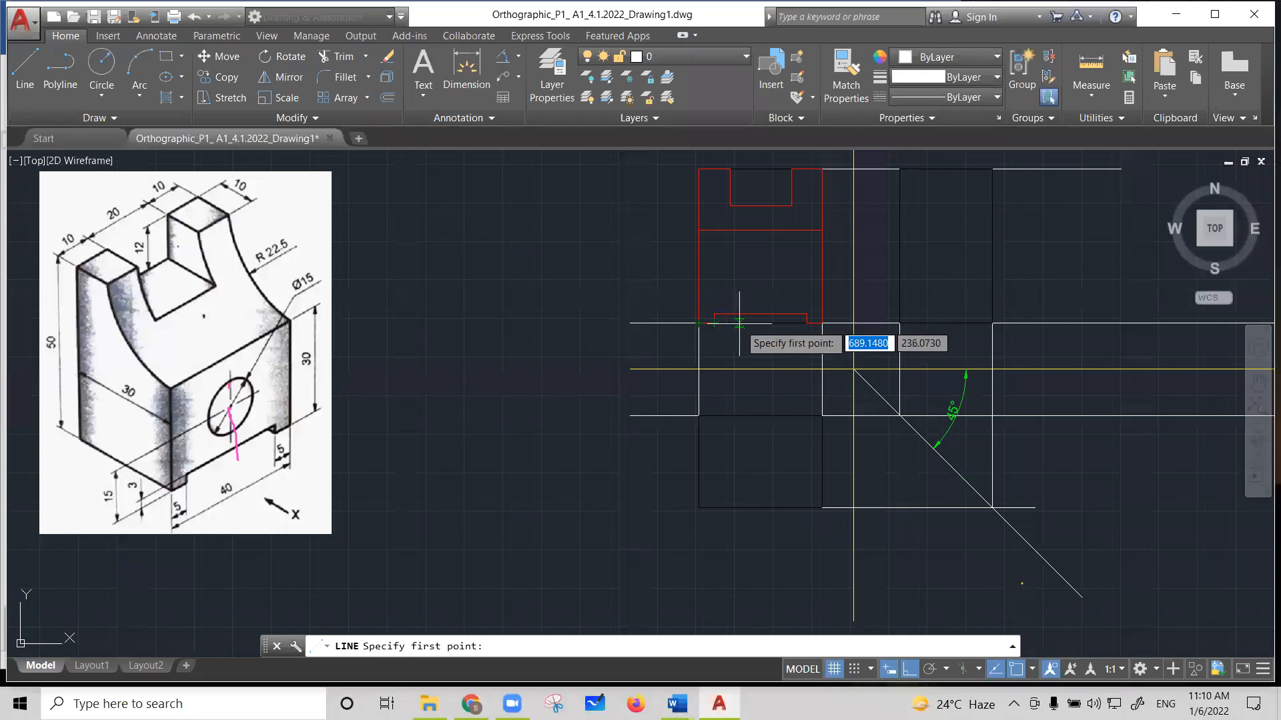
{"action": "type", "text": "20"}
{"action": "key", "text": "Return"}
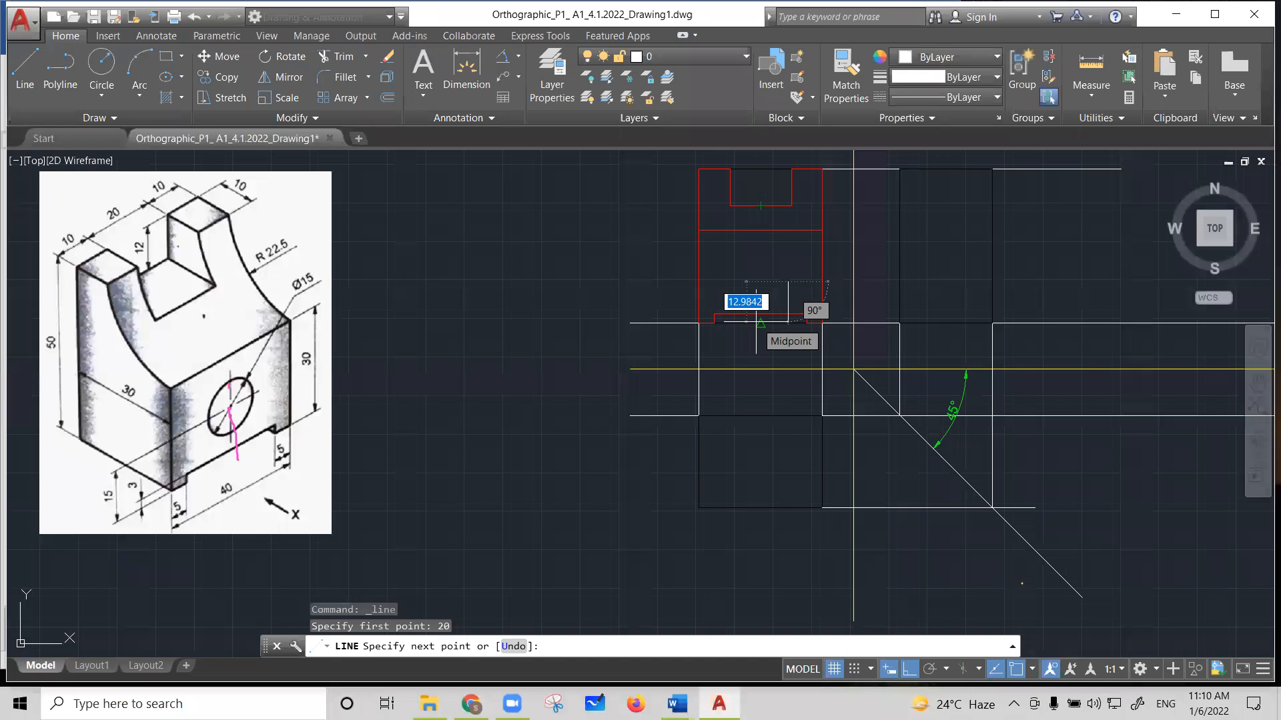
{"action": "key", "text": "Escape"}
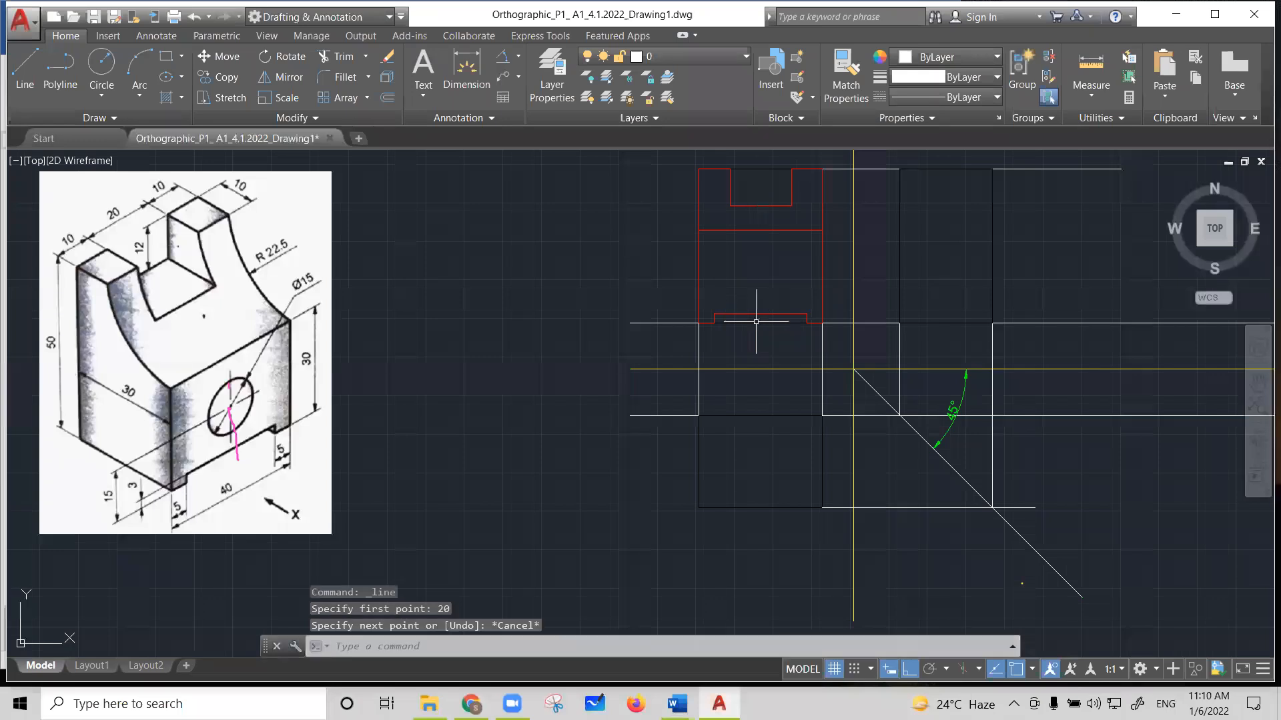
{"action": "left_click", "coordinate": [27, 75]}
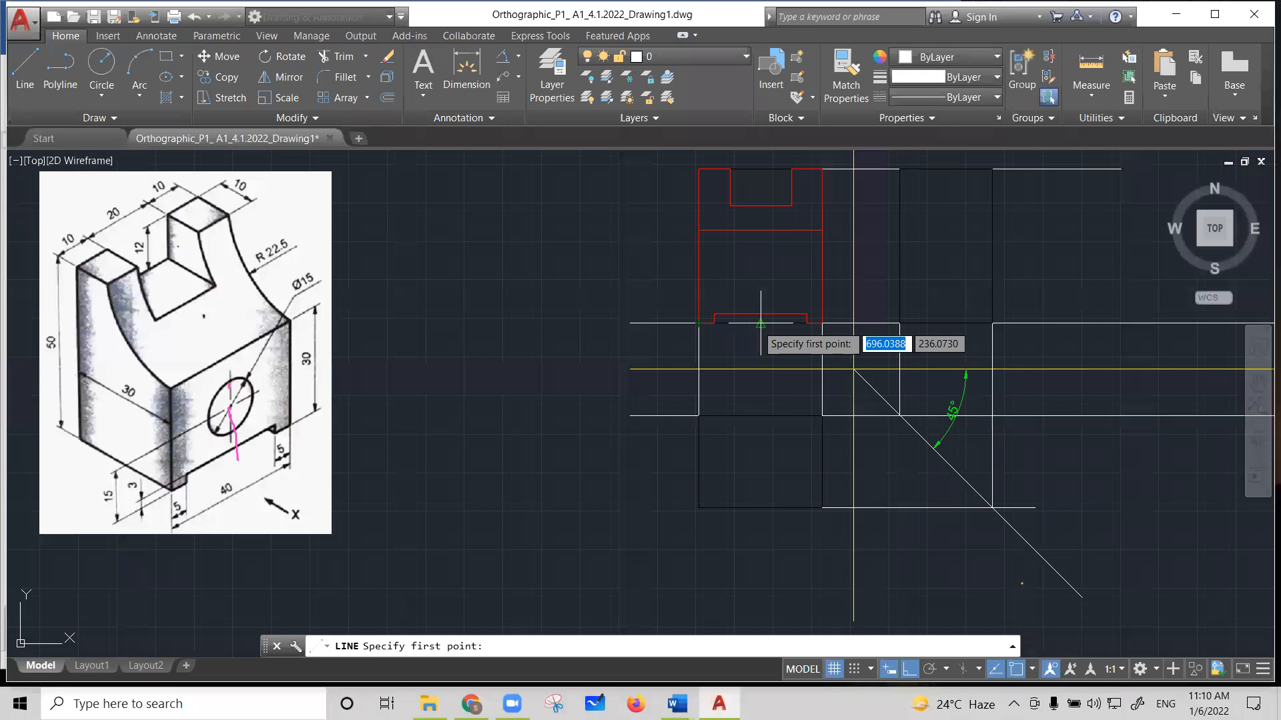
{"action": "type", "text": "20"}
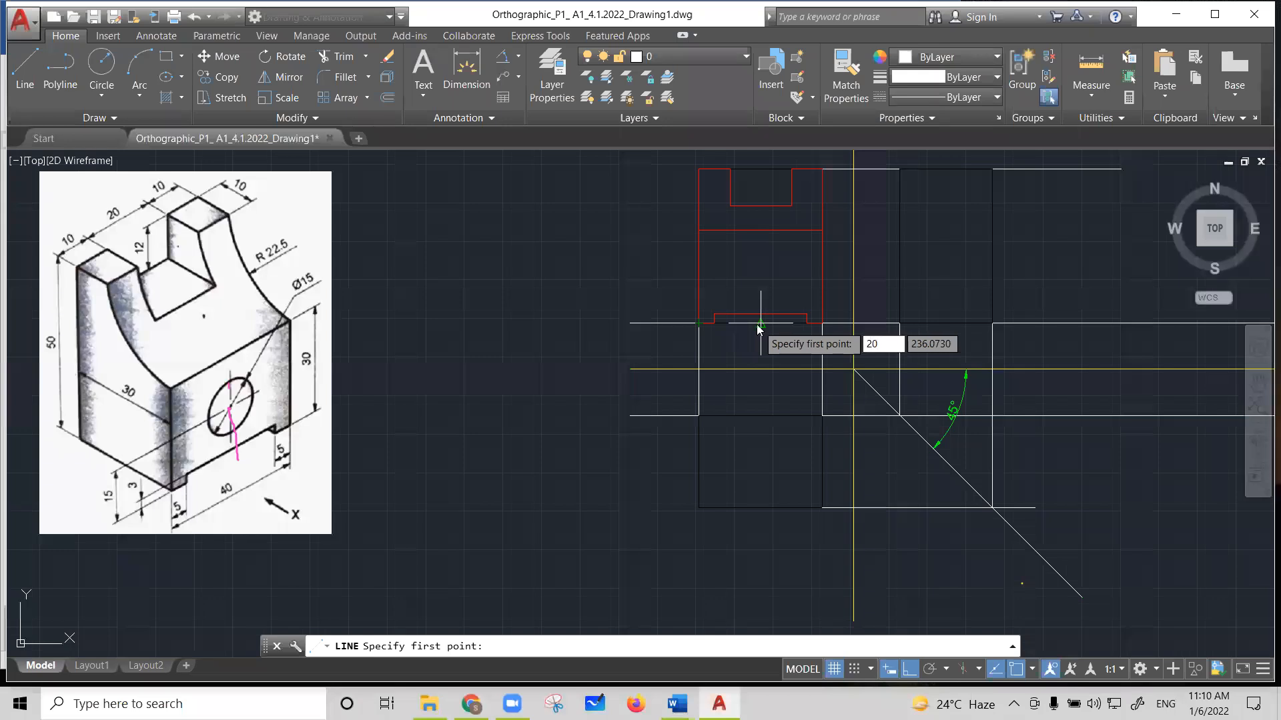
{"action": "key", "text": "Return"}
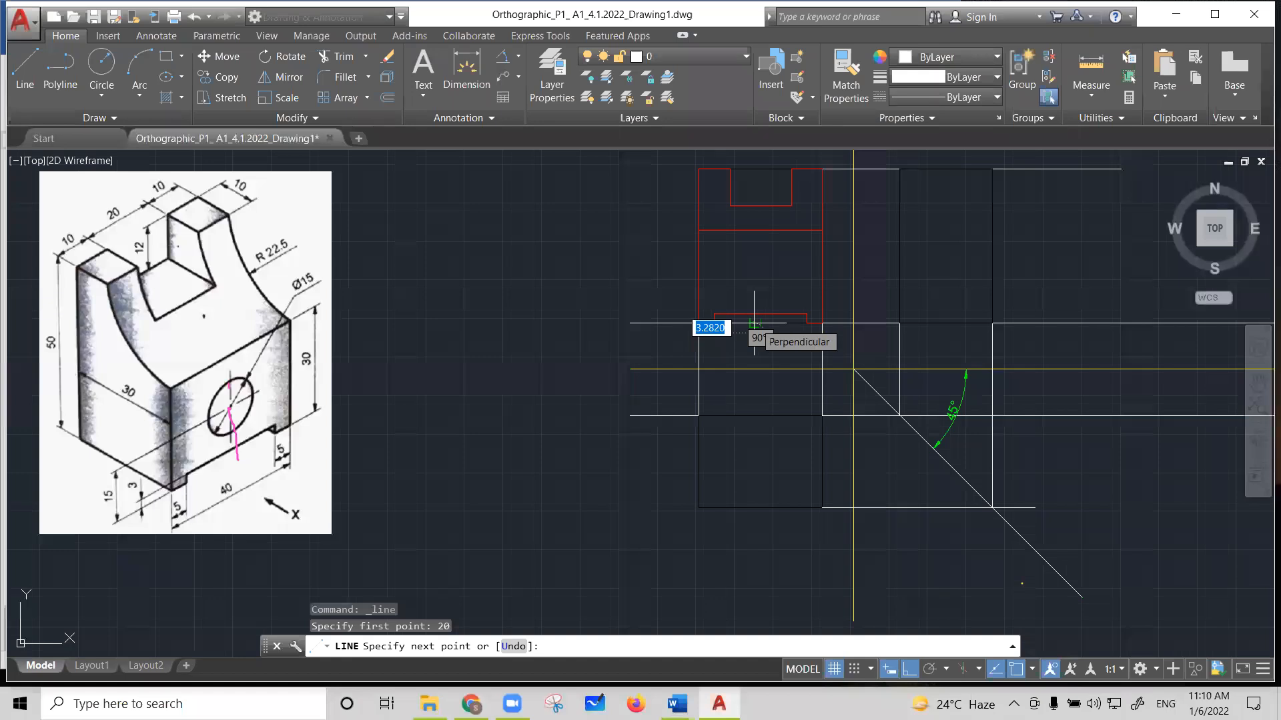
{"action": "key", "text": "Escape"}
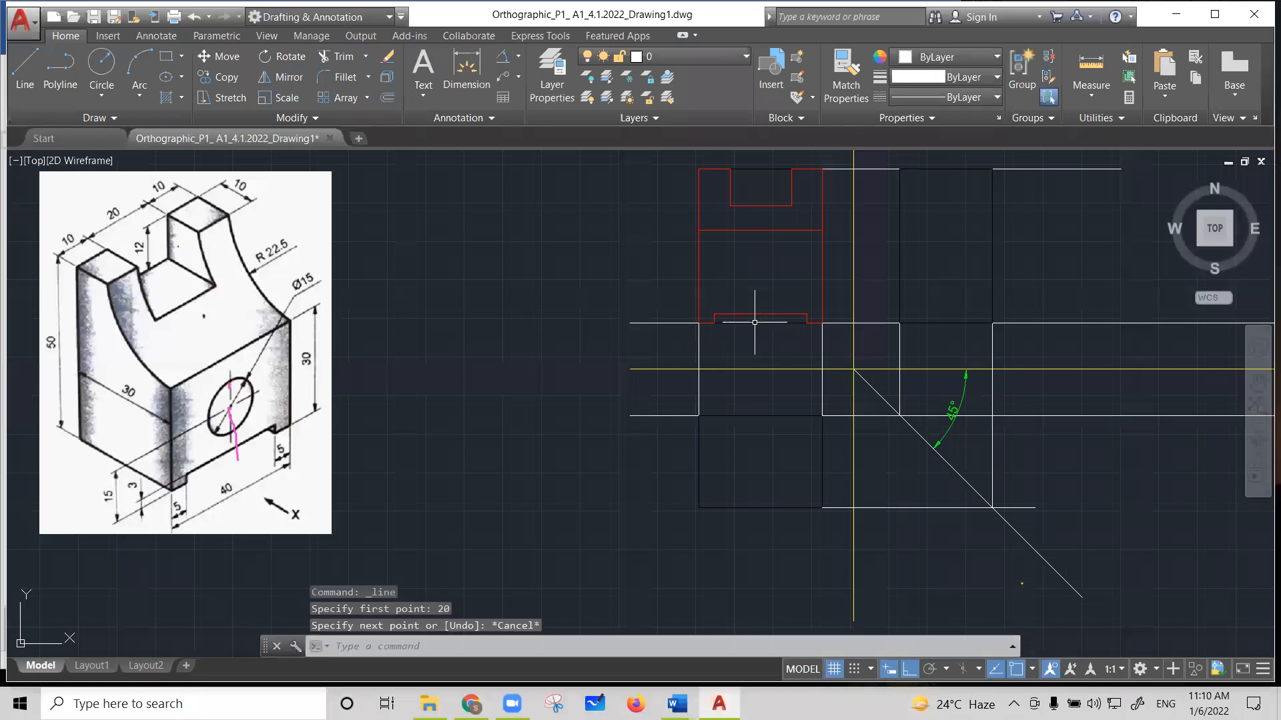
- Draw a line 20 along the front view's base from its bottom-left corner, continuing vertically past the top edge as the hole's centre line
{"action": "left_click", "coordinate": [24, 81]}
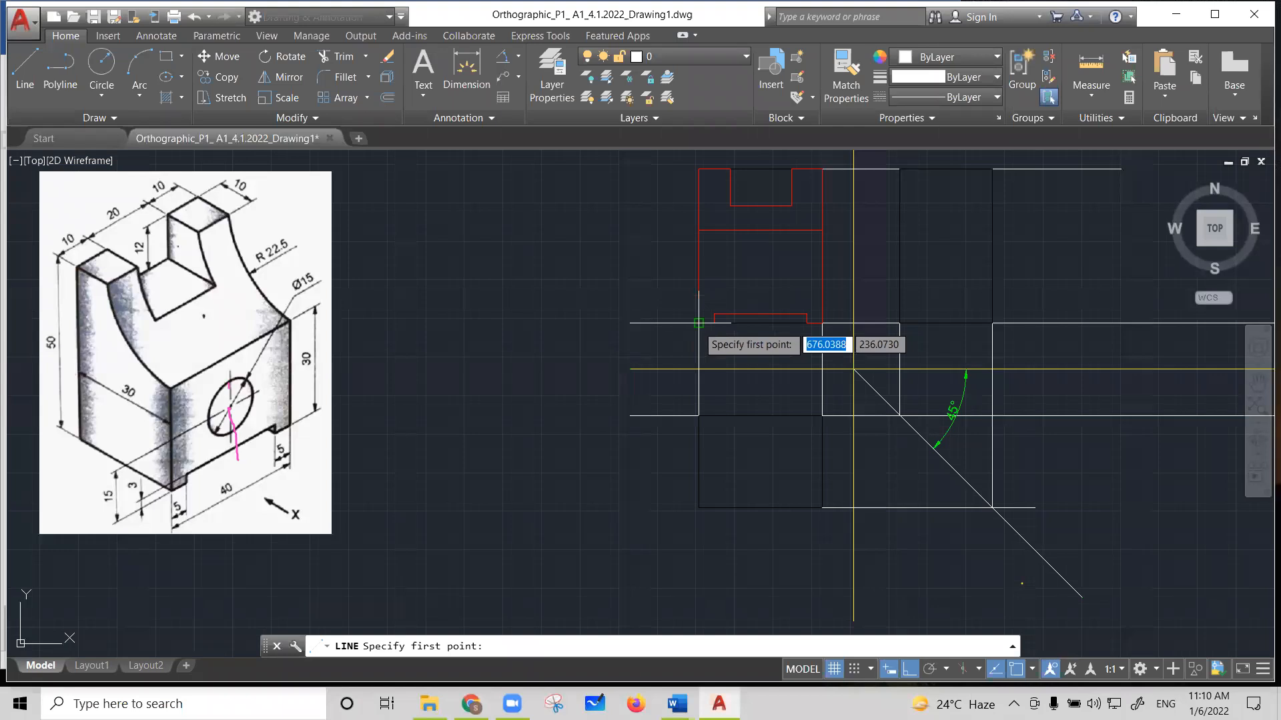
{"action": "left_click", "coordinate": [699, 323]}
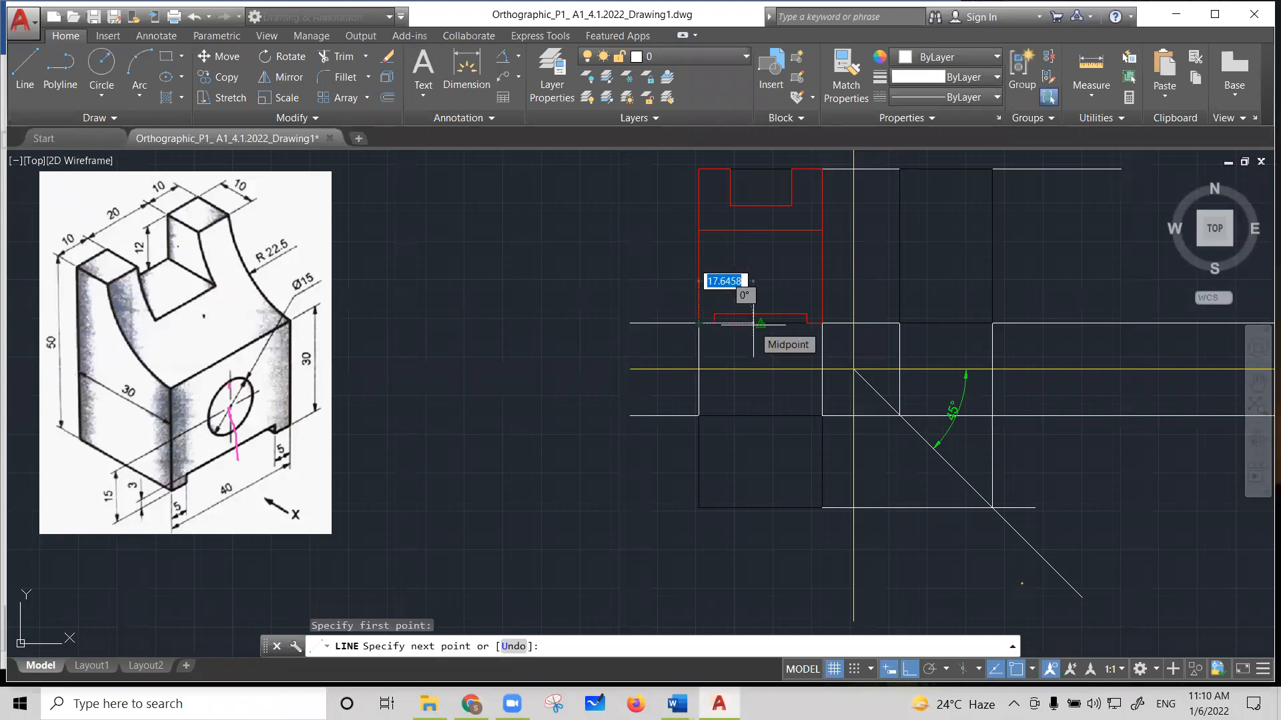
{"action": "type", "text": "20"}
{"action": "key", "text": "Return"}
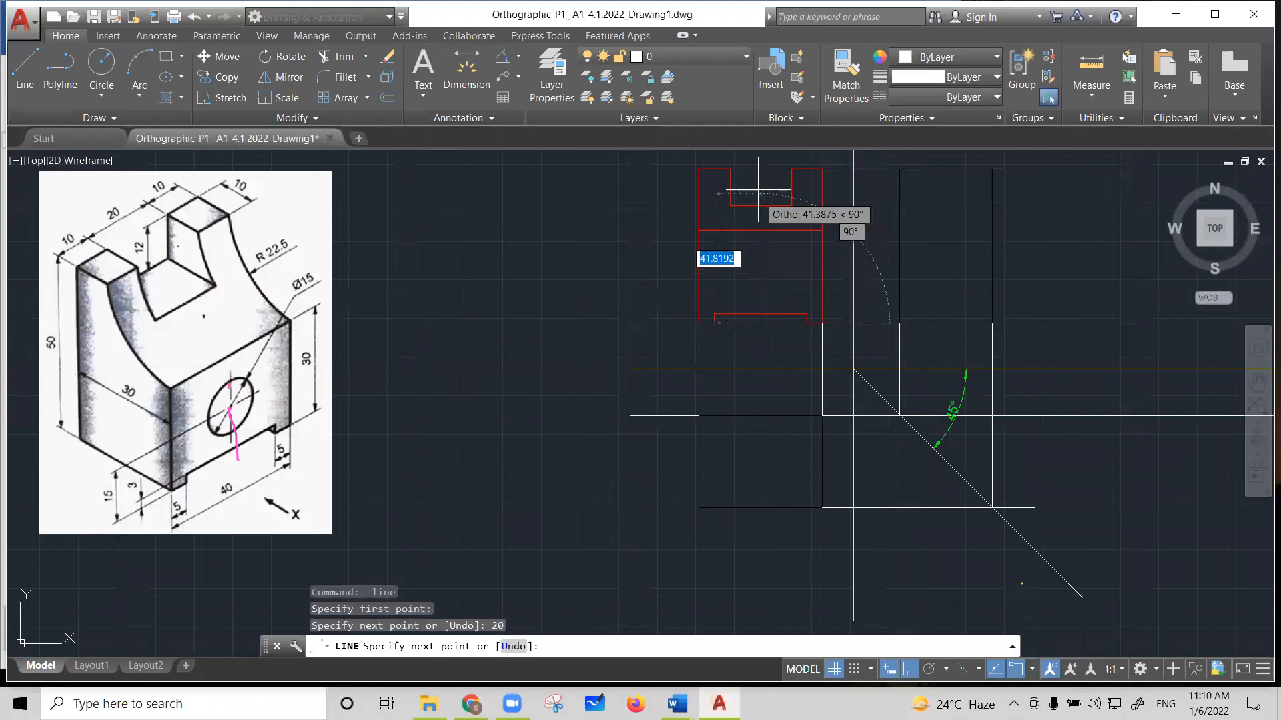
{"action": "left_click", "coordinate": [760, 154]}
{"action": "key", "text": "Escape"}
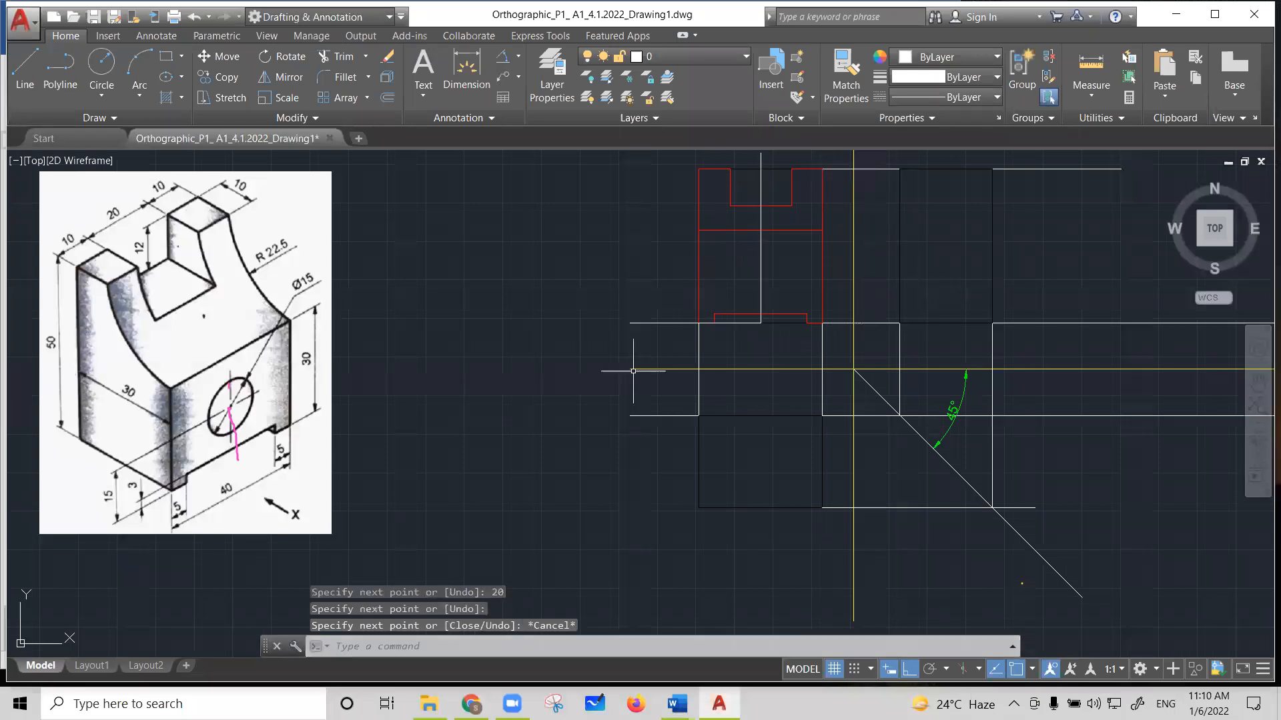
- Draw the hole's horizontal centre line 15 above the midpoint of the front view's base, extending past both side edges
{"action": "left_click", "coordinate": [25, 67]}
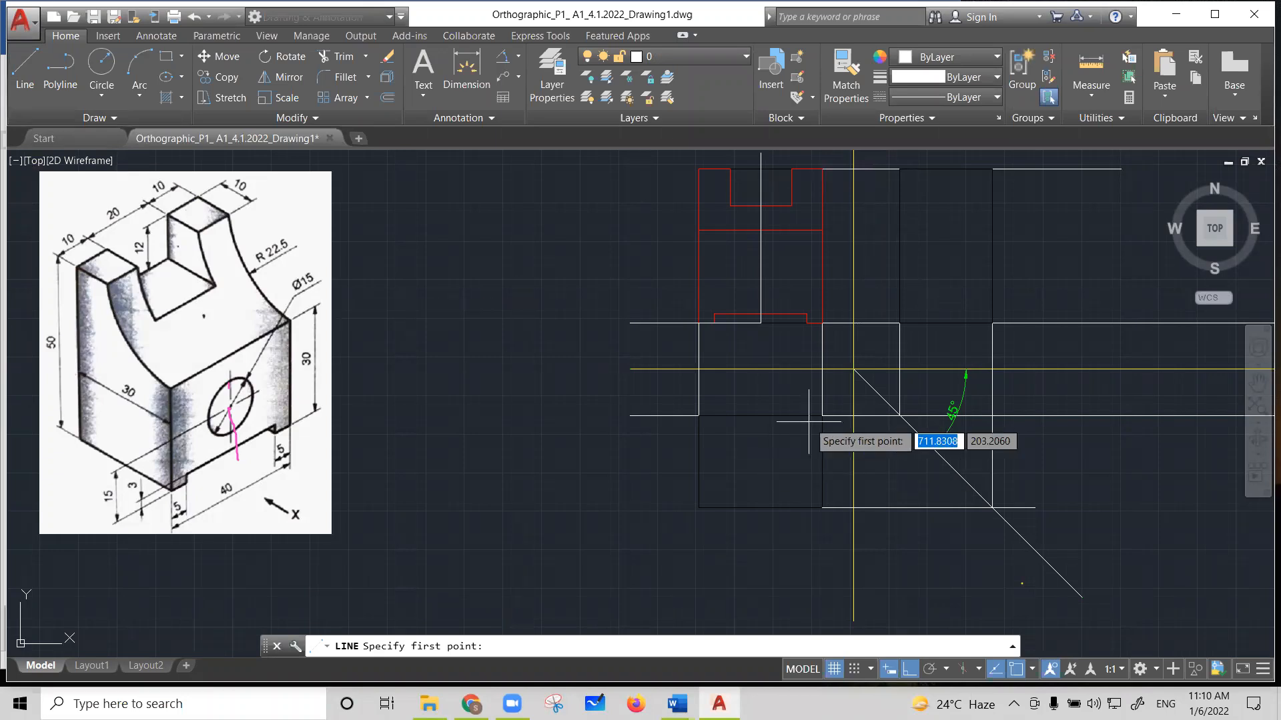
{"action": "left_click", "coordinate": [762, 324]}
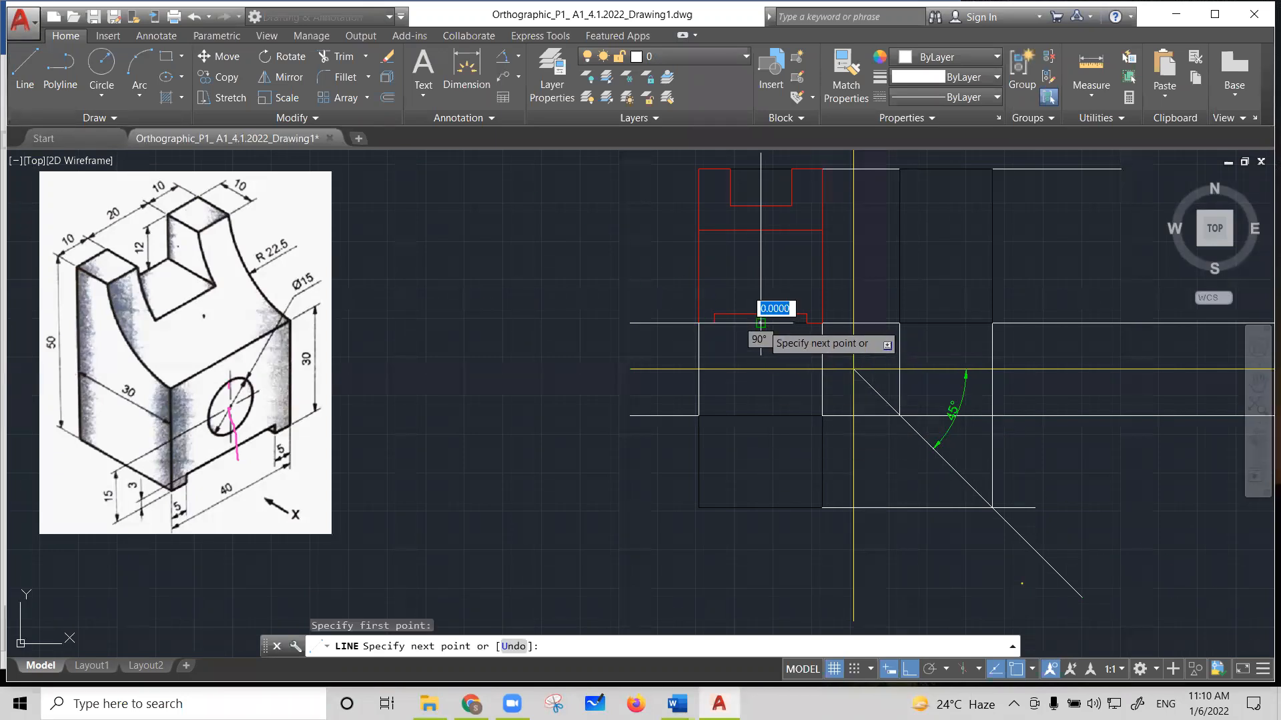
{"action": "type", "text": "15"}
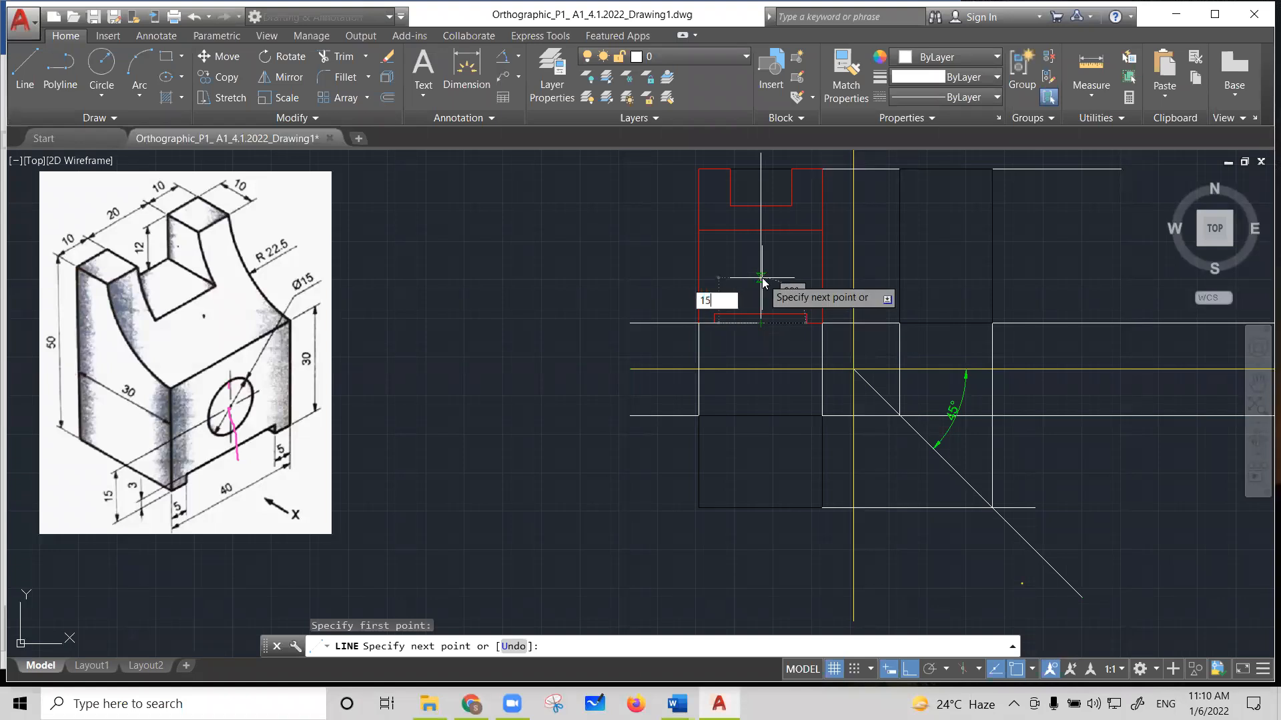
{"action": "key", "text": "Return"}
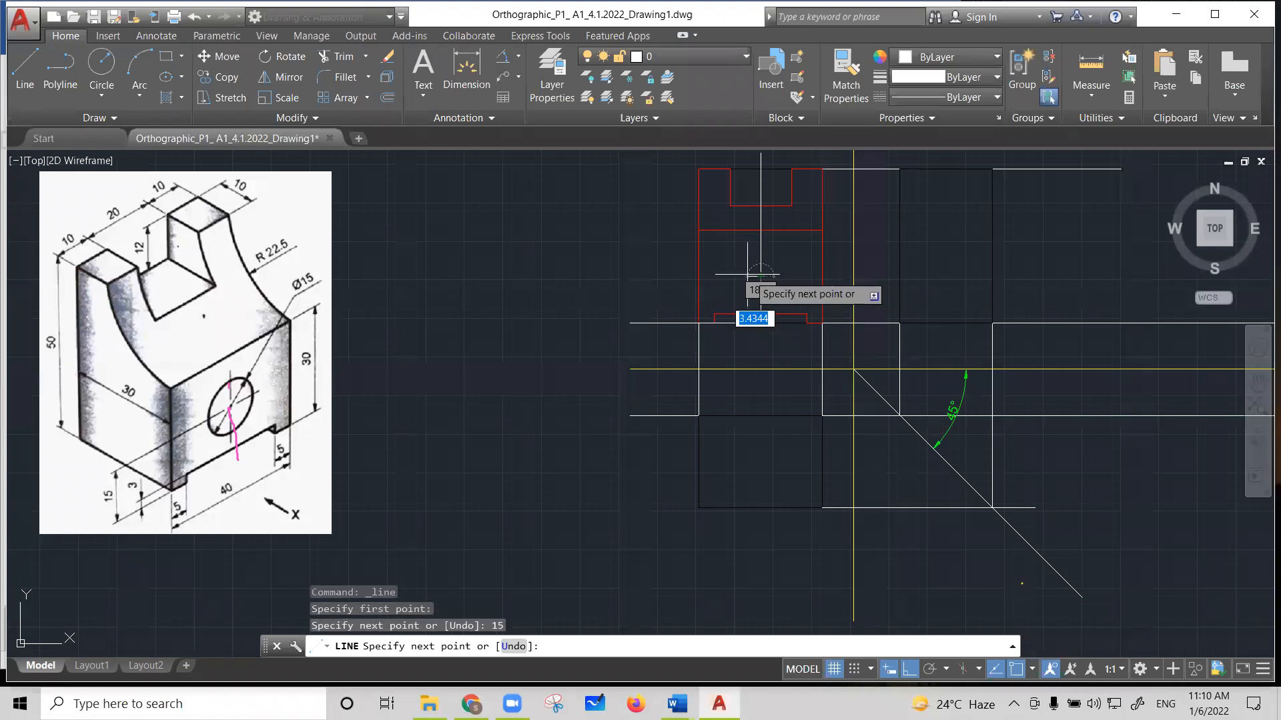
{"action": "left_click", "coordinate": [671, 276]}
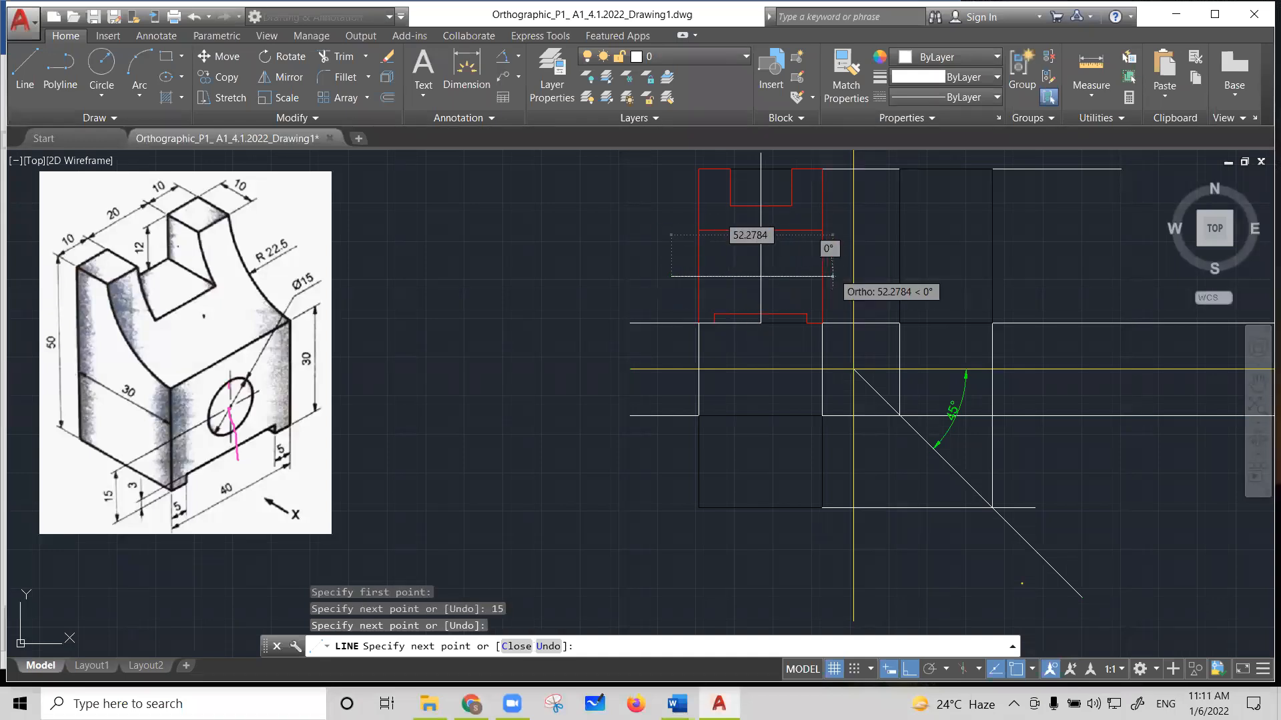
{"action": "key", "text": "Escape"}
{"action": "key", "text": "space"}
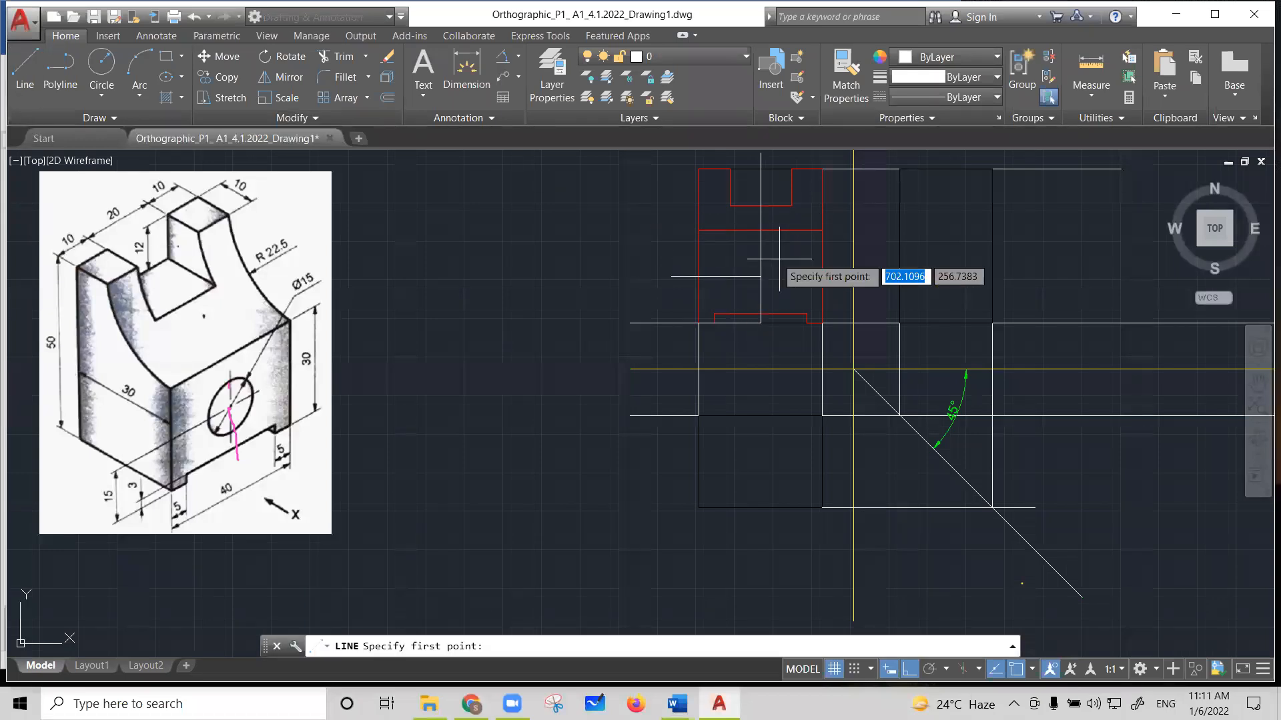
{"action": "left_click", "coordinate": [761, 276]}
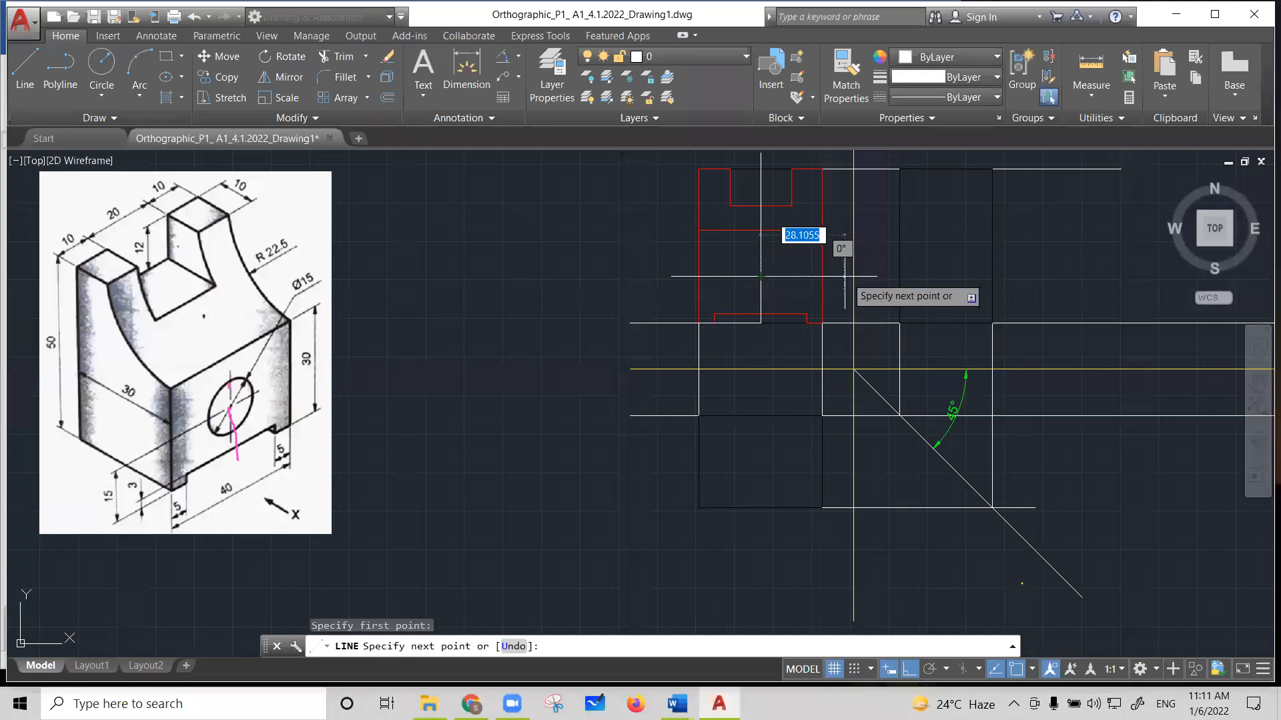
{"action": "key", "text": "Escape"}
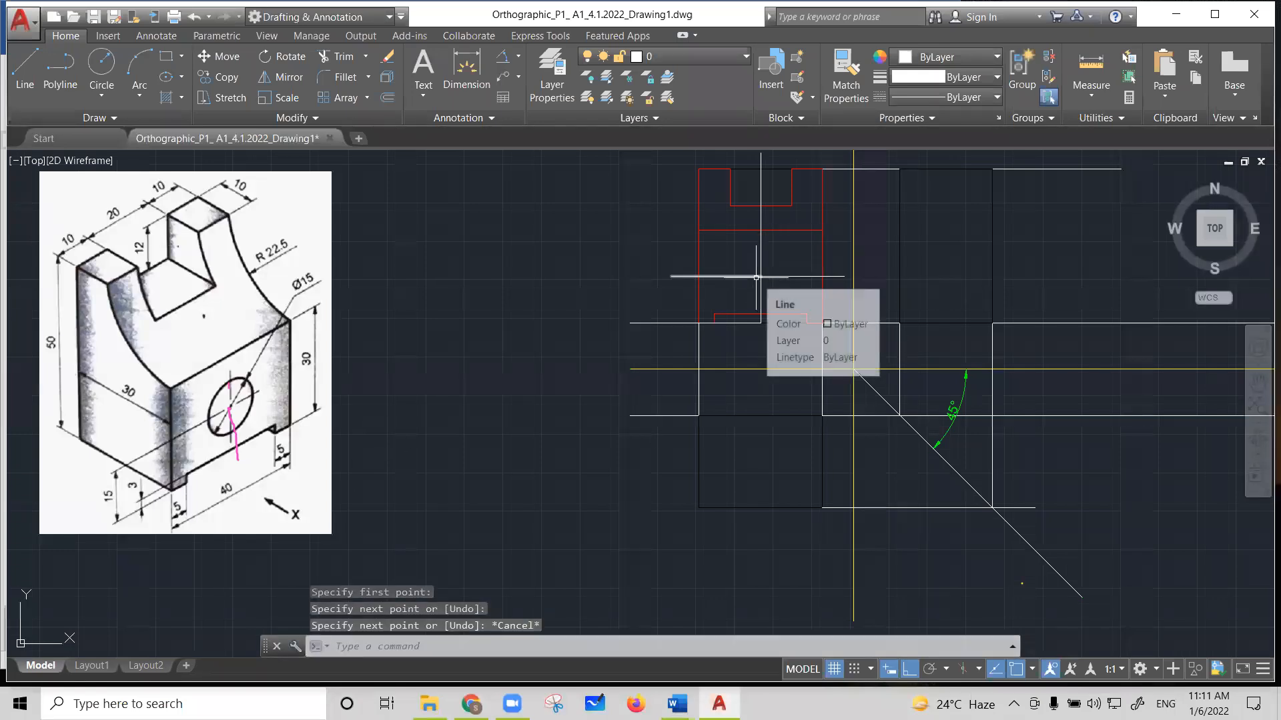
- Erase the 20-long construction line on the front view's base and draw a circle of radius 7.5 at the centre lines' intersection
{"action": "left_click", "coordinate": [731, 323]}
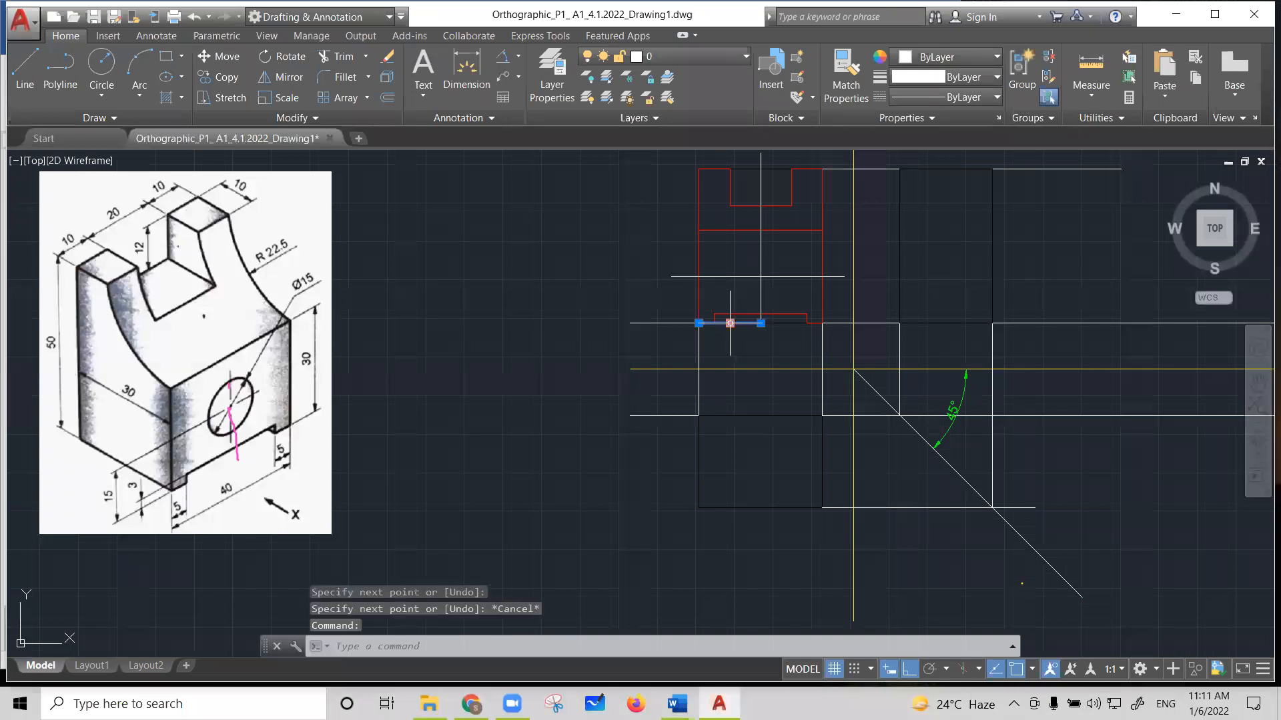
{"action": "key", "text": "Delete"}
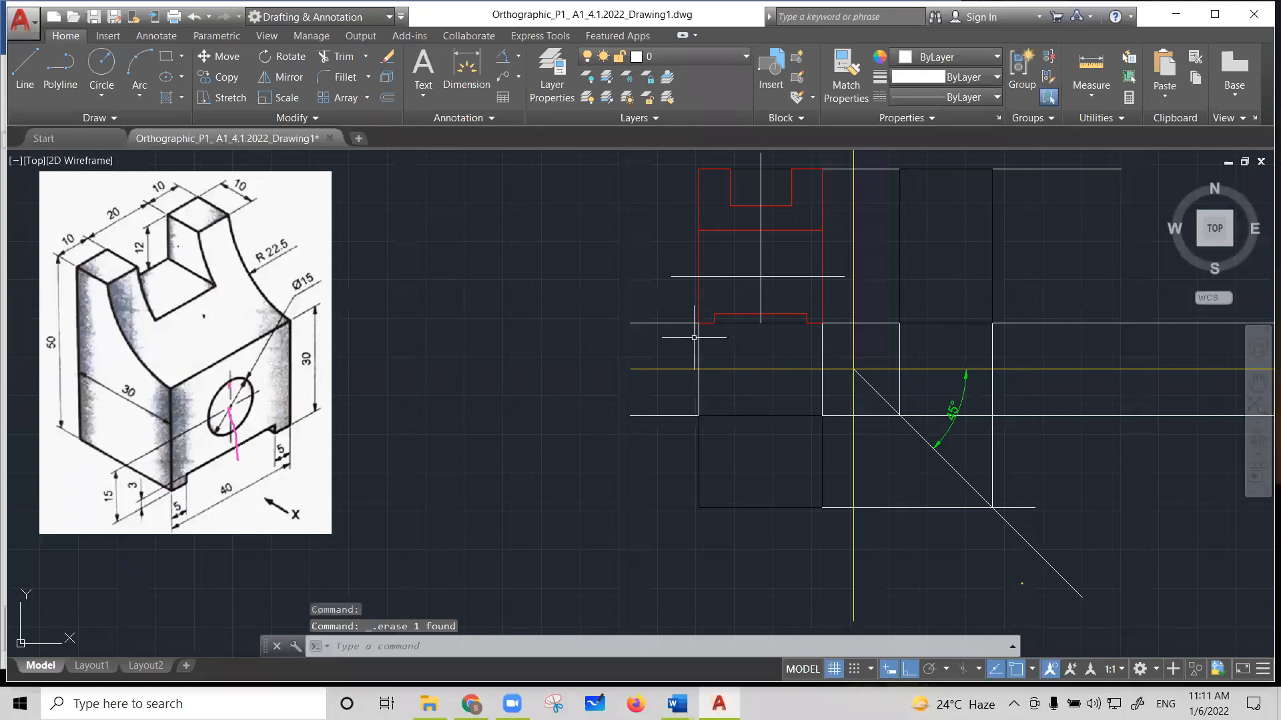
{"action": "left_click", "coordinate": [101, 65]}
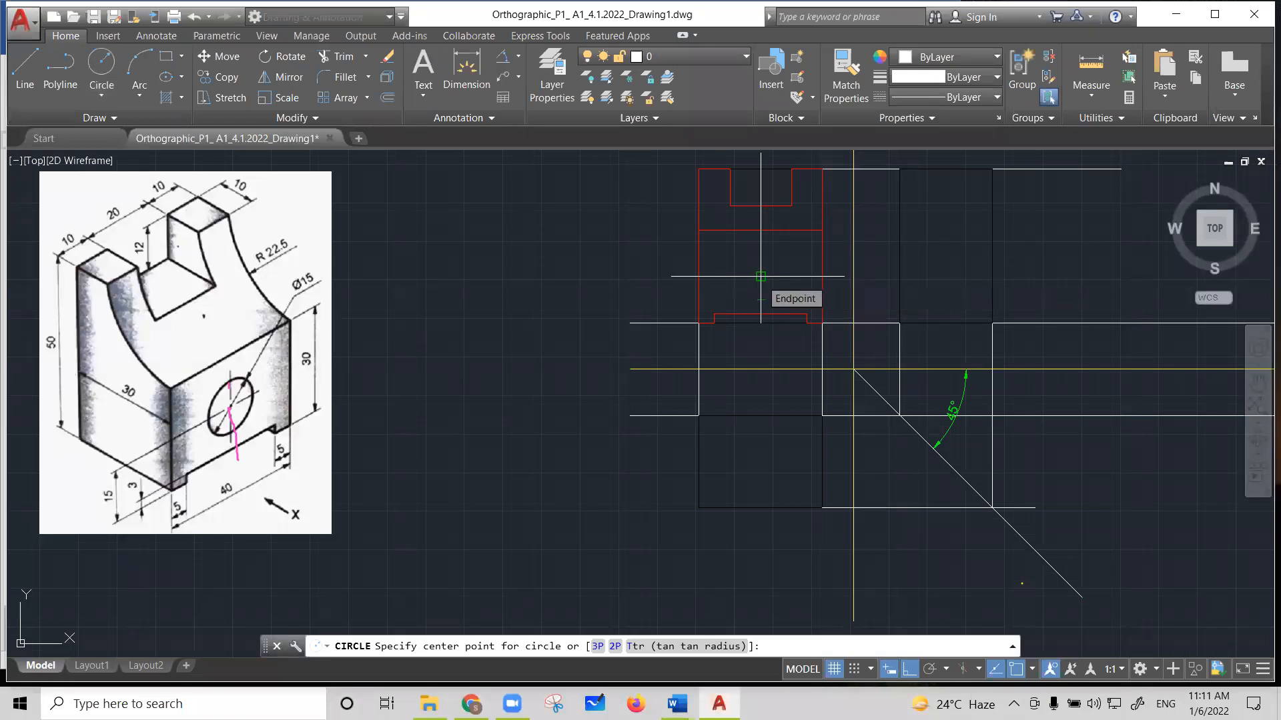
{"action": "left_click", "coordinate": [760, 276]}
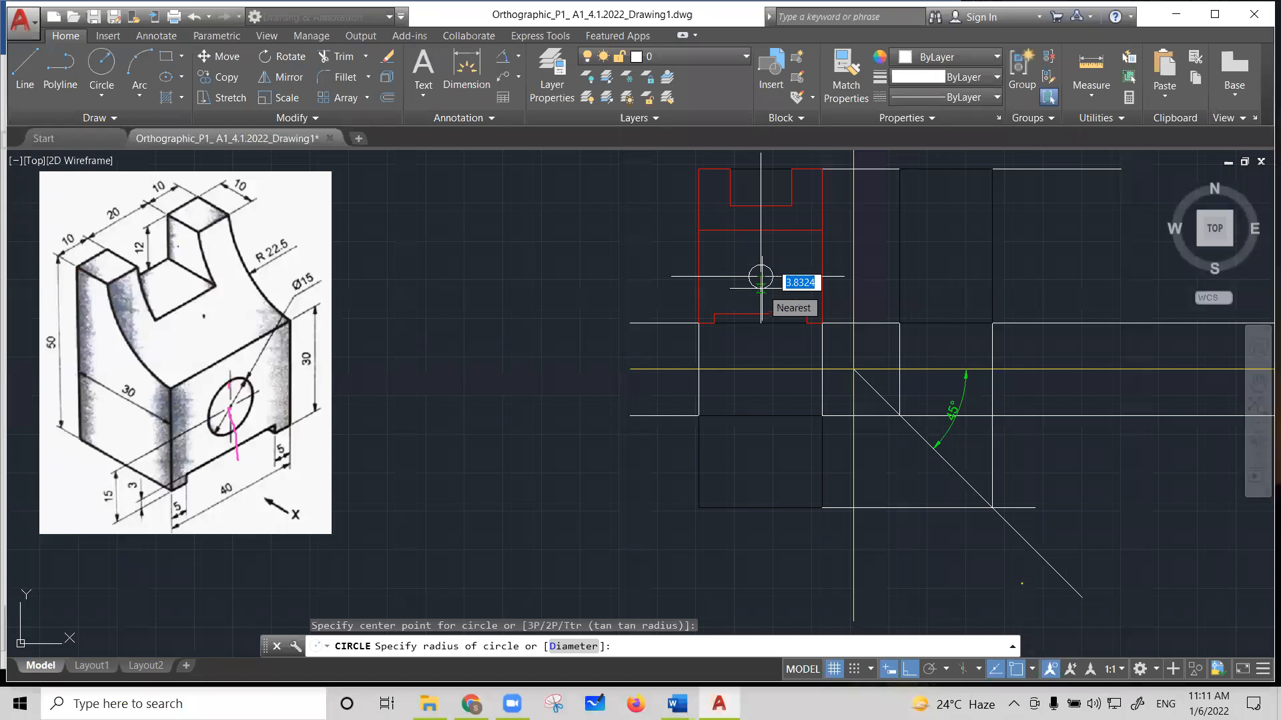
{"action": "type", "text": "7.5"}
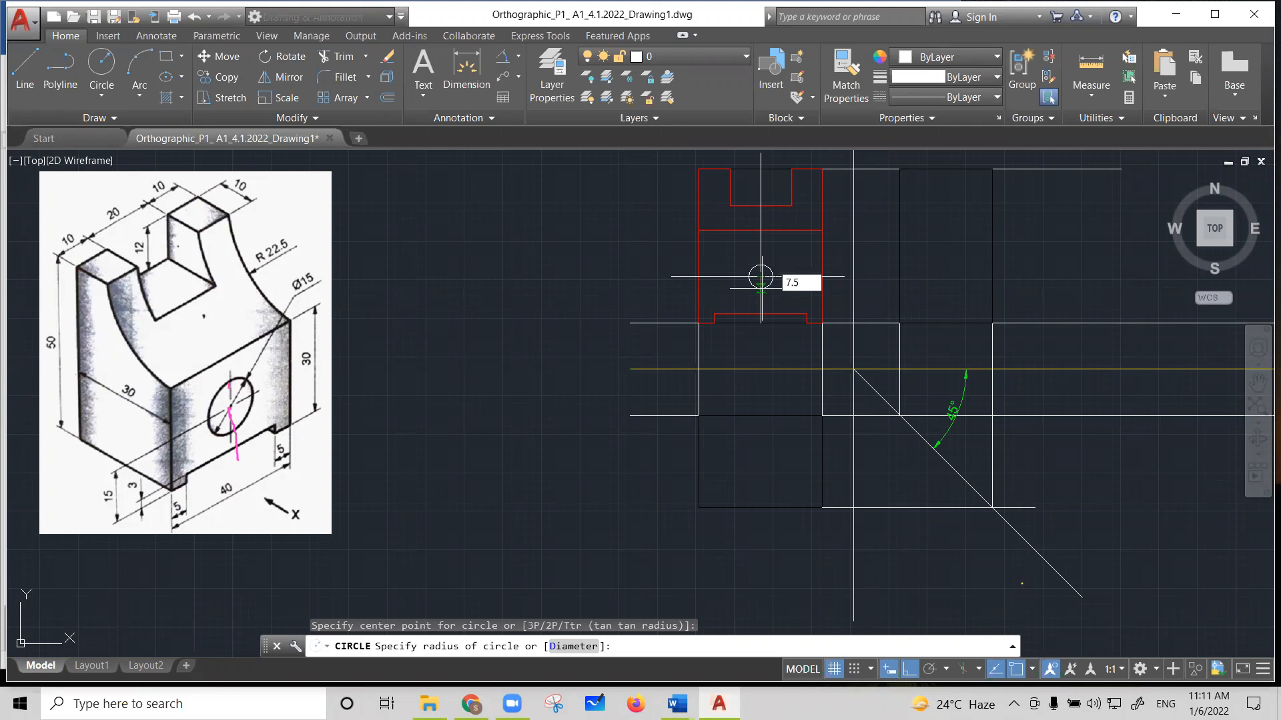
{"action": "key", "text": "Return"}
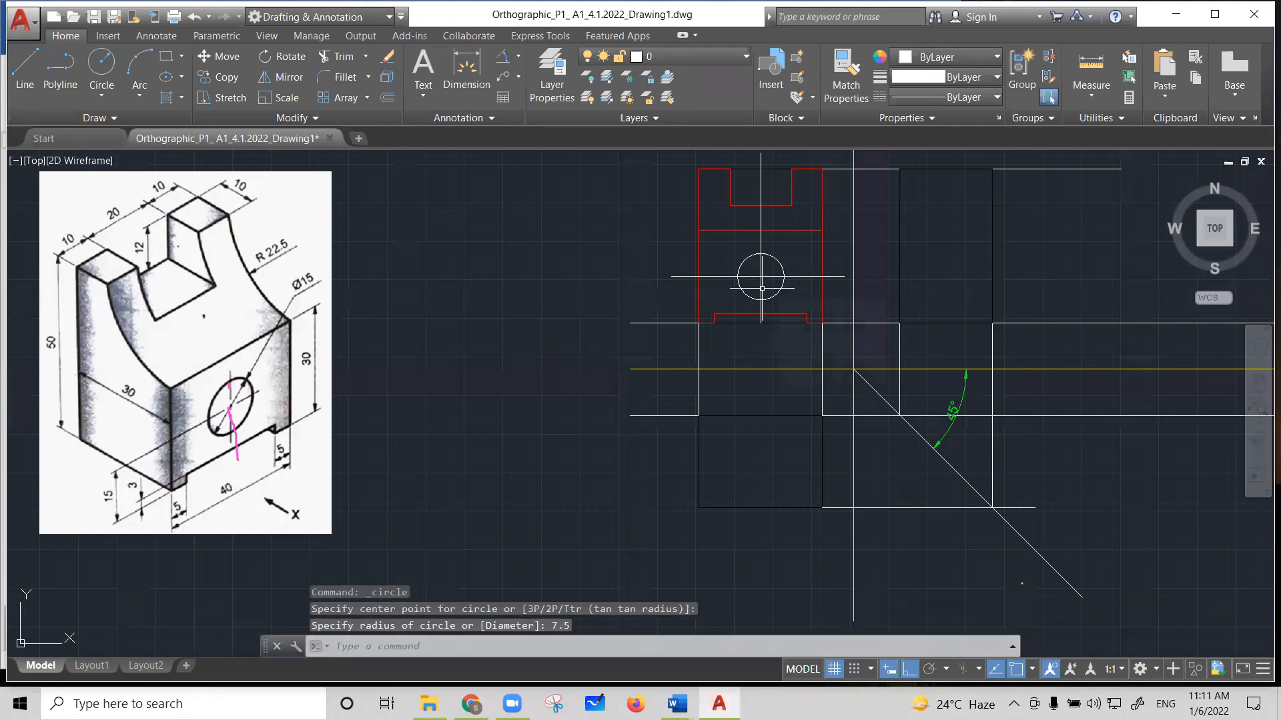
{"action": "key", "text": "Escape"}
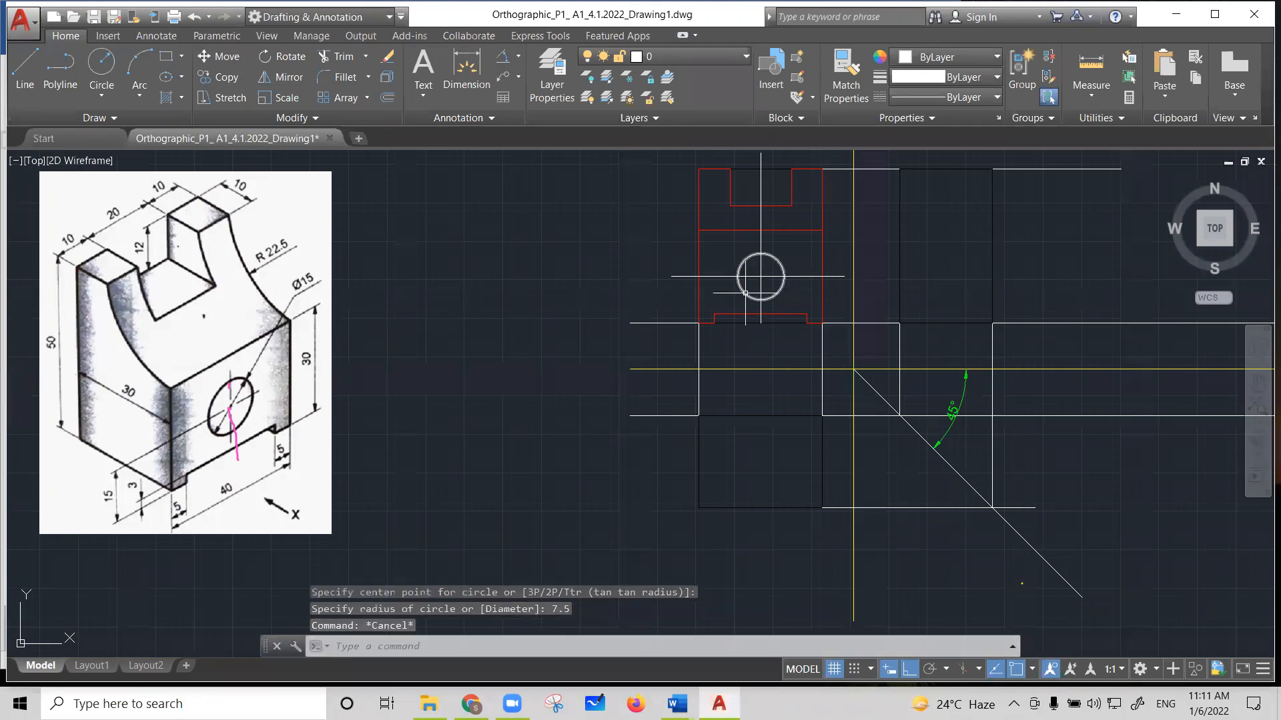
- Change the colour of the front view's hole circle to red
{"action": "left_click", "coordinate": [775, 257]}
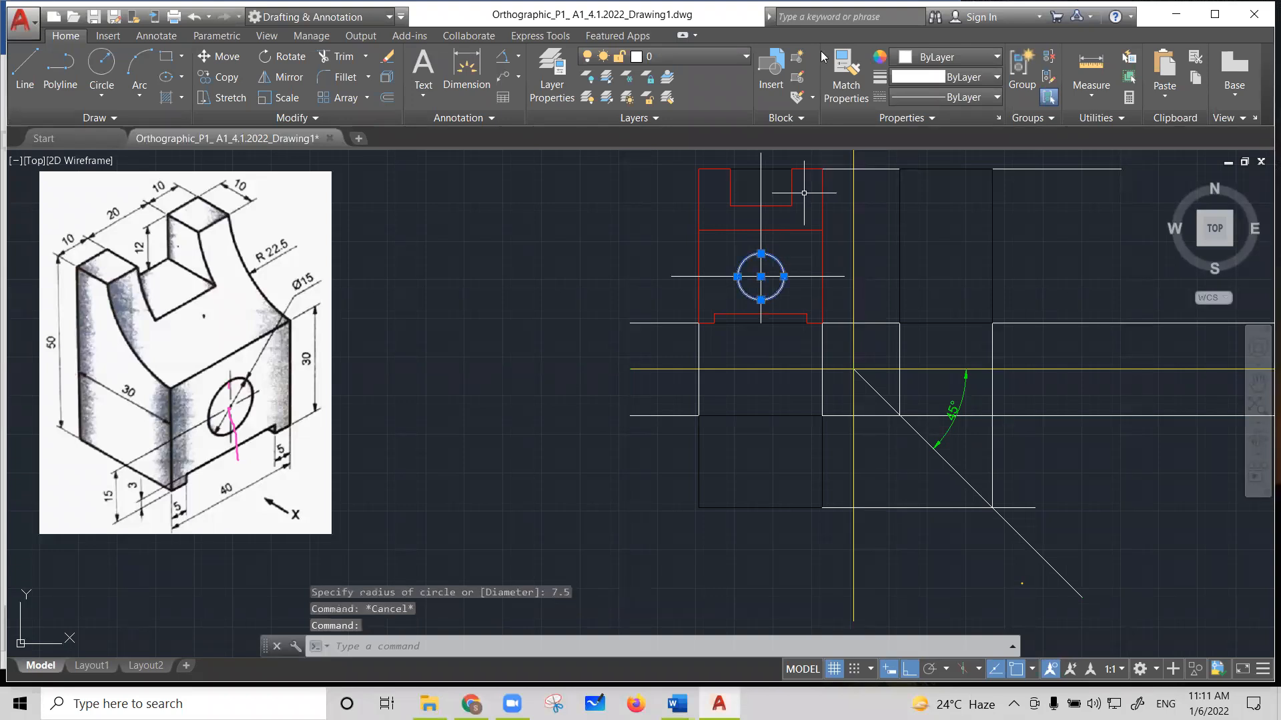
{"action": "left_click", "coordinate": [983, 57]}
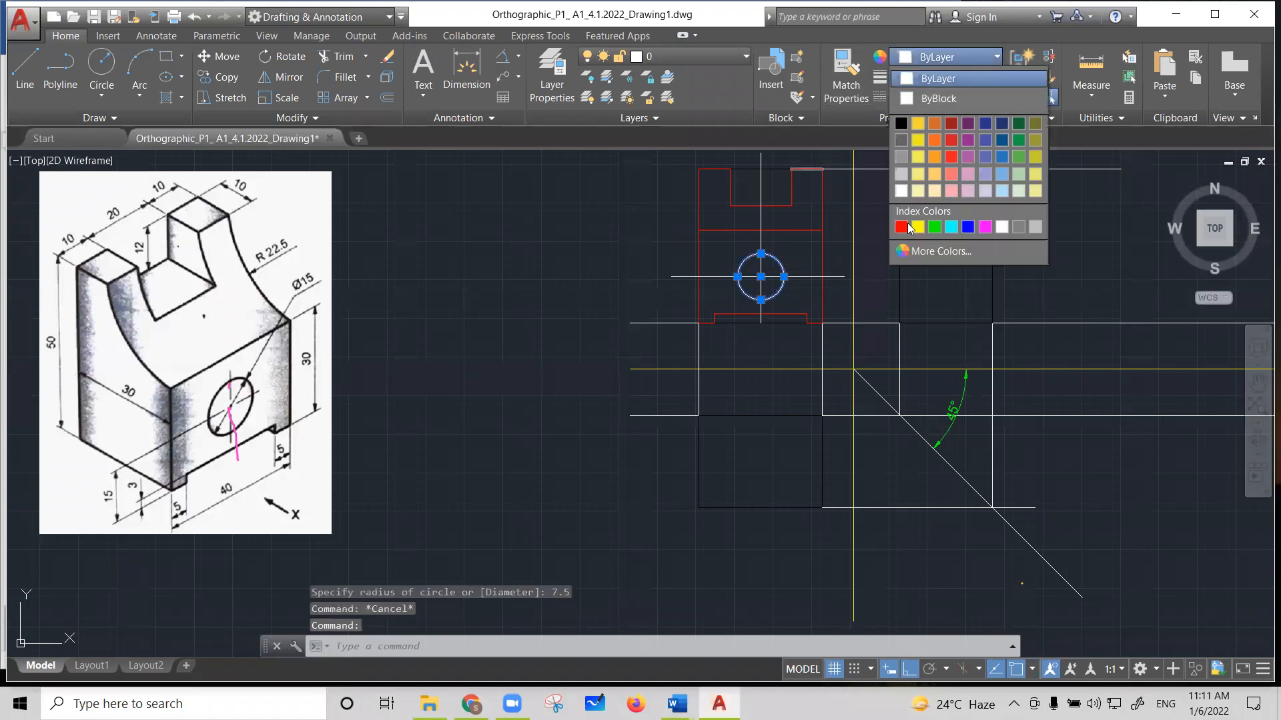
{"action": "left_click", "coordinate": [906, 227]}
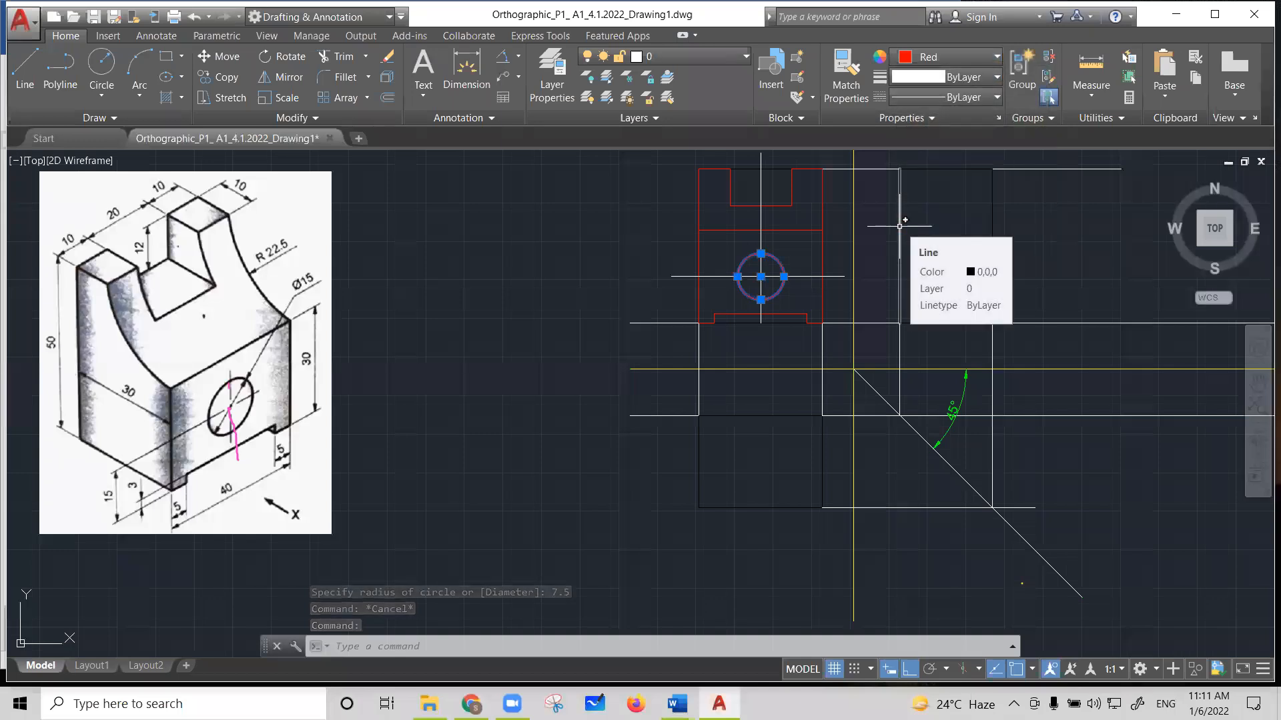
{"action": "key", "text": "Escape"}
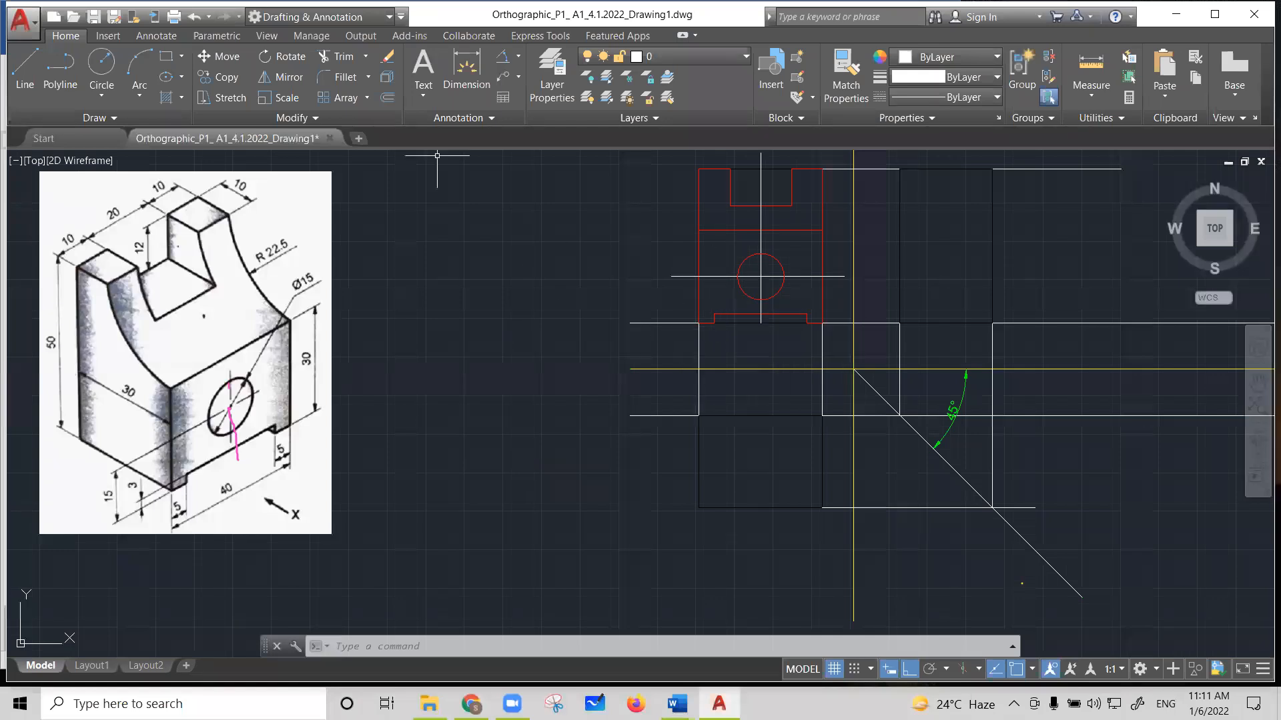
- Project the left edges of the front view's upper slot and base recess vertically down to the top view's lower edge
{"action": "left_click", "coordinate": [22, 66]}
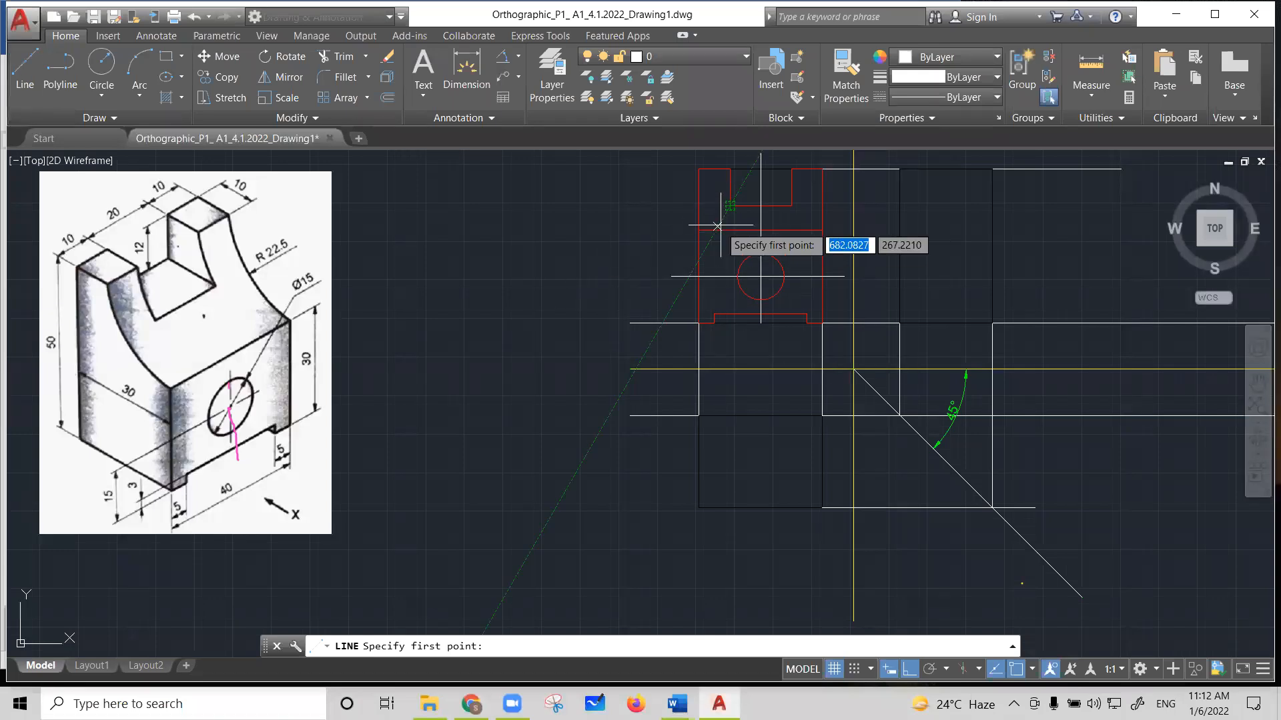
{"action": "left_click", "coordinate": [731, 206]}
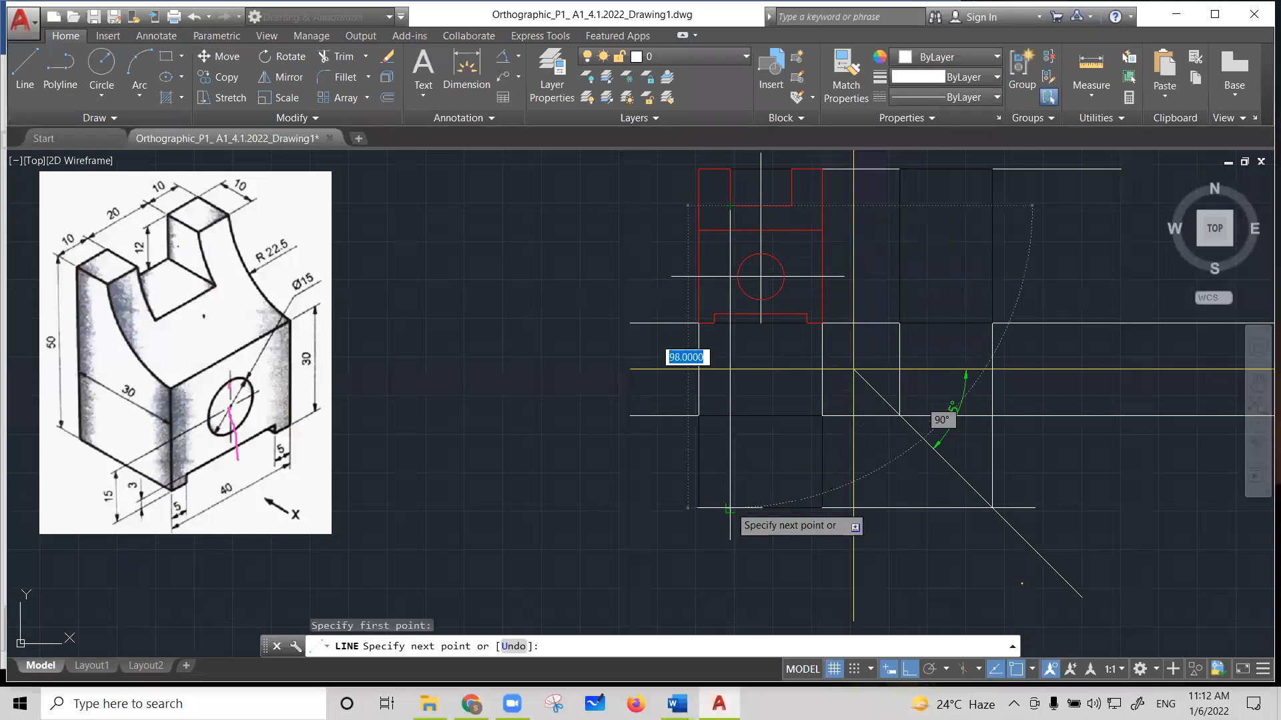
{"action": "left_click", "coordinate": [731, 508]}
{"action": "key", "text": "Escape"}
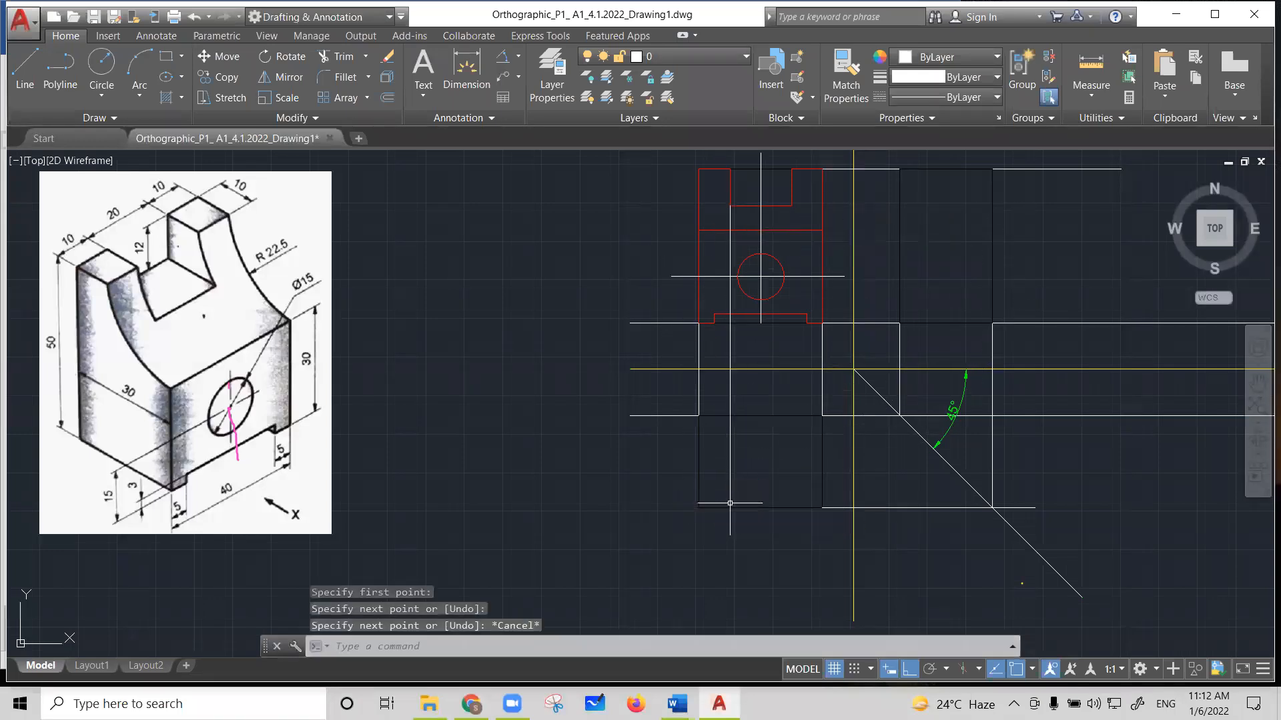
{"action": "left_click", "coordinate": [26, 67]}
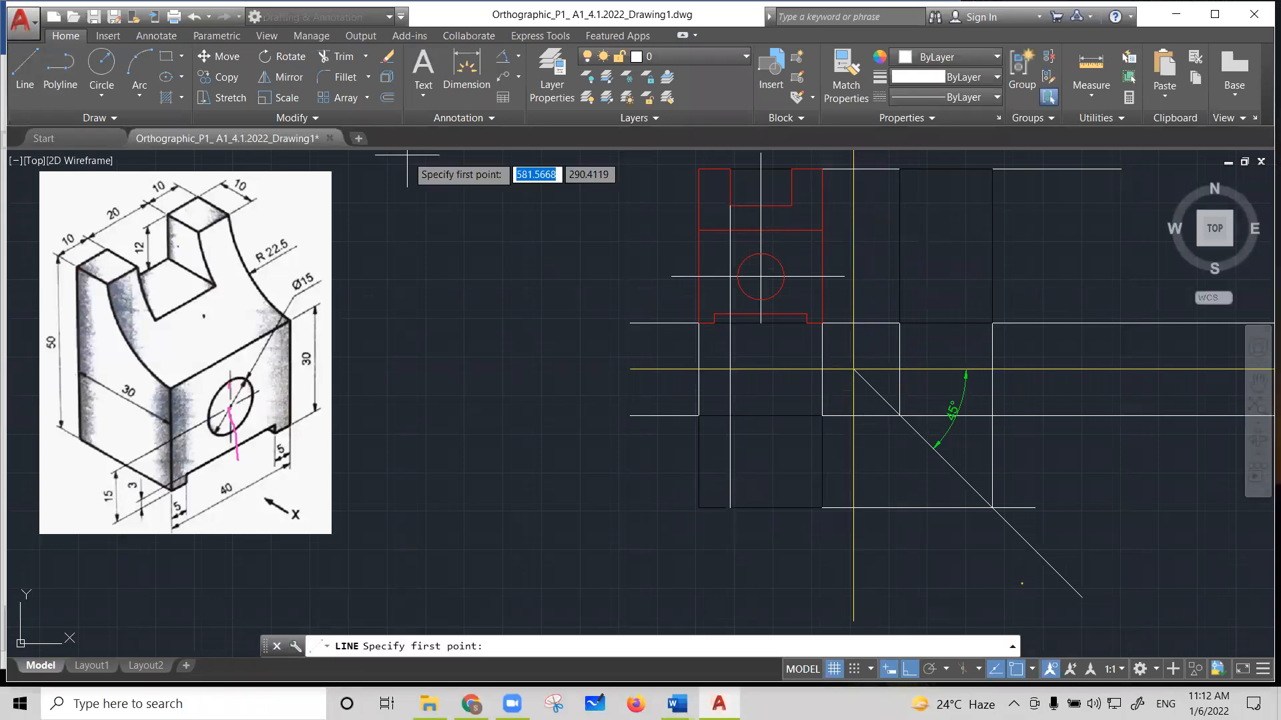
{"action": "left_click", "coordinate": [714, 324]}
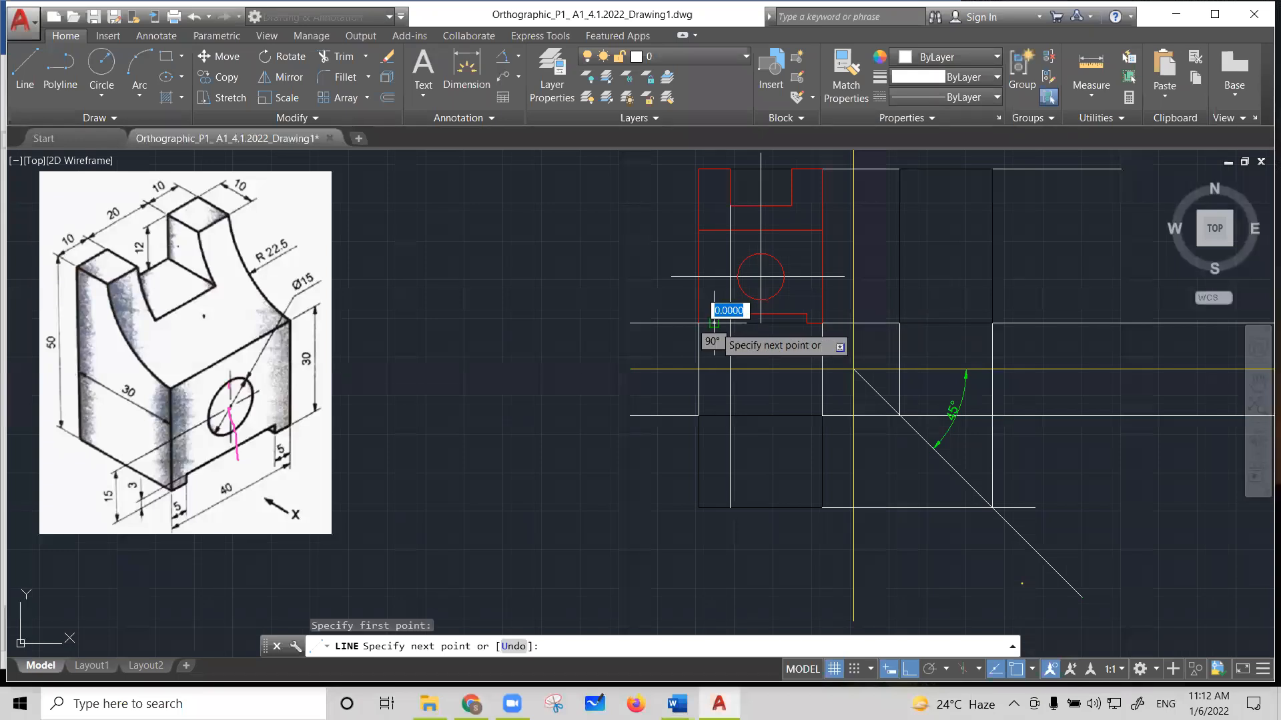
{"action": "left_click", "coordinate": [714, 509]}
{"action": "key", "text": "Escape"}
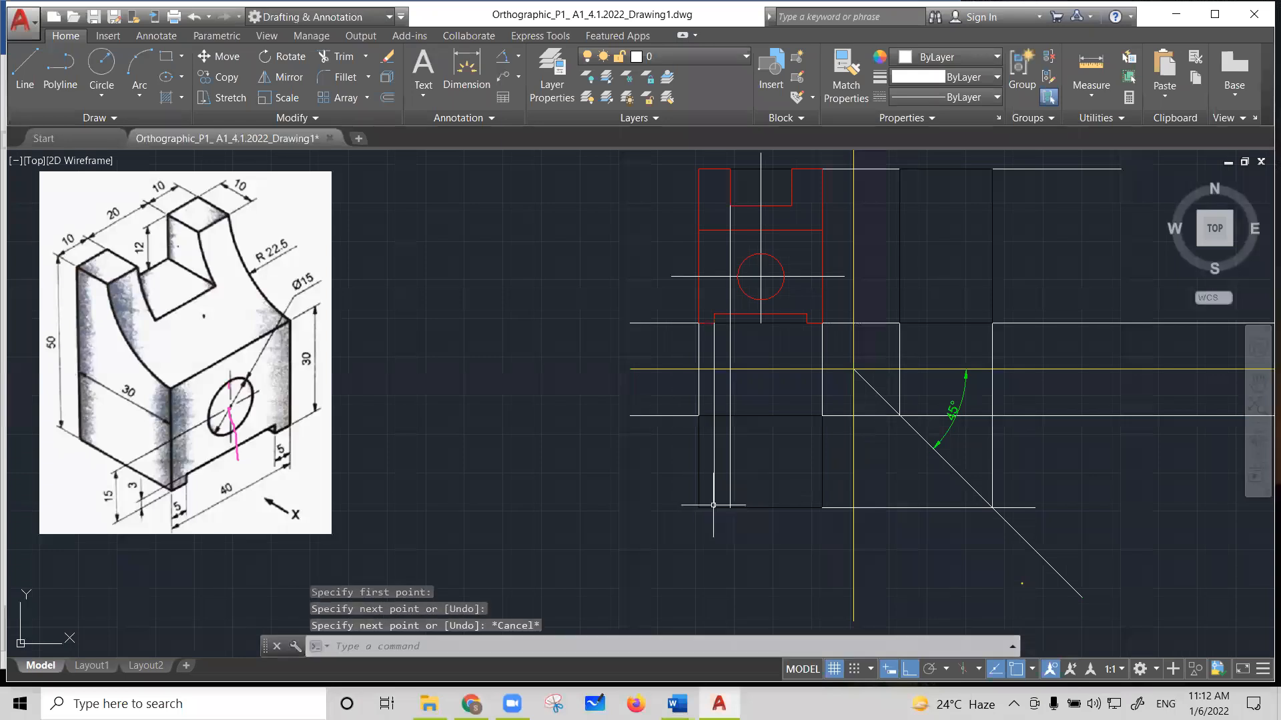
- Project the right edges of the front view's upper slot and base recess vertically down to the top view's lower edge
{"action": "left_click", "coordinate": [24, 70]}
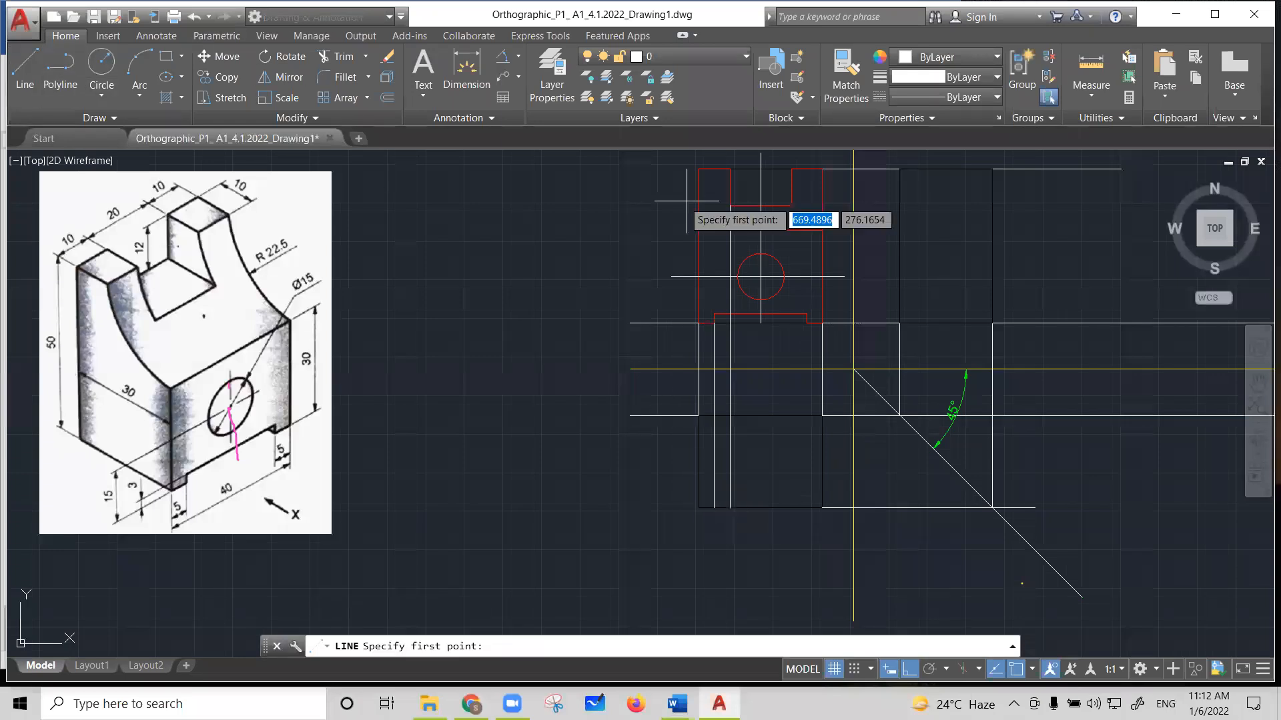
{"action": "left_click", "coordinate": [791, 206]}
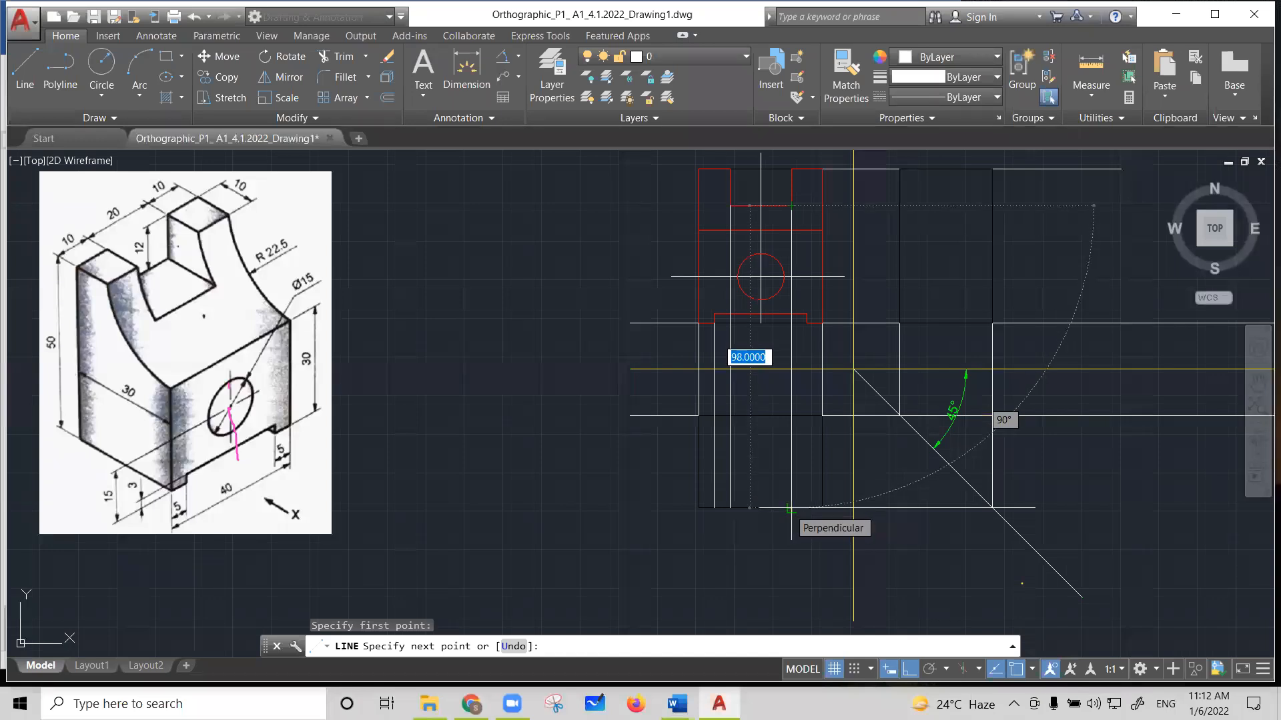
{"action": "left_click", "coordinate": [791, 509]}
{"action": "key", "text": "Escape"}
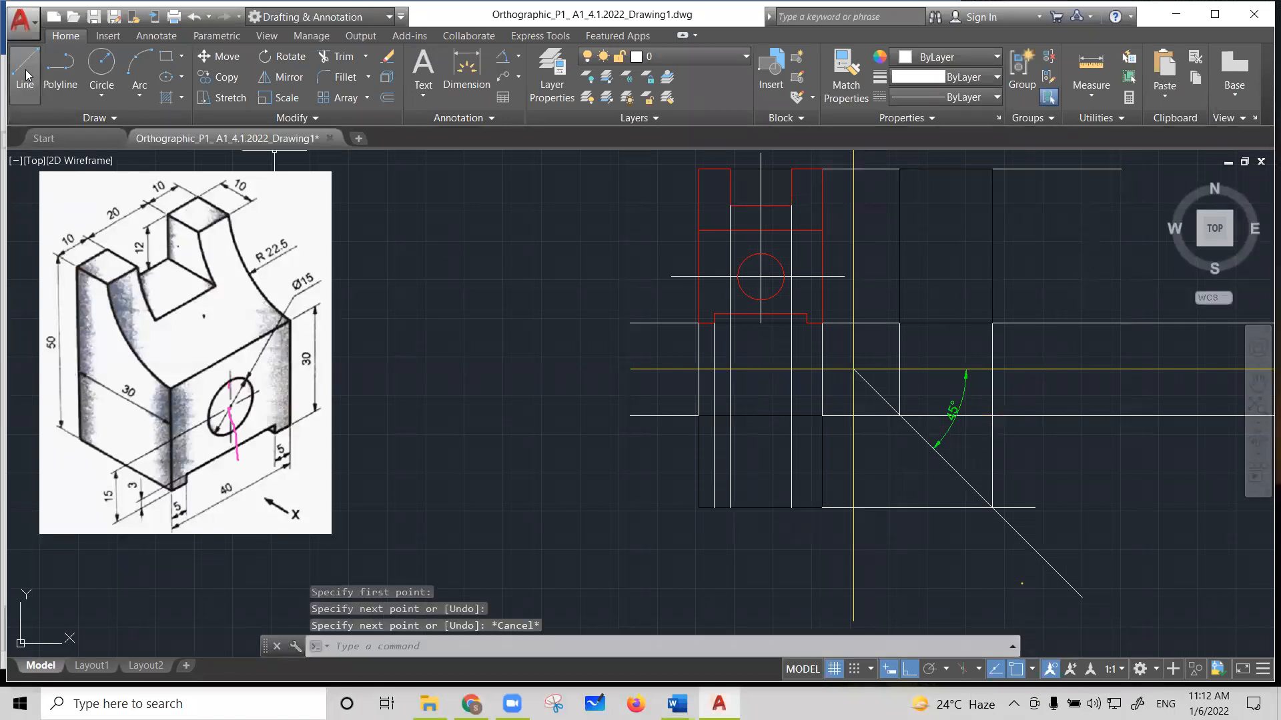
{"action": "left_click", "coordinate": [26, 76]}
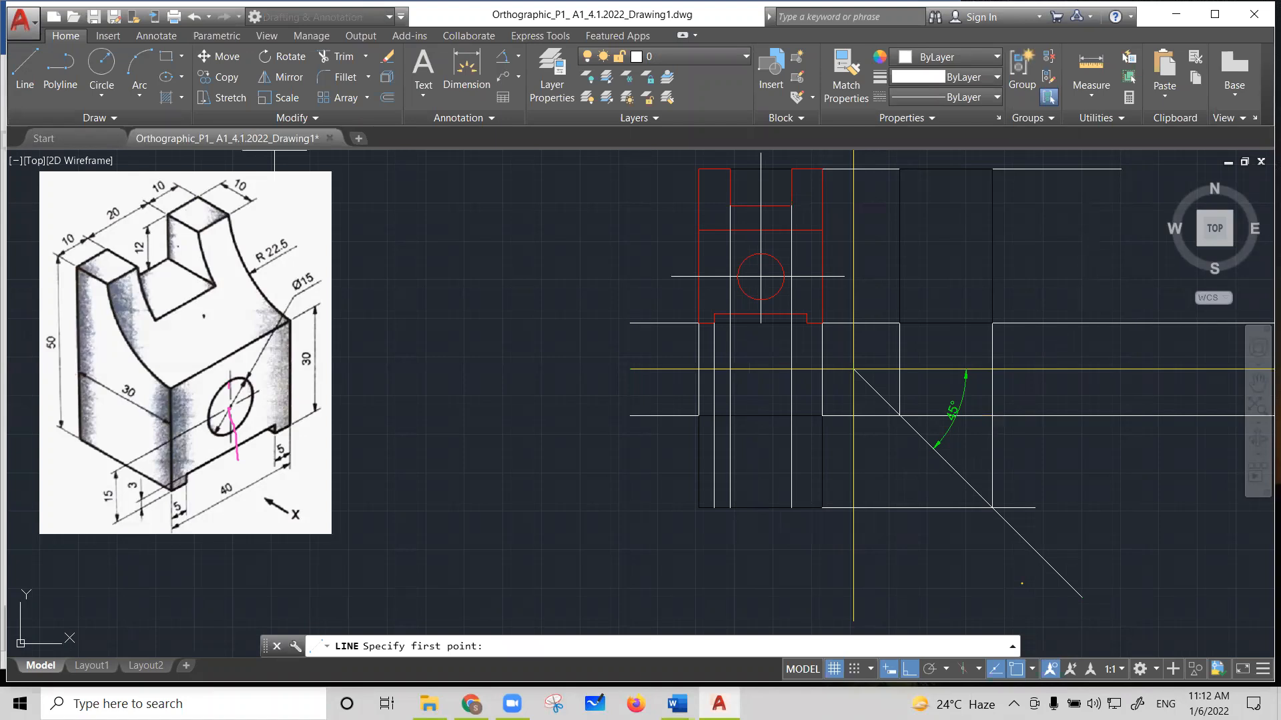
{"action": "left_click", "coordinate": [807, 323]}
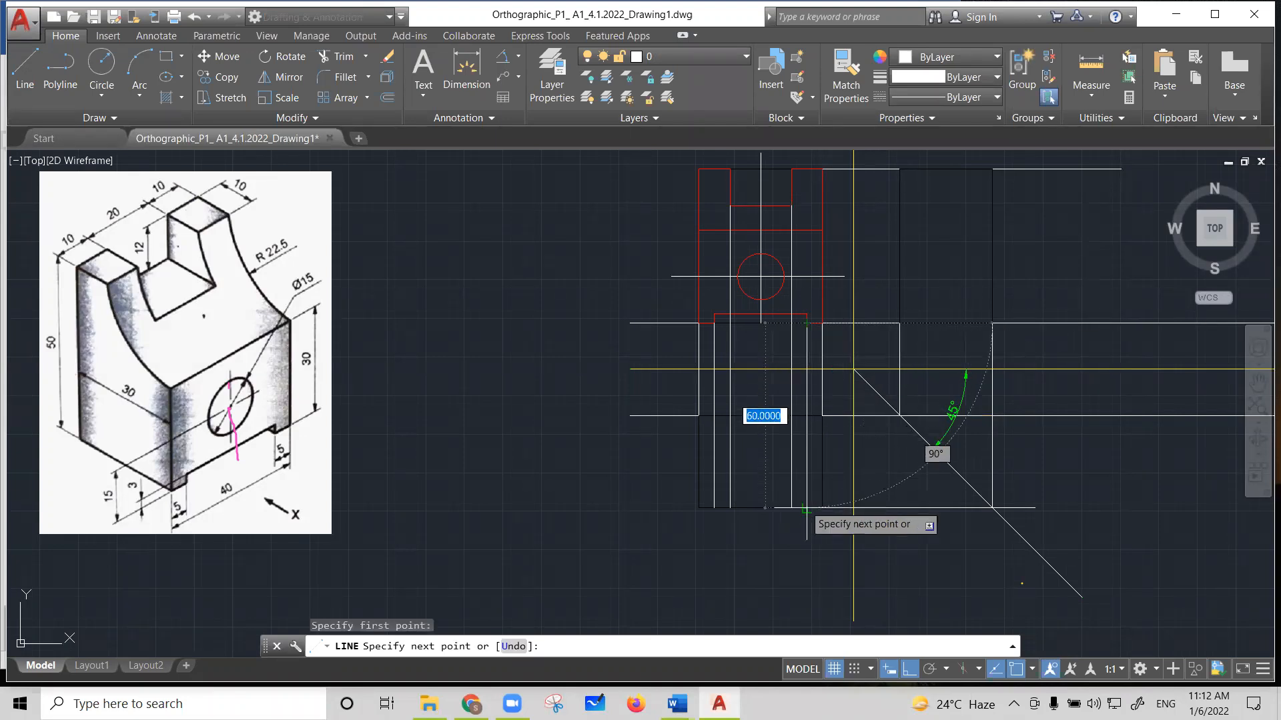
{"action": "key", "text": "Return"}
{"action": "key", "text": "Escape"}
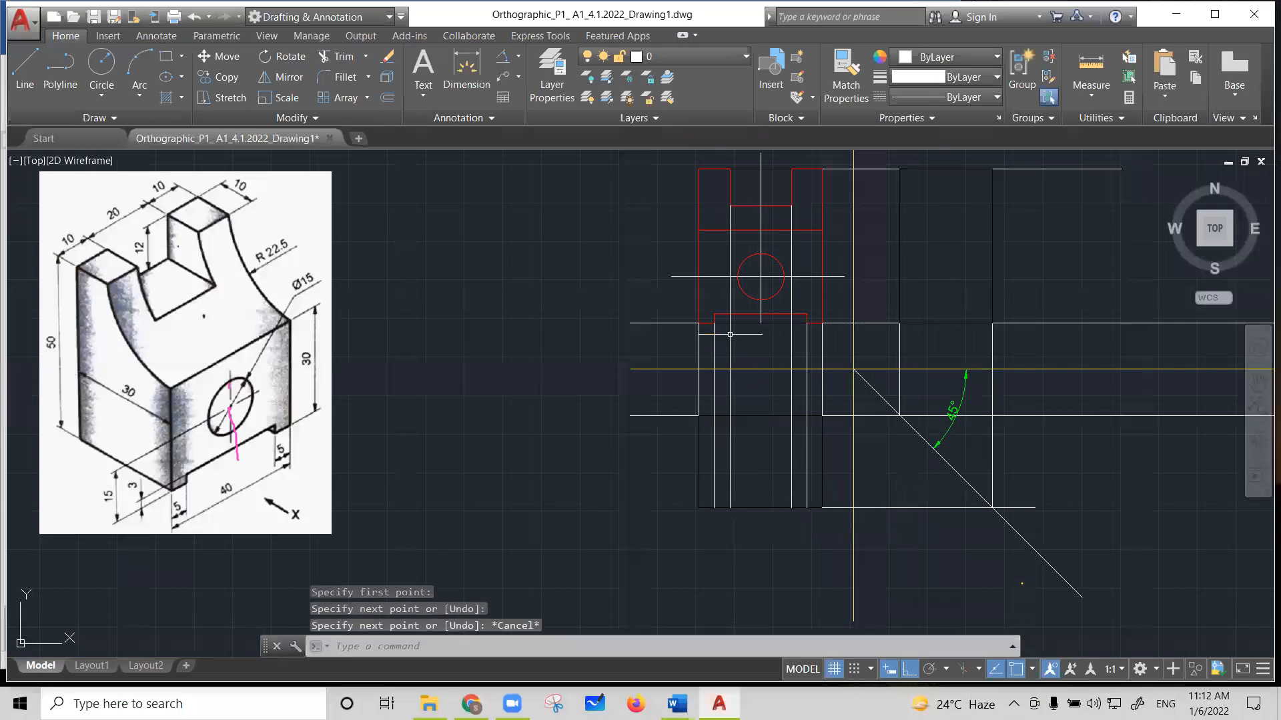
{"action": "left_click", "coordinate": [25, 67]}
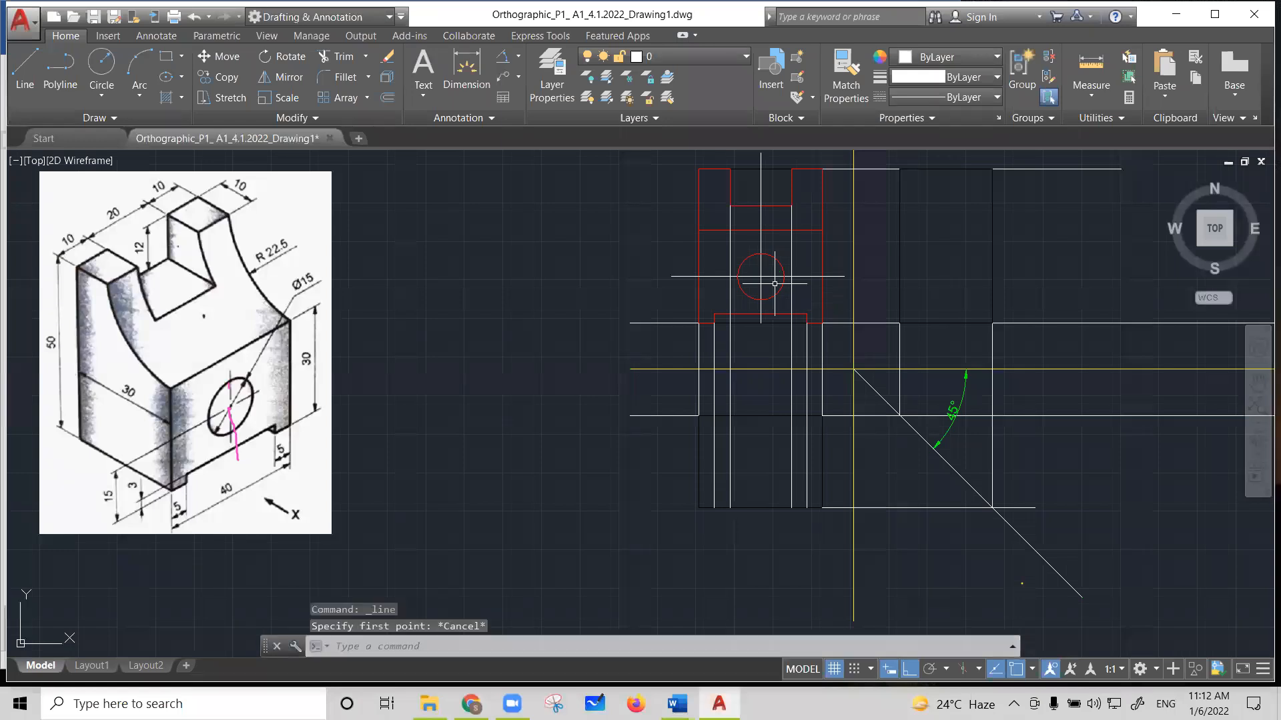
{"action": "left_click", "coordinate": [25, 66]}
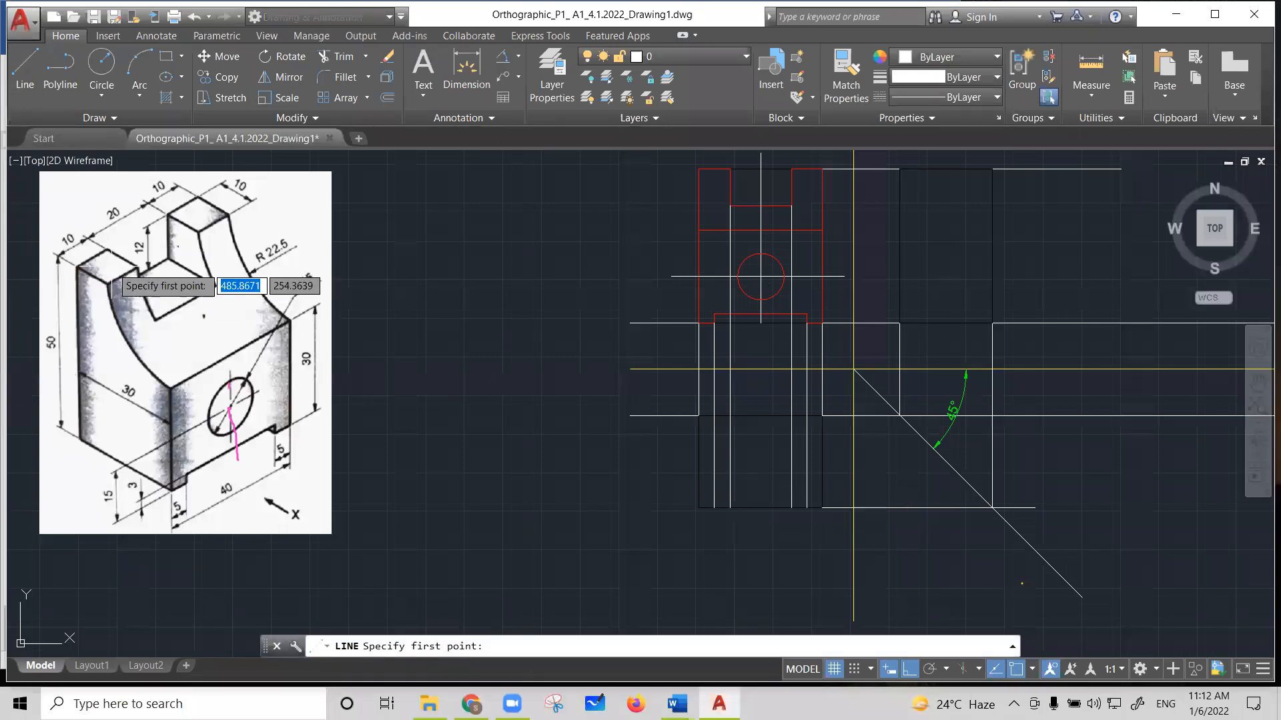
{"action": "key", "text": "Escape"}
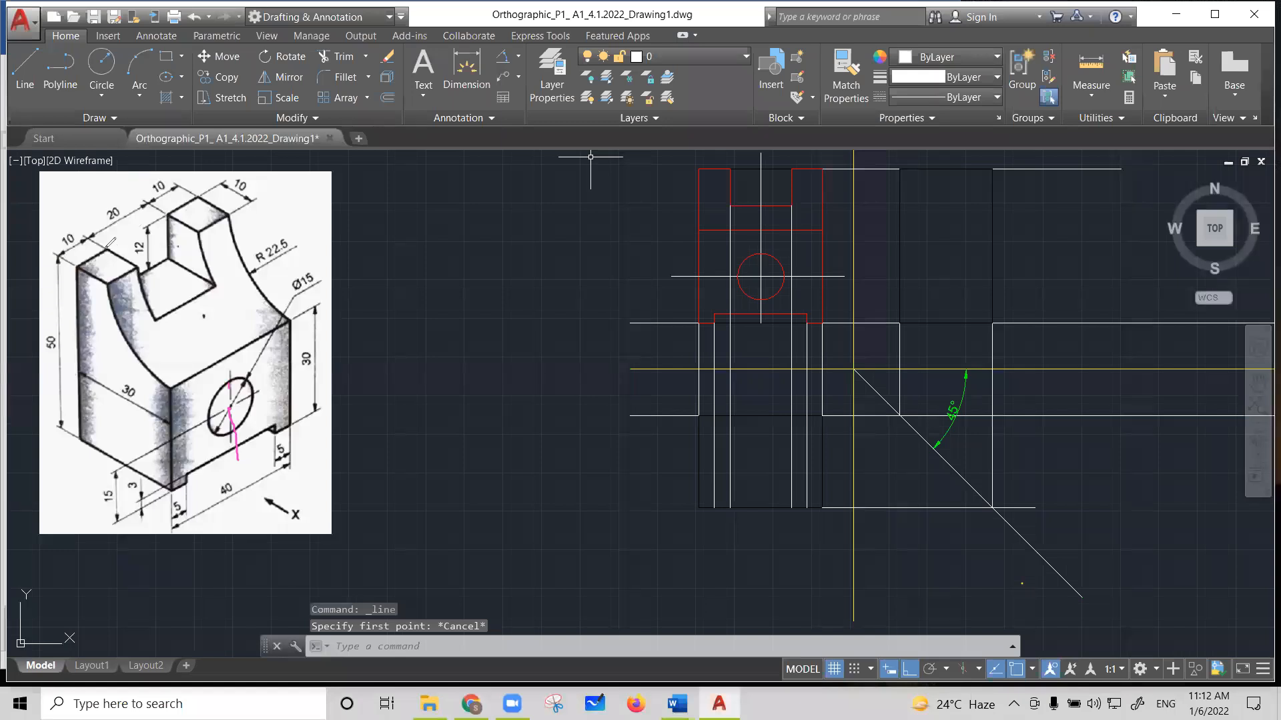
- Number the upward-facing surfaces 1 to 4 in pink on the isometric picture: left prong, slot floor, right prong and curved face
{"action": "left_click_drag", "start_coordinate": [103, 263], "coordinate": [199, 284]}
{"action": "left_click_drag", "start_coordinate": [199, 208], "coordinate": [209, 214]}
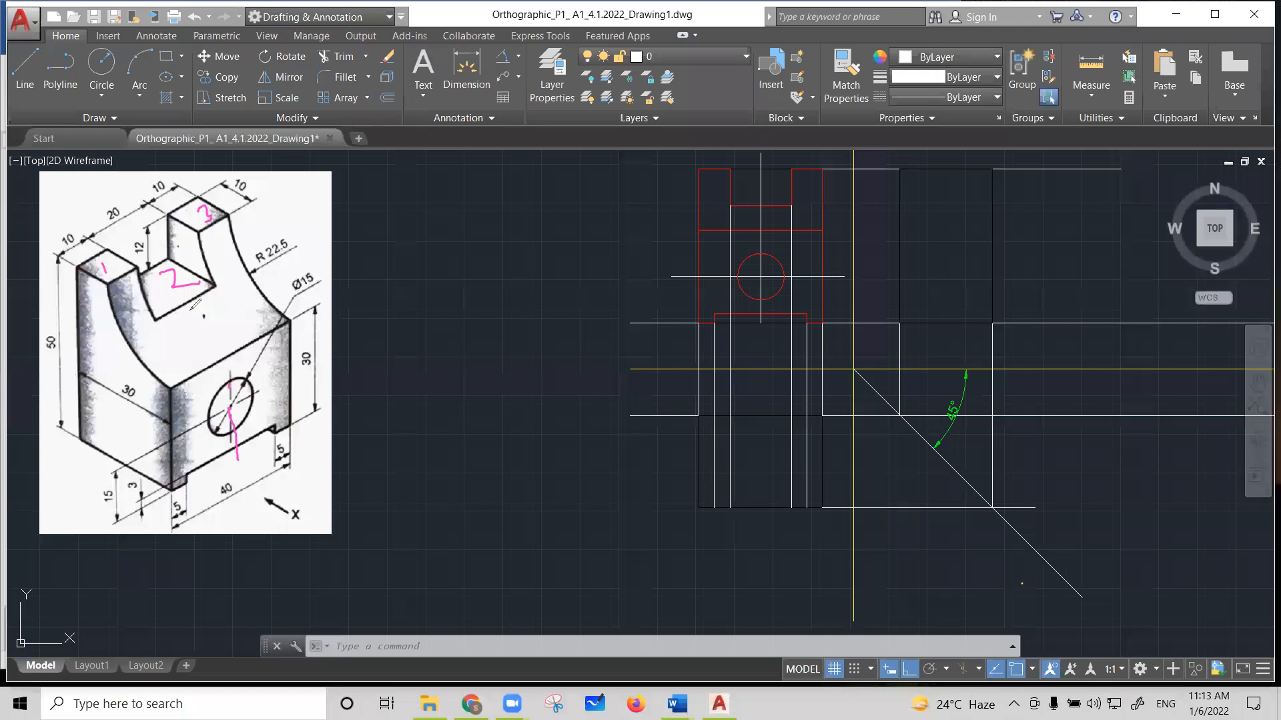
{"action": "mouse_move", "coordinate": [198, 316]}
{"action": "left_mouse_down"}
{"action": "mouse_move", "coordinate": [182, 331]}
{"action": "mouse_move", "coordinate": [204, 329]}
{"action": "mouse_move", "coordinate": [198, 347]}
{"action": "left_mouse_up"}
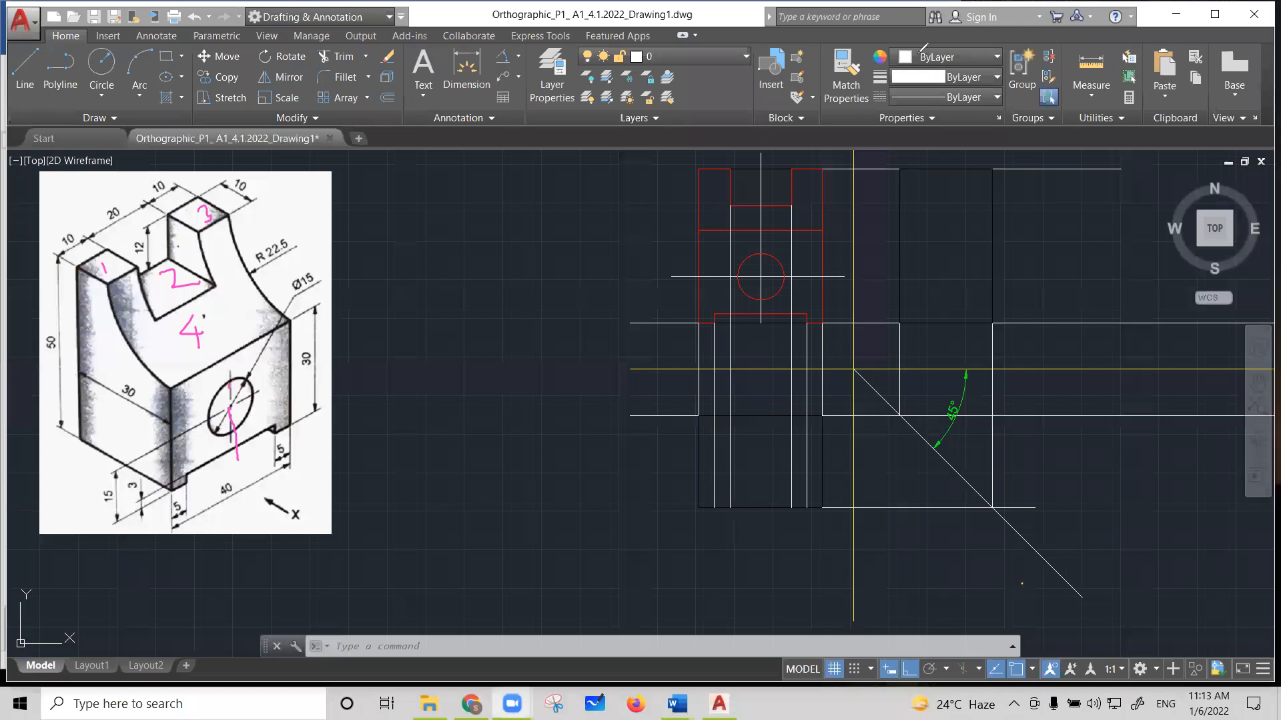
- Draw surface 1 as a 10 by 10 square of lines in the top view's upper-left corner
{"action": "left_click", "coordinate": [33, 76]}
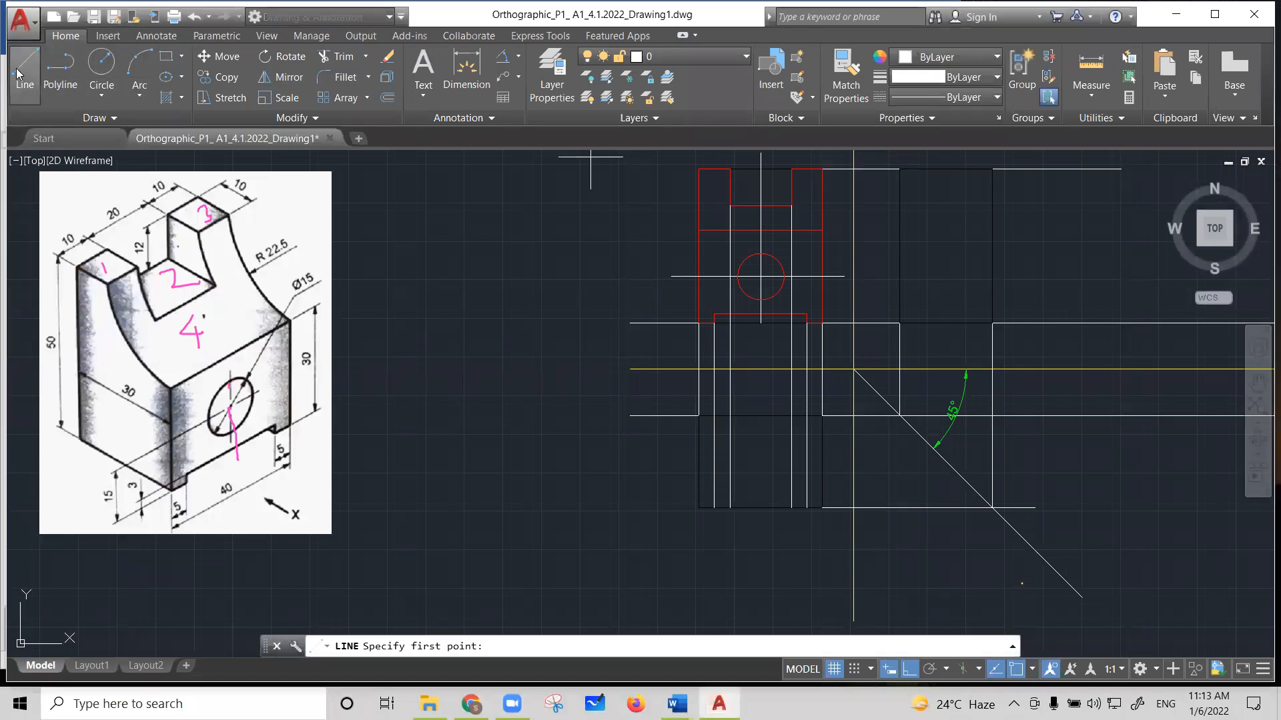
{"action": "left_click", "coordinate": [698, 415]}
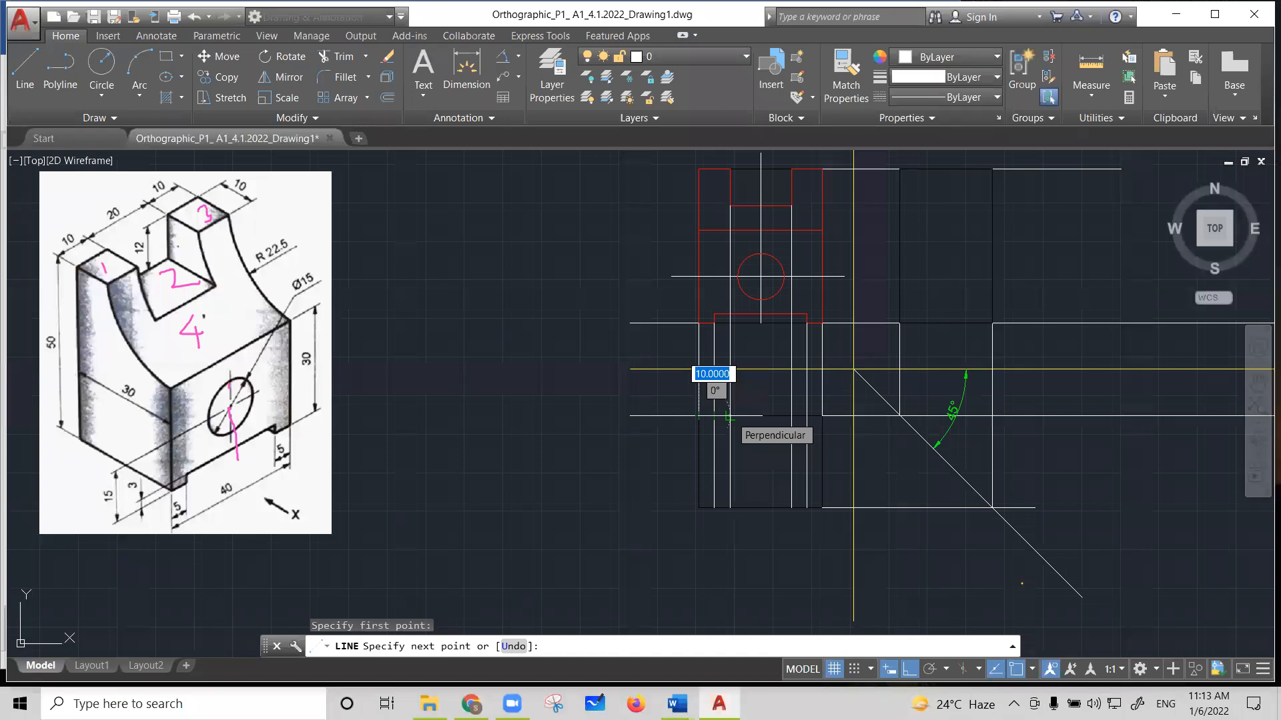
{"action": "left_click", "coordinate": [729, 416]}
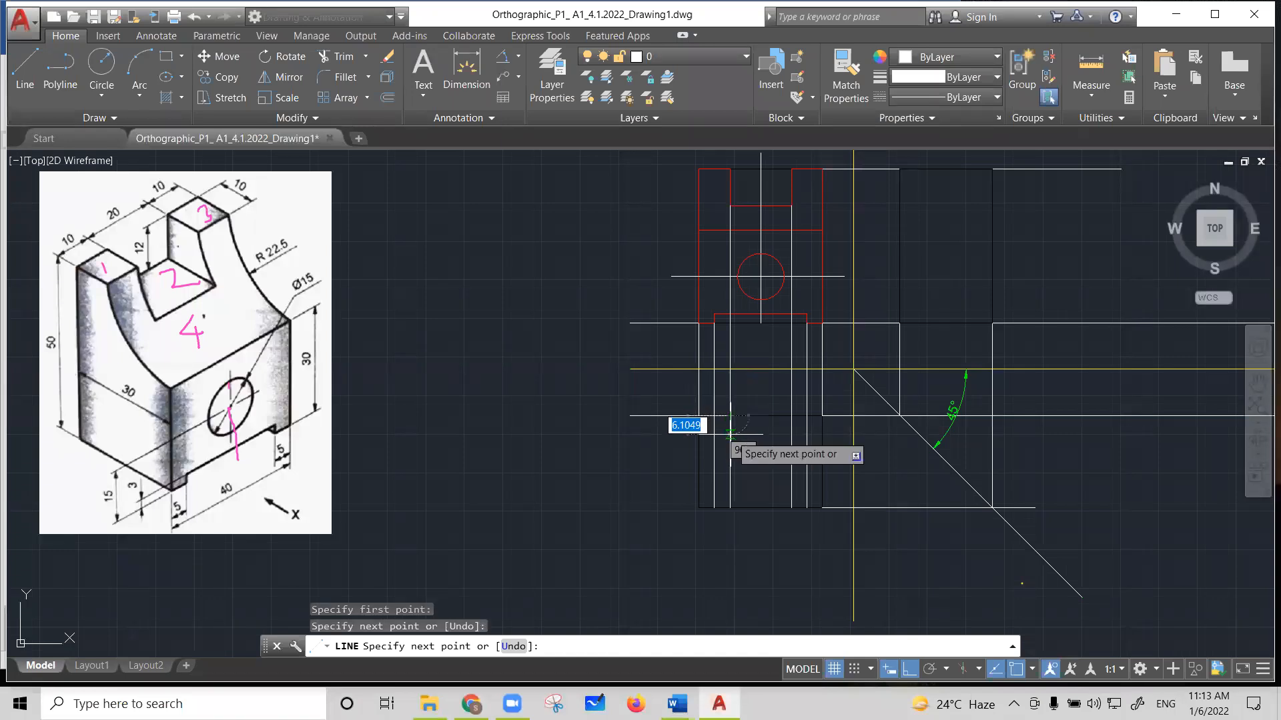
{"action": "type", "text": "10"}
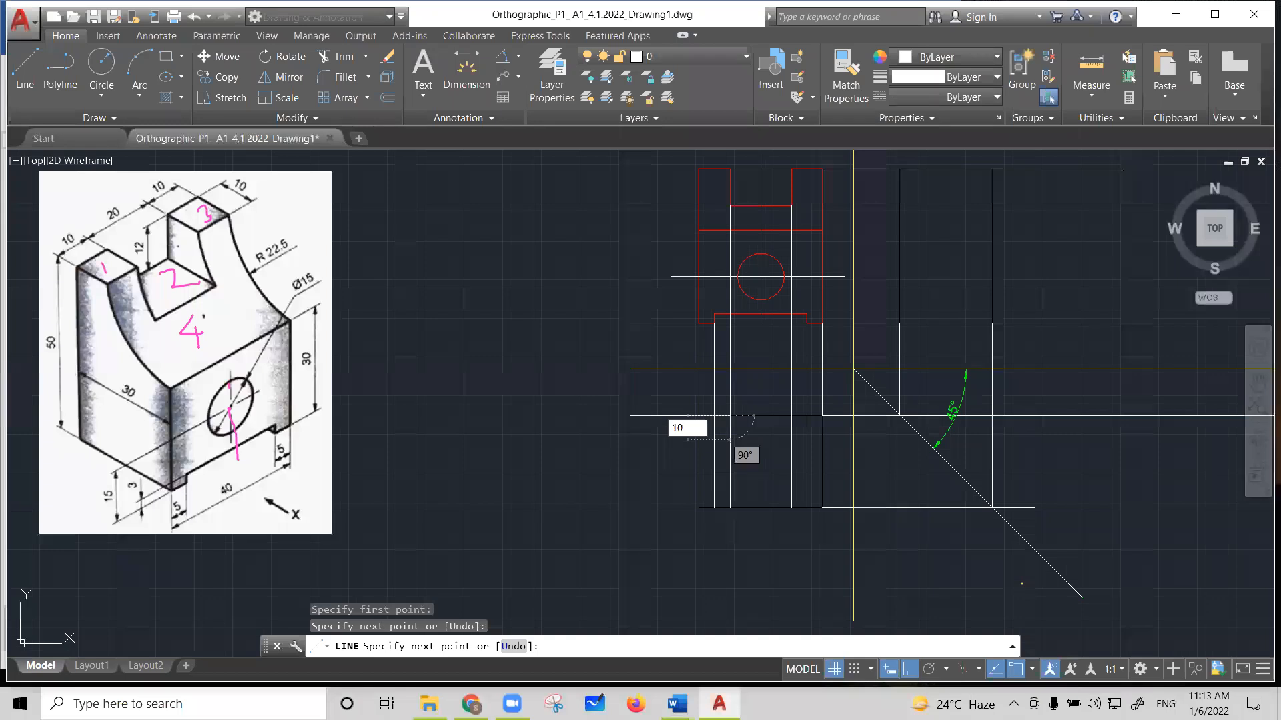
{"action": "key", "text": "Return"}
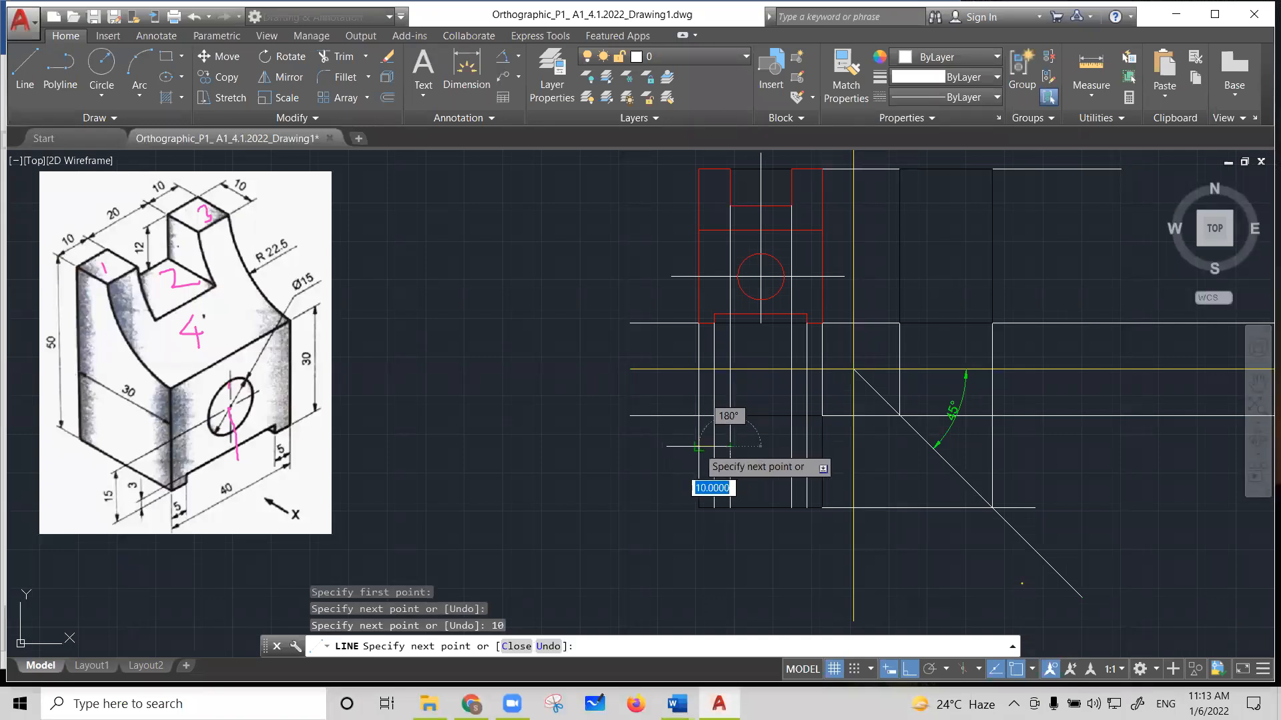
{"action": "left_click", "coordinate": [698, 446]}
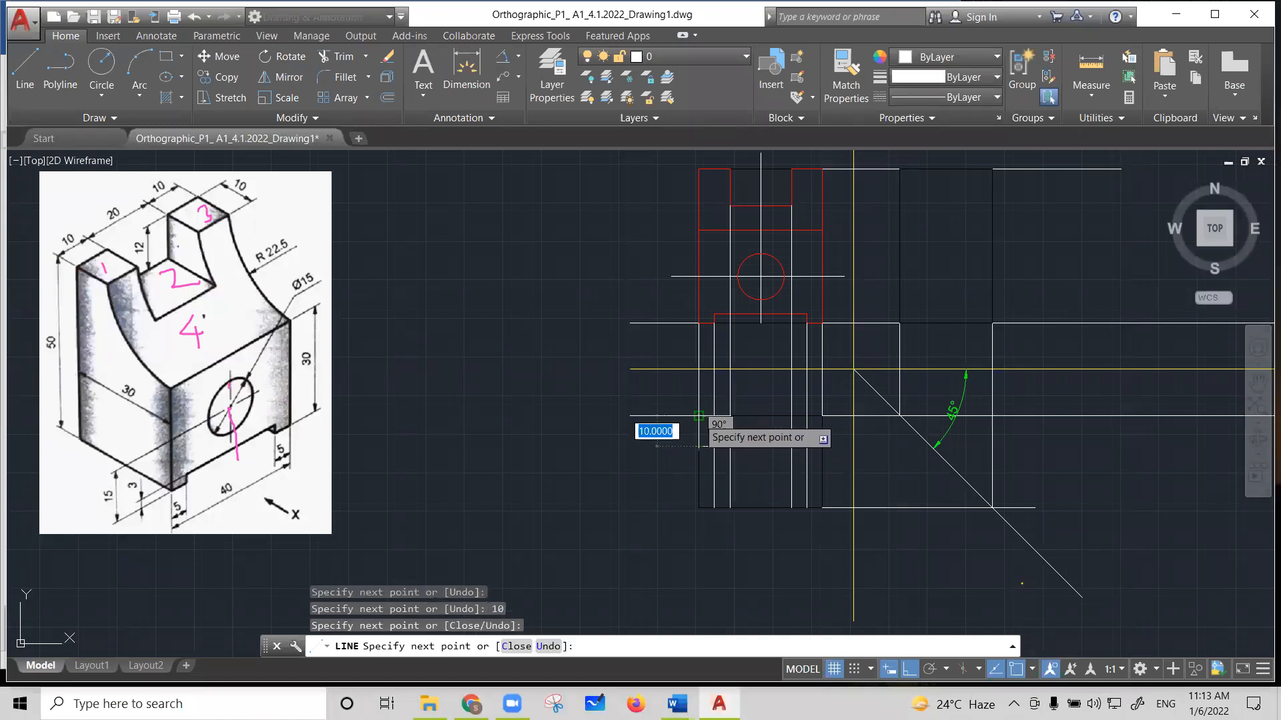
{"action": "key", "text": "Escape"}
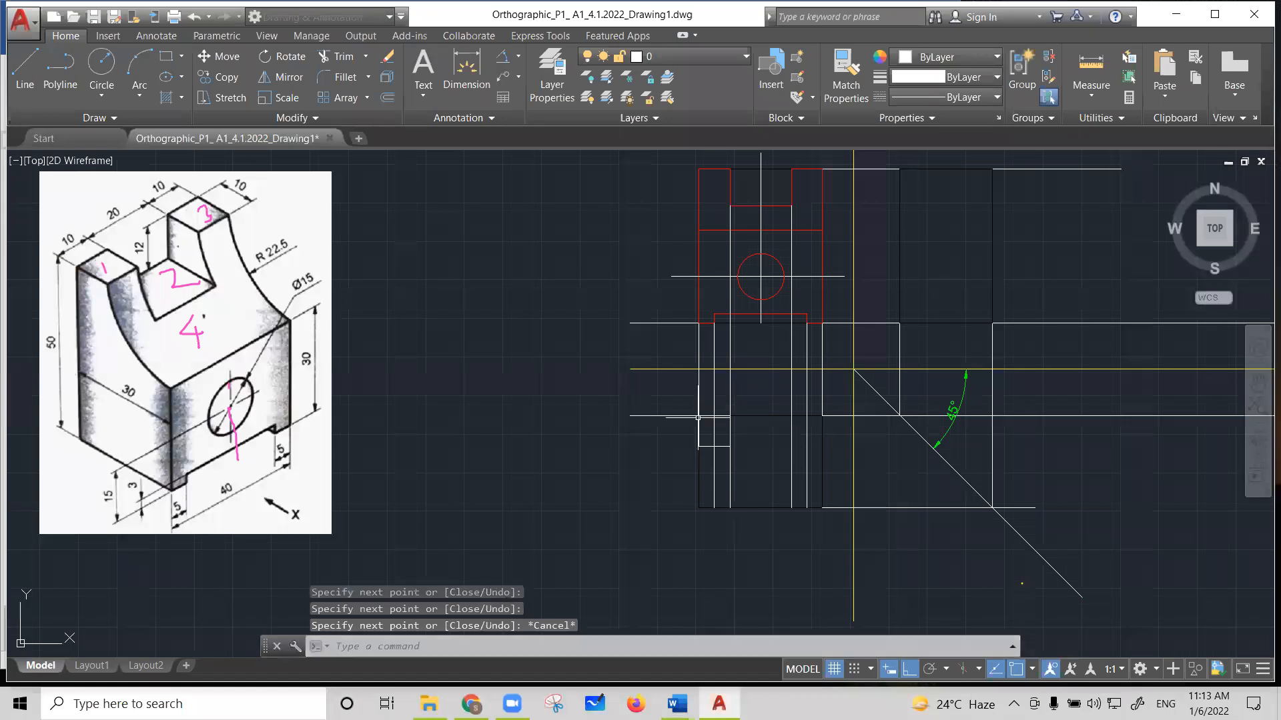
- Draw surface 3 as a 10 by 10 square of lines in the top view's upper-right corner
{"action": "left_click", "coordinate": [25, 70]}
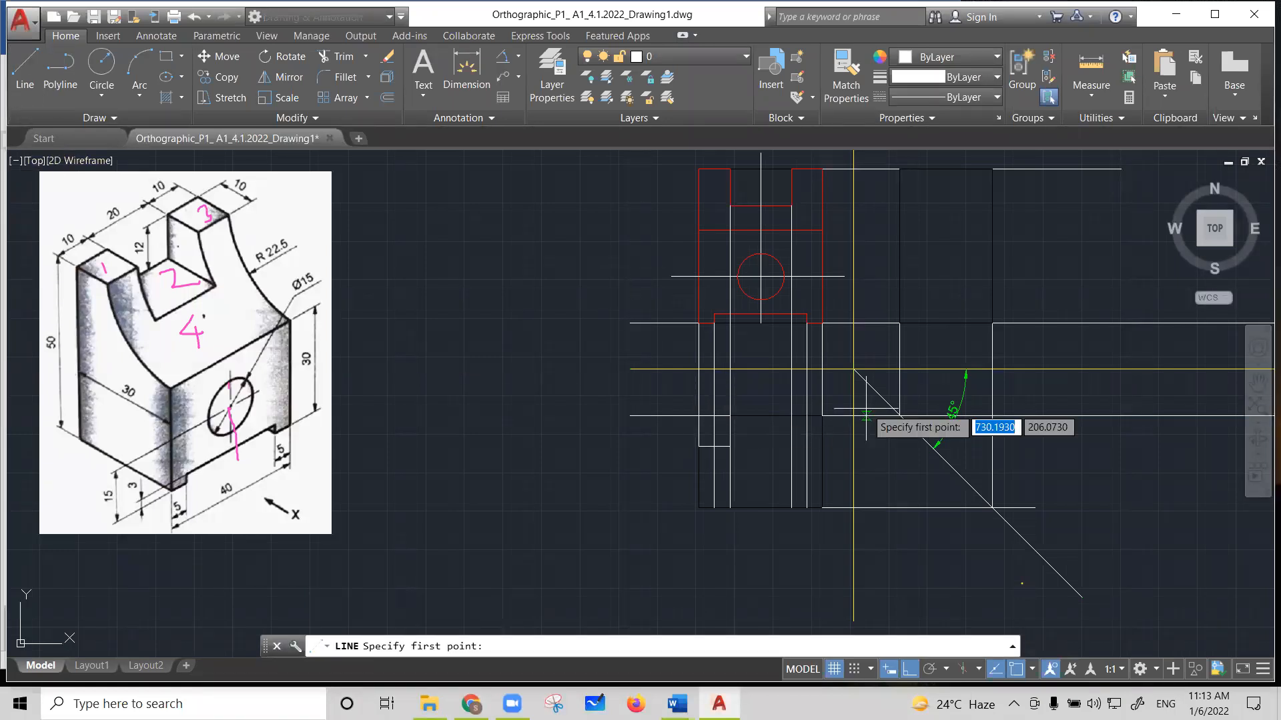
{"action": "left_click", "coordinate": [822, 415]}
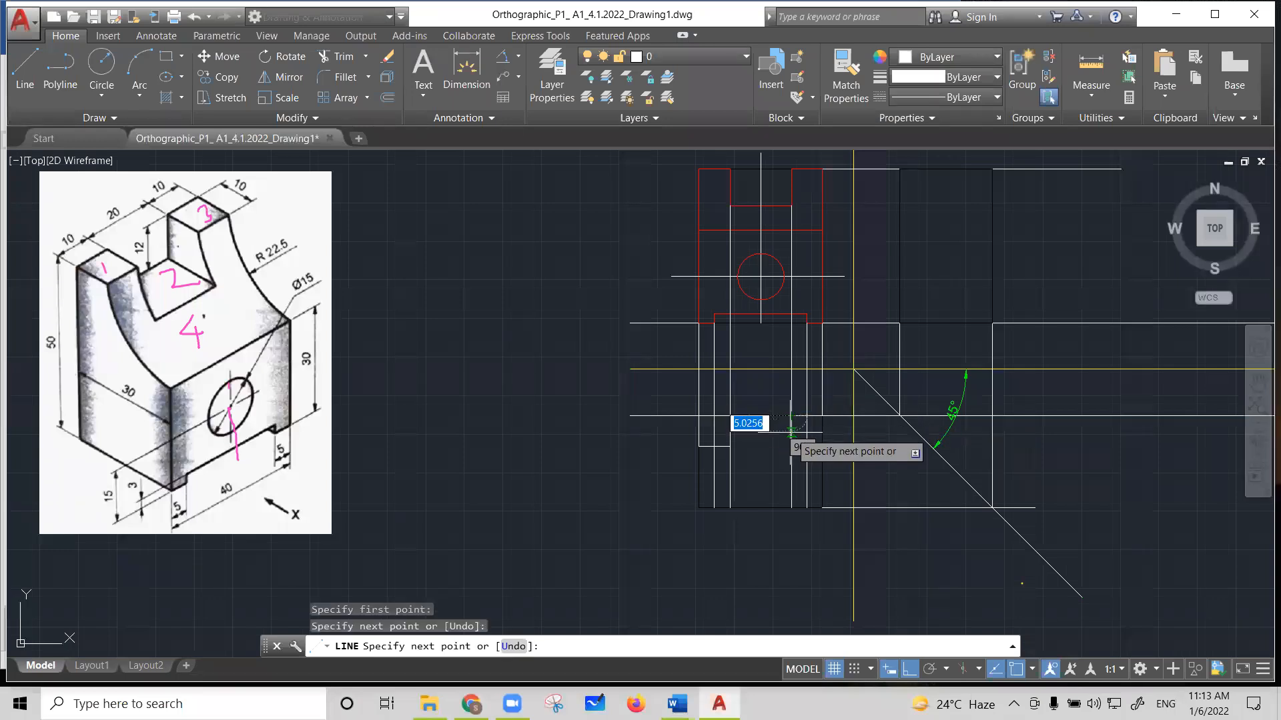
{"action": "type", "text": "10"}
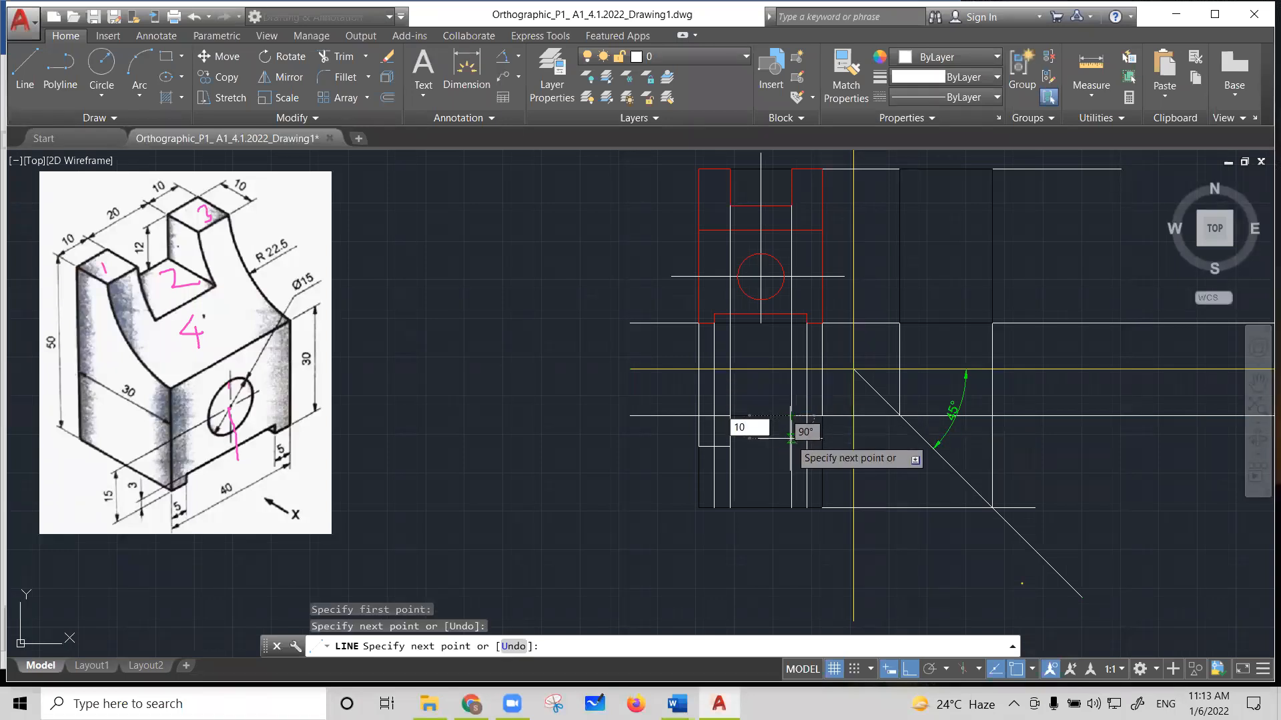
{"action": "key", "text": "Return"}
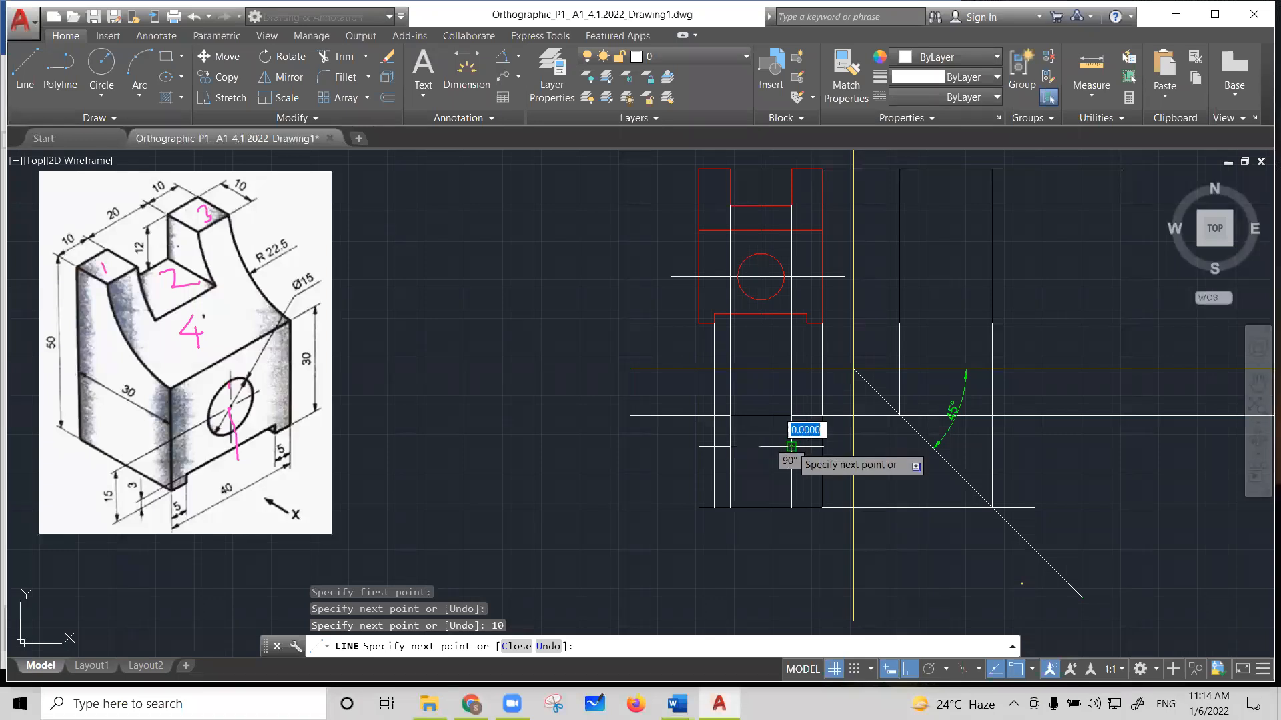
{"action": "left_click", "coordinate": [791, 447]}
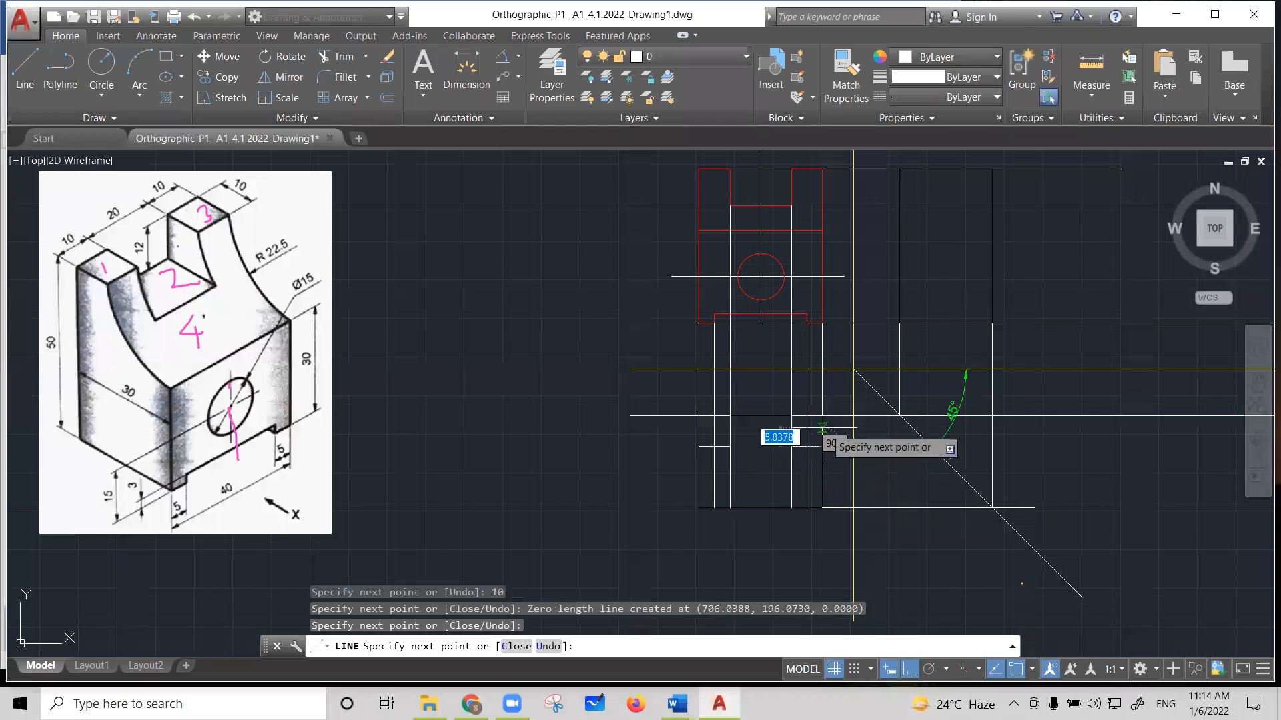
{"action": "key", "text": "Escape"}
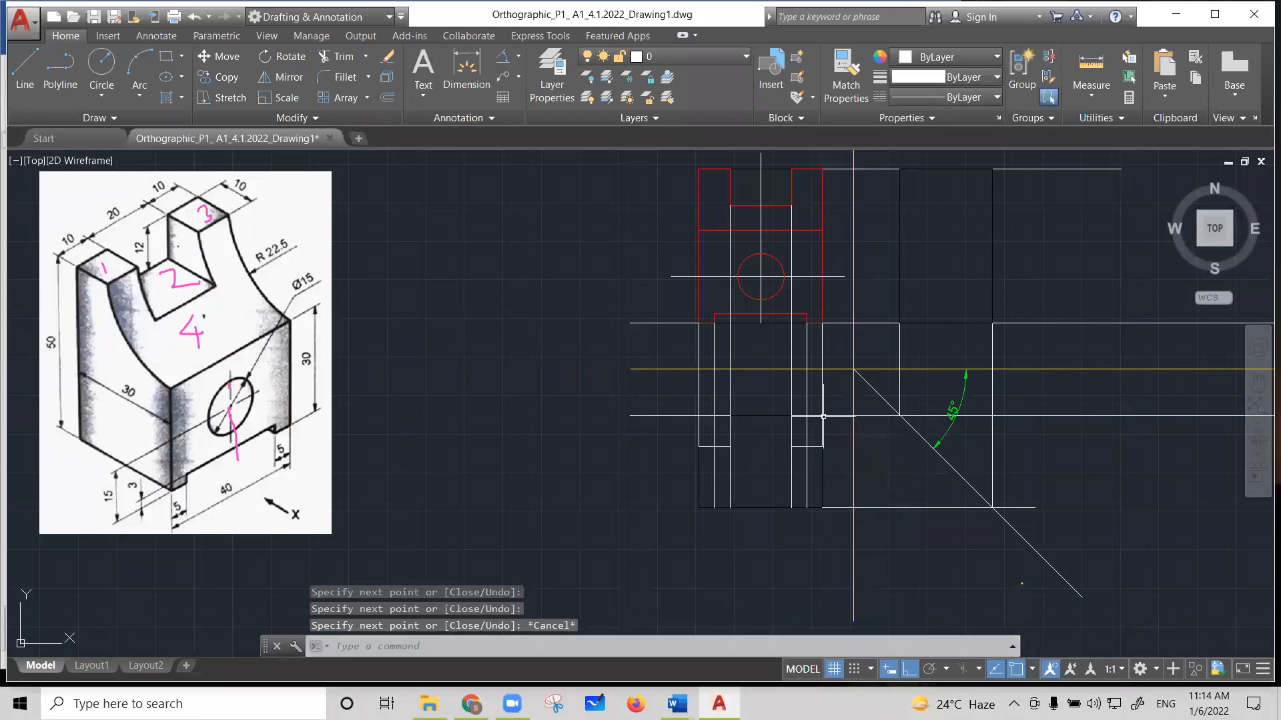
{"action": "right_click", "coordinate": [700, 436]}
{"action": "key", "text": "Escape"}
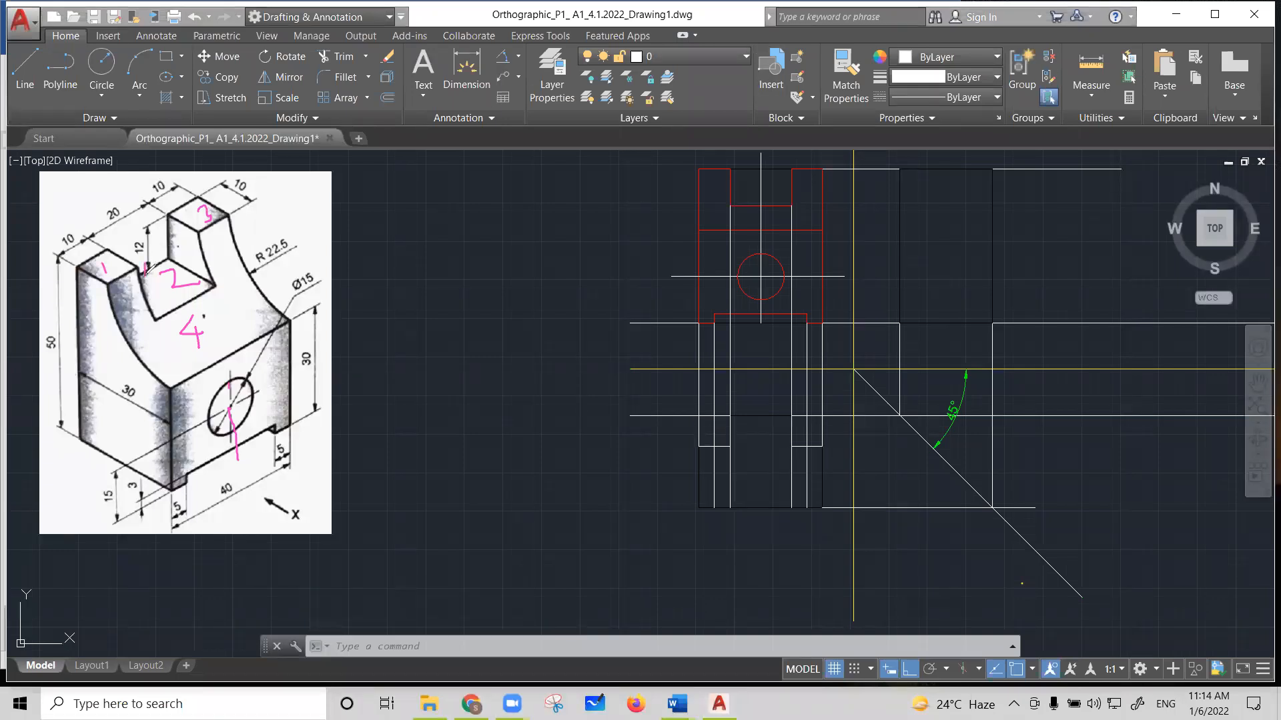
- Mark the edge between surfaces 2 and 4 in pink, and draw a line joining the two squares along the top view's upper edge
{"action": "left_click_drag", "start_coordinate": [178, 303], "coordinate": [174, 315]}
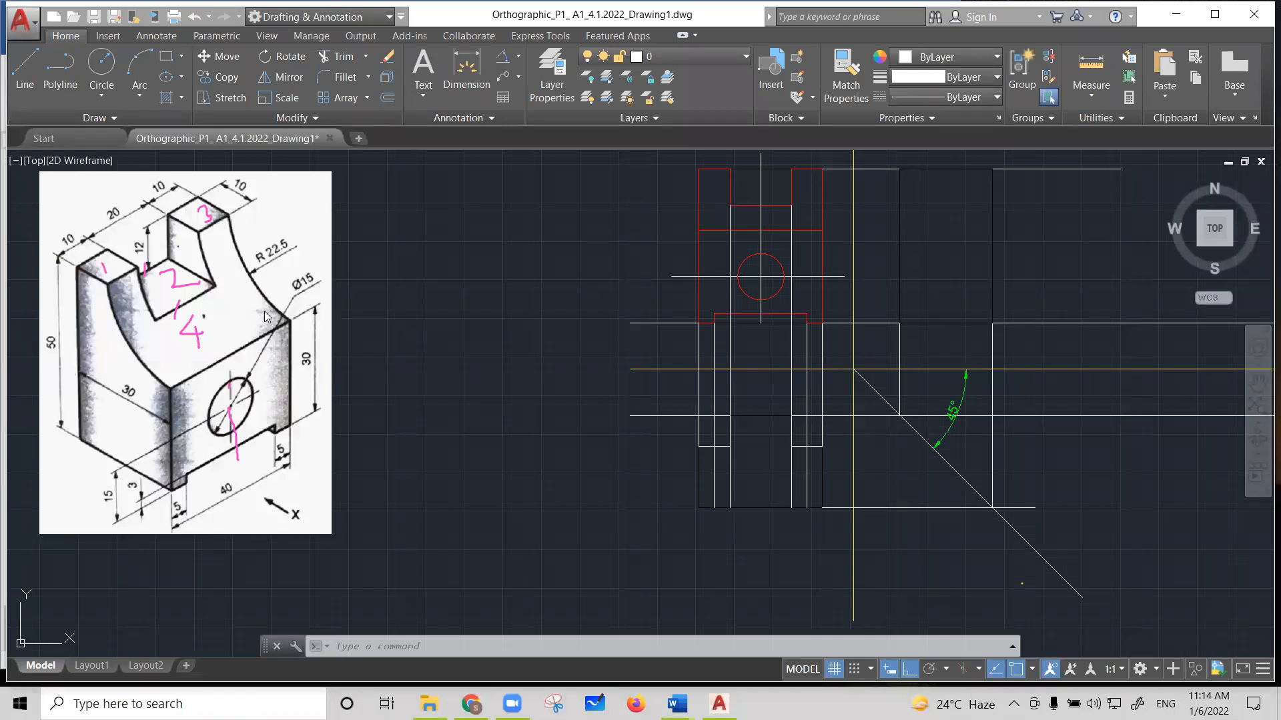
{"action": "double_click", "coordinate": [24, 78]}
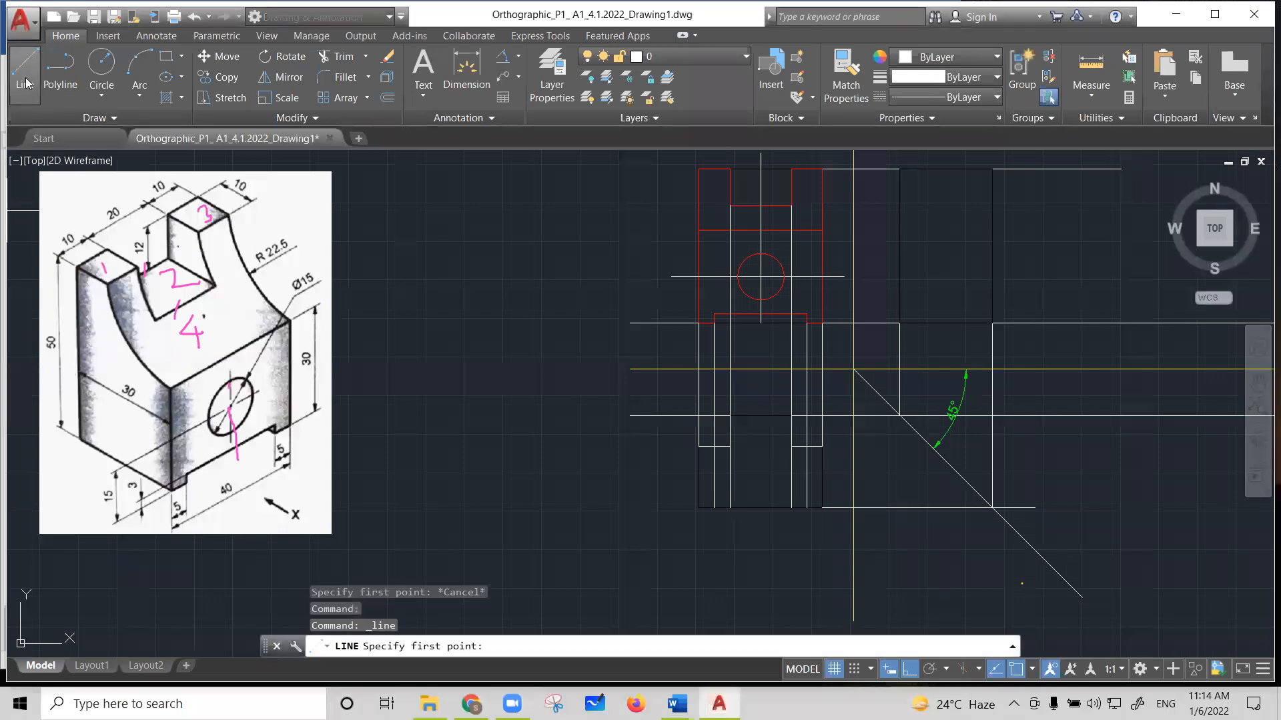
{"action": "left_click", "coordinate": [731, 415]}
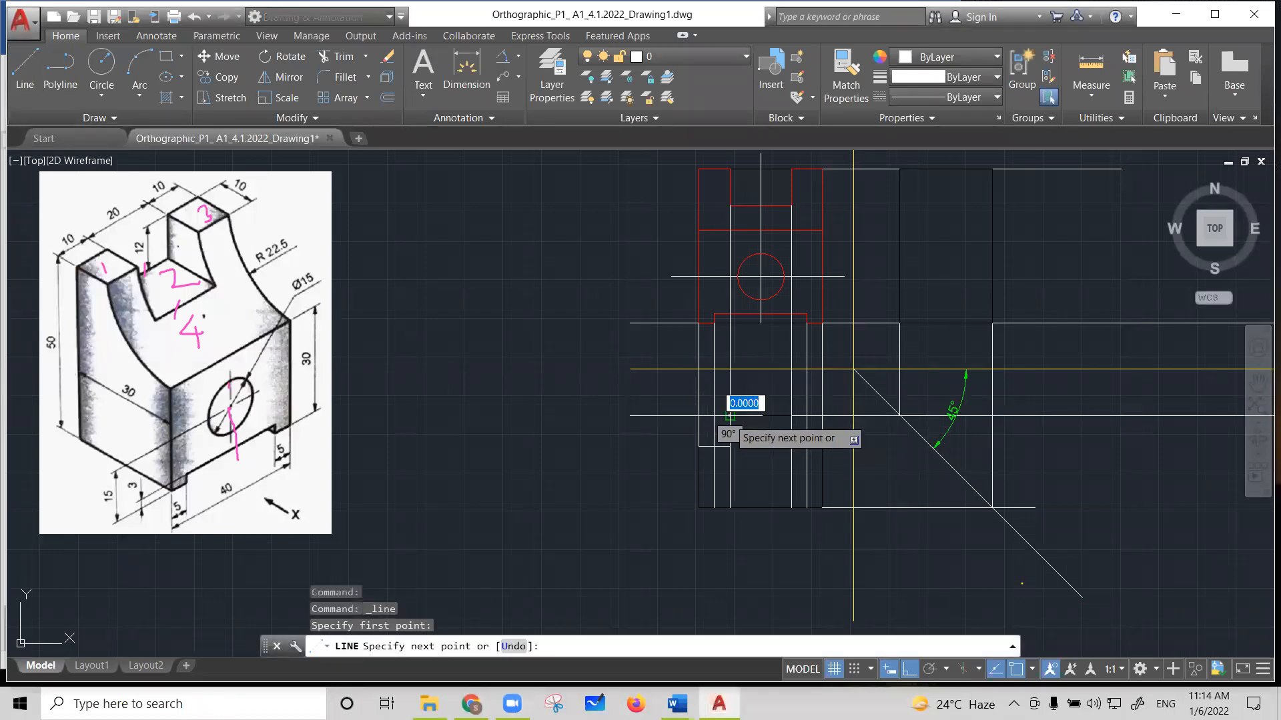
{"action": "left_click", "coordinate": [791, 415]}
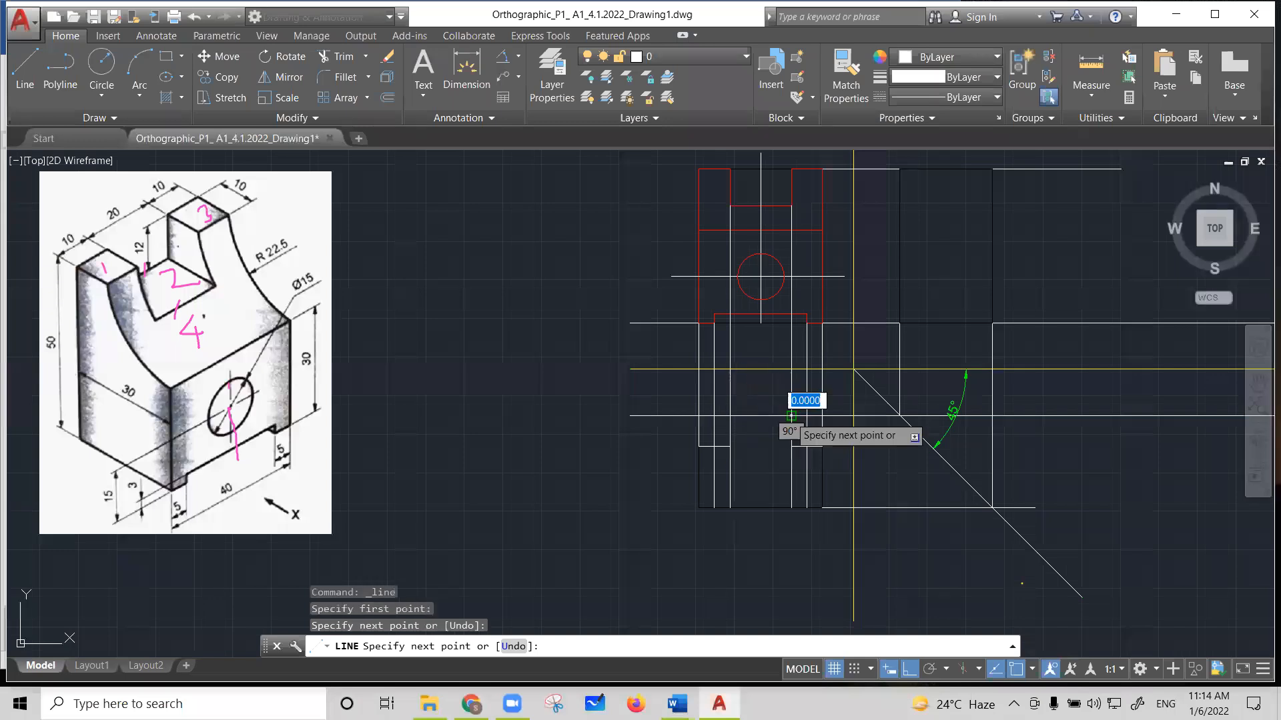
{"action": "key", "text": "Escape"}
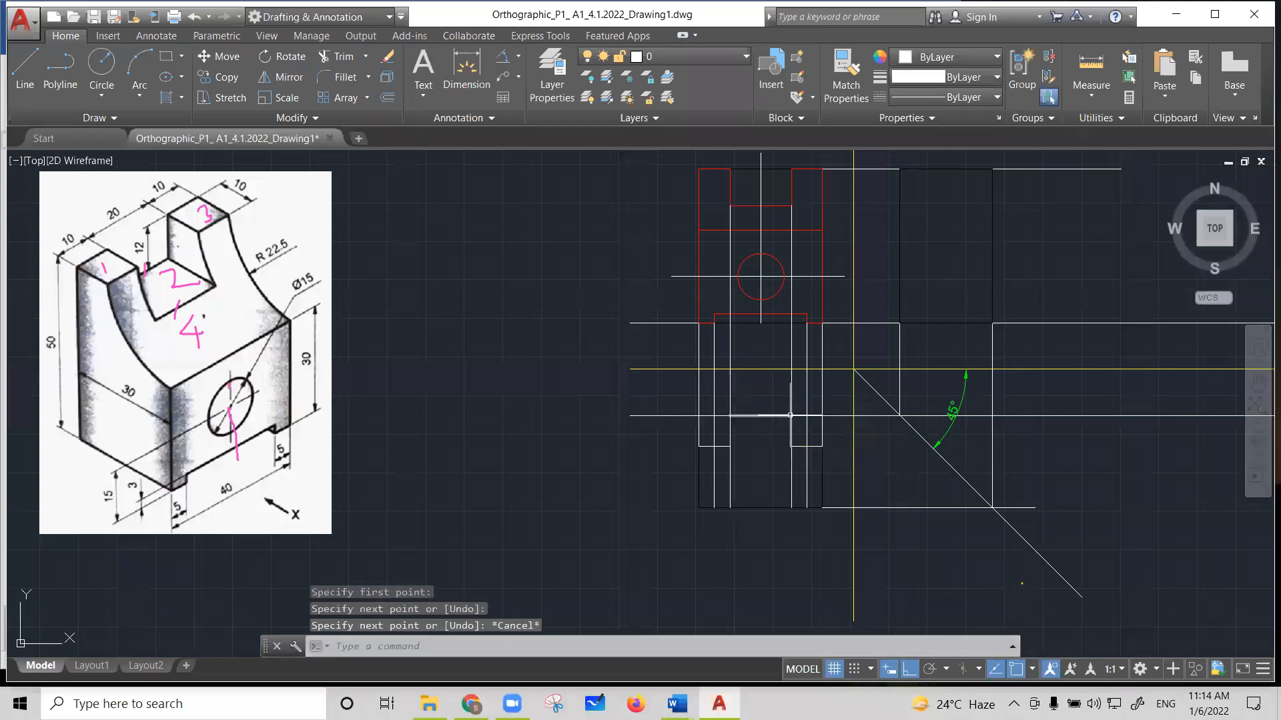
- Draw surface 4's outer outline from the left square down, 40 across the top view's lower edge, and up to the right square
{"action": "left_click", "coordinate": [25, 67]}
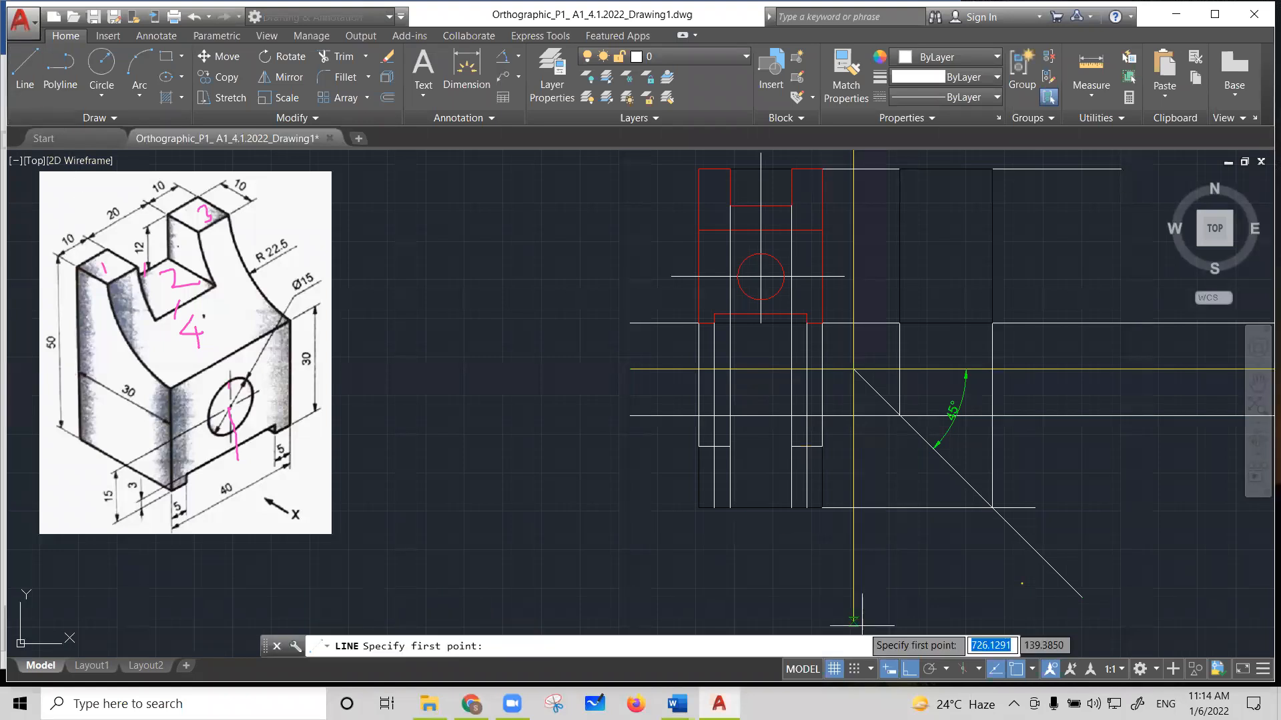
{"action": "left_click", "coordinate": [698, 447]}
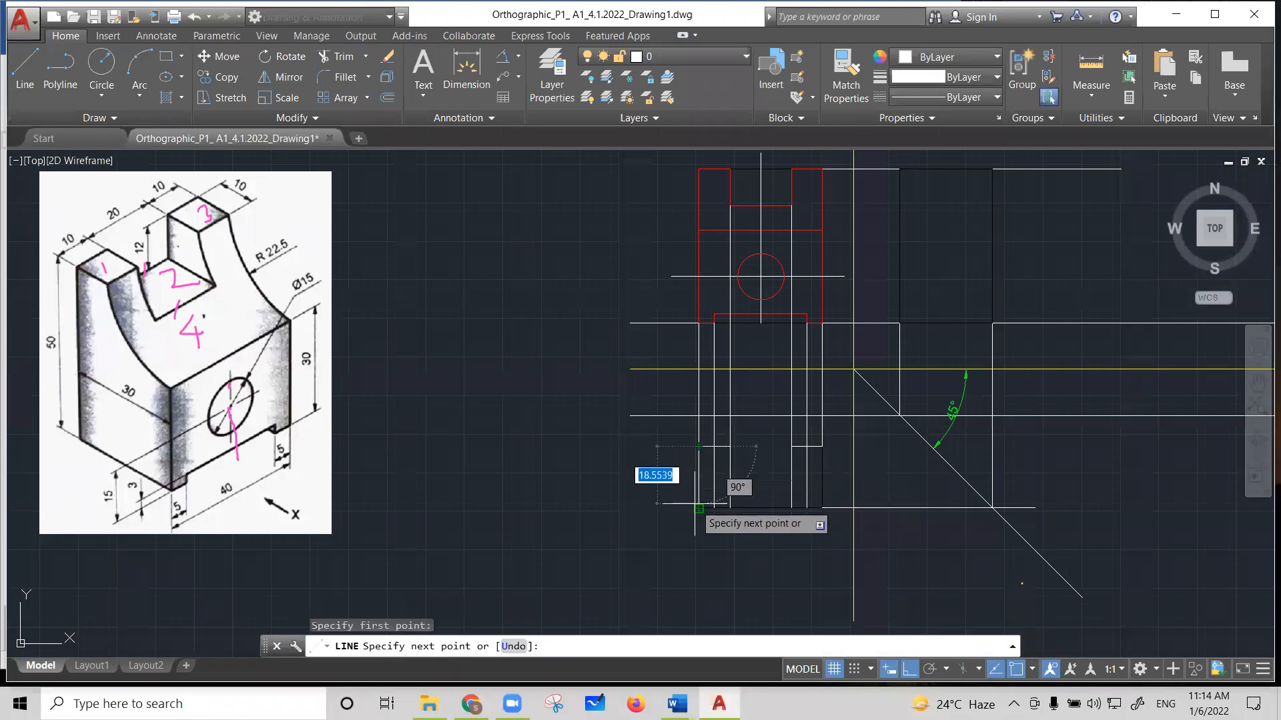
{"action": "left_click", "coordinate": [698, 509]}
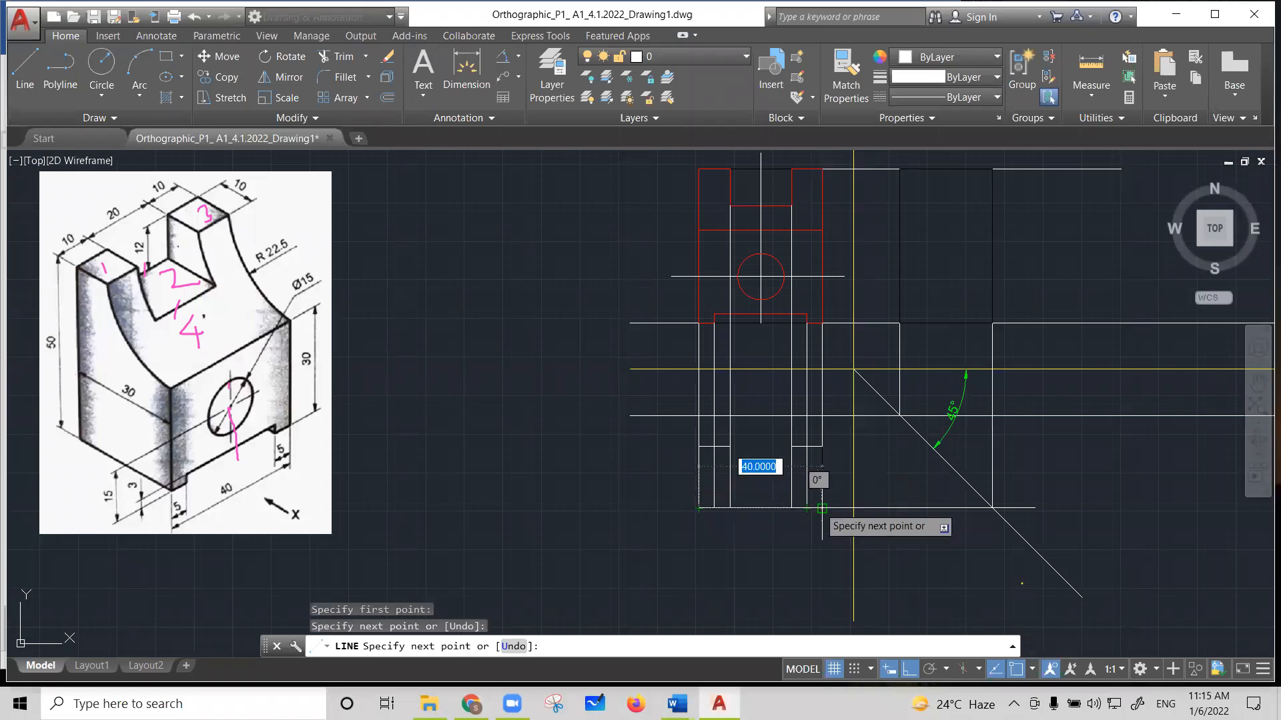
{"action": "left_click", "coordinate": [822, 509]}
{"action": "left_click", "coordinate": [821, 447]}
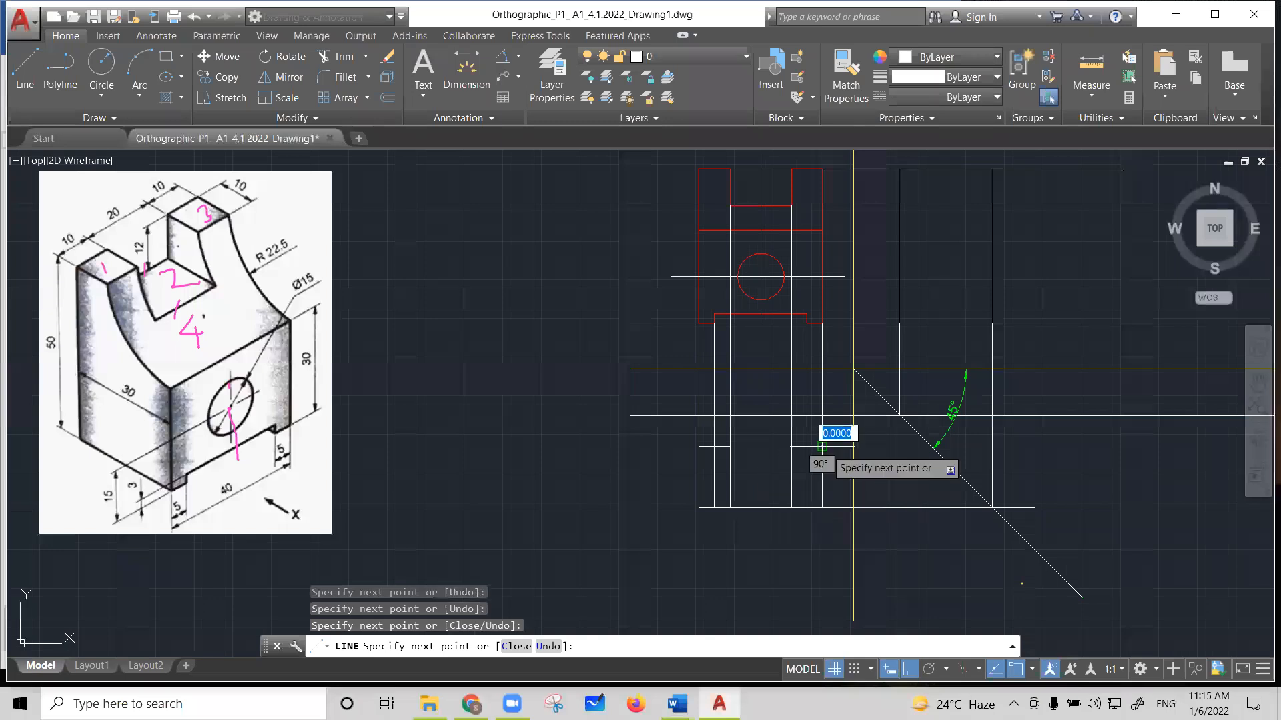
{"action": "key", "text": "Escape"}
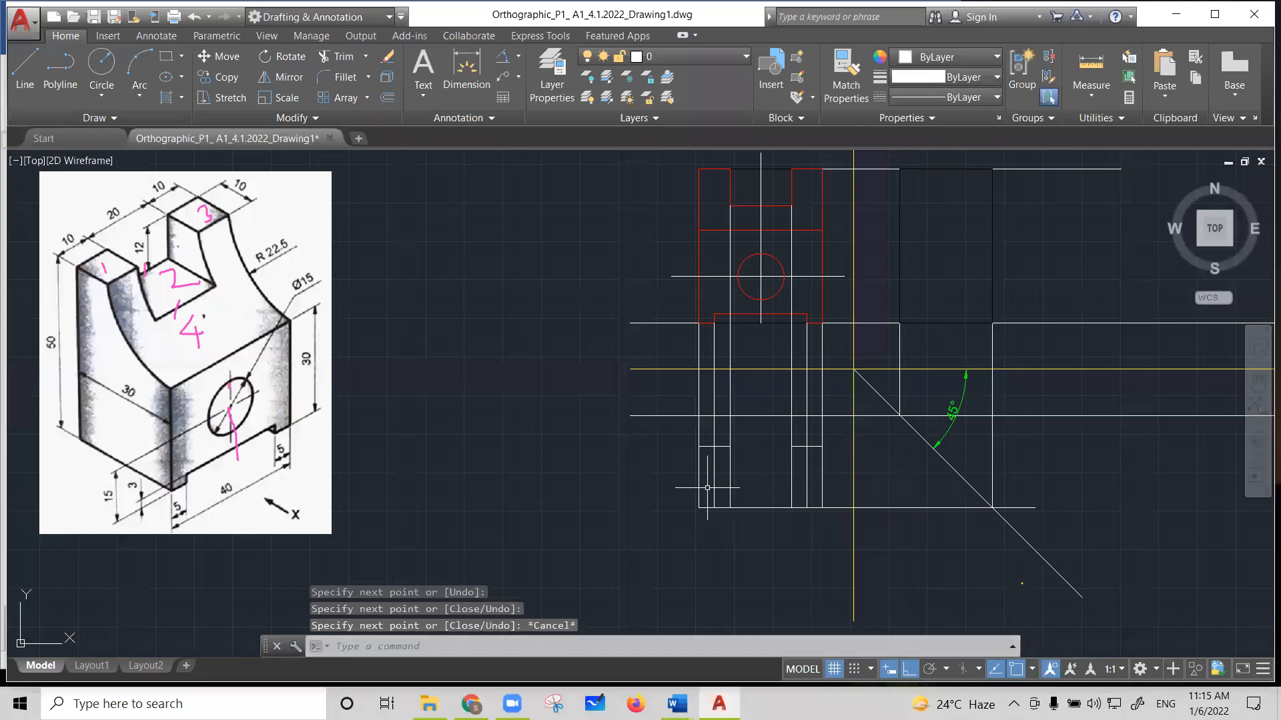
- Color both prong squares and the side and lower outline lines of the top view red
{"action": "left_click", "coordinate": [698, 435]}
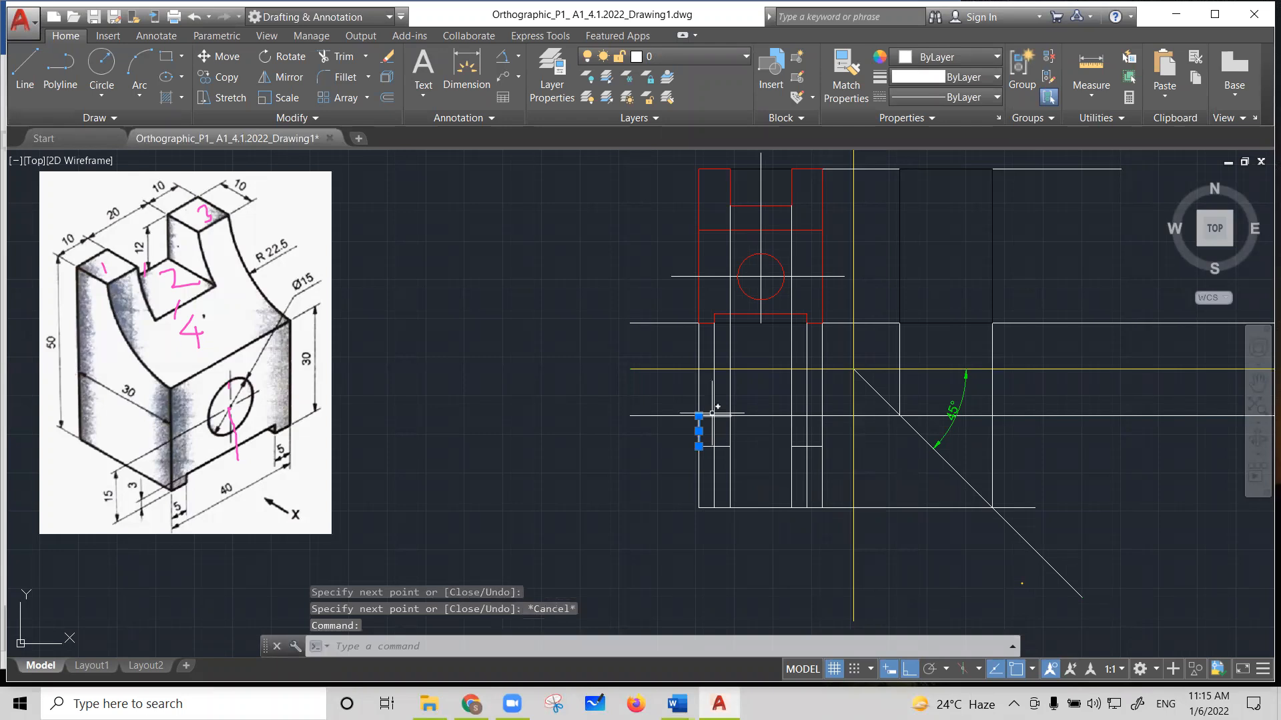
{"action": "left_click", "coordinate": [712, 415]}
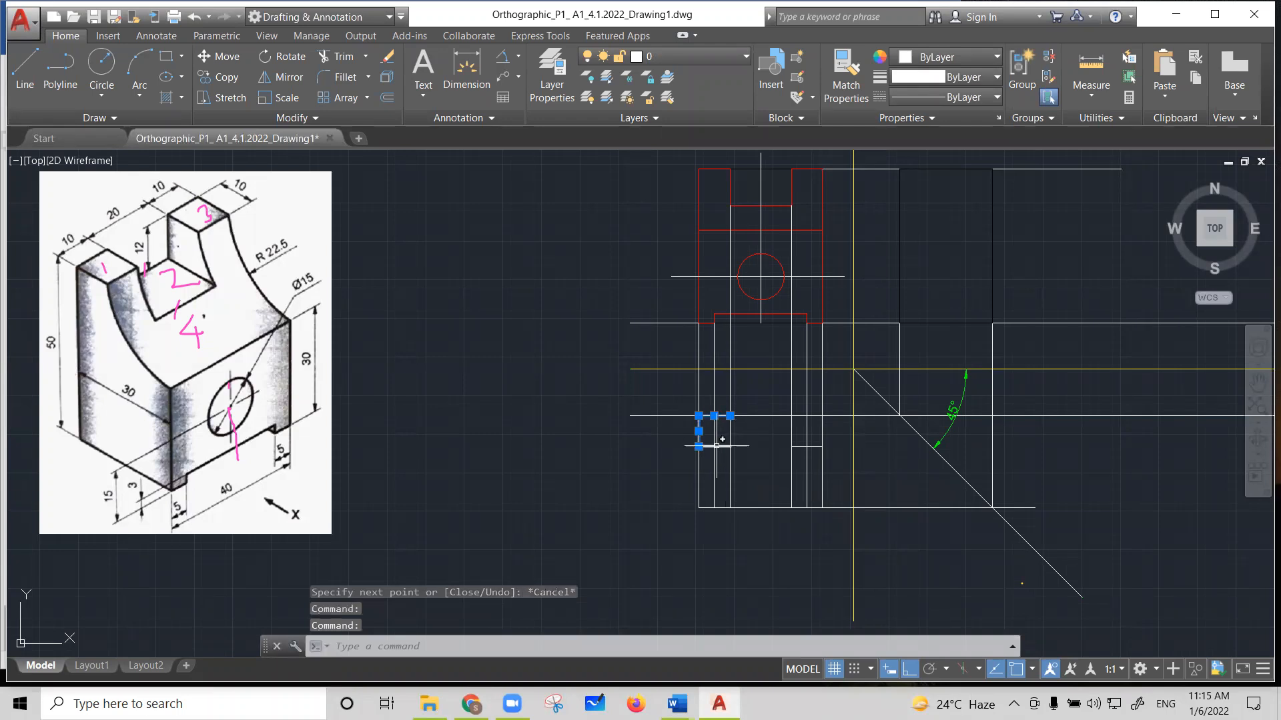
{"action": "left_click", "coordinate": [714, 446]}
{"action": "left_click", "coordinate": [729, 431]}
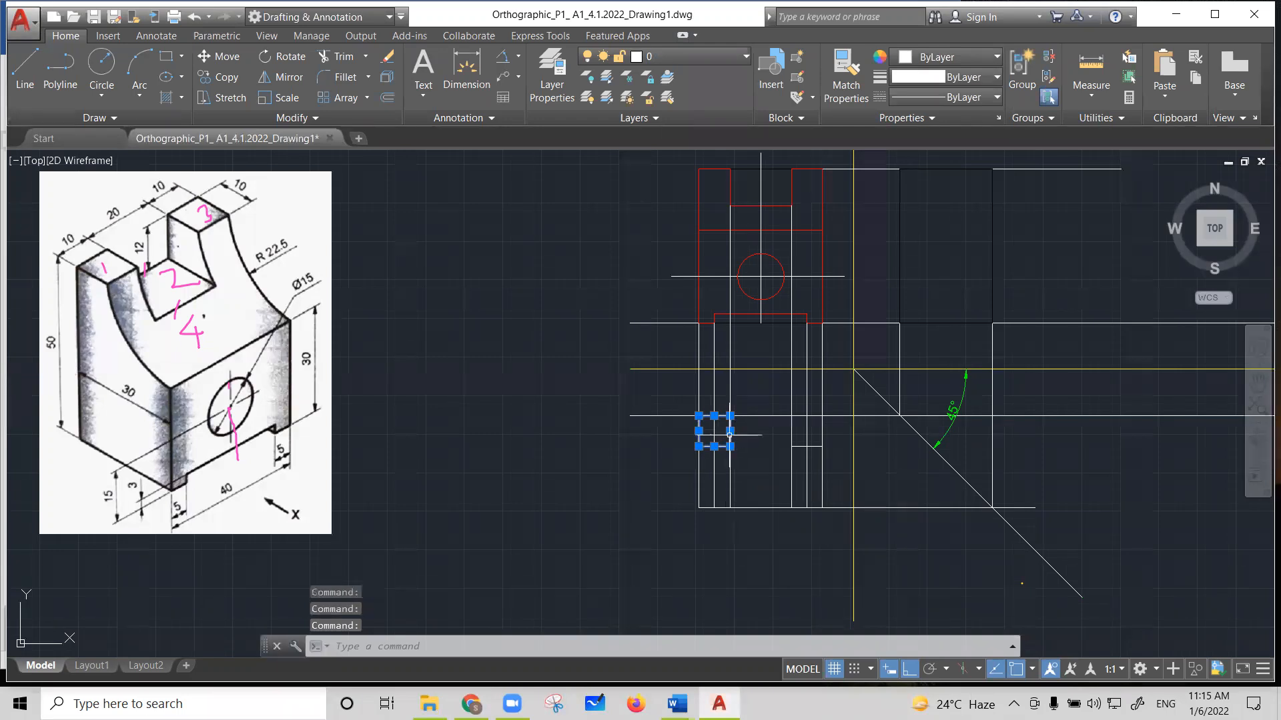
{"action": "left_click", "coordinate": [699, 475]}
{"action": "left_click", "coordinate": [746, 507]}
{"action": "left_click", "coordinate": [821, 477]}
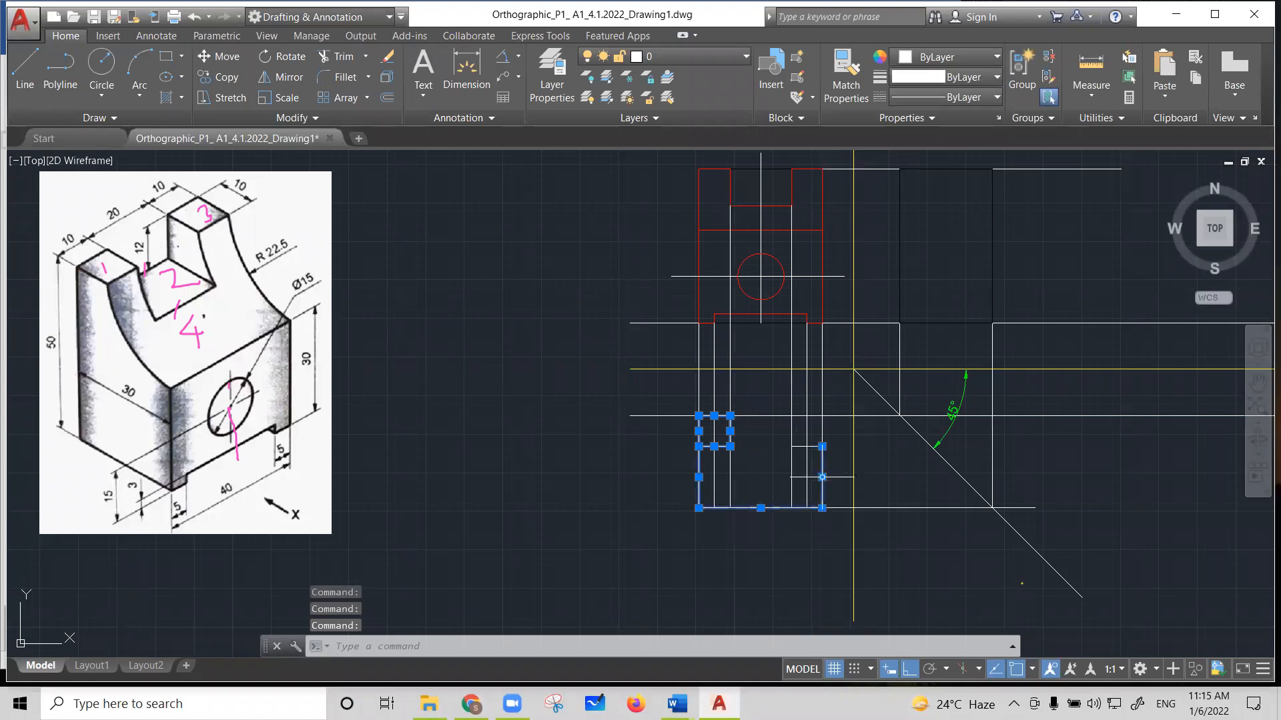
{"action": "left_click", "coordinate": [822, 431]}
{"action": "left_click", "coordinate": [810, 416]}
{"action": "left_click", "coordinate": [792, 436]}
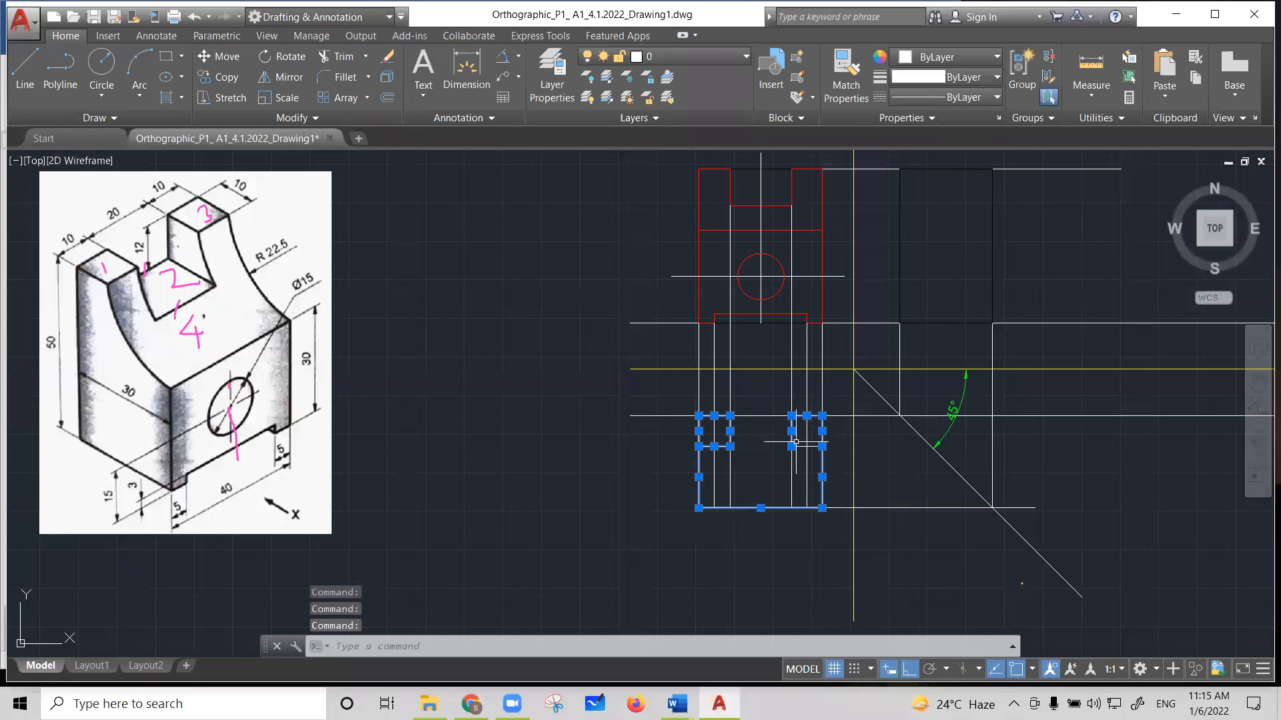
{"action": "left_click", "coordinate": [980, 64]}
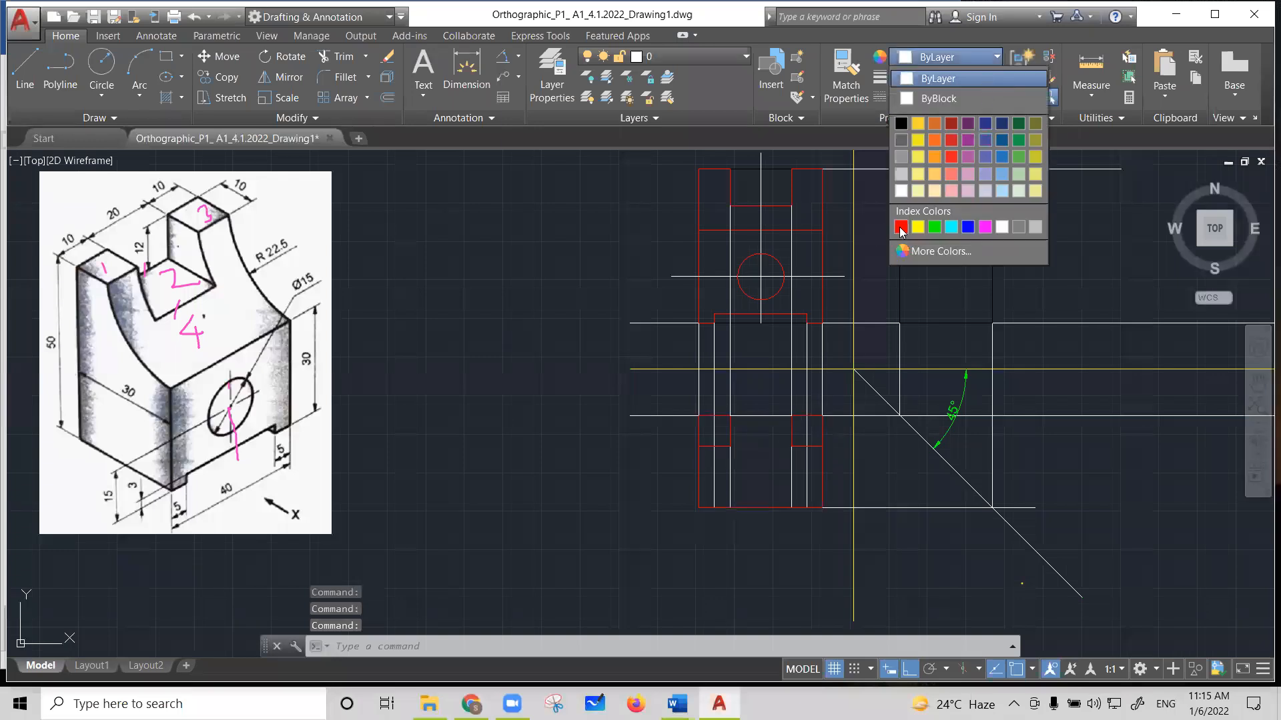
{"action": "left_click", "coordinate": [901, 228]}
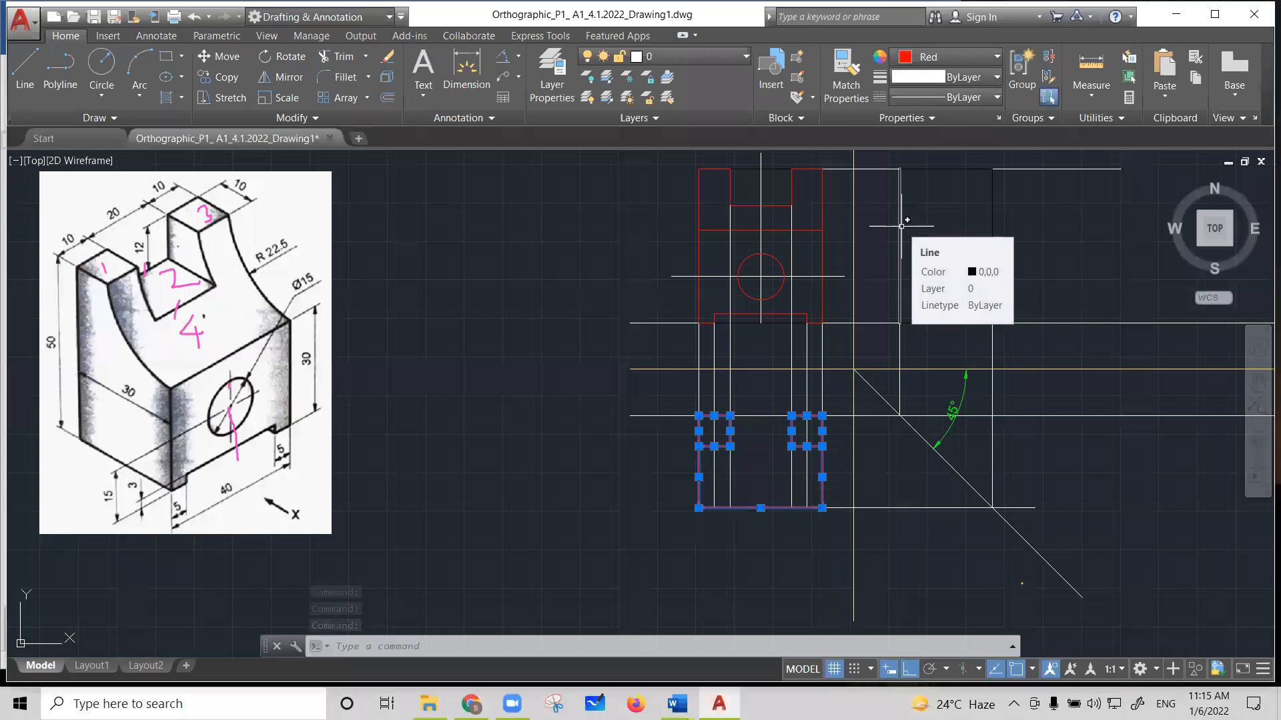
{"action": "key", "text": "Escape"}
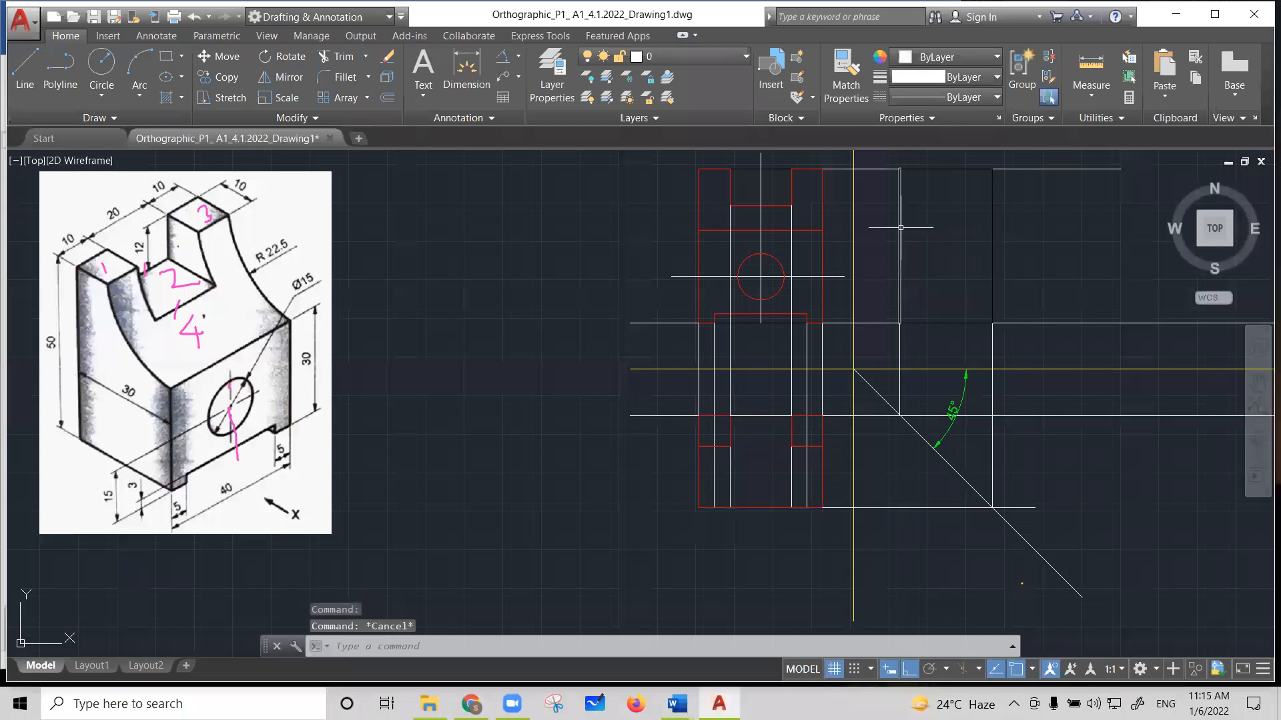
- Color the top view's upper edge line between the two prong squares red
{"action": "left_click", "coordinate": [760, 416]}
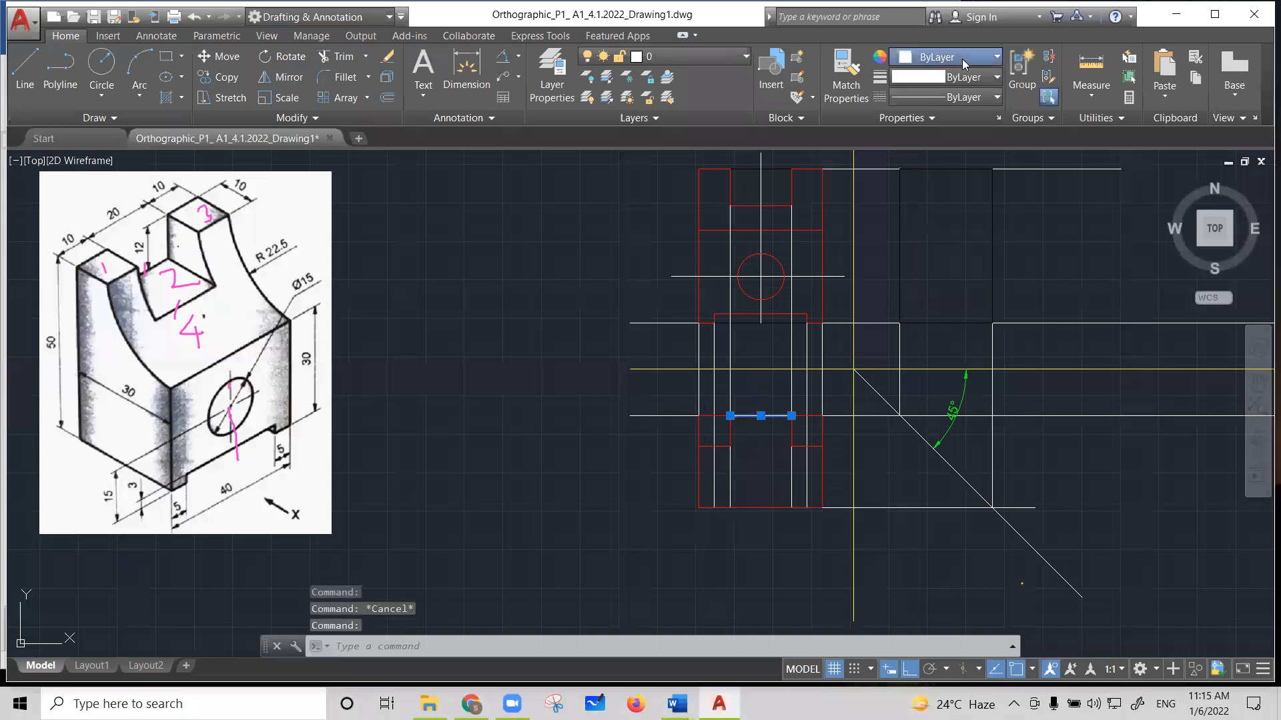
{"action": "left_click", "coordinate": [963, 58]}
{"action": "left_click", "coordinate": [901, 226]}
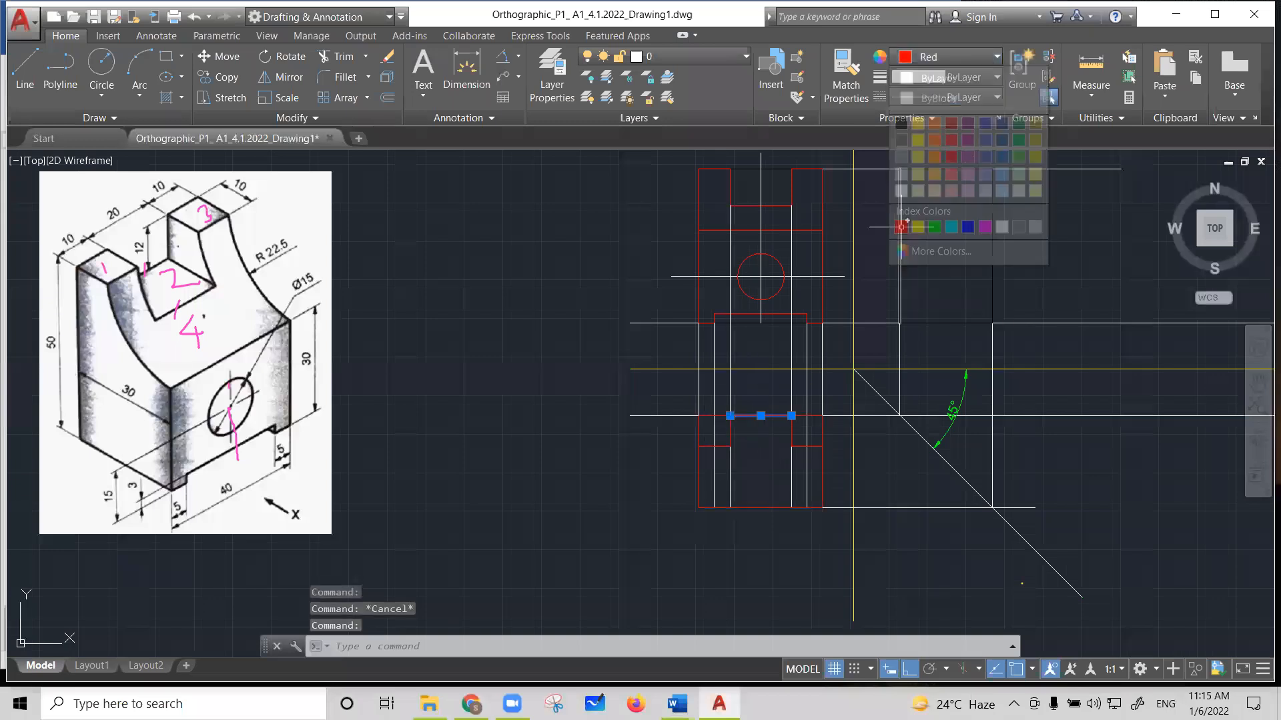
{"action": "key", "text": "Escape"}
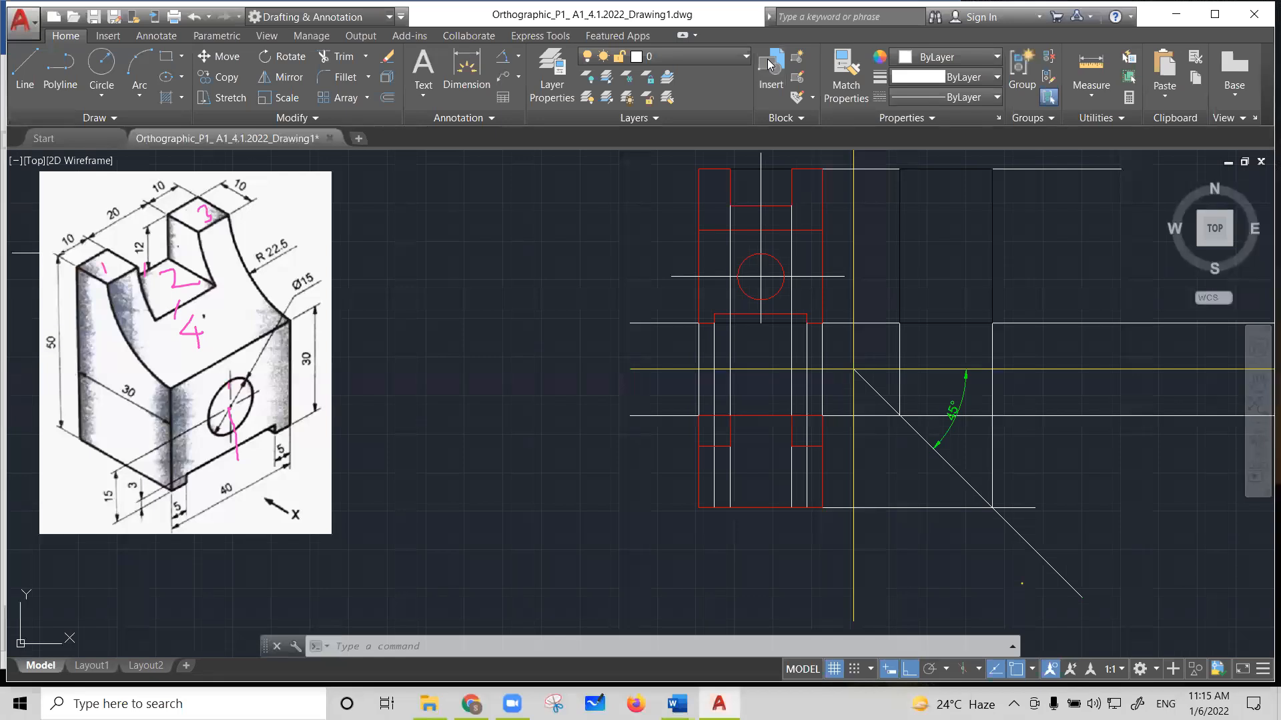
- Clear the old pen marks and shade the side face of the isometric reference block with freehand pink strokes
{"action": "left_click", "coordinate": [924, 146]}
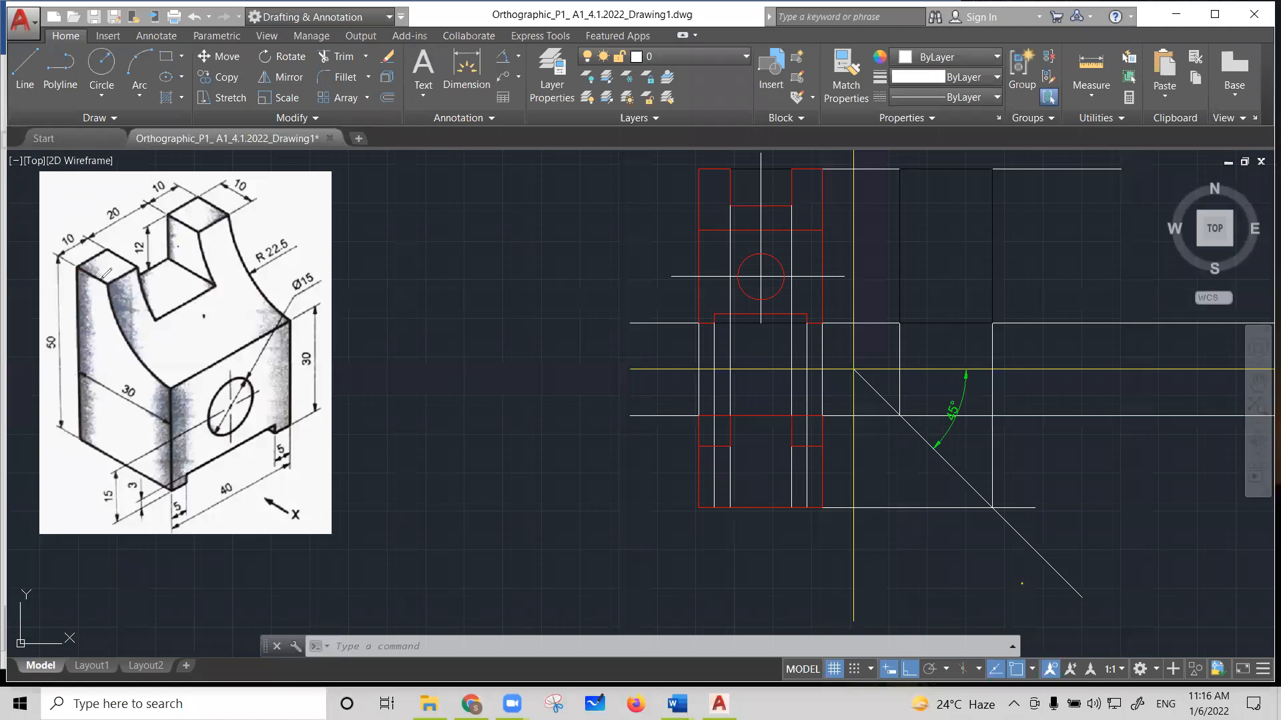
{"action": "mouse_move", "coordinate": [99, 281]}
{"action": "left_mouse_down"}
{"action": "mouse_move", "coordinate": [77, 301]}
{"action": "mouse_move", "coordinate": [77, 335]}
{"action": "left_mouse_up"}
{"action": "mouse_move", "coordinate": [127, 332]}
{"action": "left_mouse_down"}
{"action": "mouse_move", "coordinate": [73, 370]}
{"action": "mouse_move", "coordinate": [71, 437]}
{"action": "left_mouse_up"}
{"action": "mouse_move", "coordinate": [165, 390]}
{"action": "left_mouse_down"}
{"action": "mouse_move", "coordinate": [110, 446]}
{"action": "mouse_move", "coordinate": [152, 448]}
{"action": "mouse_move", "coordinate": [142, 462]}
{"action": "left_mouse_up"}
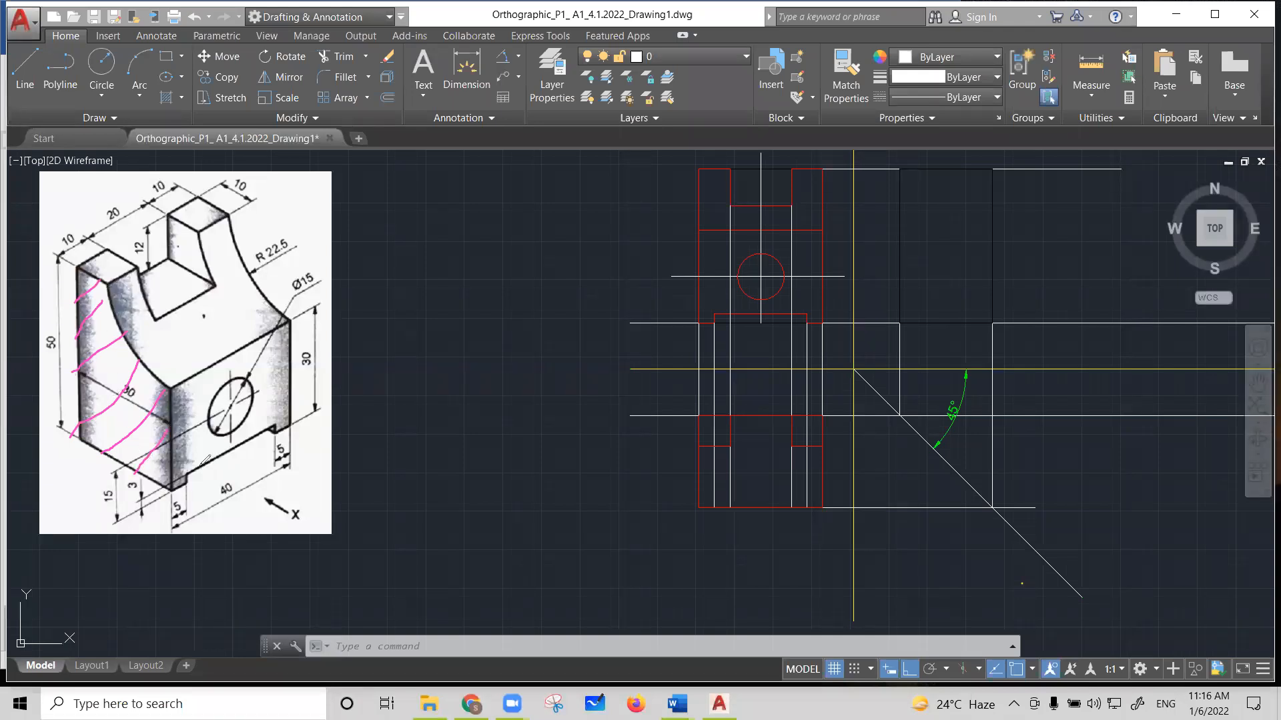
{"action": "left_click_drag", "start_coordinate": [67, 361], "coordinate": [110, 343]}
{"action": "left_click_drag", "start_coordinate": [99, 268], "coordinate": [86, 302]}
{"action": "left_click_drag", "start_coordinate": [163, 432], "coordinate": [192, 423]}
{"action": "left_click_drag", "start_coordinate": [143, 348], "coordinate": [124, 362]}
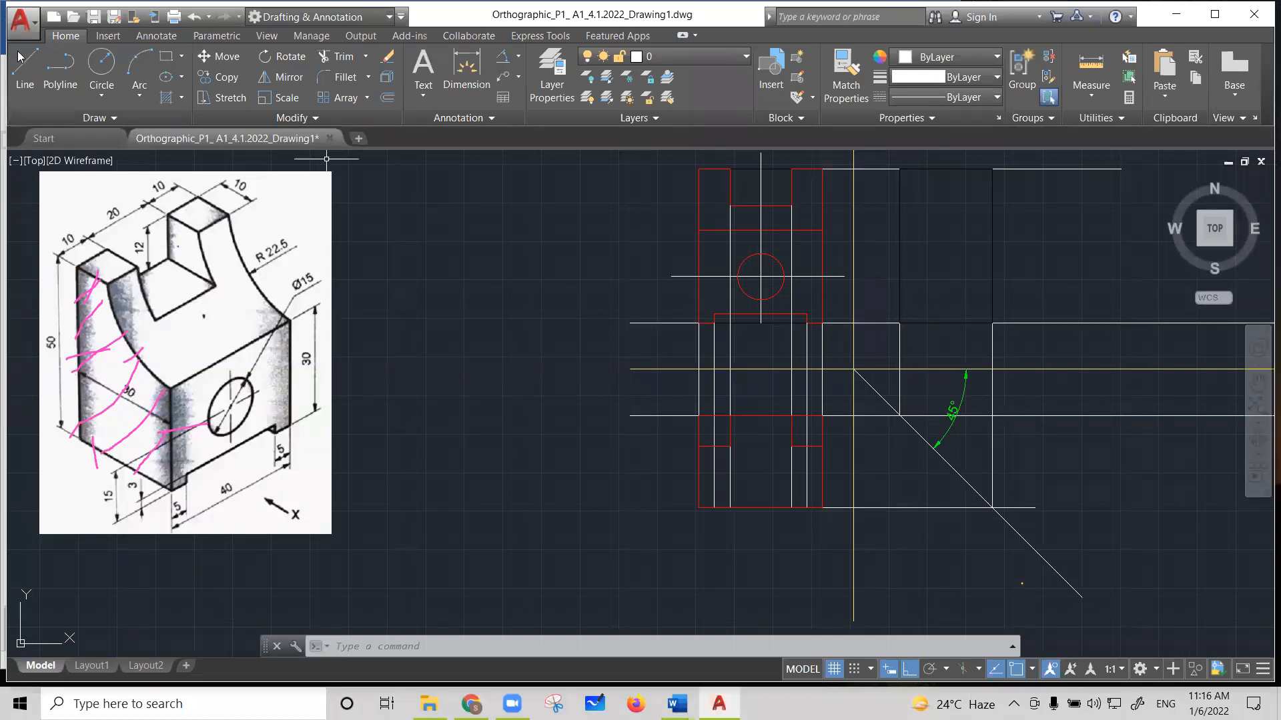
- Draw the side view's left edge from its lower-left corner to its upper-left corner, continuing 10 to the right along the top
{"action": "left_click", "coordinate": [33, 79]}
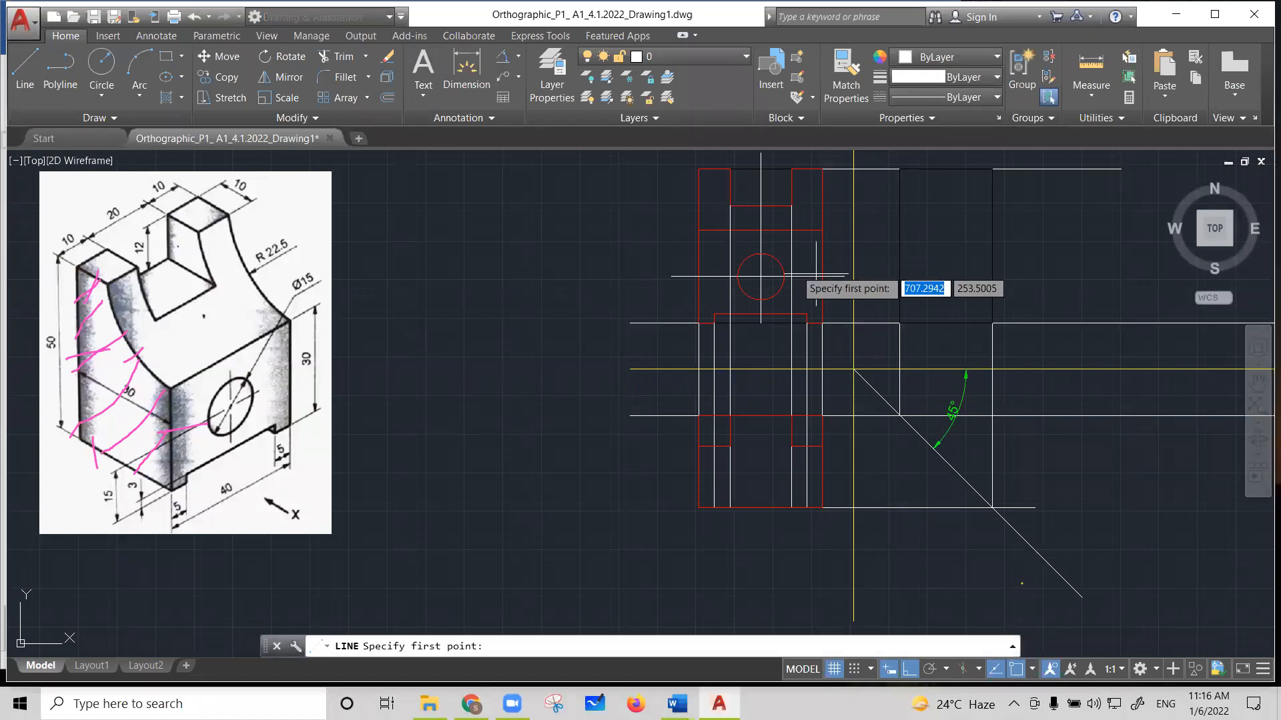
{"action": "left_click", "coordinate": [900, 323]}
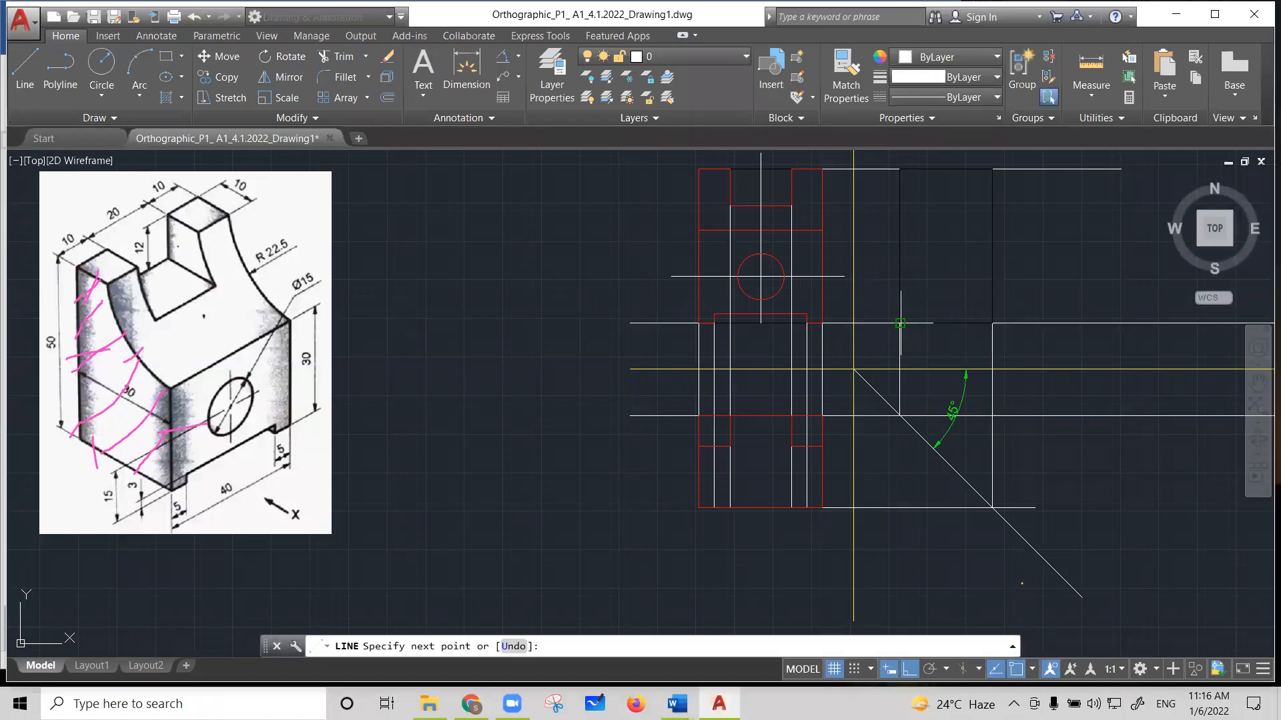
{"action": "left_click", "coordinate": [900, 169]}
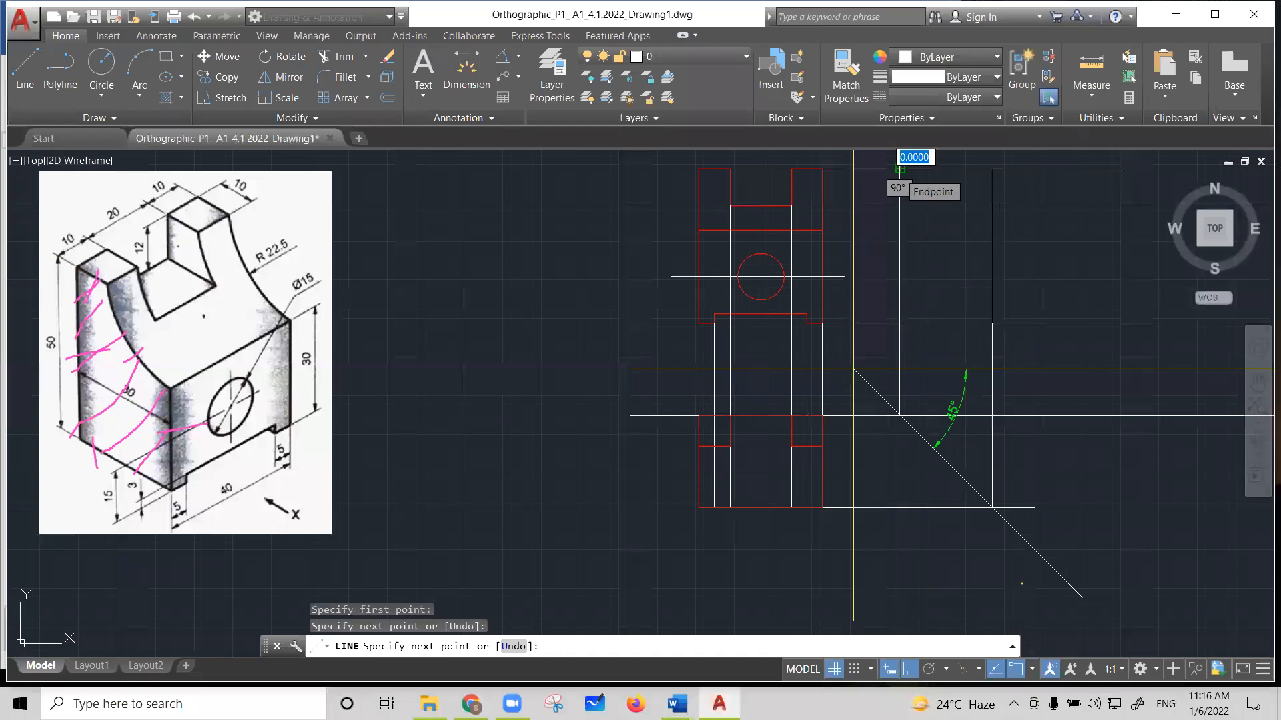
{"action": "type", "text": "10"}
{"action": "key", "text": "Return"}
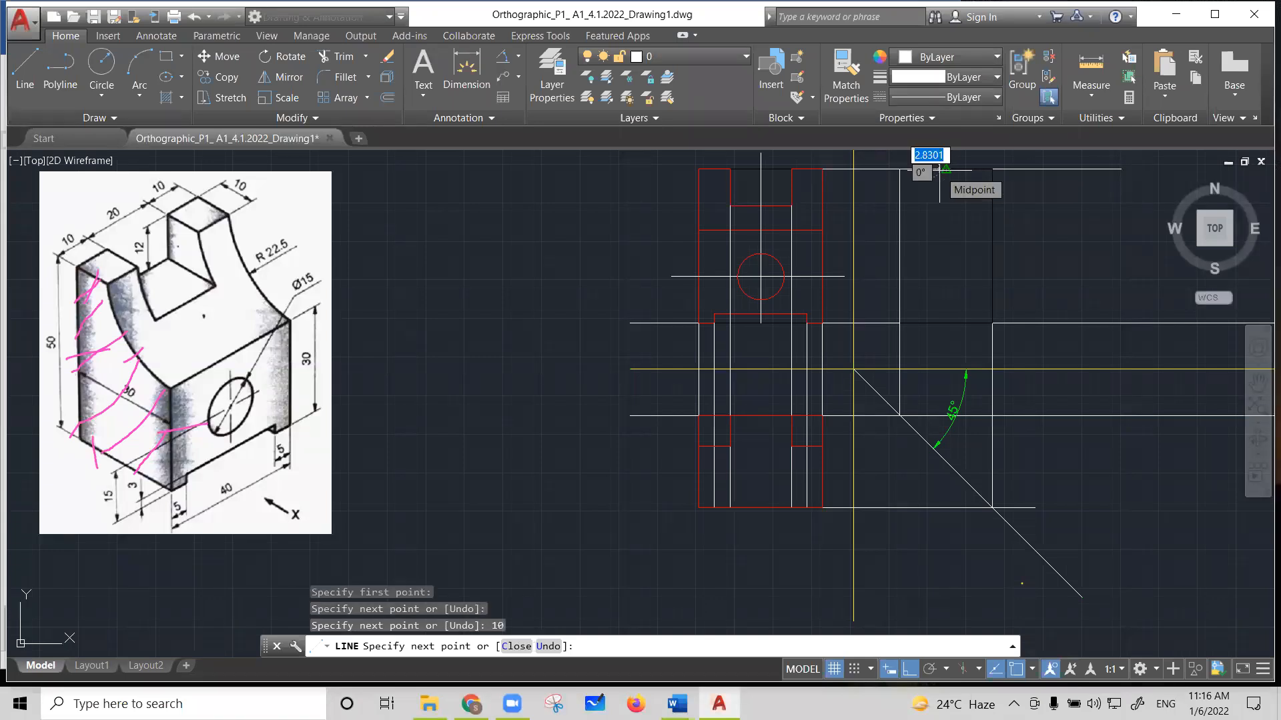
{"action": "key", "text": "Escape"}
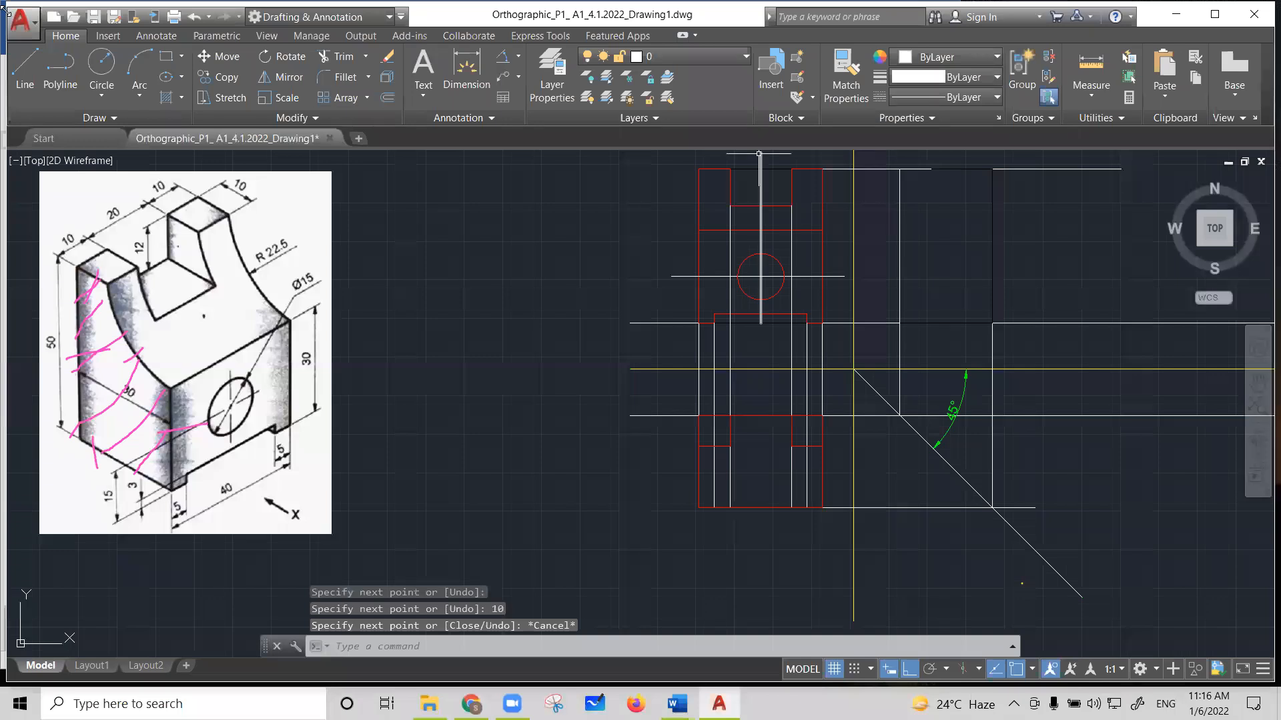
- Draw the side view's base from its lower-left to its lower-right corner, continuing 30 straight up along the right edge
{"action": "left_click", "coordinate": [25, 66]}
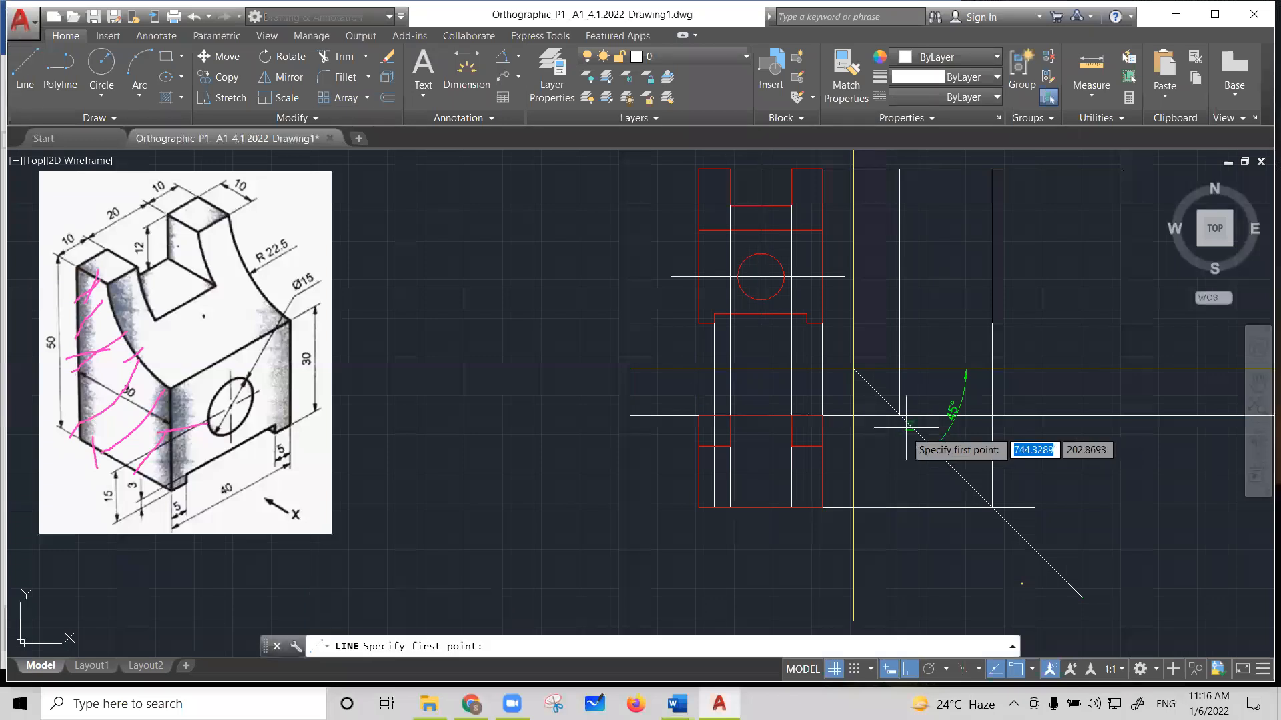
{"action": "left_click", "coordinate": [900, 323]}
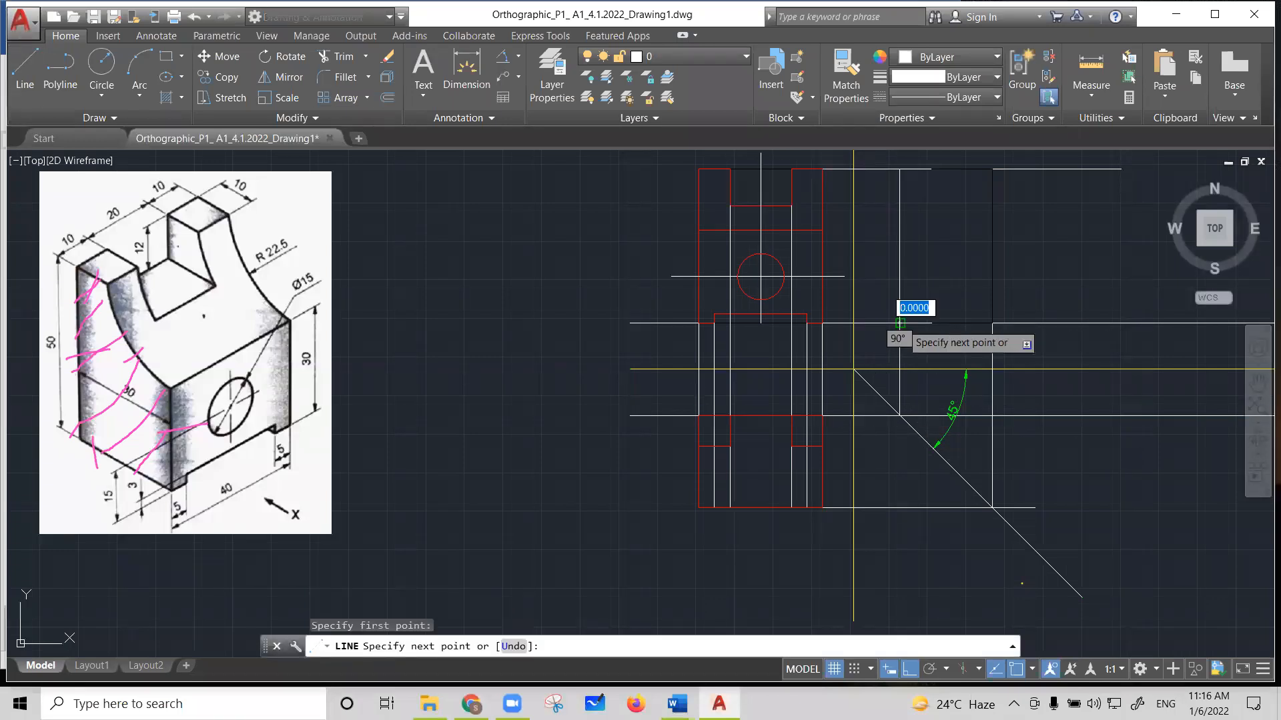
{"action": "left_click", "coordinate": [992, 322]}
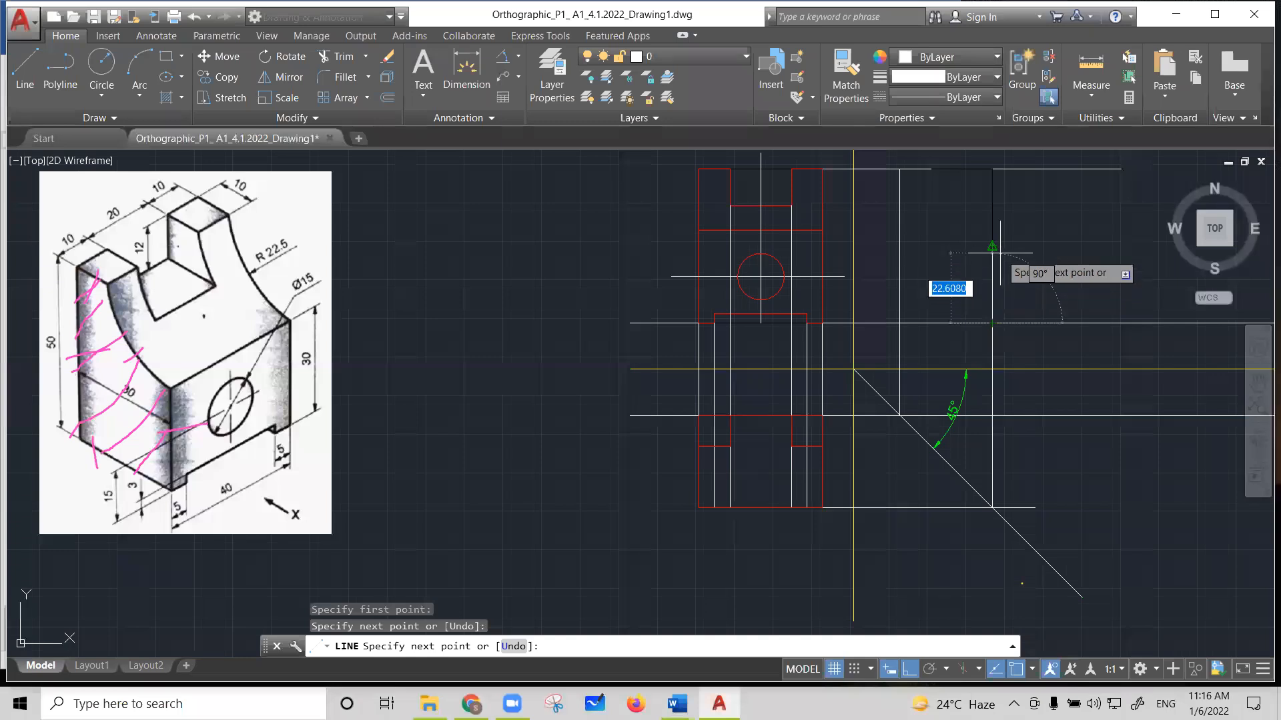
{"action": "type", "text": "30"}
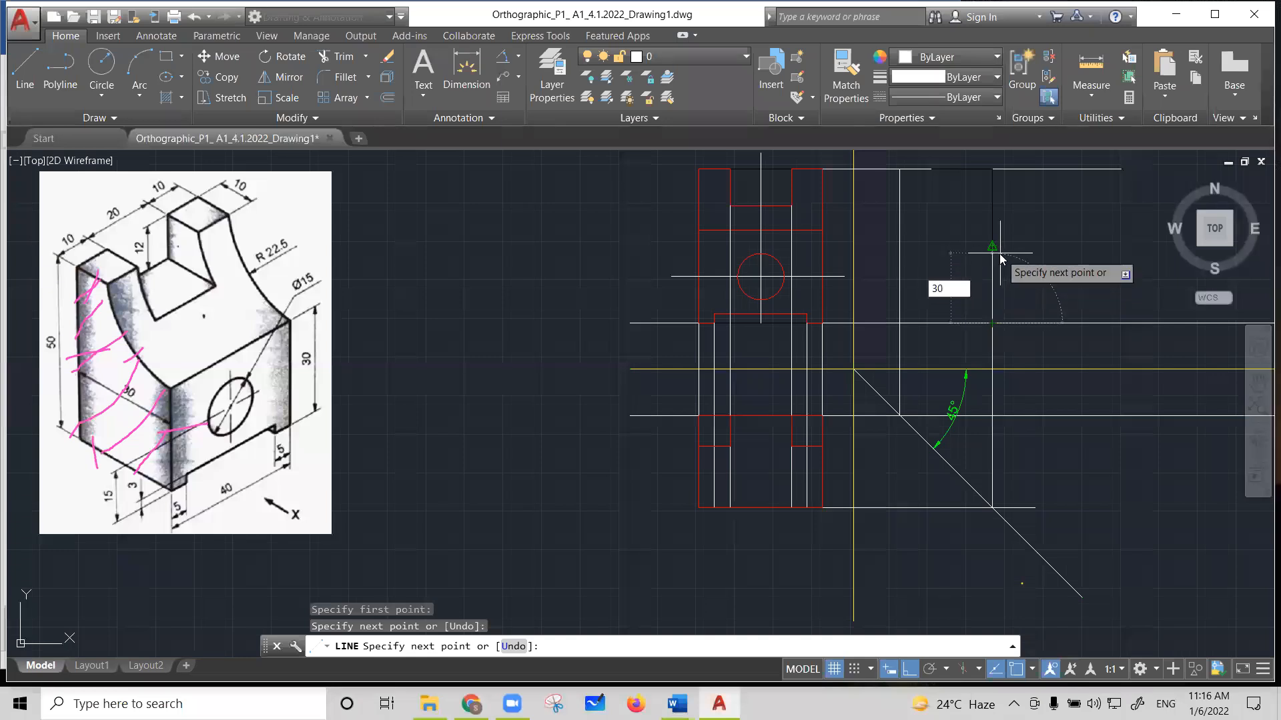
{"action": "key", "text": "Return"}
{"action": "key", "text": "Escape"}
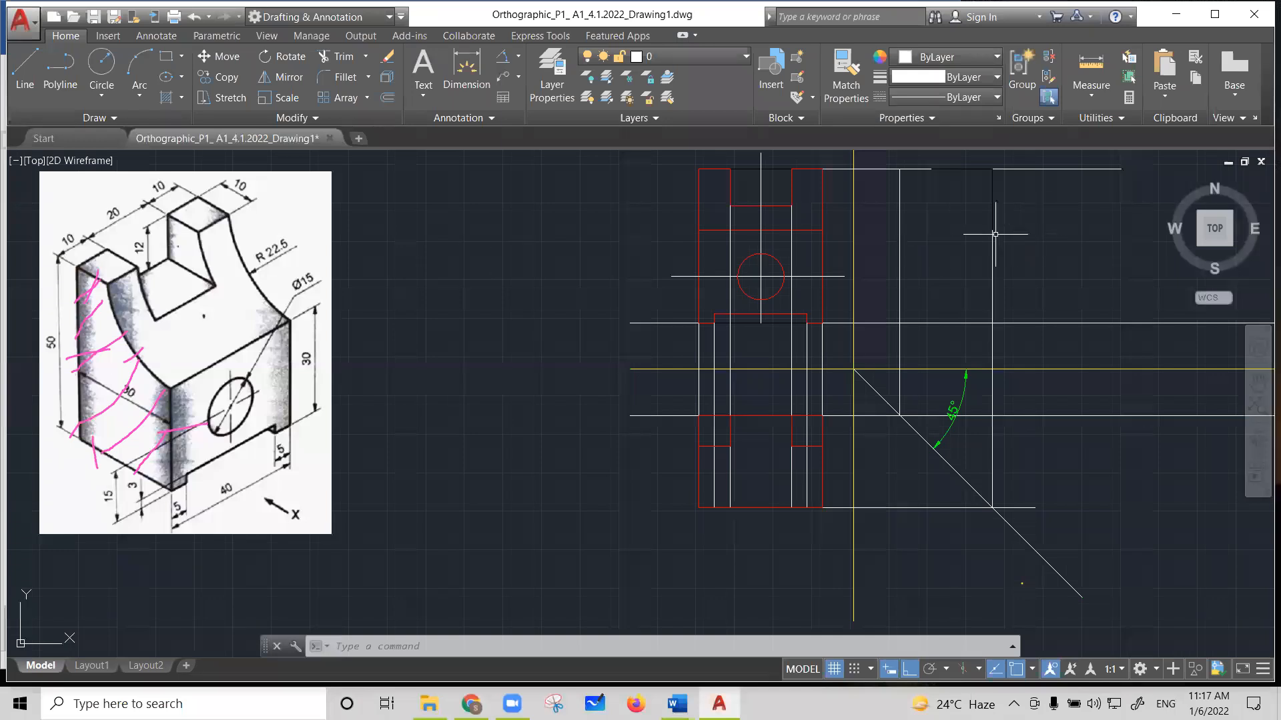
- Draw a horizontal line 22.5 long to the right from the end of the side view's short top edge
{"action": "left_click", "coordinate": [25, 67]}
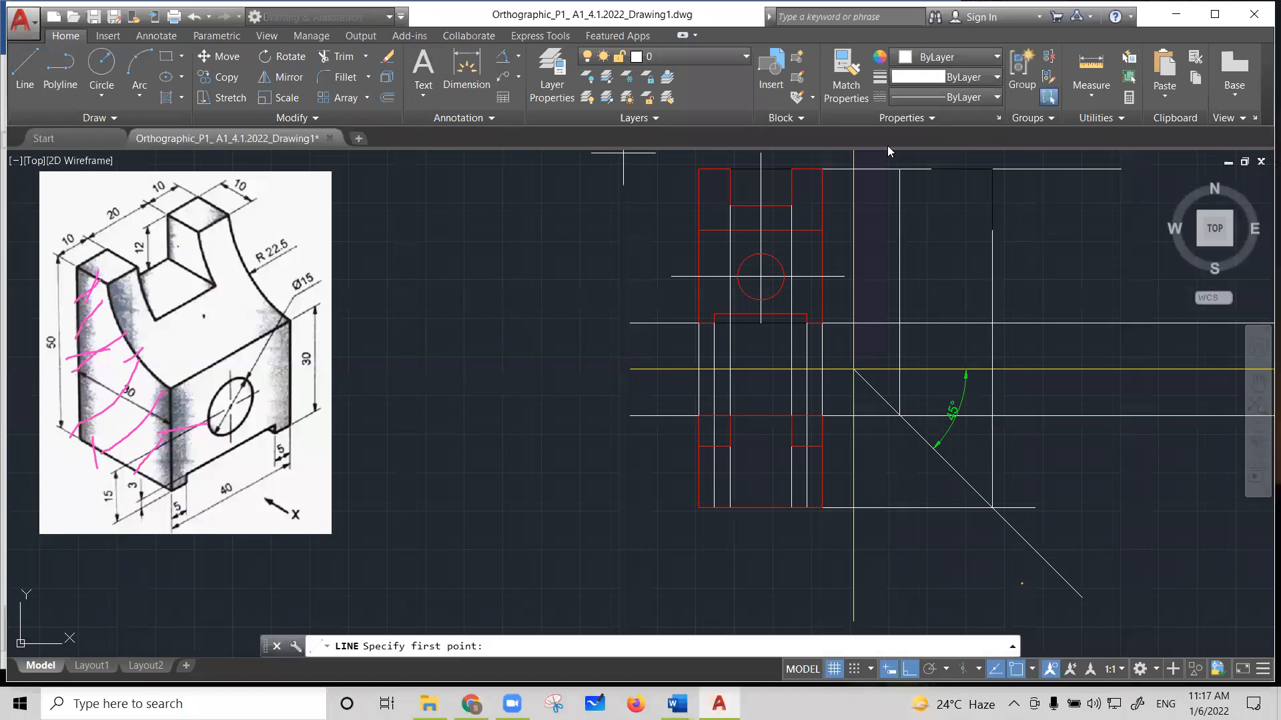
{"action": "left_click", "coordinate": [931, 169]}
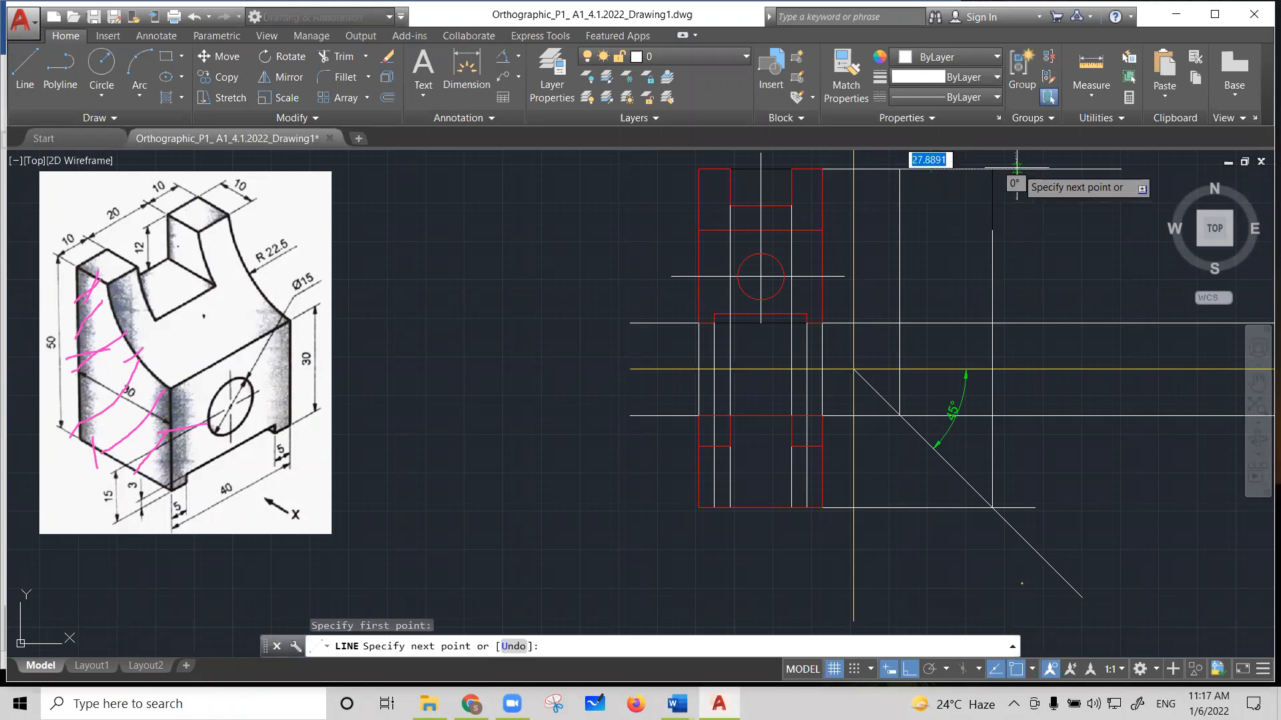
{"action": "type", "text": "22.5"}
{"action": "key", "text": "Return"}
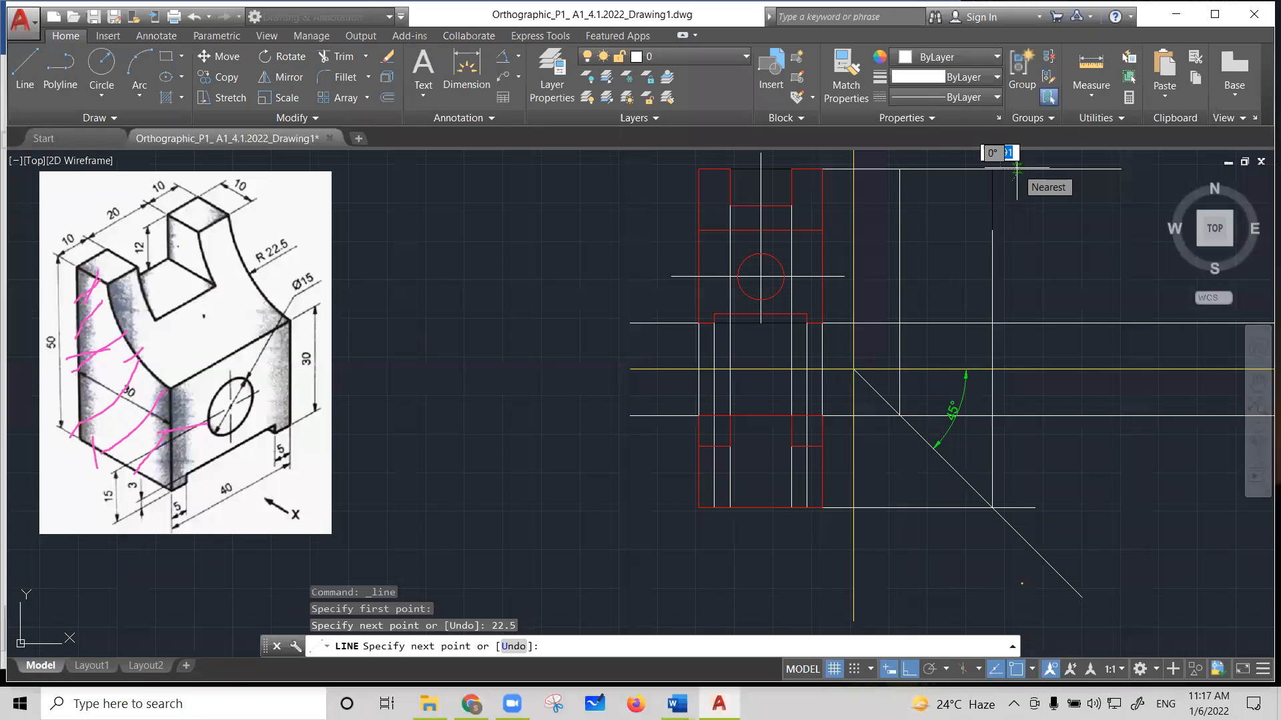
{"action": "key", "text": "Escape"}
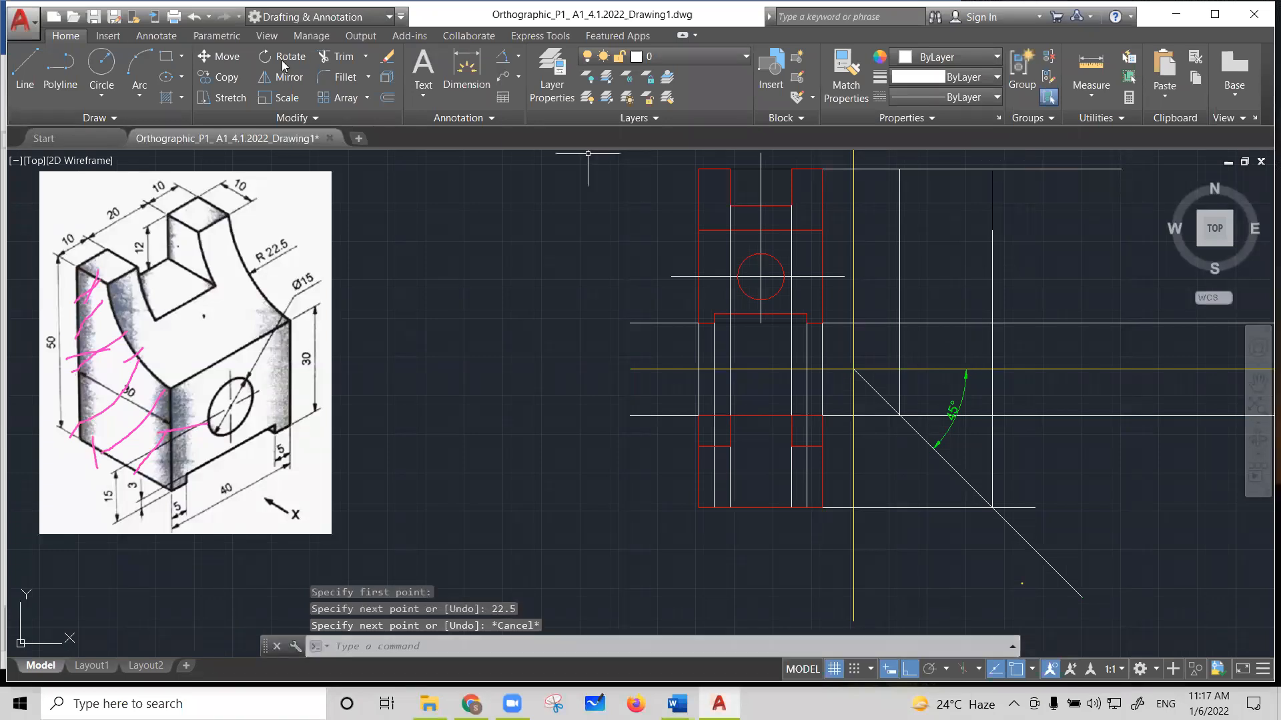
- Erase the long projection line across the side view's top and the 22.5 line beyond the short top edge
{"action": "left_click", "coordinate": [102, 67]}
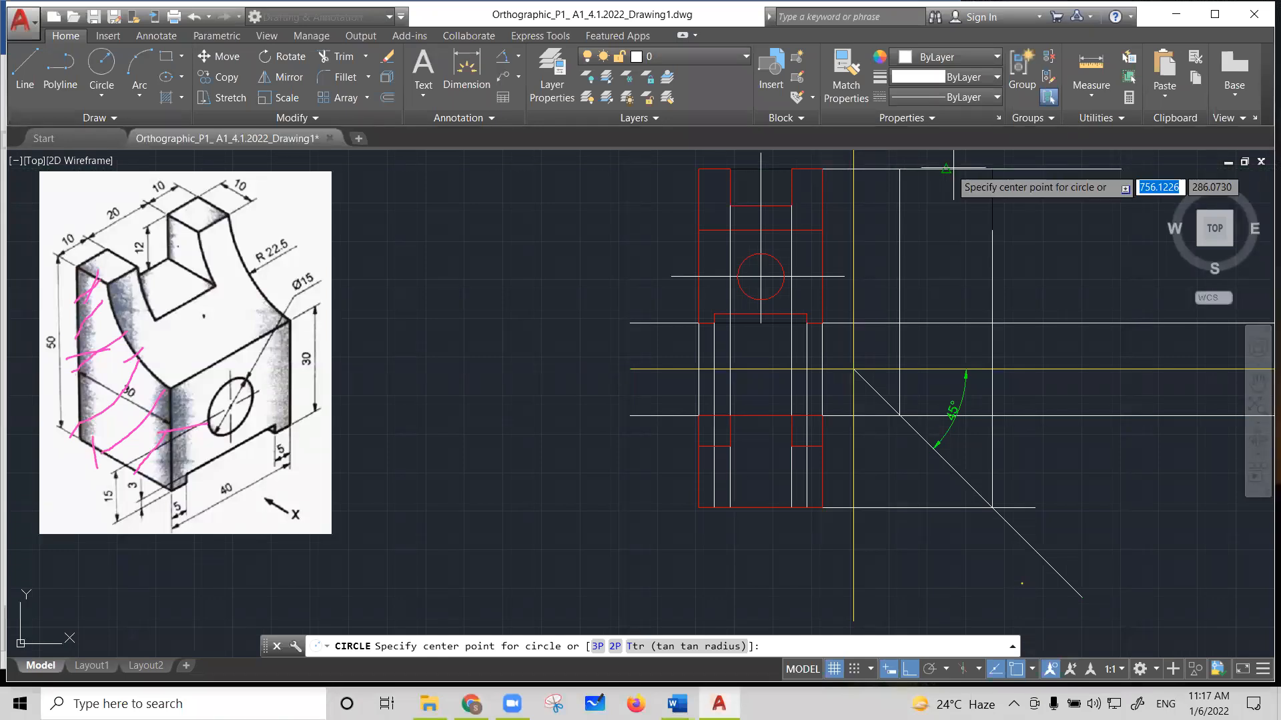
{"action": "key", "text": "Escape"}
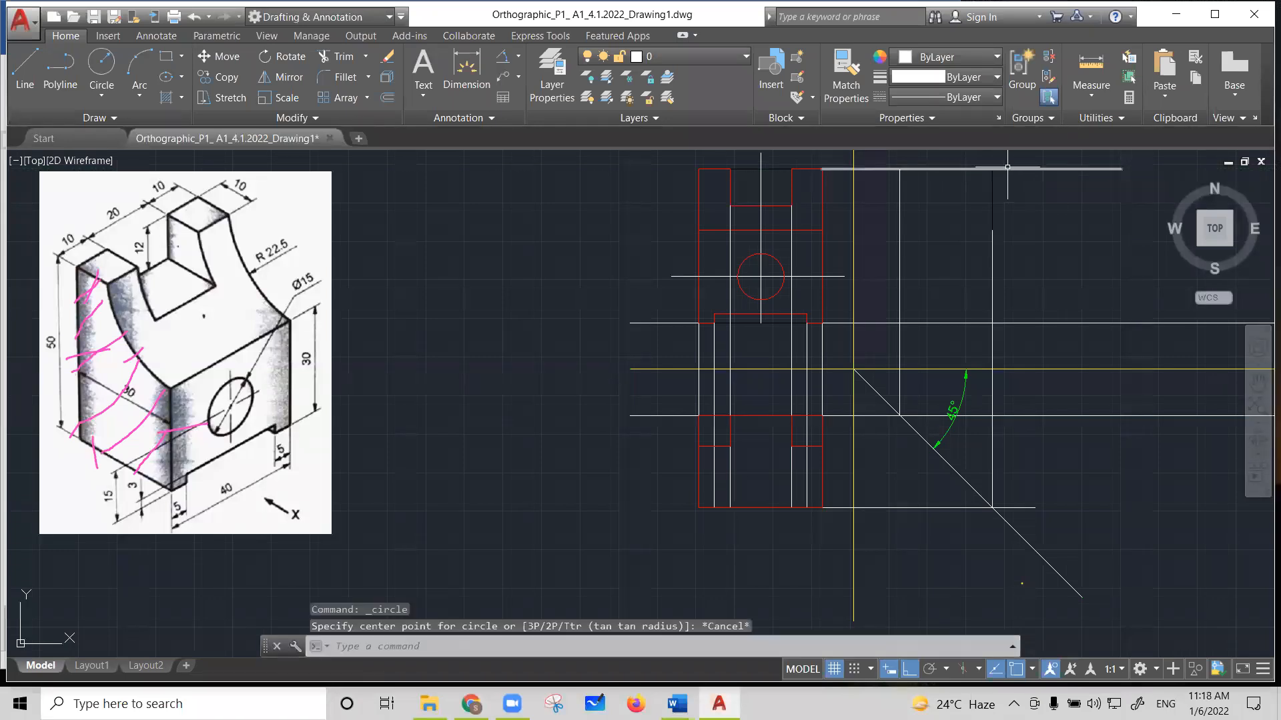
{"action": "left_click", "coordinate": [1008, 169]}
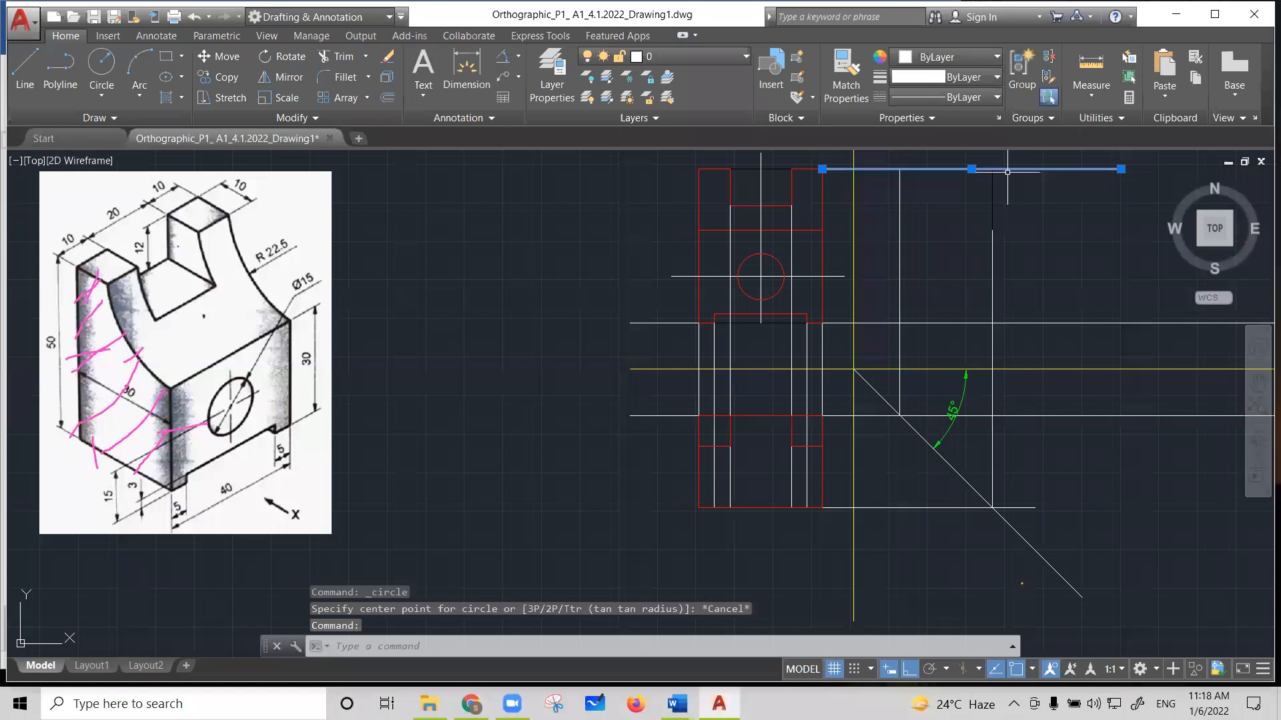
{"action": "key", "text": "Delete"}
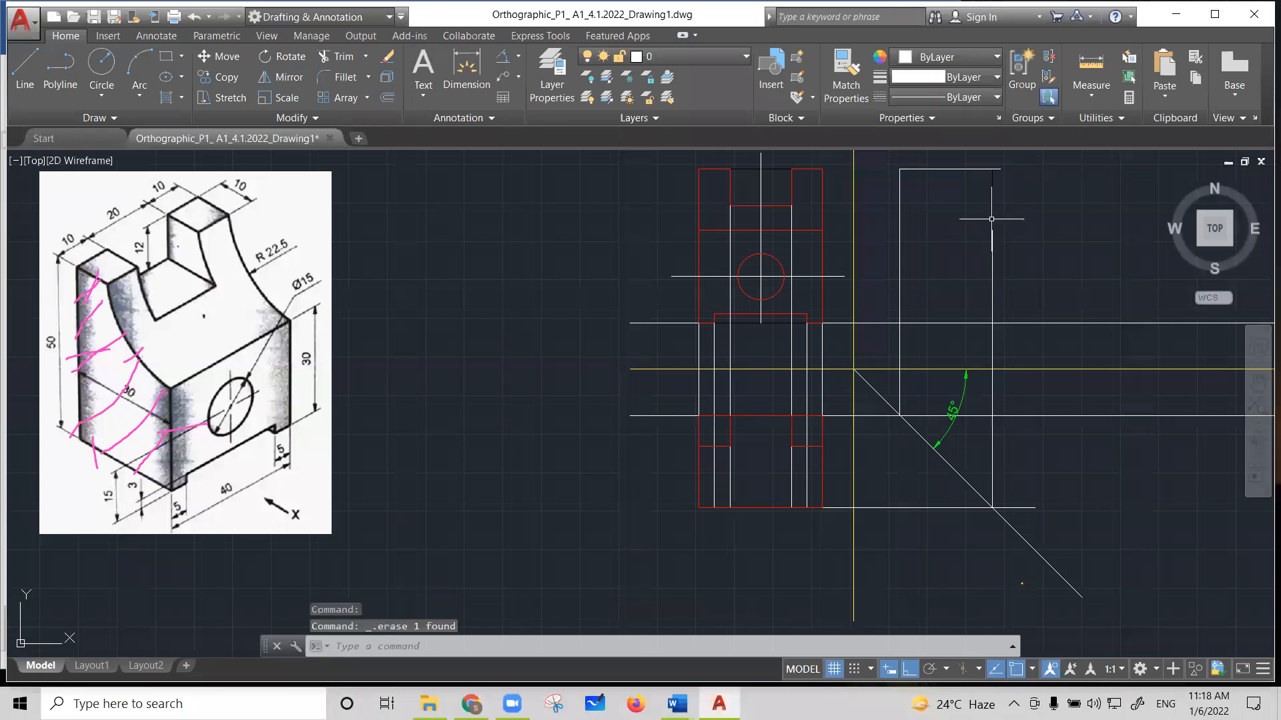
{"action": "left_click", "coordinate": [979, 169]}
{"action": "key", "text": "Escape"}
- Draw a construction circle of radius 22.5 centred on the right end of the side view's short top edge
{"action": "left_click", "coordinate": [101, 66]}
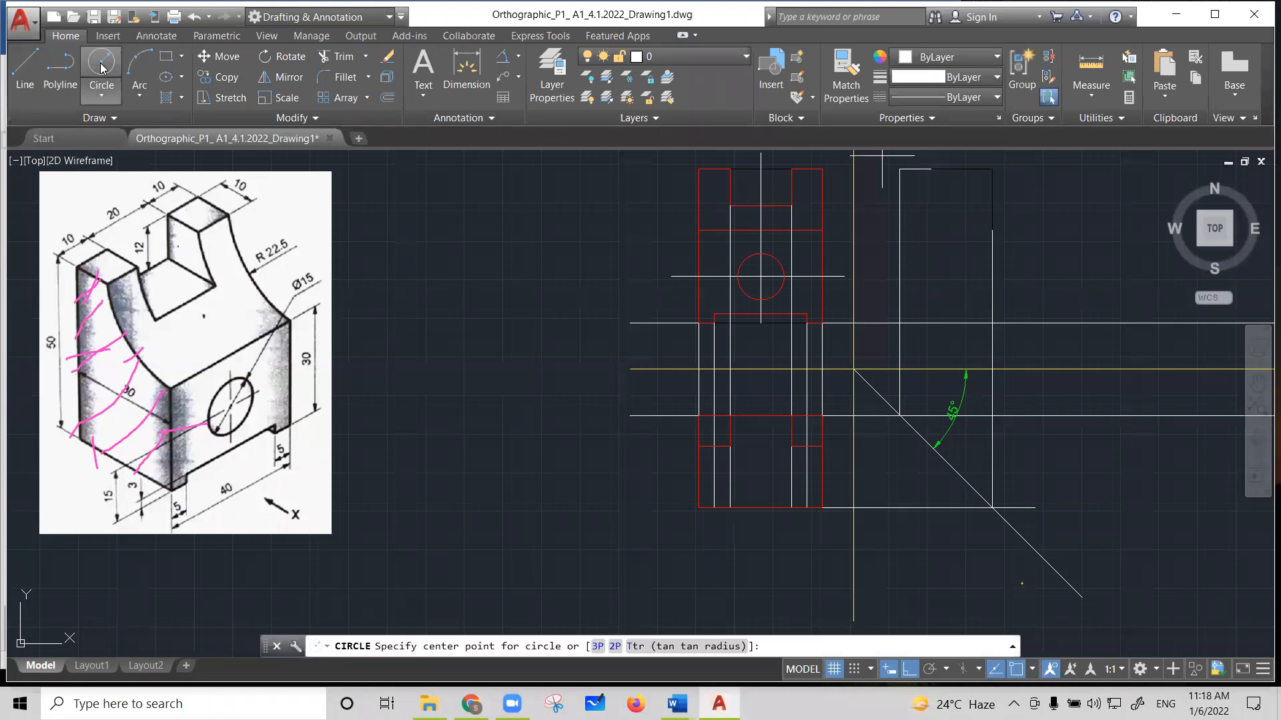
{"action": "left_click", "coordinate": [931, 169]}
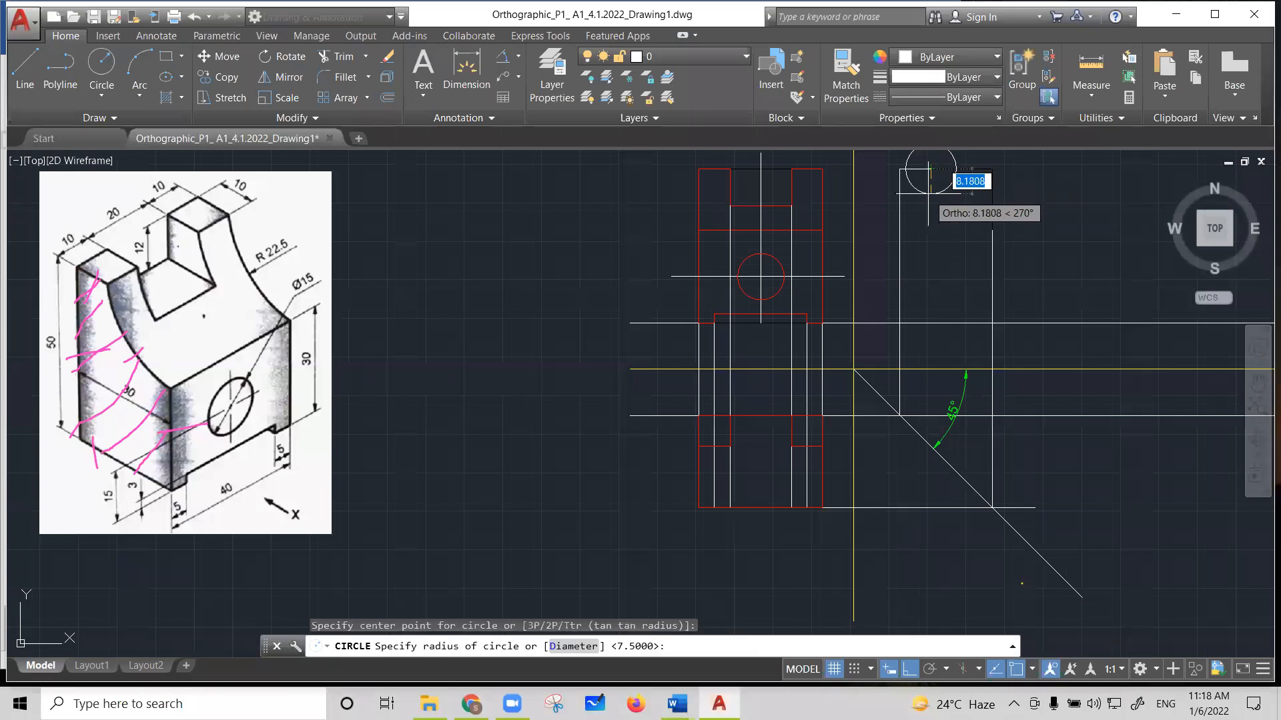
{"action": "type", "text": "22"}
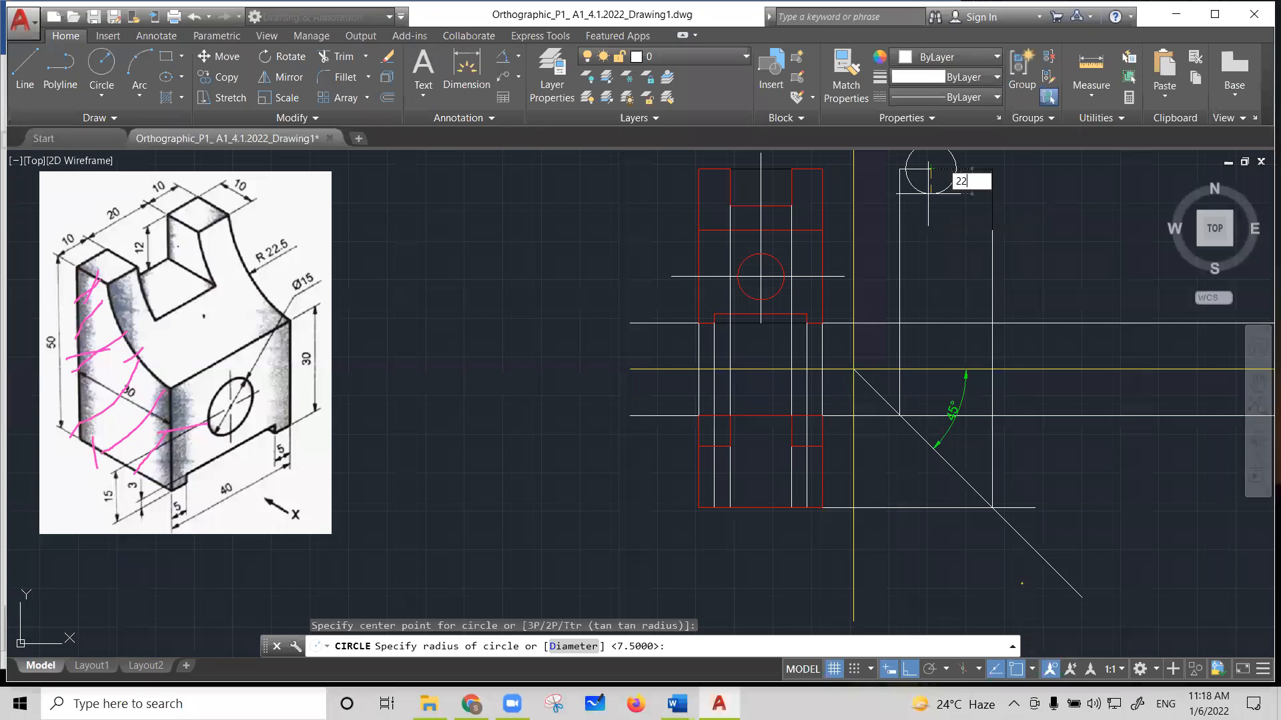
{"action": "type", "text": ".5"}
{"action": "key", "text": "Return"}
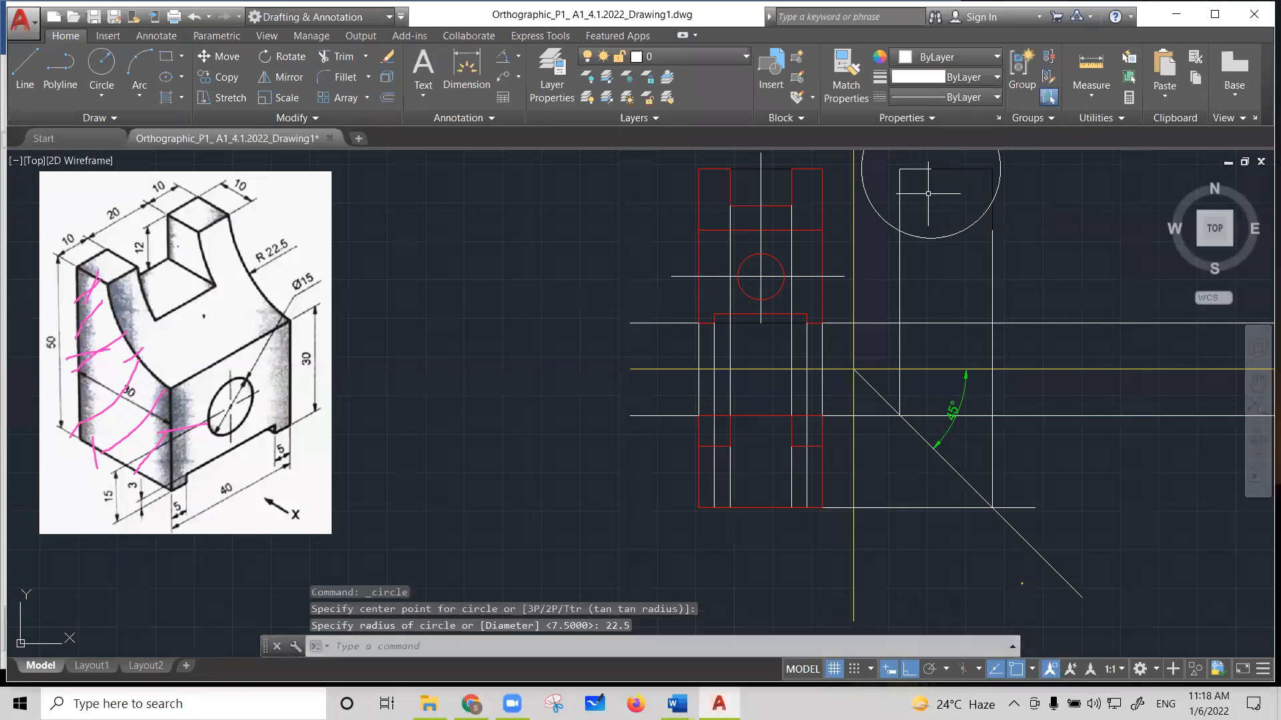
- Draw a second construction circle of radius 22.5 centred on the upper end of the side view's 30-long right edge
{"action": "left_click", "coordinate": [101, 64]}
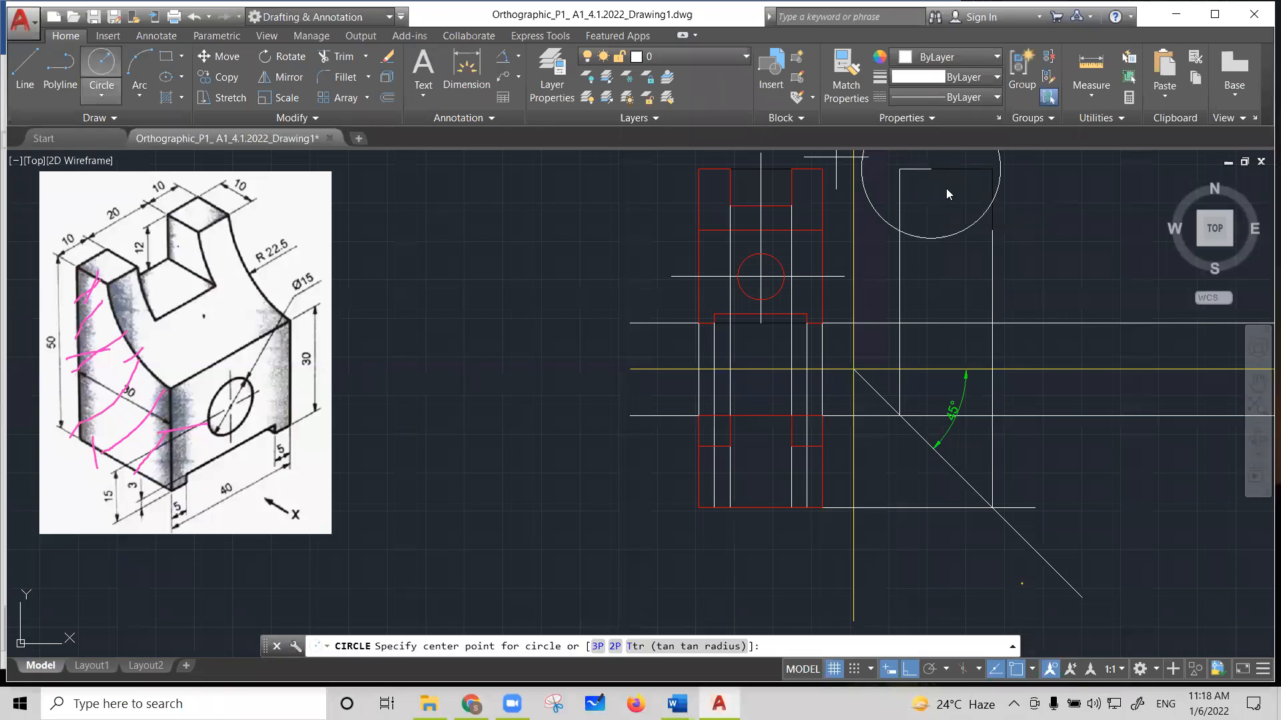
{"action": "left_click", "coordinate": [992, 230]}
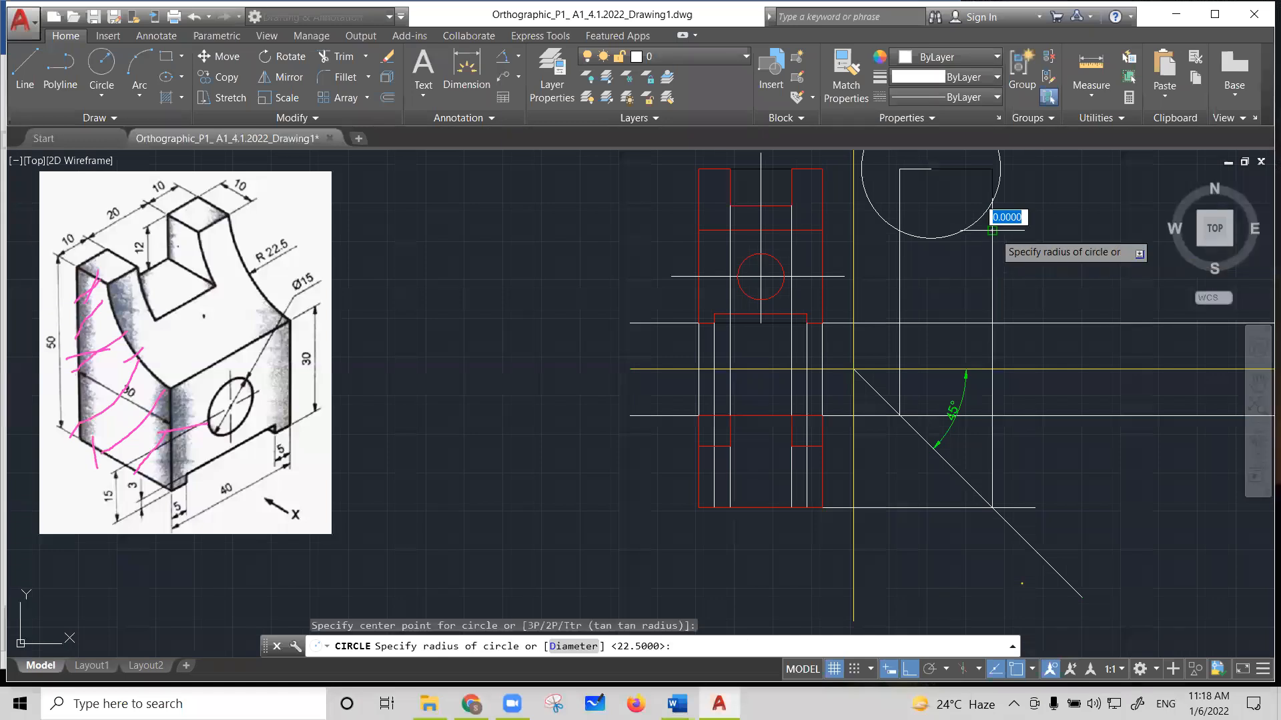
{"action": "type", "text": "22.5"}
{"action": "key", "text": "Return"}
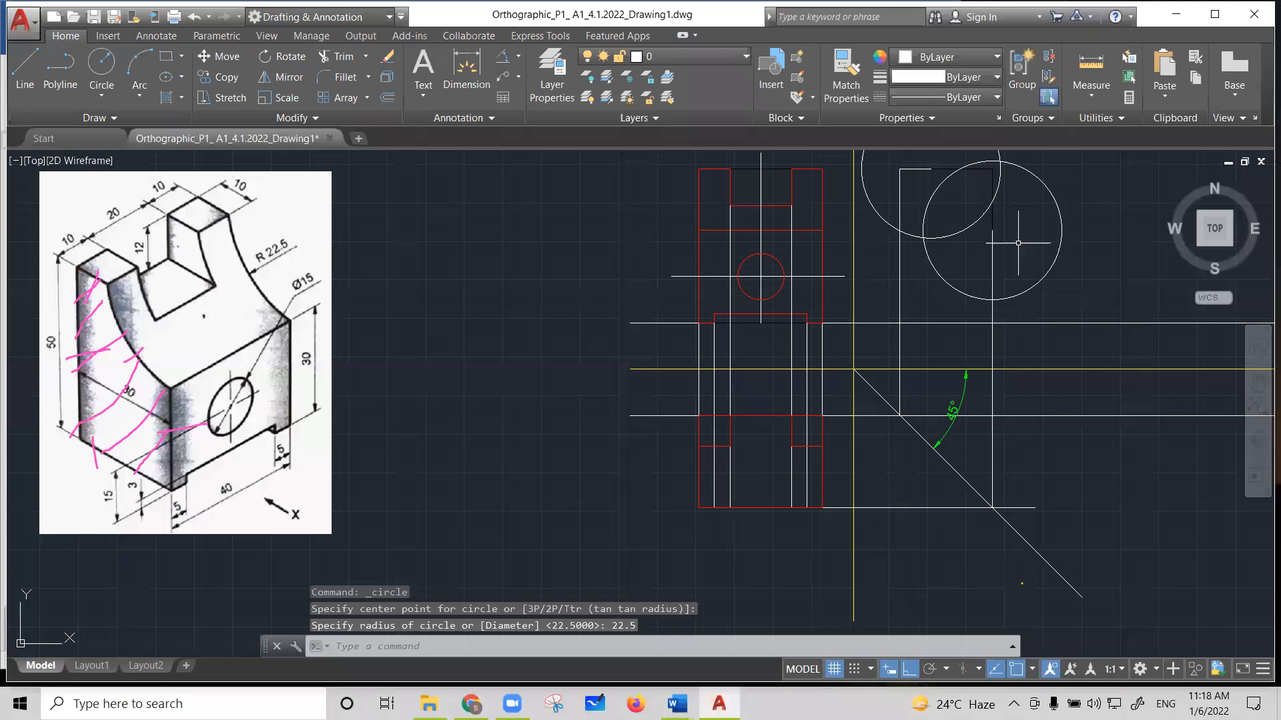
{"action": "key", "text": "Escape"}
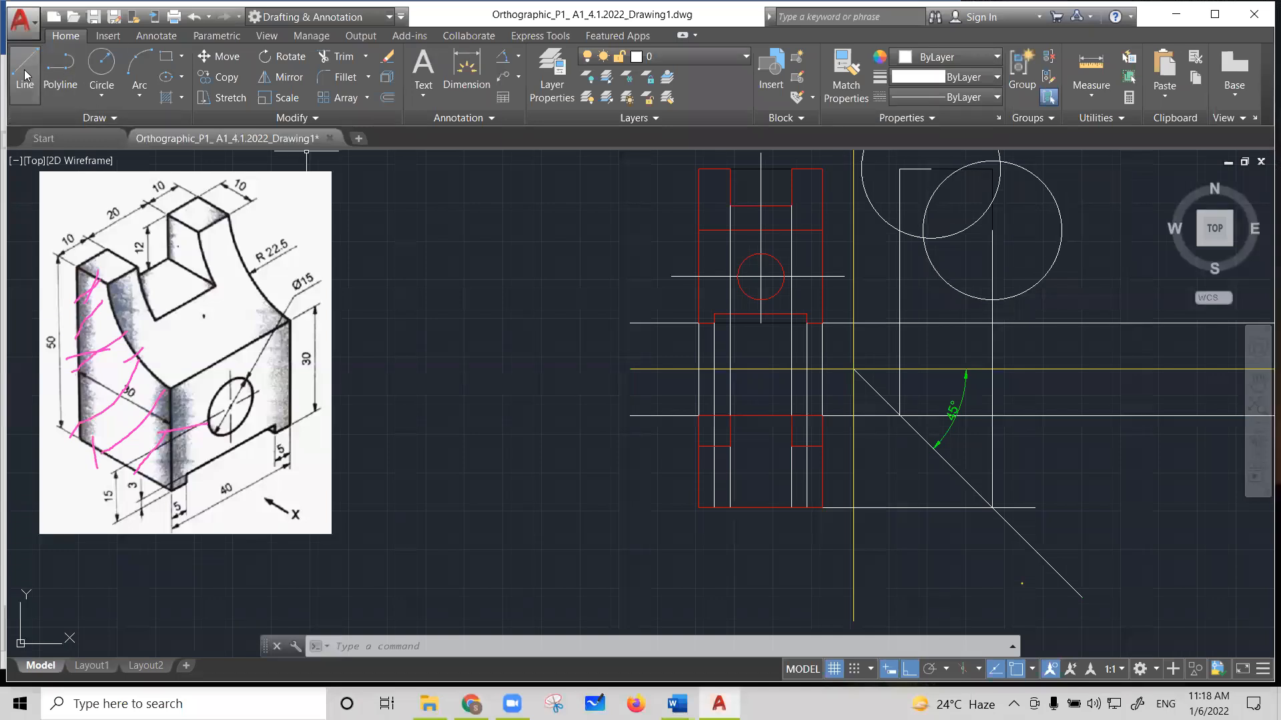
{"action": "key", "text": "Escape"}
{"action": "key", "text": "Escape"}
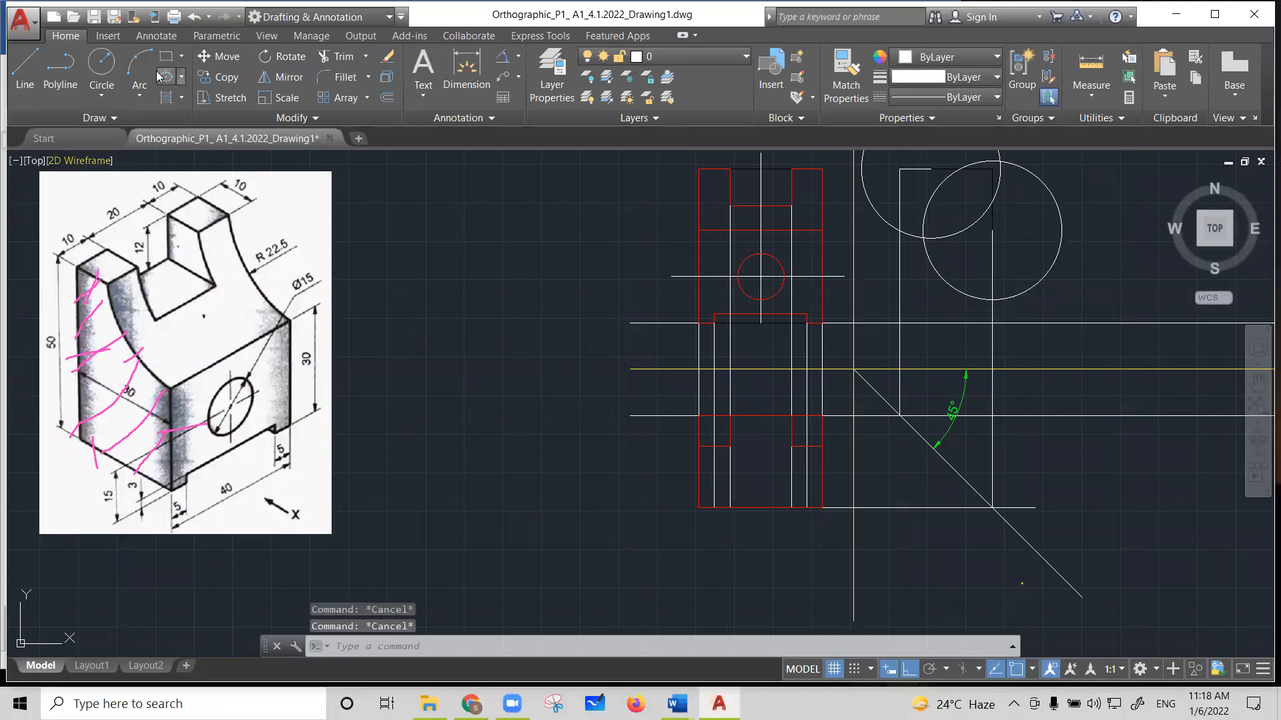
- Draw a Center, Start, End arc centred on the circles' upper-right intersection, from the short top edge's end to the right edge's upper end
{"action": "left_click", "coordinate": [138, 92]}
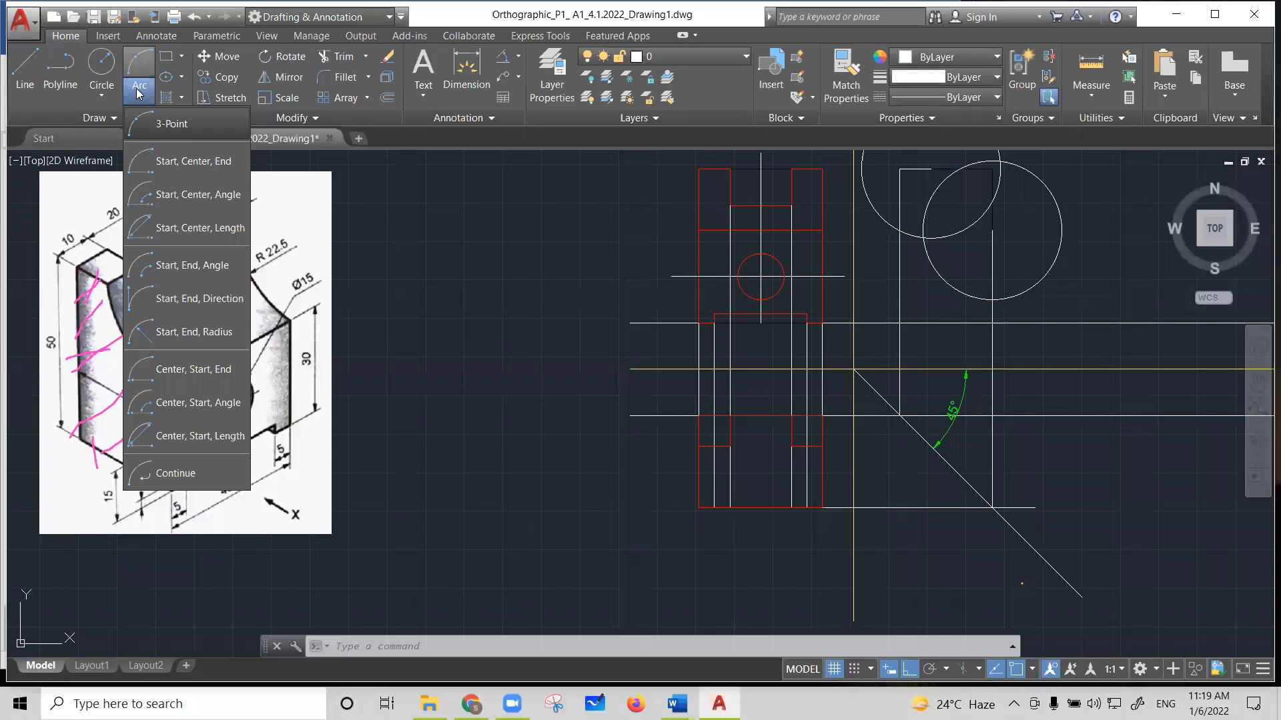
{"action": "left_click", "coordinate": [200, 370]}
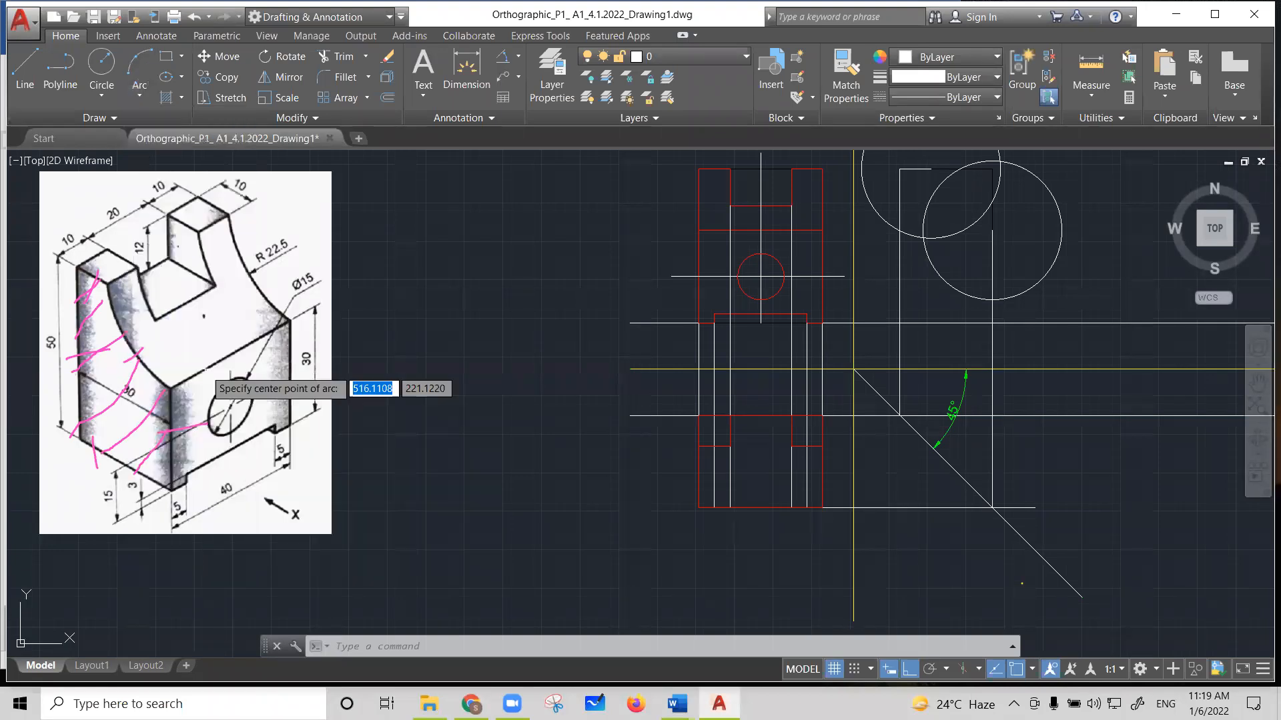
{"action": "left_click", "coordinate": [999, 161]}
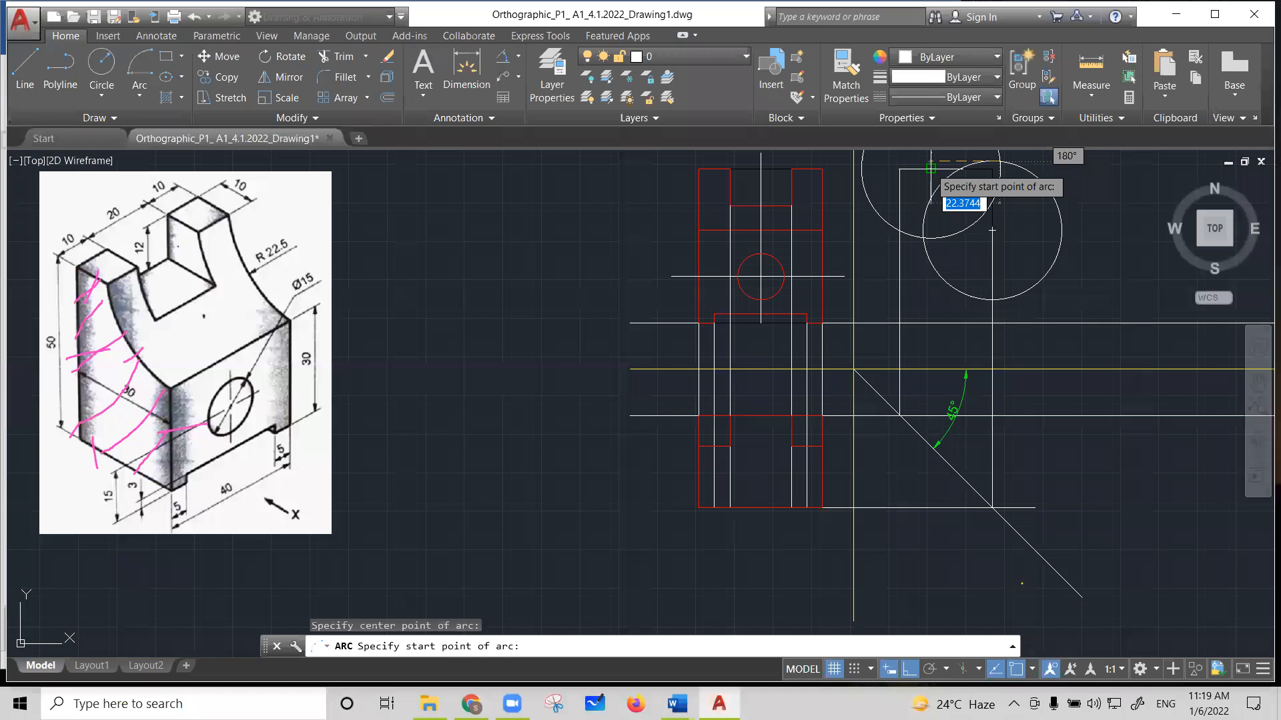
{"action": "left_click", "coordinate": [930, 166]}
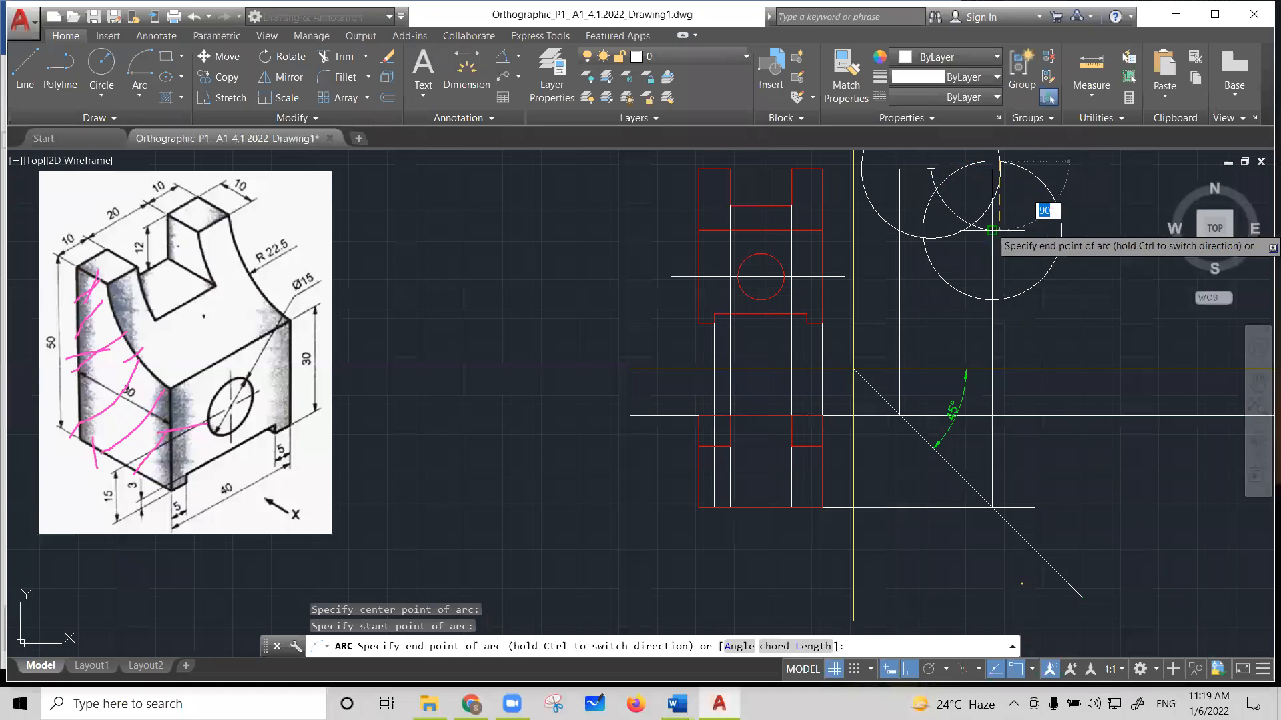
{"action": "left_click", "coordinate": [993, 229]}
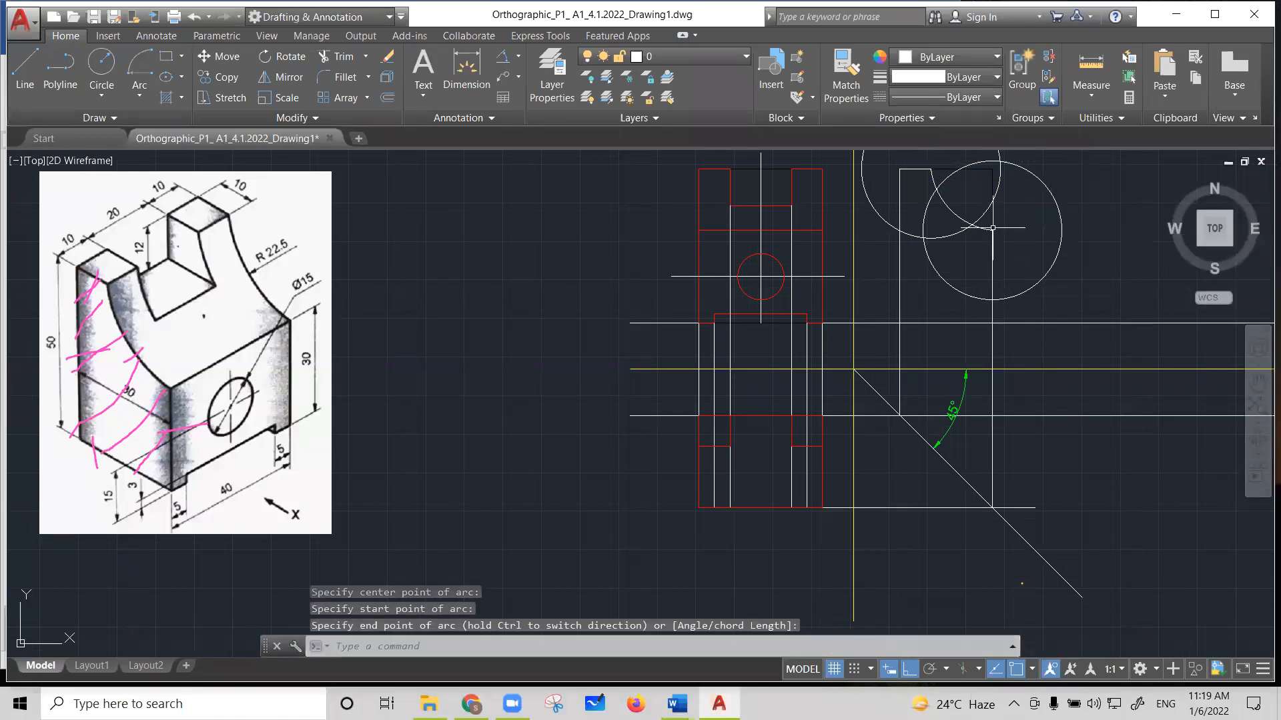
- Change the colour of the side view's left edge, short top edge, curved arc and 30-long right edge to red
{"action": "key", "text": "Escape"}
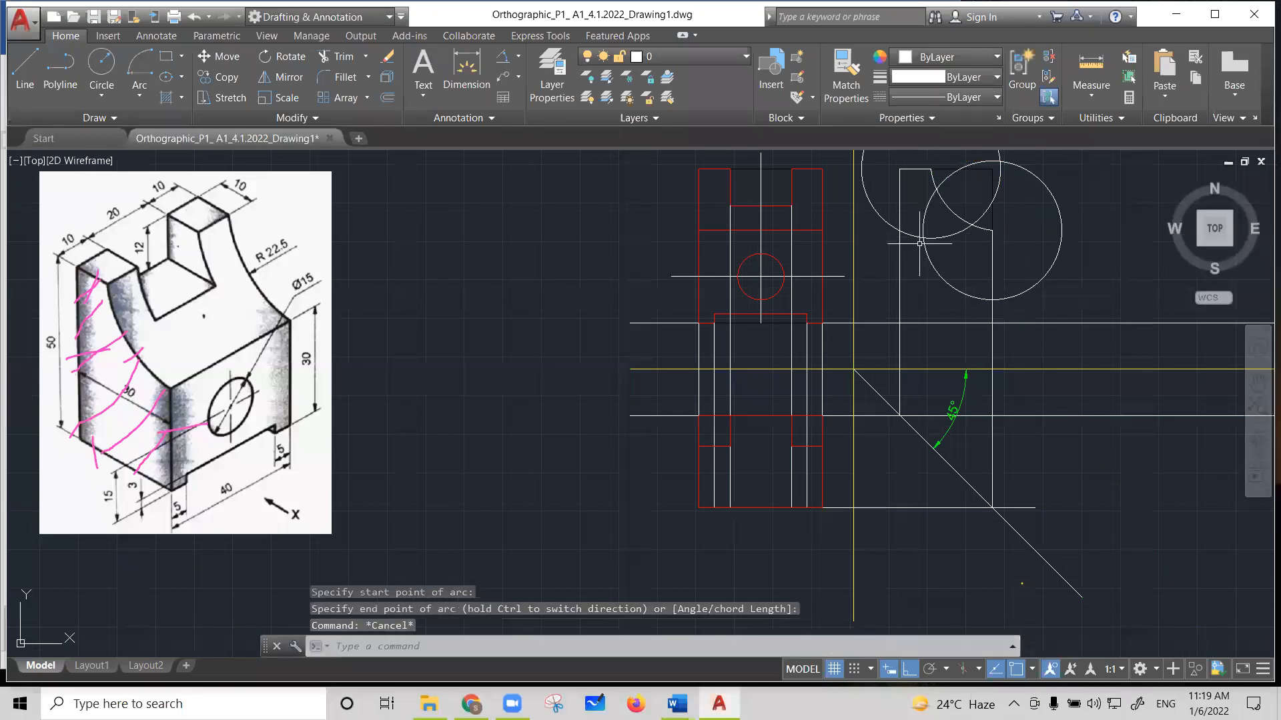
{"action": "left_click", "coordinate": [900, 203]}
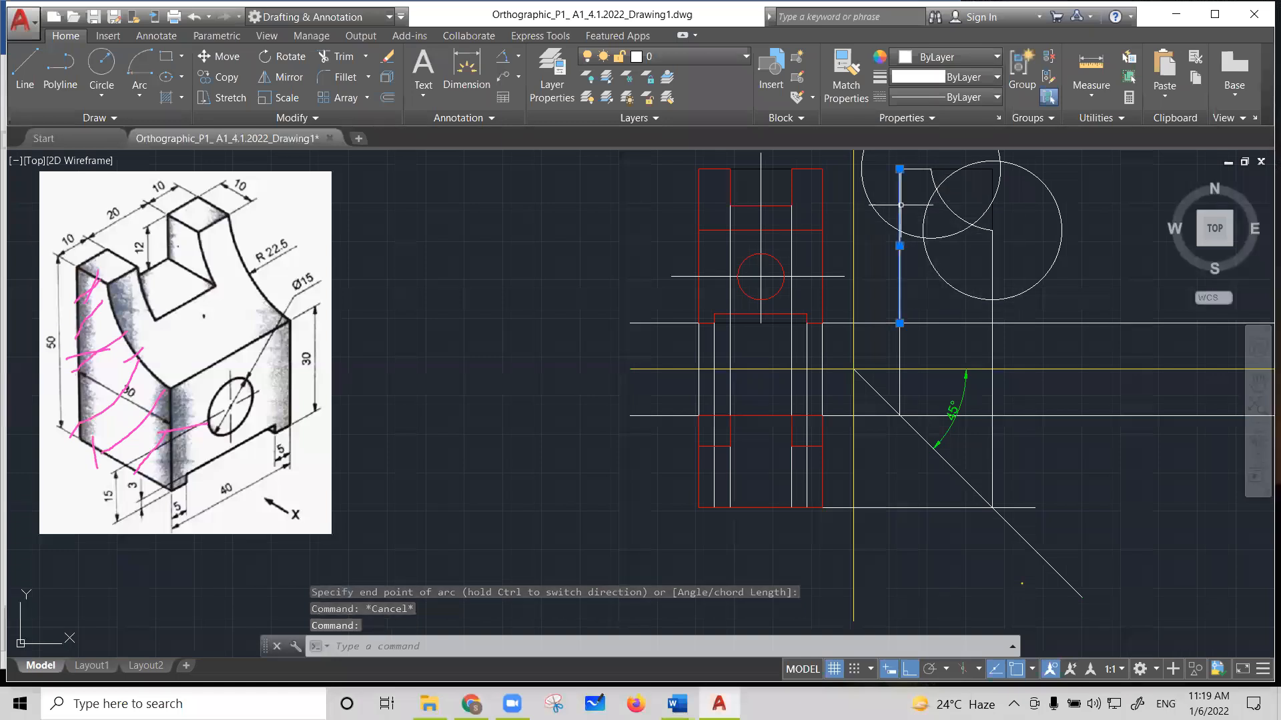
{"action": "left_click", "coordinate": [914, 169]}
{"action": "left_click", "coordinate": [947, 198]}
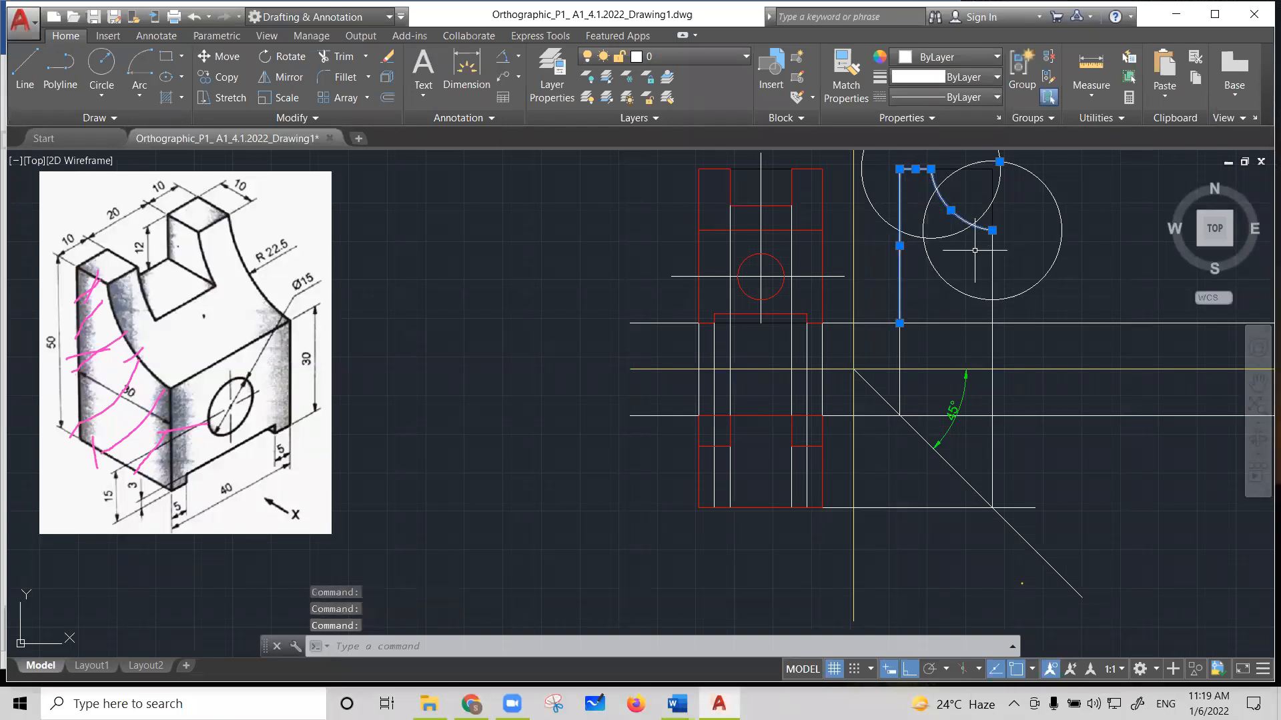
{"action": "left_click", "coordinate": [992, 272]}
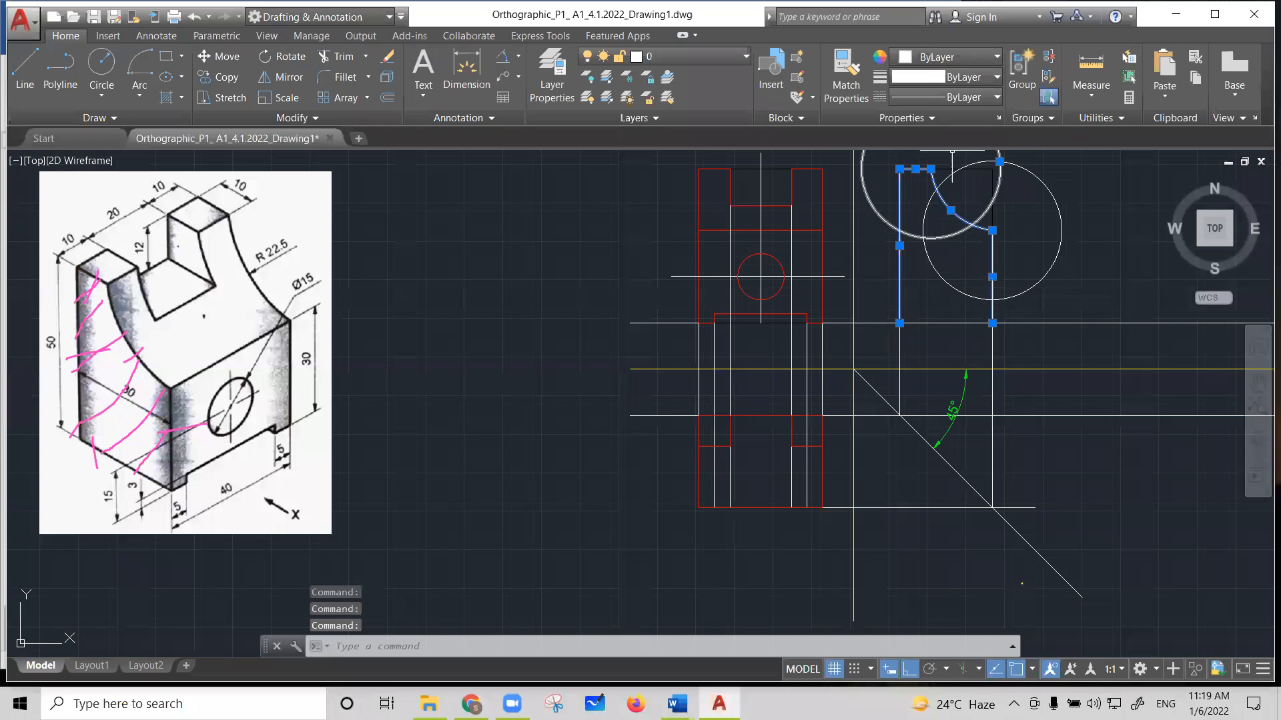
{"action": "left_click", "coordinate": [974, 58]}
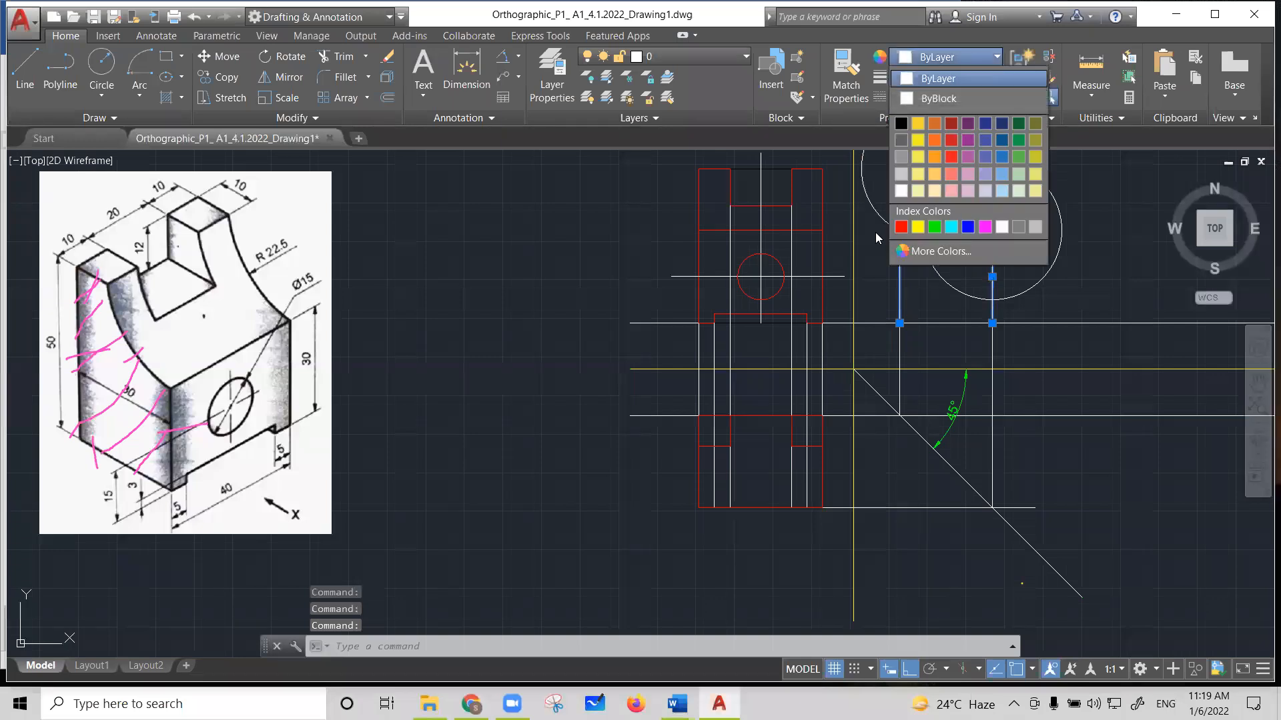
{"action": "left_click", "coordinate": [902, 227]}
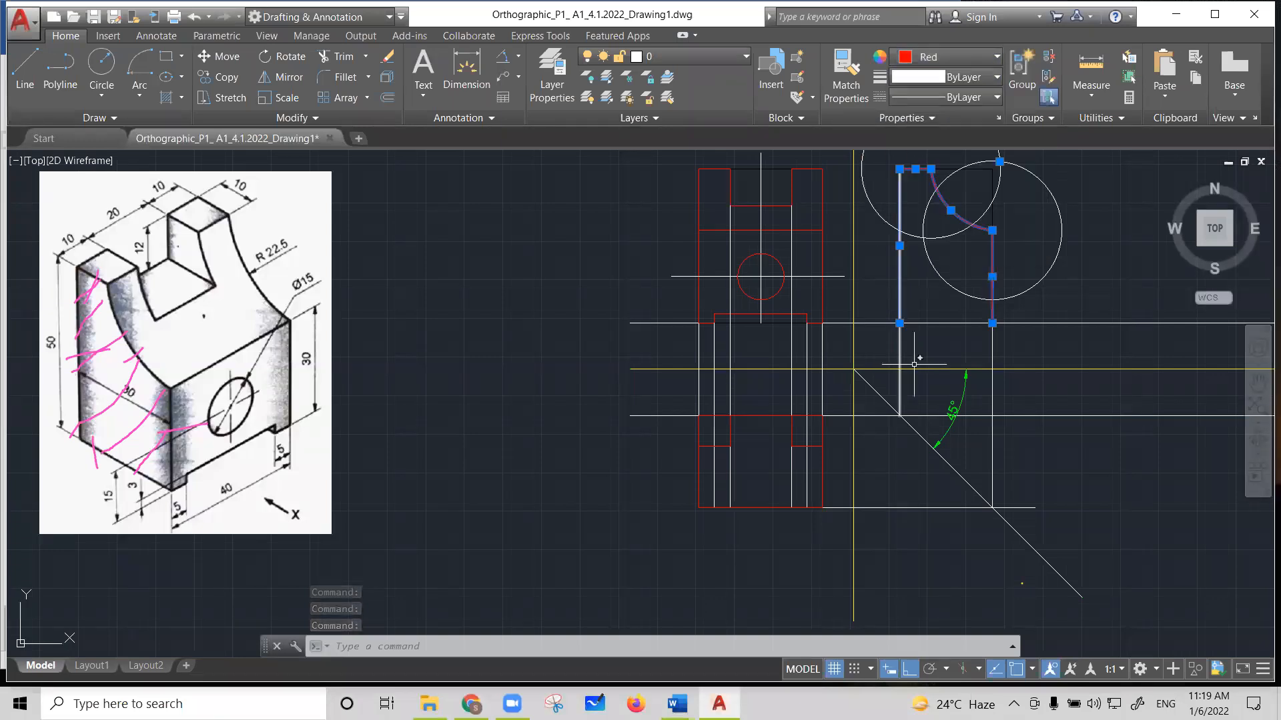
{"action": "key", "text": "Escape"}
- Change the colour of the side view's bottom edge to red
{"action": "left_click", "coordinate": [953, 323]}
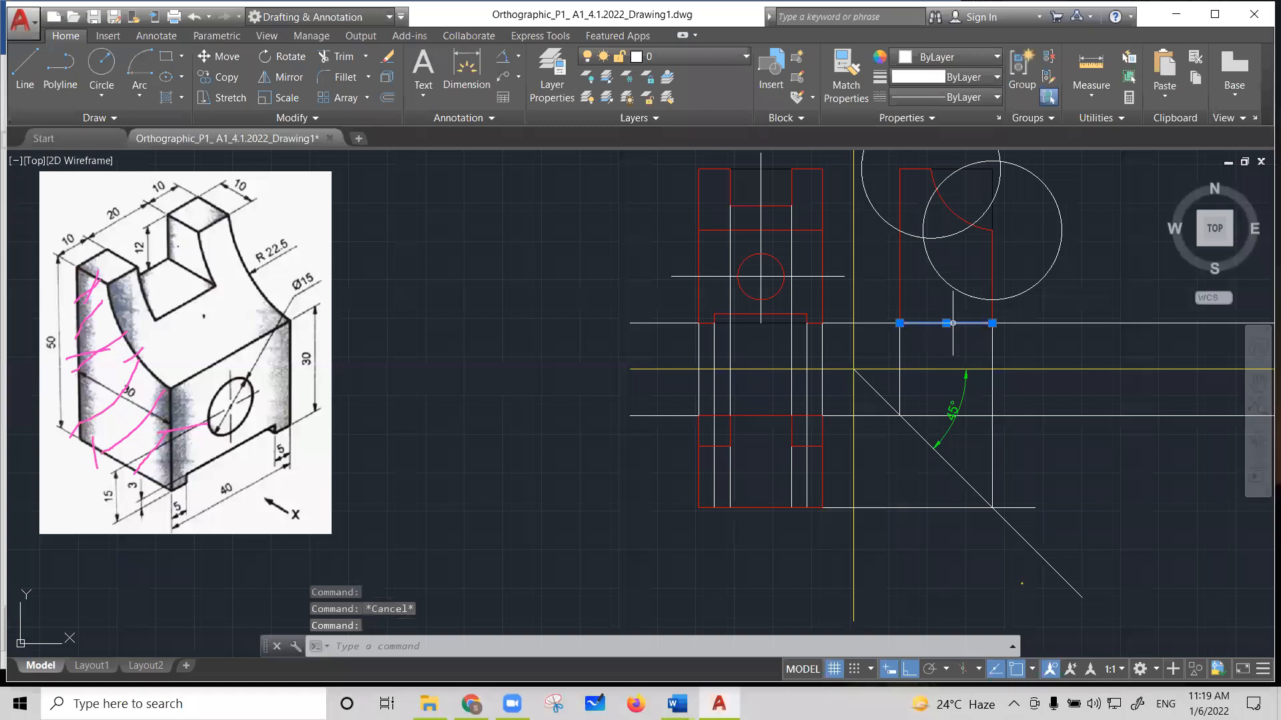
{"action": "left_click", "coordinate": [963, 59]}
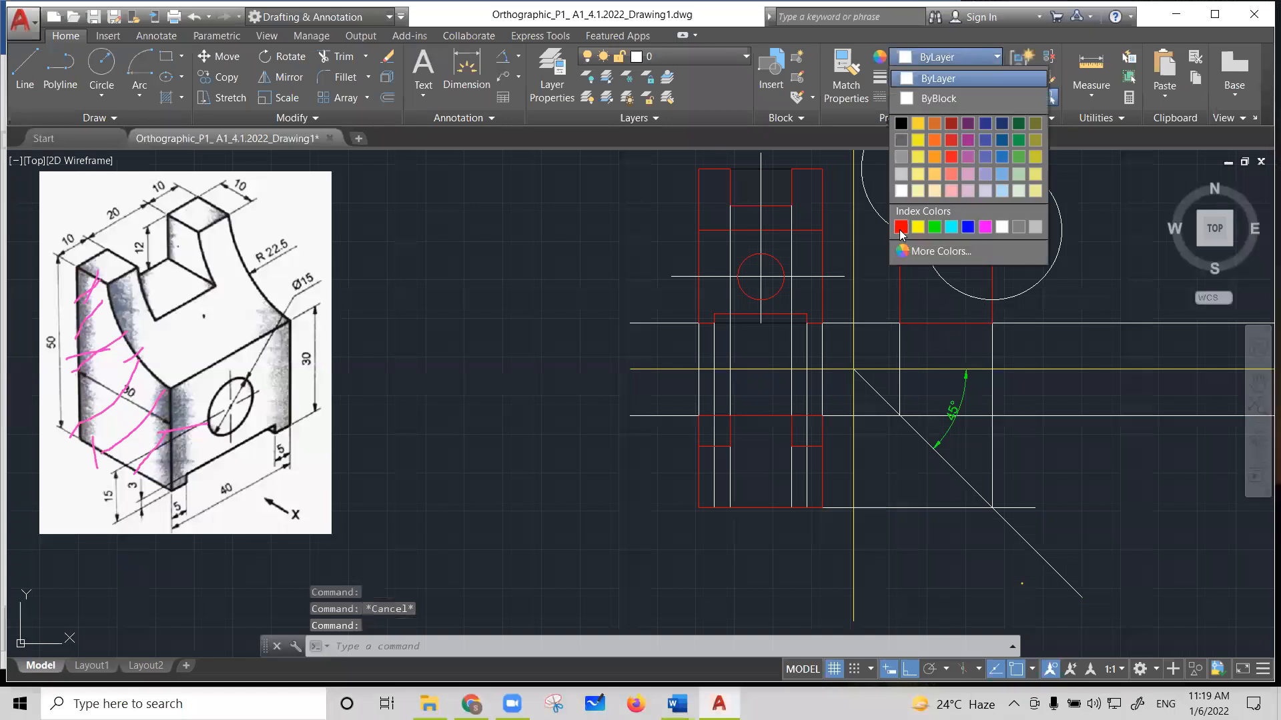
{"action": "left_click", "coordinate": [901, 228]}
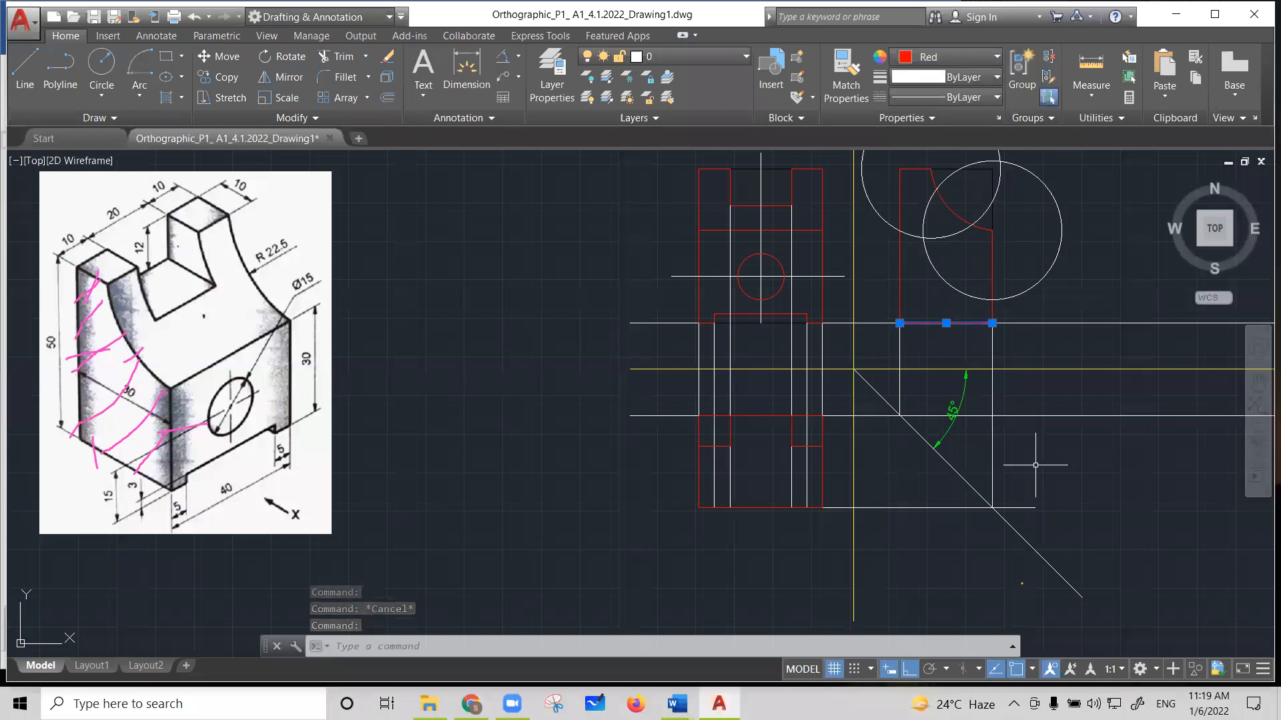
{"action": "key", "text": "Escape"}
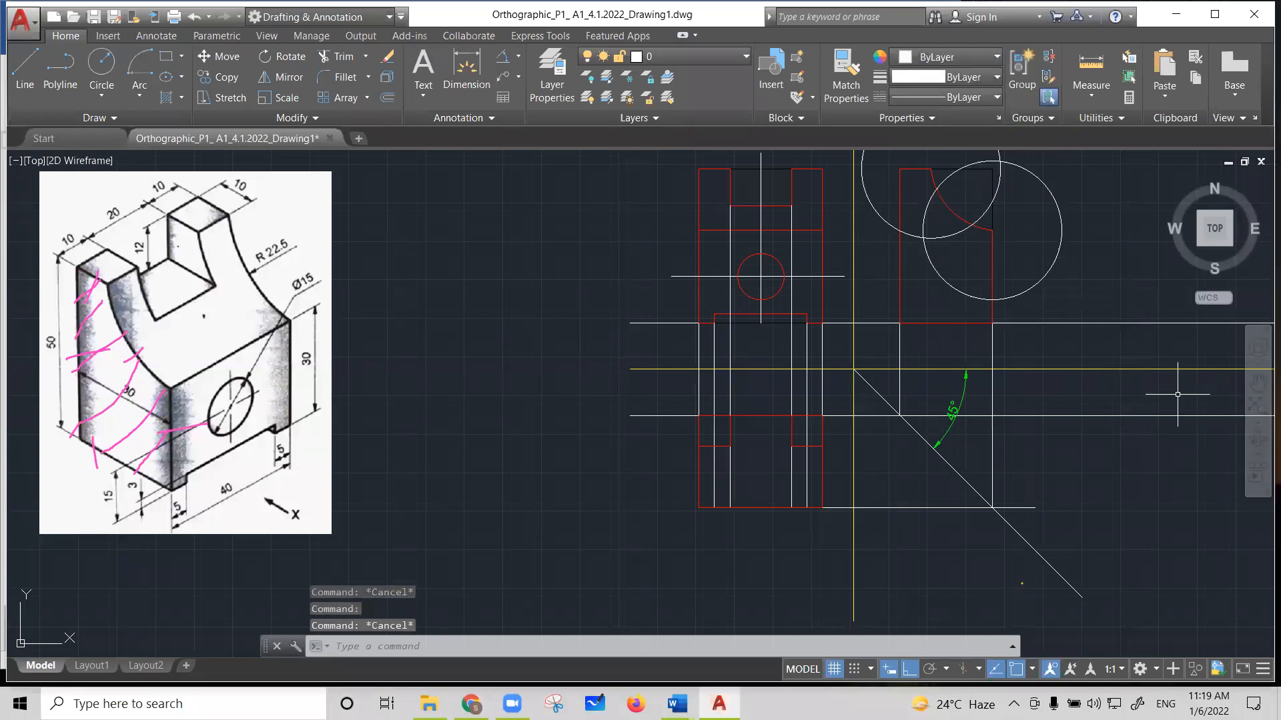
- Erase the two R22.5 construction circles around the side view's arc
{"action": "left_click", "coordinate": [1257, 382]}
{"action": "left_click_drag", "start_coordinate": [1132, 392], "coordinate": [1114, 438]}
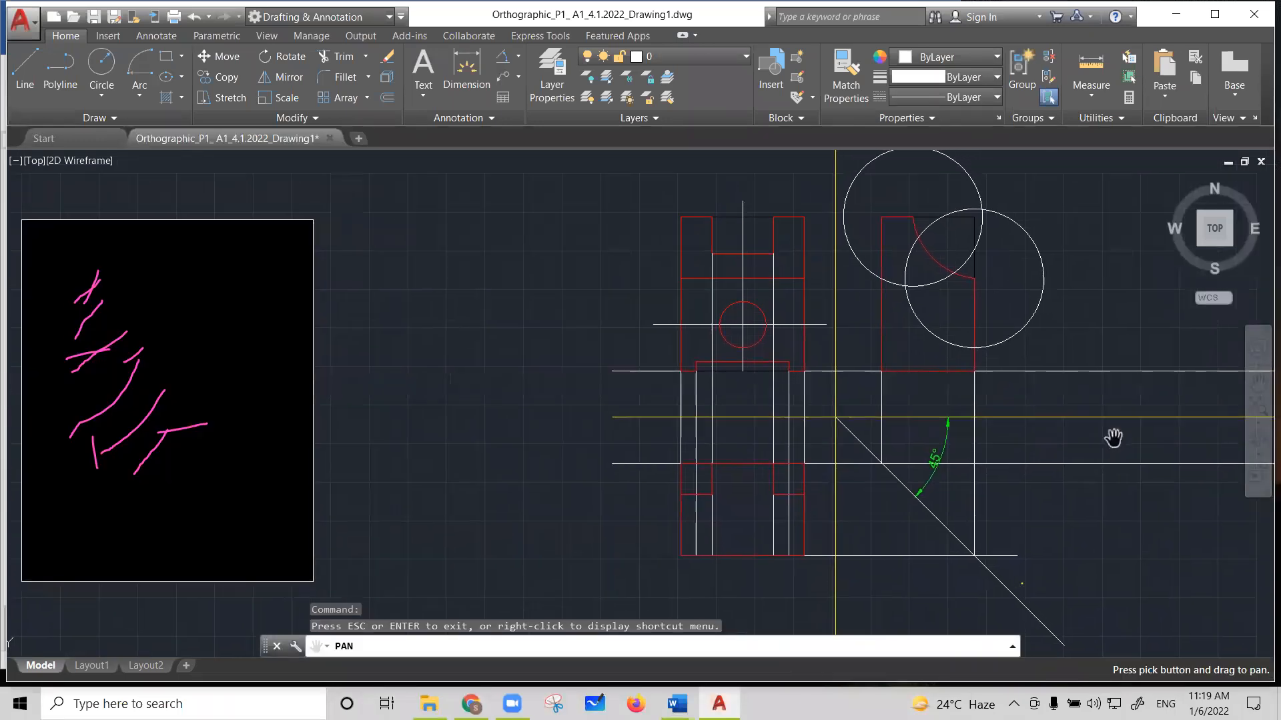
{"action": "key", "text": "Escape"}
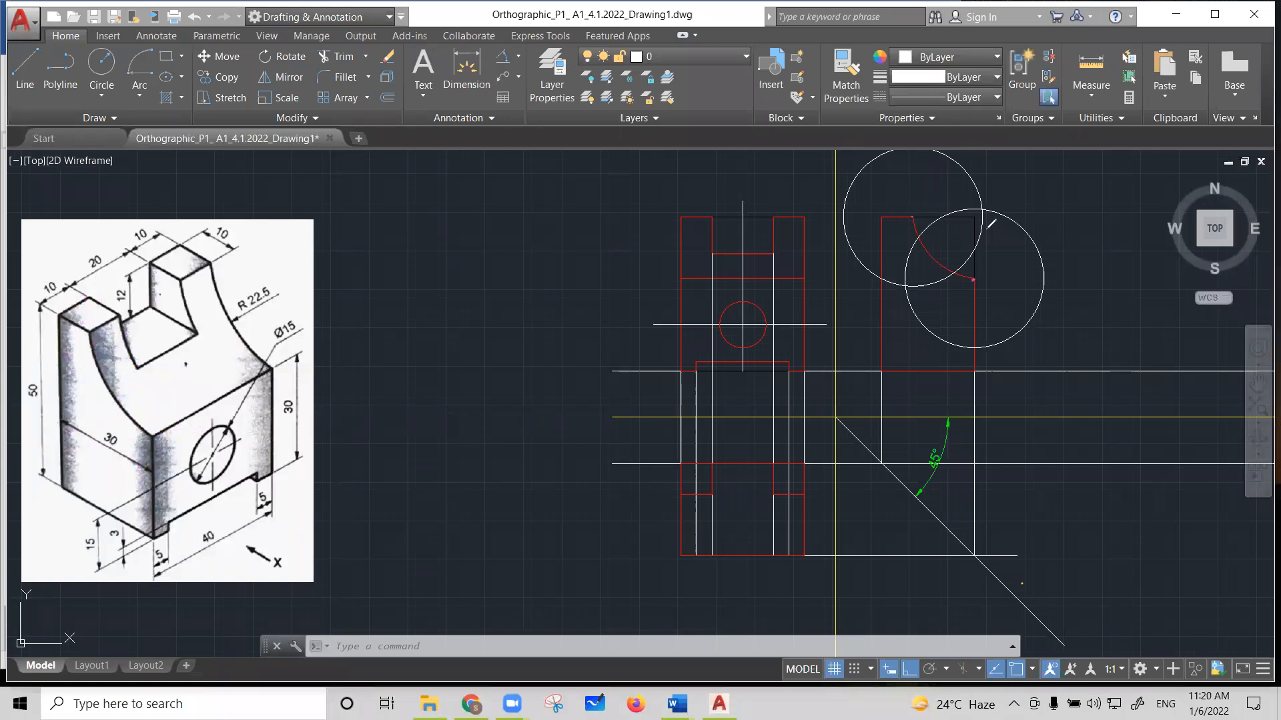
{"action": "left_click_drag", "start_coordinate": [981, 195], "coordinate": [987, 213]}
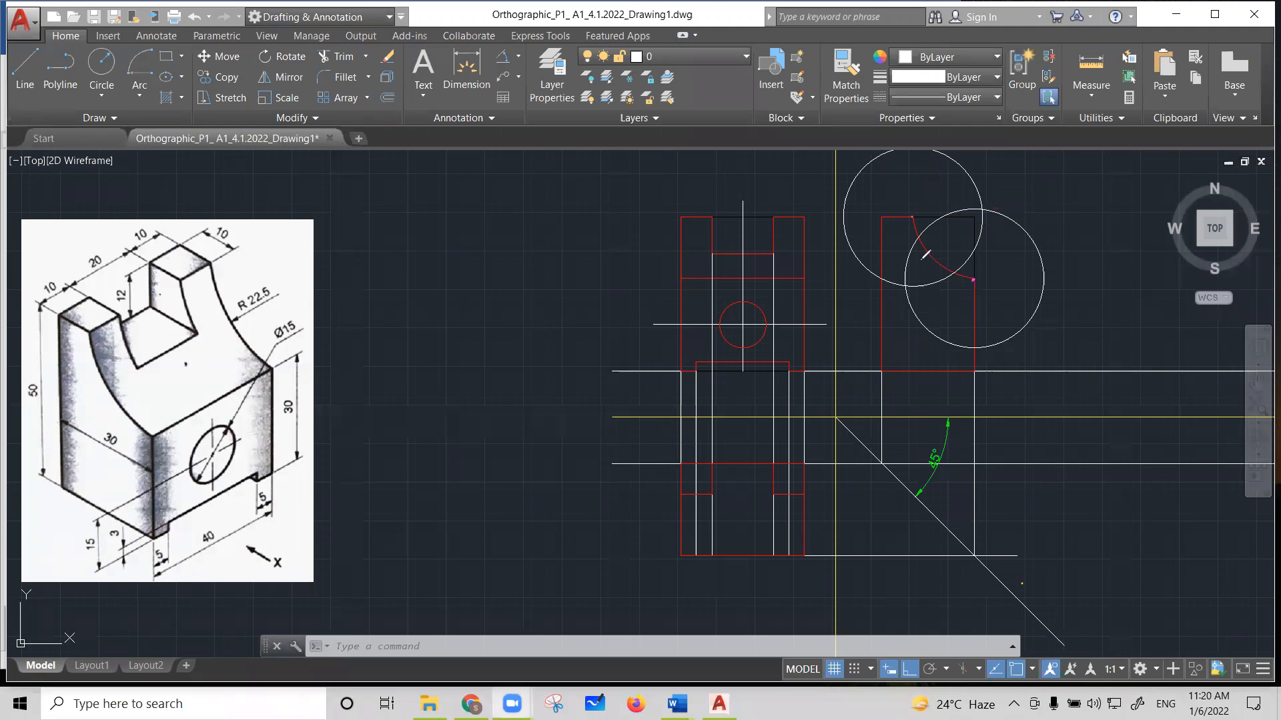
{"action": "left_click", "coordinate": [974, 208]}
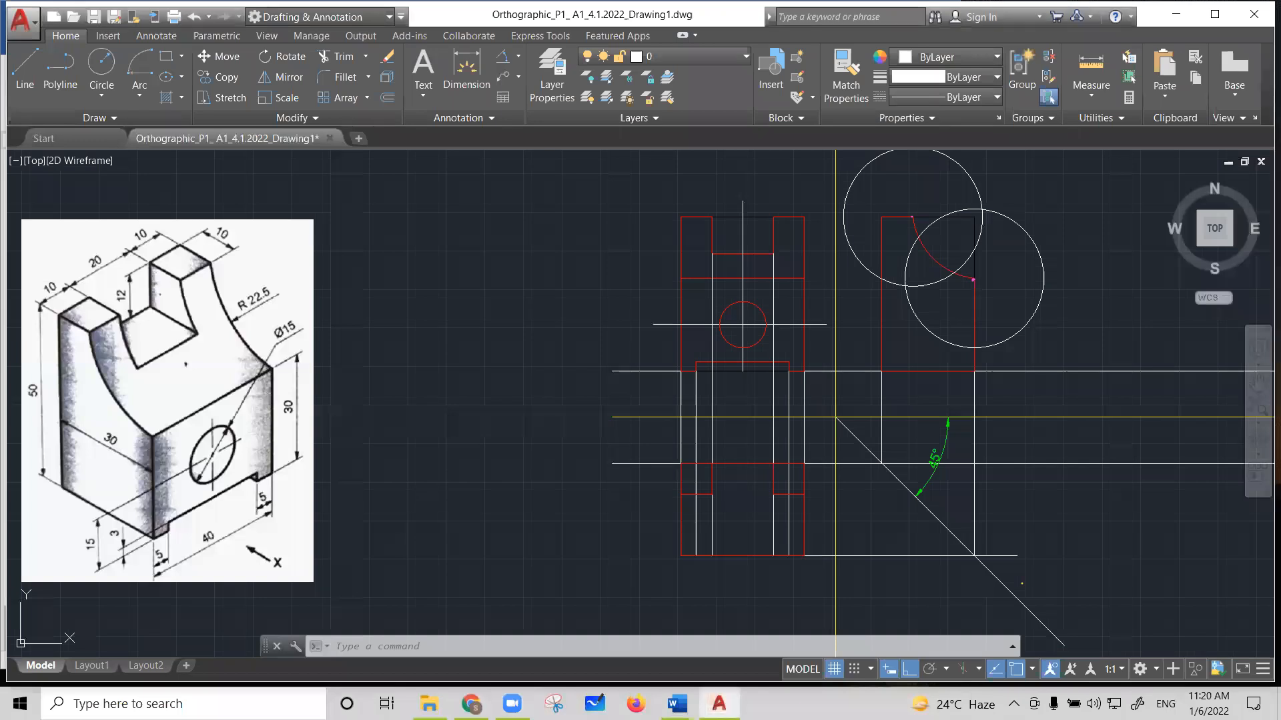
{"action": "left_click", "coordinate": [973, 208]}
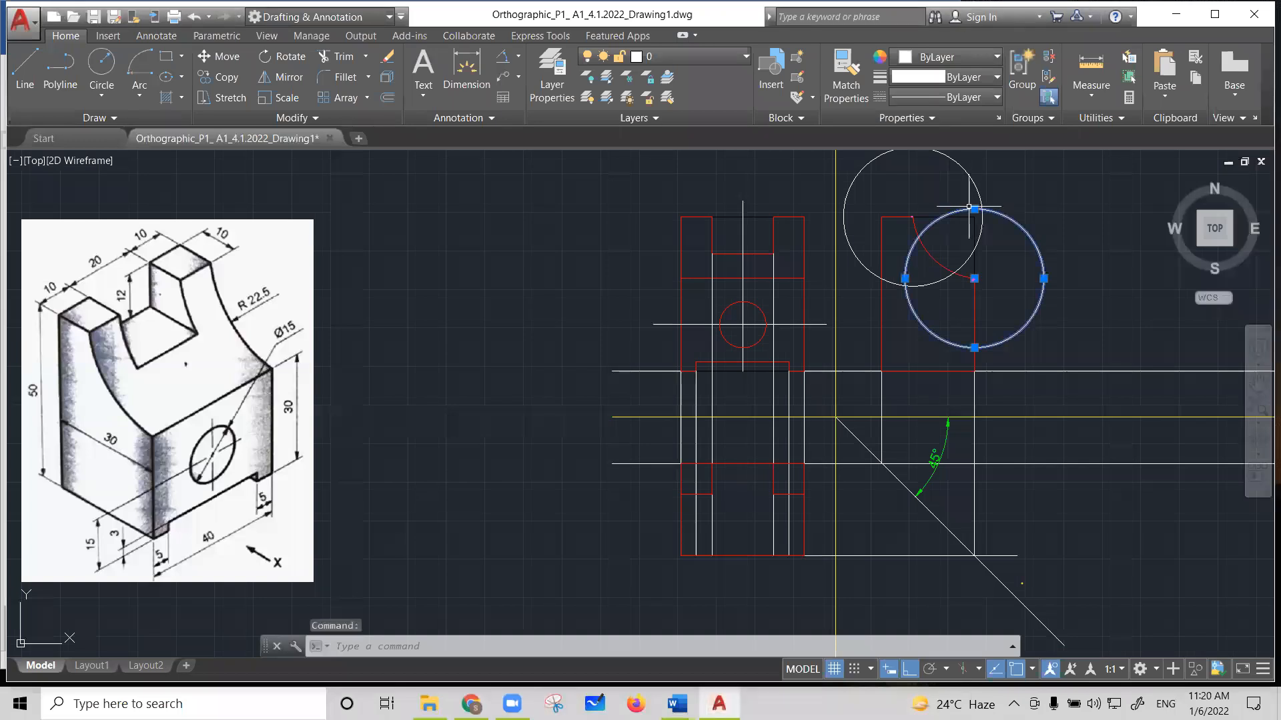
{"action": "left_click", "coordinate": [969, 174]}
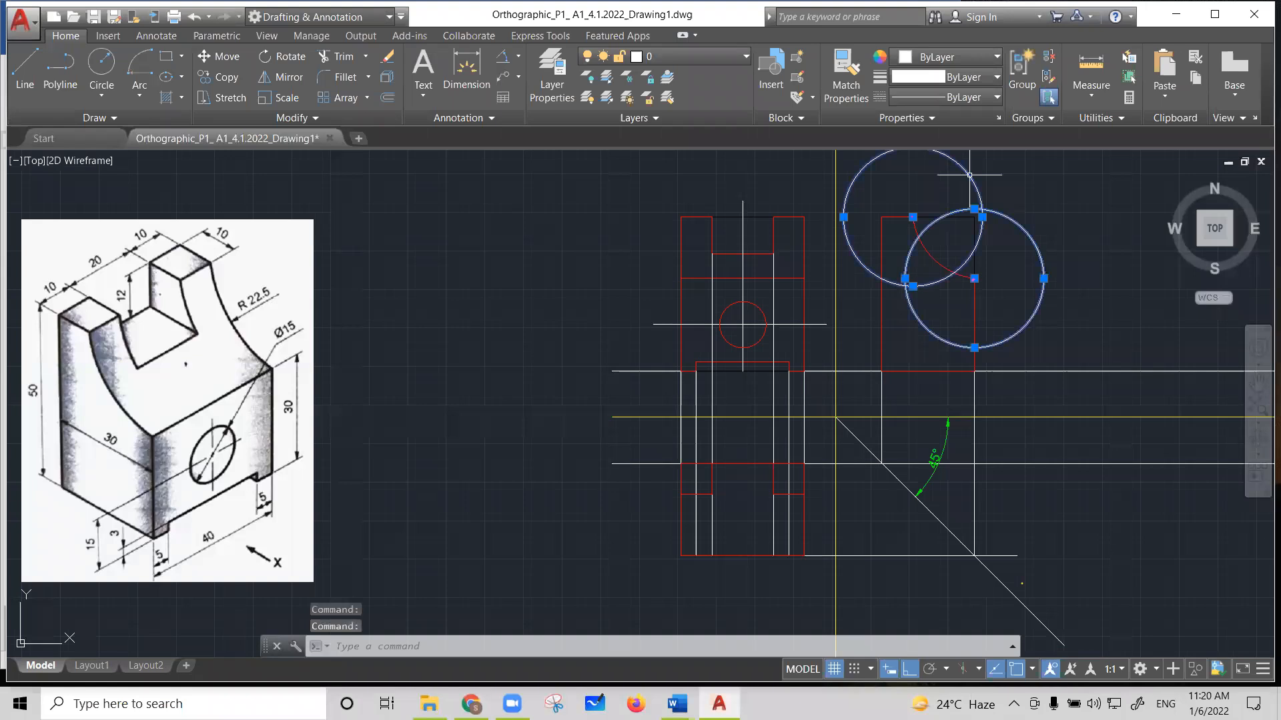
{"action": "key", "text": "Delete"}
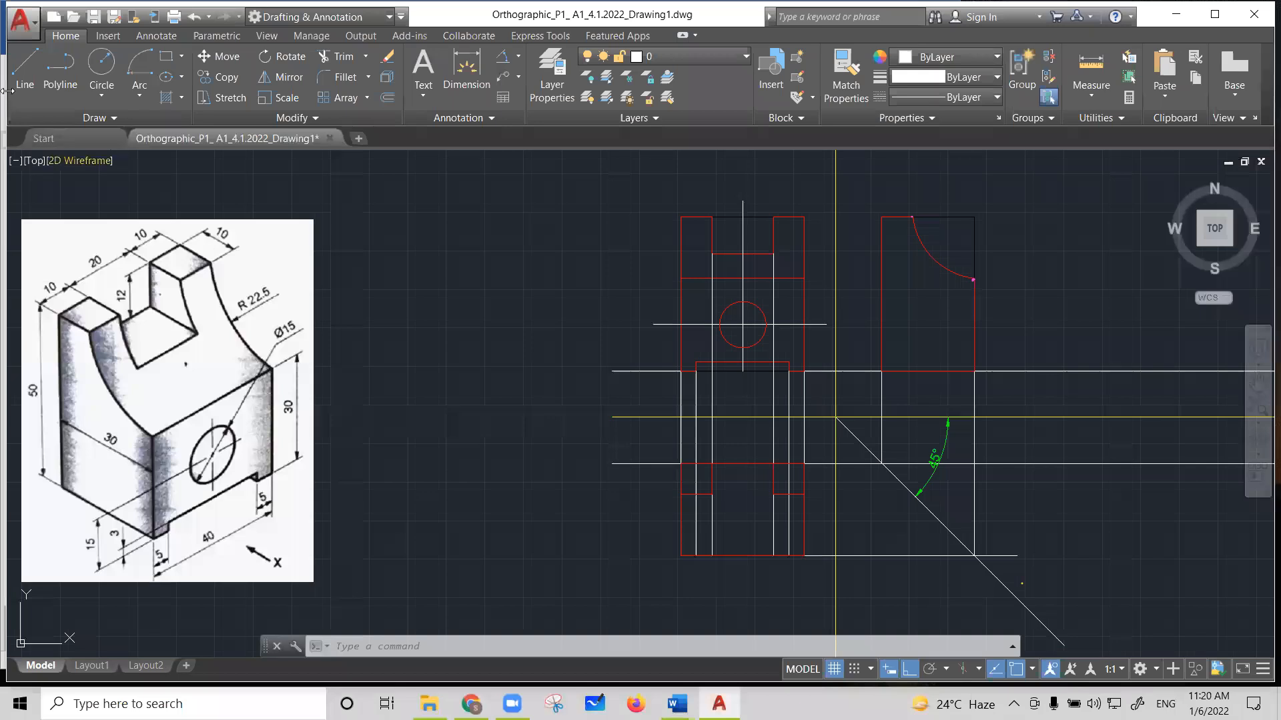
- Draw a horizontal projection line from the right end of the front view's slot floor to the side view's left edge
{"action": "left_click", "coordinate": [25, 67]}
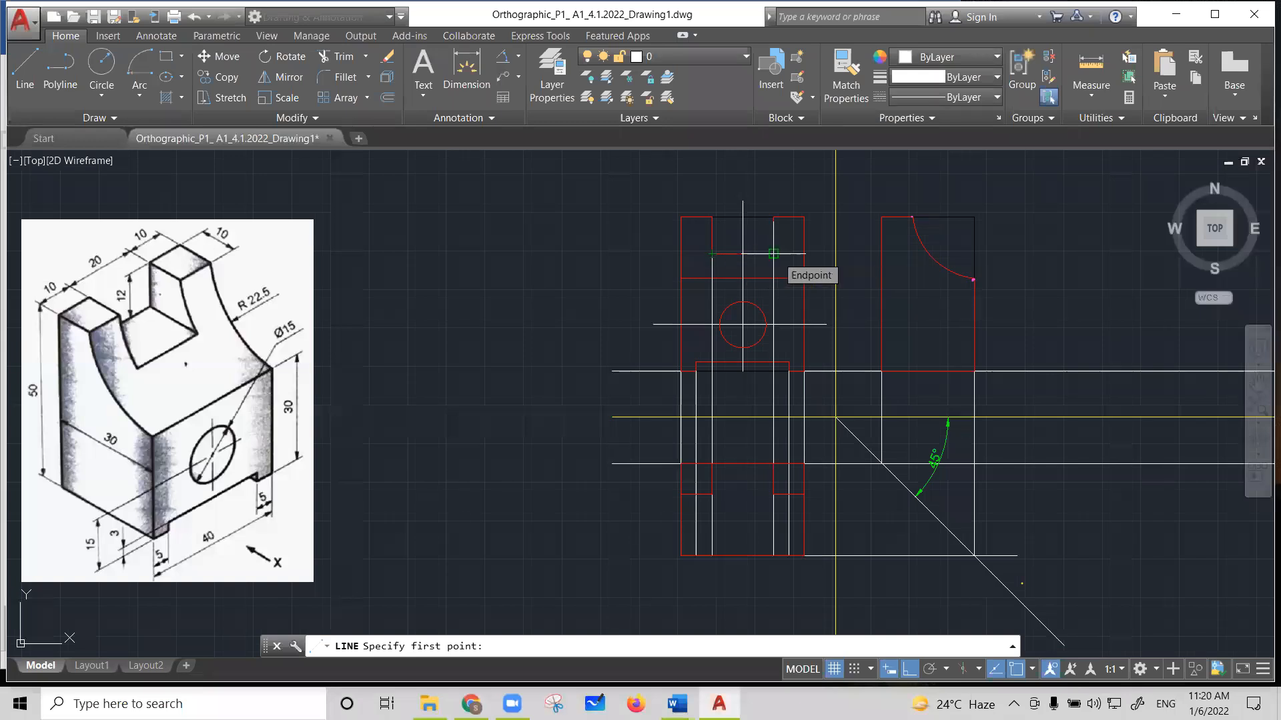
{"action": "left_click", "coordinate": [773, 254]}
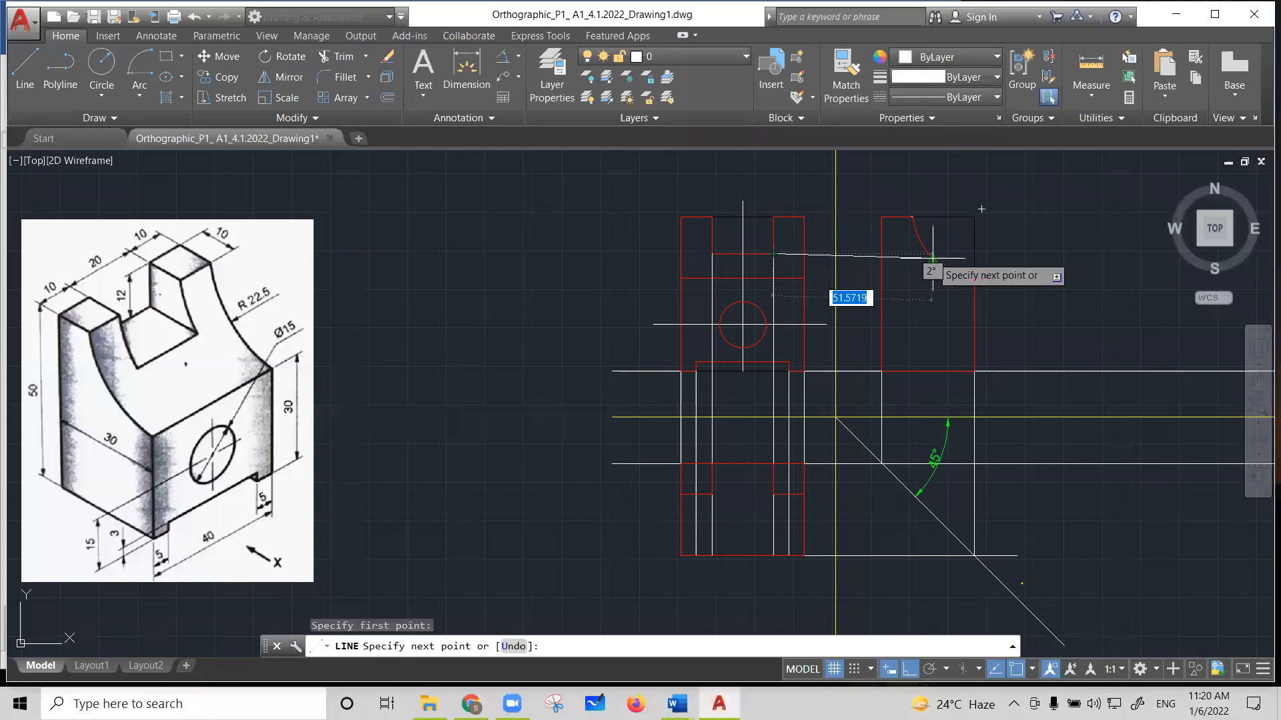
{"action": "left_click", "coordinate": [882, 255]}
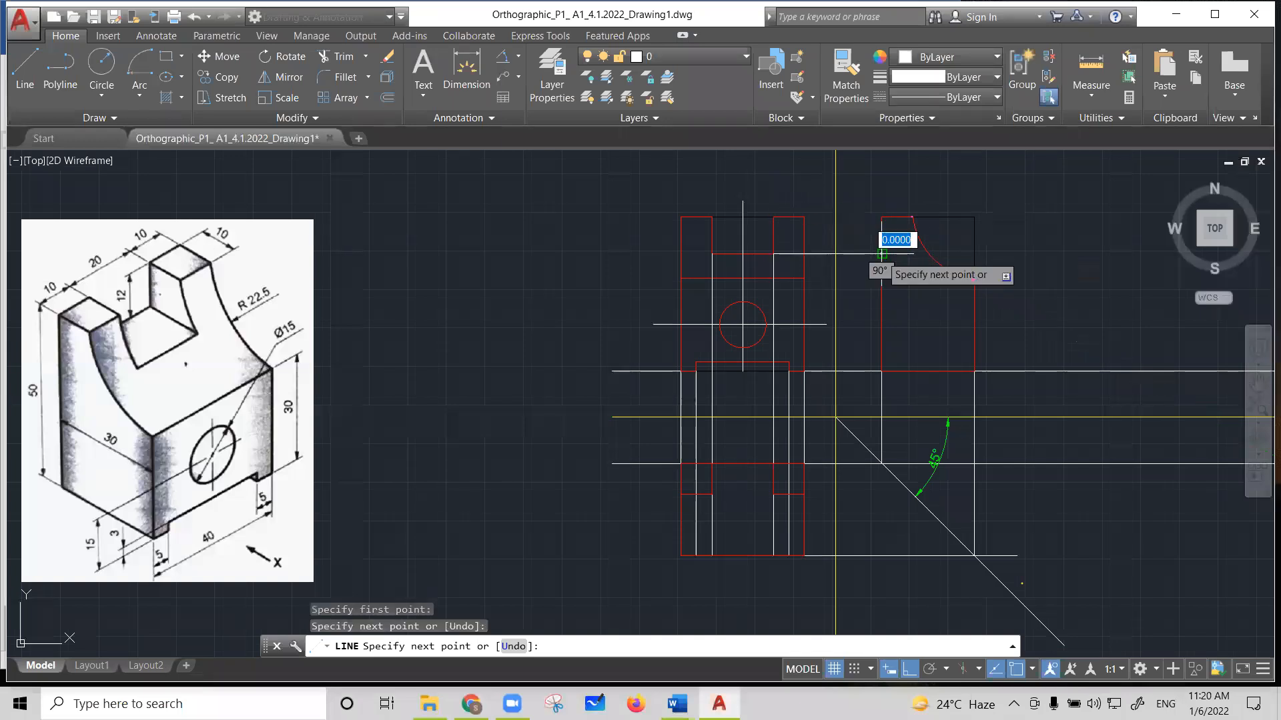
{"action": "key", "text": "Escape"}
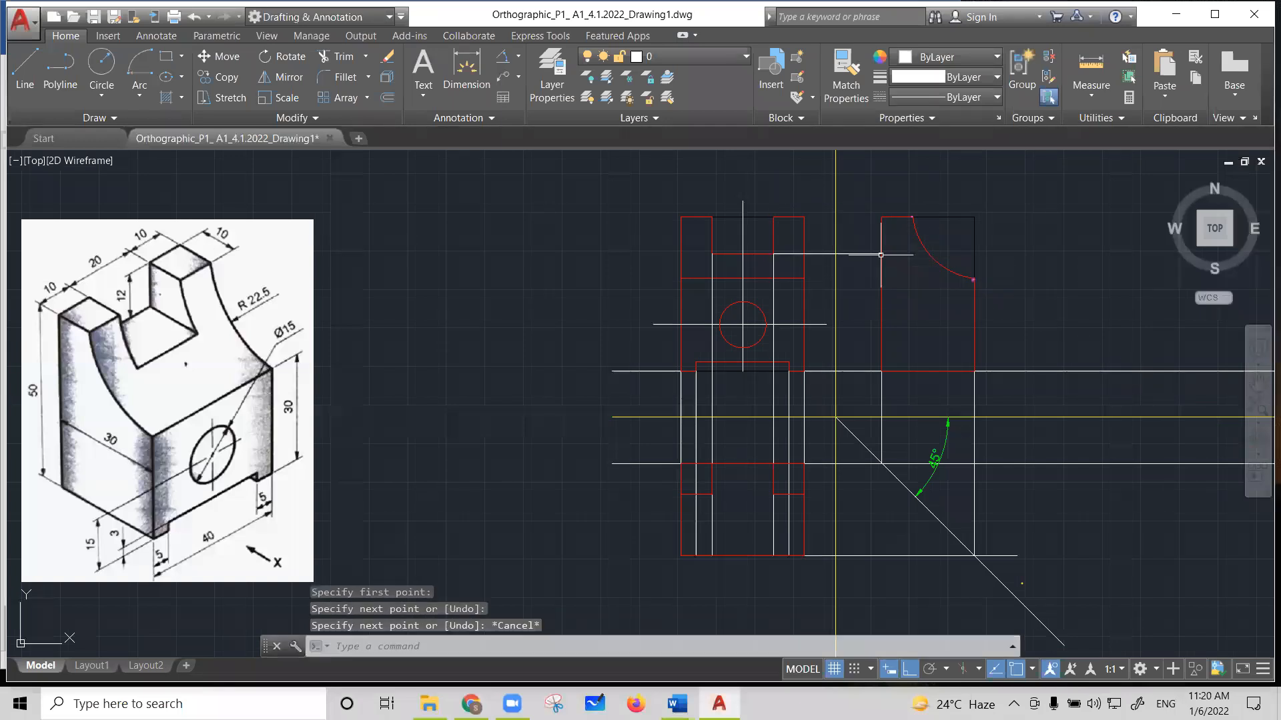
- Draw a horizontal line about 15.6 long at slot-floor height from the side view's left edge to the arc
{"action": "left_click", "coordinate": [25, 66]}
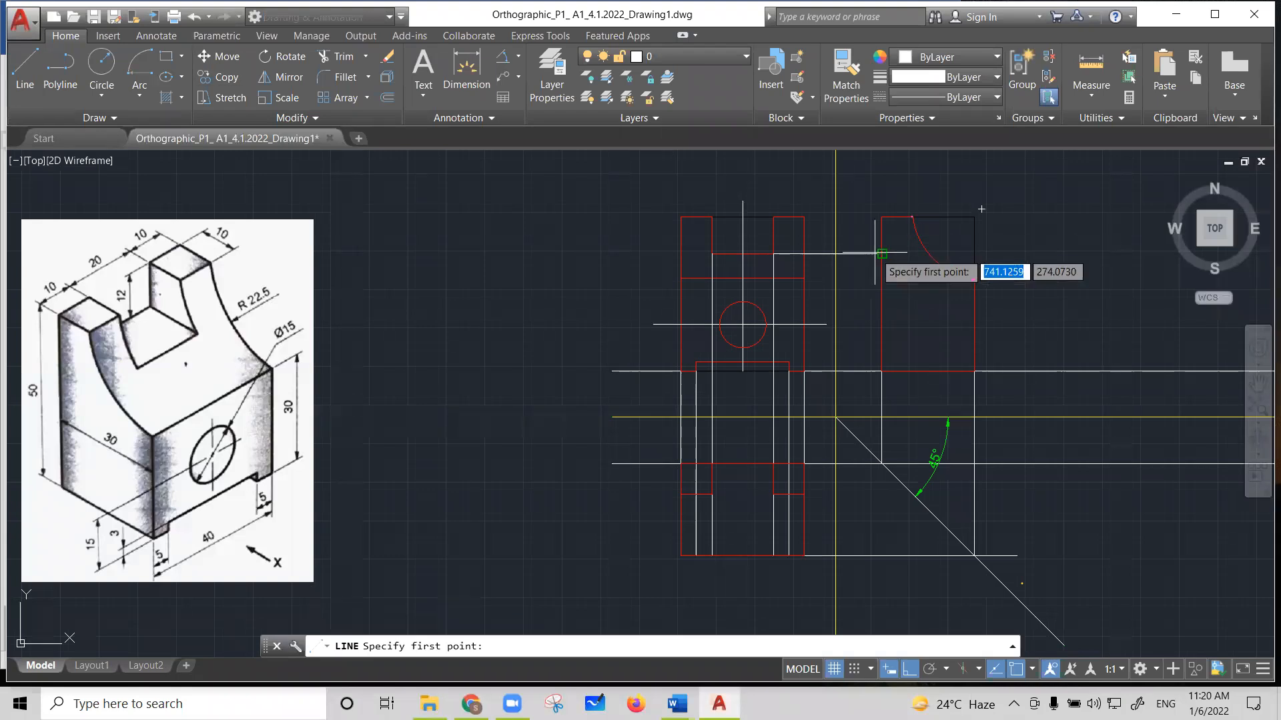
{"action": "left_click", "coordinate": [881, 254]}
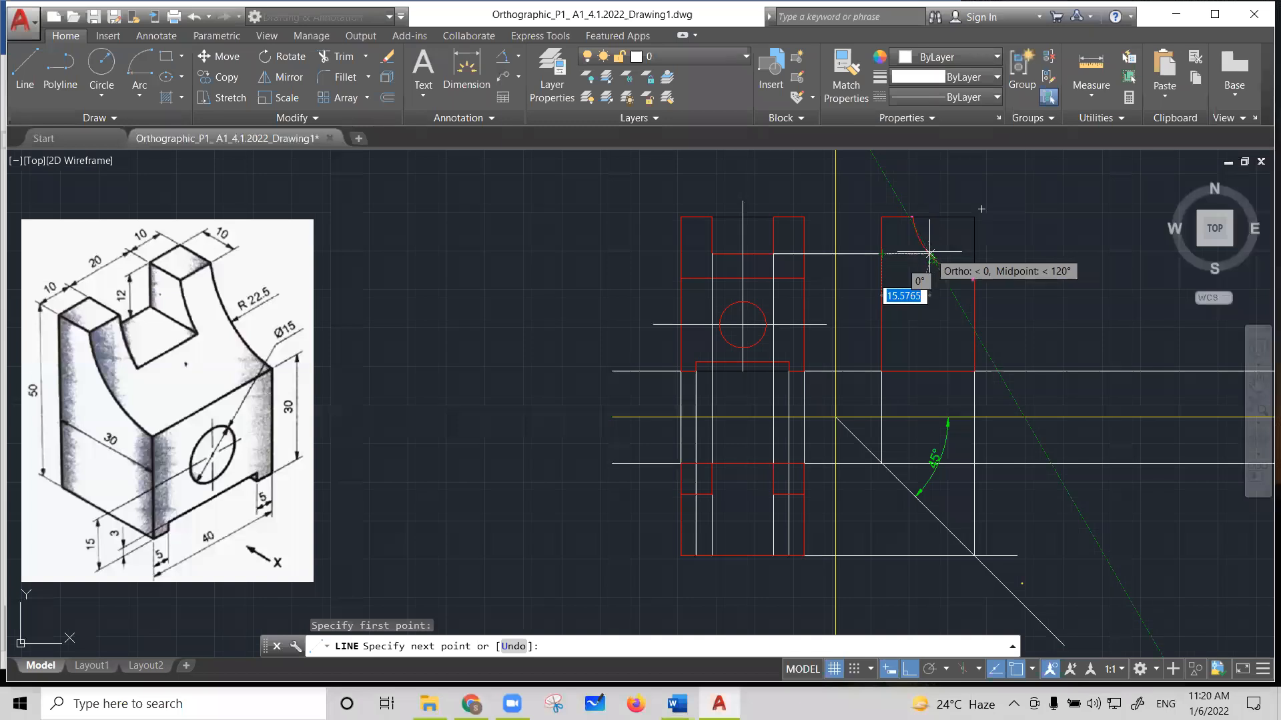
{"action": "left_click", "coordinate": [930, 254]}
{"action": "key", "text": "Escape"}
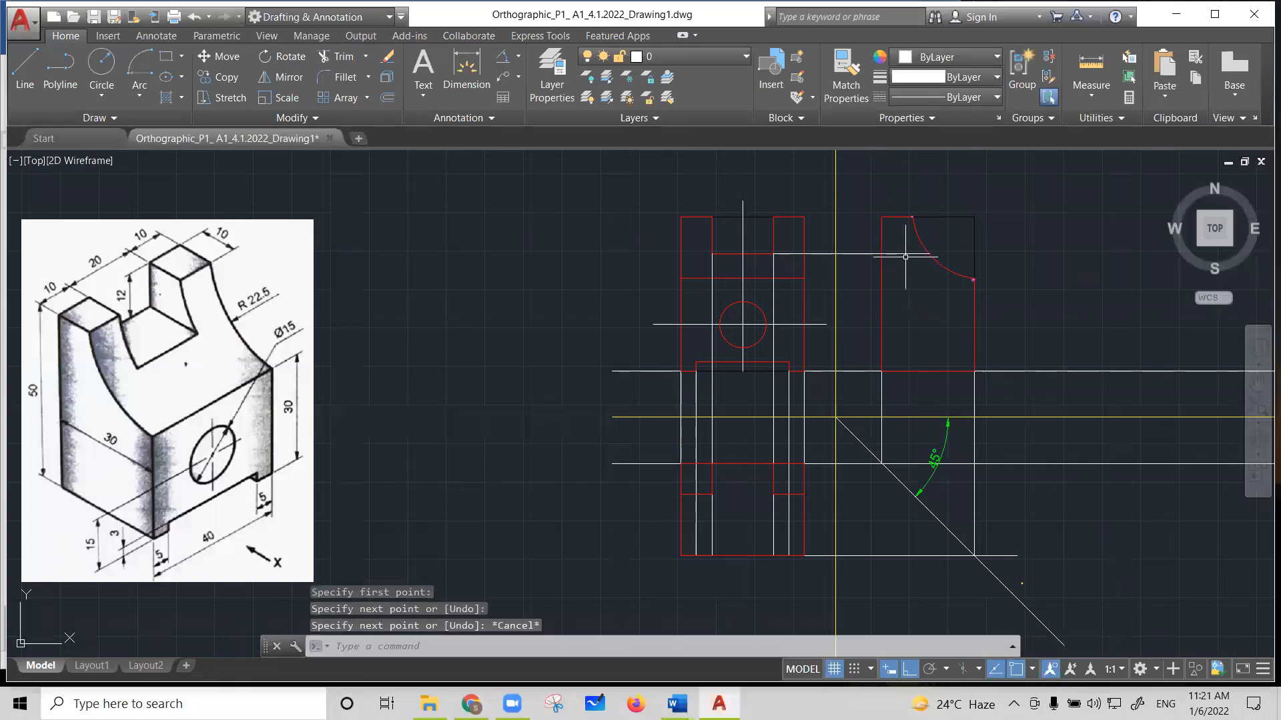
{"action": "left_click", "coordinate": [904, 254]}
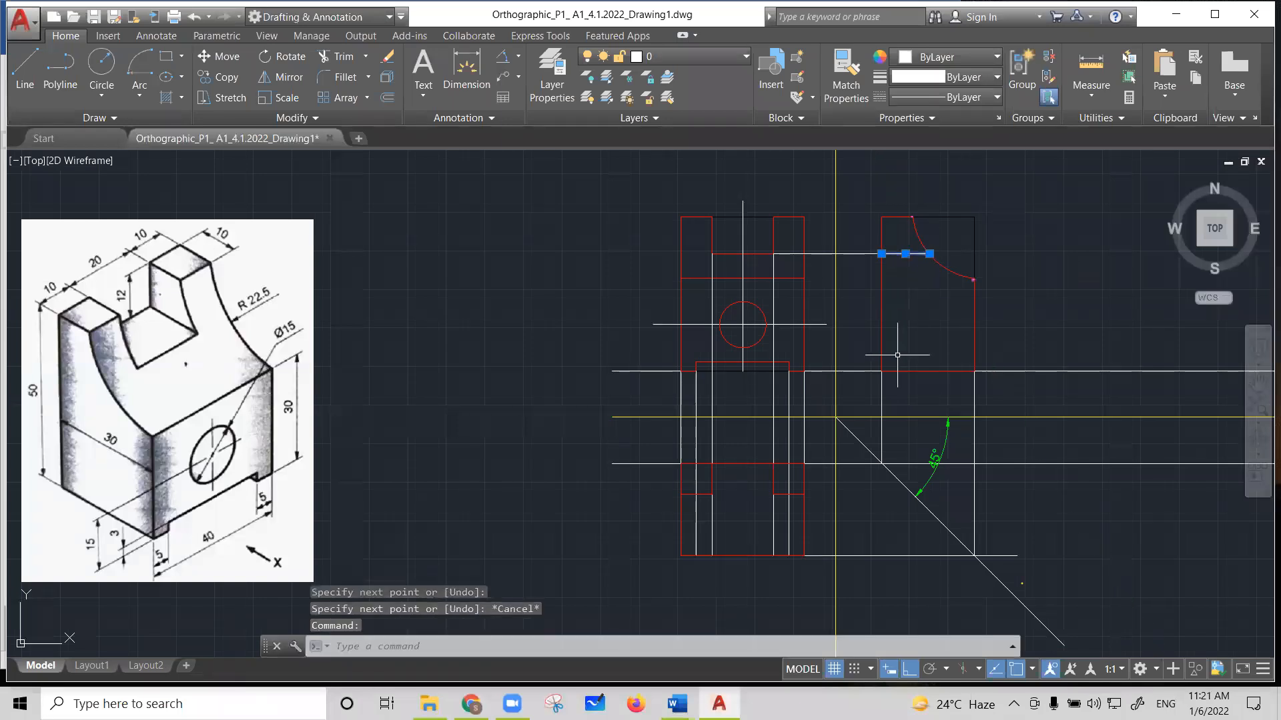
{"action": "key", "text": "Escape"}
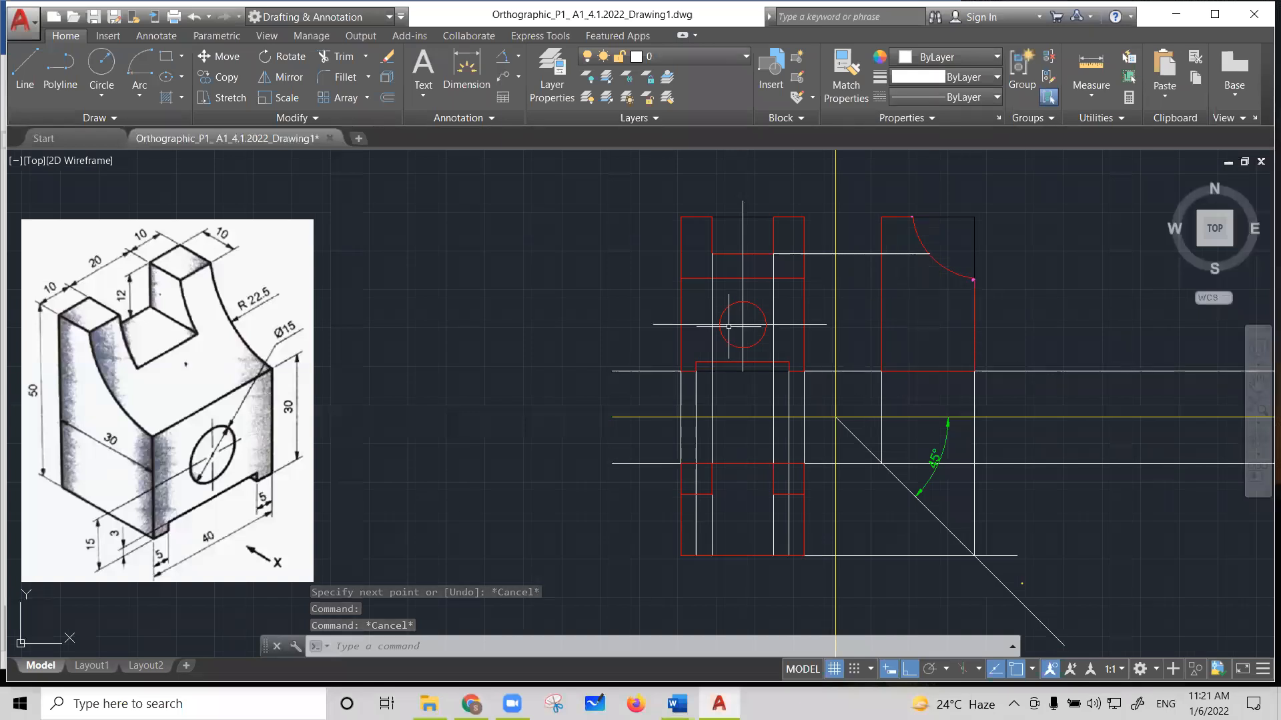
- Mark the slot's depth edges and the hole's hidden depth lines in pink on the isometric reference picture
{"action": "left_click", "coordinate": [147, 452]}
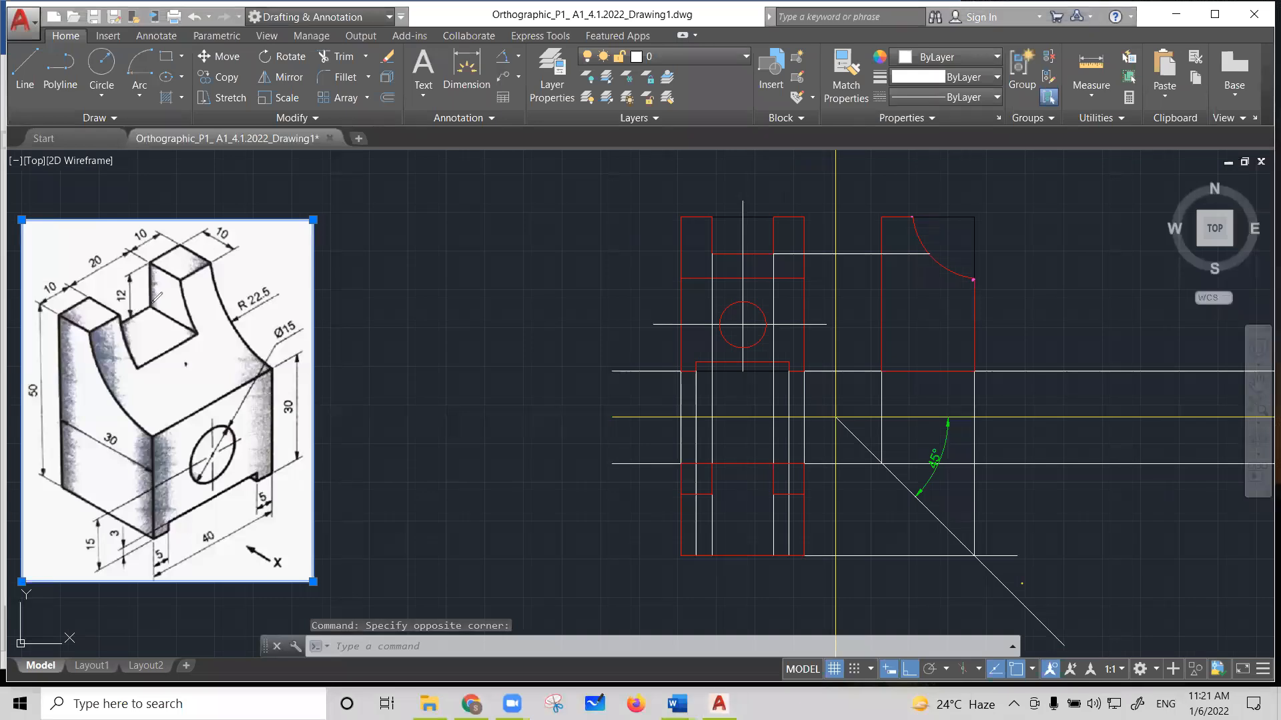
{"action": "left_click_drag", "start_coordinate": [152, 302], "coordinate": [193, 328]}
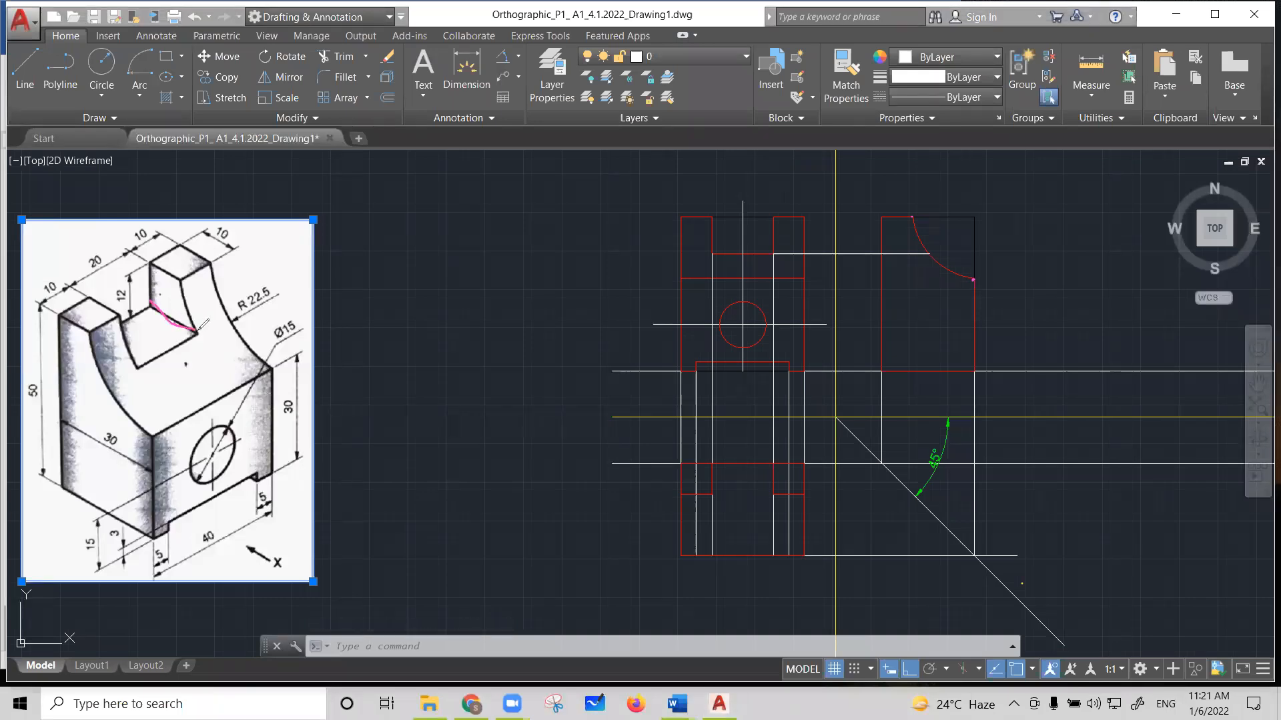
{"action": "left_click_drag", "start_coordinate": [140, 362], "coordinate": [124, 336]}
{"action": "left_click_drag", "start_coordinate": [212, 424], "coordinate": [69, 354]}
{"action": "left_click_drag", "start_coordinate": [158, 454], "coordinate": [67, 415]}
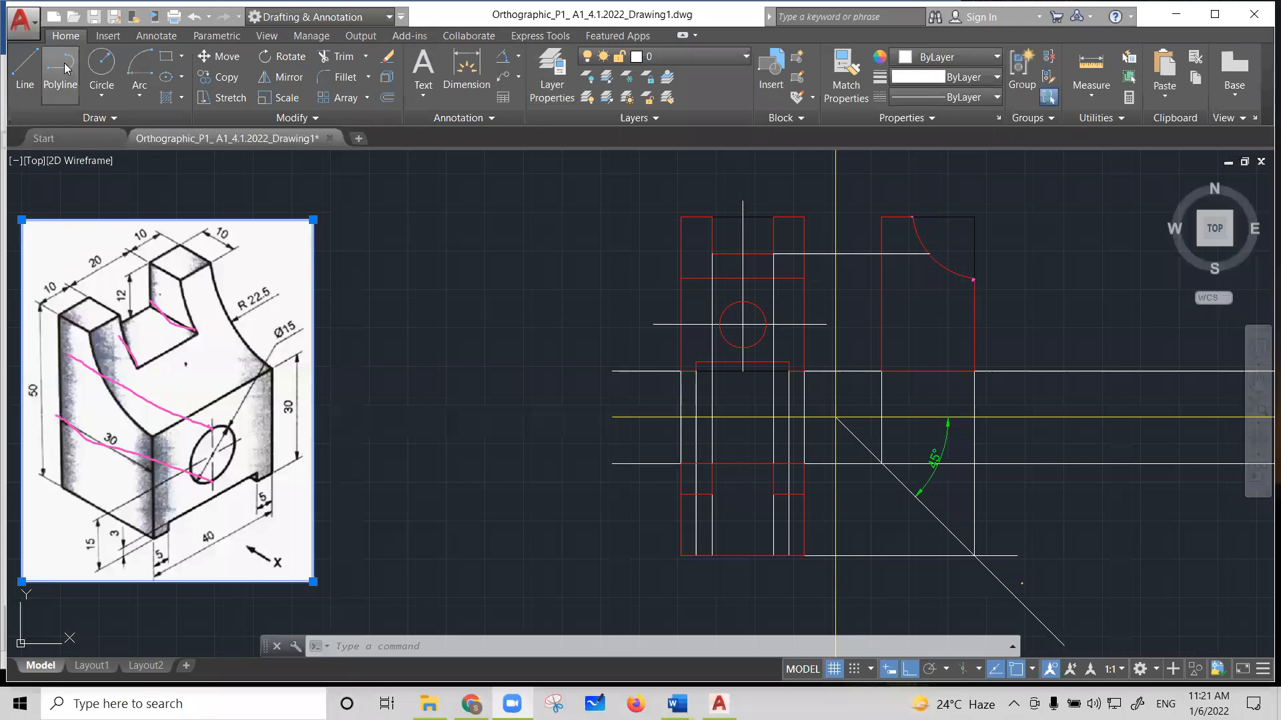
- Draw a horizontal projection line about 45.1 long from the hole circle's bottom quadrant to the side view's left edge
{"action": "left_click", "coordinate": [748, 341]}
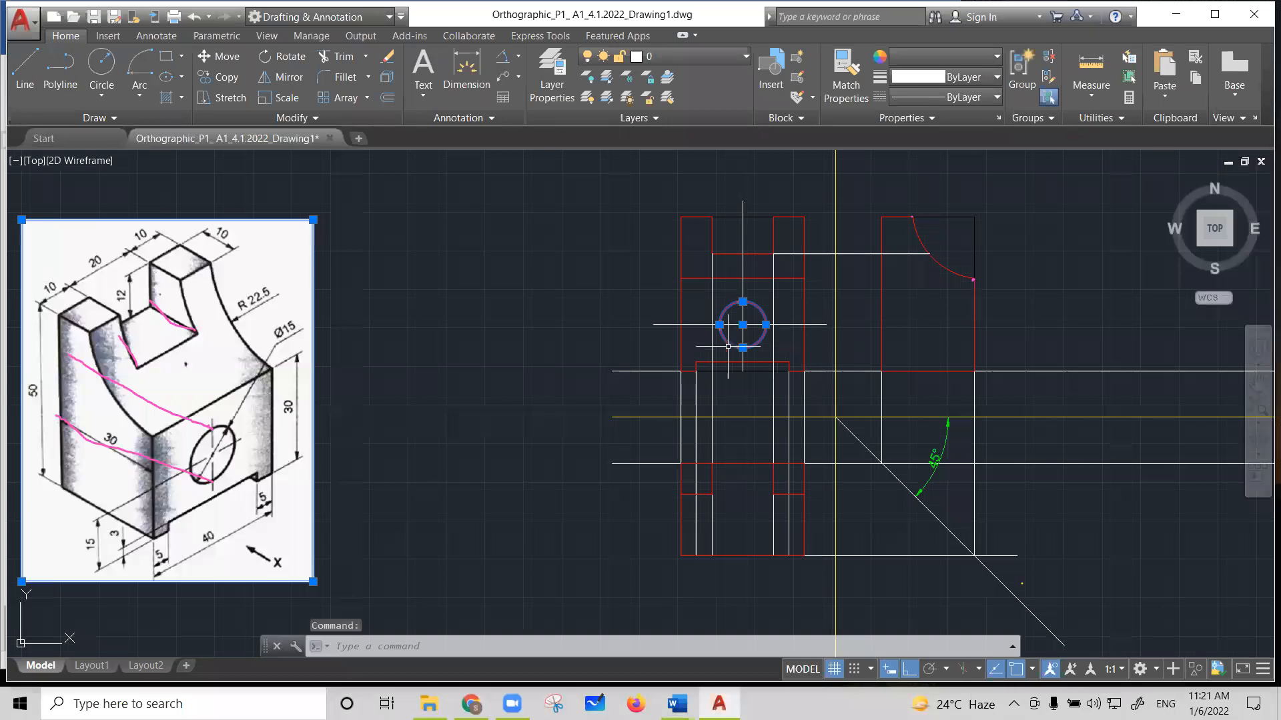
{"action": "key", "text": "Escape"}
{"action": "left_click", "coordinate": [24, 67]}
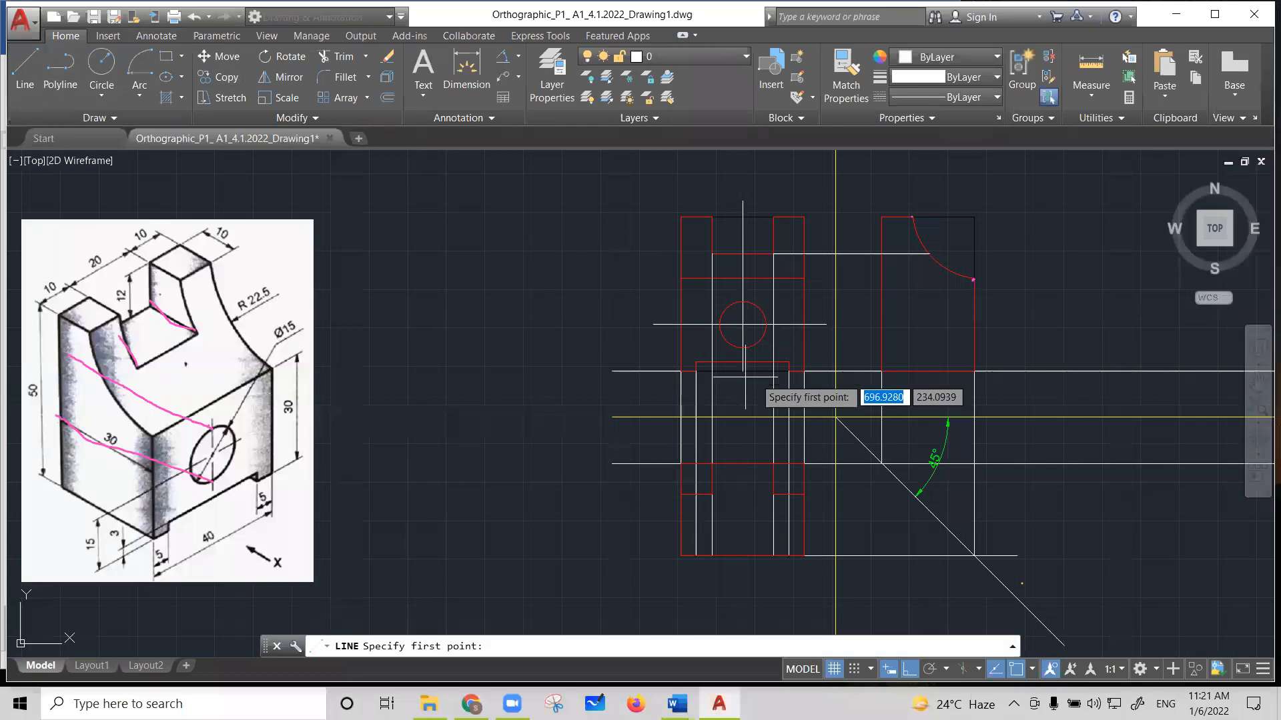
{"action": "left_click", "coordinate": [742, 348]}
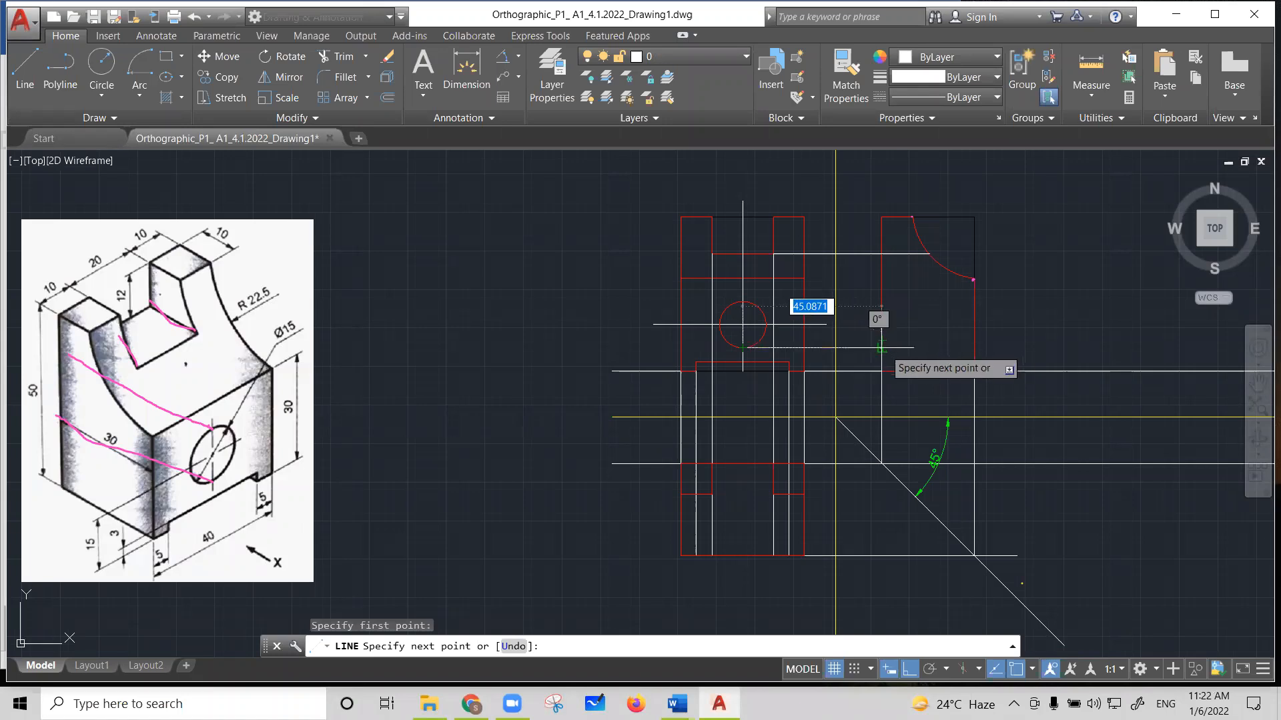
{"action": "left_click", "coordinate": [880, 347]}
{"action": "key", "text": "Escape"}
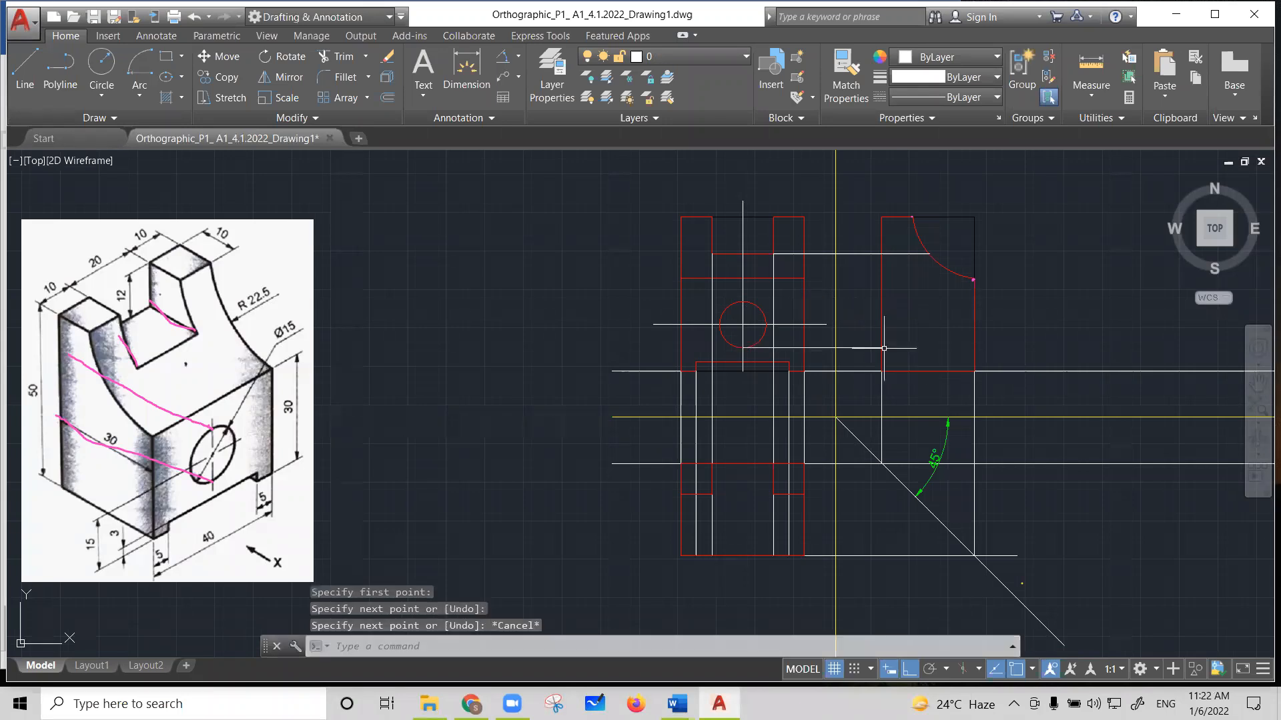
- Draw a horizontal projection line about 45.1 long from the hole circle's top quadrant to the side view's left edge
{"action": "left_click", "coordinate": [24, 63]}
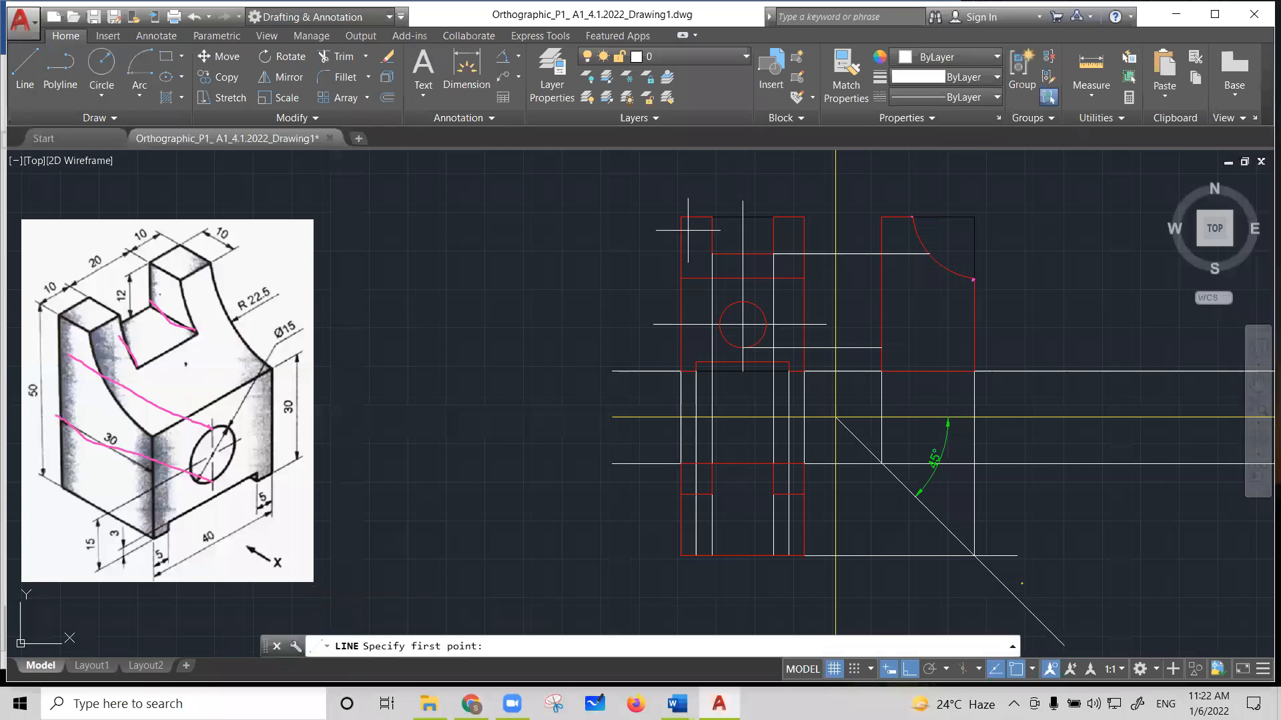
{"action": "left_click", "coordinate": [742, 302]}
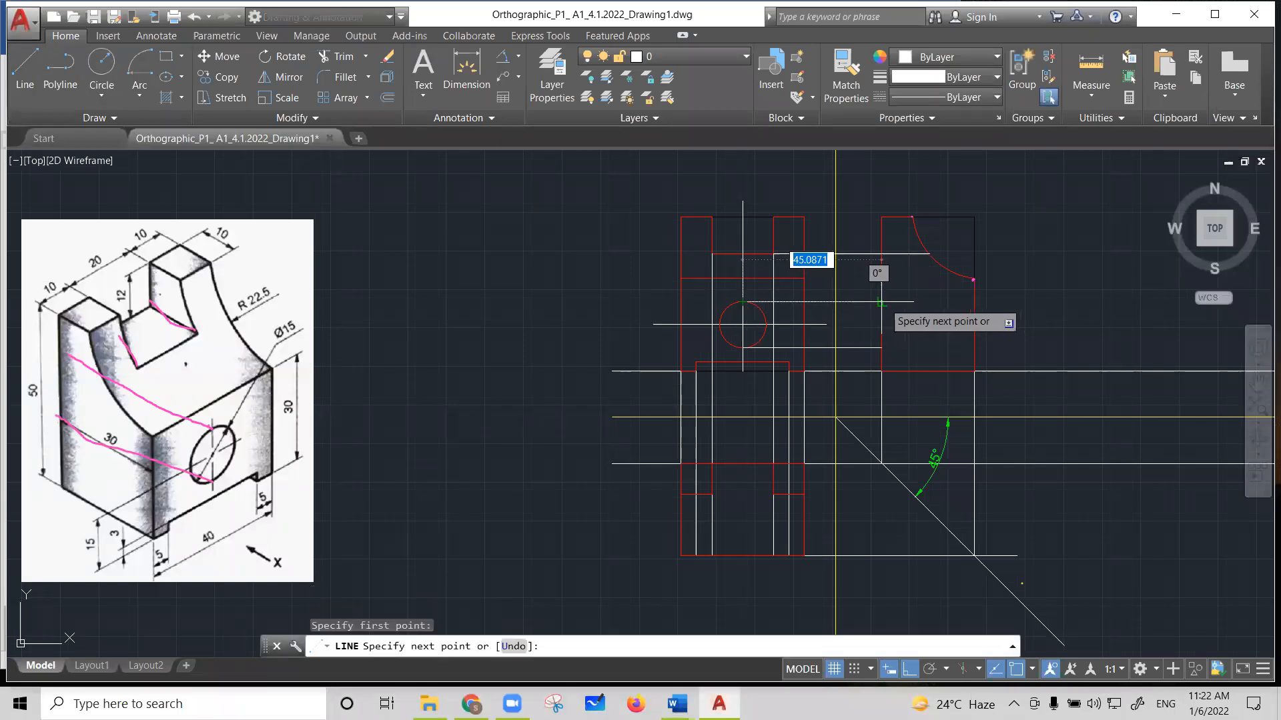
{"action": "left_click", "coordinate": [881, 302]}
{"action": "key", "text": "Escape"}
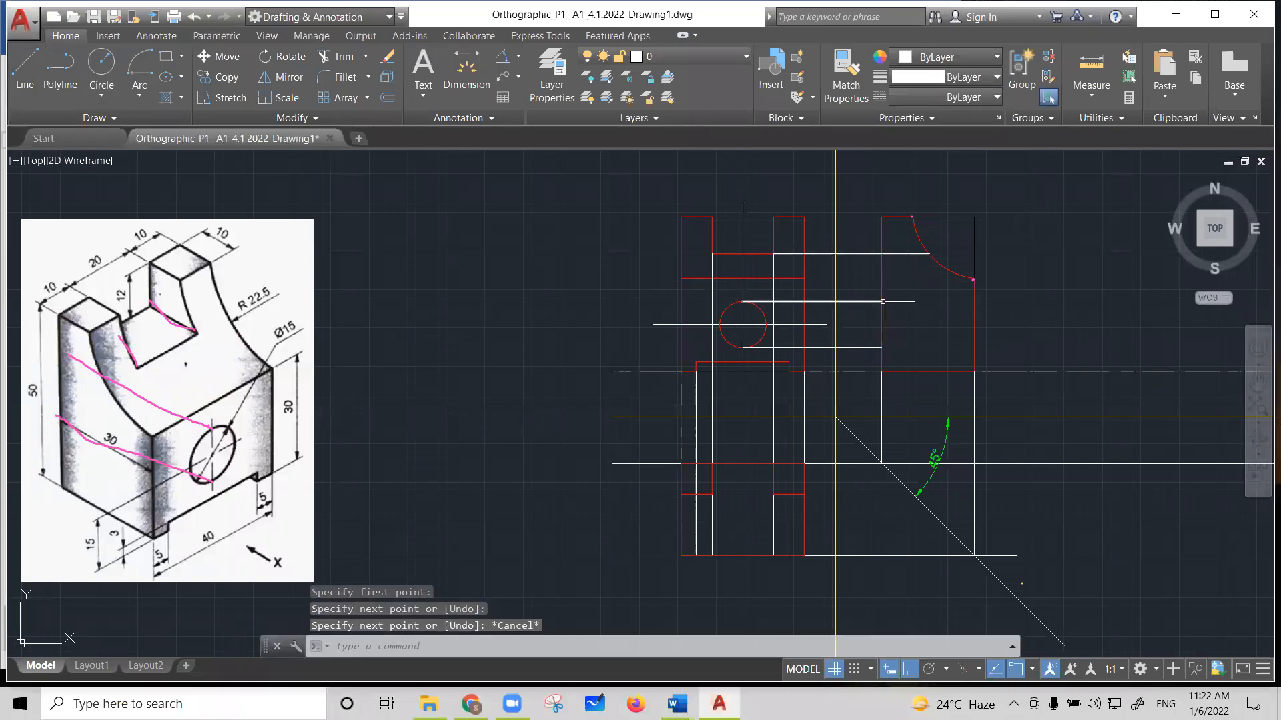
- Draw two horizontal lines across the full width of the side view at the hole's bottom and top heights
{"action": "left_click", "coordinate": [24, 63]}
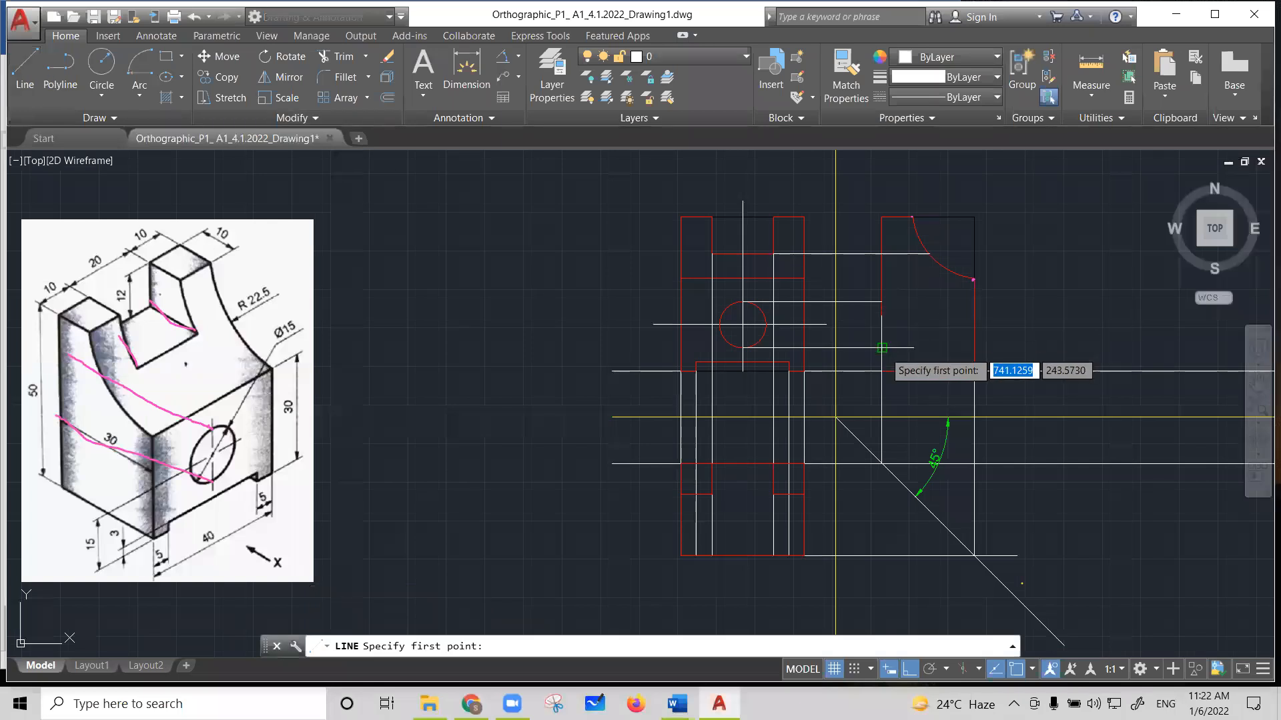
{"action": "left_click", "coordinate": [881, 347]}
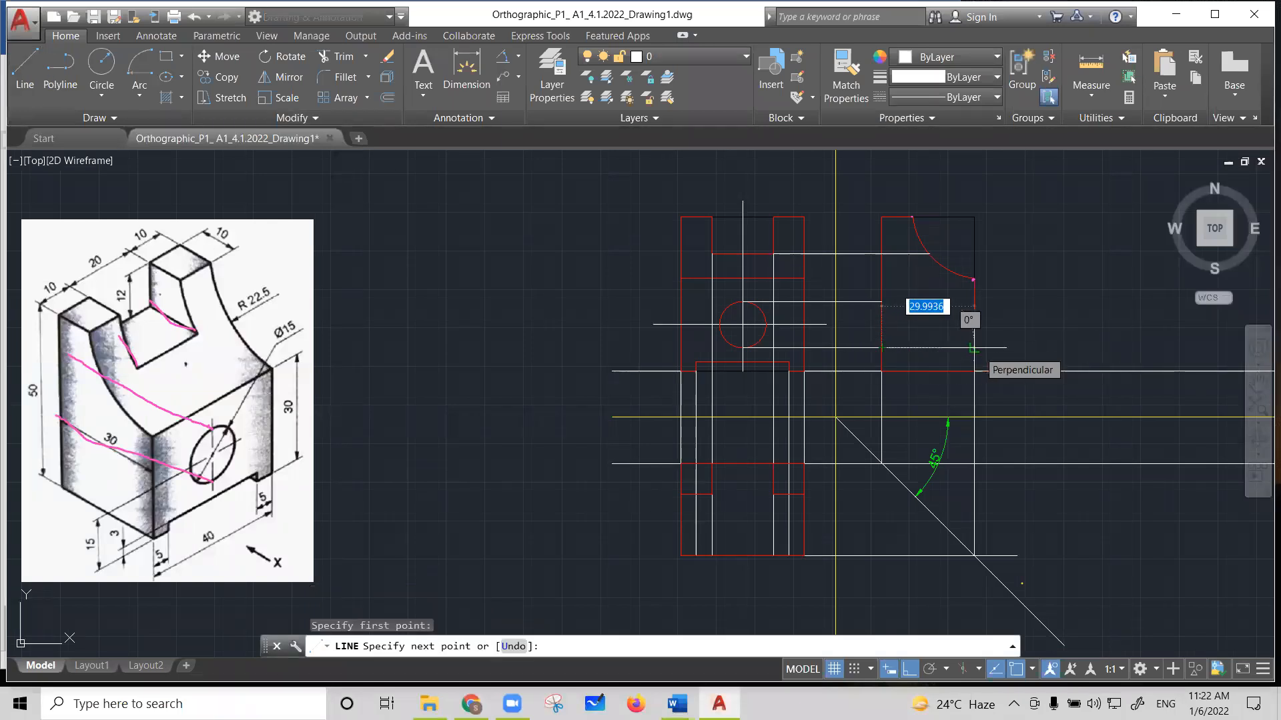
{"action": "left_click", "coordinate": [974, 347]}
{"action": "key", "text": "Escape"}
{"action": "left_click", "coordinate": [22, 75]}
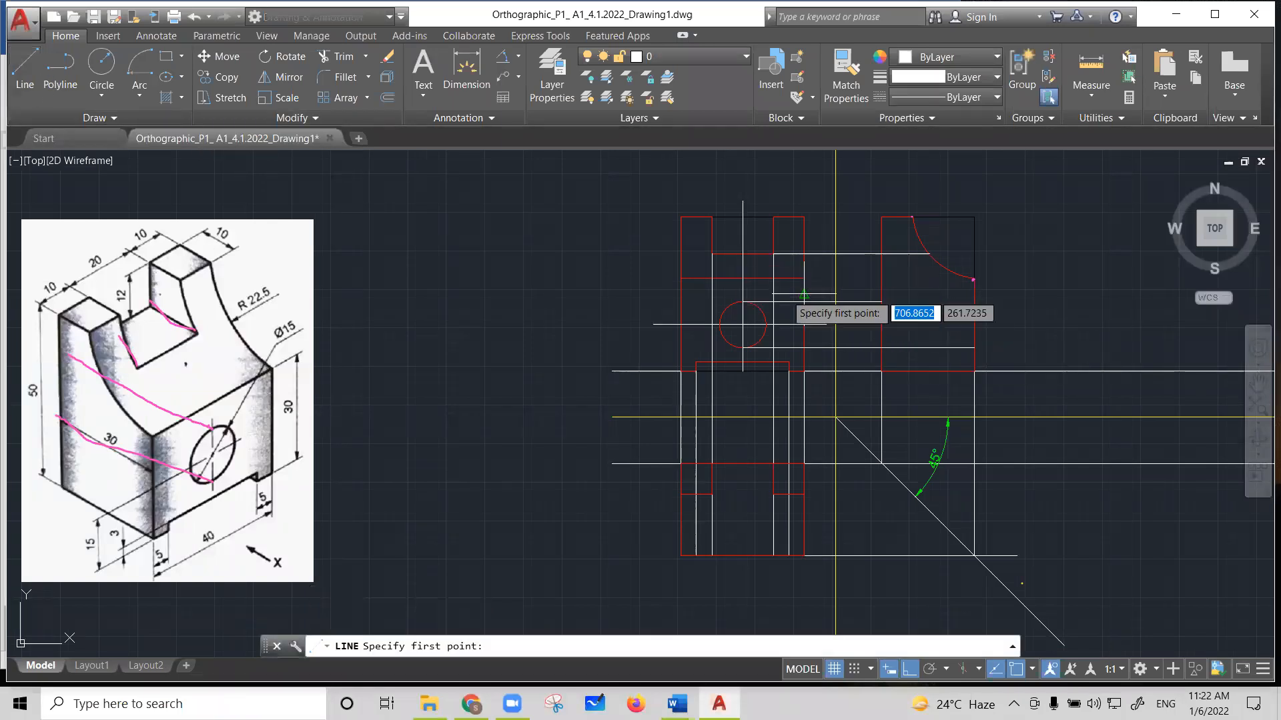
{"action": "left_click", "coordinate": [881, 302]}
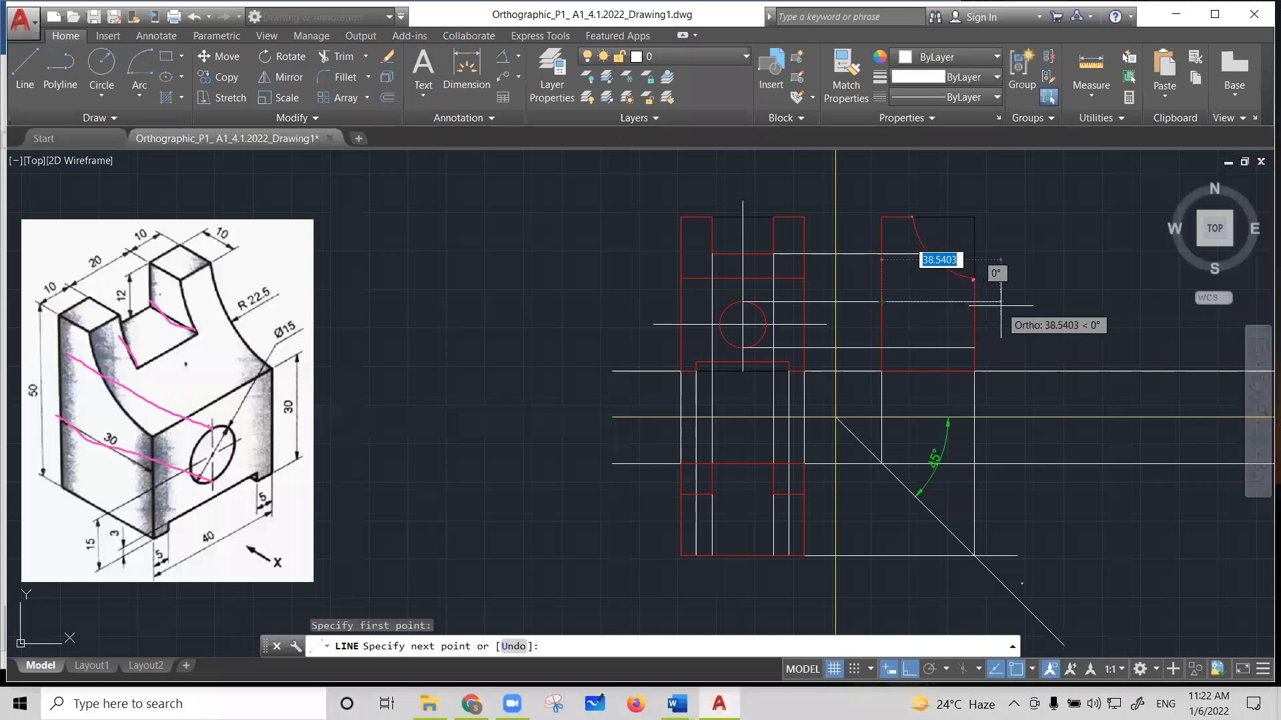
{"action": "left_click", "coordinate": [974, 301]}
{"action": "key", "text": "Escape"}
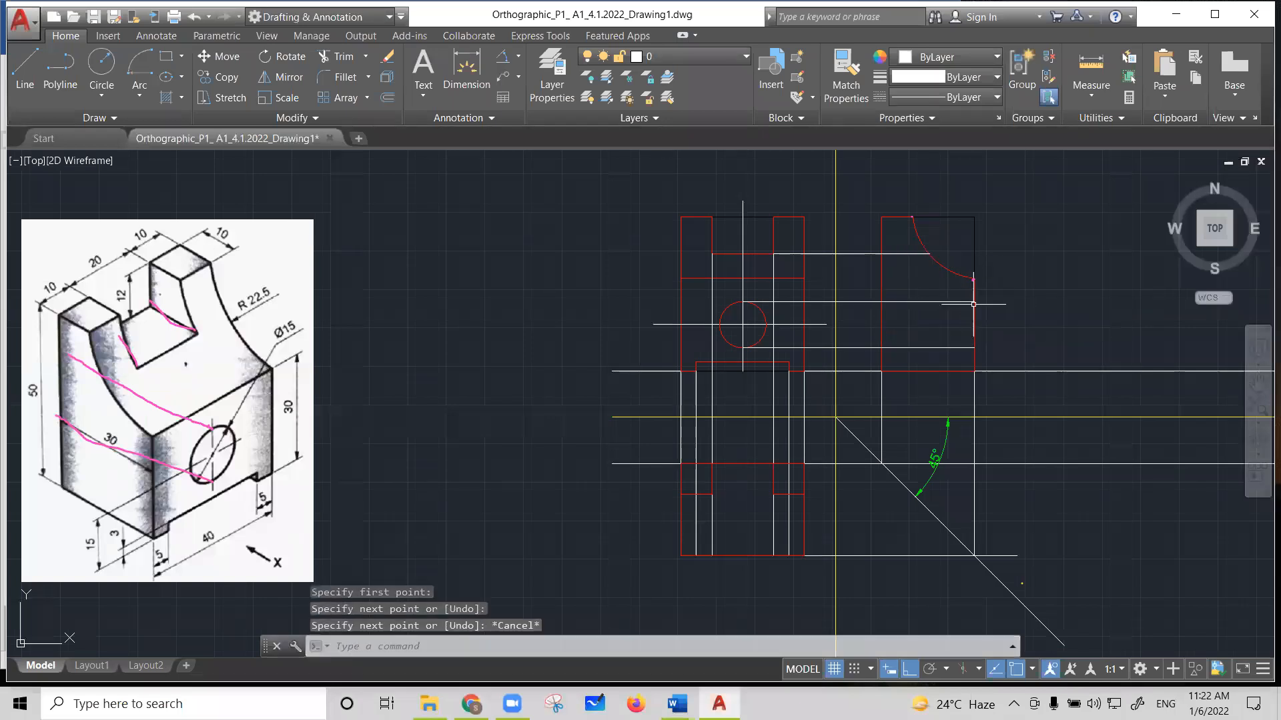
- Set the linetype of the slot-floor line and both hole lines in the side view to DASHED2
{"action": "left_click", "coordinate": [905, 253]}
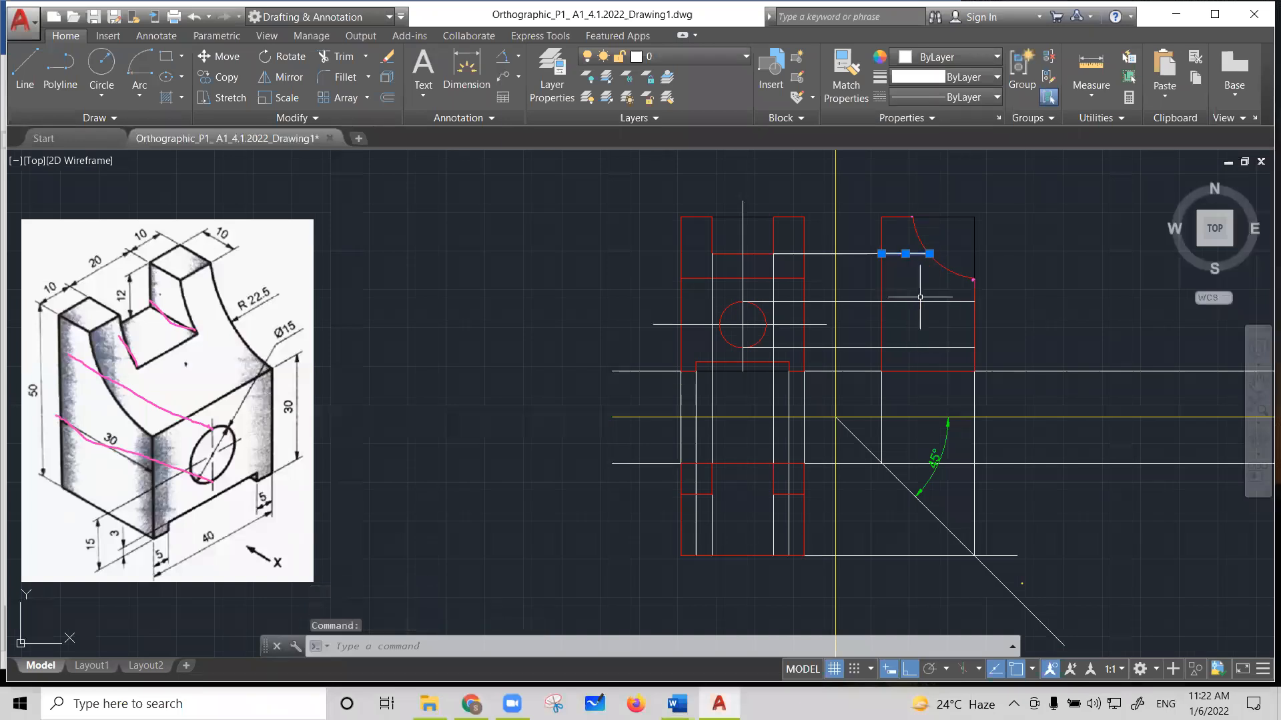
{"action": "left_click", "coordinate": [920, 302]}
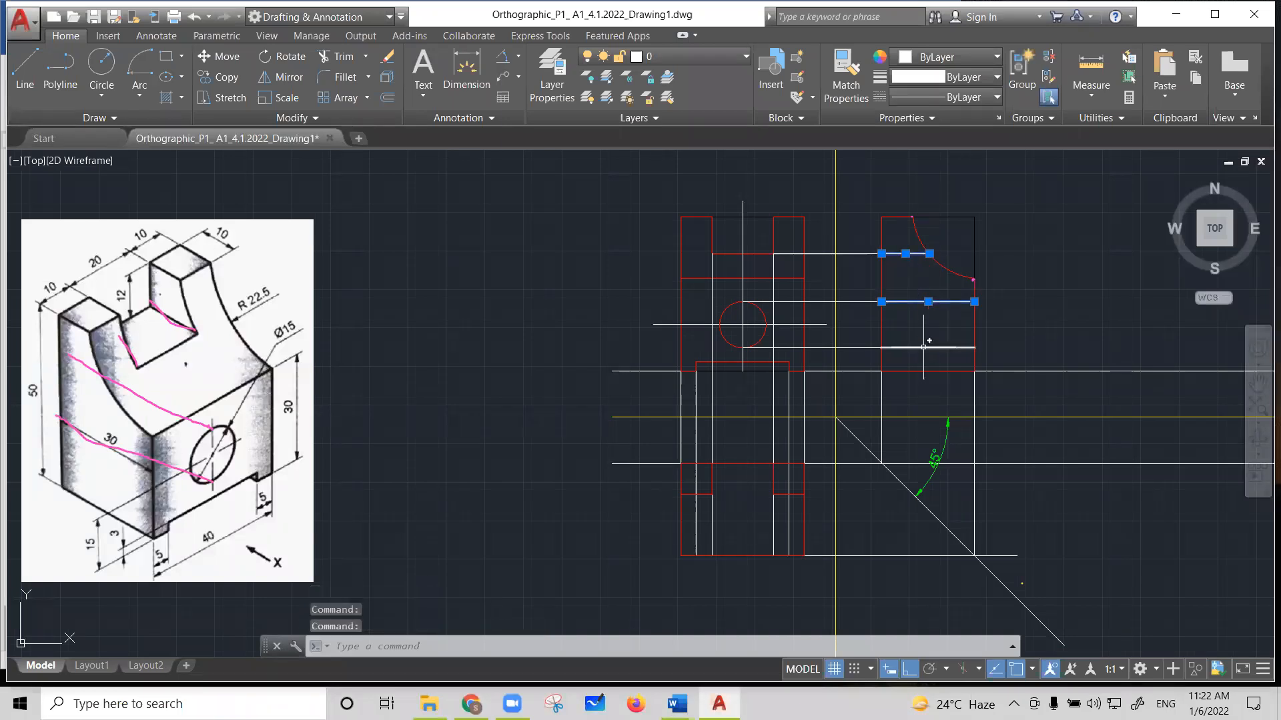
{"action": "left_click", "coordinate": [924, 348]}
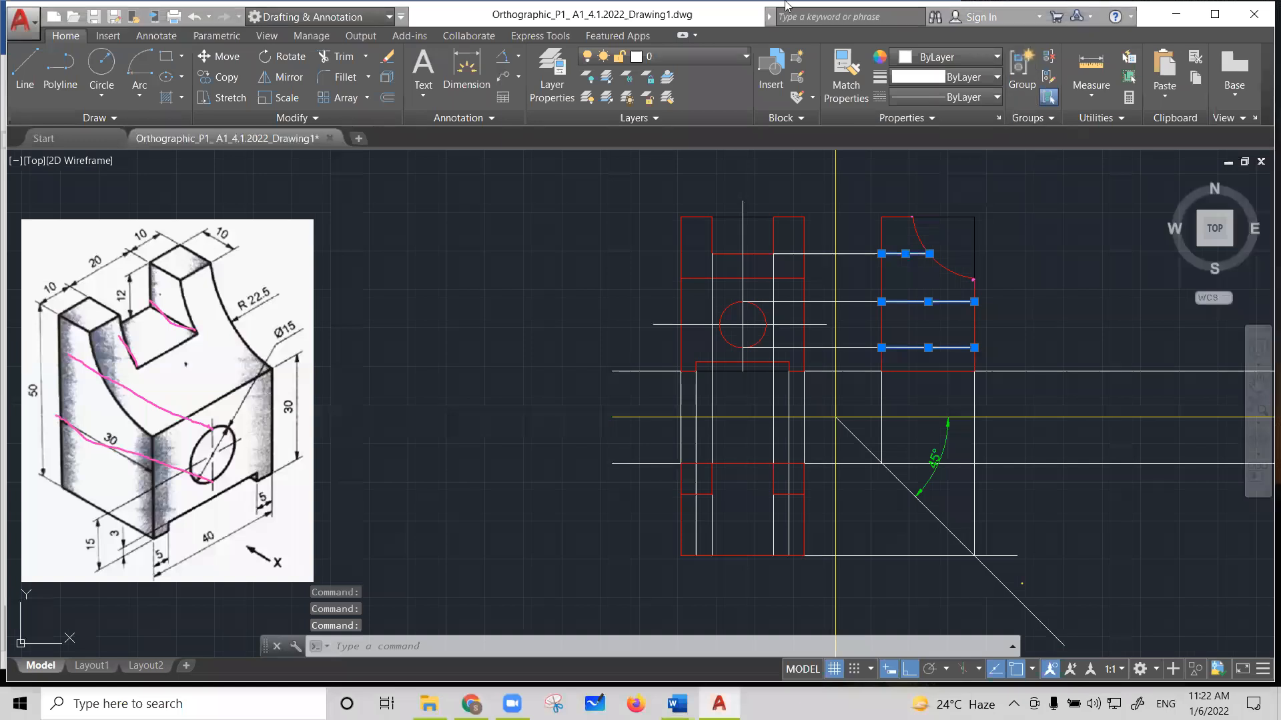
{"action": "left_click", "coordinate": [997, 98]}
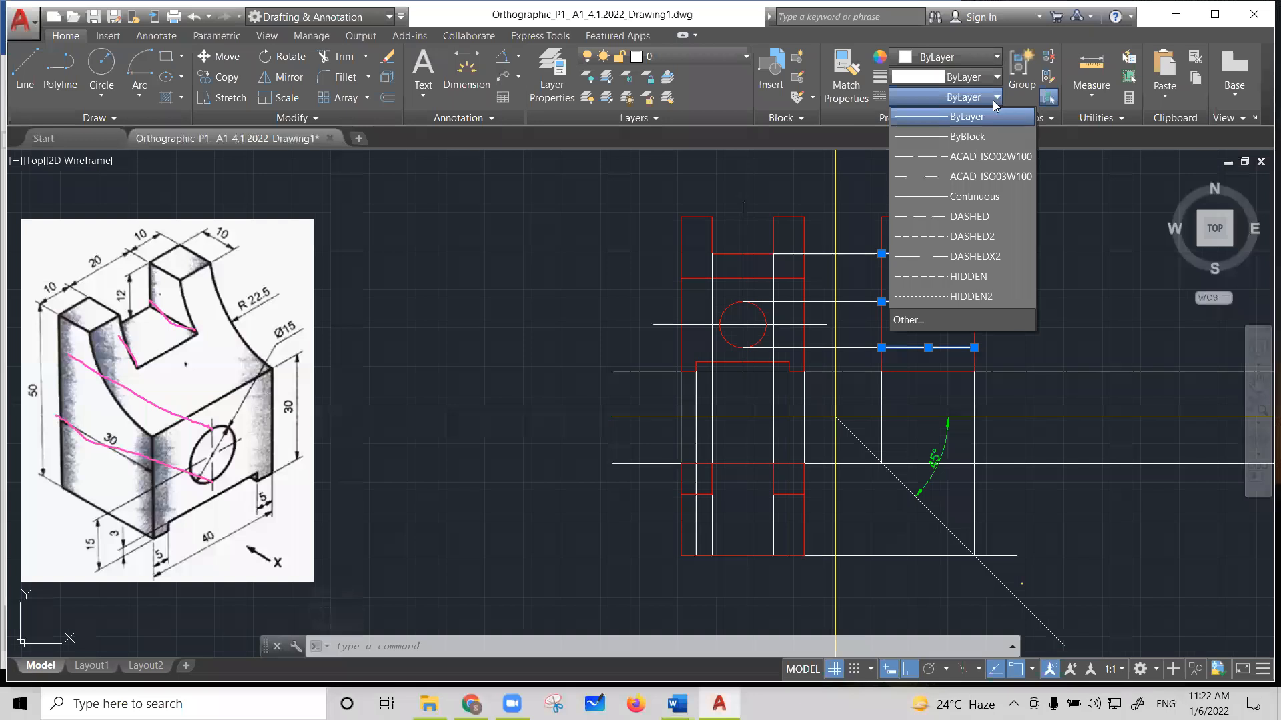
{"action": "left_click", "coordinate": [961, 217]}
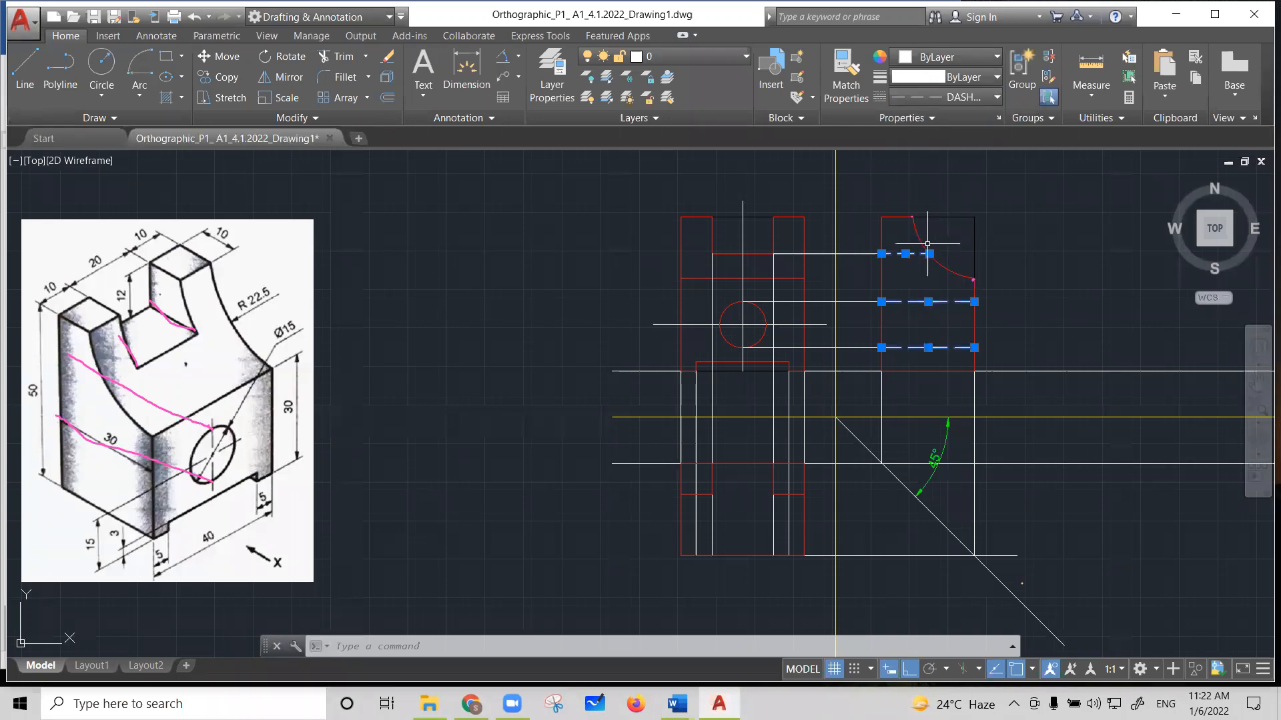
{"action": "left_click", "coordinate": [993, 98]}
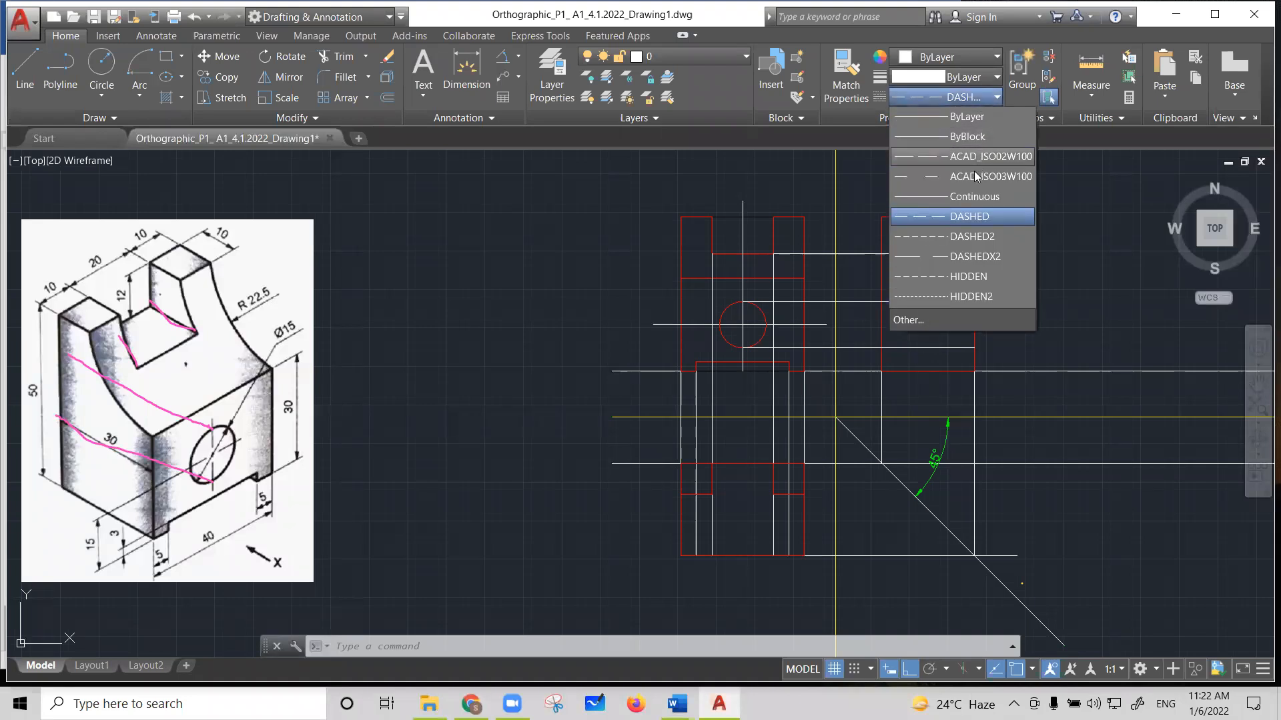
{"action": "left_click", "coordinate": [957, 230]}
{"action": "key", "text": "Escape"}
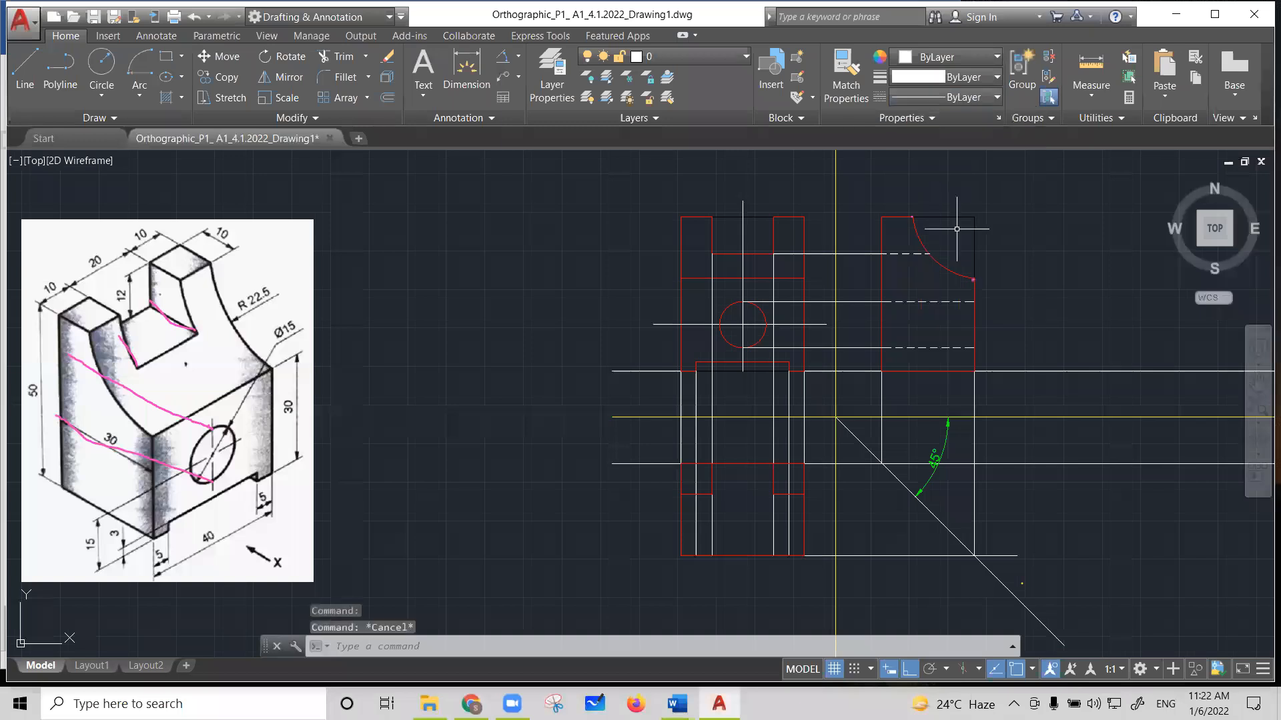
- Change the color of the three dashed lines in the side view to Green
{"action": "left_click", "coordinate": [897, 254]}
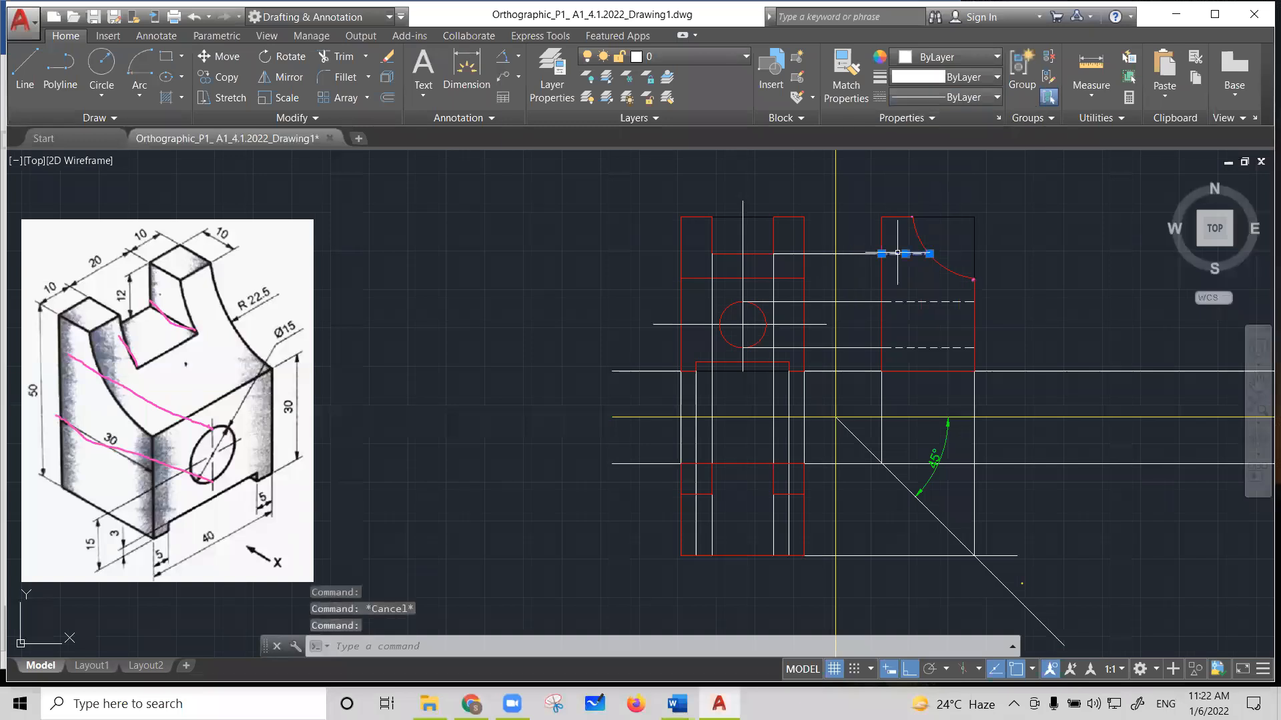
{"action": "left_click", "coordinate": [903, 302]}
{"action": "left_click", "coordinate": [907, 348]}
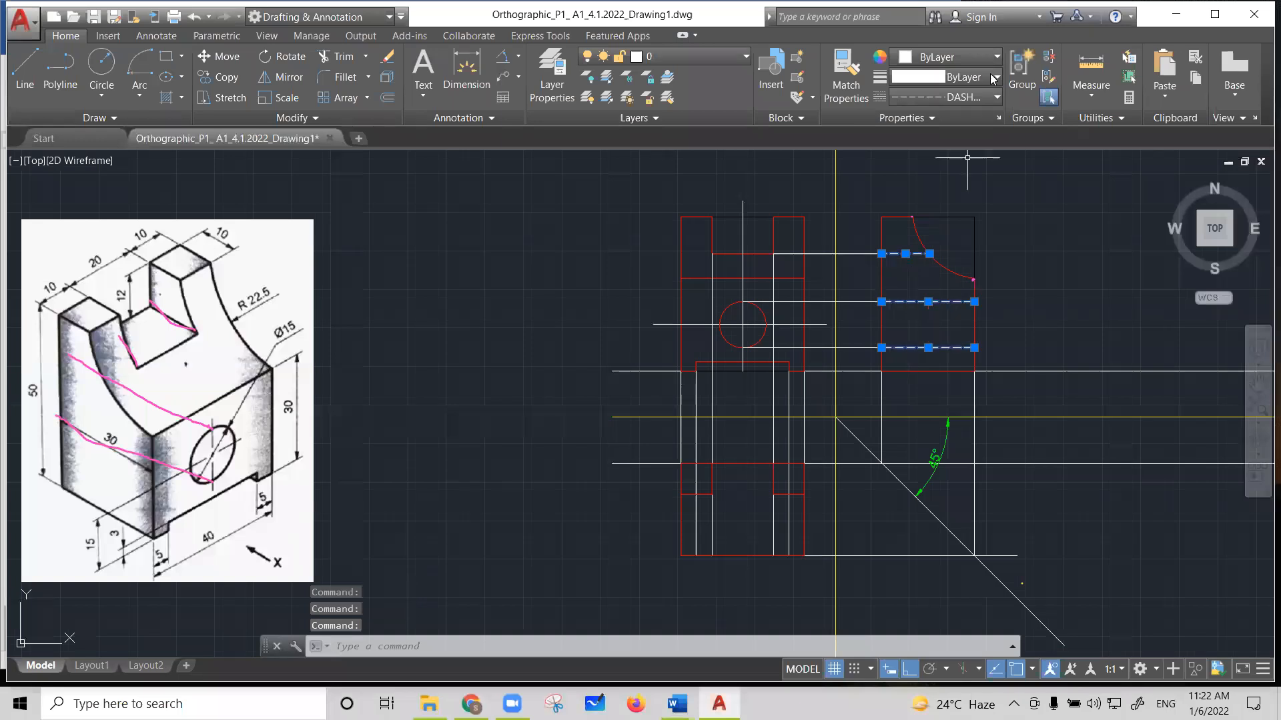
{"action": "left_click", "coordinate": [994, 58]}
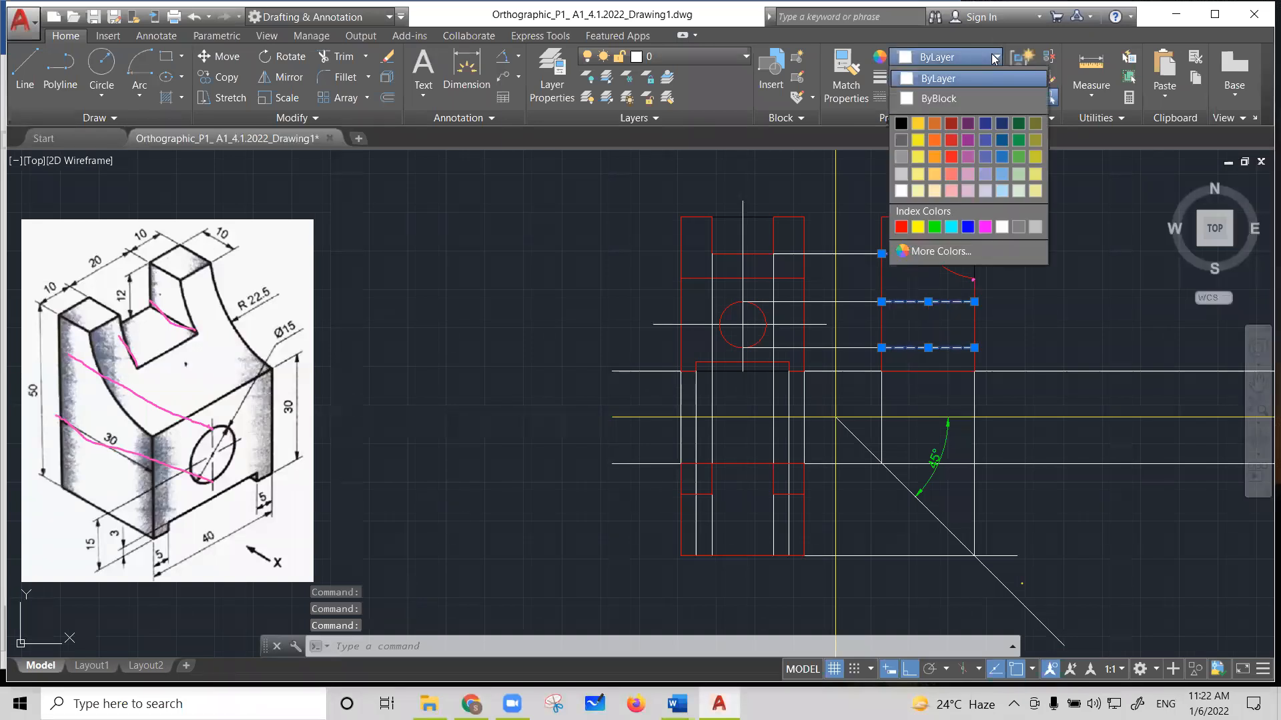
{"action": "left_click", "coordinate": [934, 228]}
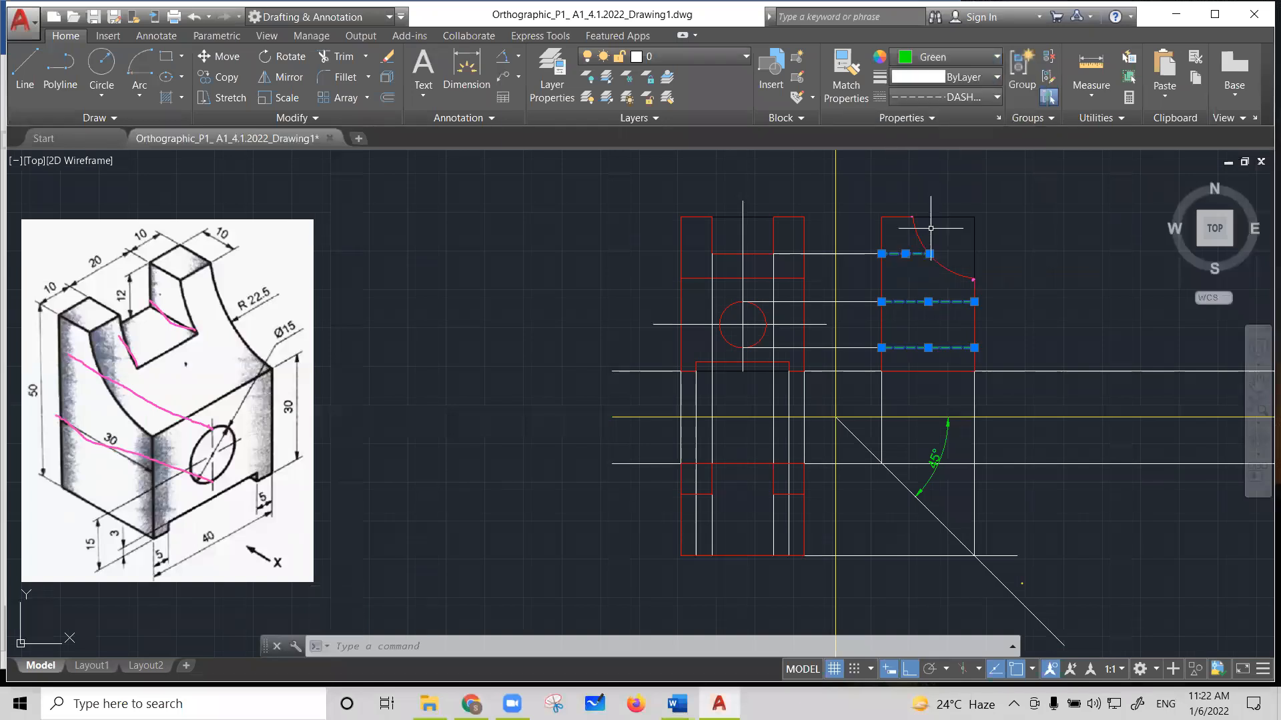
{"action": "key", "text": "Escape"}
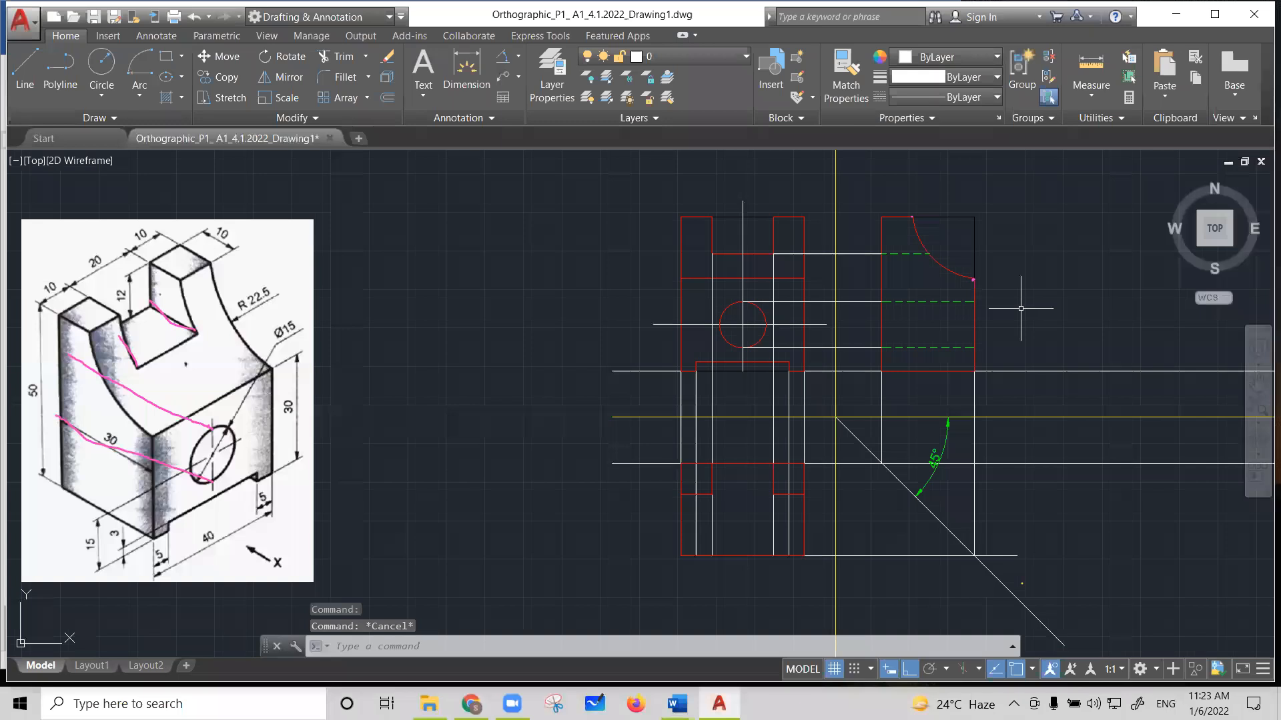
{"action": "left_click", "coordinate": [30, 98]}
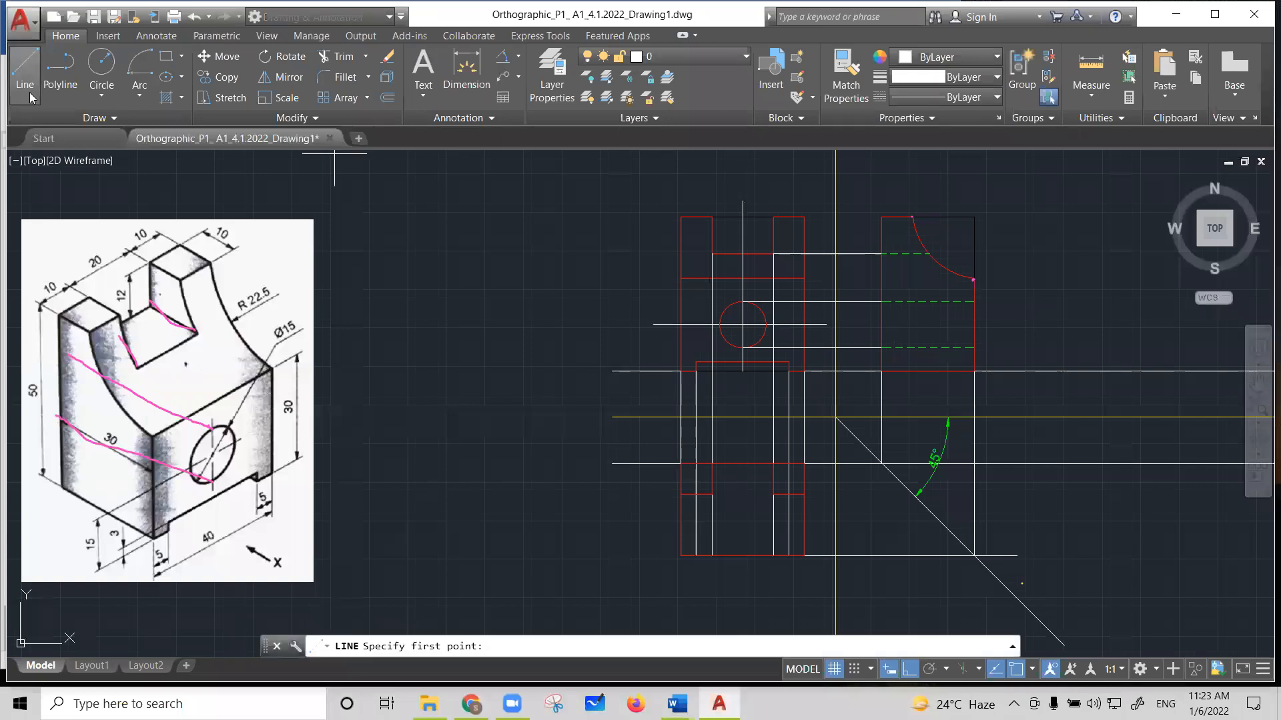
{"action": "left_click", "coordinate": [883, 325]}
{"action": "left_click", "coordinate": [996, 325]}
{"action": "key", "text": "Escape"}
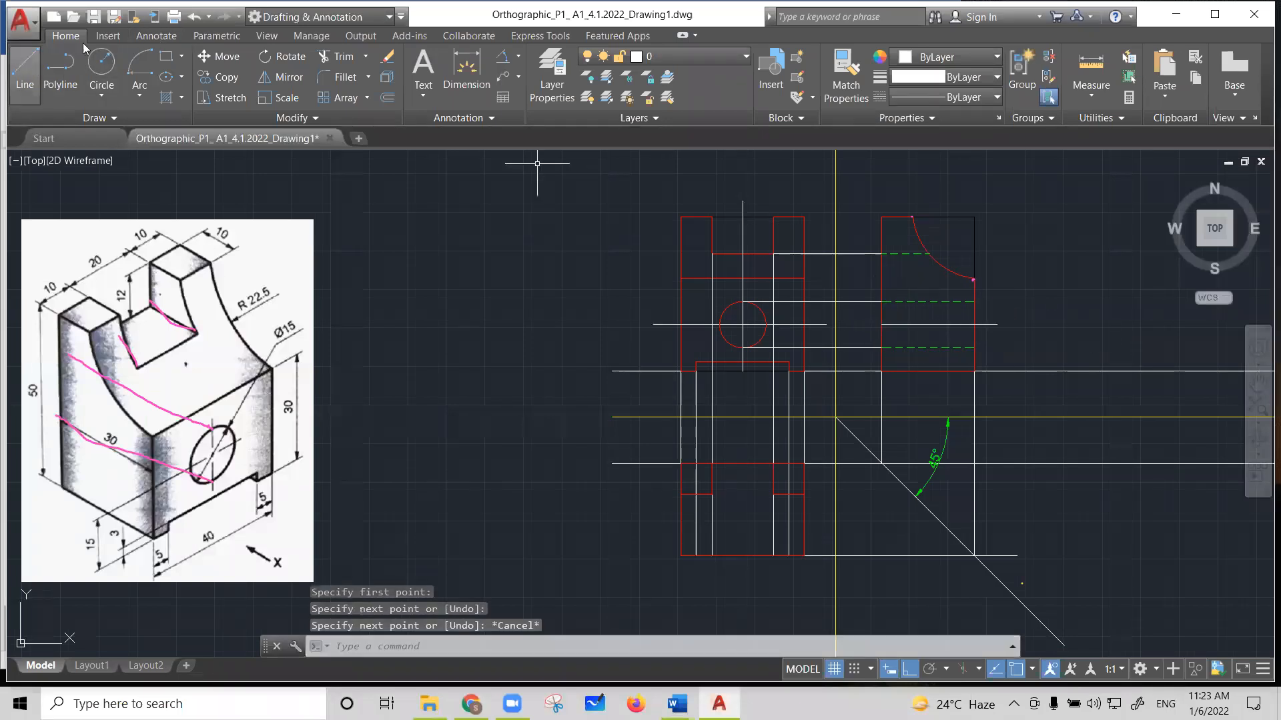
{"action": "left_click", "coordinate": [192, 19]}
- Draw the hole's horizontal centre line about 41.9 long through the side view, extending past both vertical edges
{"action": "left_click", "coordinate": [24, 67]}
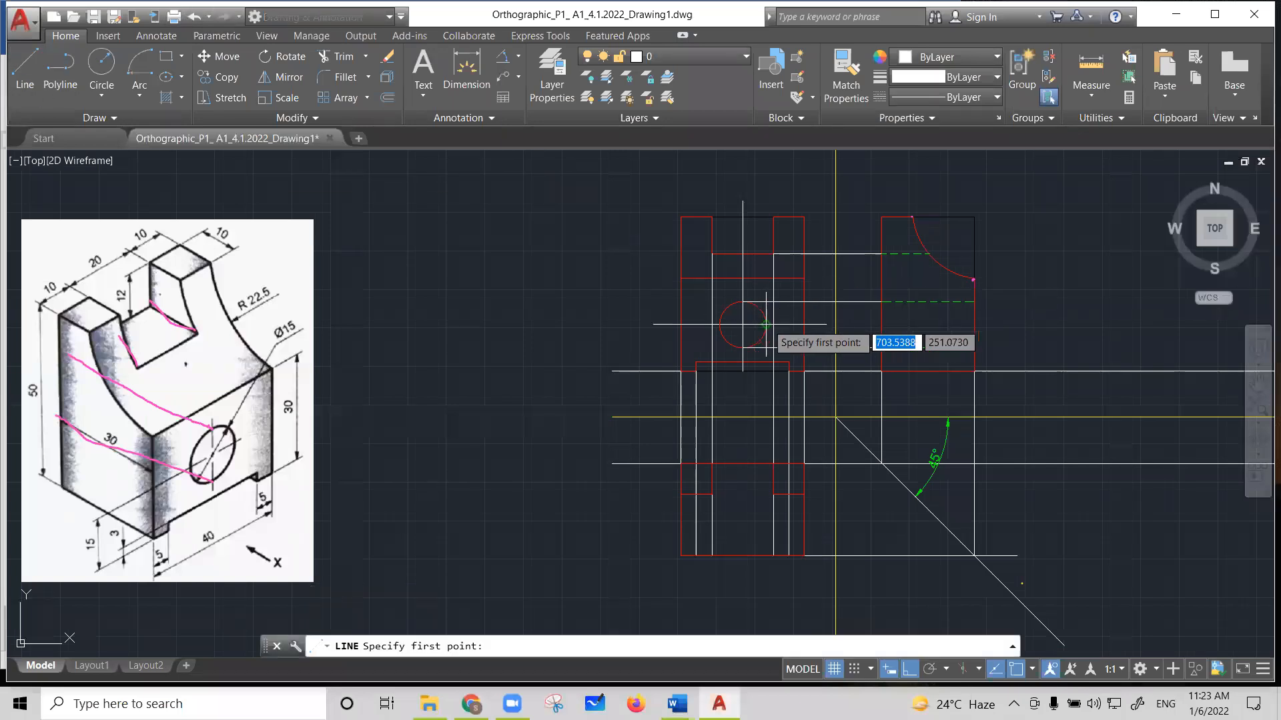
{"action": "left_click", "coordinate": [865, 324]}
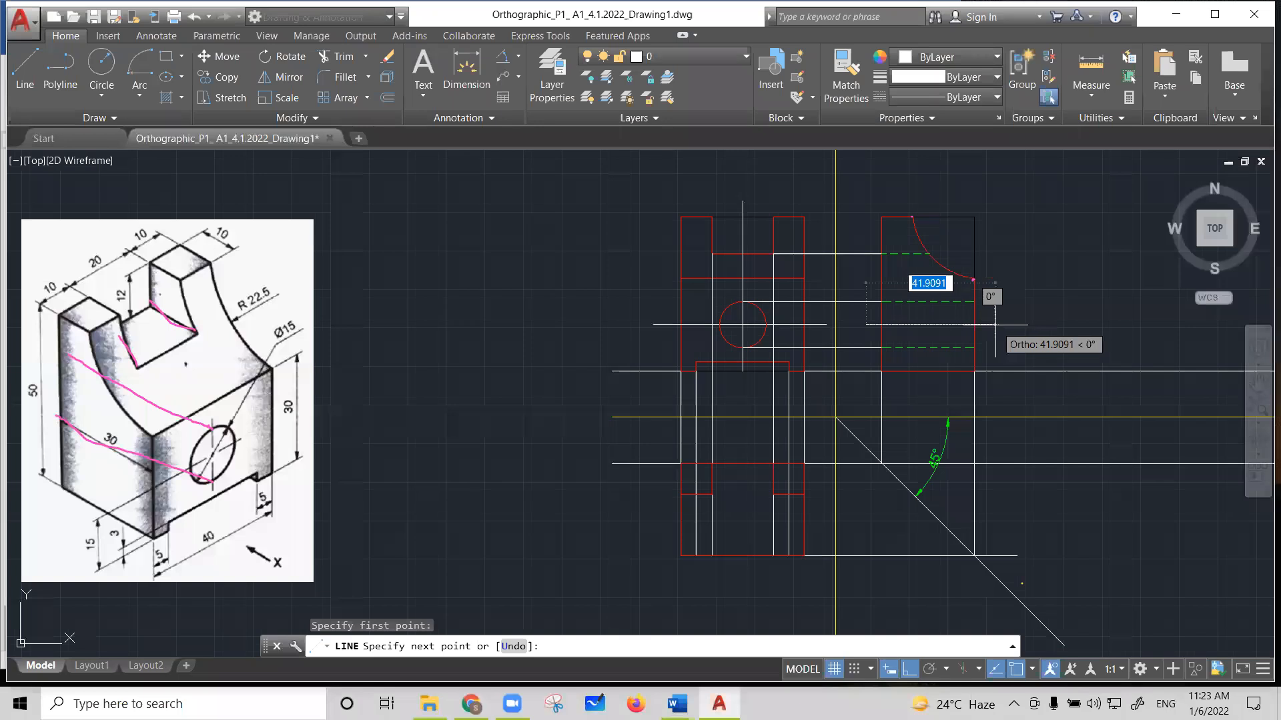
{"action": "key", "text": "Escape"}
{"action": "left_click", "coordinate": [942, 324]}
{"action": "key", "text": "Escape"}
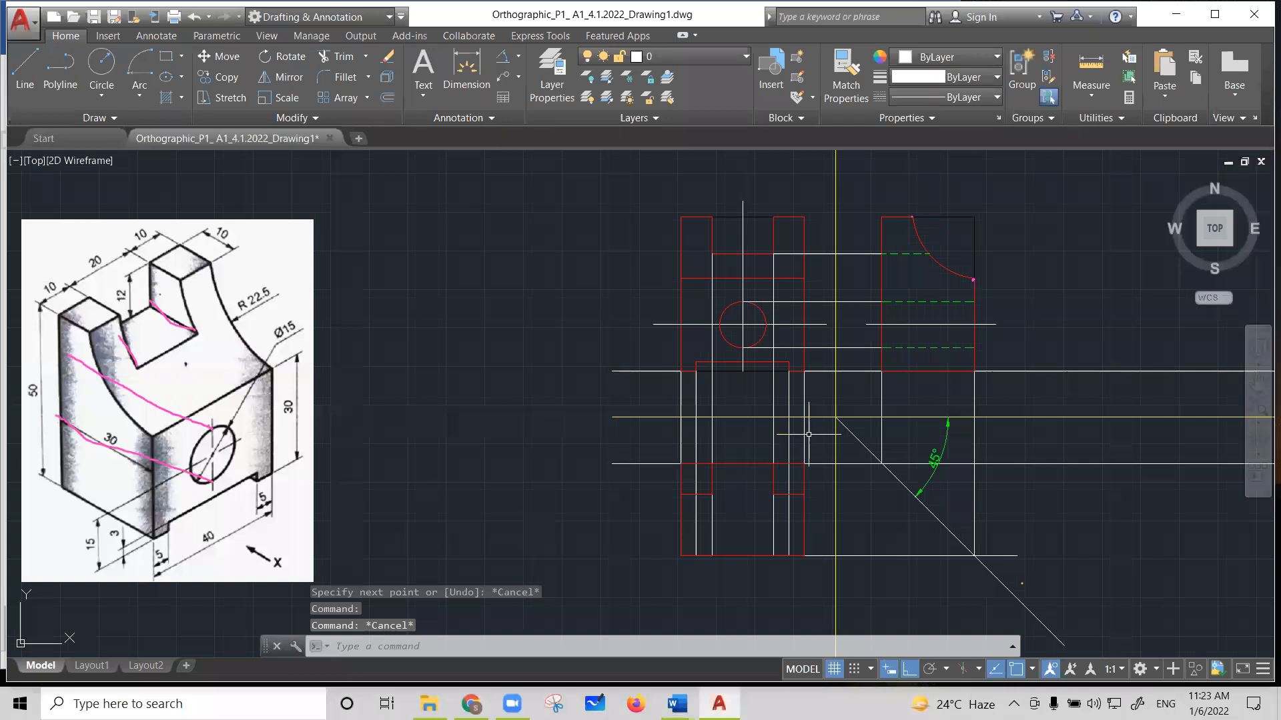
- Clear the rough pink marks from the isometric reference picture and mark the hole's two hidden depth lines in pink
{"action": "left_click", "coordinate": [25, 77]}
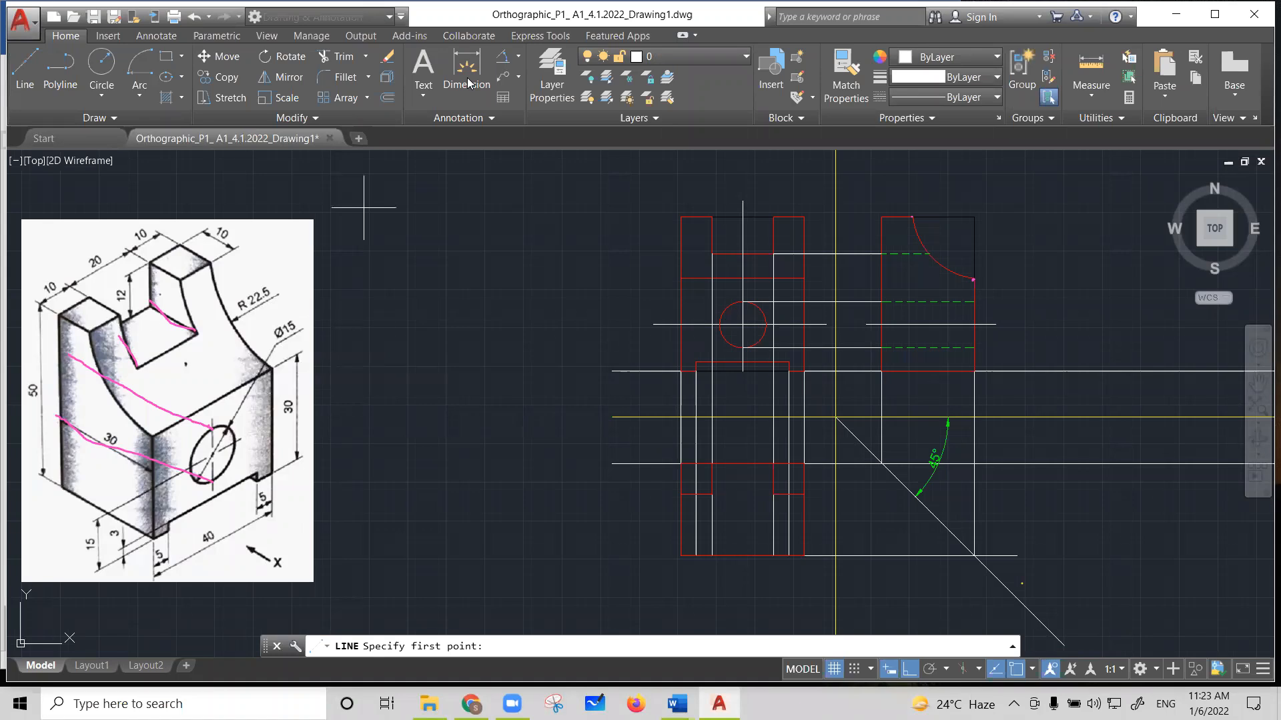
{"action": "left_click_drag", "start_coordinate": [158, 205], "coordinate": [147, 352]}
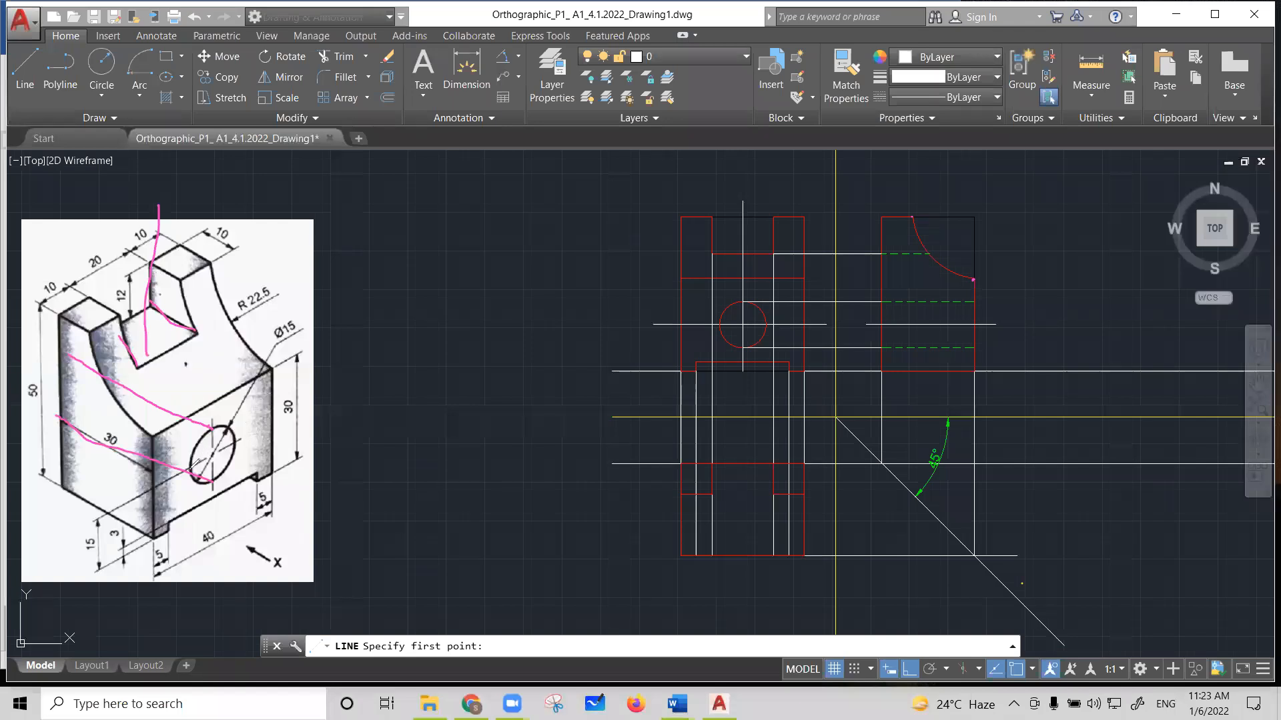
{"action": "left_click_drag", "start_coordinate": [195, 463], "coordinate": [49, 415]}
{"action": "left_click_drag", "start_coordinate": [235, 442], "coordinate": [91, 276]}
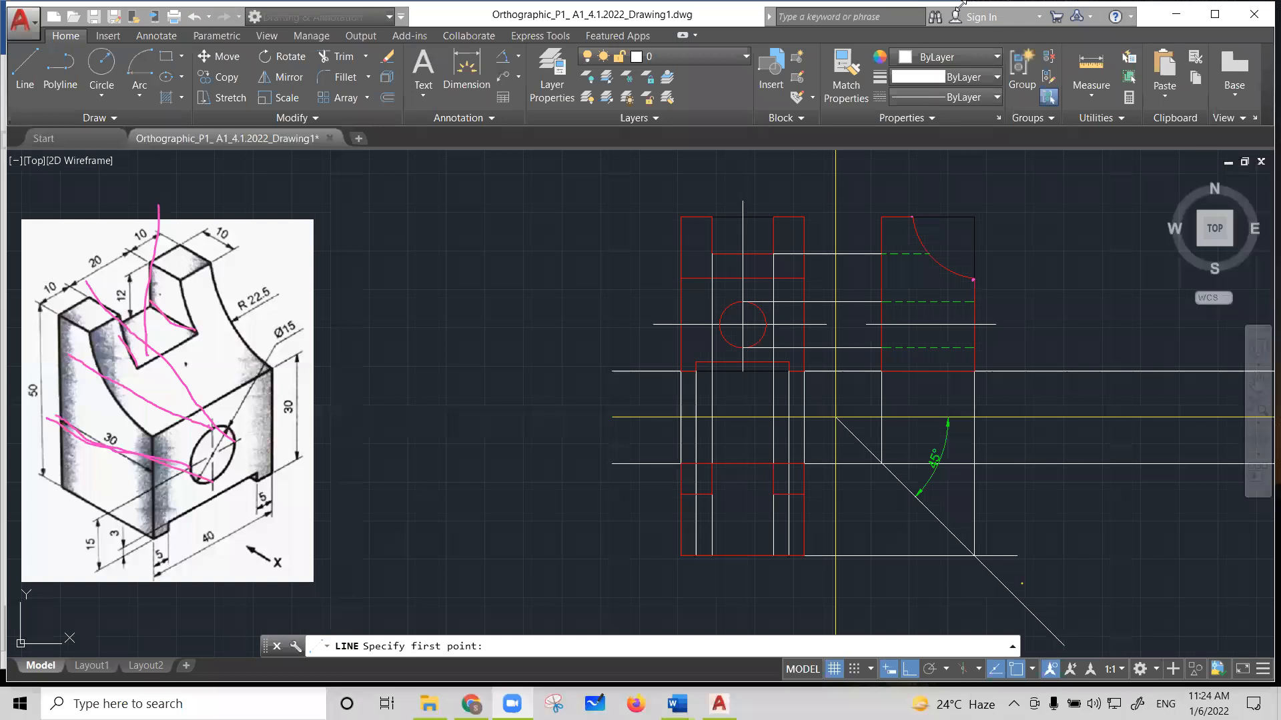
{"action": "left_click", "coordinate": [856, 147]}
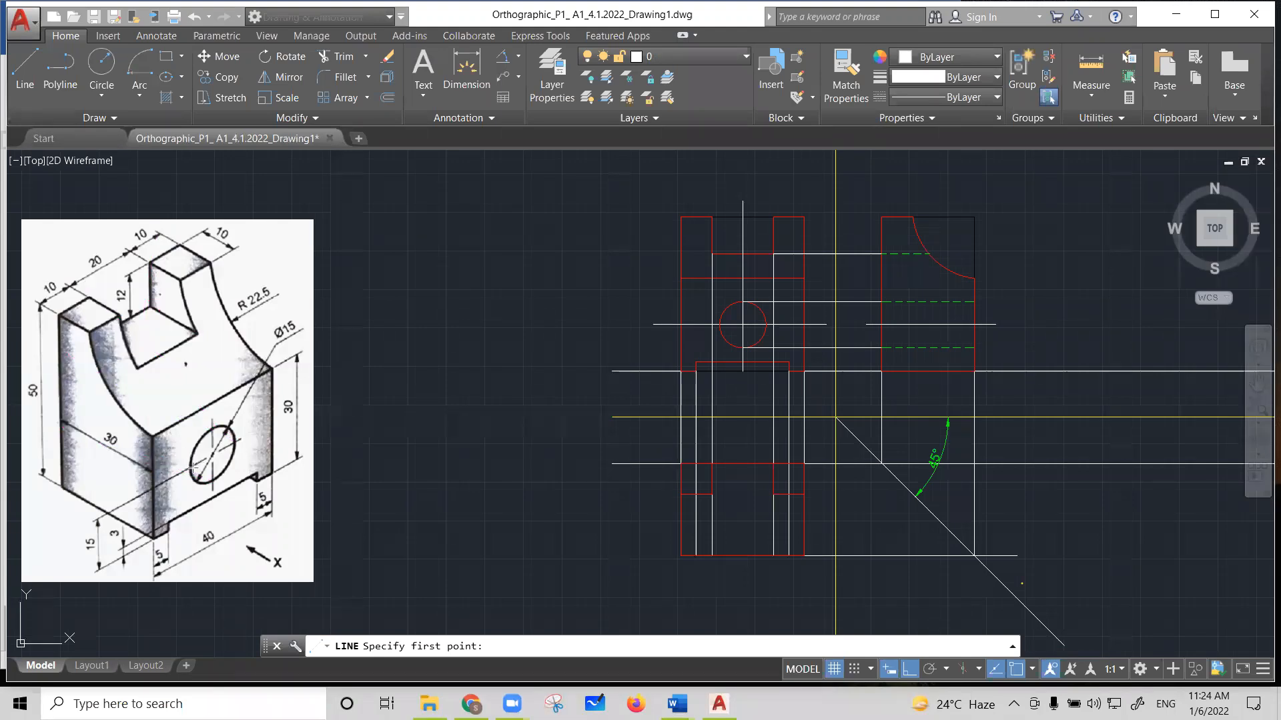
{"action": "left_click_drag", "start_coordinate": [191, 465], "coordinate": [56, 396]}
{"action": "left_click_drag", "start_coordinate": [235, 439], "coordinate": [53, 345]}
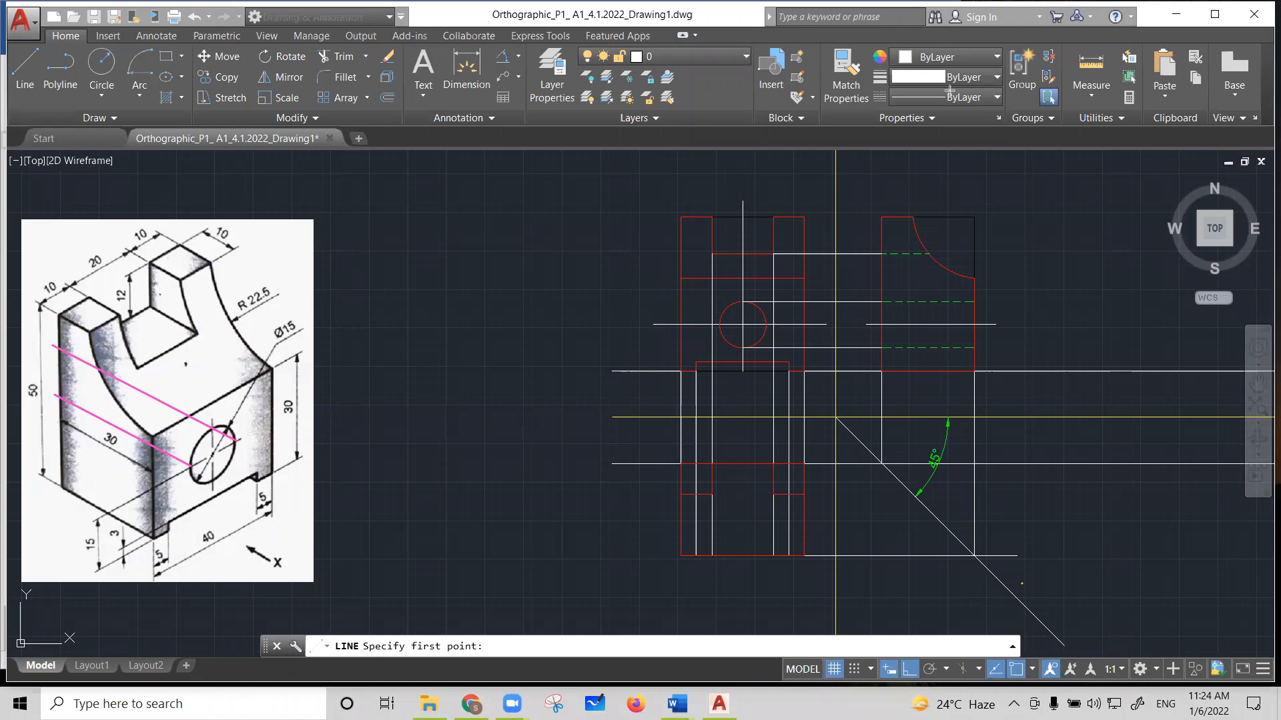
- Draw a vertical projection line from the hole circle's left quadrant down through the top view to its bottom edge
{"action": "left_click", "coordinate": [725, 327]}
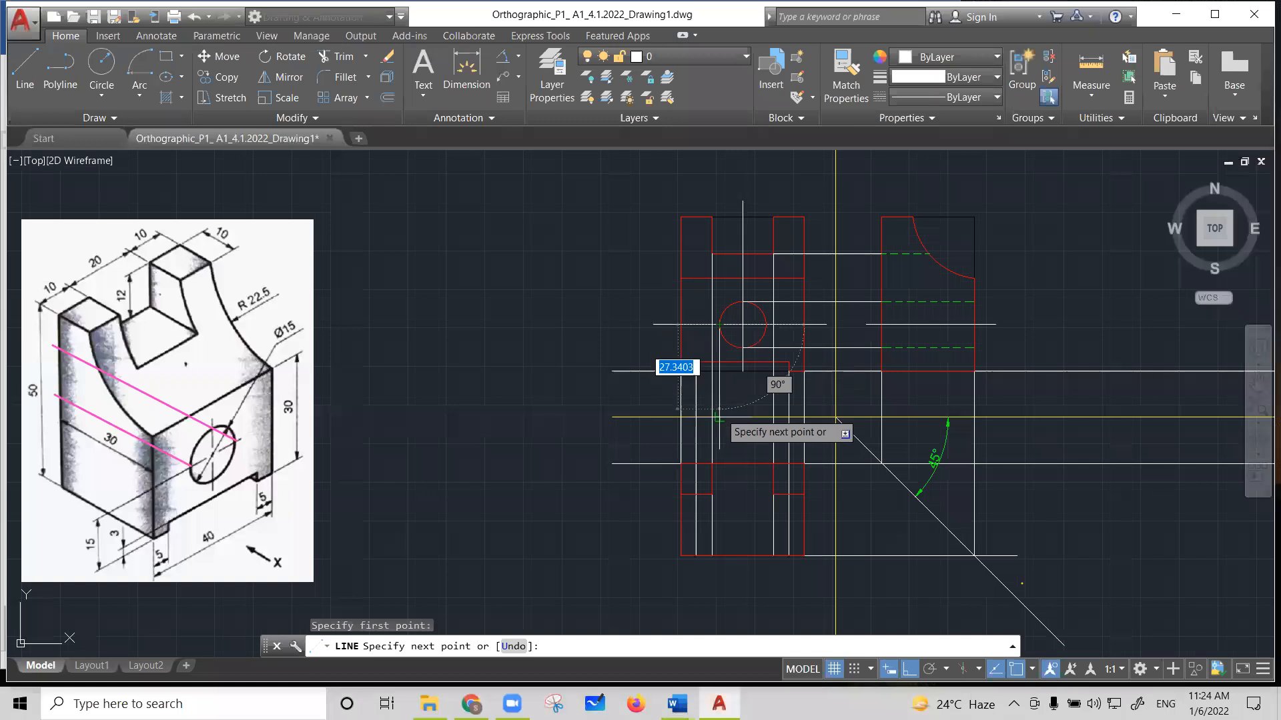
{"action": "left_click", "coordinate": [719, 464]}
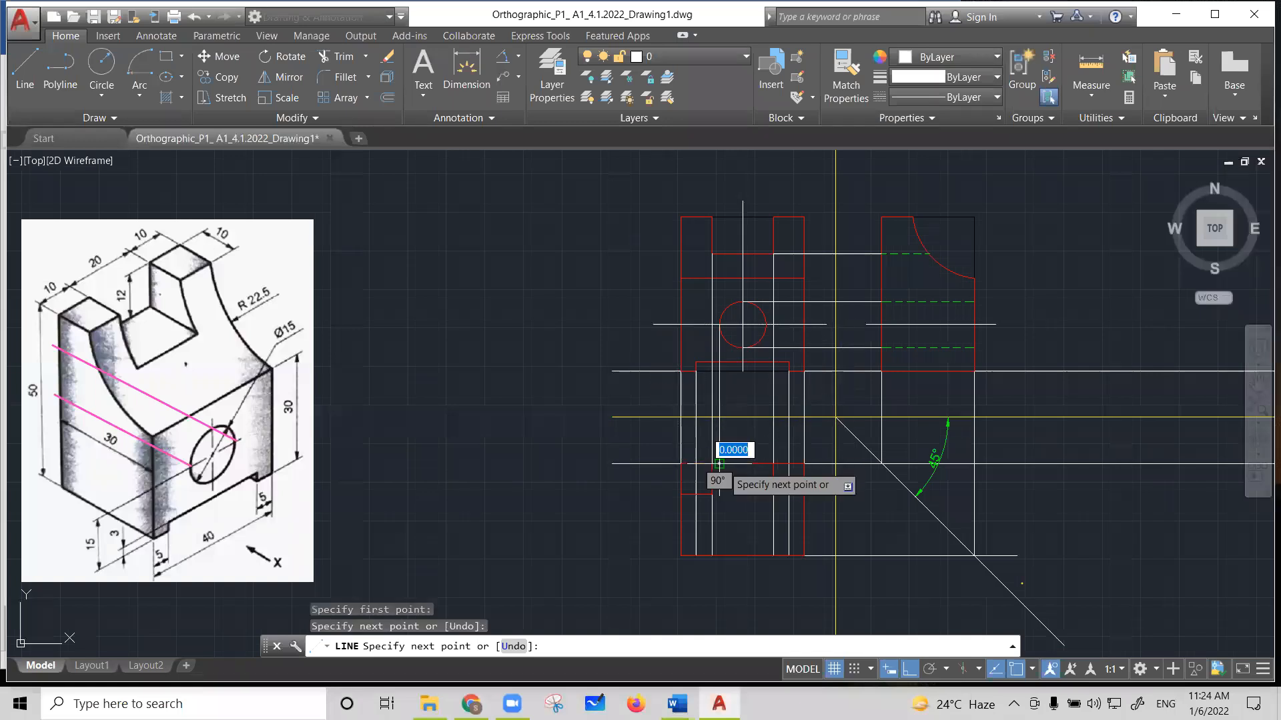
{"action": "left_click", "coordinate": [719, 556]}
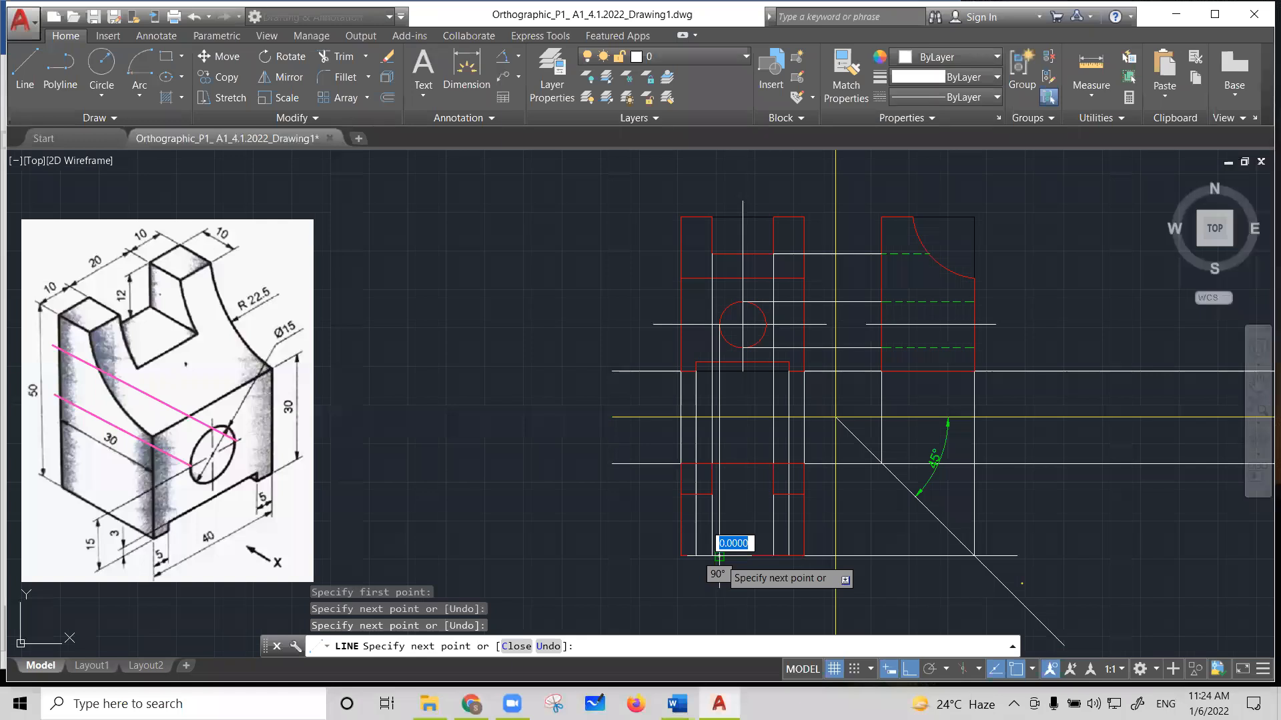
{"action": "key", "text": "Escape"}
- Draw a vertical projection line from the hole circle's right quadrant down through the top view to its bottom edge
{"action": "left_click", "coordinate": [25, 66]}
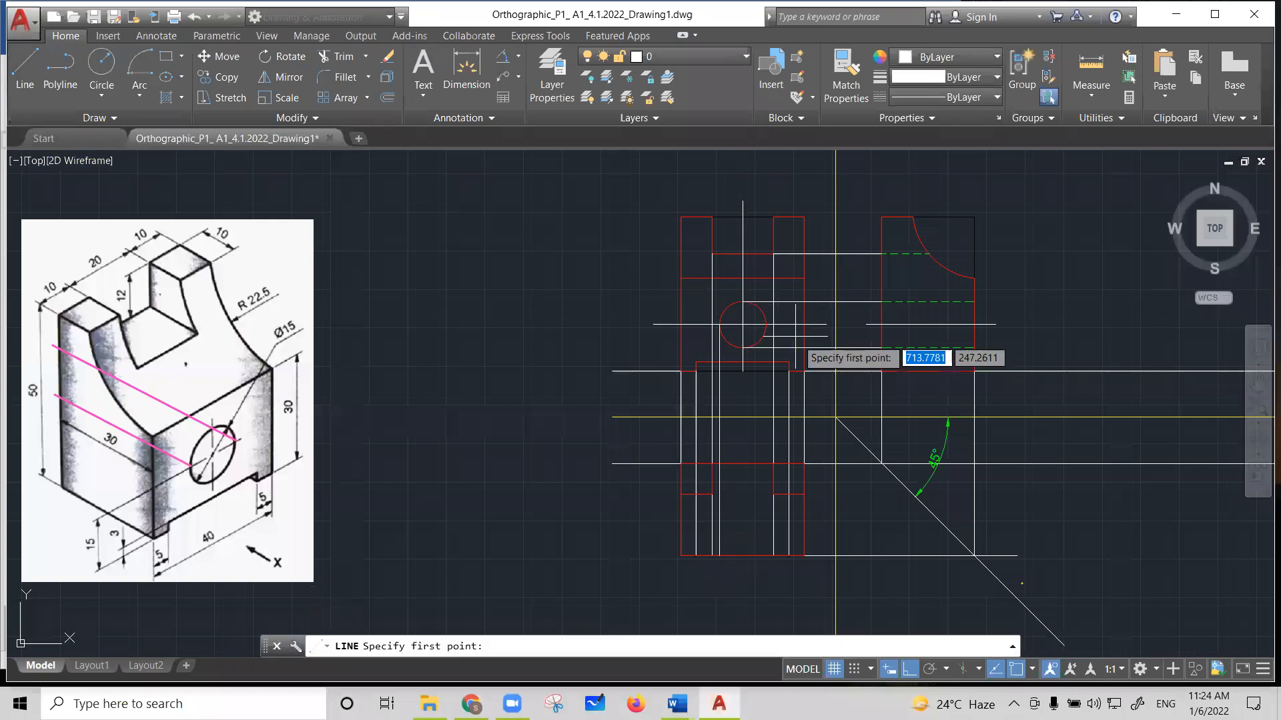
{"action": "left_click", "coordinate": [765, 326]}
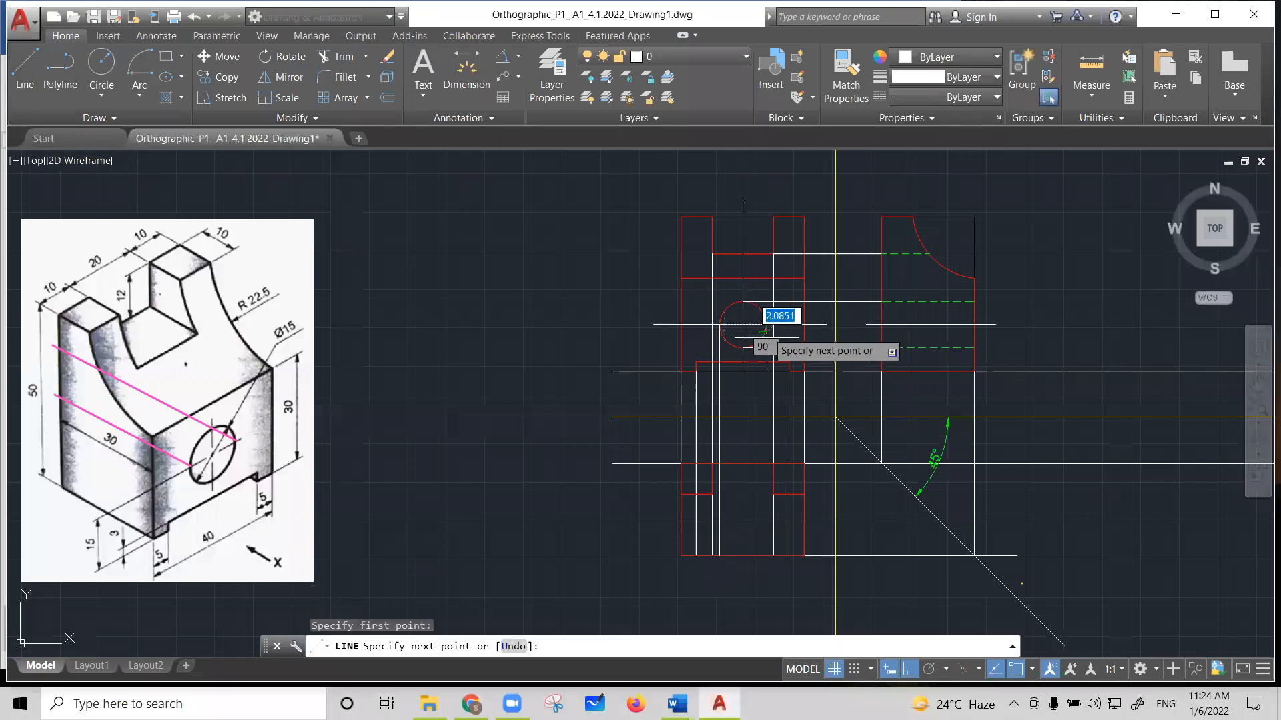
{"action": "left_click", "coordinate": [765, 463]}
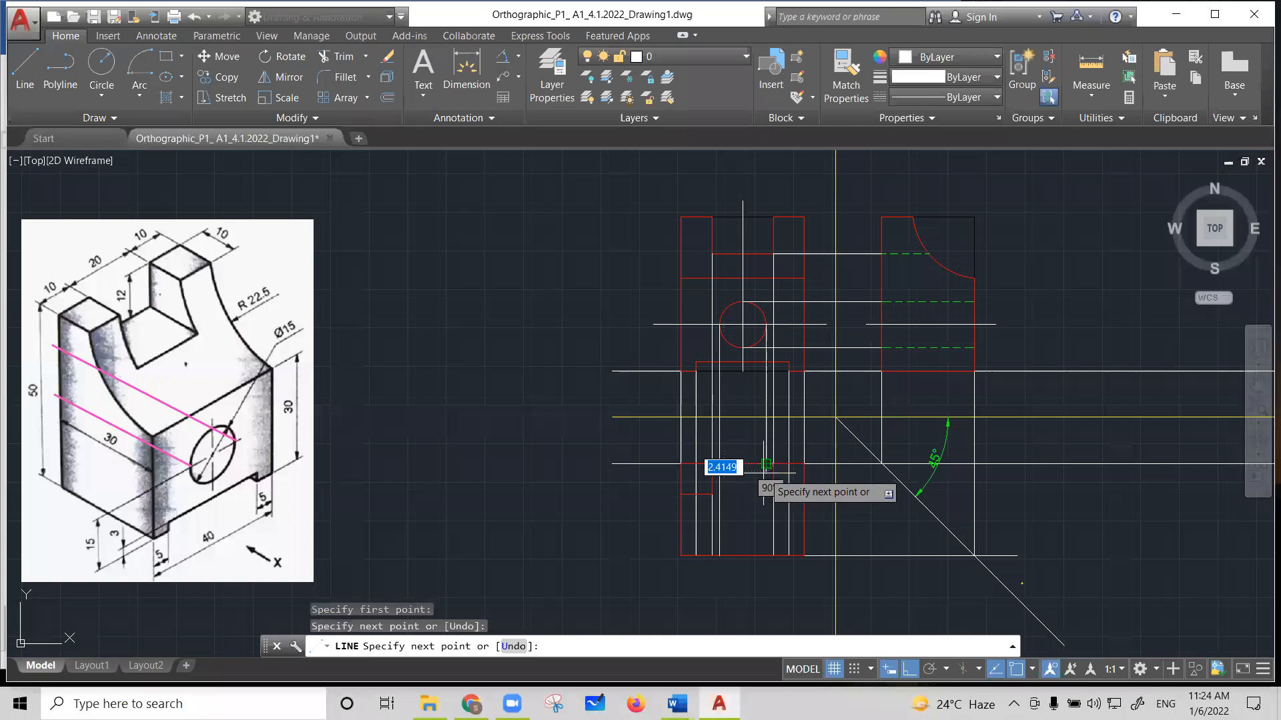
{"action": "left_click", "coordinate": [765, 555]}
{"action": "key", "text": "Escape"}
- Change the linetype of the two vertical hole lines in the top view to DASHED2
{"action": "left_click", "coordinate": [720, 526]}
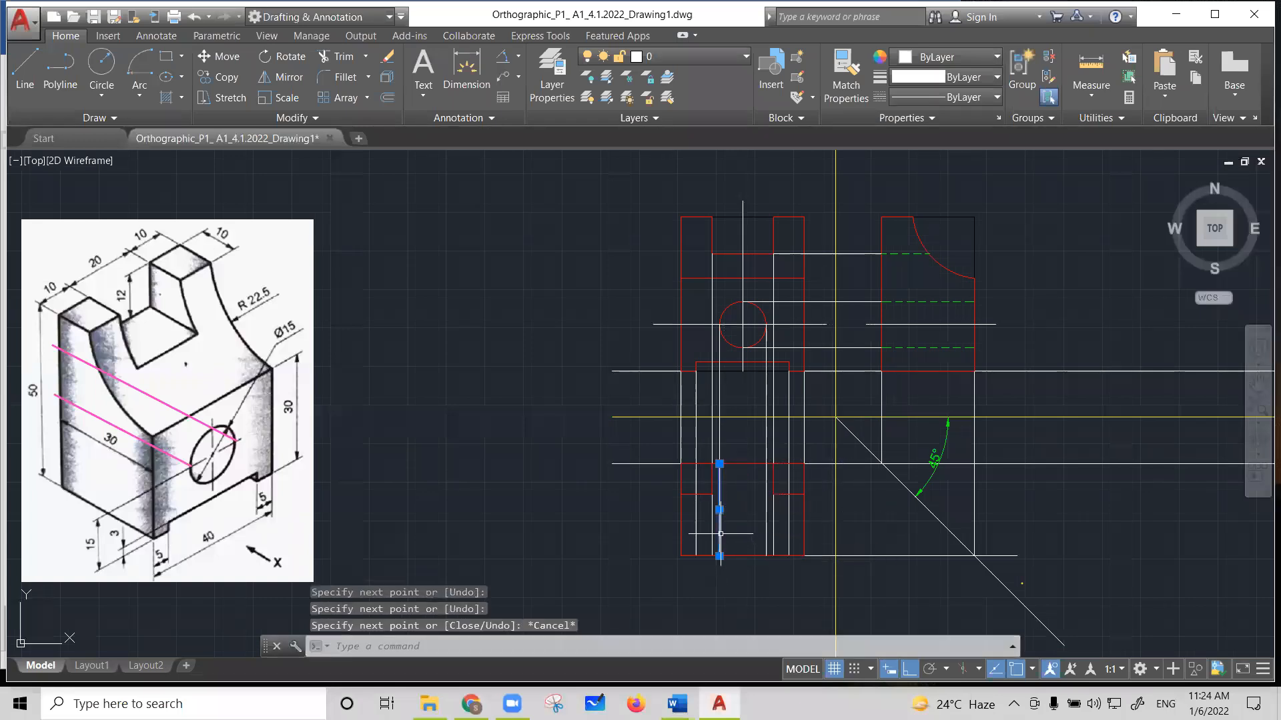
{"action": "left_click", "coordinate": [766, 514]}
{"action": "left_click", "coordinate": [996, 98]}
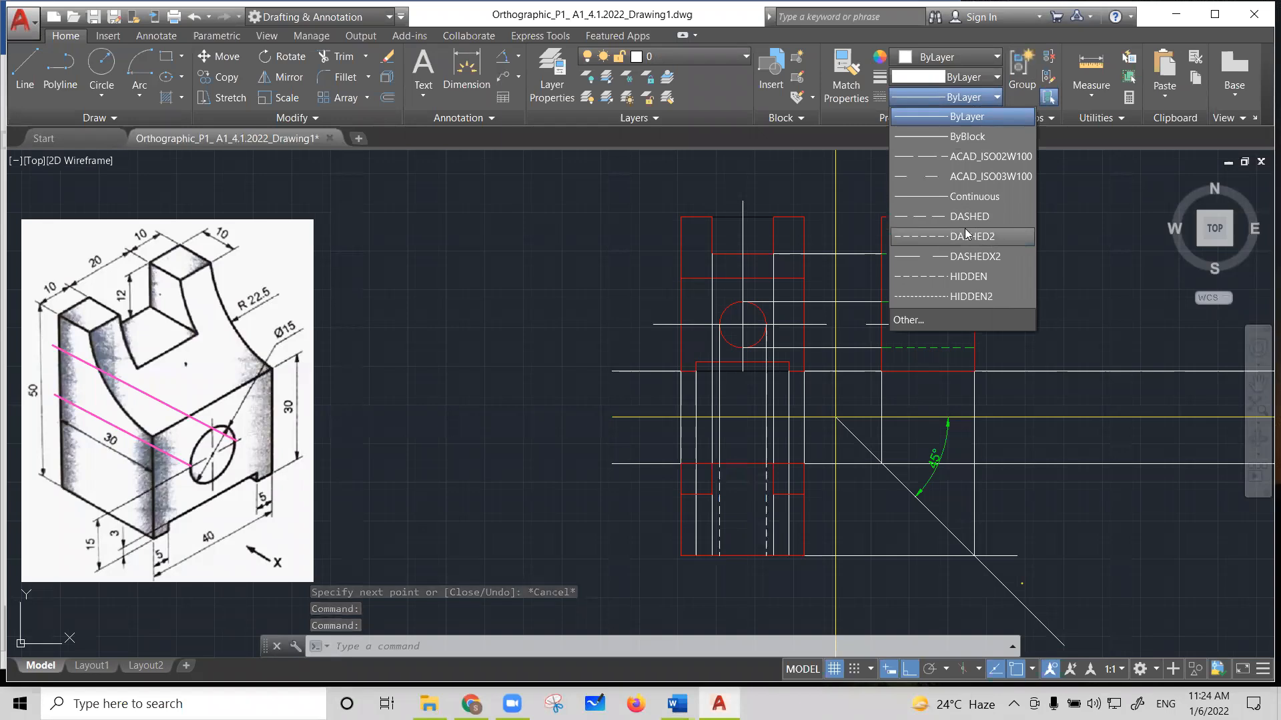
{"action": "left_click", "coordinate": [965, 236]}
{"action": "key", "text": "Escape"}
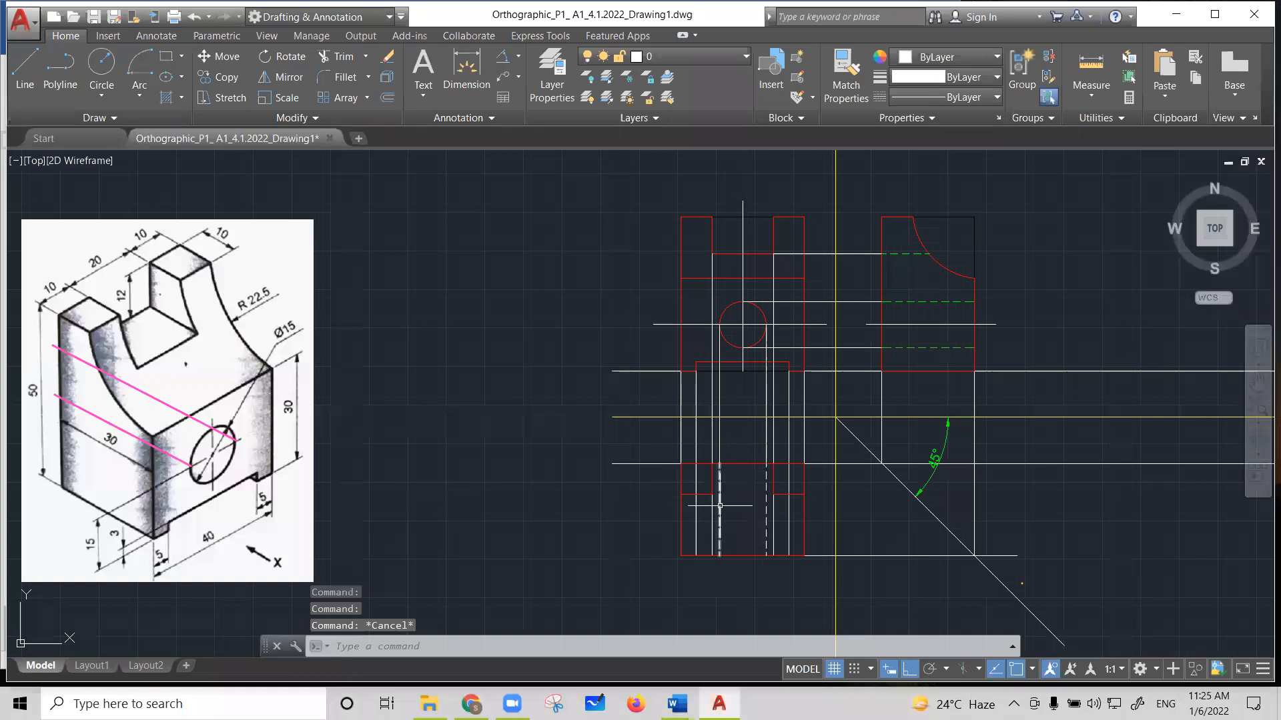
- Draw the hole's vertical centre line from the front view's bottom edge down past the top view's bottom edge
{"action": "left_click", "coordinate": [24, 67]}
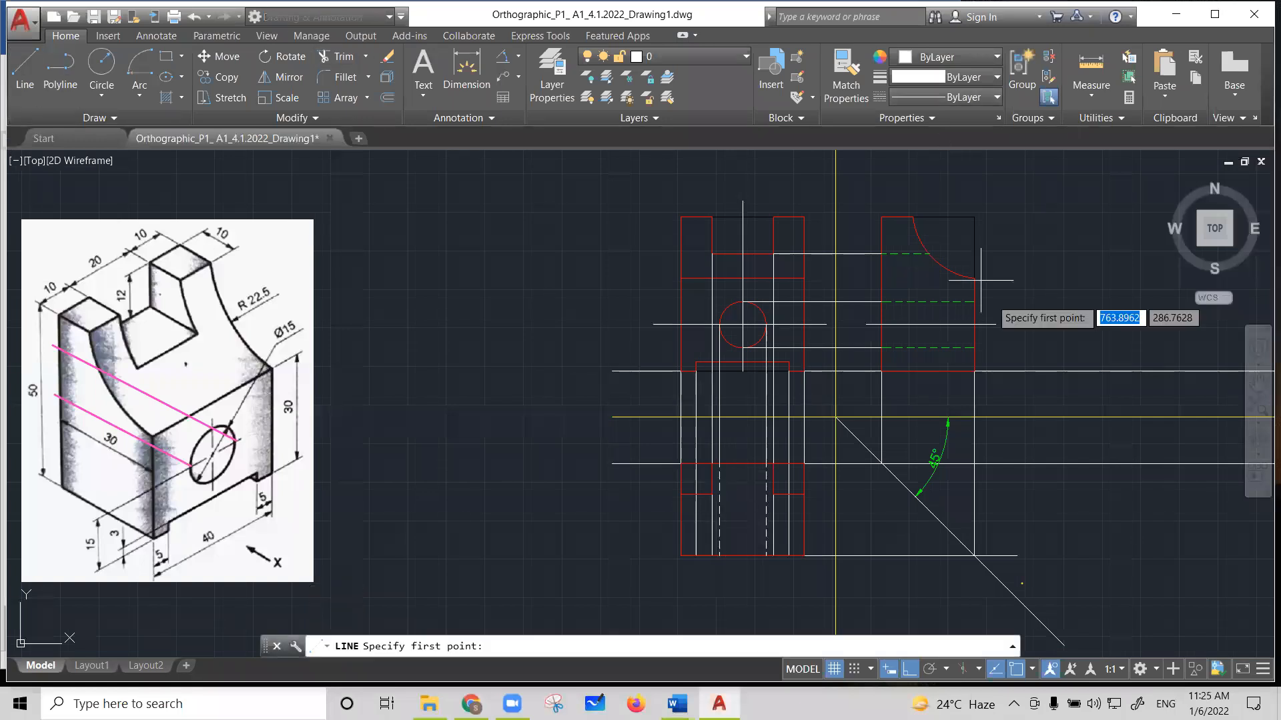
{"action": "left_click", "coordinate": [743, 371]}
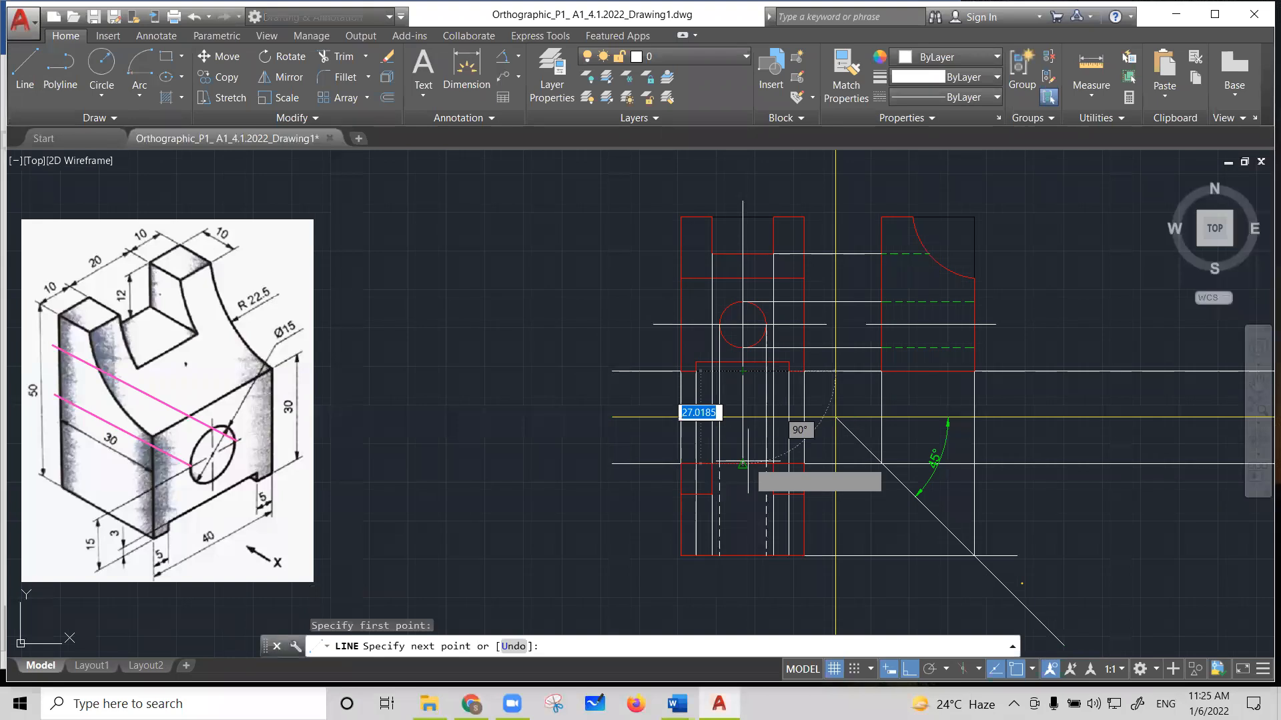
{"action": "left_click", "coordinate": [749, 579]}
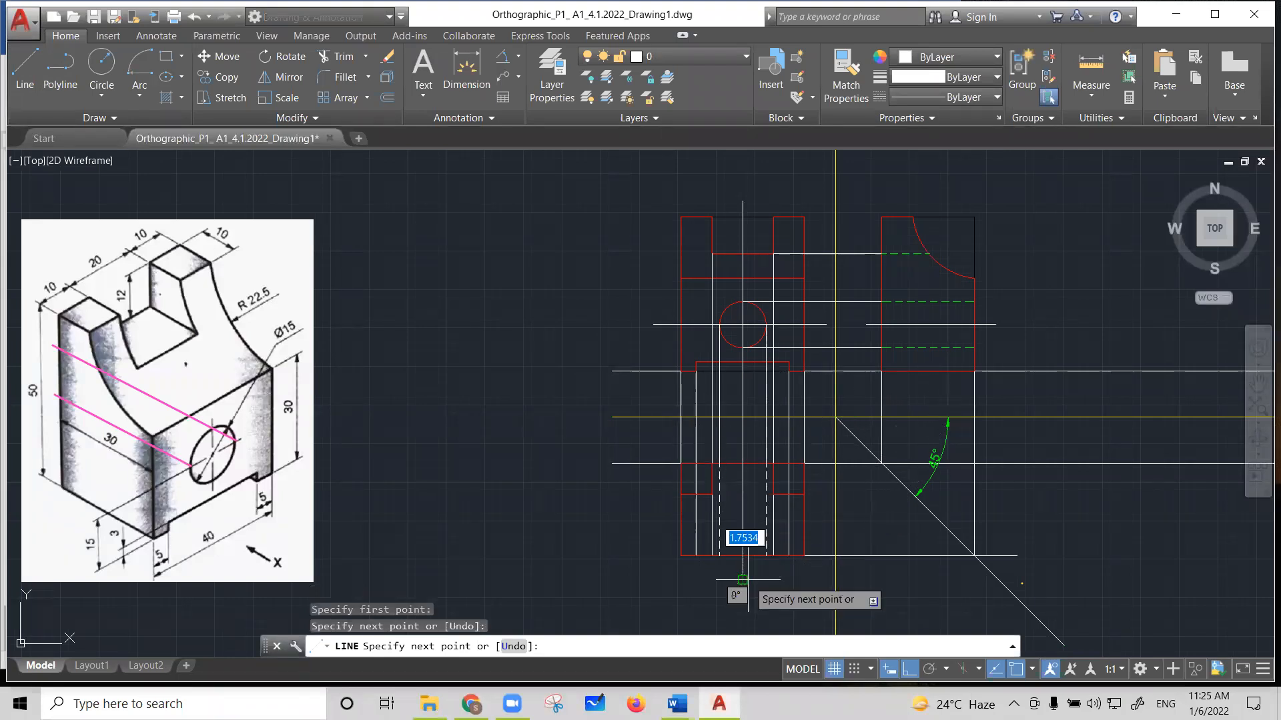
{"action": "key", "text": "Escape"}
- Change the color of the two dashed hole lines in the top view to Green
{"action": "left_click", "coordinate": [719, 510]}
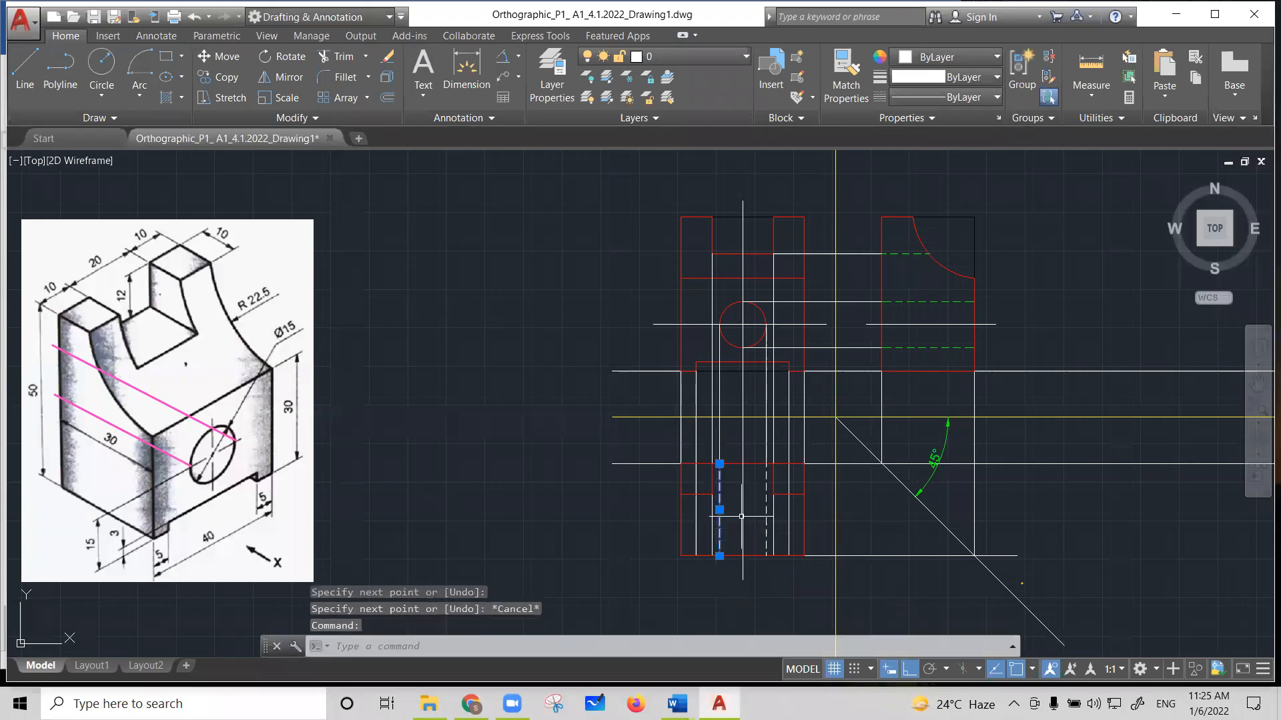
{"action": "left_click", "coordinate": [766, 511]}
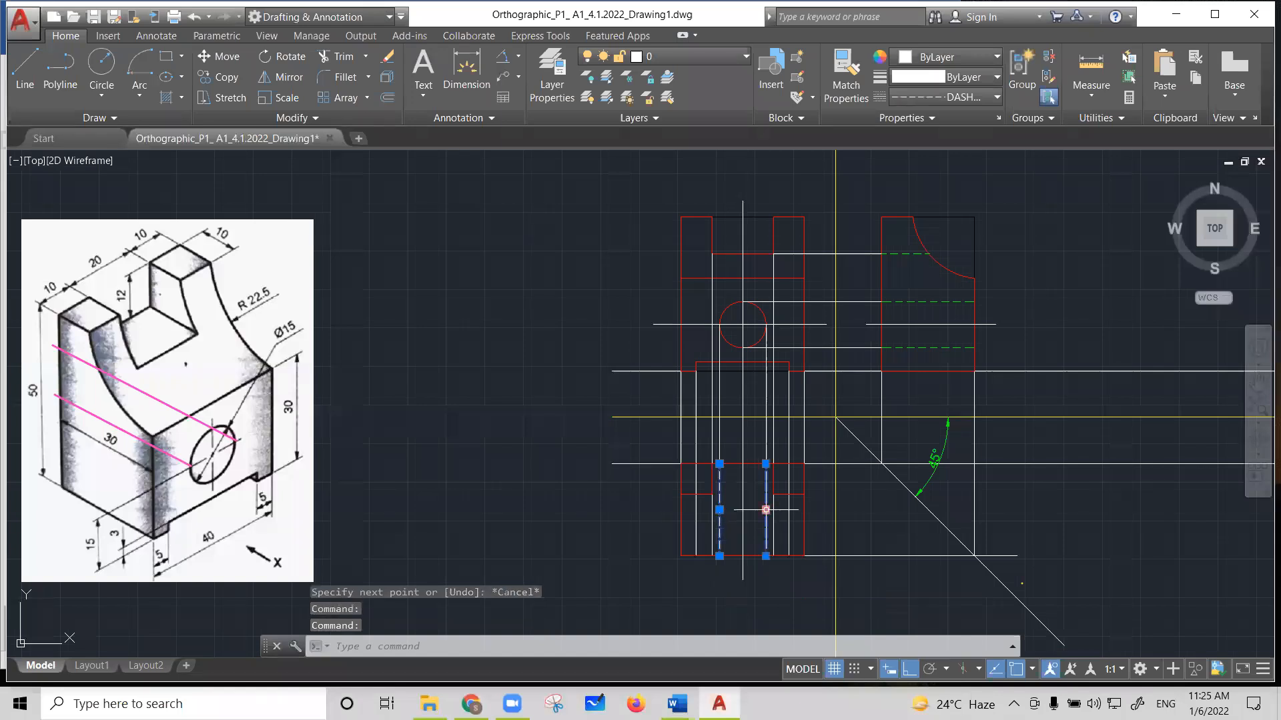
{"action": "left_click", "coordinate": [998, 56]}
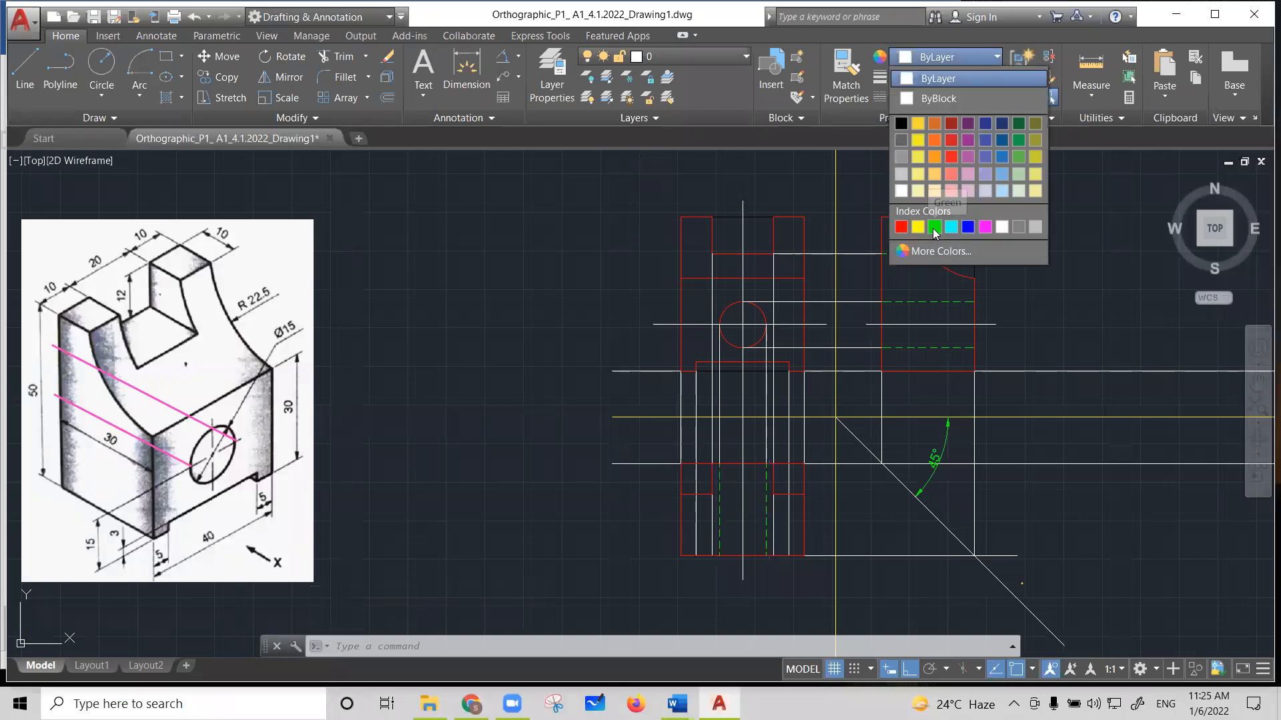
{"action": "left_click", "coordinate": [934, 227]}
{"action": "key", "text": "Escape"}
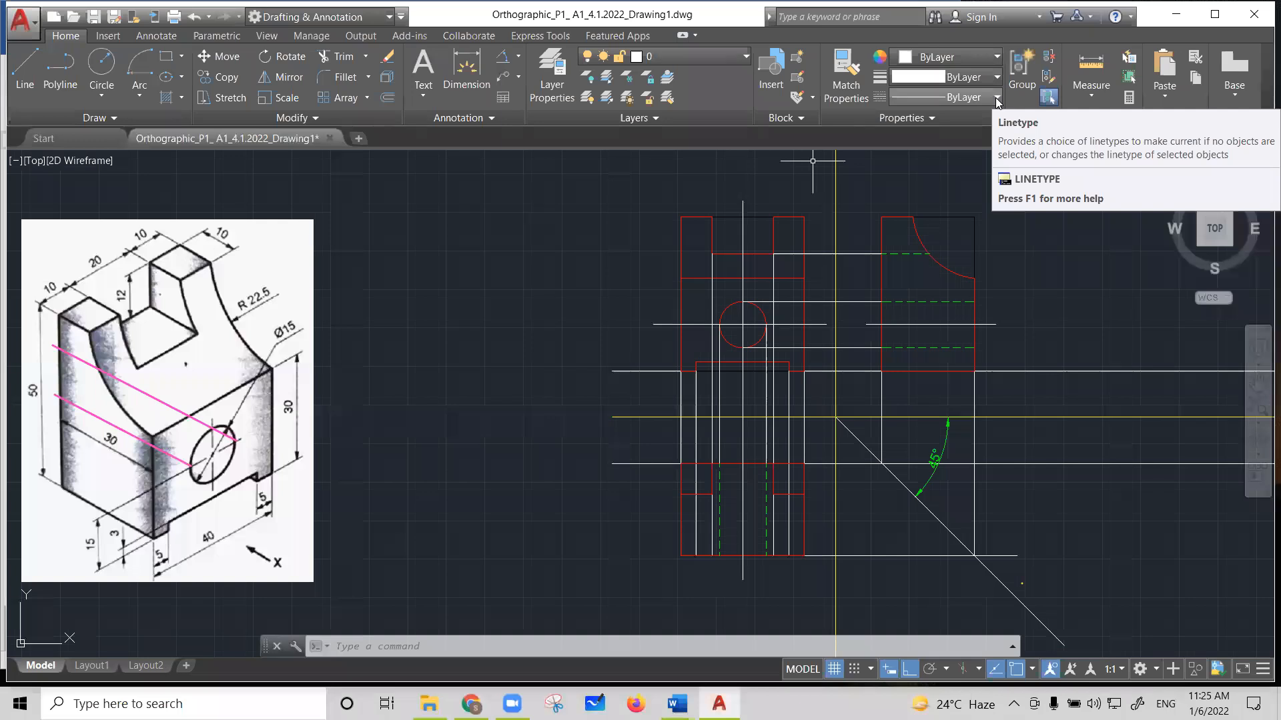
{"action": "key", "text": "Escape"}
{"action": "key", "text": "Escape"}
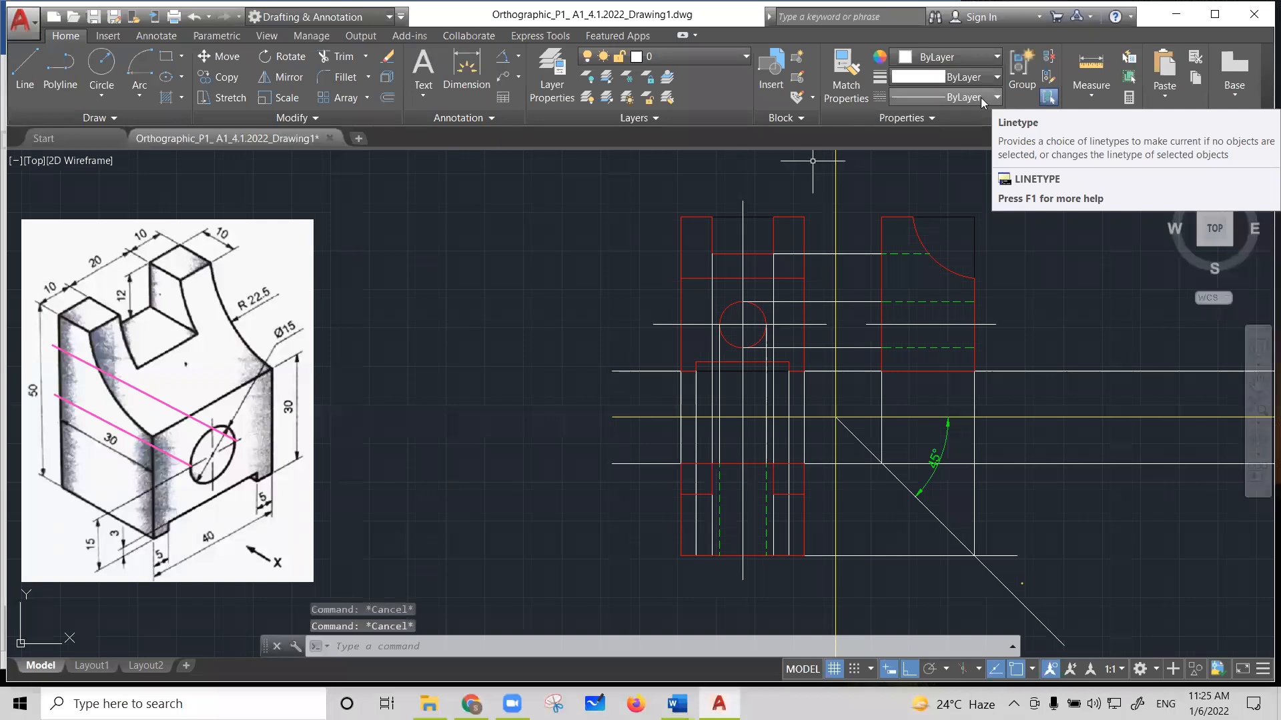
{"action": "left_click", "coordinate": [29, 75]}
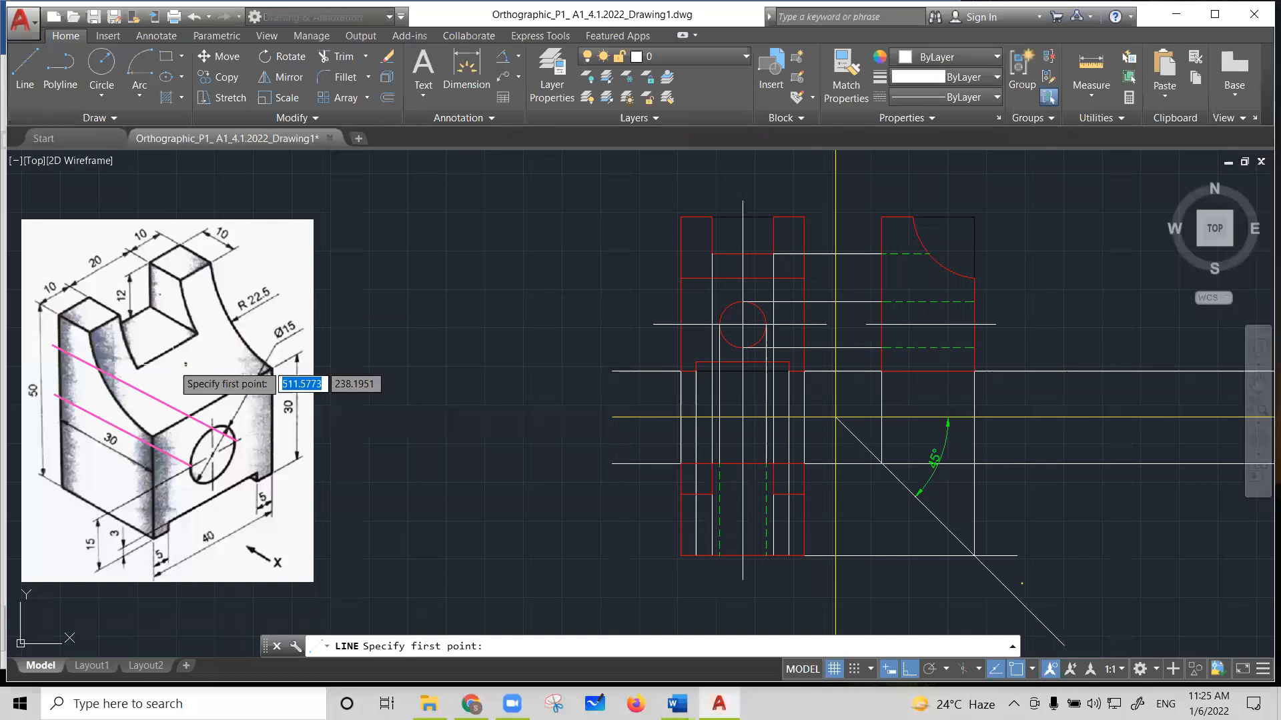
{"action": "left_click", "coordinate": [111, 359]}
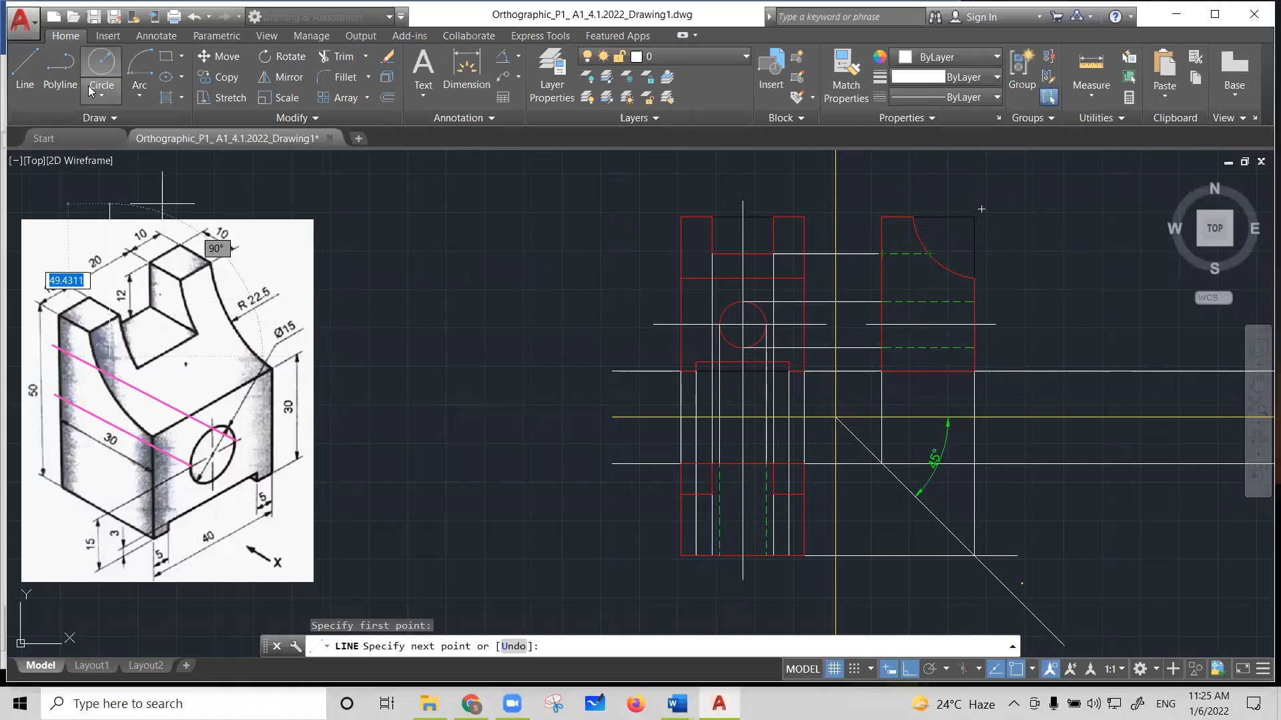
{"action": "key", "text": "Escape"}
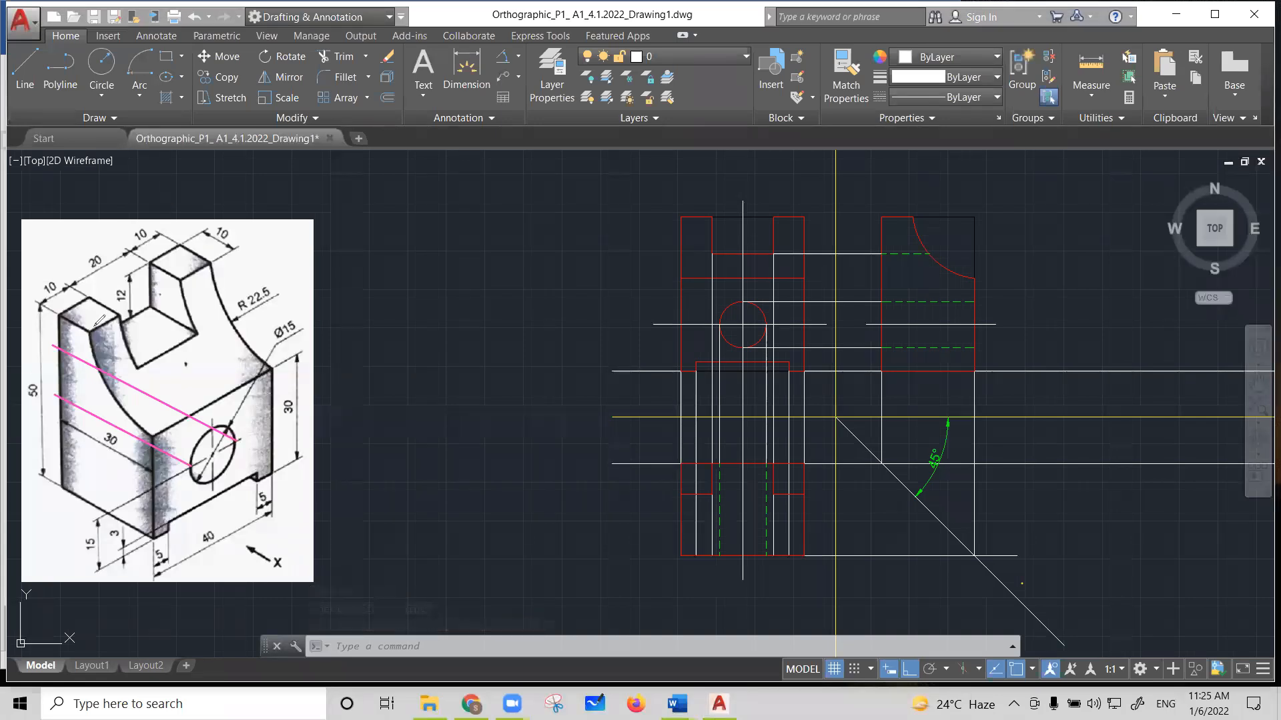
- Mark the slot floor in pink on the isometric reference picture, plus the slot floor line's end on the side view's arc
{"action": "left_click_drag", "start_coordinate": [156, 343], "coordinate": [165, 363]}
{"action": "left_click_drag", "start_coordinate": [148, 304], "coordinate": [198, 331]}
{"action": "left_click", "coordinate": [927, 252]}
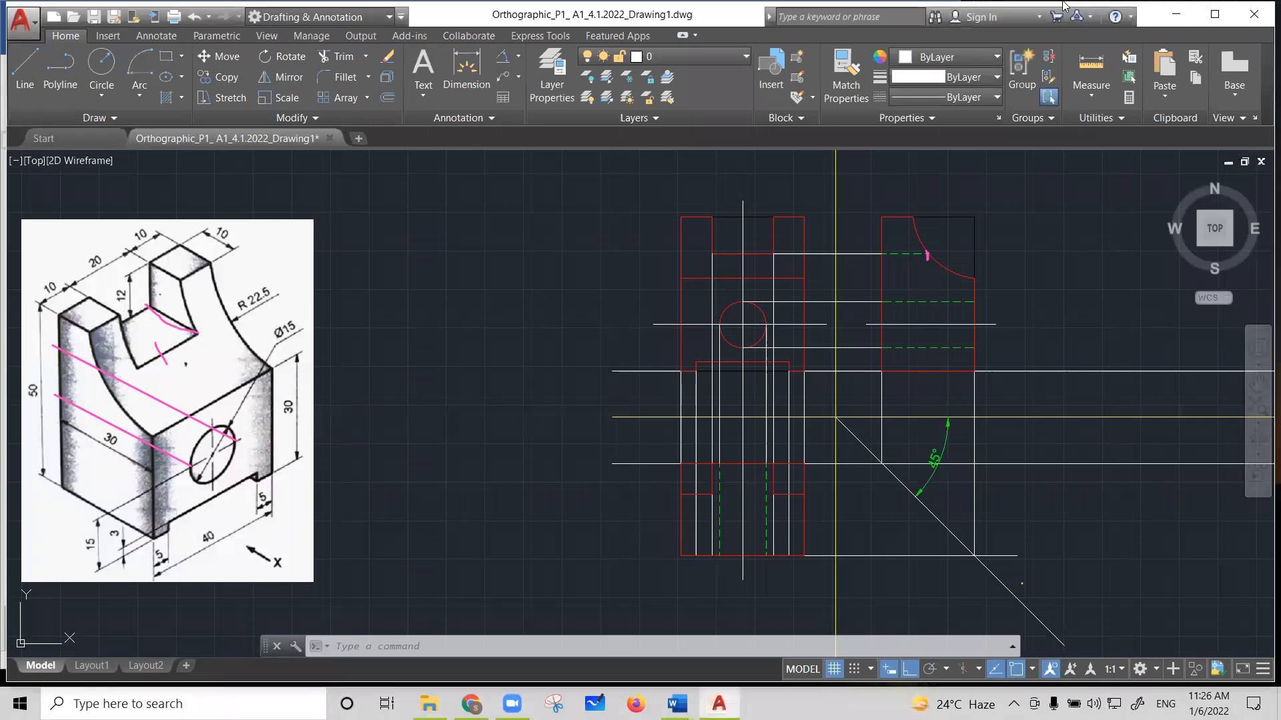
{"action": "left_click", "coordinate": [927, 254]}
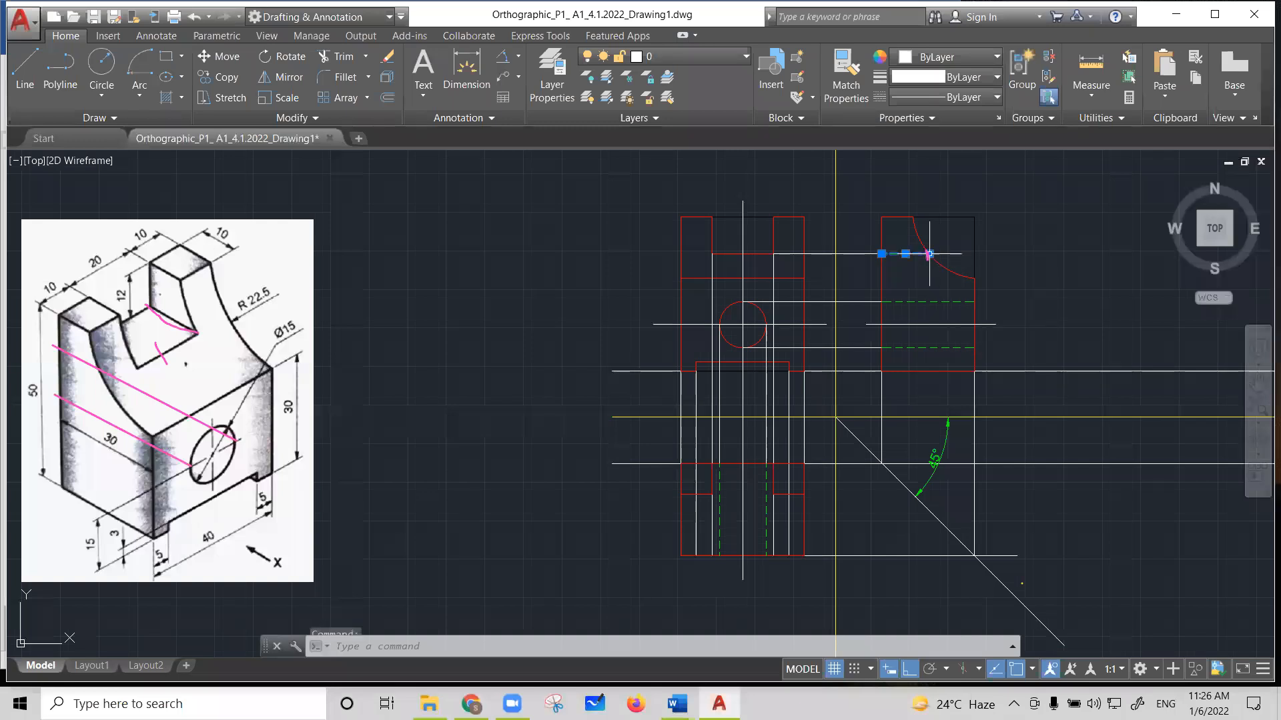
{"action": "key", "text": "Escape"}
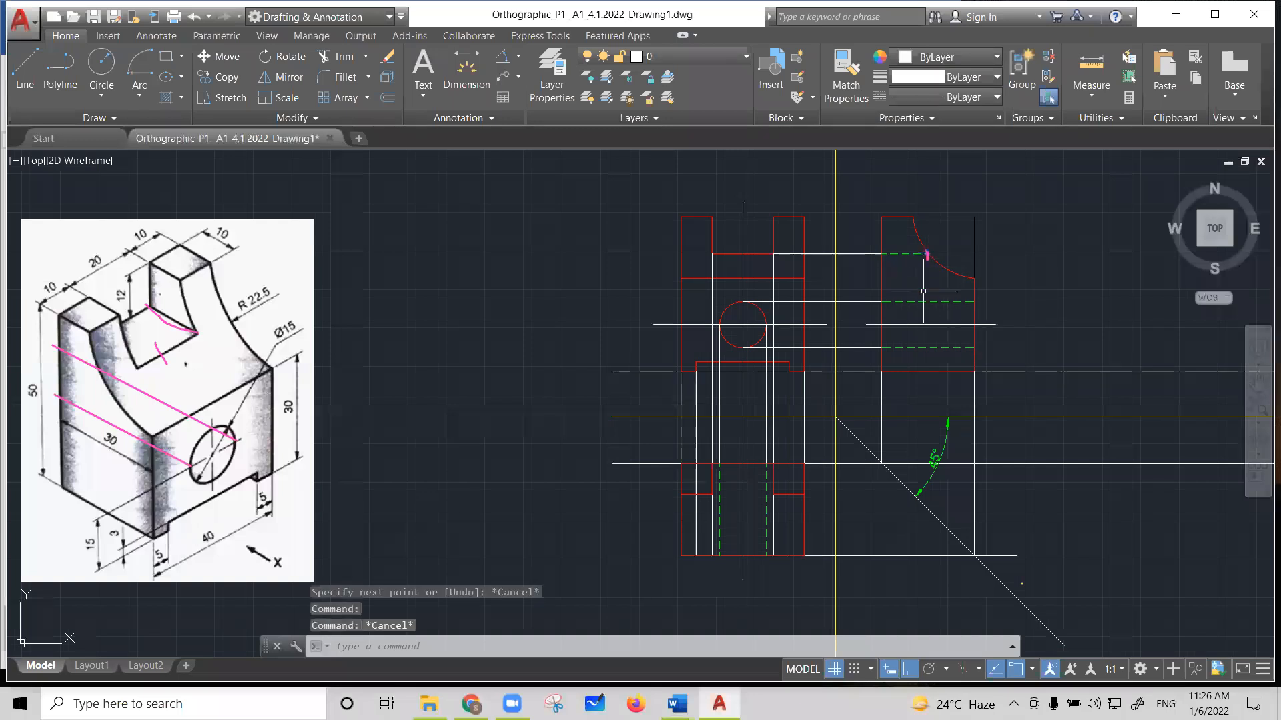
- Draw a vertical projection line from the slot floor's end on the side view's arc down past the 45° line
{"action": "left_click", "coordinate": [25, 67]}
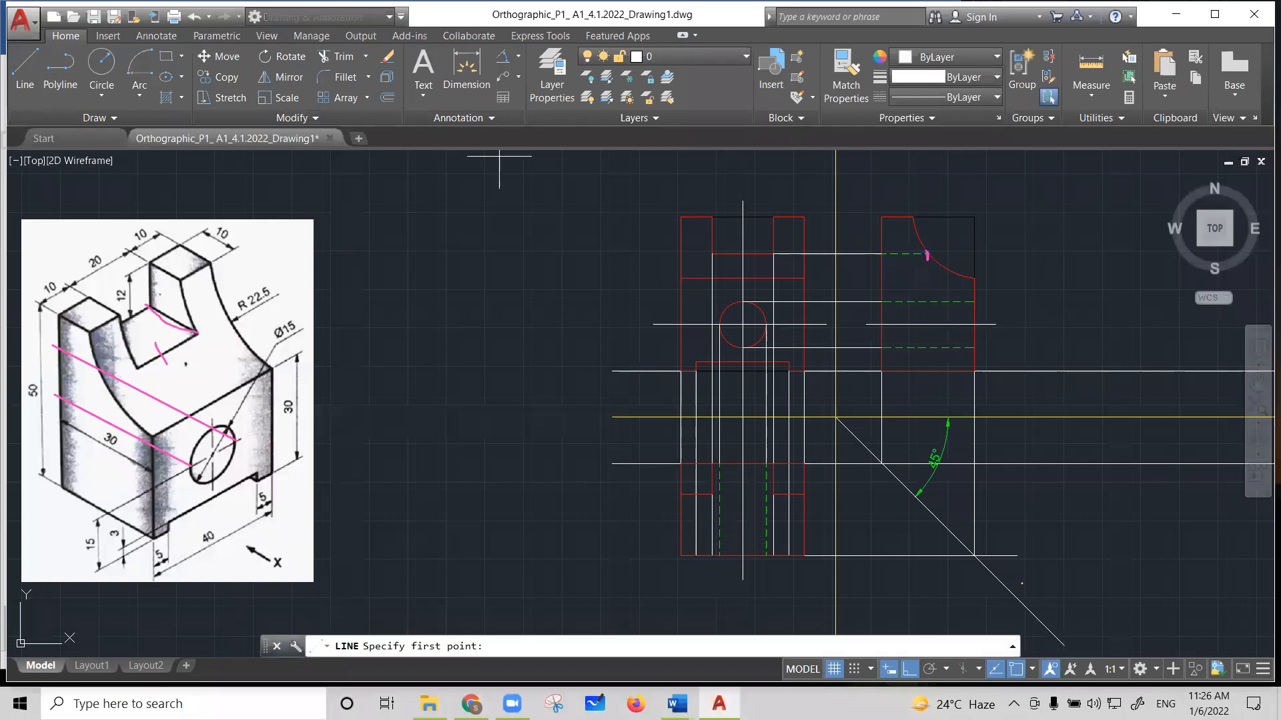
{"action": "left_click", "coordinate": [929, 254]}
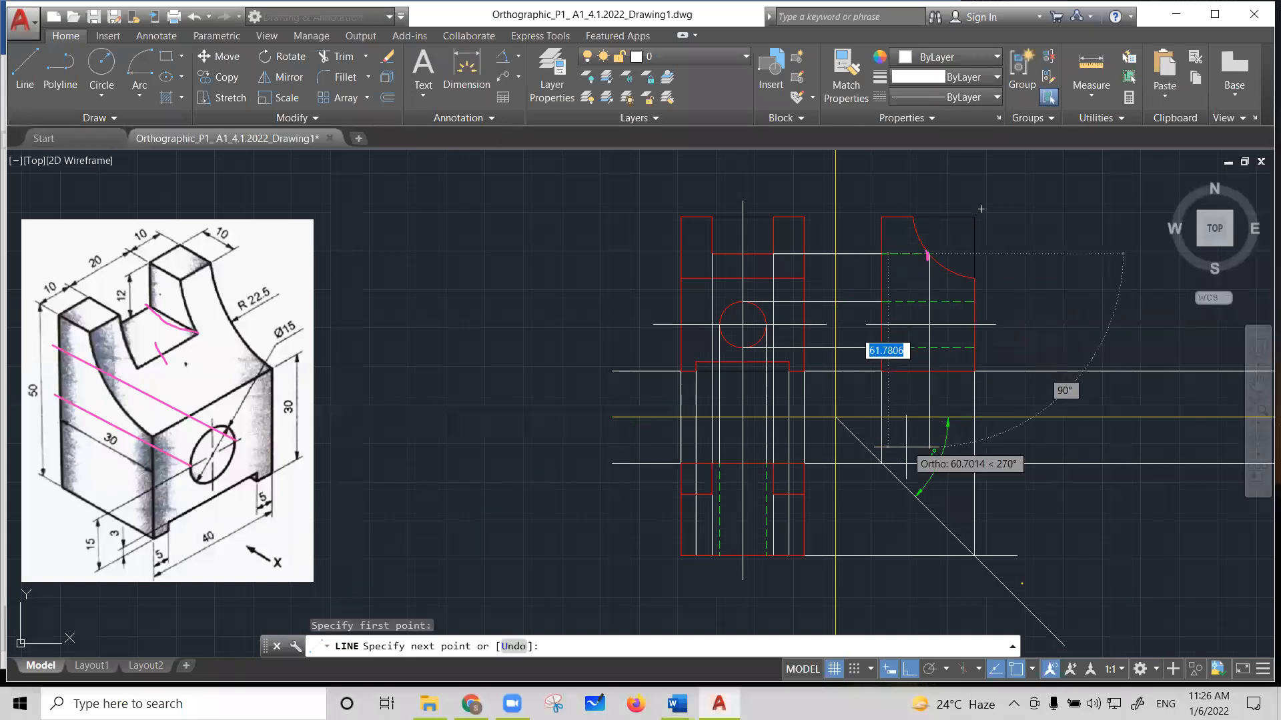
{"action": "left_click", "coordinate": [907, 531]}
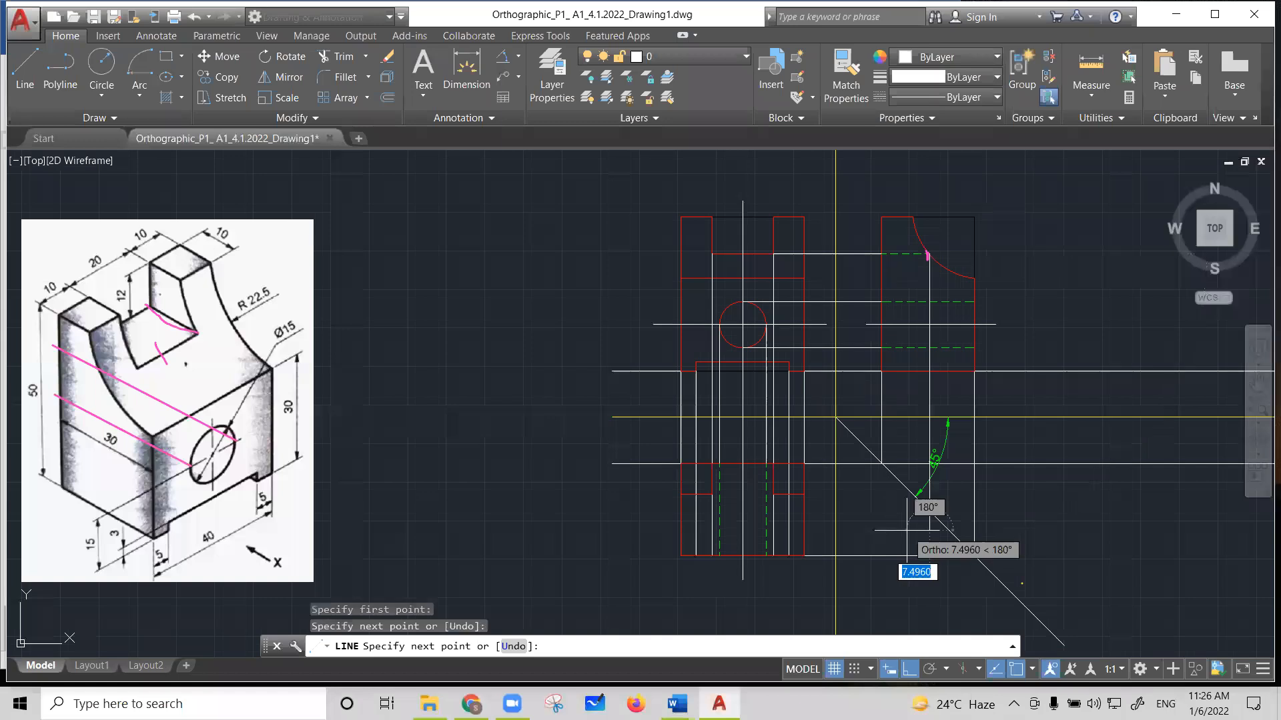
{"action": "key", "text": "Escape"}
- Draw a horizontal projection line from the new vertical's intersection with the 45° line to the slot's left side in the top view
{"action": "left_click", "coordinate": [27, 64]}
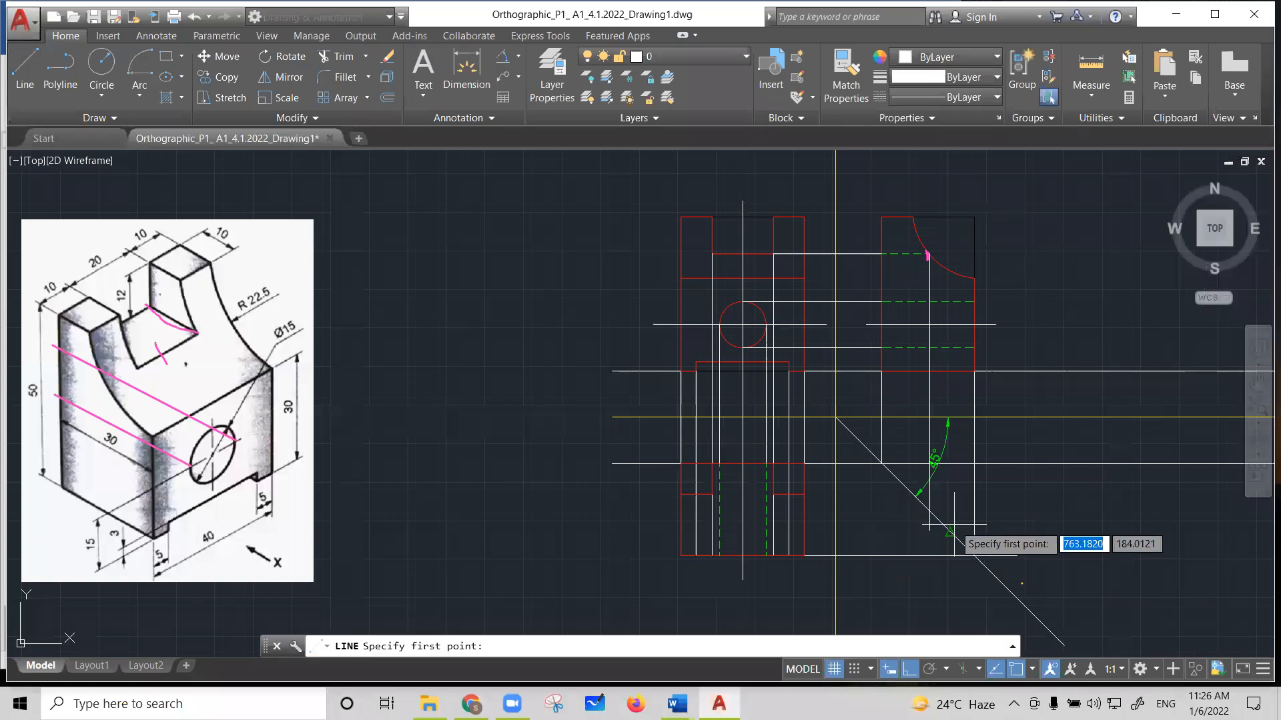
{"action": "left_click", "coordinate": [930, 512]}
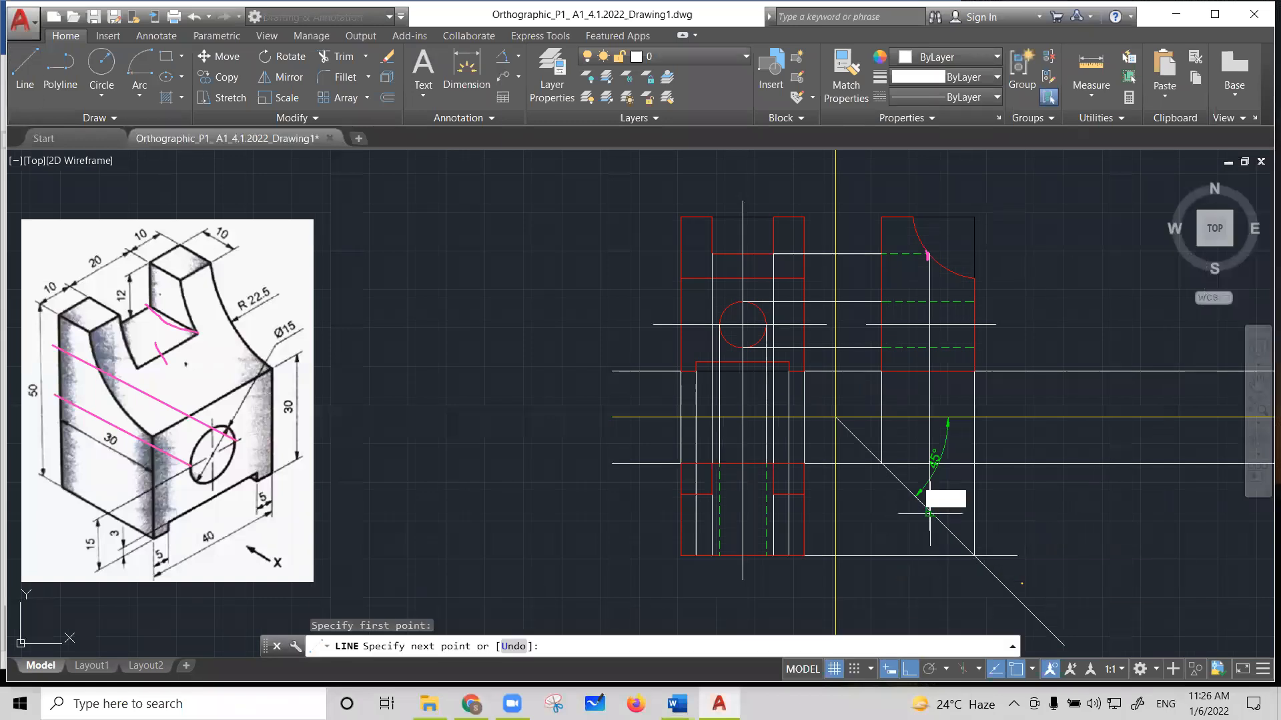
{"action": "left_click", "coordinate": [712, 511]}
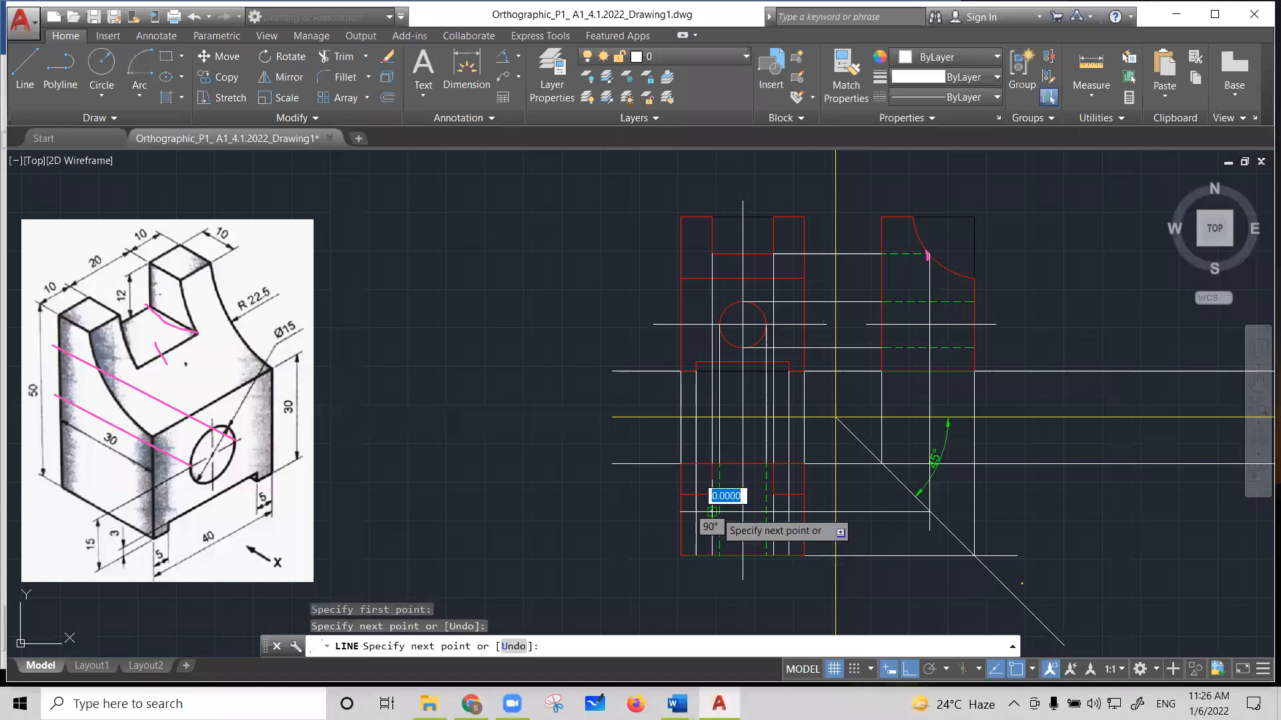
{"action": "key", "text": "Escape"}
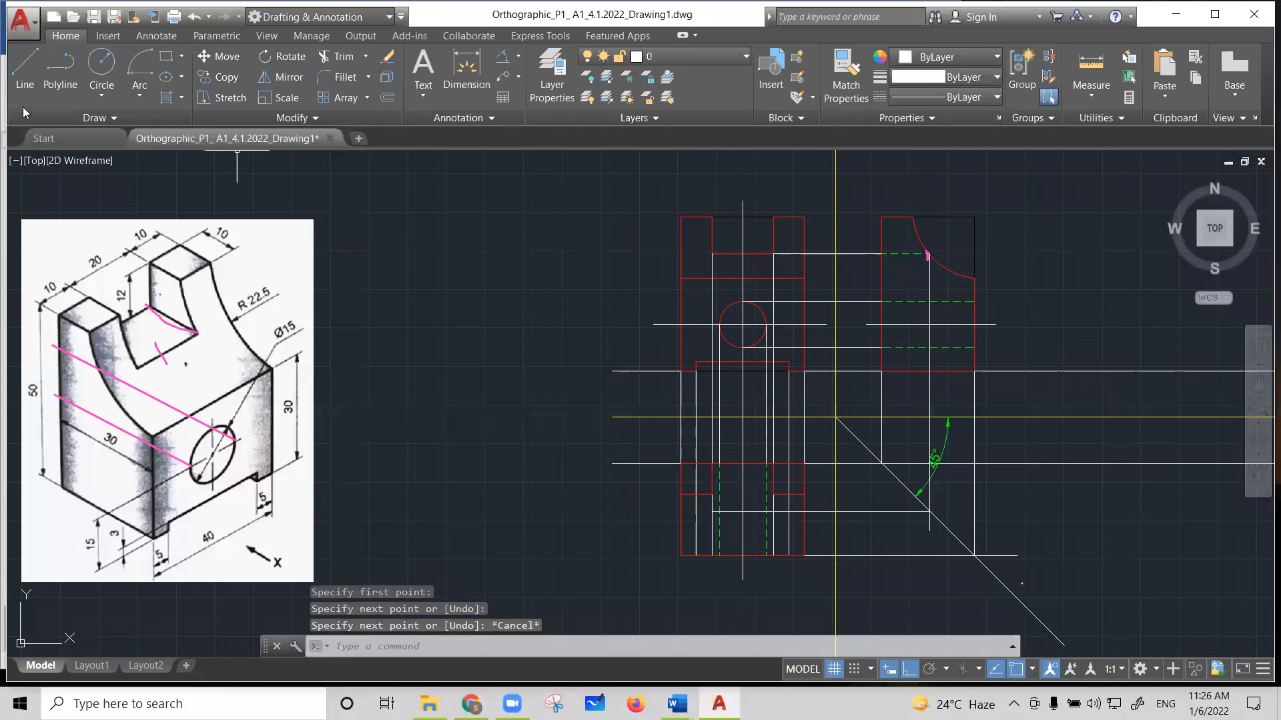
- Draw the slot floor's front edge across the top view along the projection line, between the slot's two sides
{"action": "left_click", "coordinate": [25, 64]}
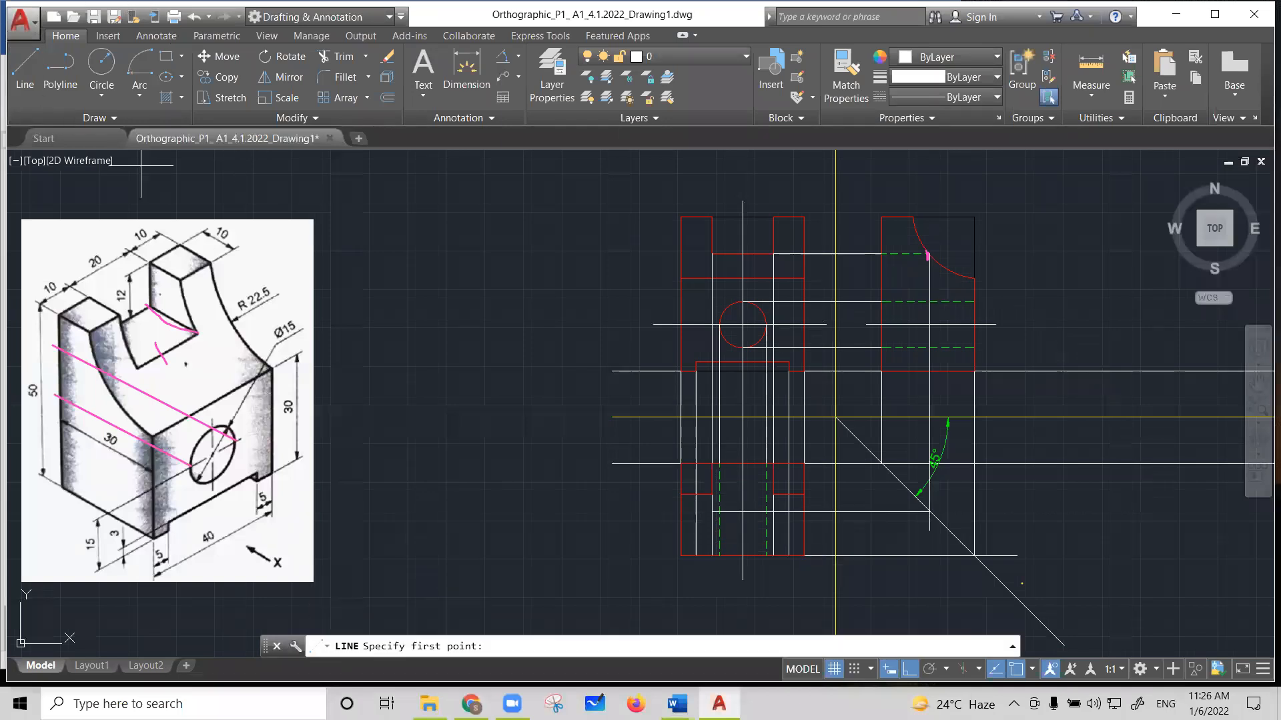
{"action": "left_click", "coordinate": [720, 499]}
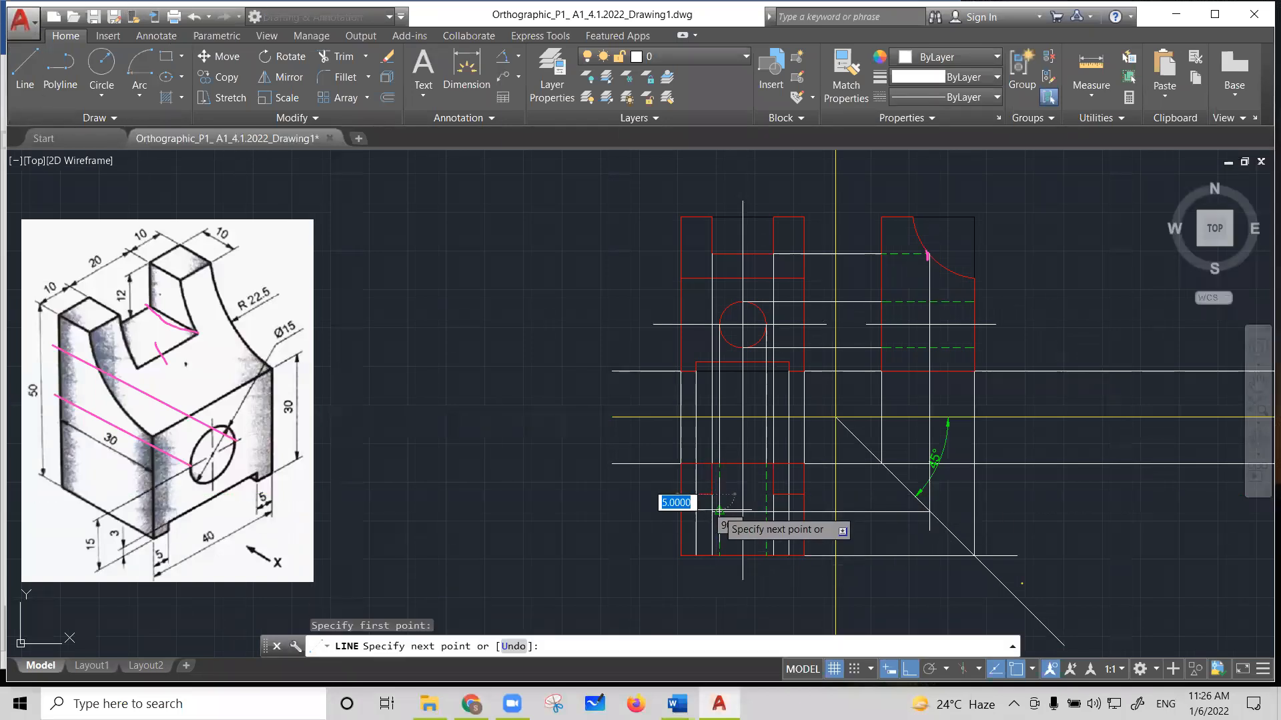
{"action": "left_click", "coordinate": [712, 512]}
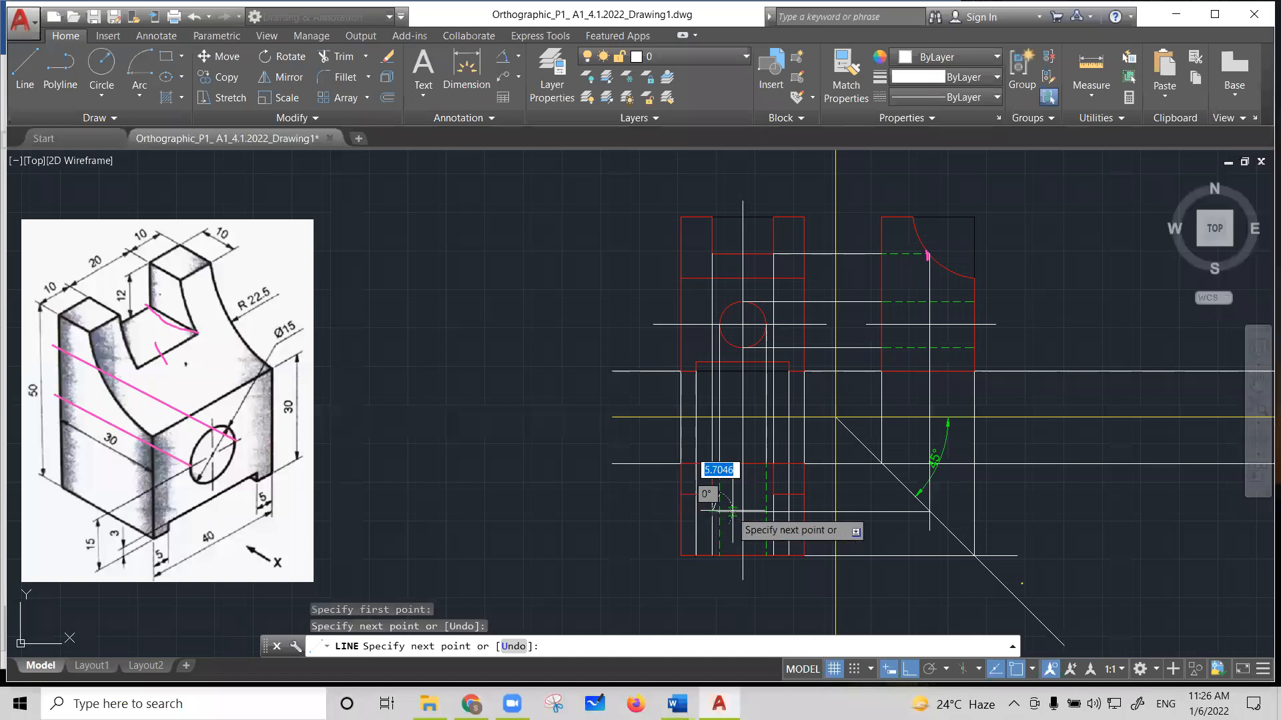
{"action": "left_click", "coordinate": [773, 512]}
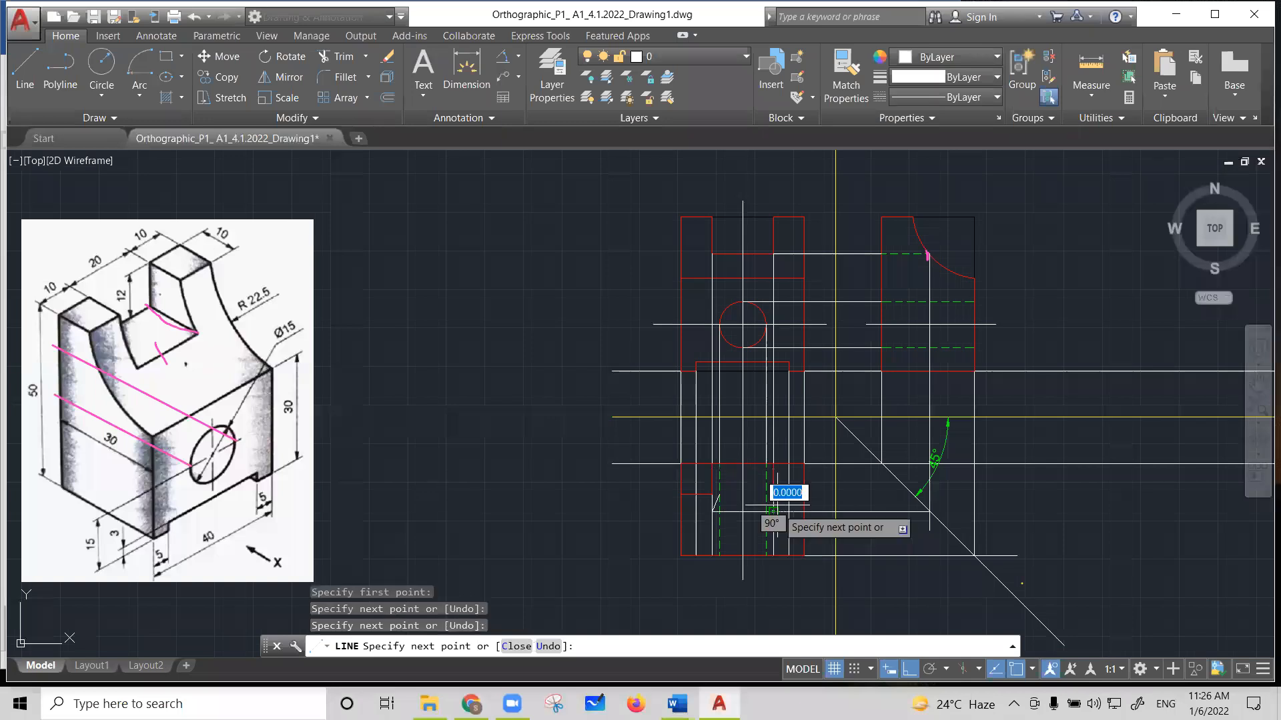
{"action": "key", "text": "Escape"}
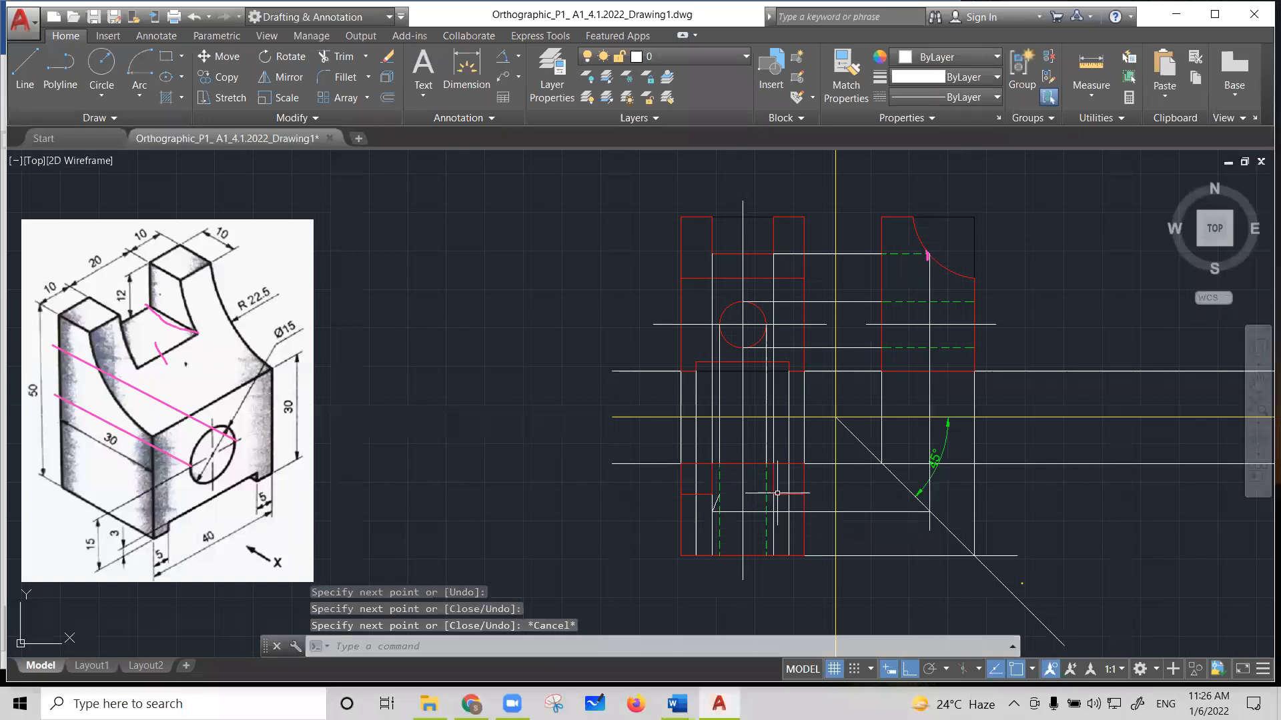
{"action": "left_click", "coordinate": [747, 510]}
{"action": "key", "text": "Escape"}
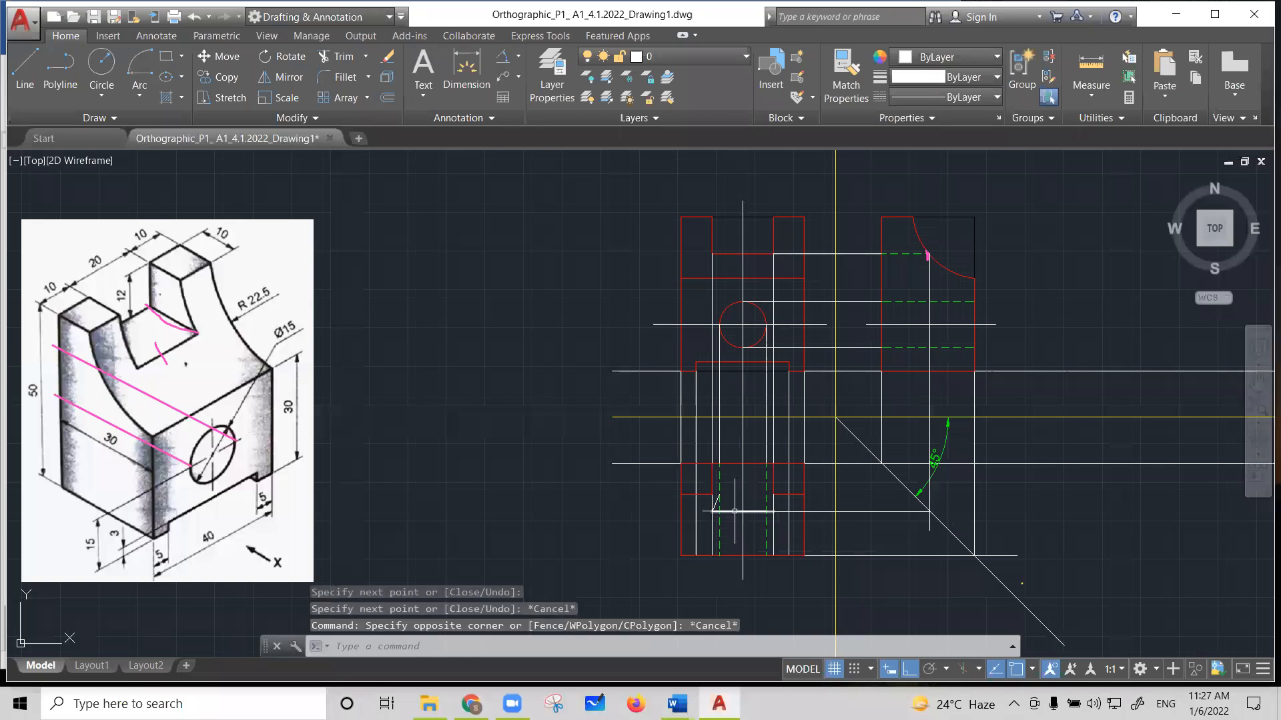
{"action": "key", "text": "Escape"}
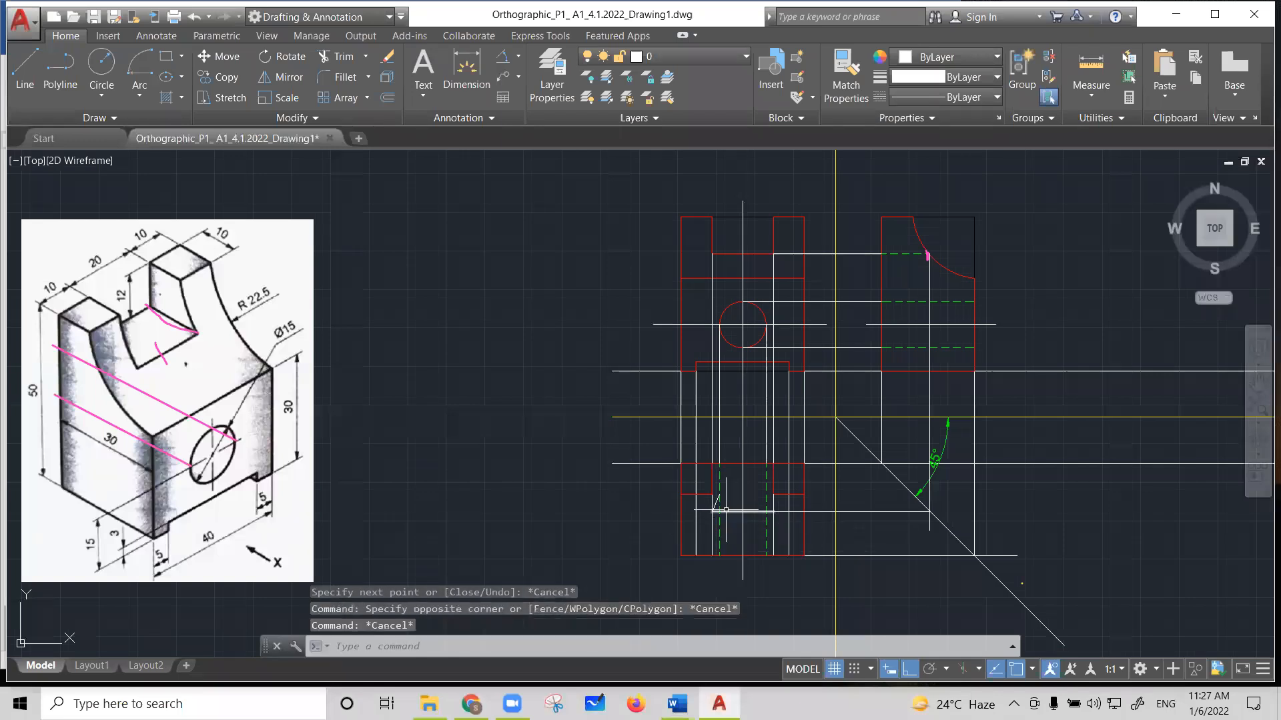
{"action": "left_click", "coordinate": [726, 513]}
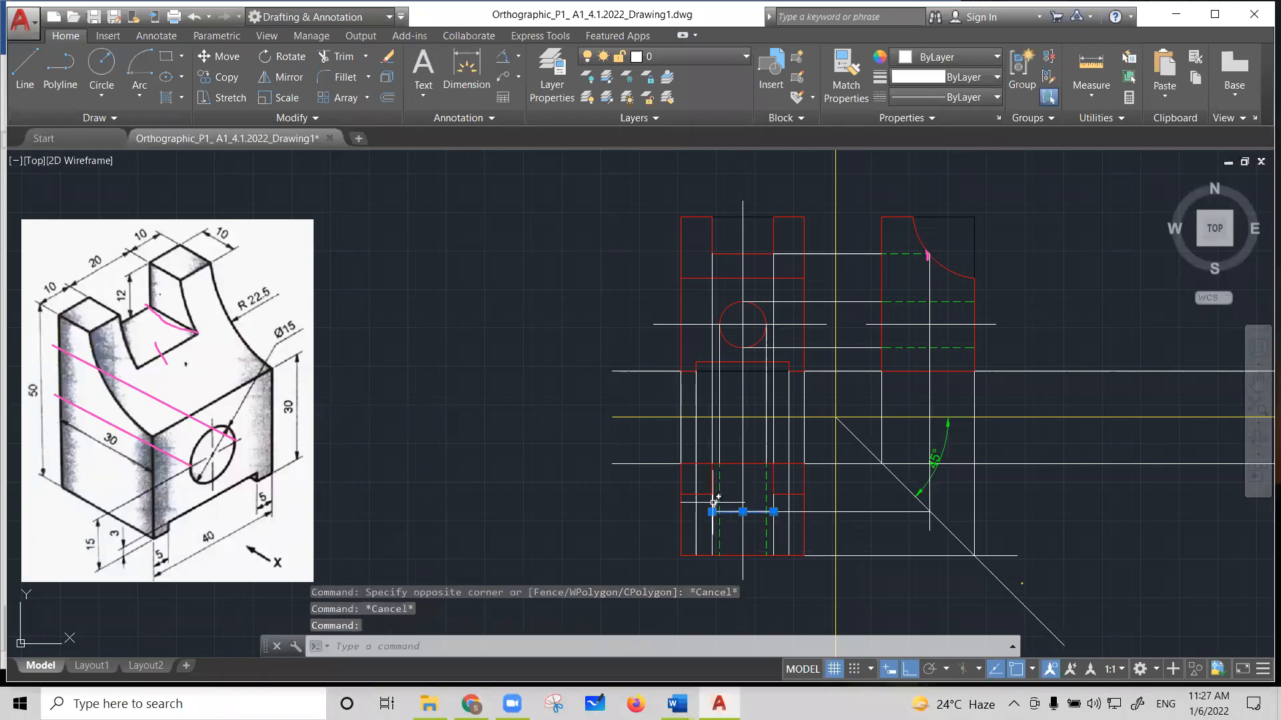
{"action": "left_click", "coordinate": [714, 502]}
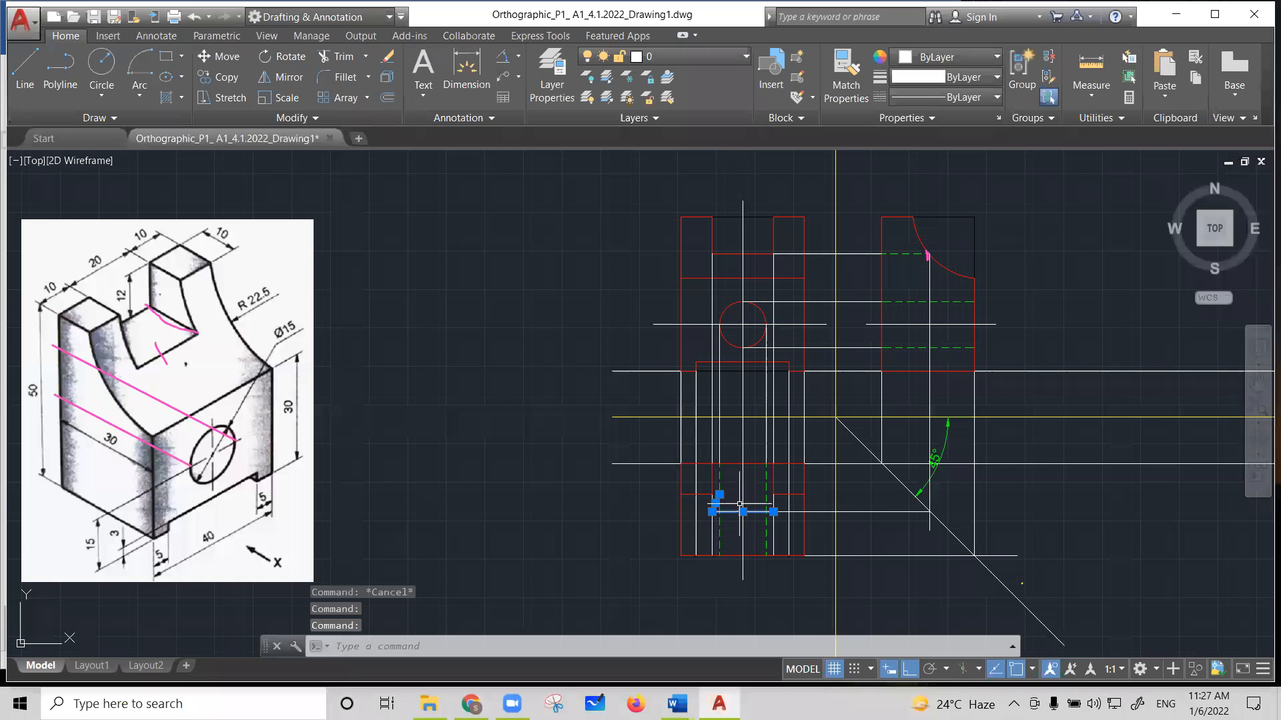
{"action": "key", "text": "Escape"}
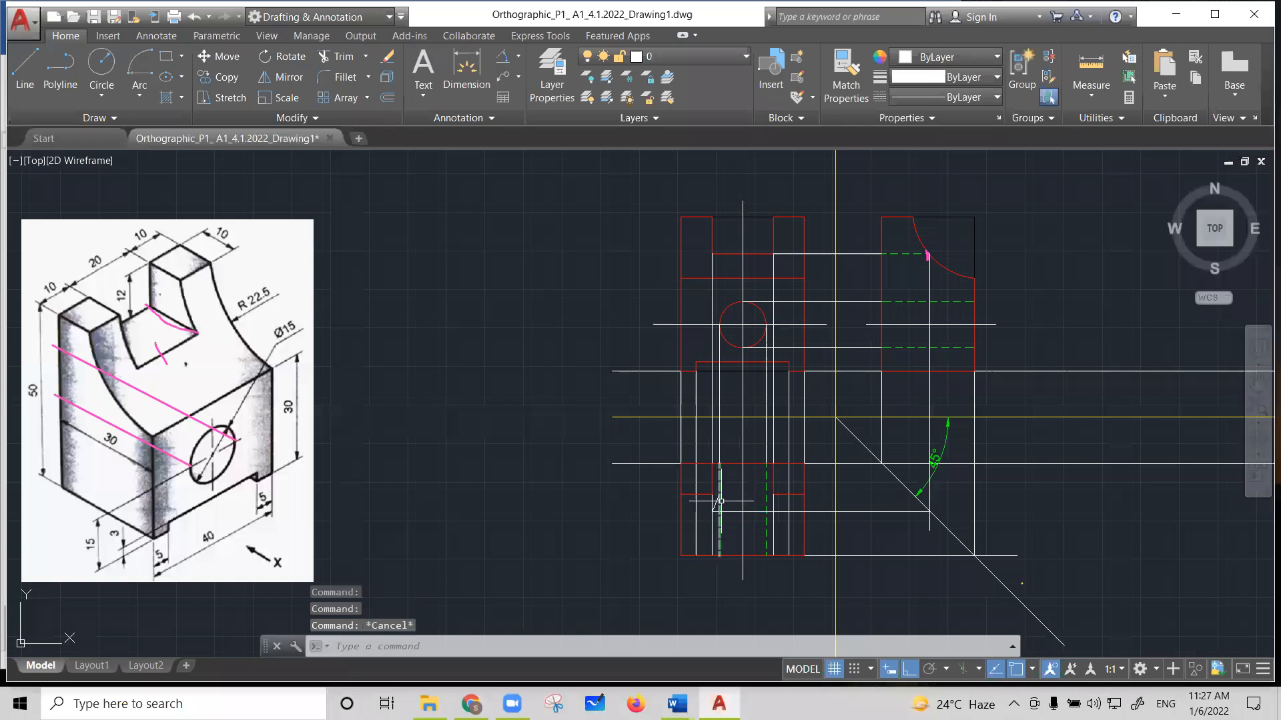
- Erase the stray slanted line beside the slot's left side in the top view
{"action": "left_click", "coordinate": [715, 504]}
{"action": "key", "text": "Delete"}
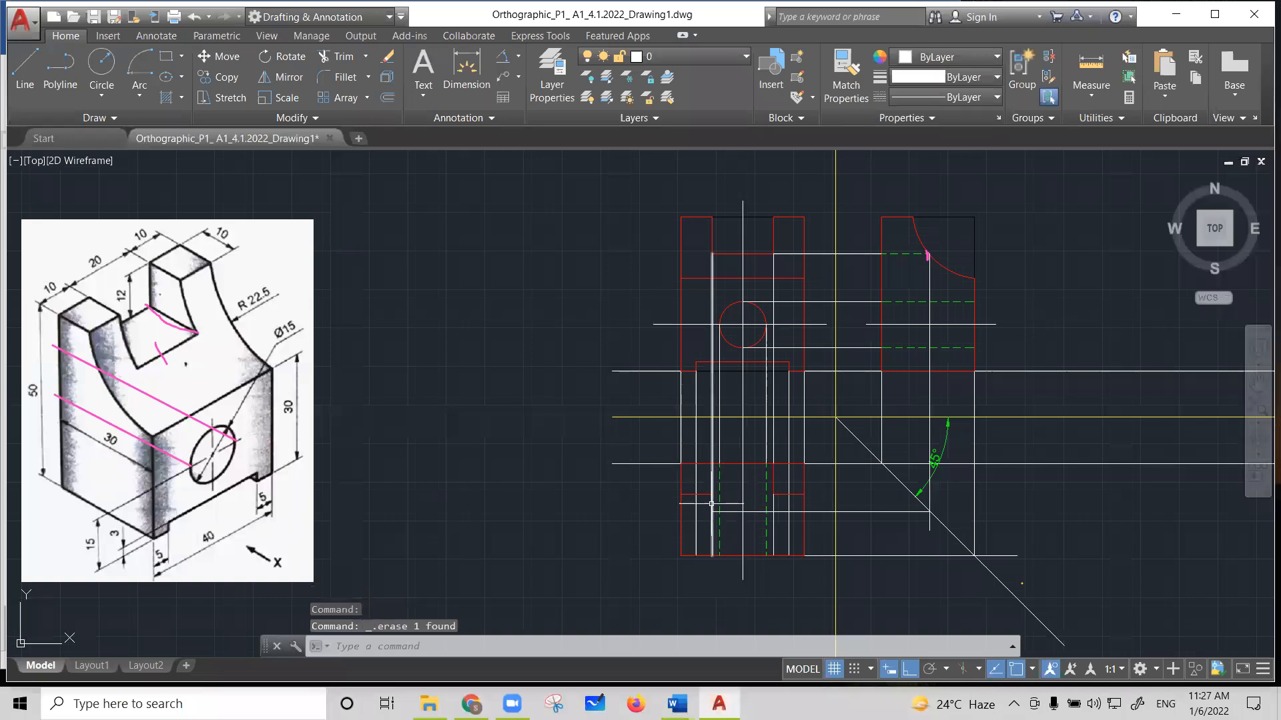
{"action": "key", "text": "Escape"}
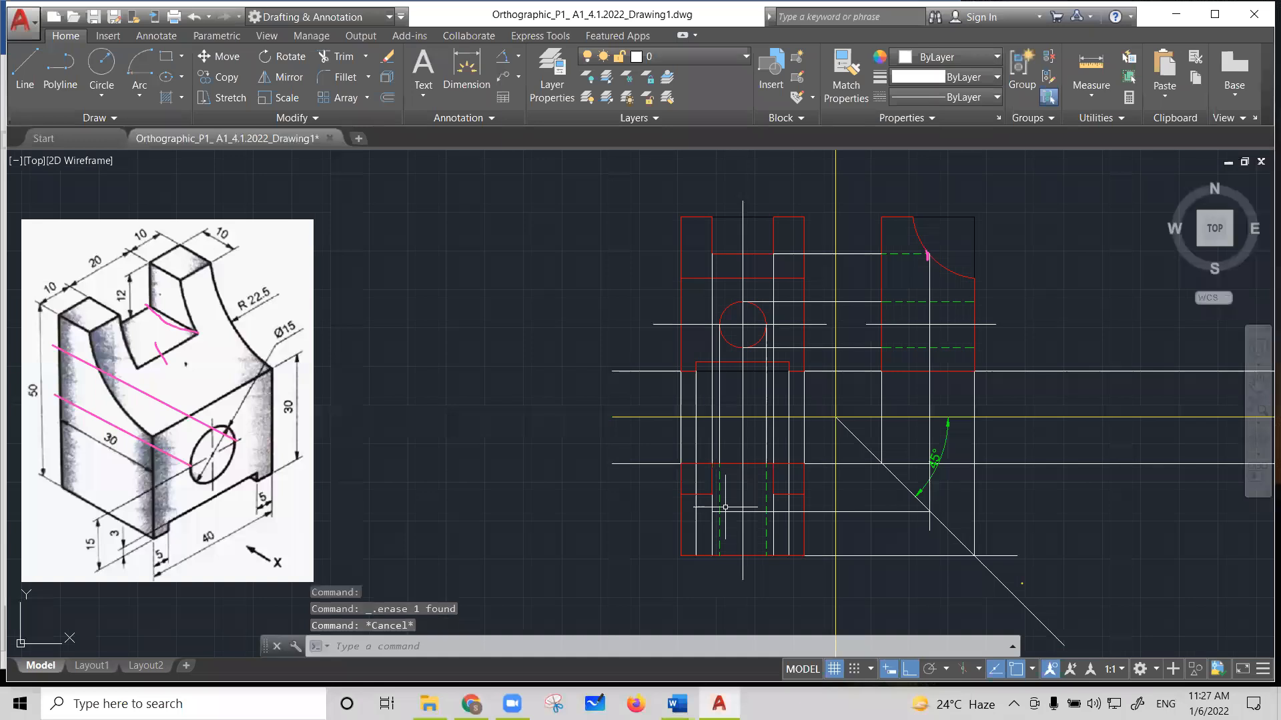
- Draw a short vertical line for the slot's left side in the top view, from the slot floor's front edge up to the red horizontal edge
{"action": "left_click", "coordinate": [26, 70]}
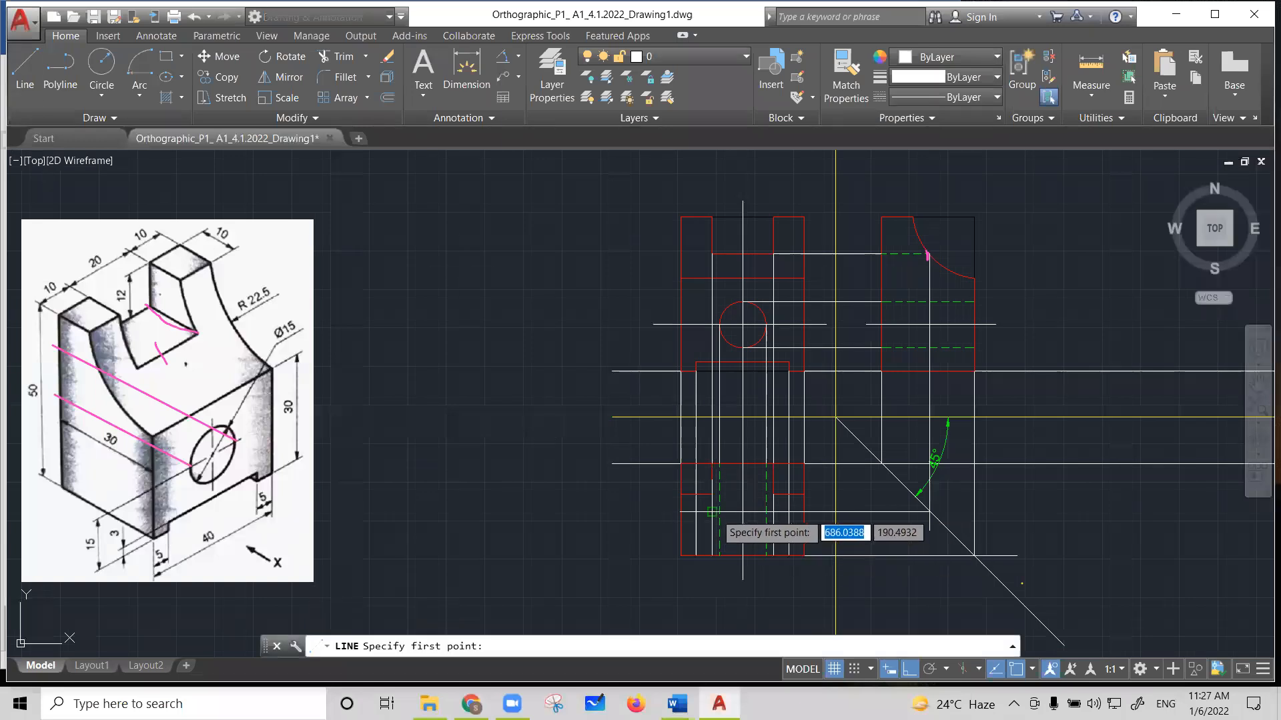
{"action": "left_click", "coordinate": [718, 512]}
{"action": "left_click", "coordinate": [714, 495]}
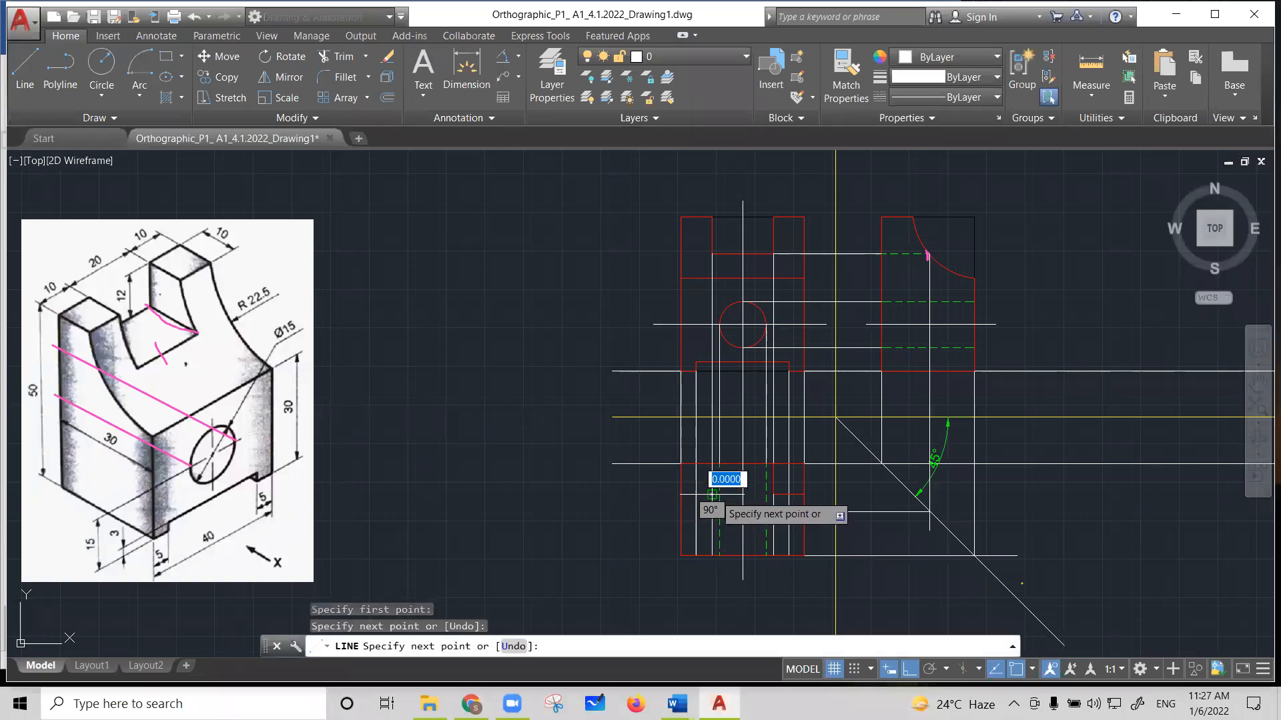
{"action": "key", "text": "Escape"}
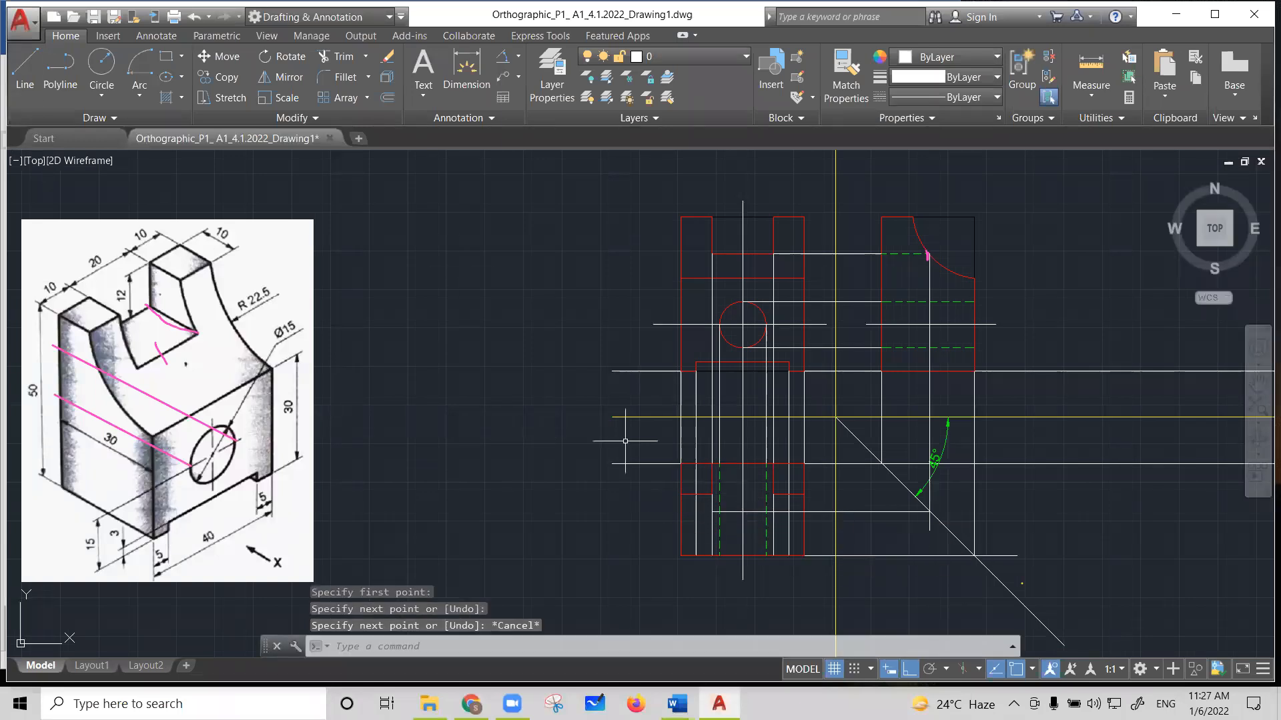
- Colour the slot floor's front edge and the two short slot side lines in the top view red
{"action": "left_click", "coordinate": [713, 503]}
{"action": "left_click", "coordinate": [739, 512]}
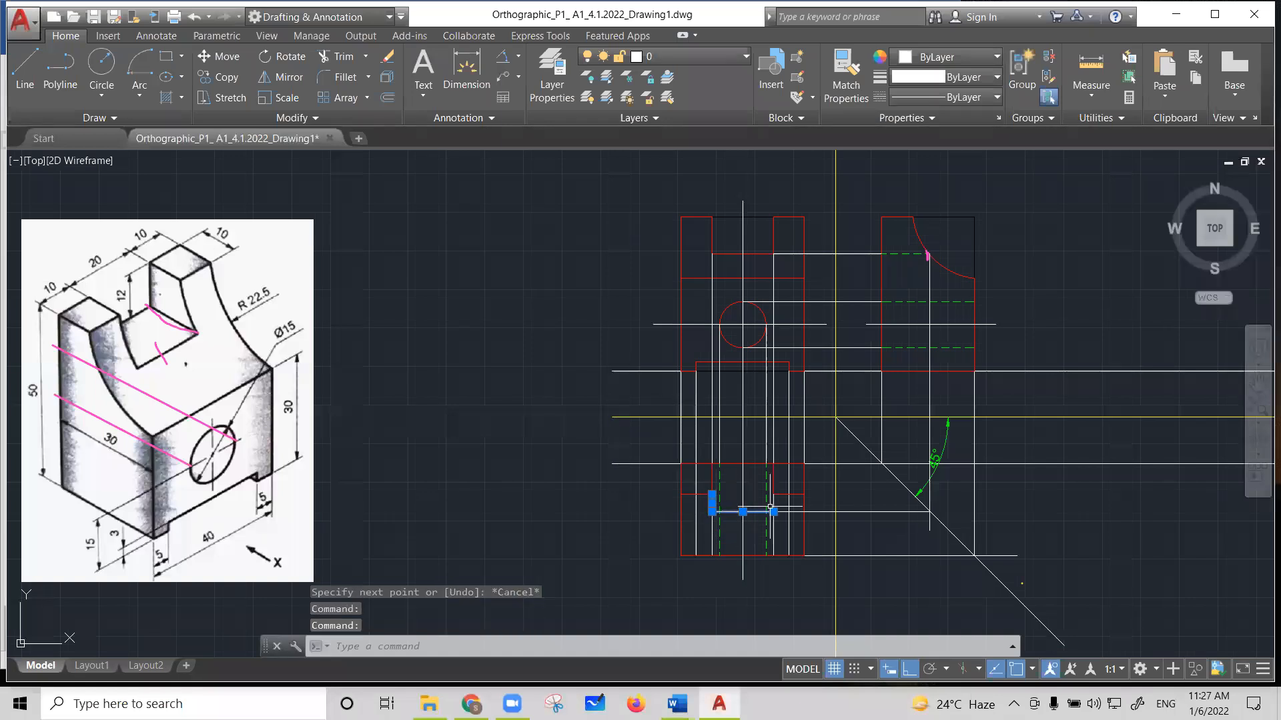
{"action": "left_click", "coordinate": [774, 502]}
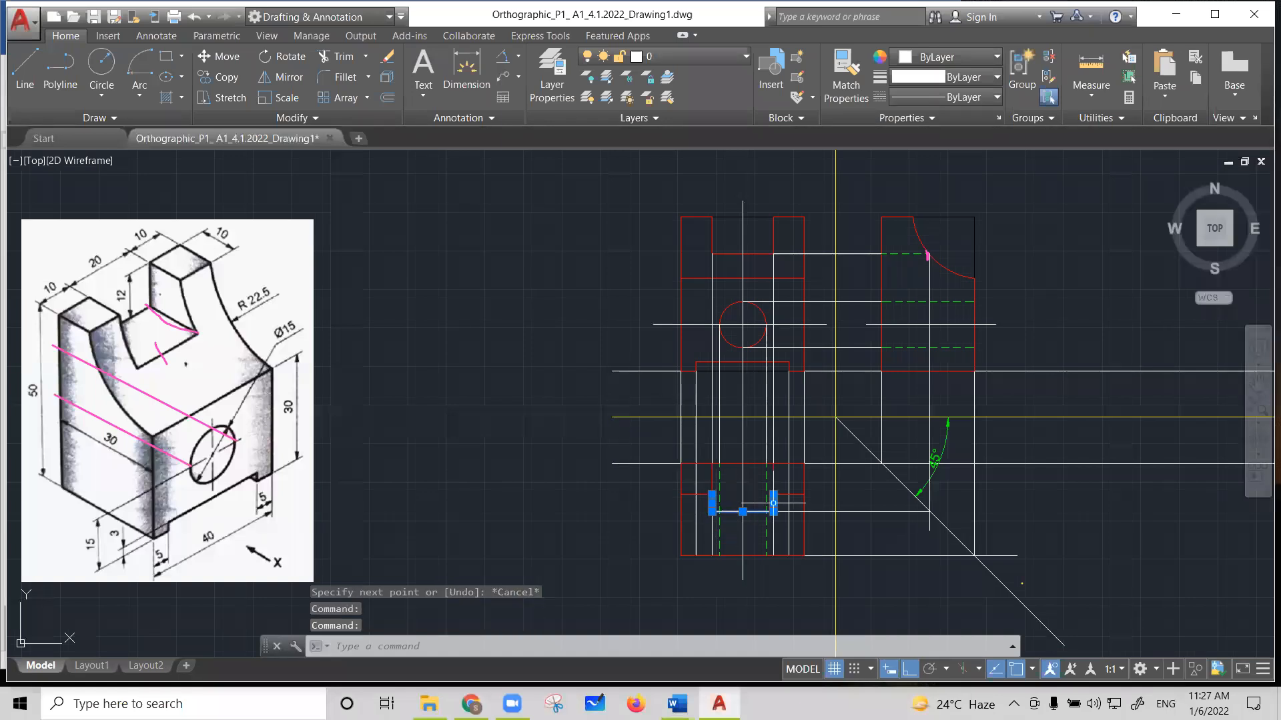
{"action": "left_click", "coordinate": [998, 59]}
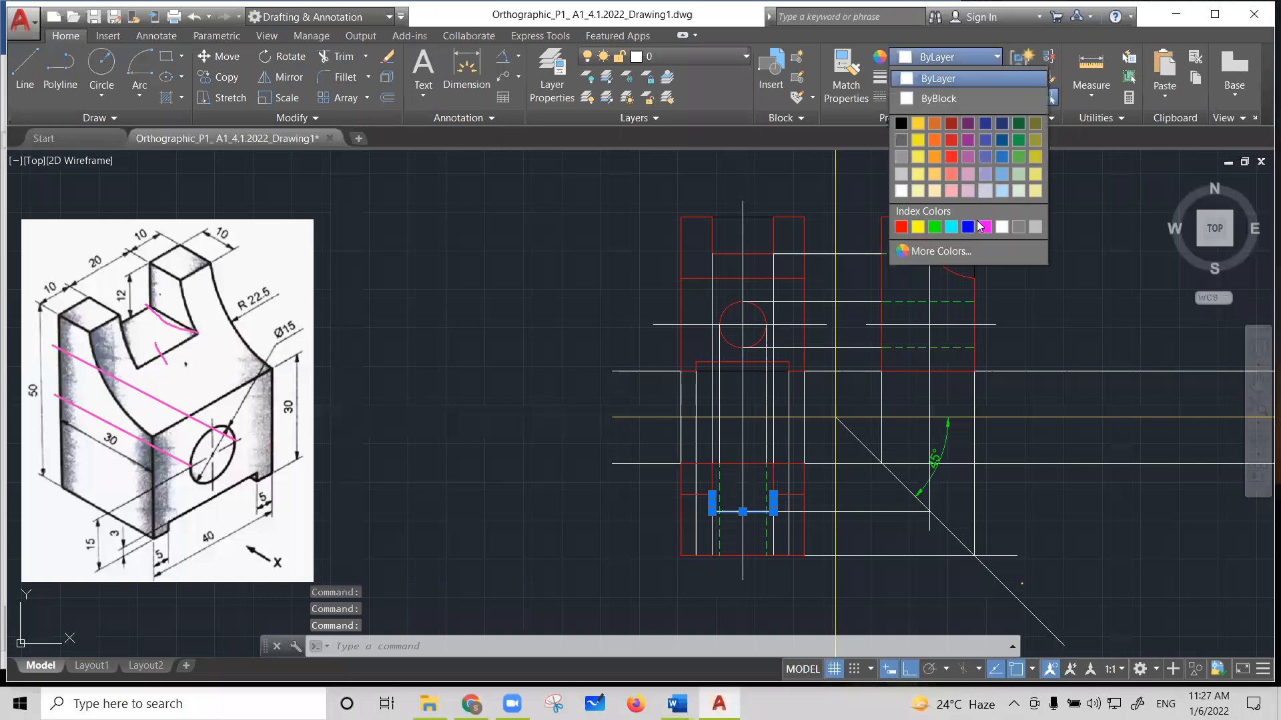
{"action": "left_click", "coordinate": [901, 229]}
{"action": "key", "text": "Escape"}
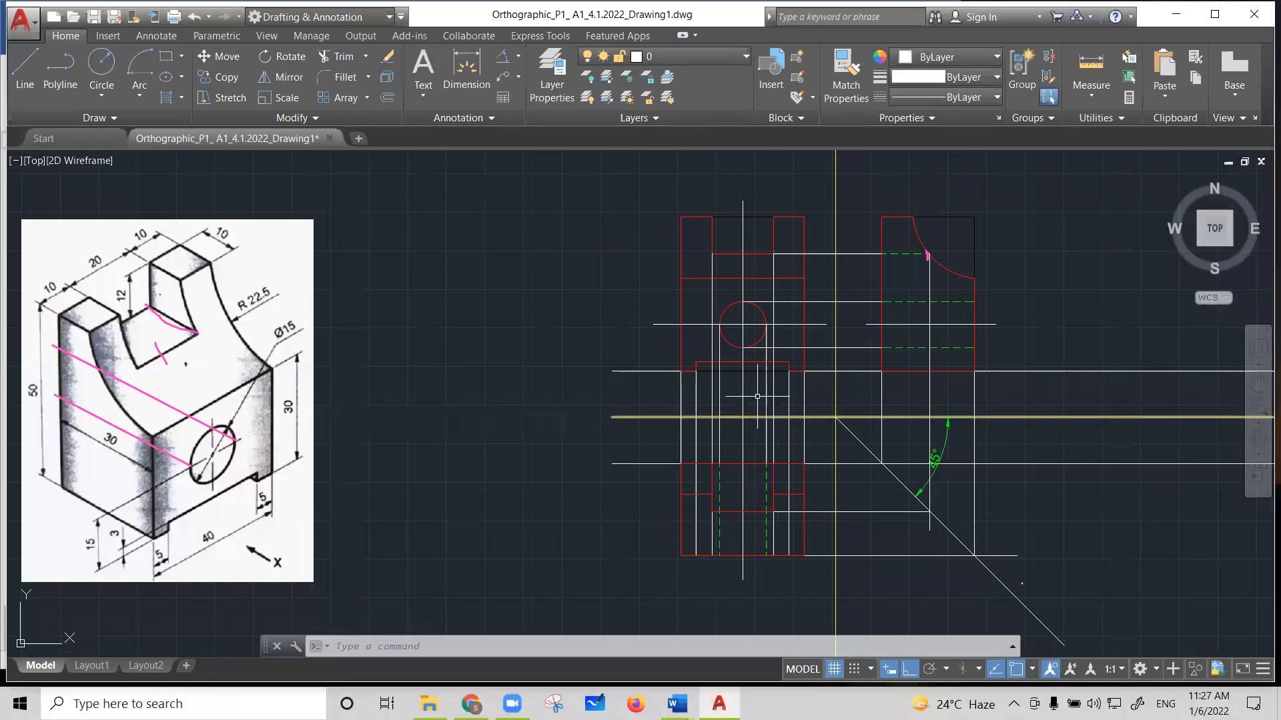
- Load the CENTER, CENTER2 and CENTERX2 linetypes into the drawing from acad.lin
{"action": "left_click", "coordinate": [985, 99]}
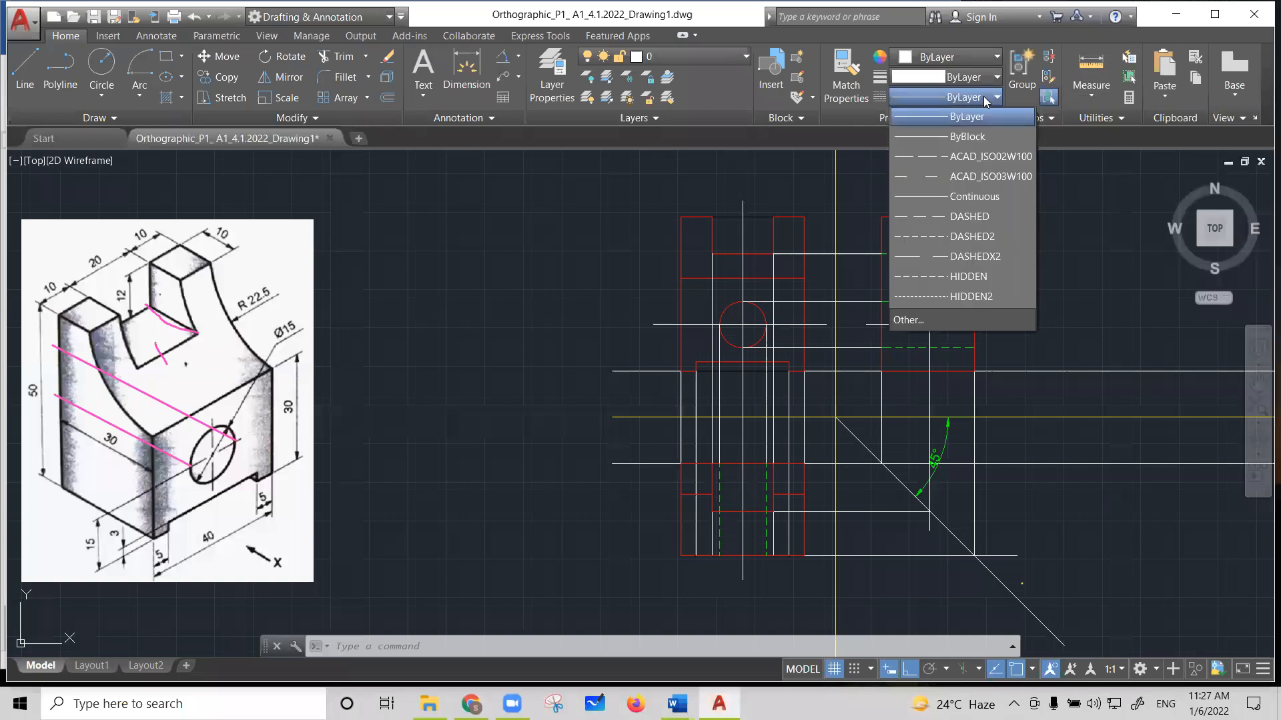
{"action": "left_click", "coordinate": [919, 319]}
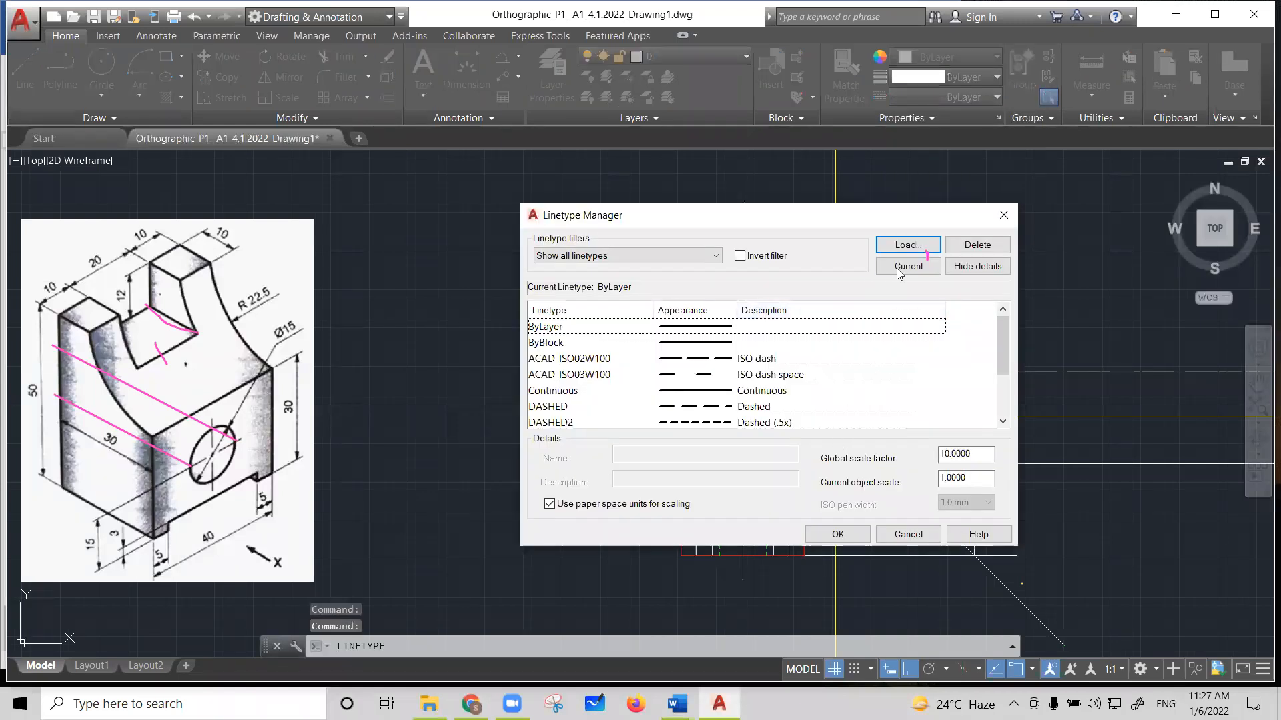
{"action": "left_click", "coordinate": [899, 246]}
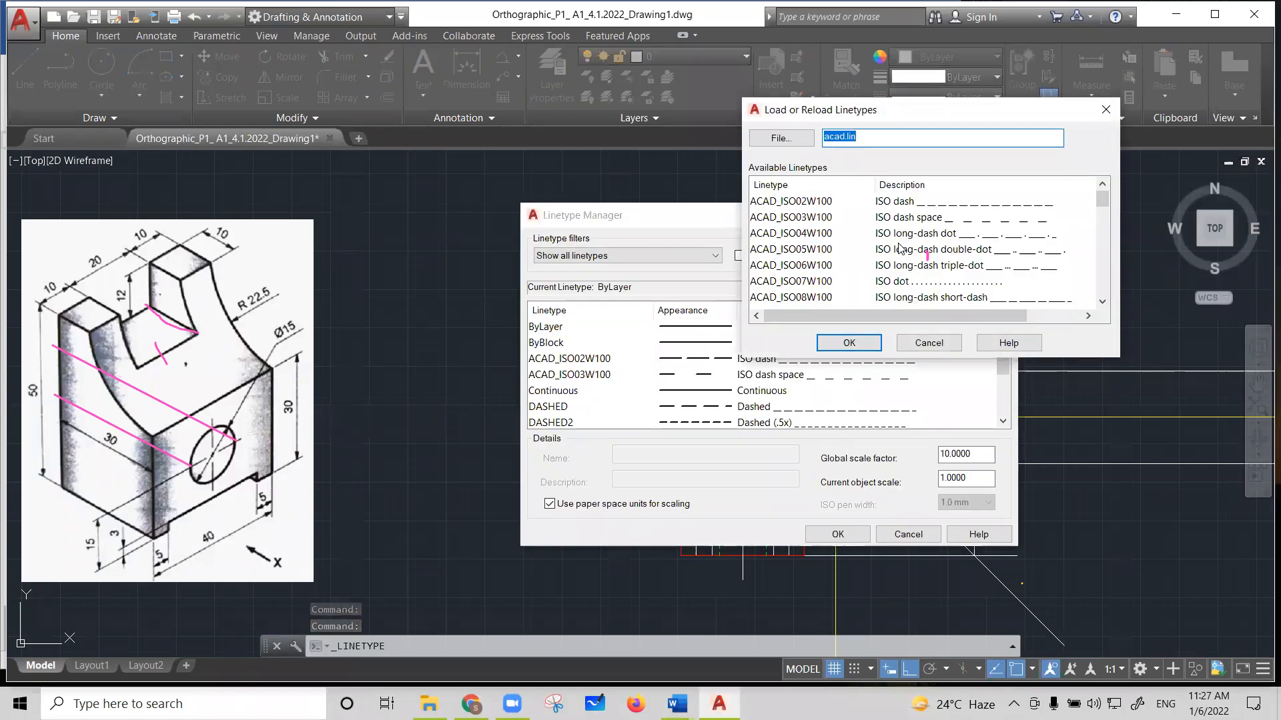
{"action": "scroll", "coordinate": [900, 248], "scroll_direction": "down", "scroll_amount": 5}
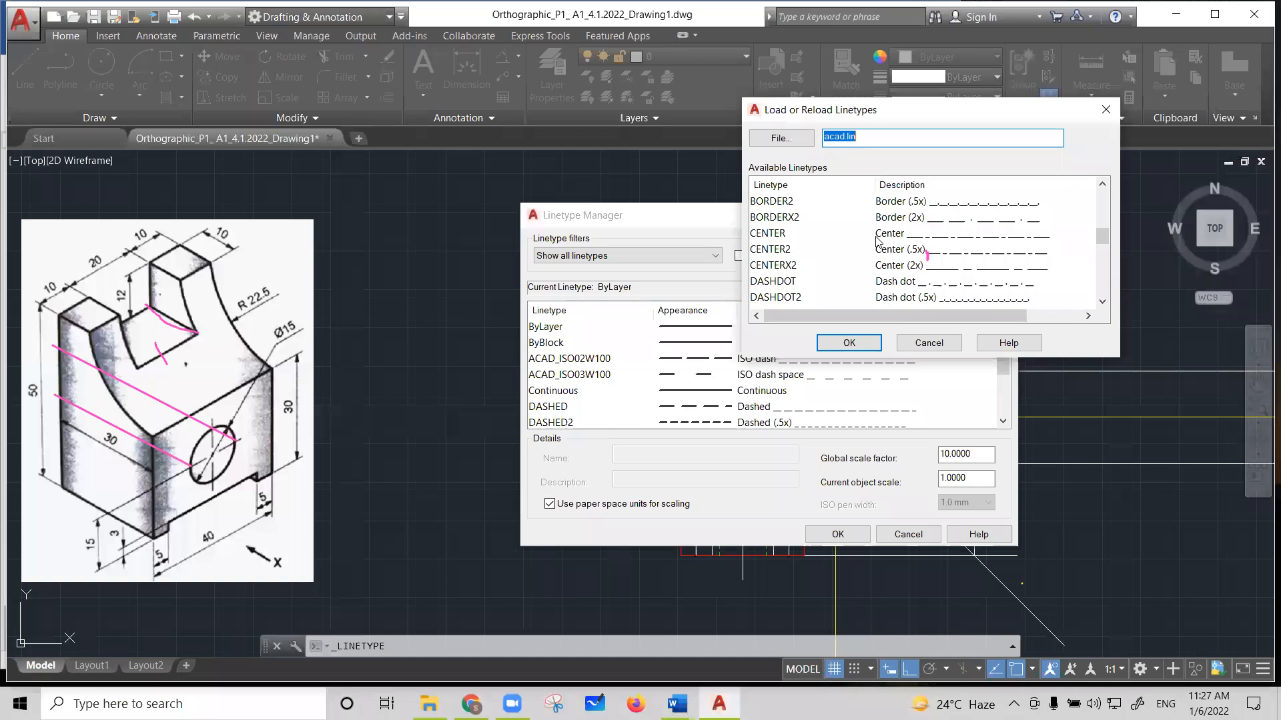
{"action": "left_click", "coordinate": [882, 239]}
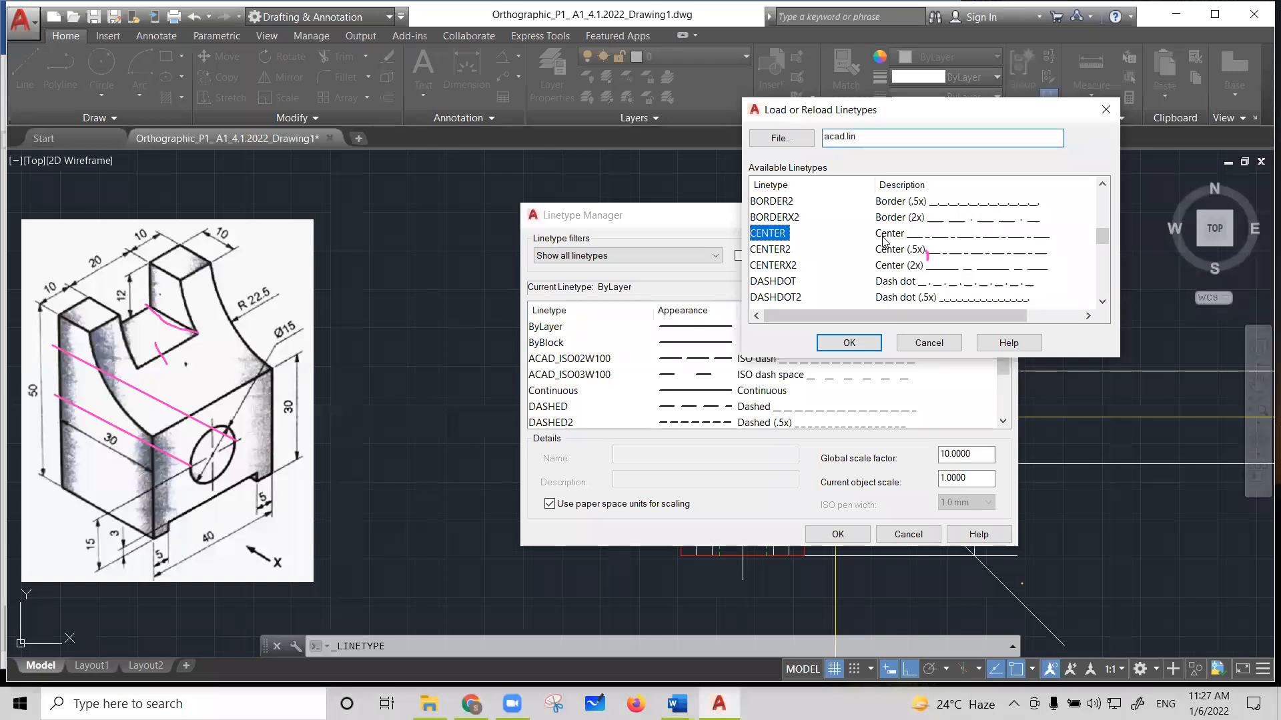
{"action": "left_click", "coordinate": [898, 267], "text": "shift"}
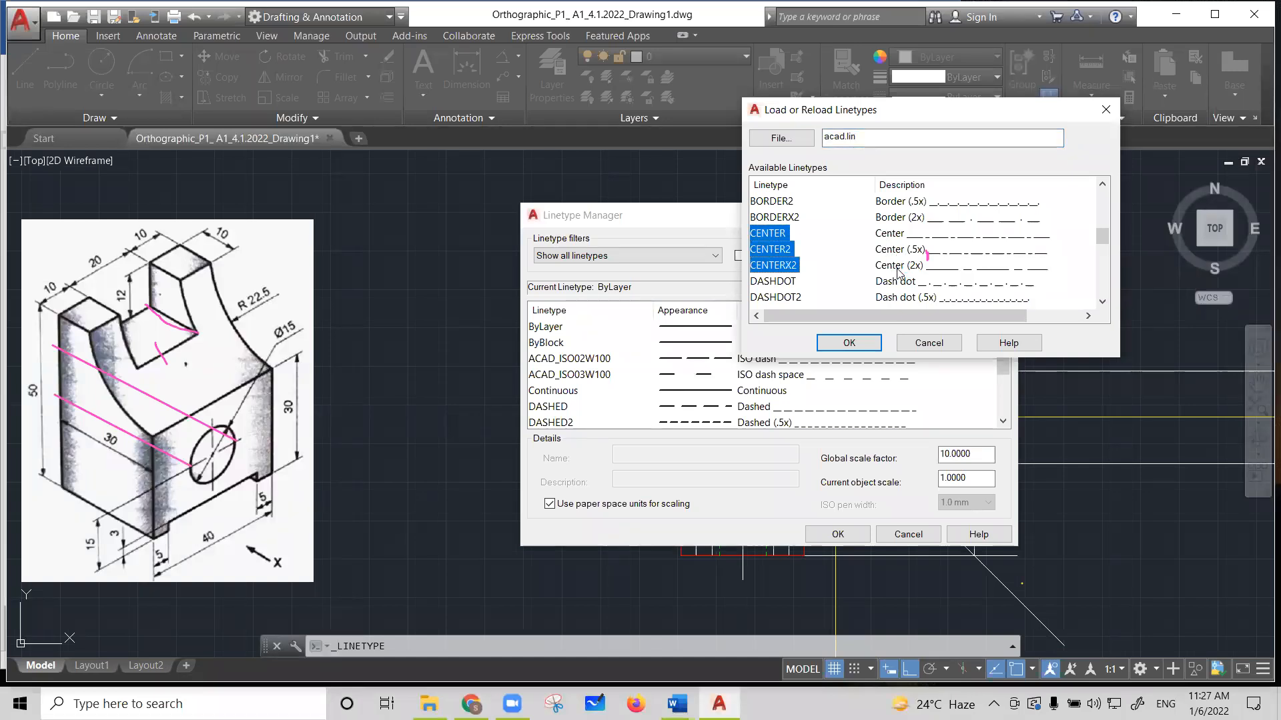
{"action": "left_click", "coordinate": [851, 343]}
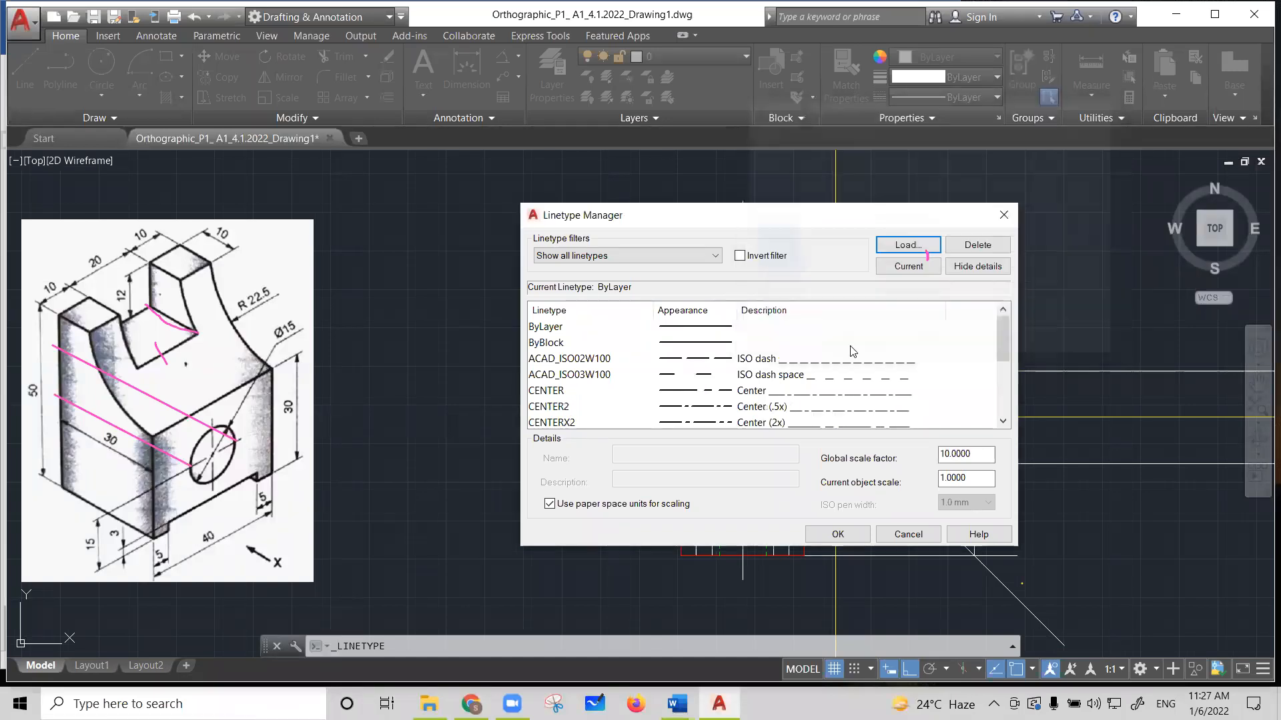
{"action": "left_click", "coordinate": [844, 537]}
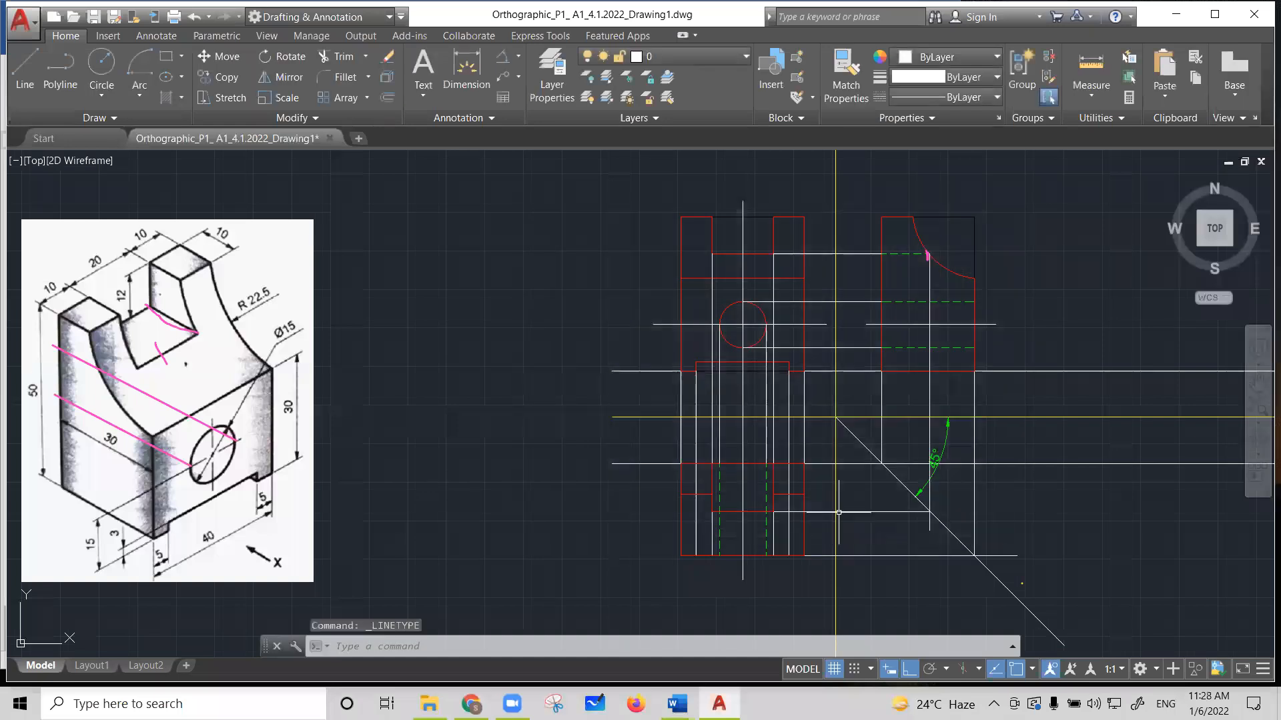
- Give the vertical centre lines through the front and top views and the side view's hole centre line the CENTER2 linetype and magenta colour
{"action": "left_click", "coordinate": [743, 447]}
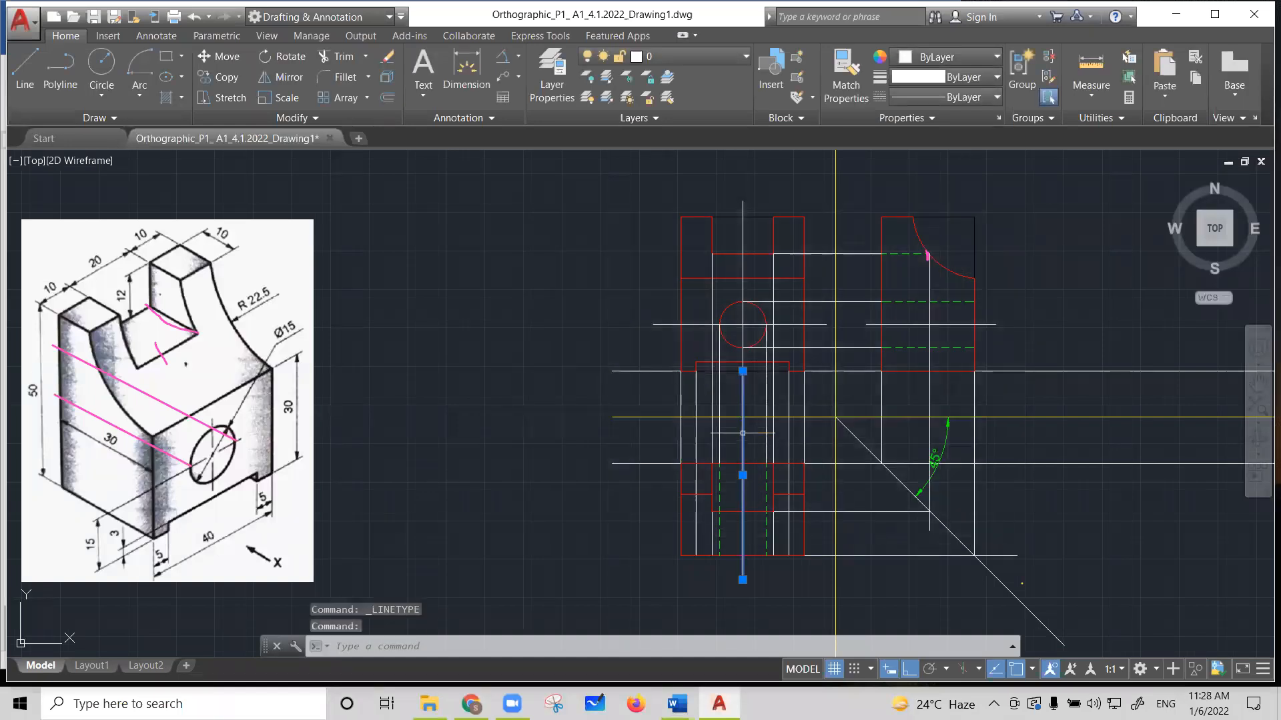
{"action": "left_click", "coordinate": [743, 293]}
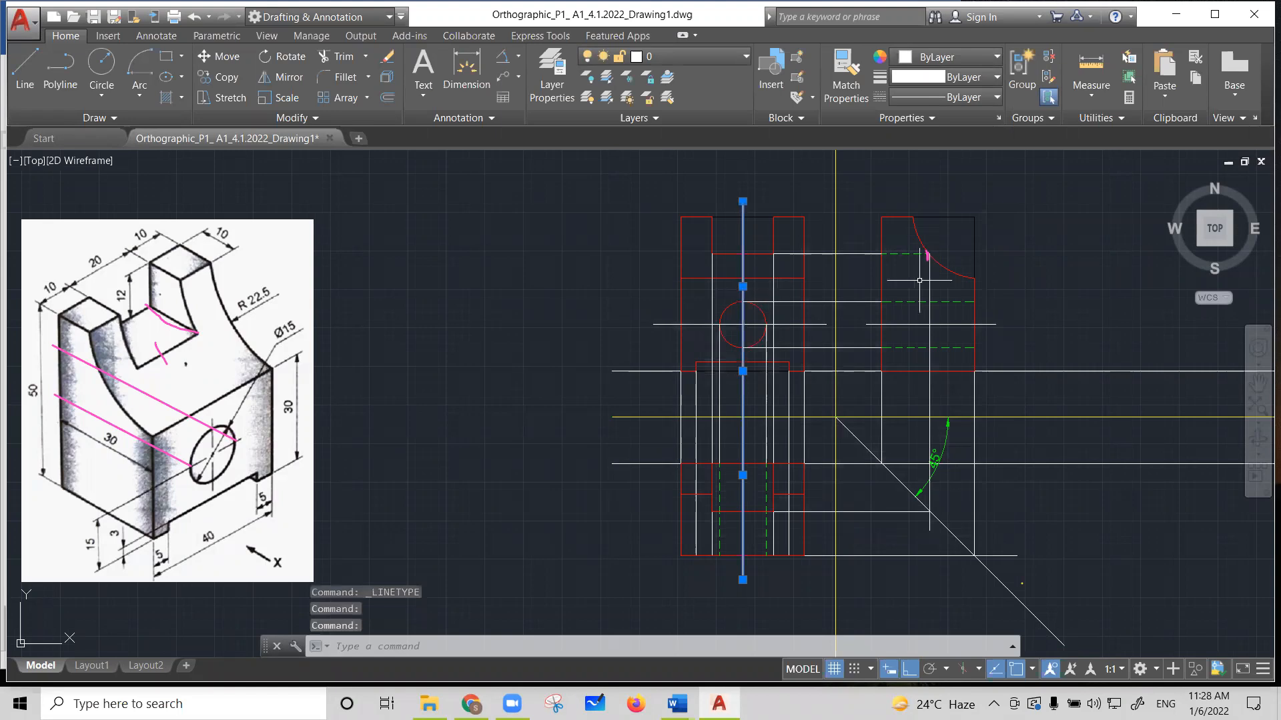
{"action": "left_click", "coordinate": [913, 325]}
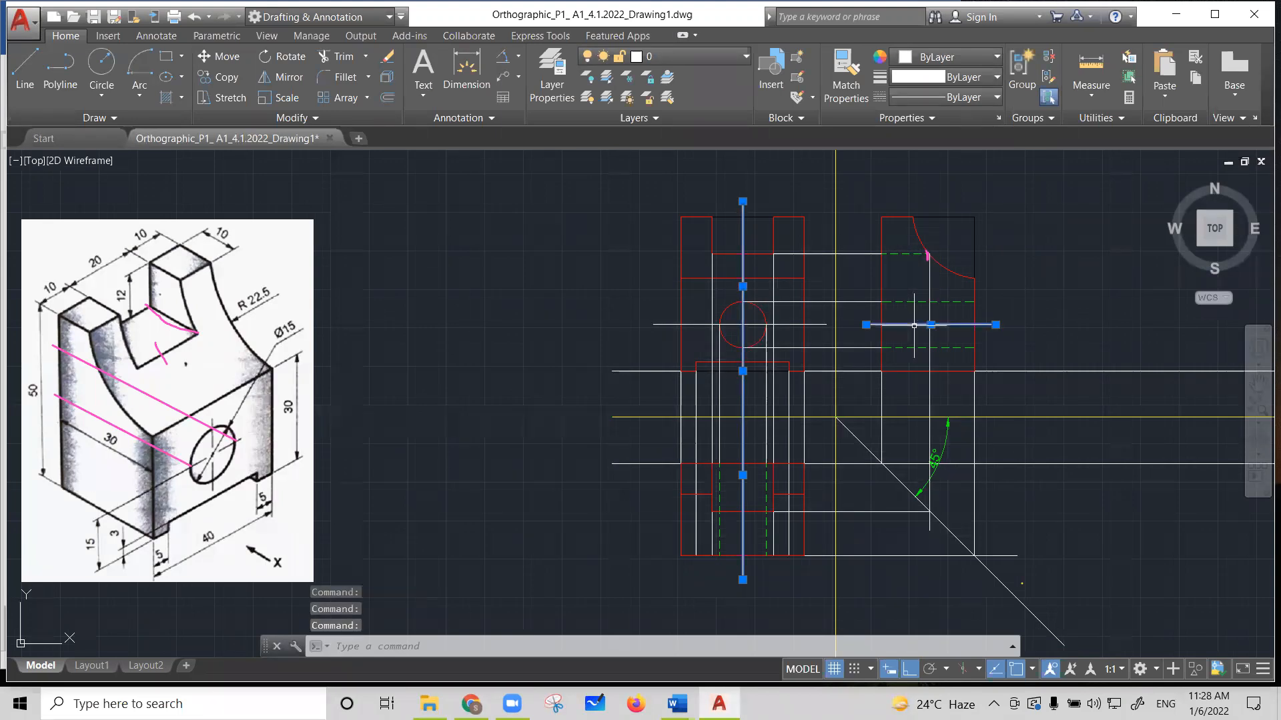
{"action": "left_click", "coordinate": [997, 98]}
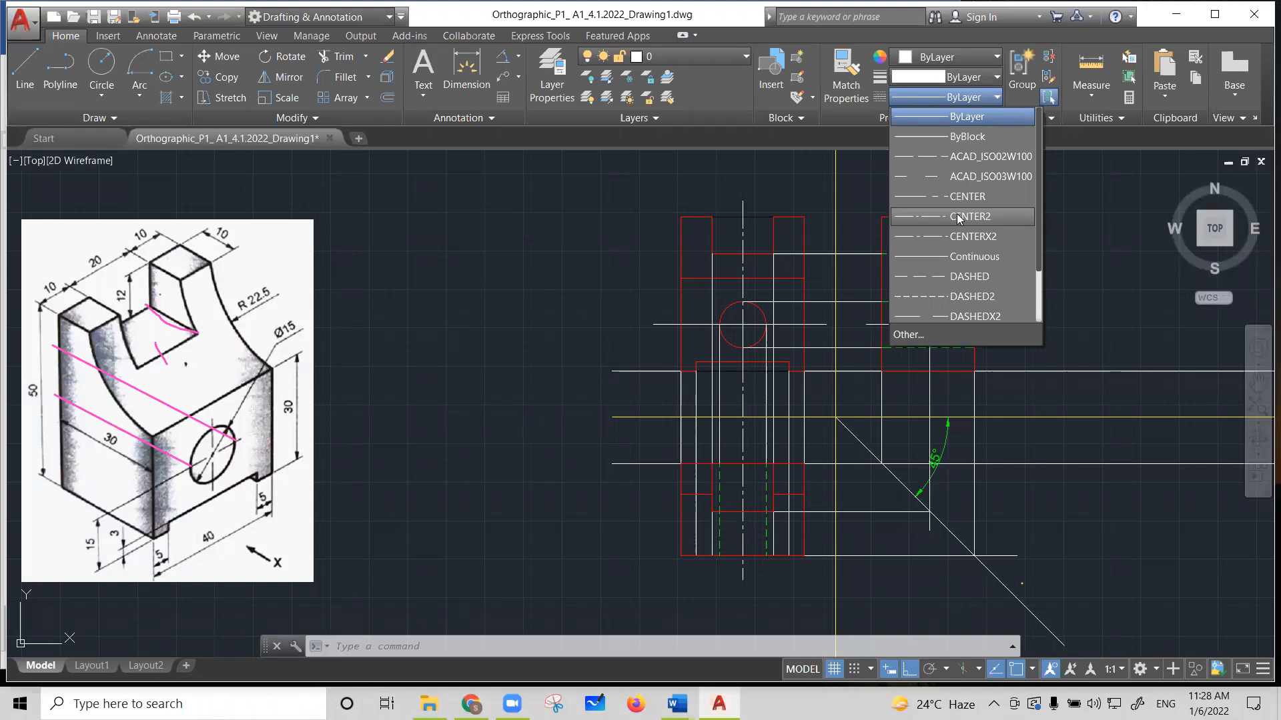
{"action": "left_click", "coordinate": [959, 217]}
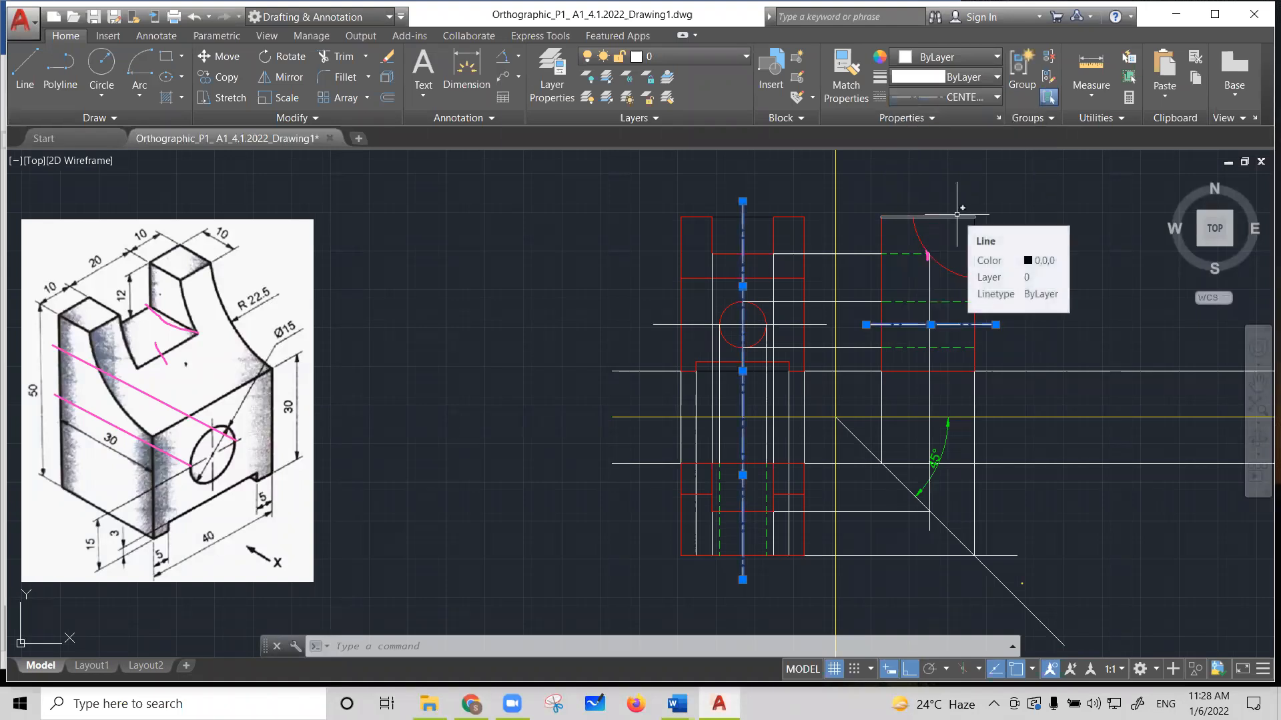
{"action": "left_click", "coordinate": [993, 62]}
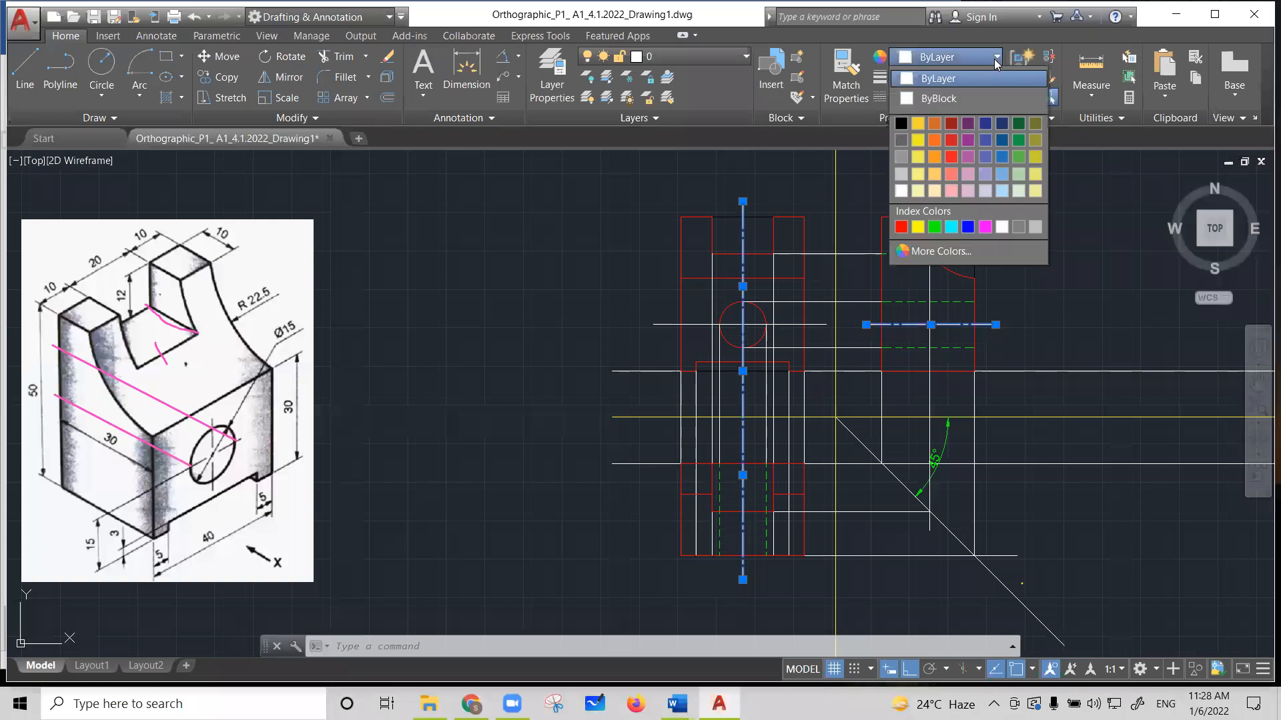
{"action": "left_click", "coordinate": [984, 228]}
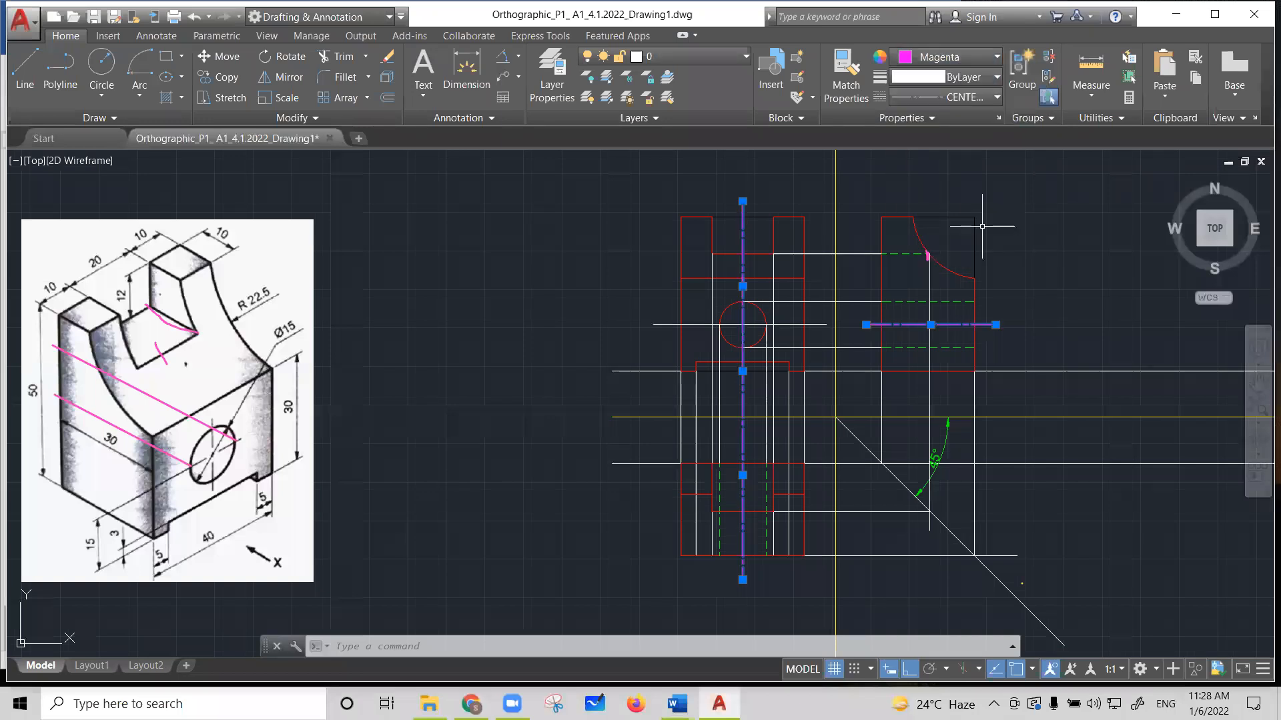
{"action": "key", "text": "Escape"}
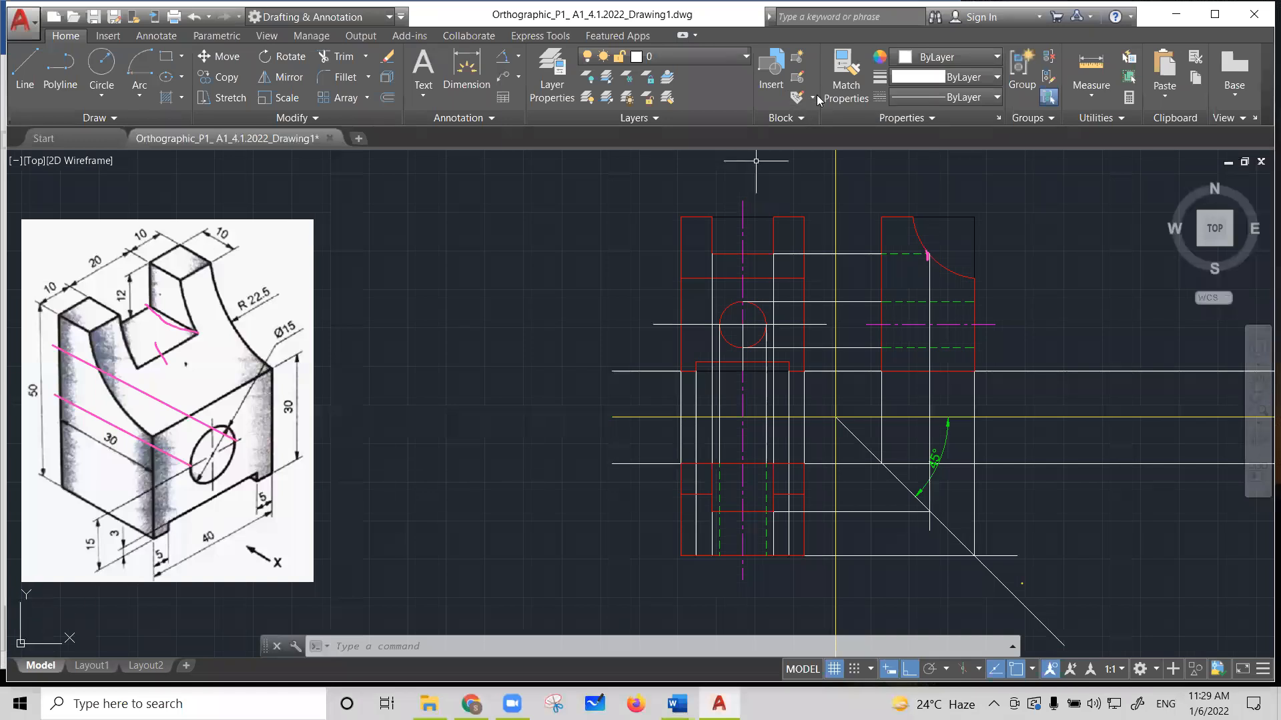
- Circle the two bottom feet in pink on the isometric reference picture and add pink strokes above the hole and at the lower-left edge
{"action": "mouse_move", "coordinate": [160, 502]}
{"action": "left_mouse_down"}
{"action": "mouse_move", "coordinate": [137, 503]}
{"action": "mouse_move", "coordinate": [134, 550]}
{"action": "mouse_move", "coordinate": [200, 517]}
{"action": "mouse_move", "coordinate": [209, 487]}
{"action": "mouse_move", "coordinate": [267, 486]}
{"action": "mouse_move", "coordinate": [255, 464]}
{"action": "left_mouse_up"}
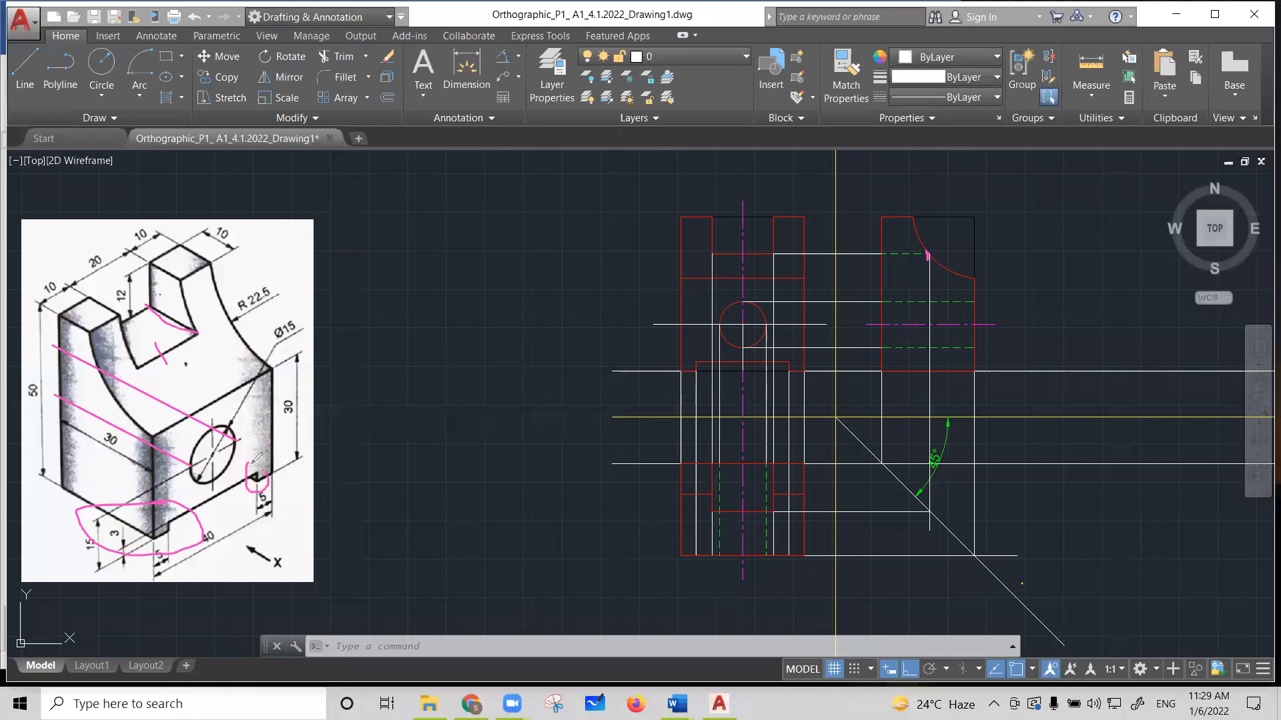
{"action": "left_click_drag", "start_coordinate": [212, 305], "coordinate": [211, 387]}
{"action": "left_click_drag", "start_coordinate": [2, 532], "coordinate": [104, 489]}
{"action": "left_click", "coordinate": [8, 94]}
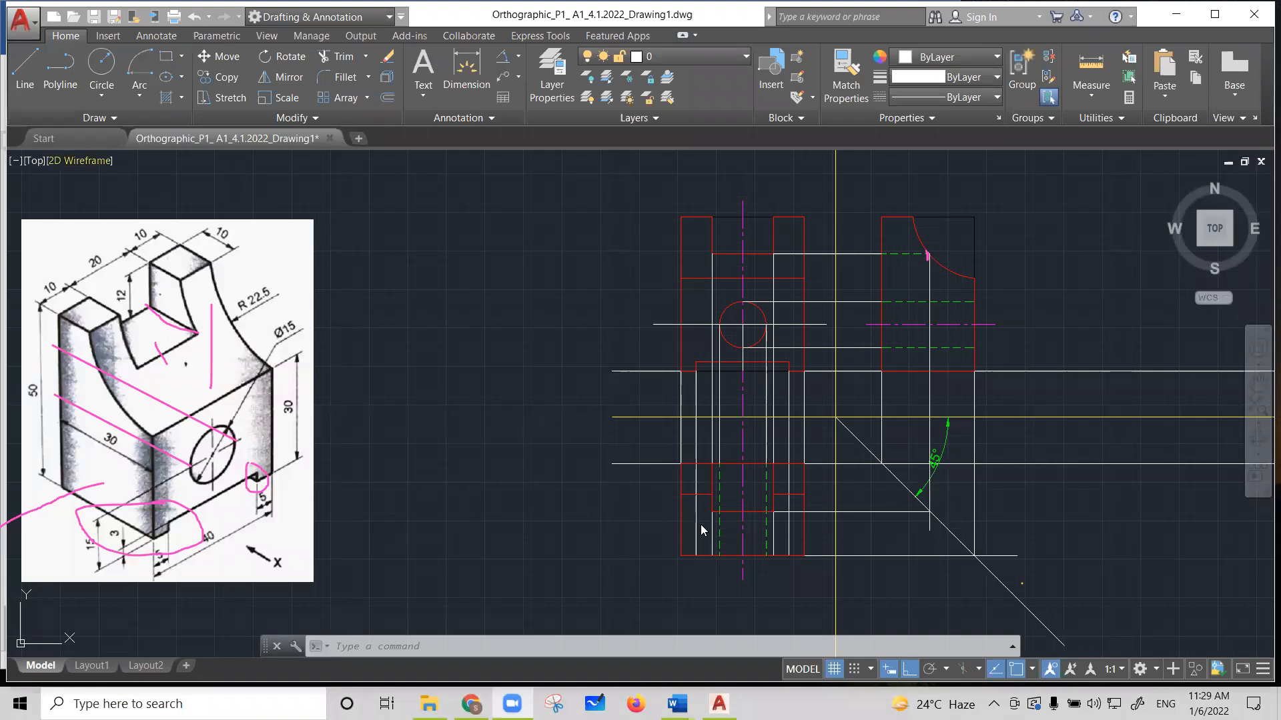
{"action": "left_click", "coordinate": [696, 475]}
{"action": "left_click", "coordinate": [696, 479]}
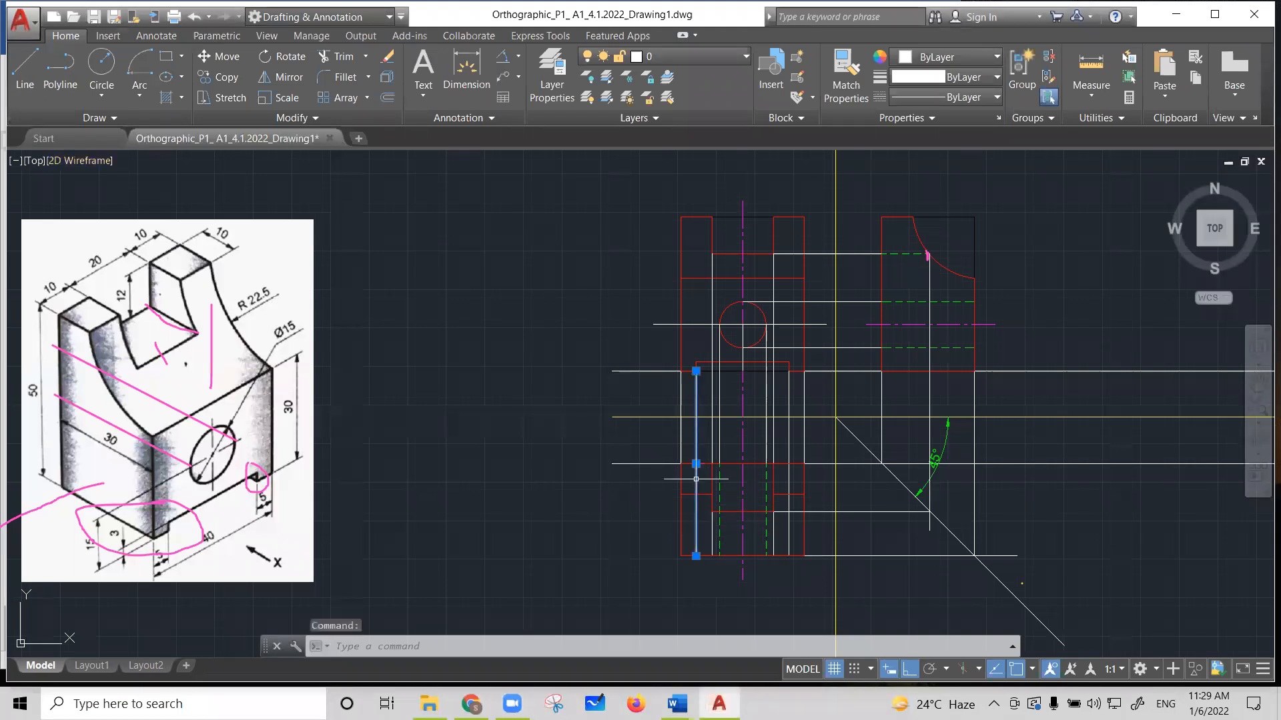
{"action": "left_click", "coordinate": [789, 480]}
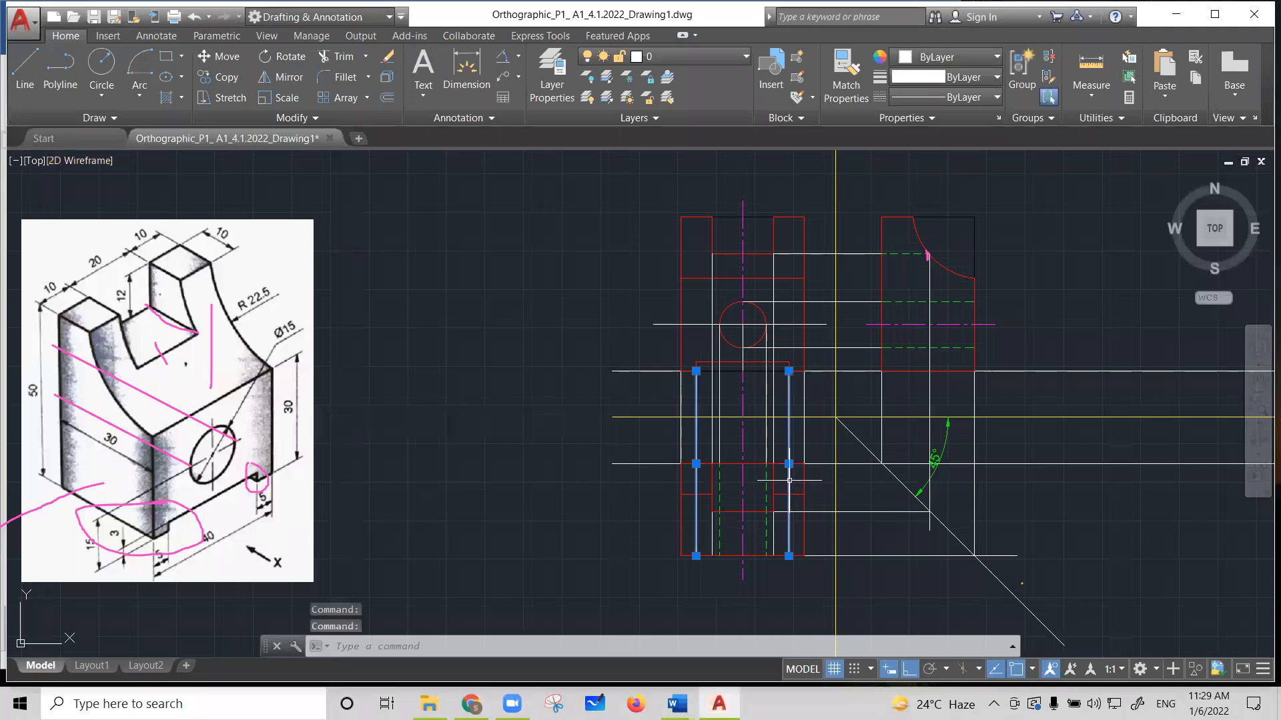
{"action": "mouse_move", "coordinate": [697, 558]}
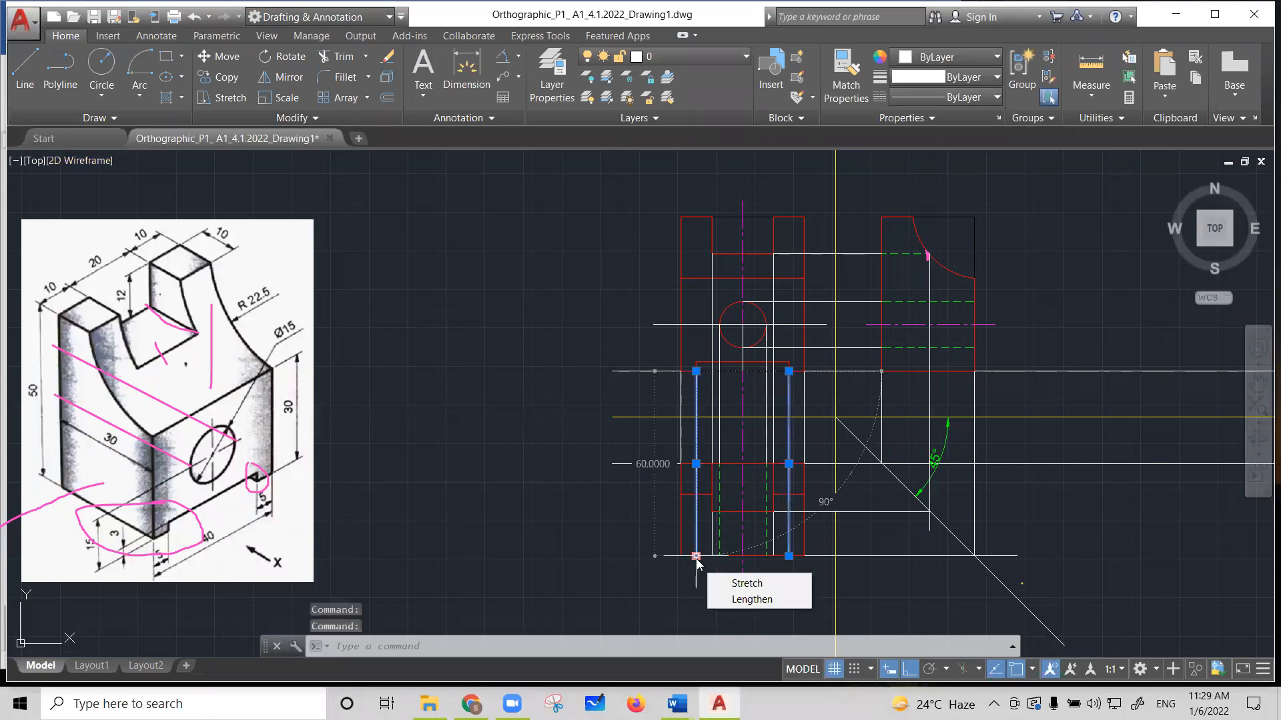
{"action": "key", "text": "Escape"}
{"action": "left_click", "coordinate": [696, 556]}
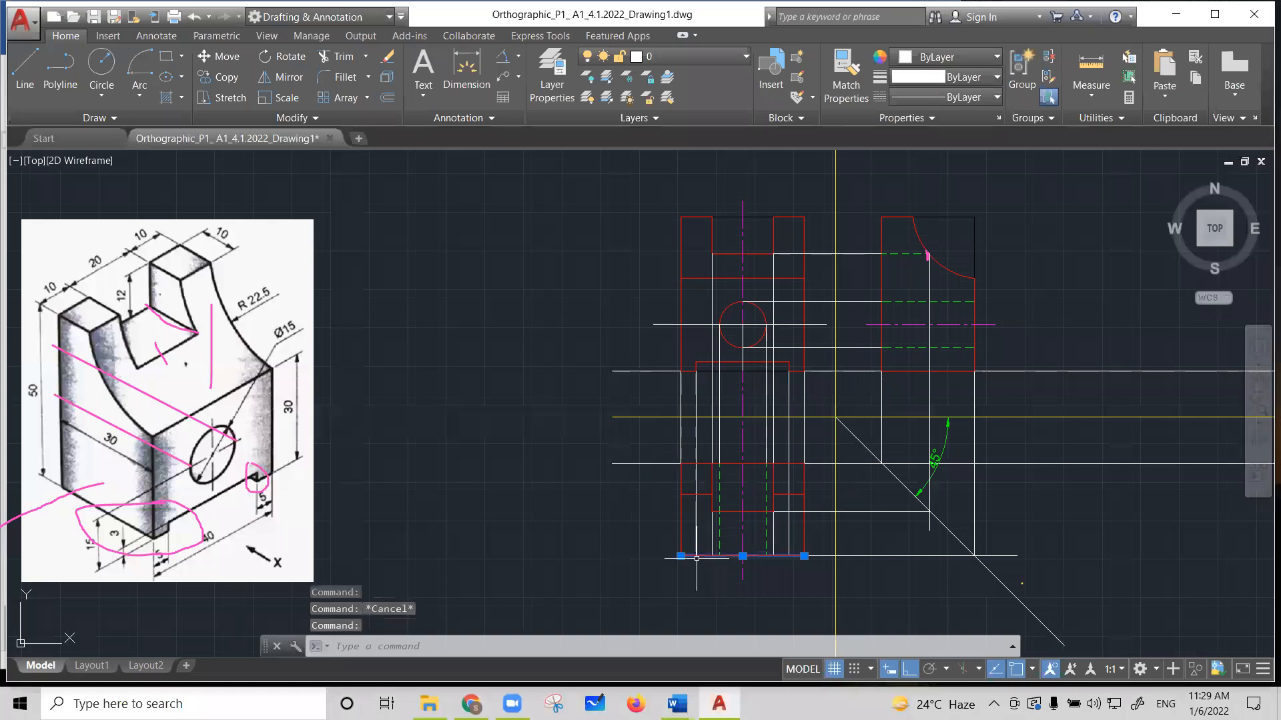
{"action": "key", "text": "Escape"}
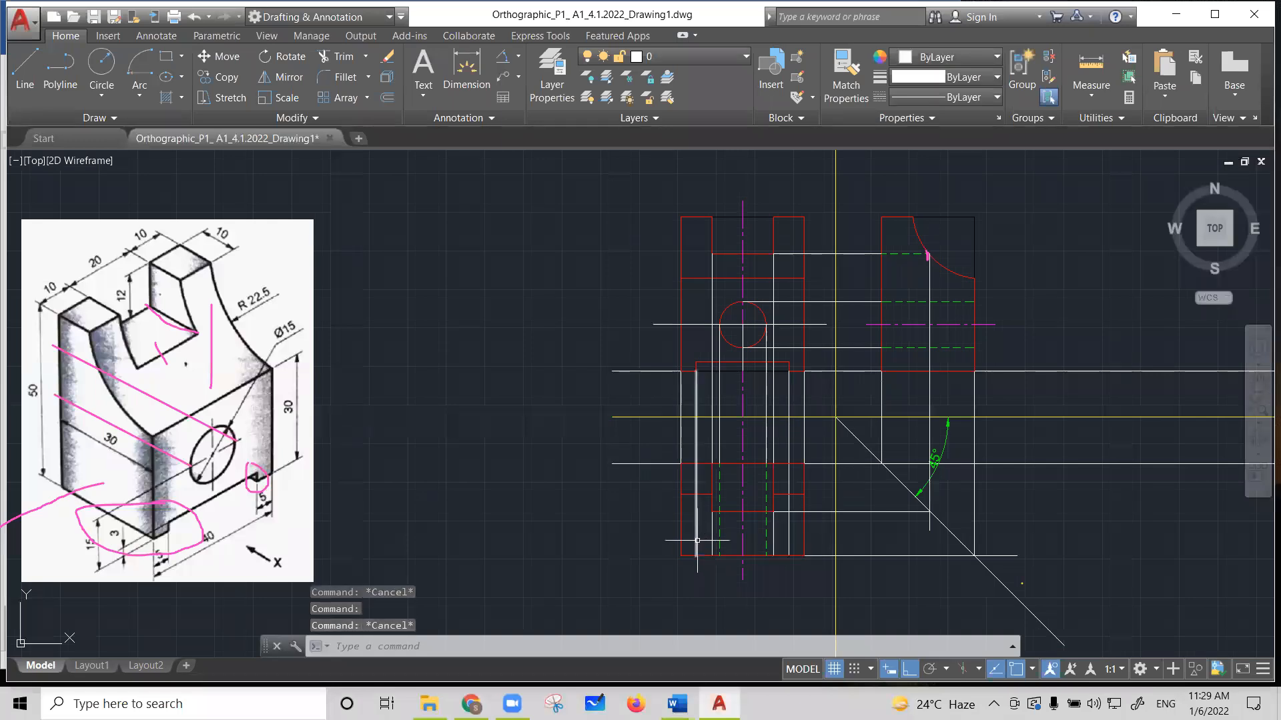
- Shorten the left recess projection line below the front view so it ends at the top view's back edge
{"action": "left_click", "coordinate": [697, 540]}
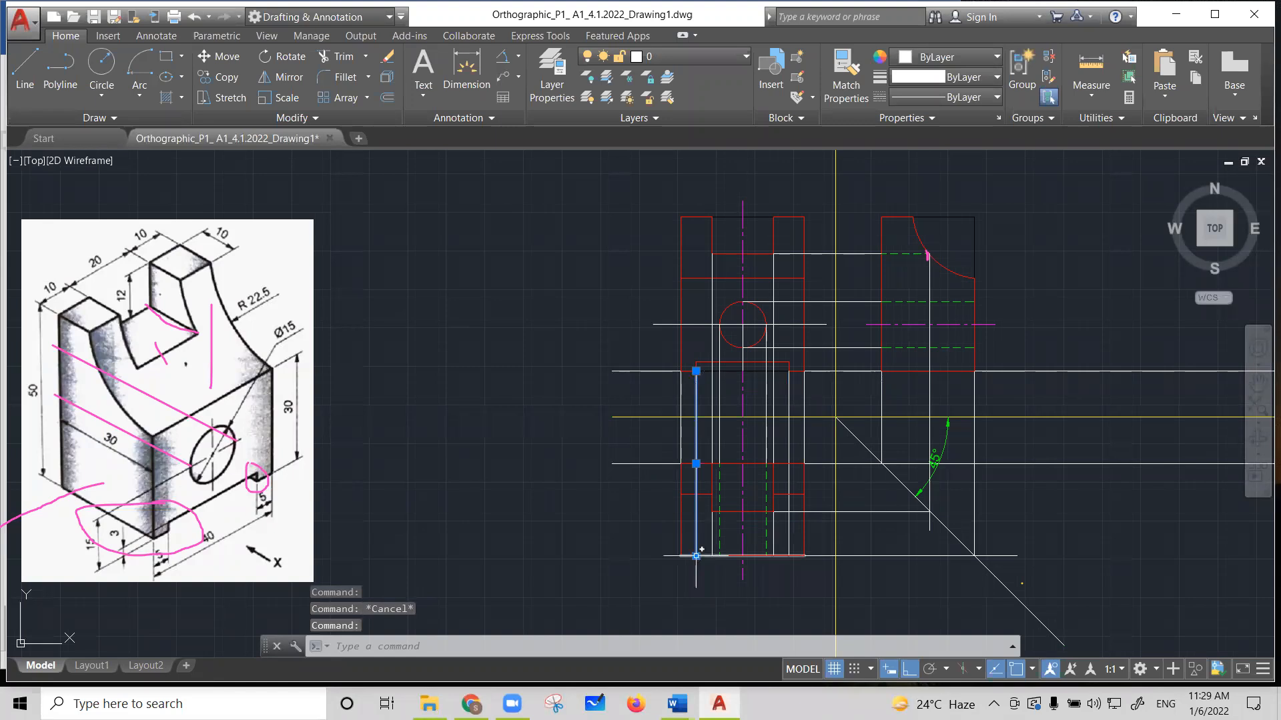
{"action": "left_click", "coordinate": [696, 556]}
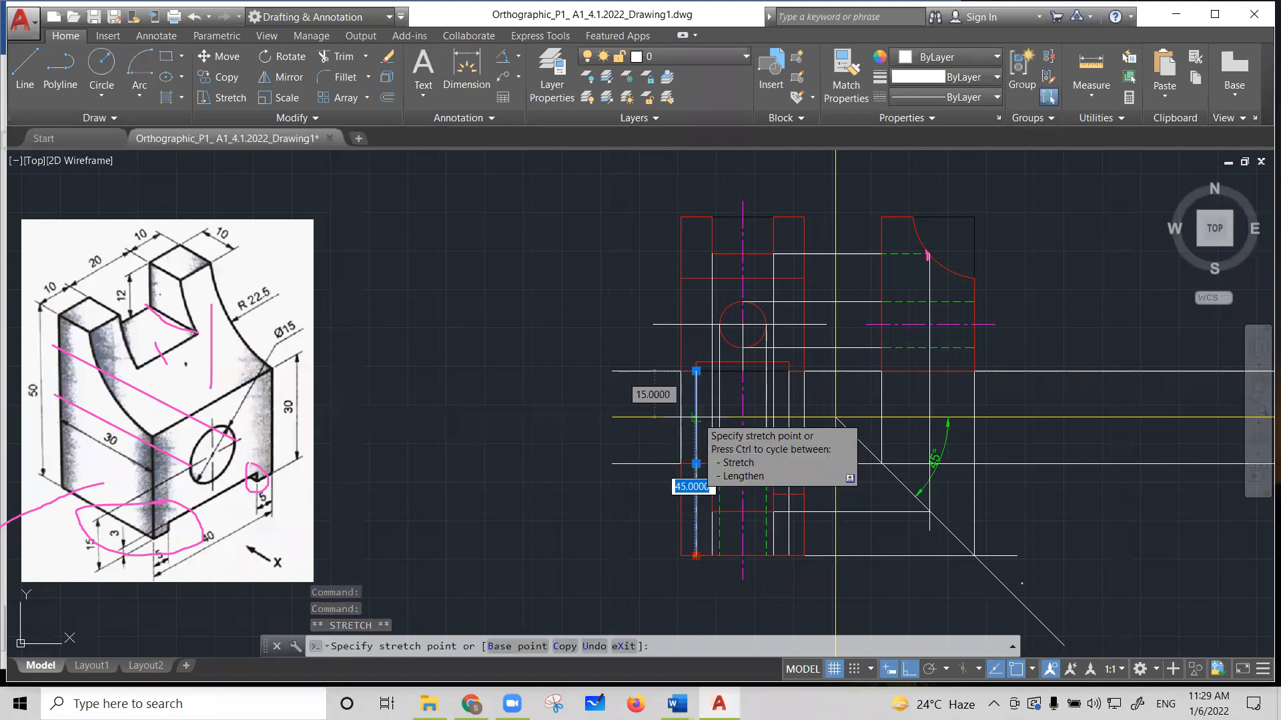
{"action": "key", "text": "Escape"}
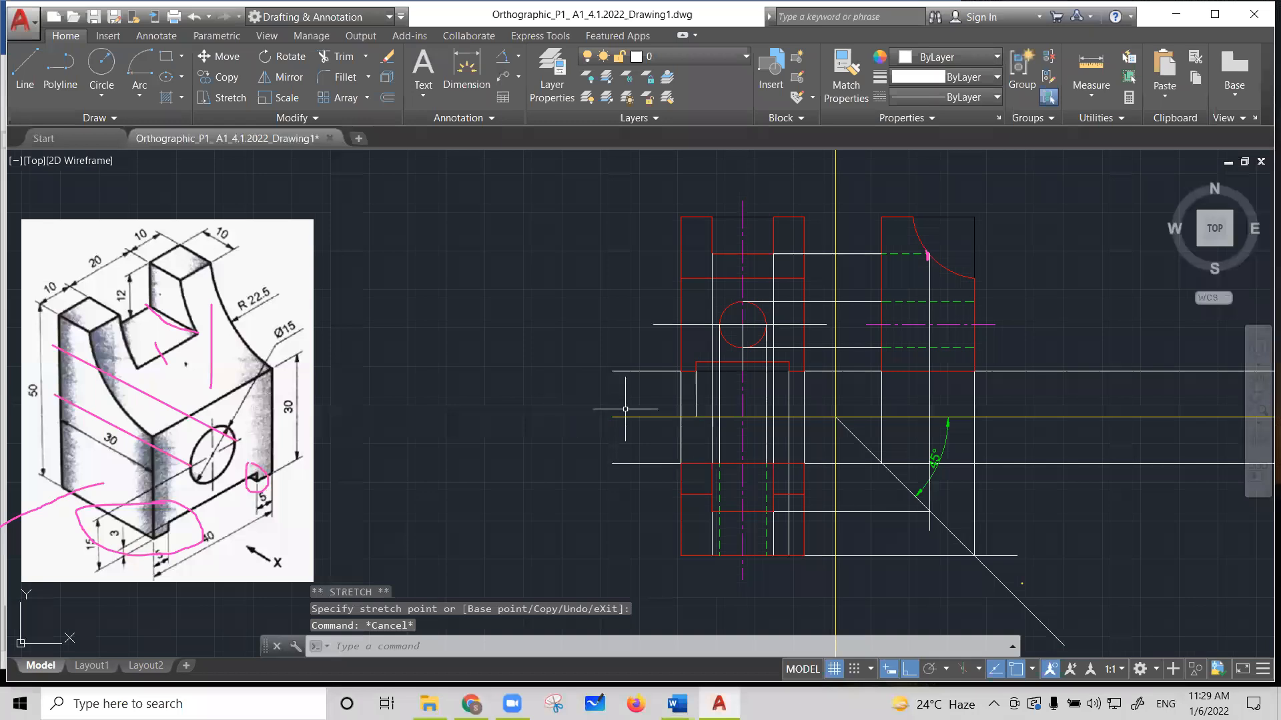
{"action": "left_click", "coordinate": [16, 69]}
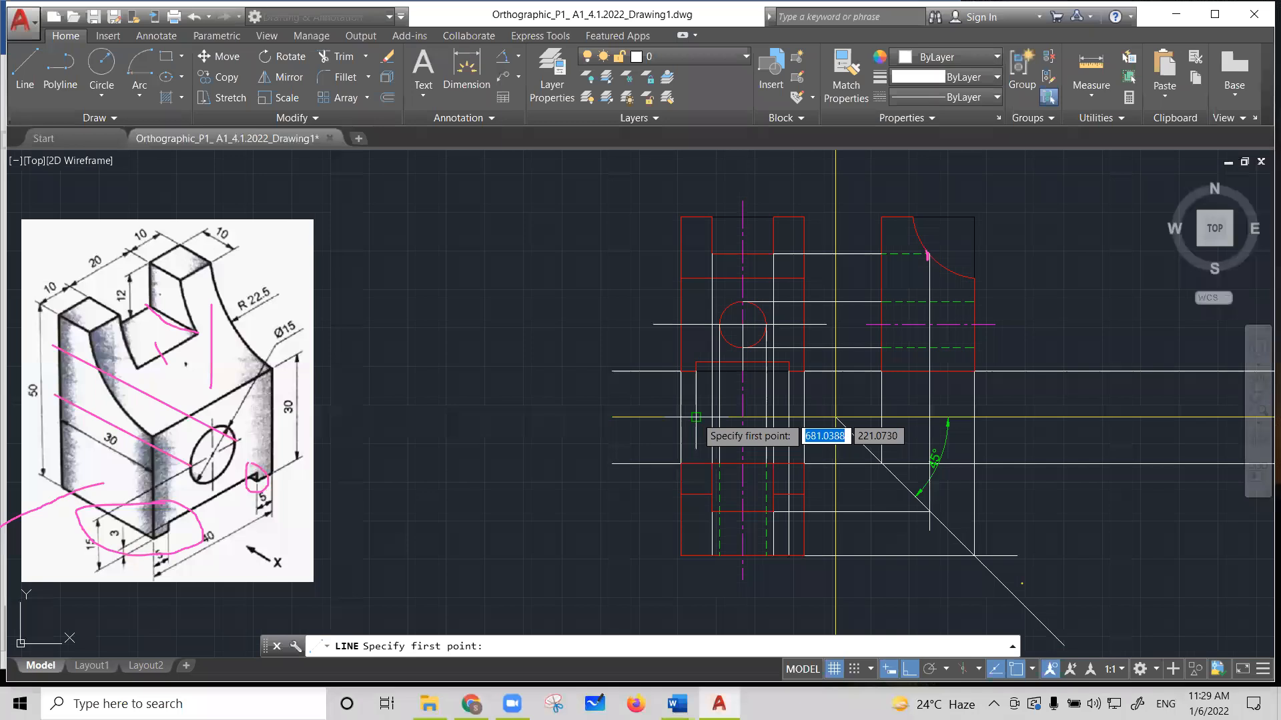
{"action": "key", "text": "Escape"}
{"action": "left_click", "coordinate": [696, 401]}
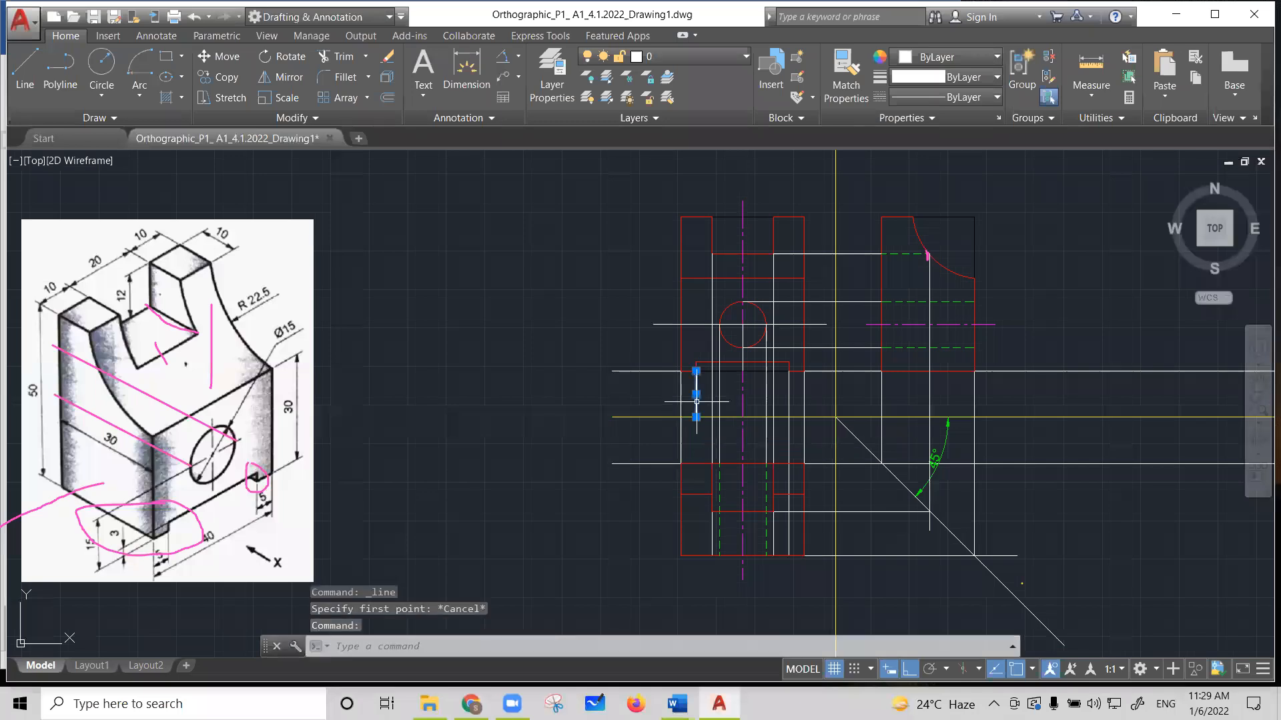
{"action": "left_click", "coordinate": [696, 418]}
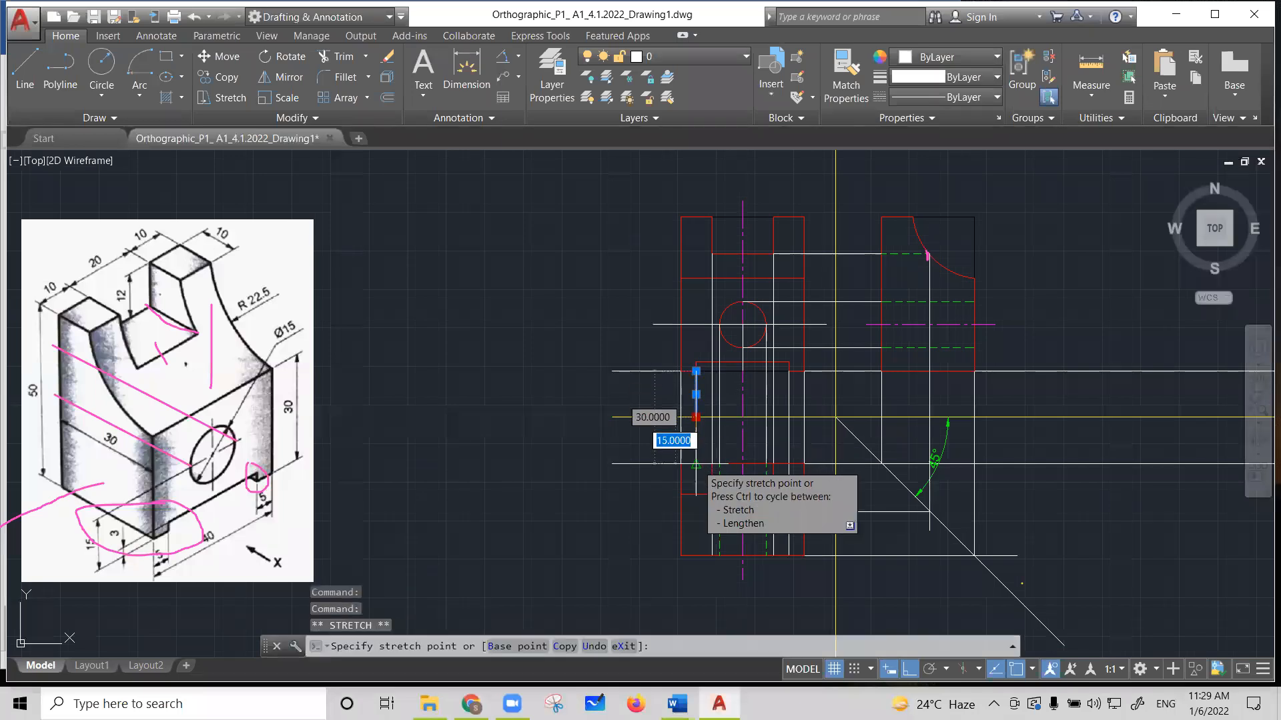
{"action": "left_click", "coordinate": [695, 463]}
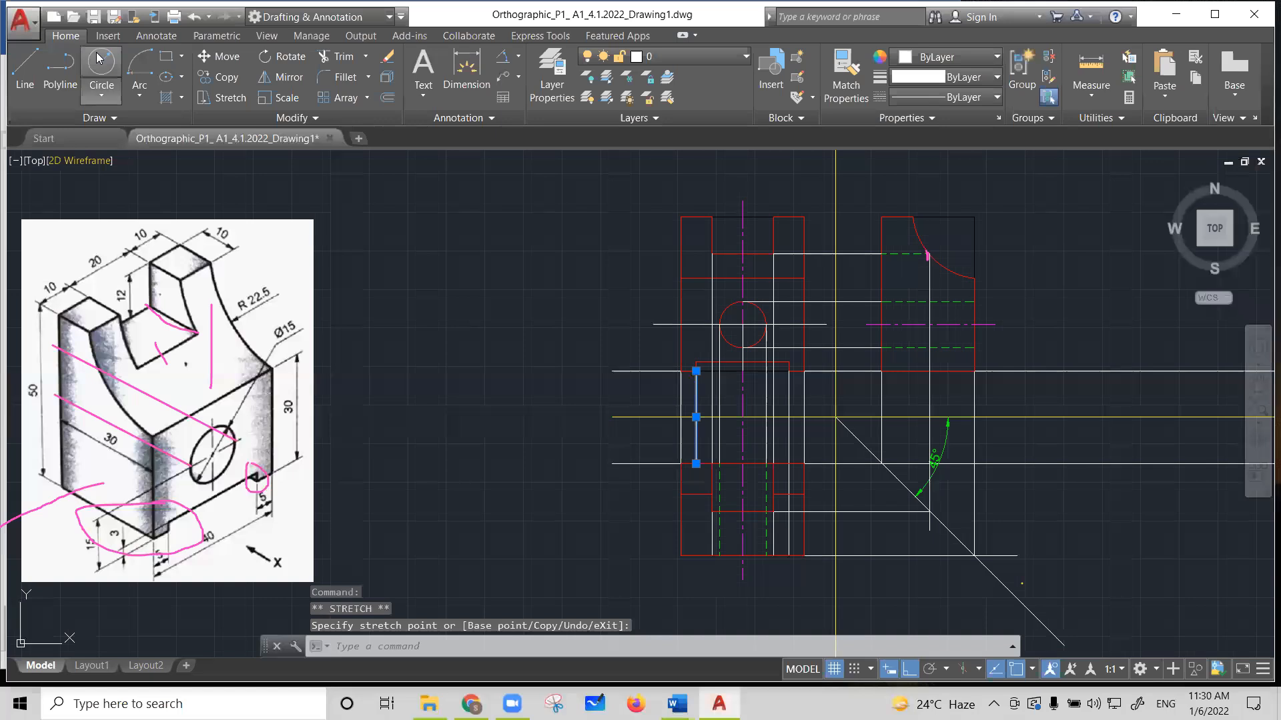
- Draw a vertical line for the recess's left side from the top view's back edge to its front edge
{"action": "left_click", "coordinate": [26, 67]}
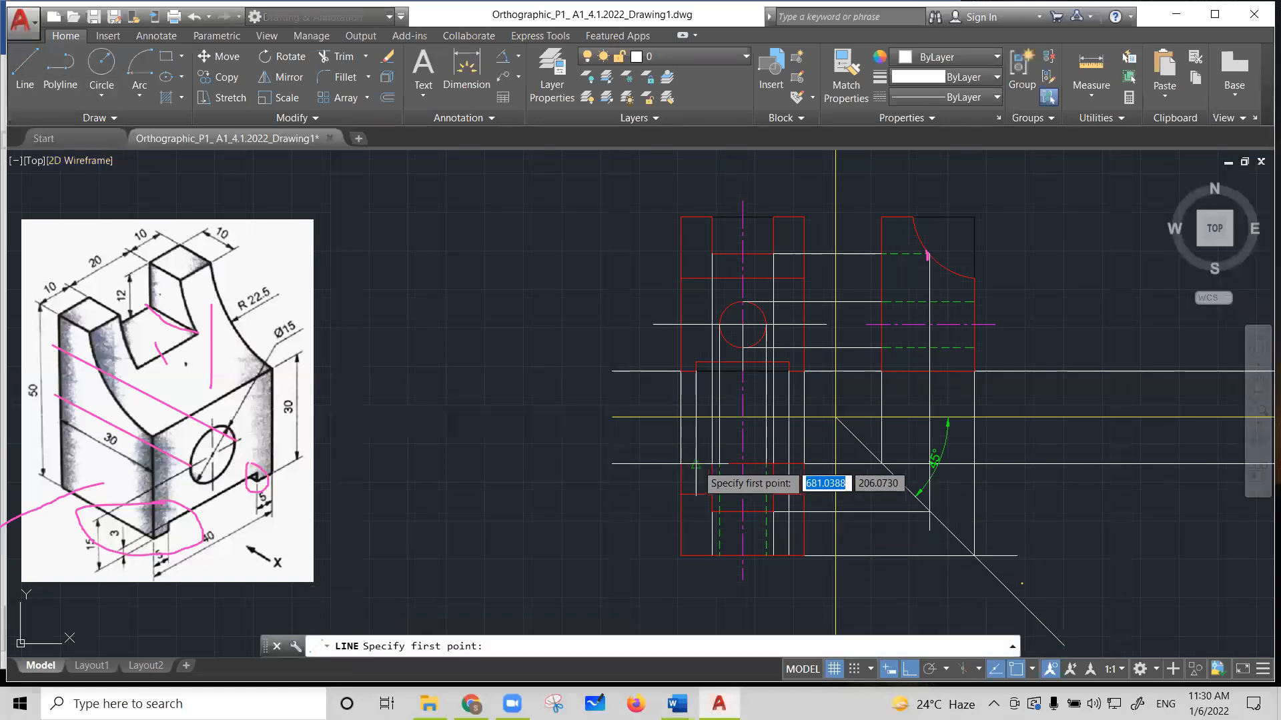
{"action": "left_click", "coordinate": [696, 464]}
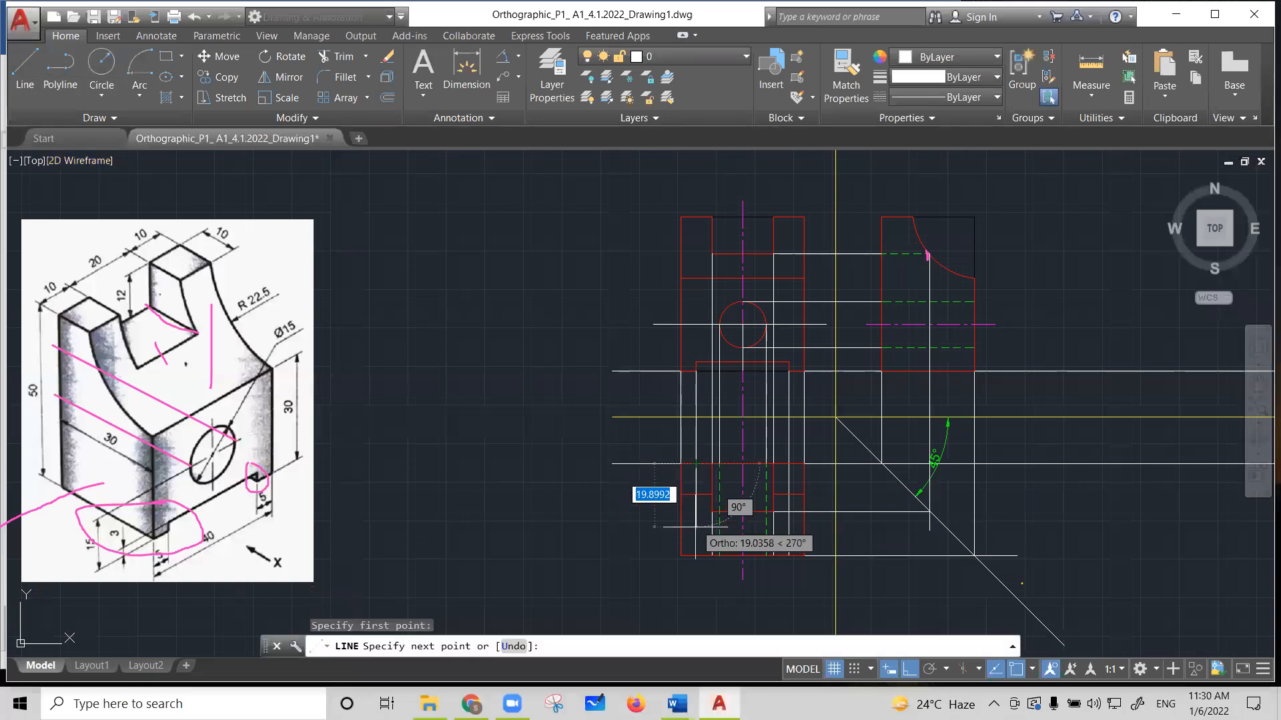
{"action": "left_click", "coordinate": [696, 555]}
{"action": "key", "text": "Escape"}
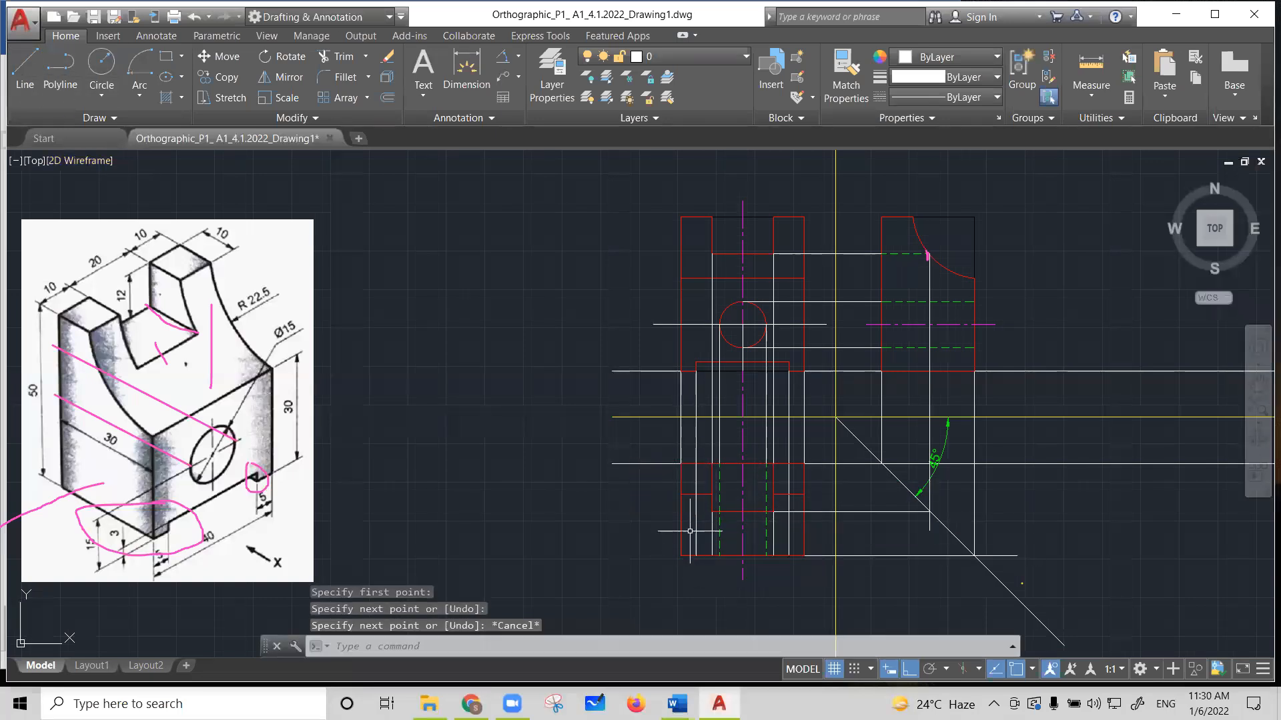
{"action": "left_click", "coordinate": [788, 465]}
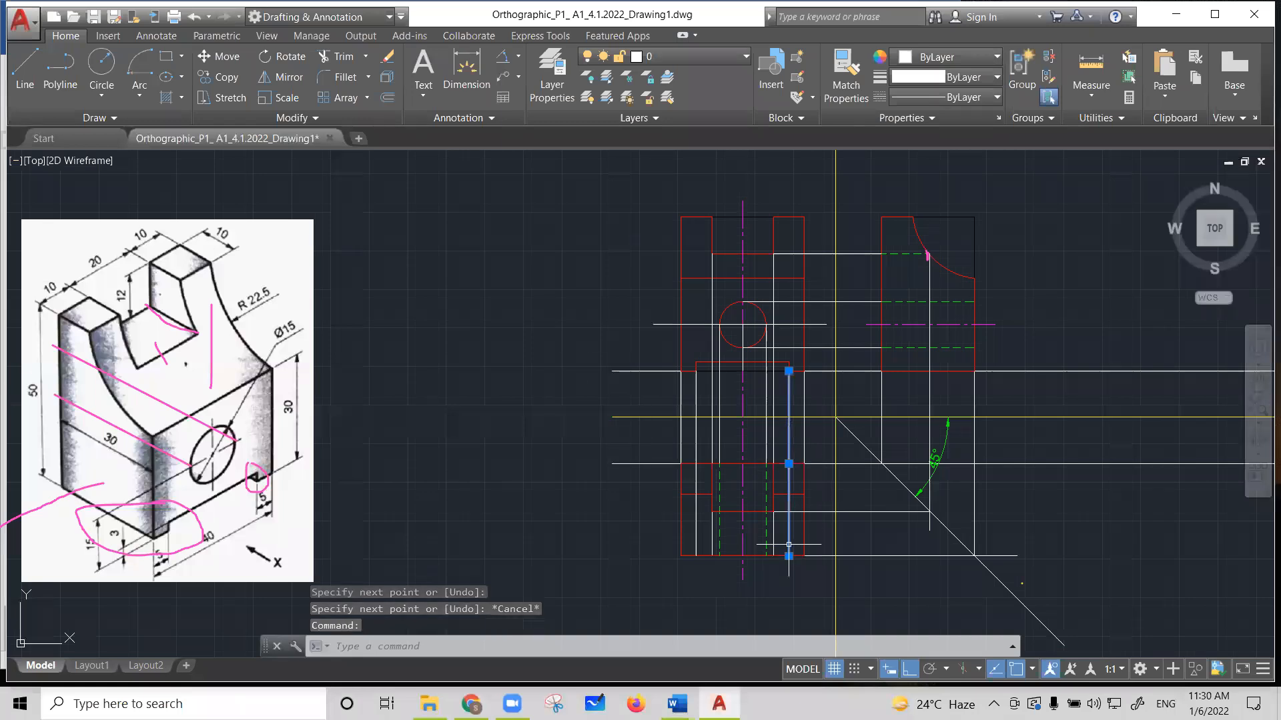
{"action": "mouse_move", "coordinate": [789, 555]}
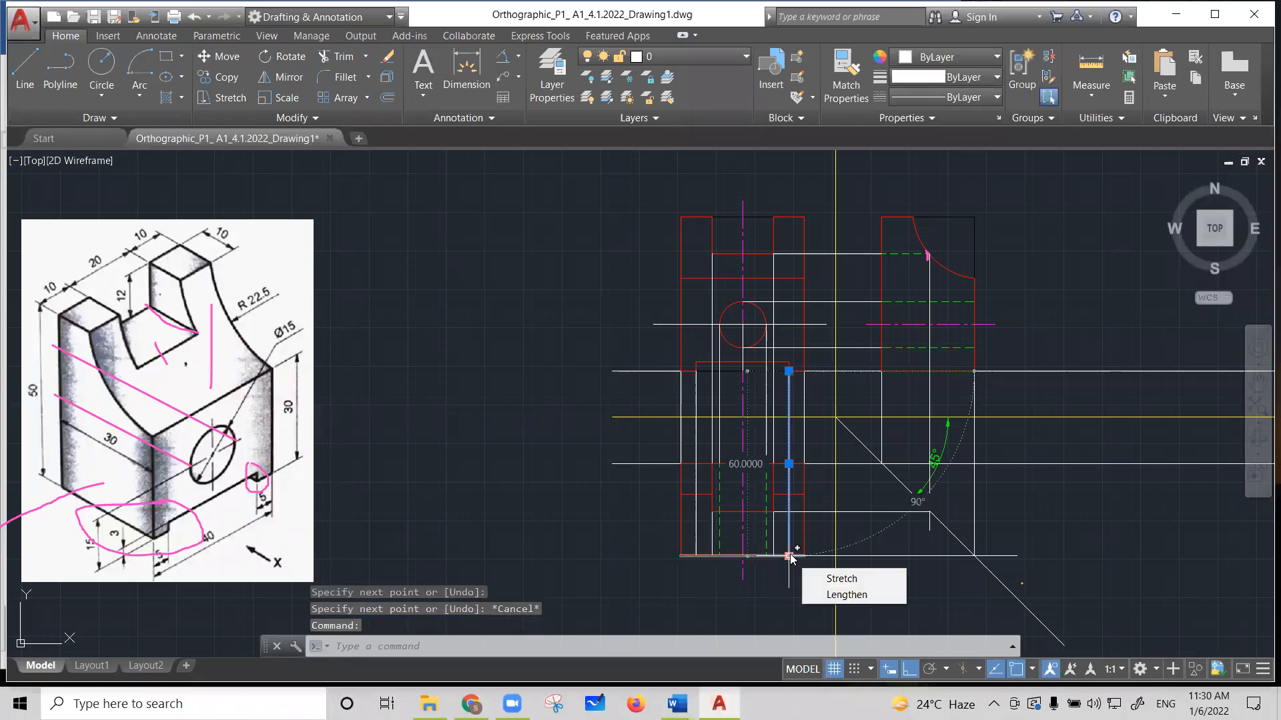
{"action": "left_click", "coordinate": [789, 555]}
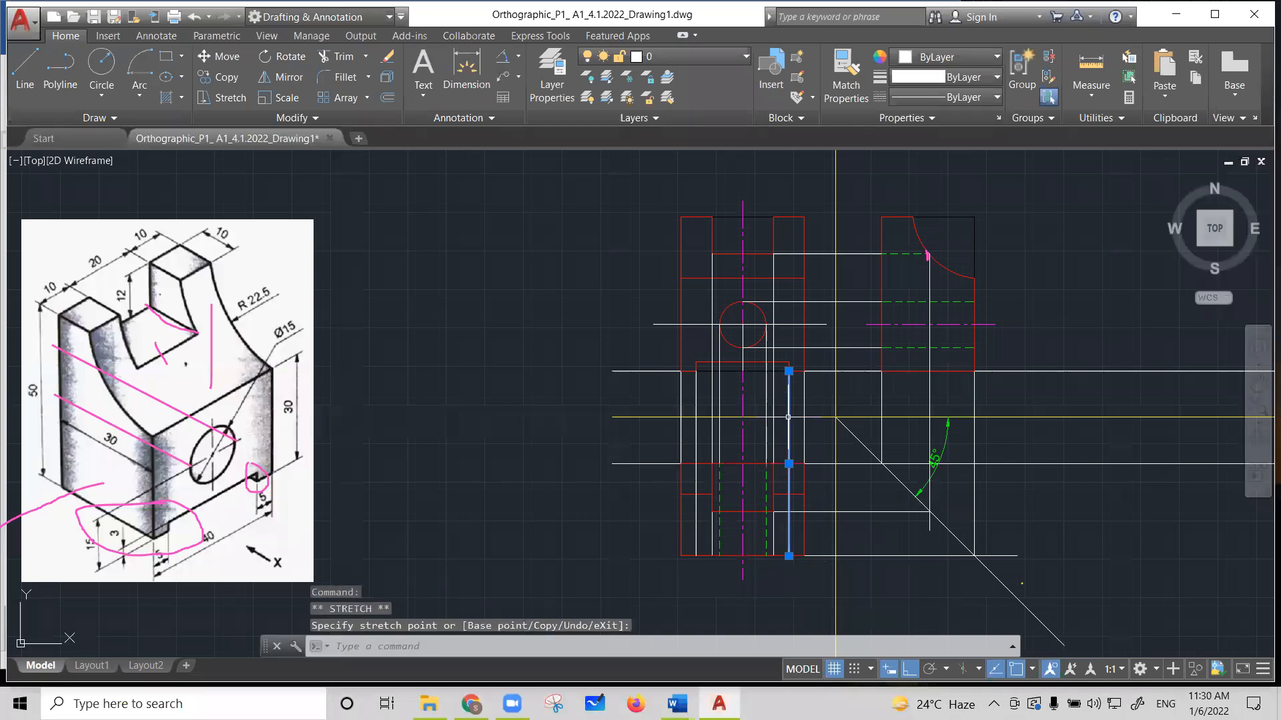
{"action": "key", "text": "Escape"}
{"action": "key", "text": "Escape"}
- Shorten the right recess projection line below the front view so it ends at the top view's back edge
{"action": "left_click", "coordinate": [789, 449]}
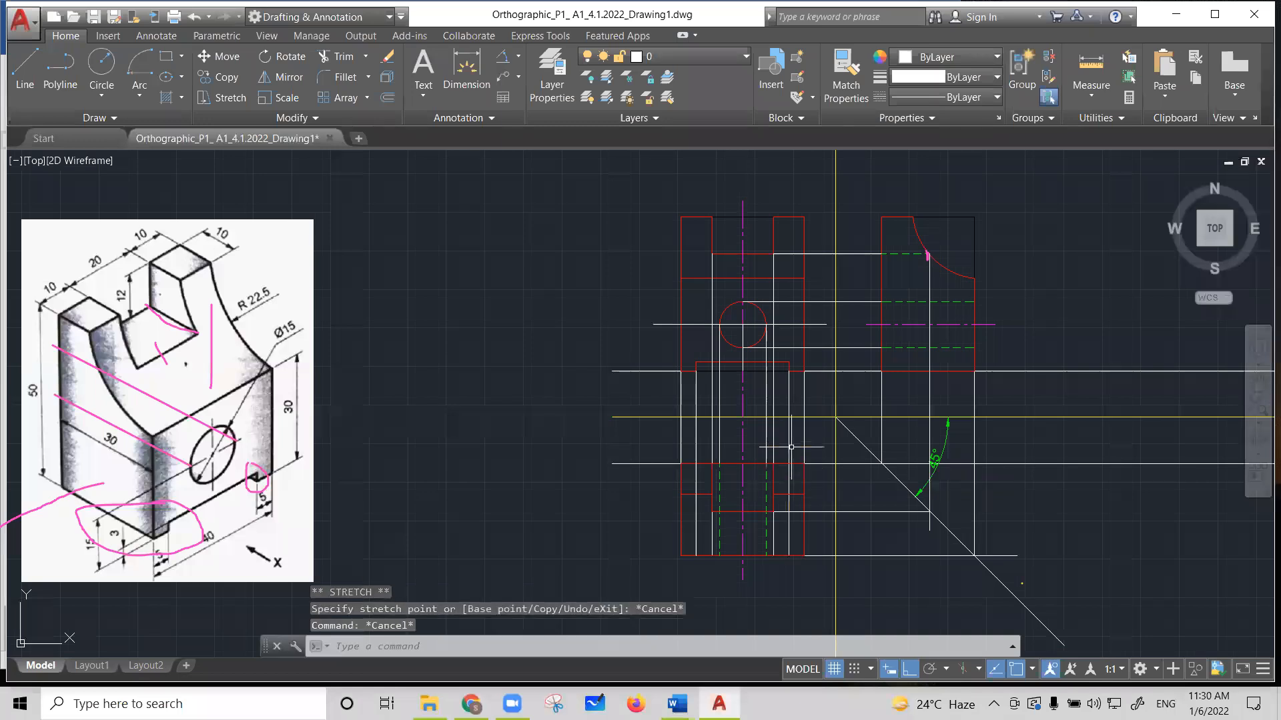
{"action": "mouse_move", "coordinate": [789, 557]}
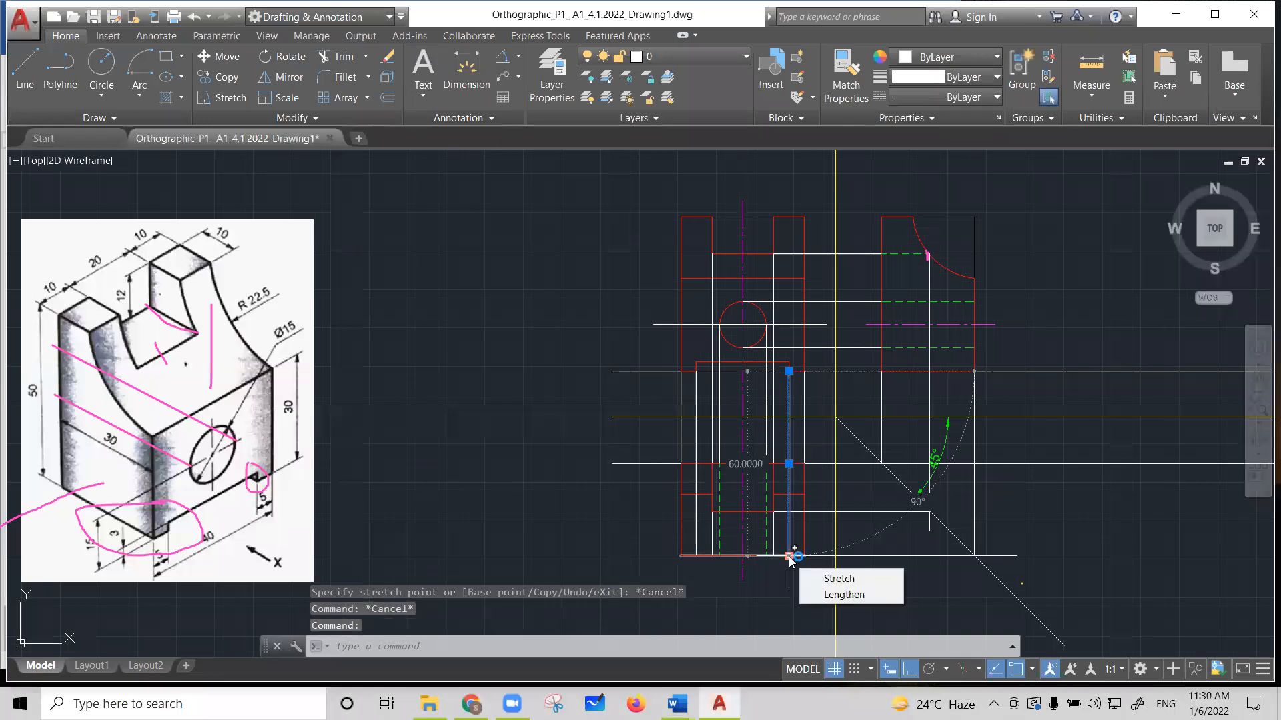
{"action": "left_click", "coordinate": [789, 556]}
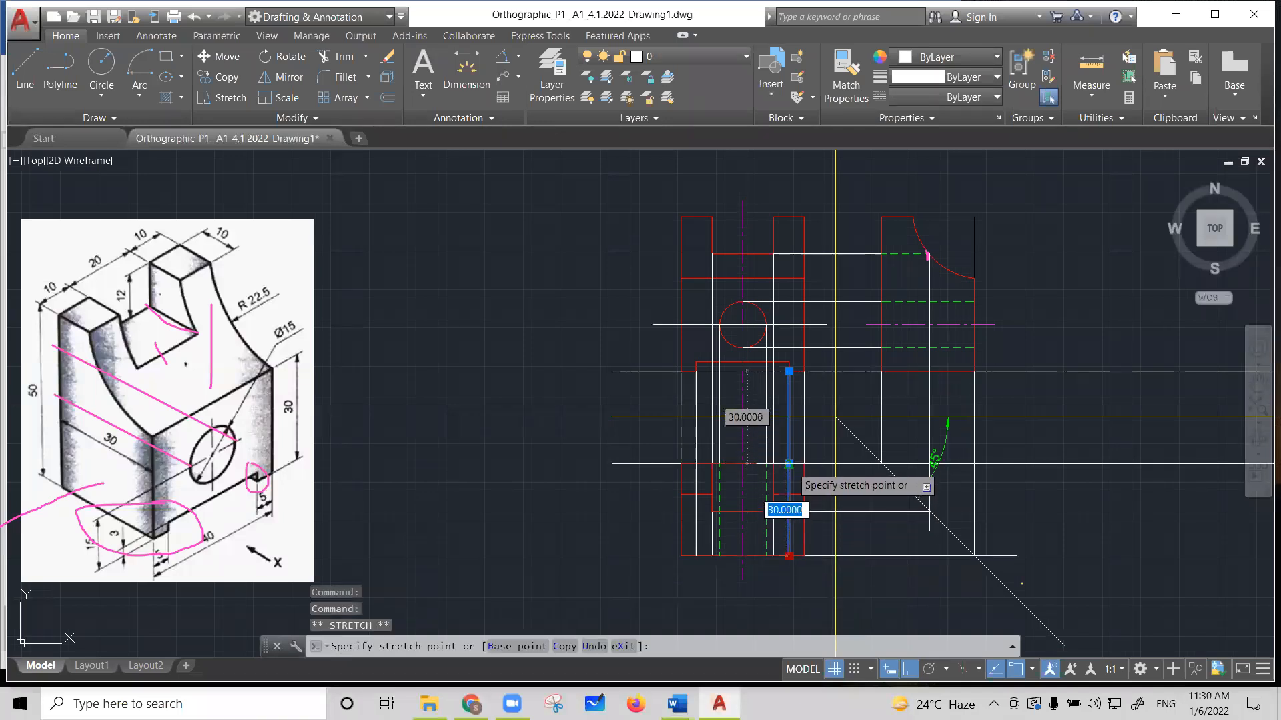
{"action": "left_click", "coordinate": [789, 464]}
{"action": "mouse_move", "coordinate": [789, 464]}
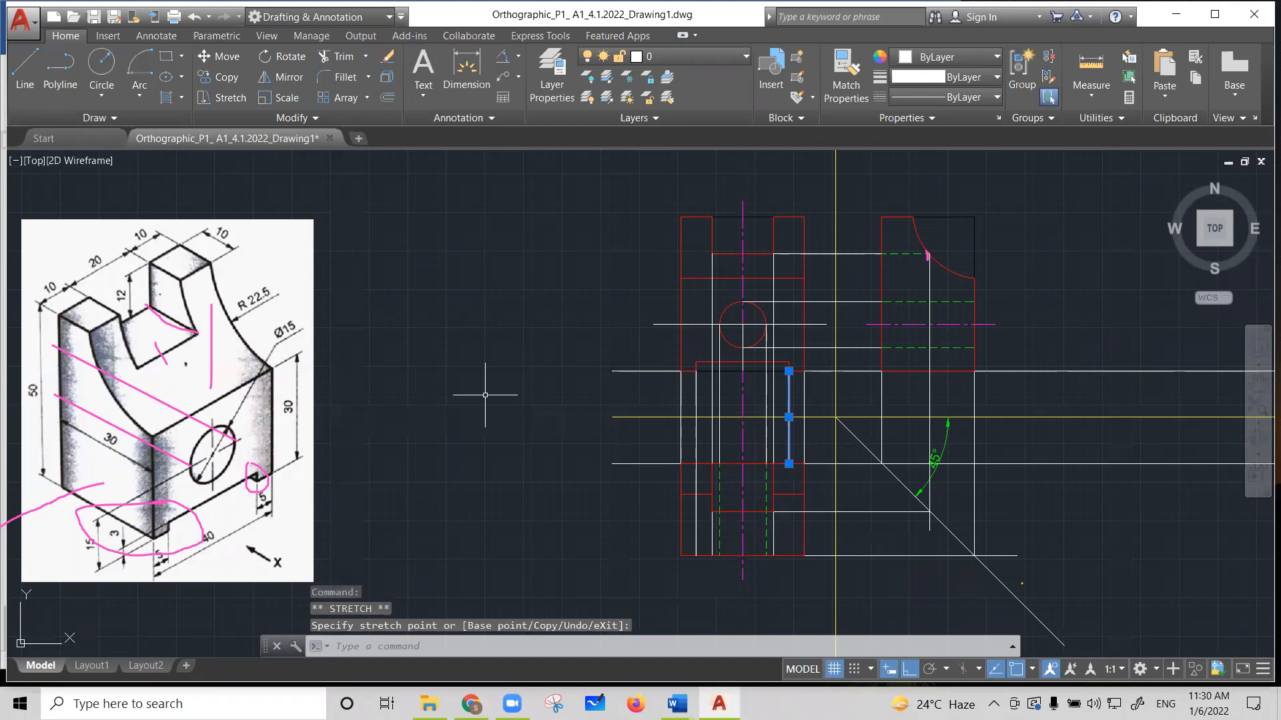
- Draw a vertical line for the recess's right side from the top view's back edge to its front edge
{"action": "left_click", "coordinate": [24, 67]}
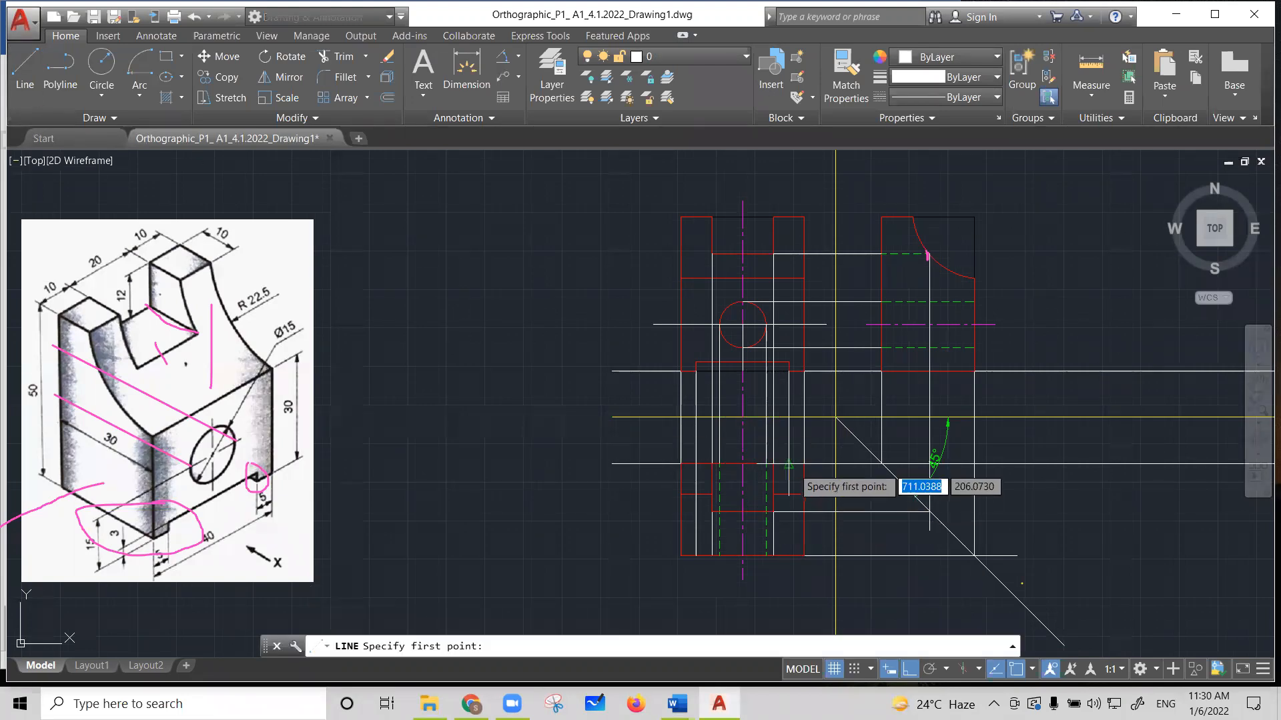
{"action": "left_click", "coordinate": [789, 465]}
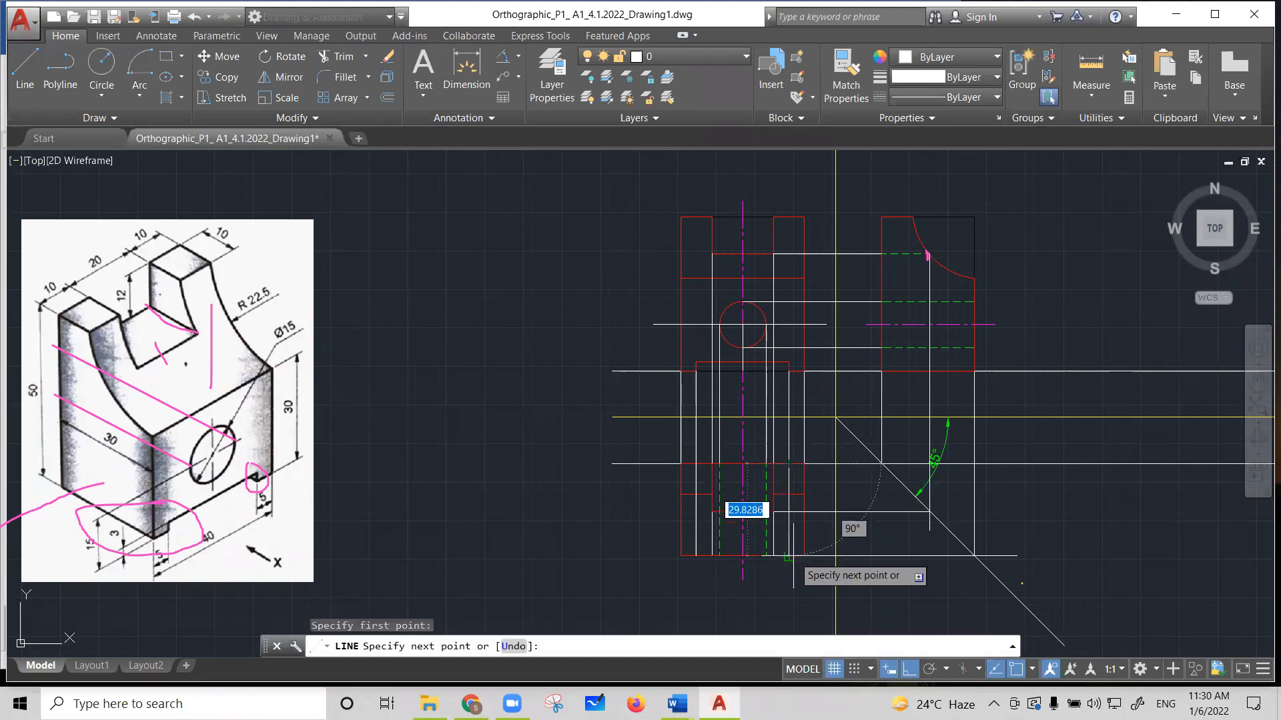
{"action": "key", "text": "Escape"}
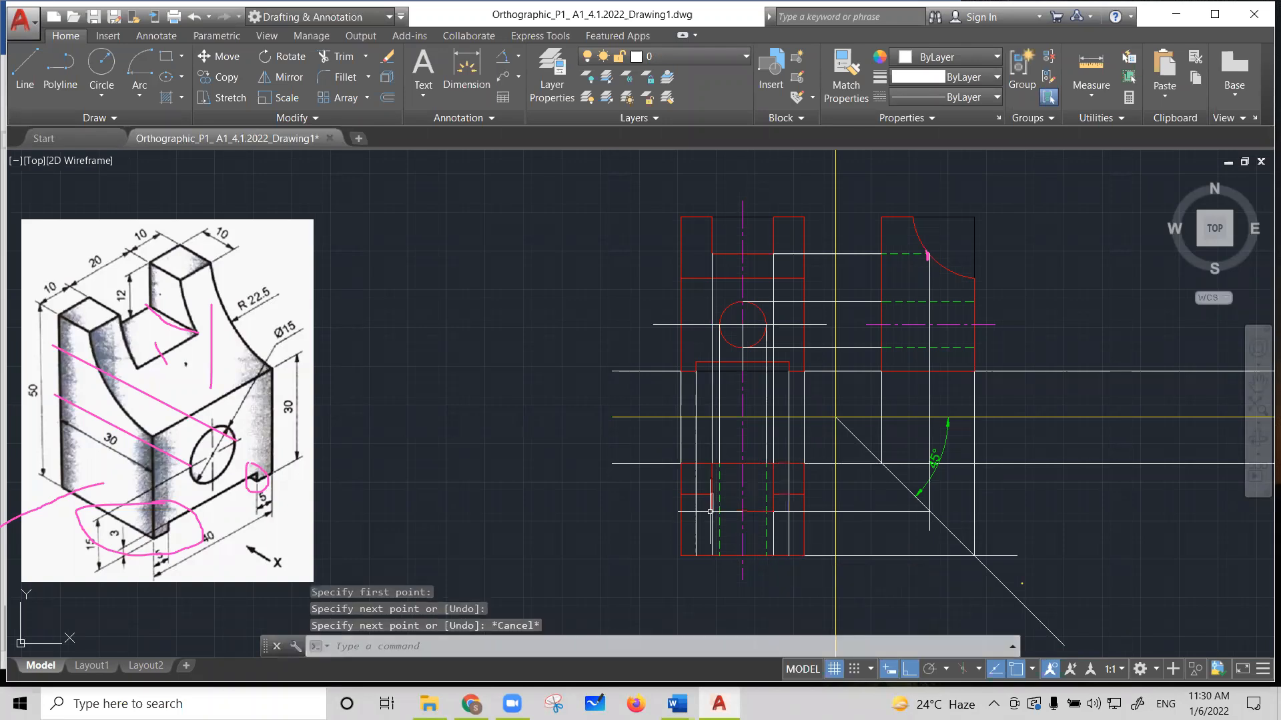
- Give the top view's two vertical recess lines a green colour and the DASHED linetype
{"action": "left_click", "coordinate": [697, 514]}
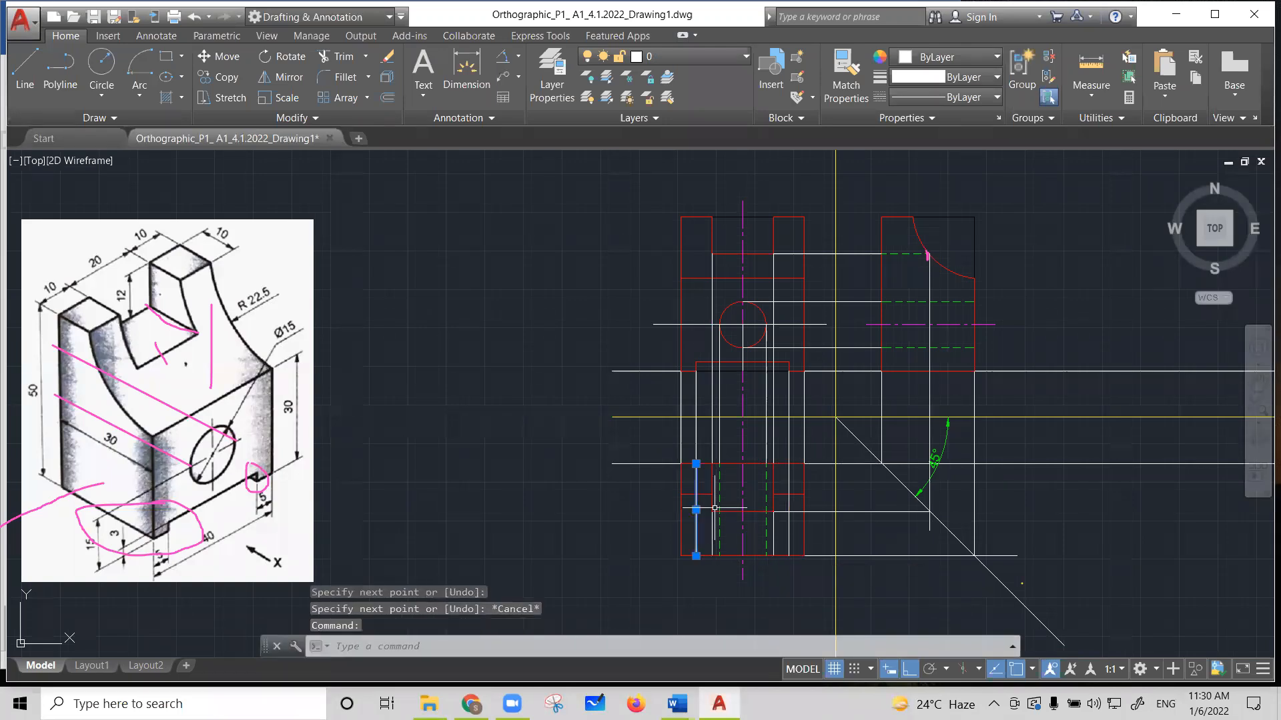
{"action": "left_click", "coordinate": [788, 510]}
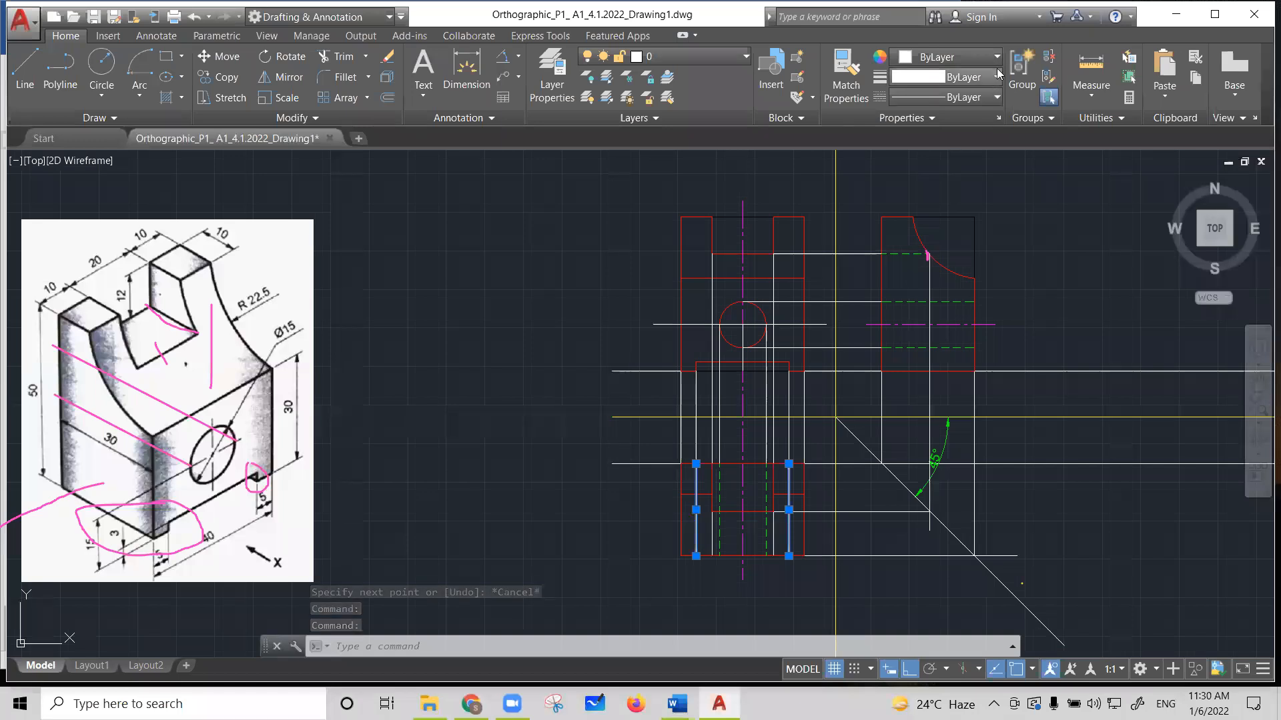
{"action": "left_click", "coordinate": [960, 57]}
{"action": "left_click", "coordinate": [933, 227]}
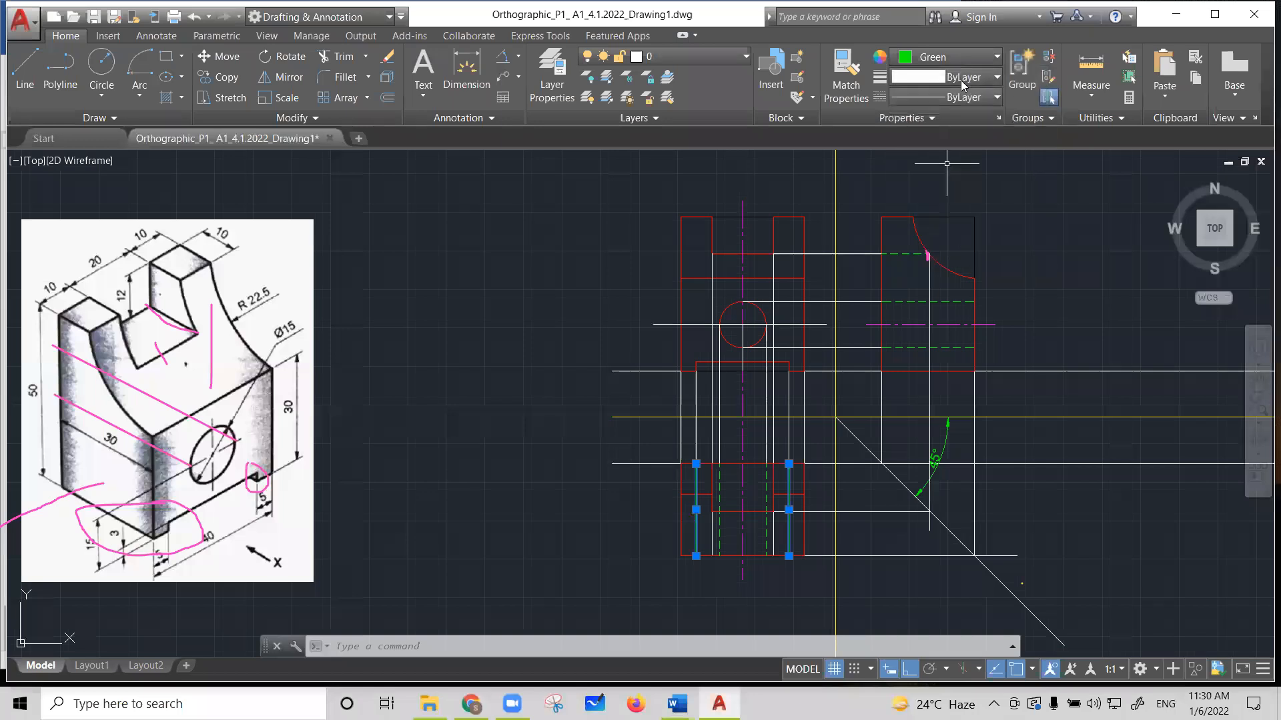
{"action": "left_click", "coordinate": [998, 97]}
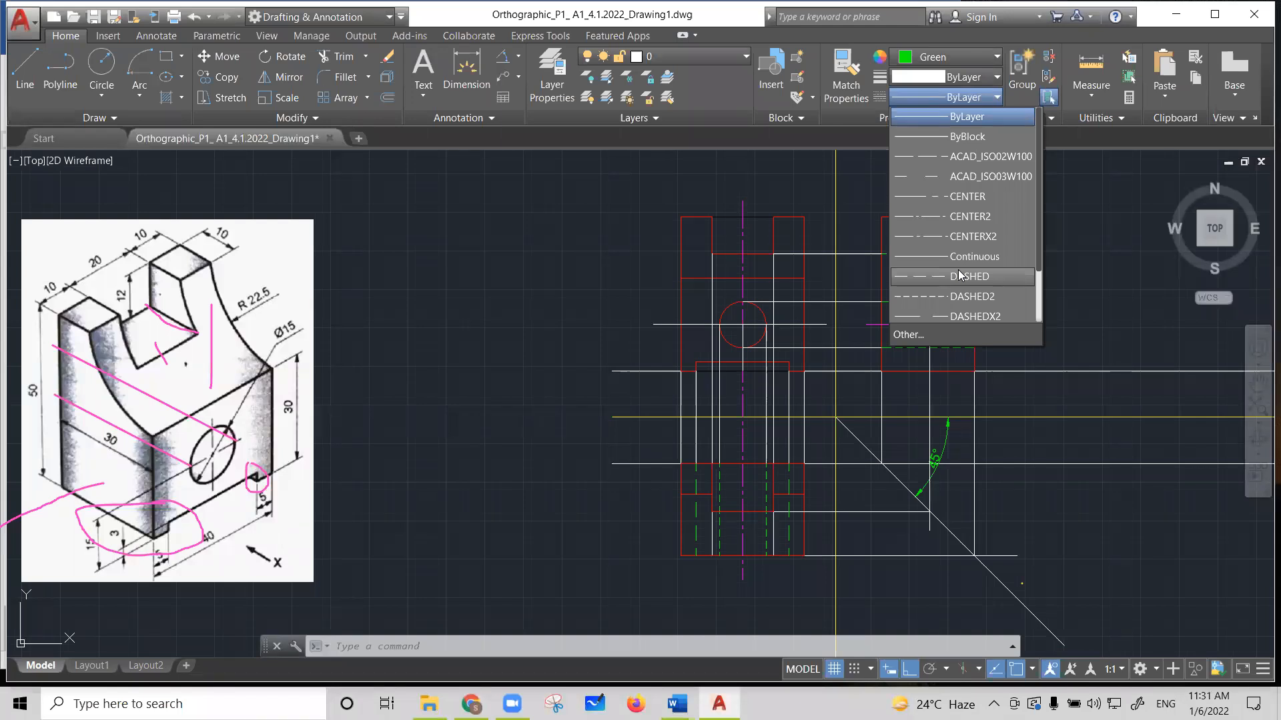
{"action": "key", "text": "Escape"}
{"action": "key", "text": "Escape"}
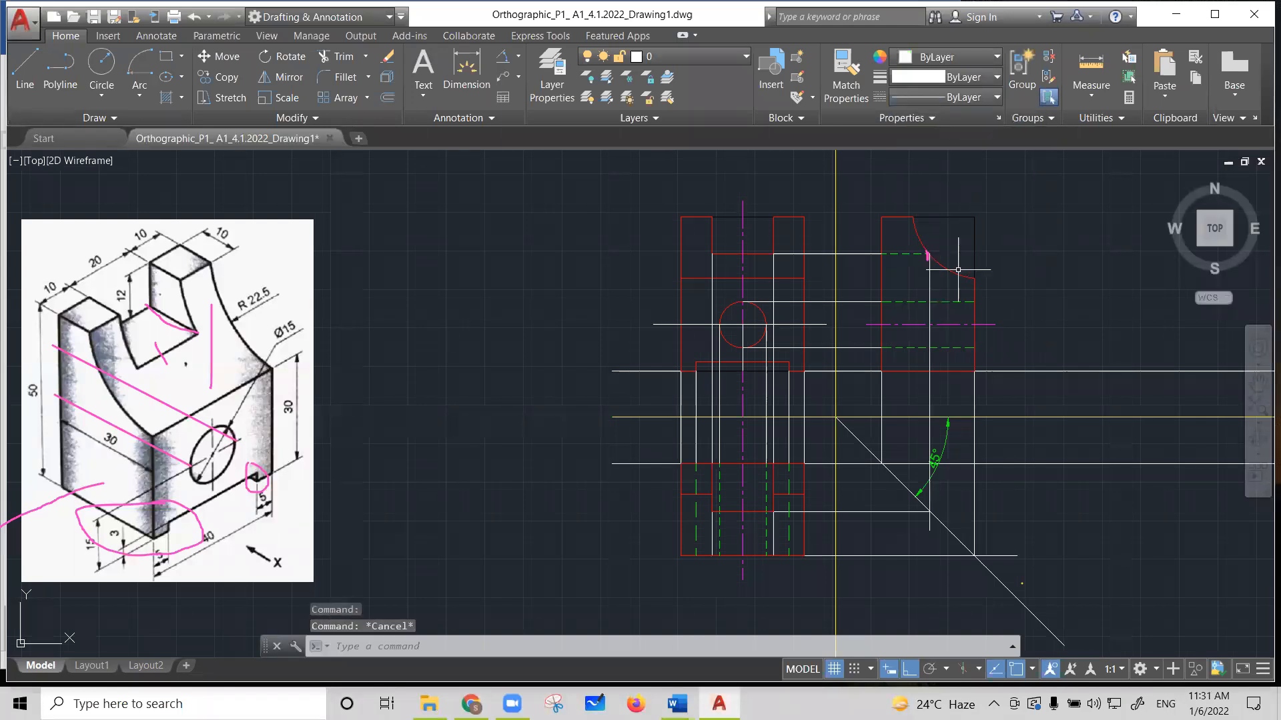
- Draw a horizontal line across the full width of the side view, level with the top of the front view's bottom recess
{"action": "left_click", "coordinate": [25, 66]}
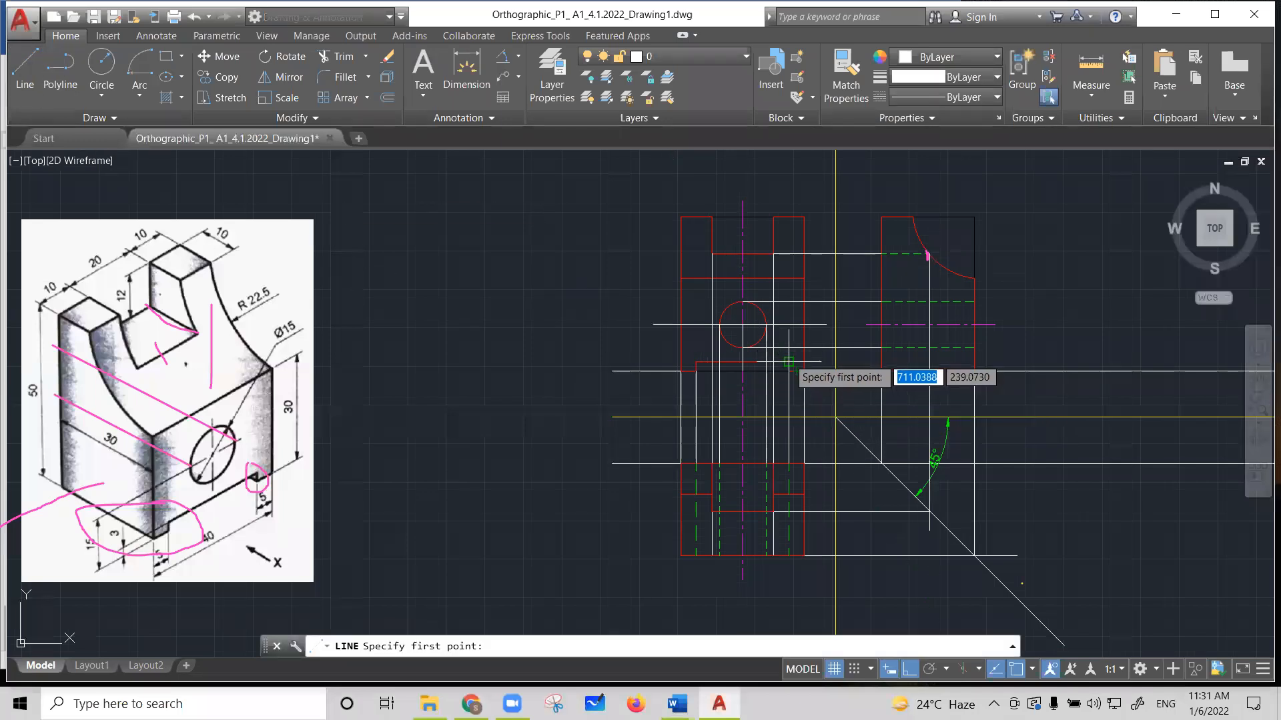
{"action": "left_click", "coordinate": [879, 362]}
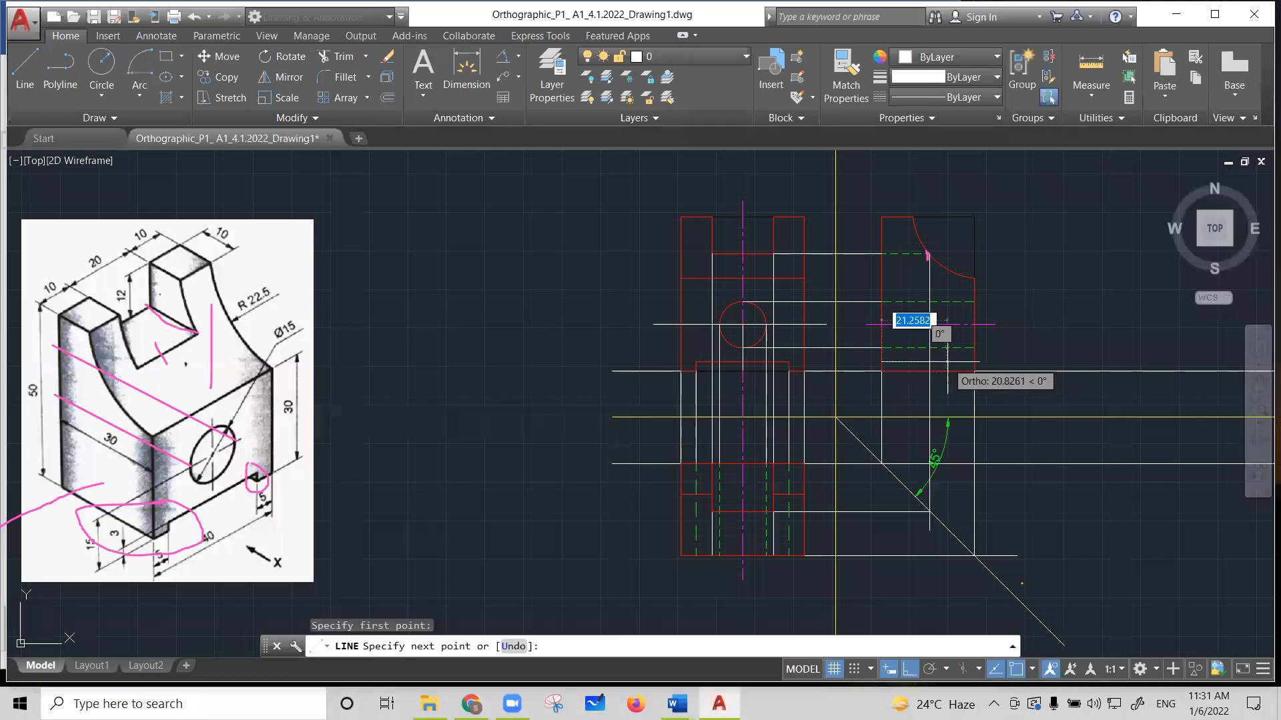
{"action": "left_click", "coordinate": [974, 362]}
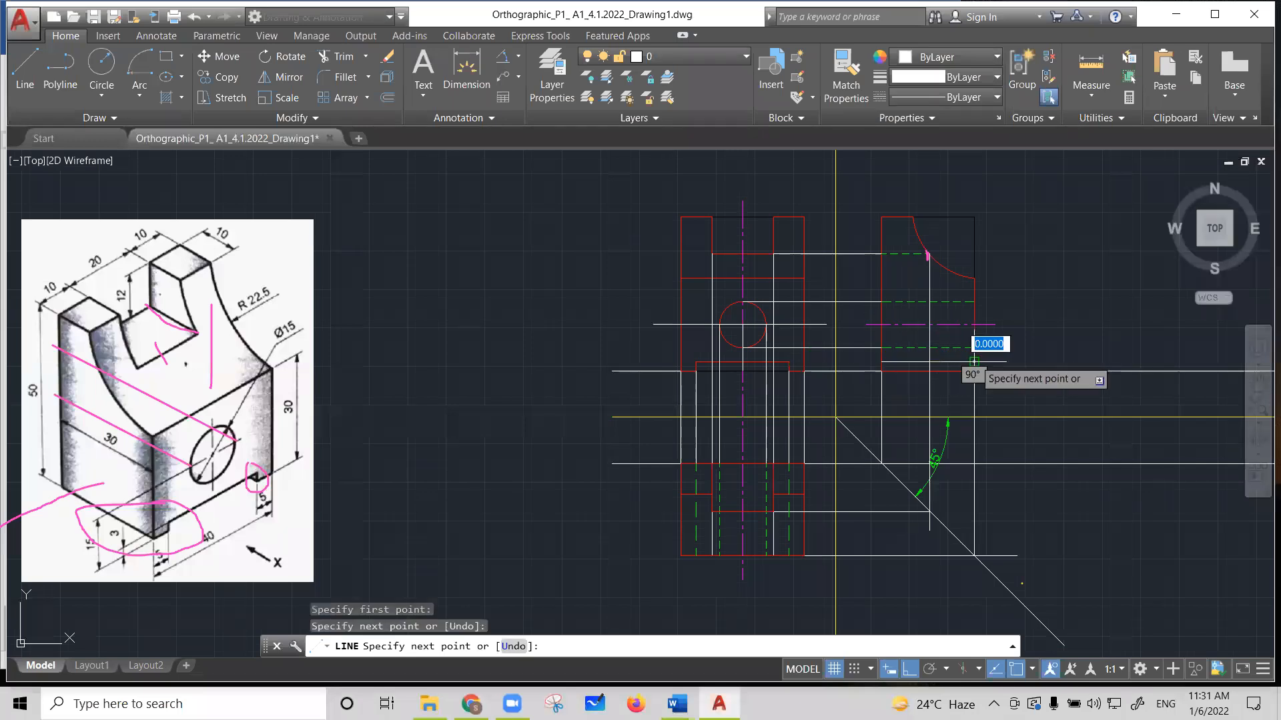
{"action": "key", "text": "Escape"}
- Give the side view's new horizontal recess line a green colour and the DASHED2 linetype
{"action": "left_click", "coordinate": [958, 362]}
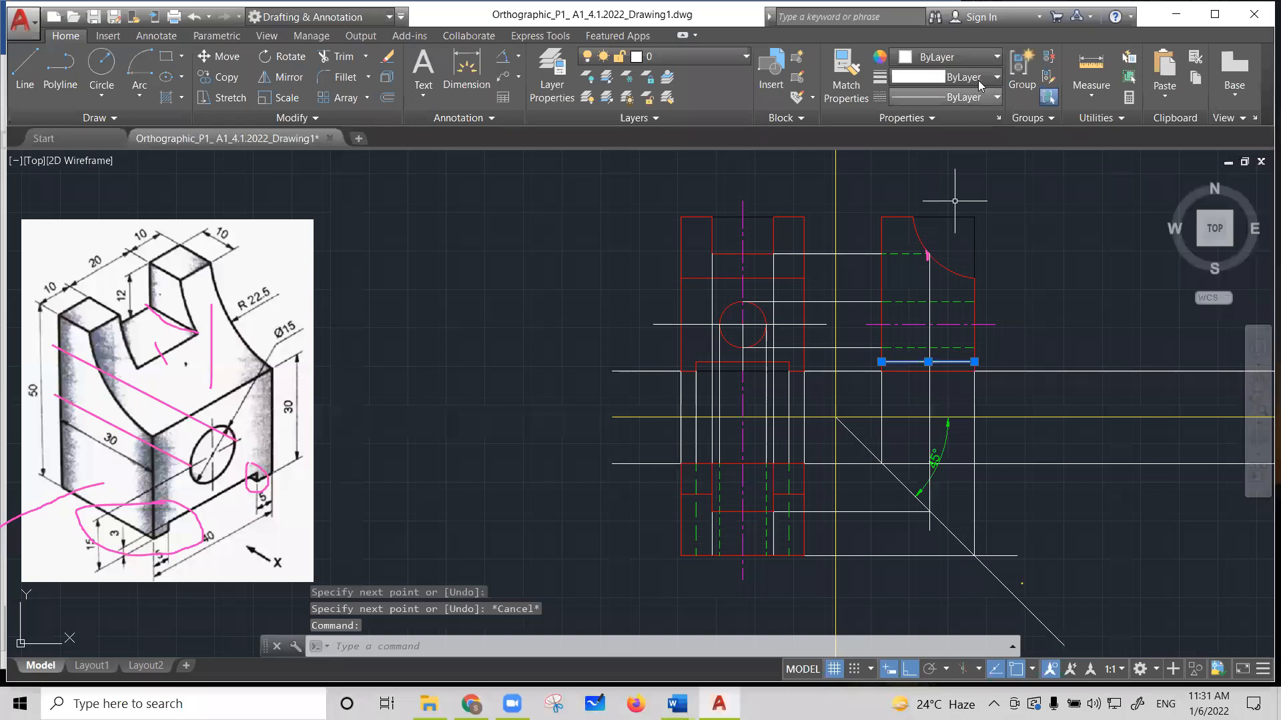
{"action": "left_click", "coordinate": [994, 60]}
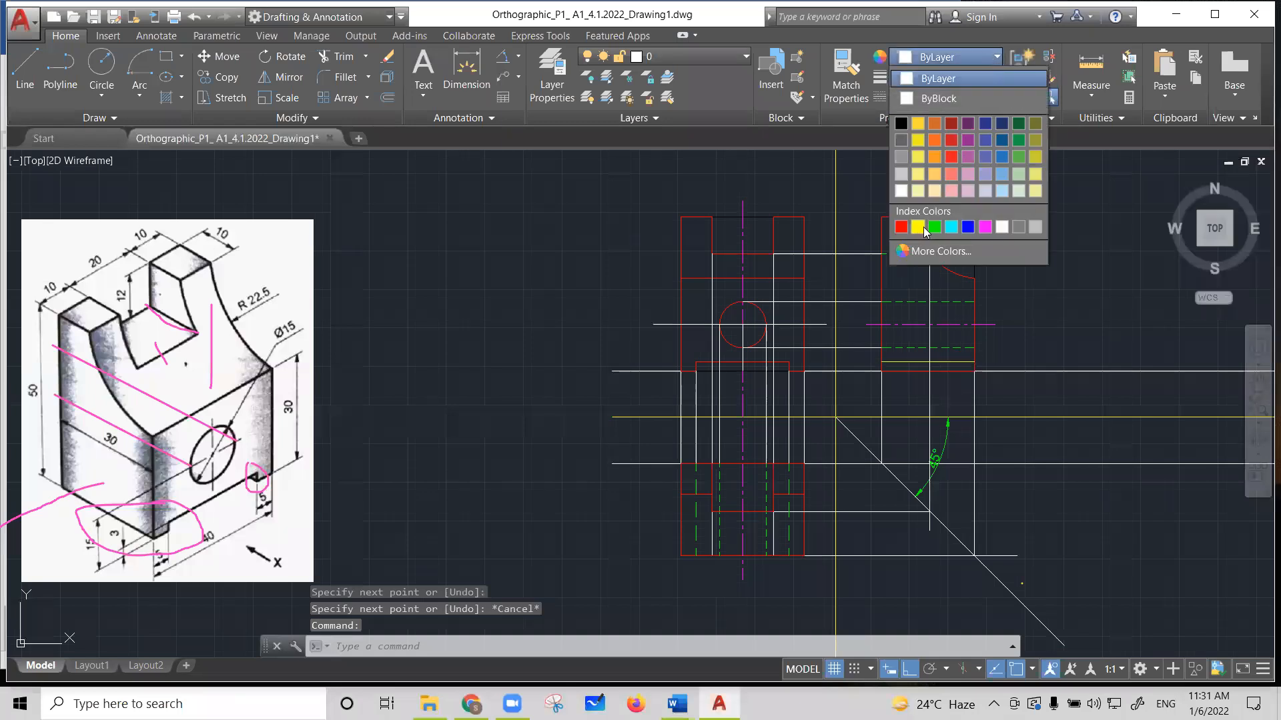
{"action": "left_click", "coordinate": [938, 227]}
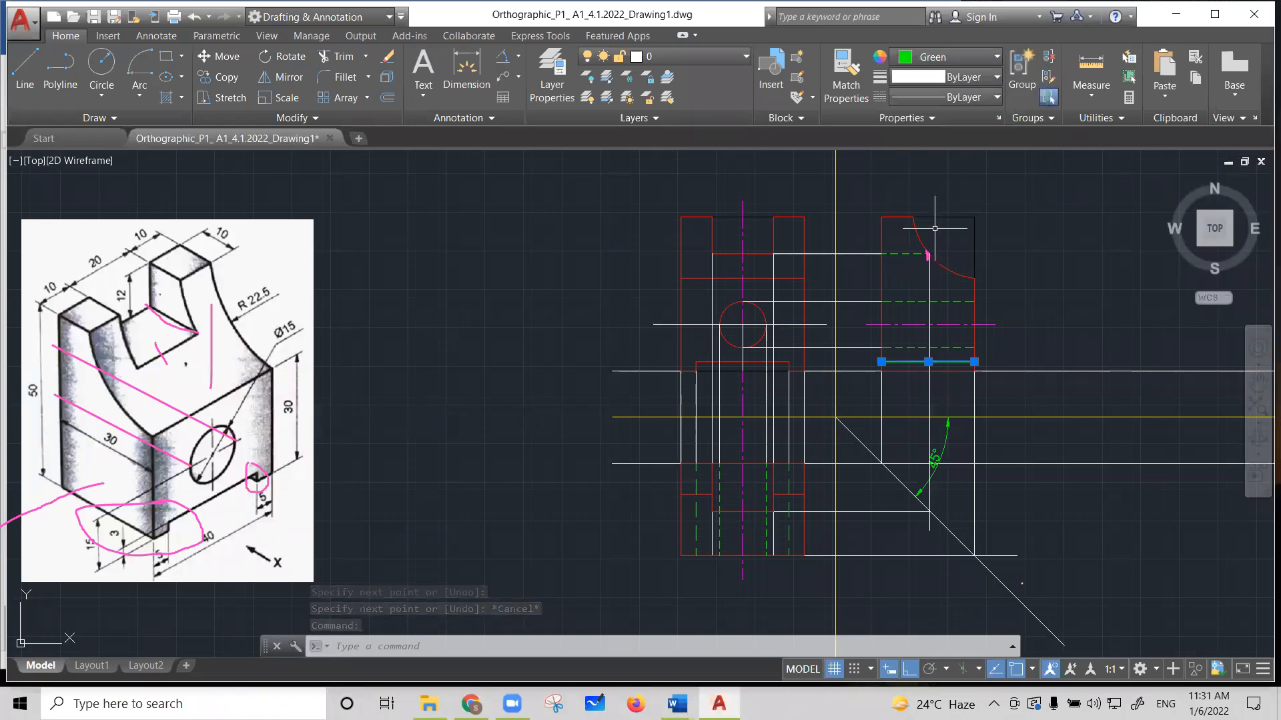
{"action": "left_click", "coordinate": [998, 97]}
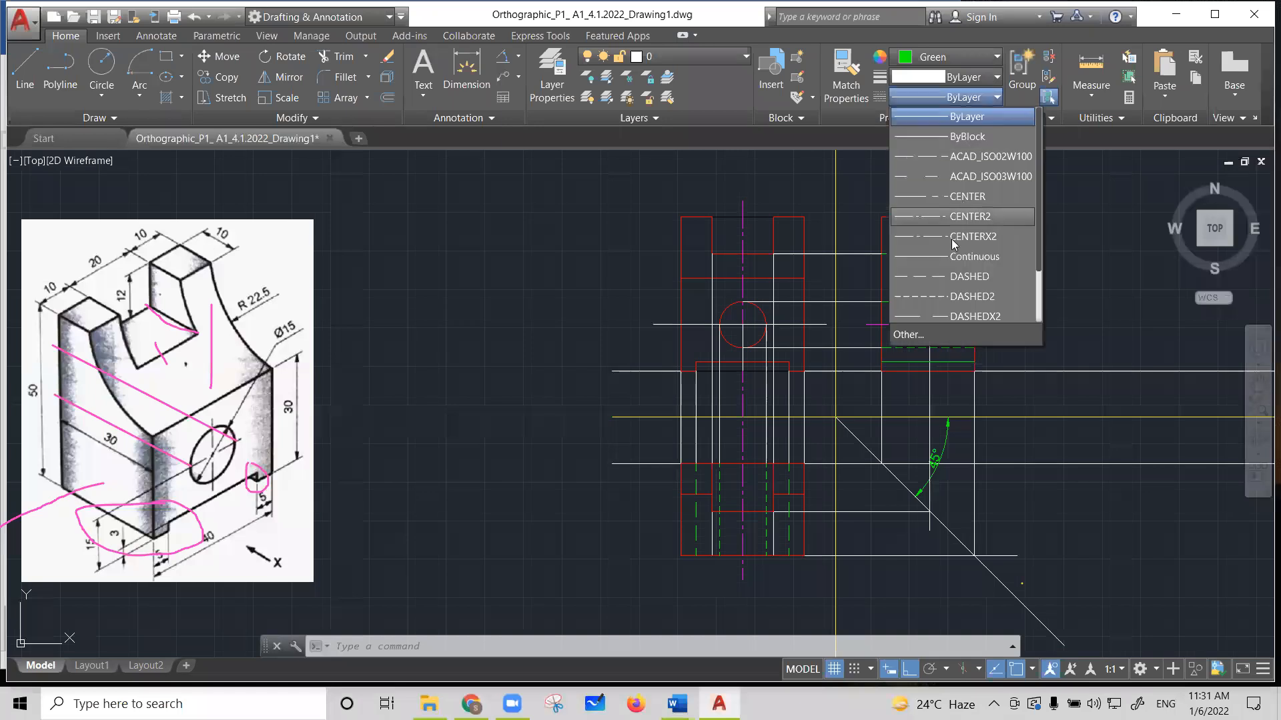
{"action": "left_click", "coordinate": [948, 296]}
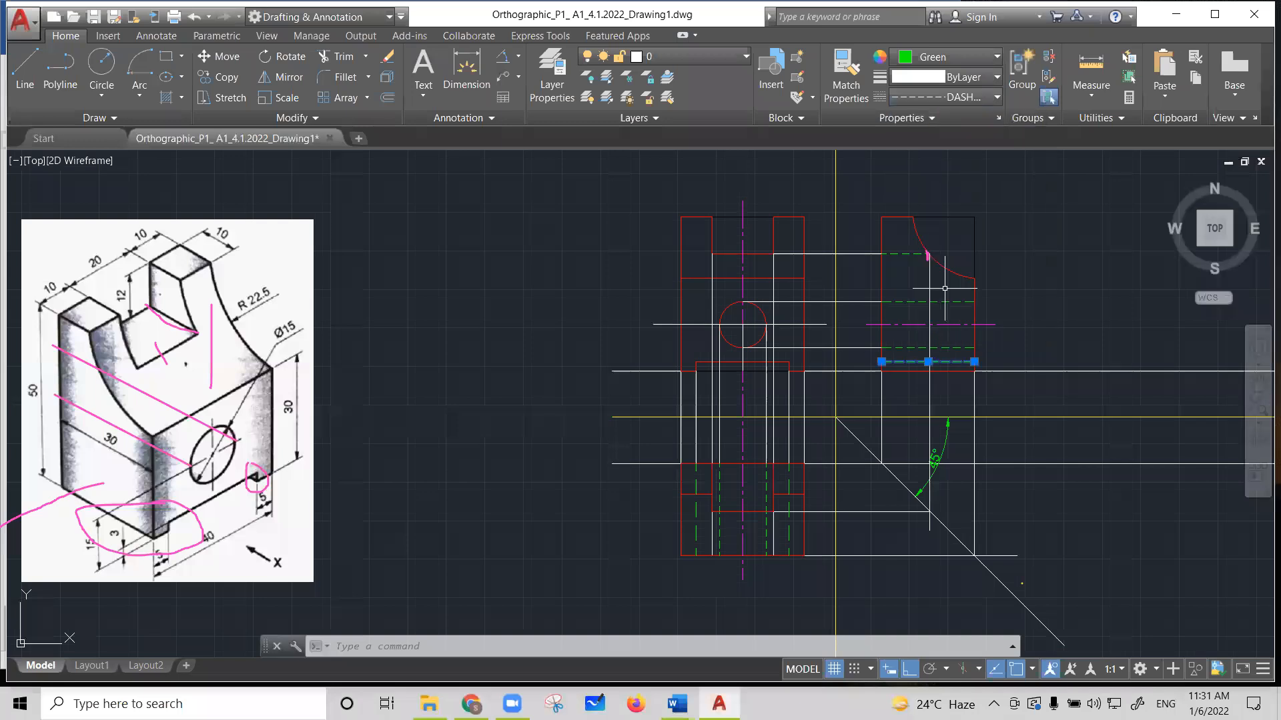
- Change the linetype of the top view's two outer vertical recess lines to DASHED2
{"action": "left_click", "coordinate": [788, 509]}
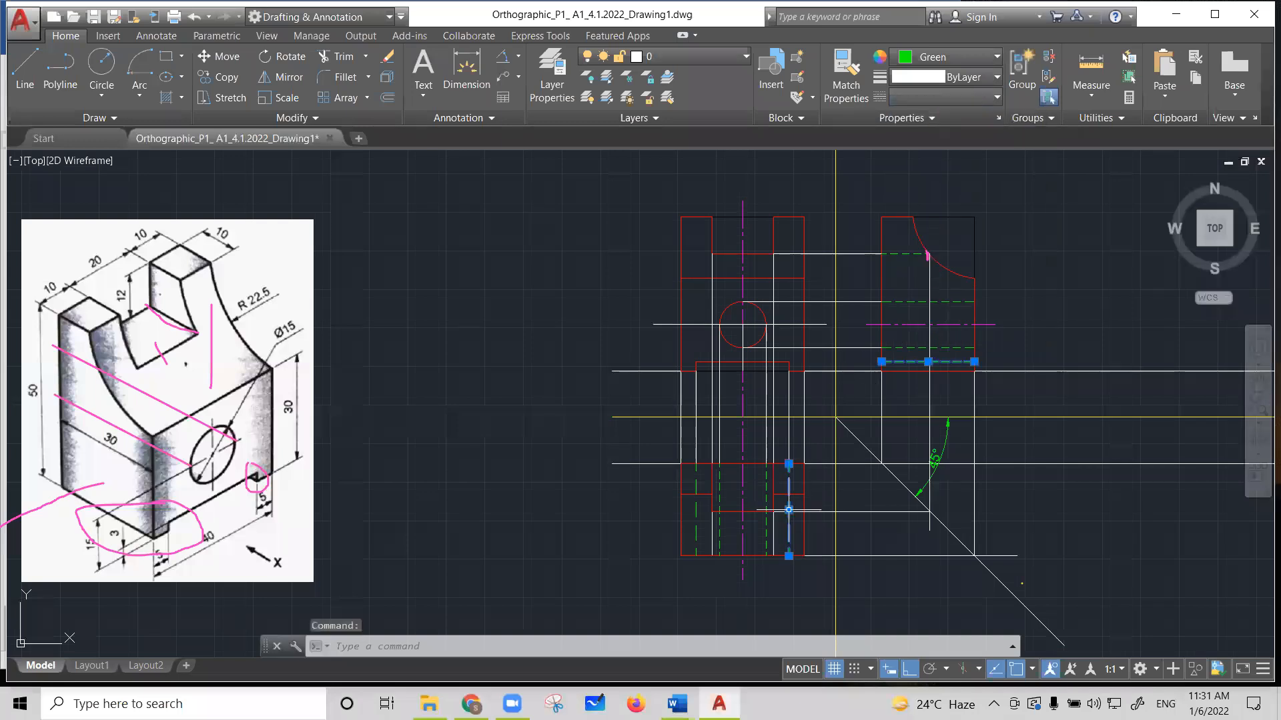
{"action": "left_click", "coordinate": [696, 520]}
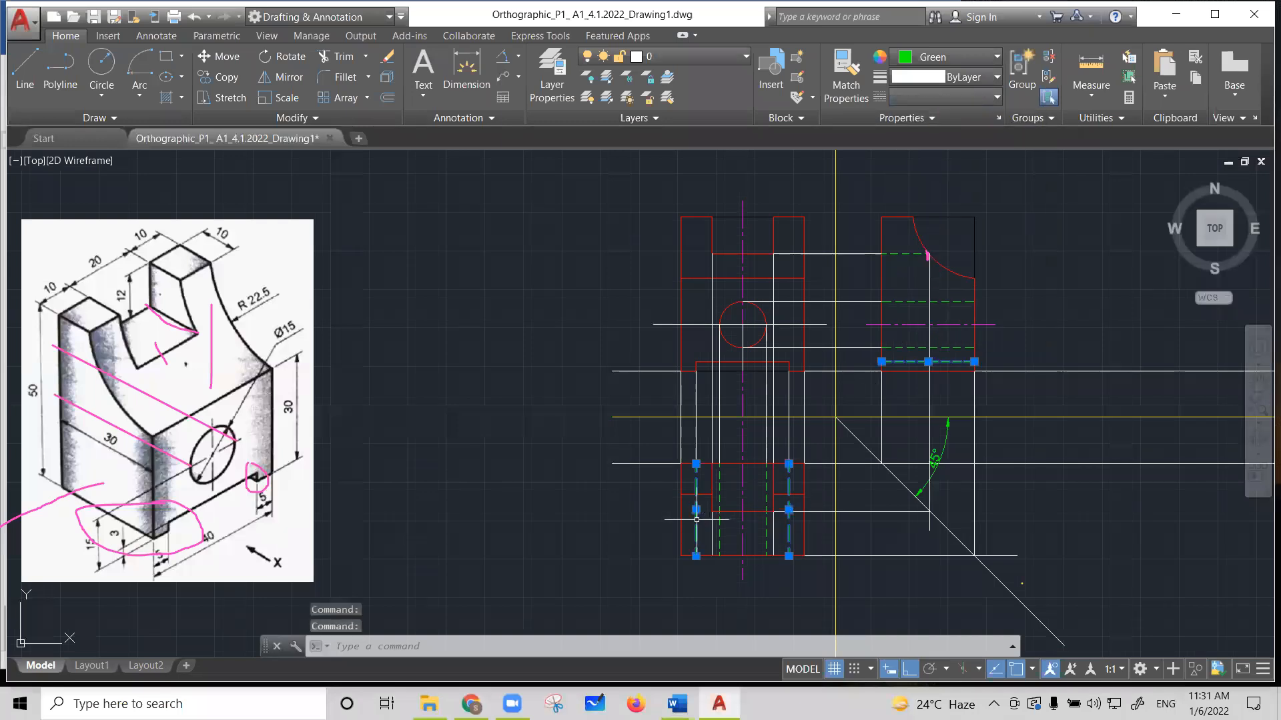
{"action": "left_click", "coordinate": [997, 97]}
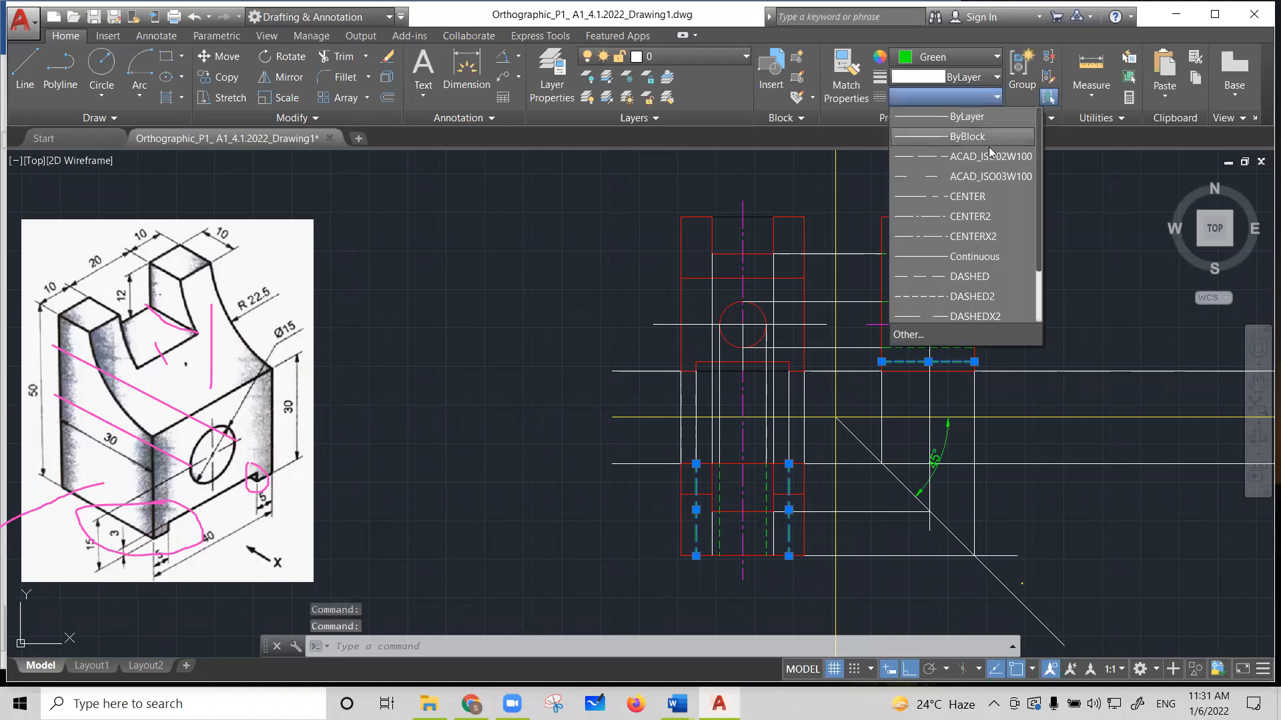
{"action": "left_click", "coordinate": [963, 294]}
{"action": "key", "text": "Escape"}
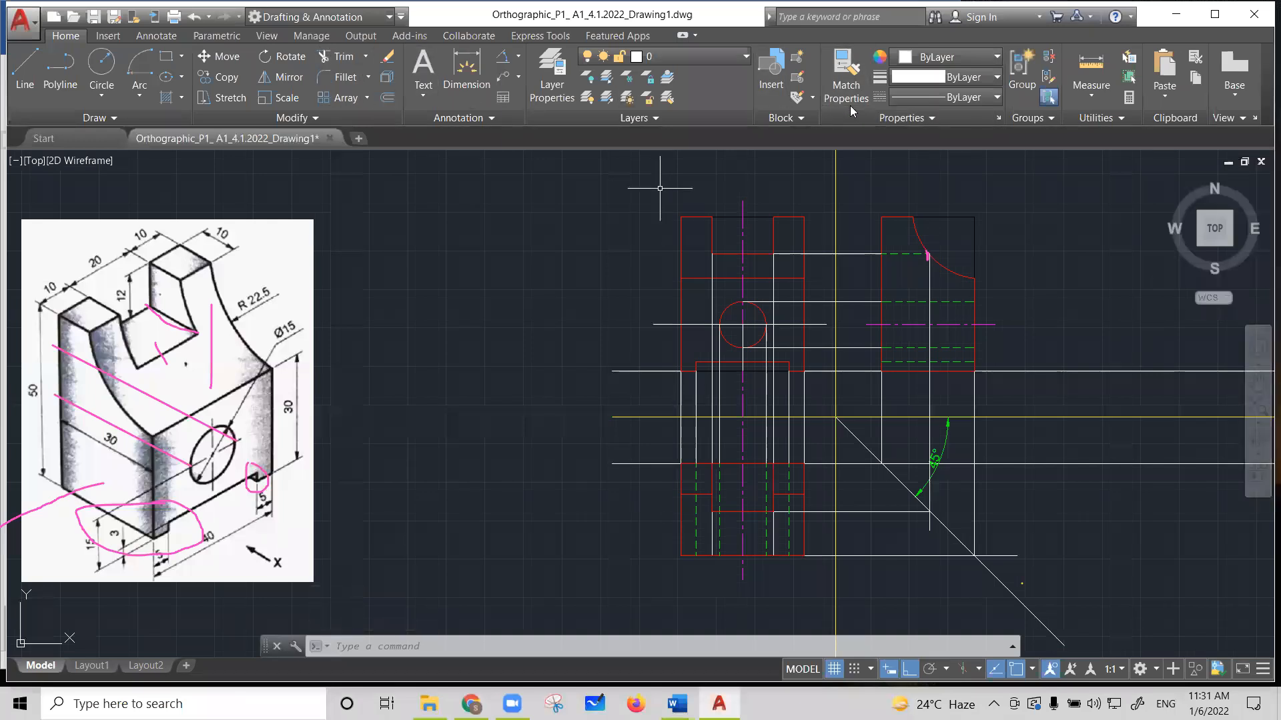
- Dimension the width of the front view's left prong, placing the dimension just above its top edge
{"action": "left_click", "coordinate": [466, 70]}
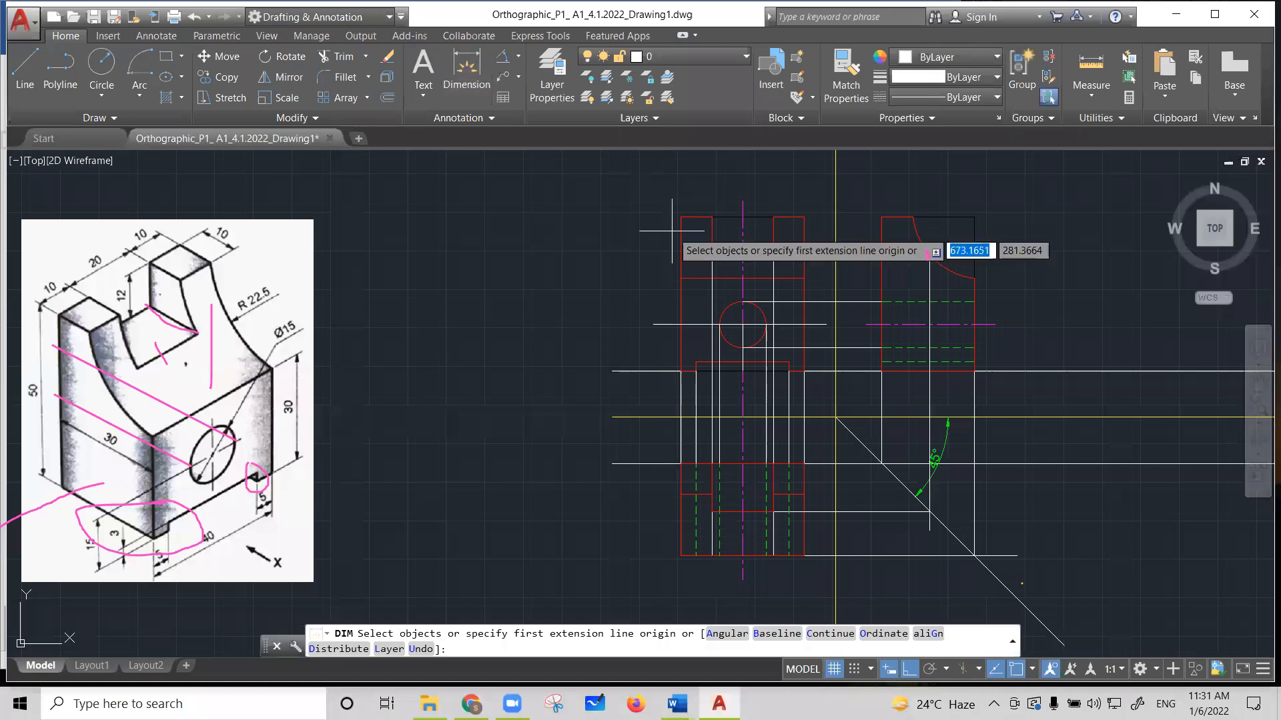
{"action": "left_click", "coordinate": [681, 216]}
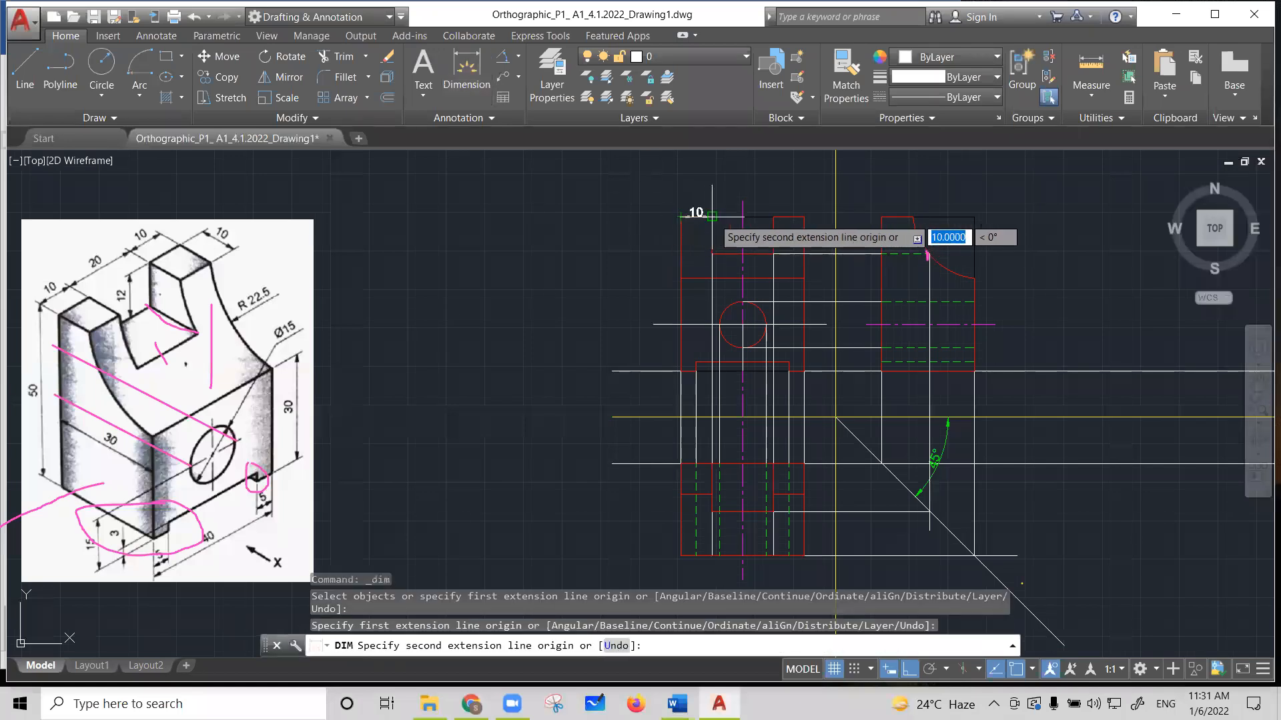
{"action": "left_click", "coordinate": [712, 215]}
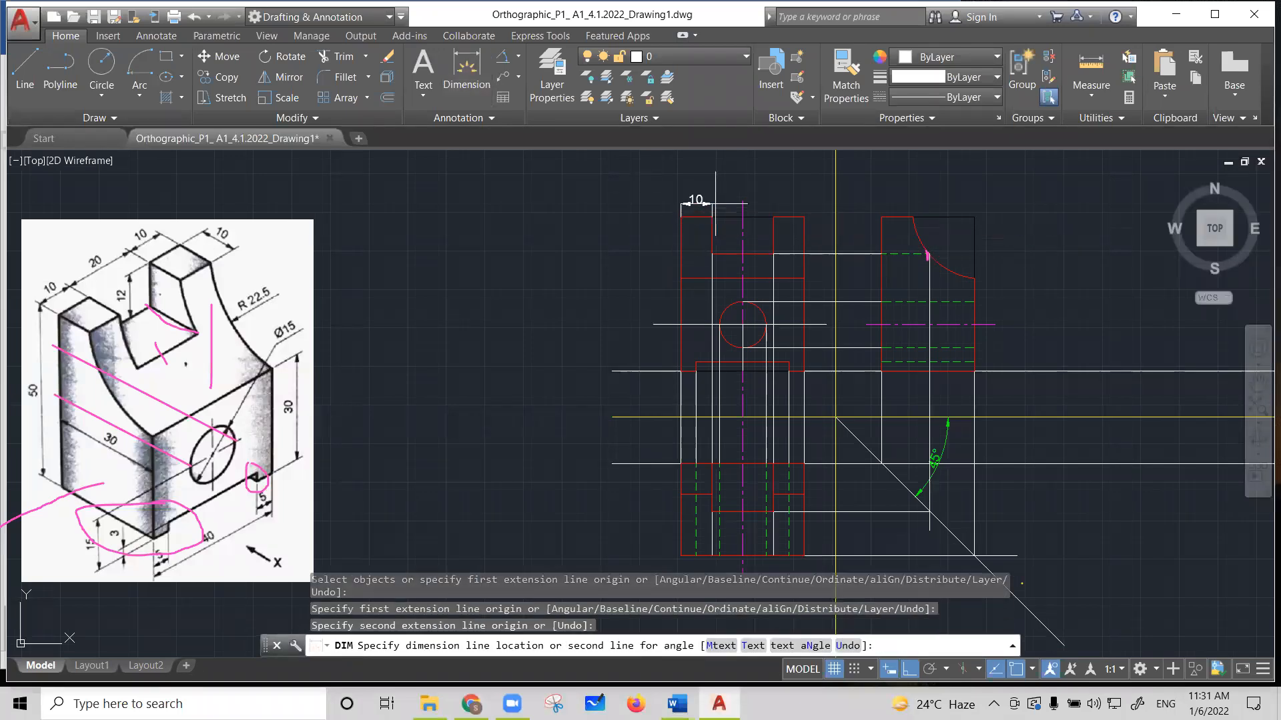
{"action": "left_click", "coordinate": [715, 204]}
{"action": "key", "text": "Return"}
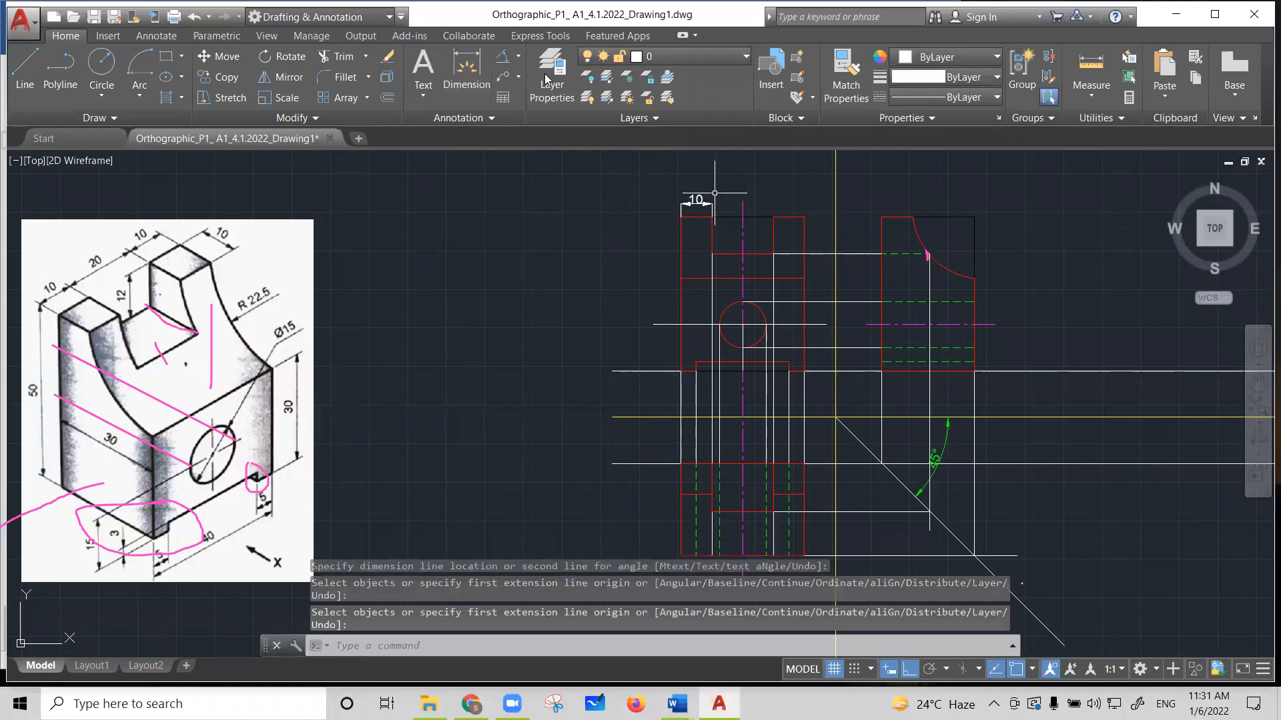
- Dimension the width of the front view's right prong, in line with the left prong's dimension
{"action": "left_click", "coordinate": [469, 78]}
{"action": "key", "text": "Return"}
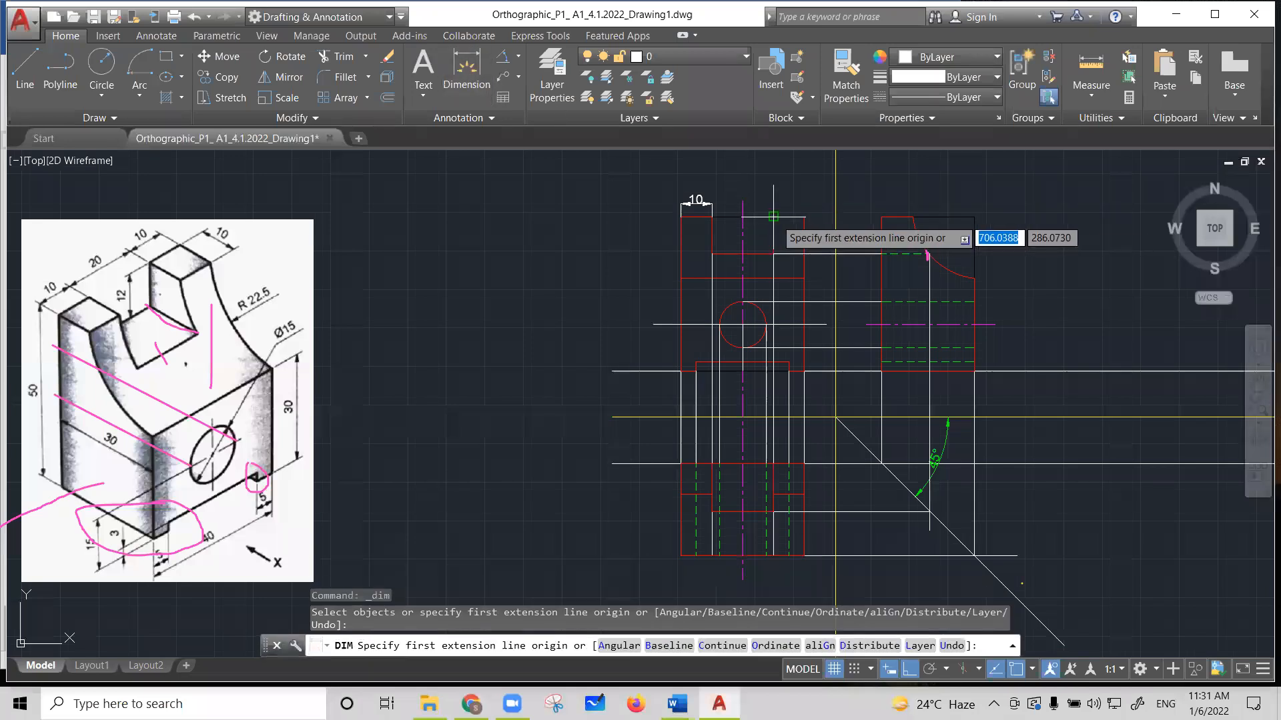
{"action": "left_click", "coordinate": [773, 217]}
{"action": "left_click", "coordinate": [803, 217]}
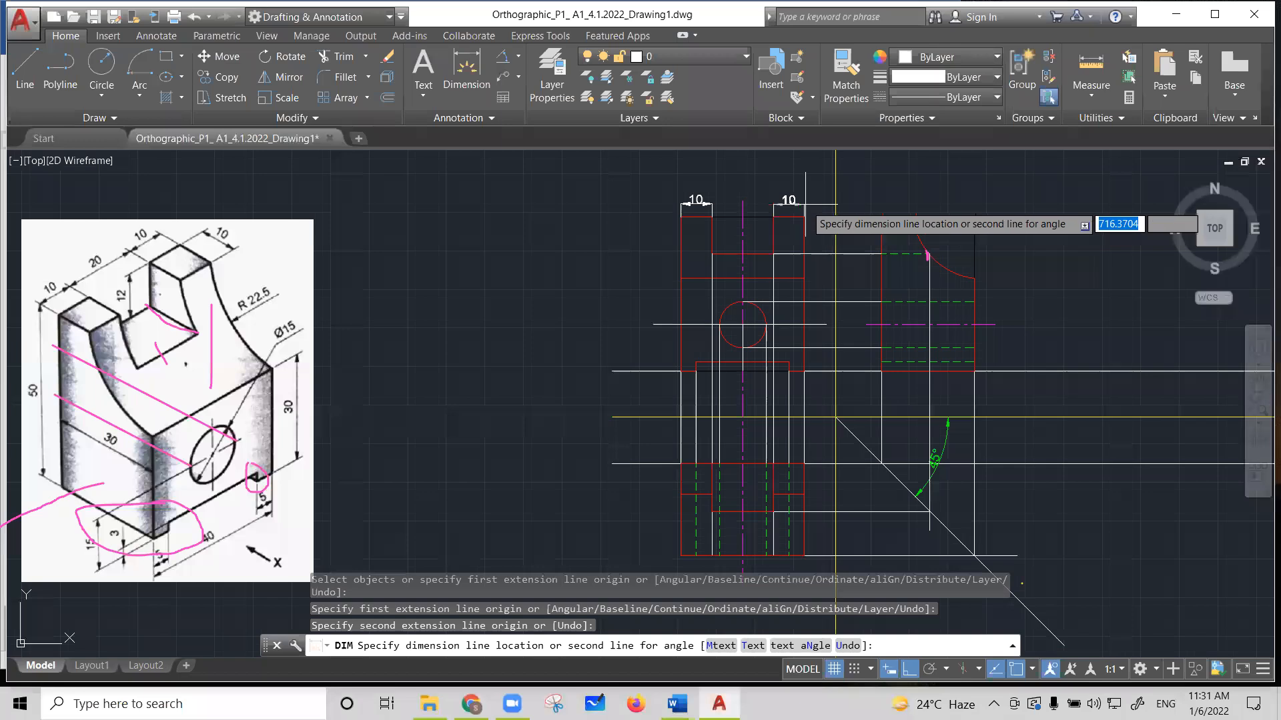
{"action": "left_click", "coordinate": [805, 201]}
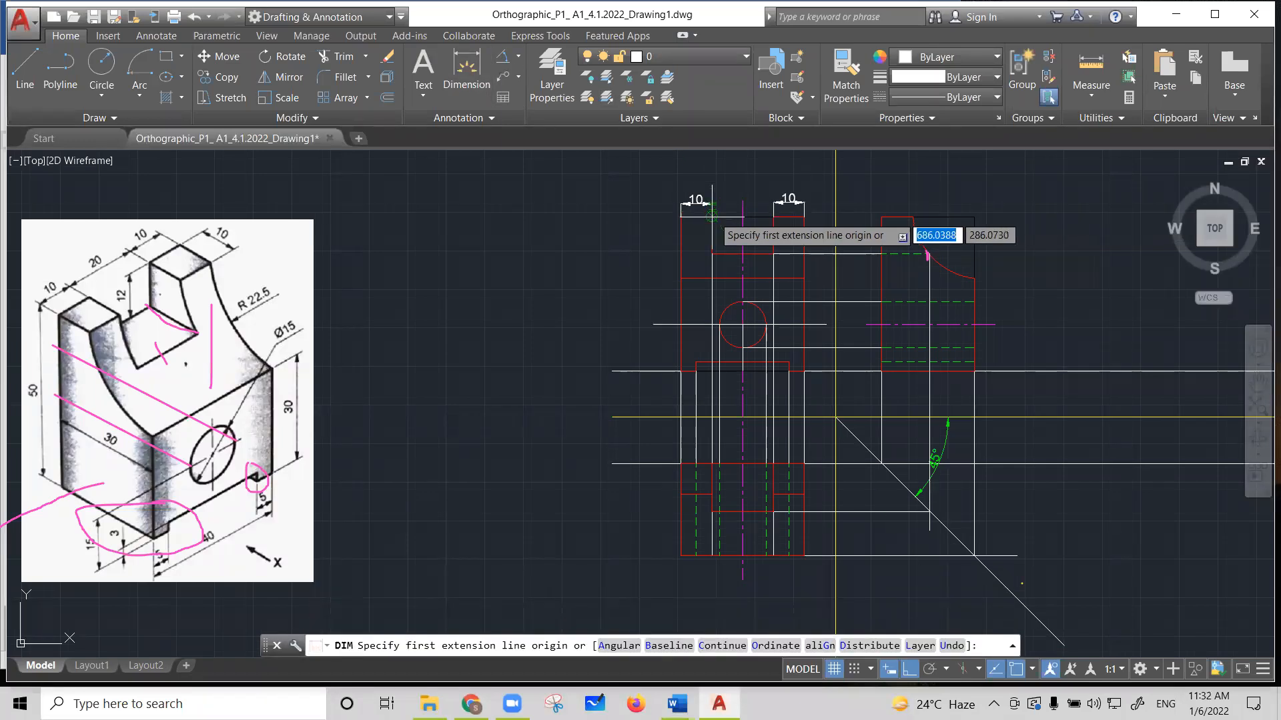
{"action": "left_click", "coordinate": [712, 215]}
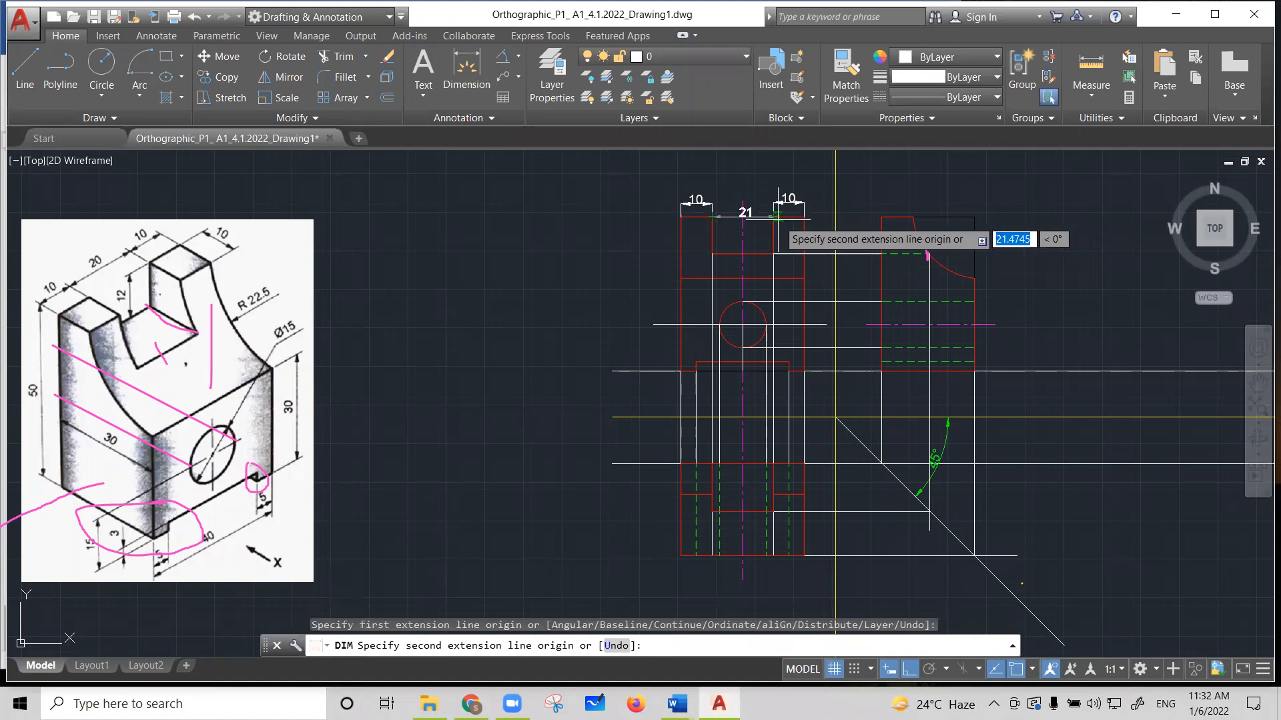
{"action": "left_click", "coordinate": [777, 215]}
{"action": "key", "text": "Escape"}
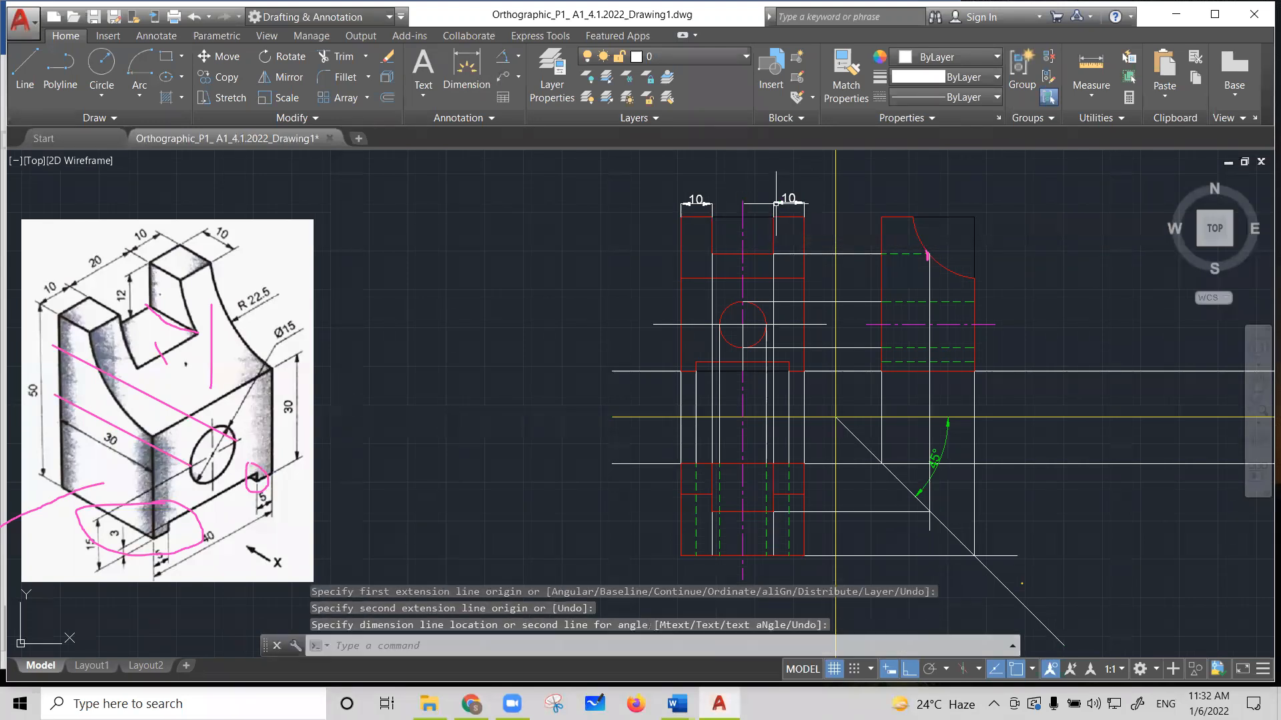
- Dimension the slot width between the front view's two prongs, aligned with the prong dimensions
{"action": "left_click", "coordinate": [472, 82]}
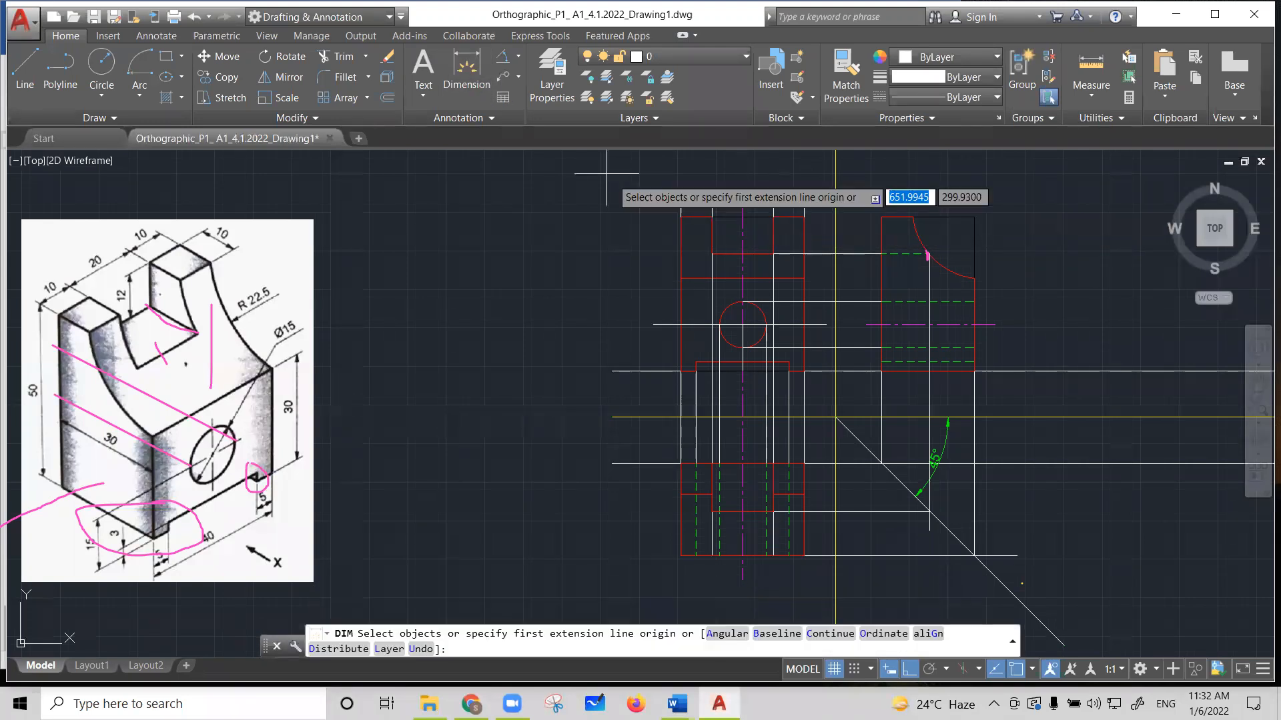
{"action": "left_click", "coordinate": [712, 215]}
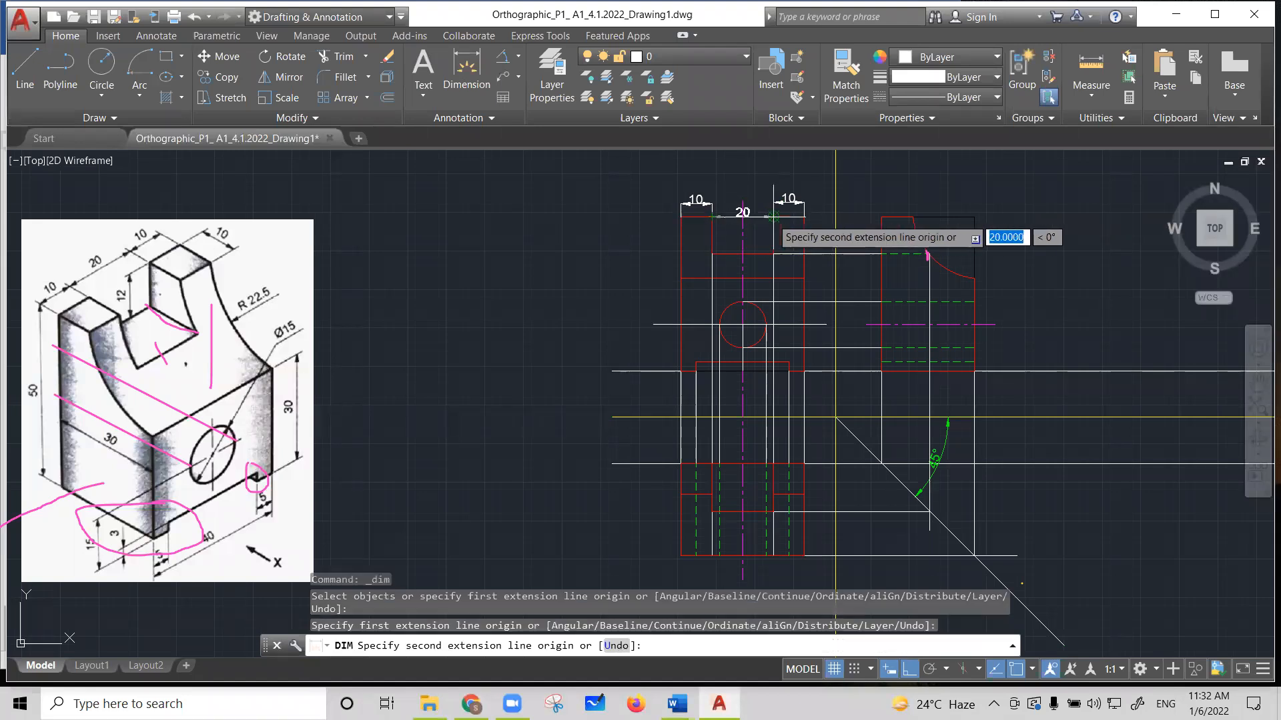
{"action": "left_click", "coordinate": [773, 216]}
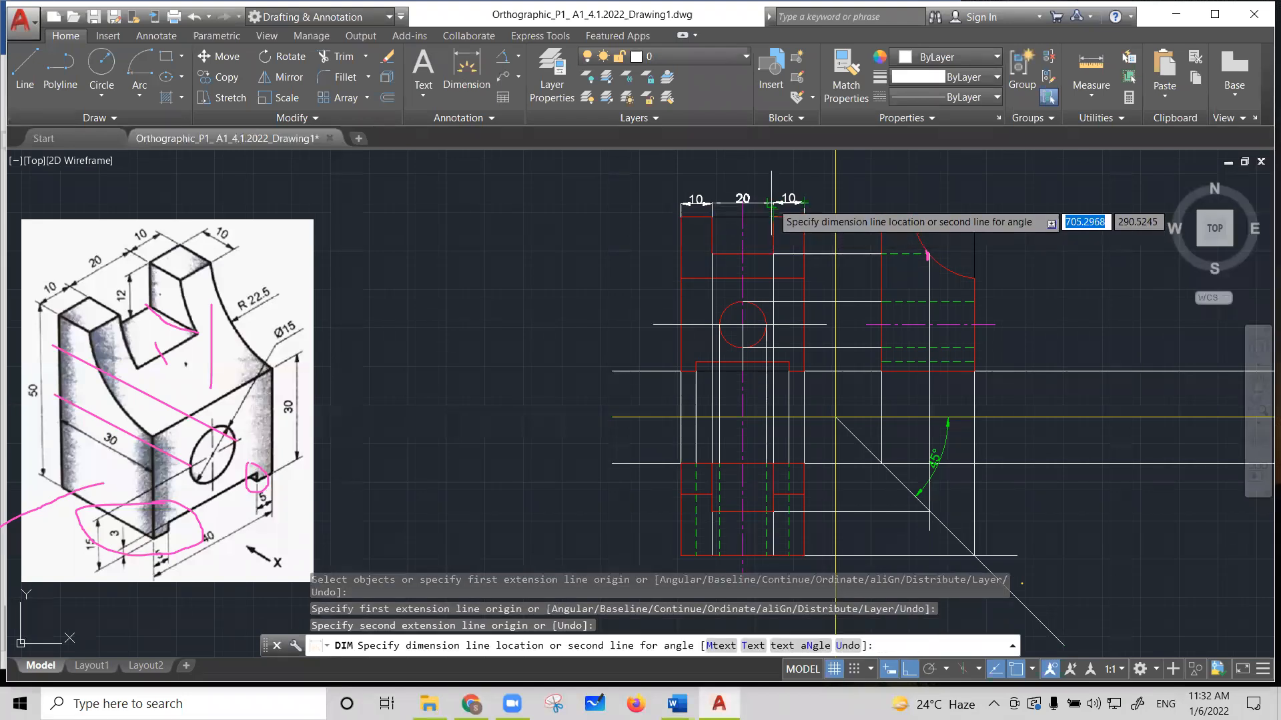
{"action": "left_click", "coordinate": [770, 200]}
{"action": "key", "text": "Escape"}
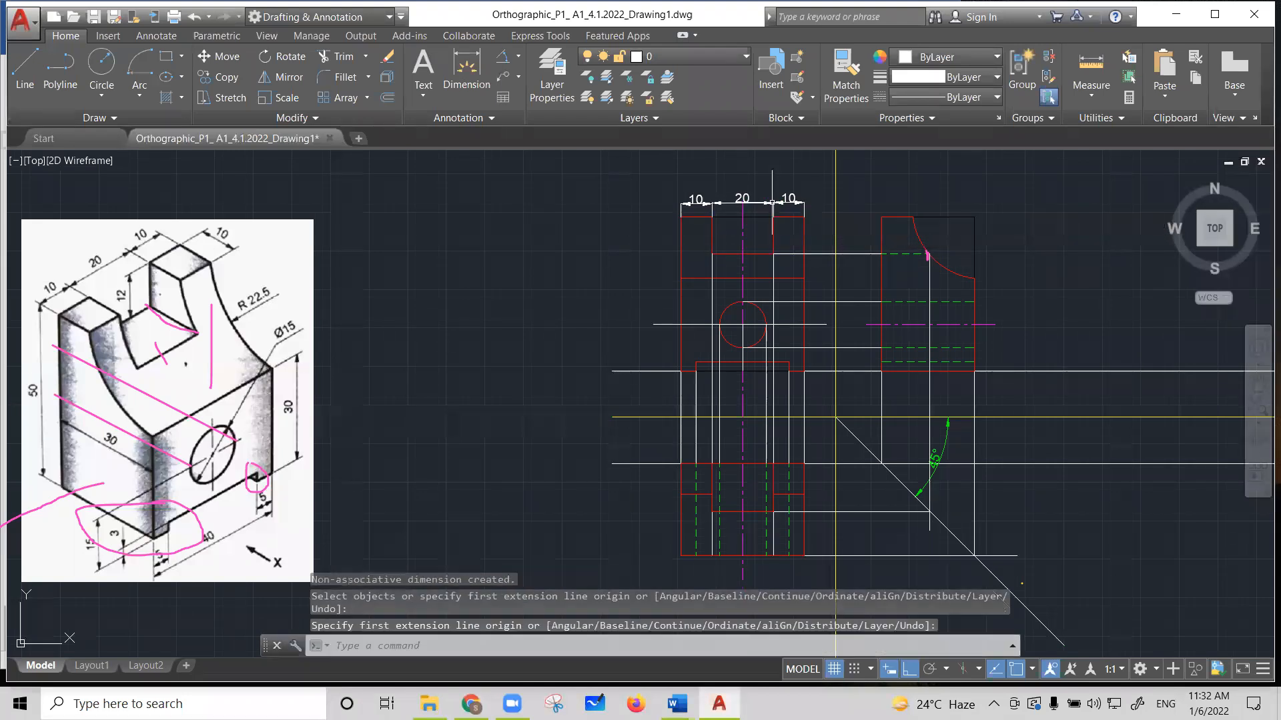
- Dimension the front view's height from its base to the horizontal edge below the prongs, placing it left of the view
{"action": "left_click", "coordinate": [466, 70]}
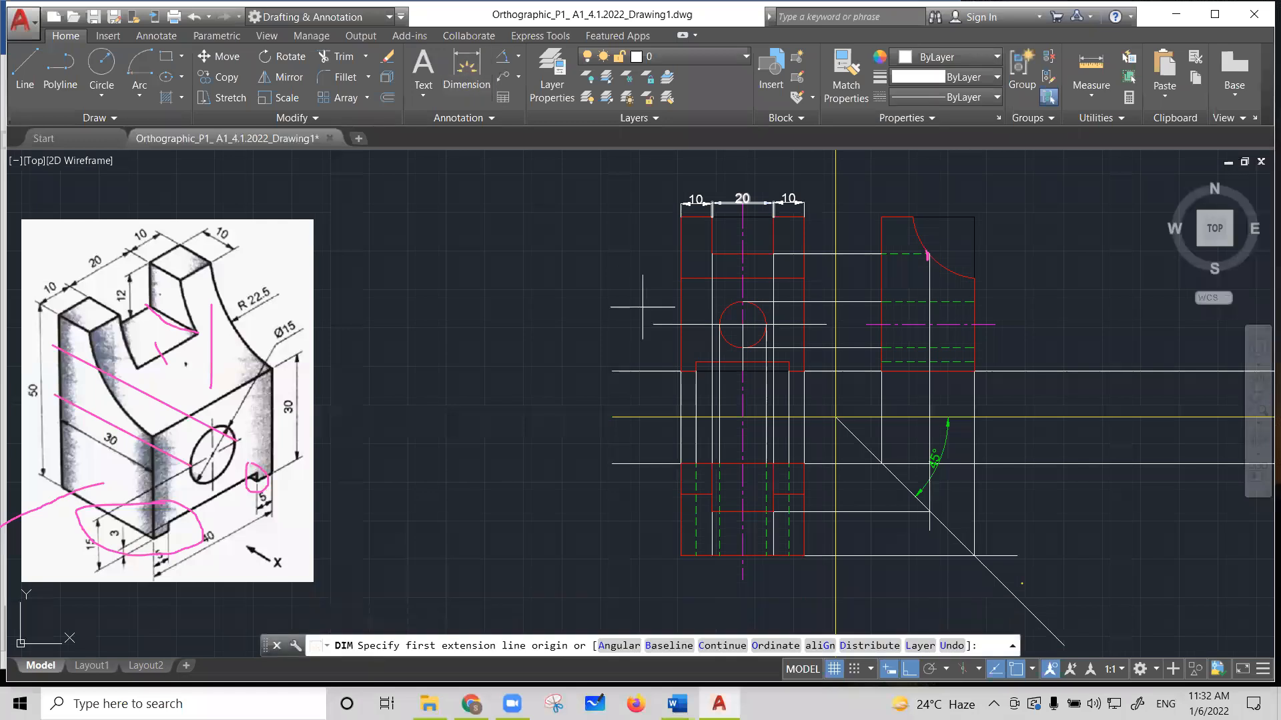
{"action": "left_click", "coordinate": [680, 371]}
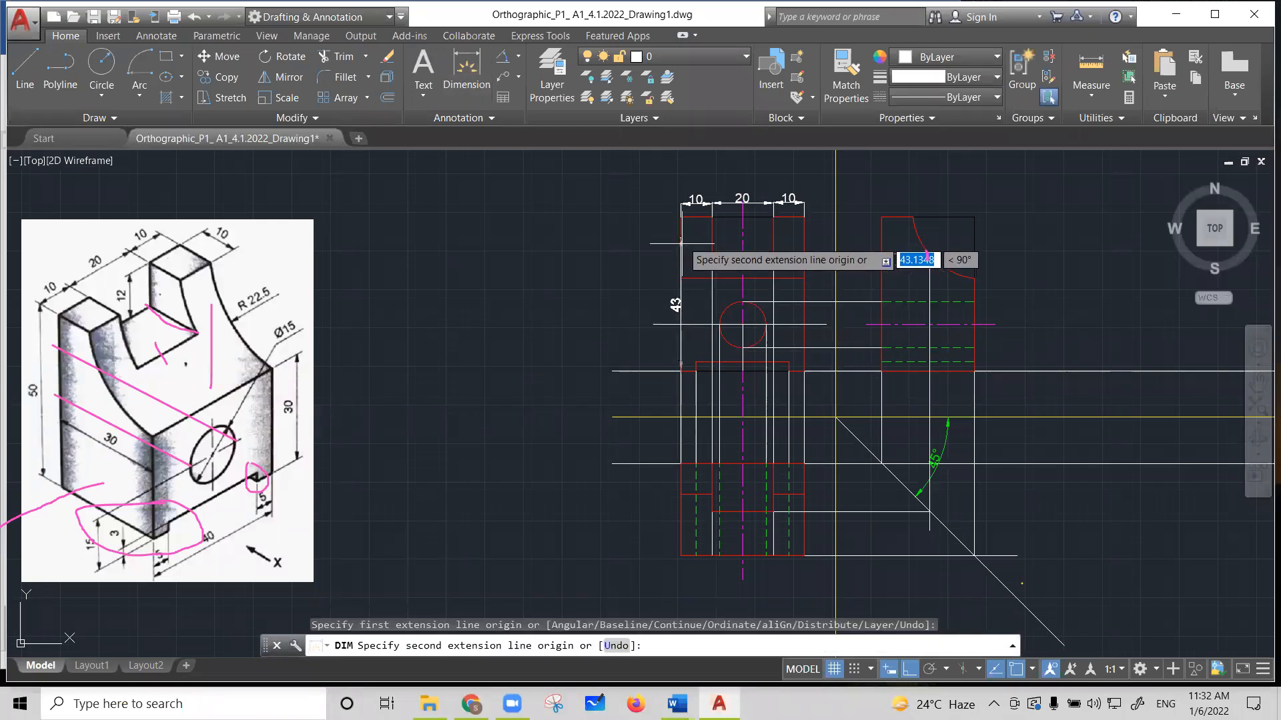
{"action": "left_click", "coordinate": [680, 279]}
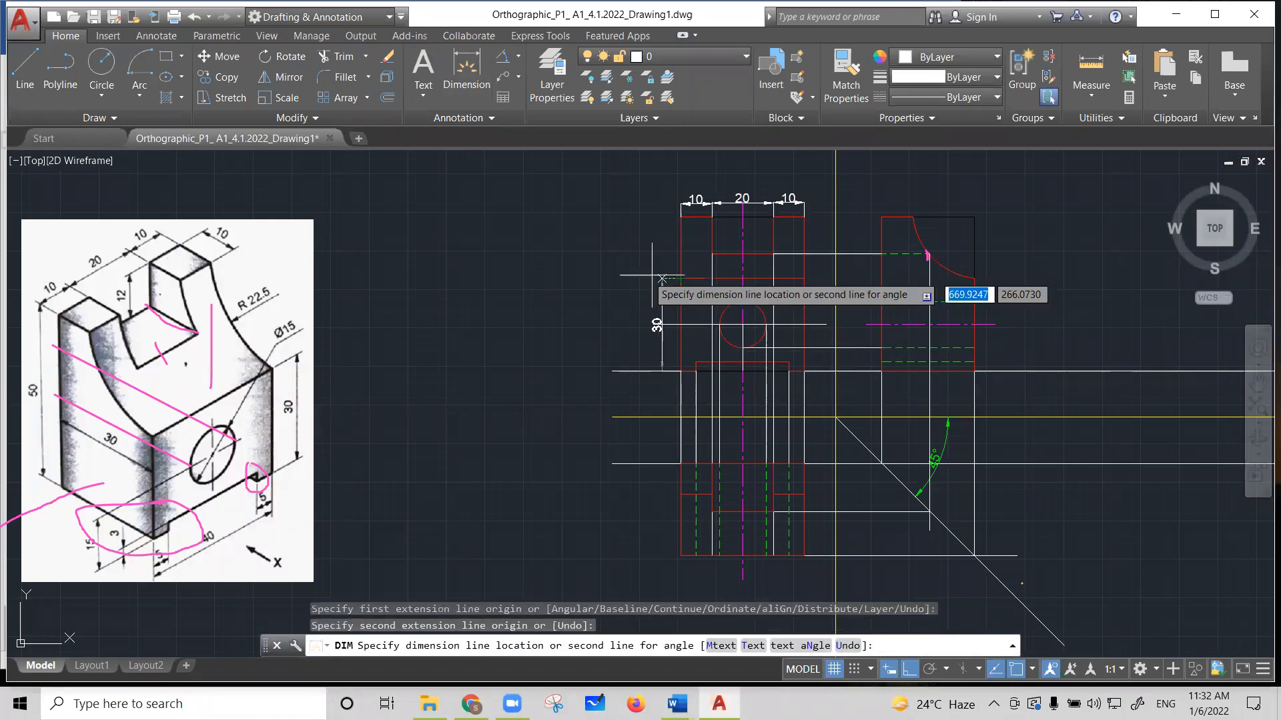
{"action": "left_click", "coordinate": [600, 278]}
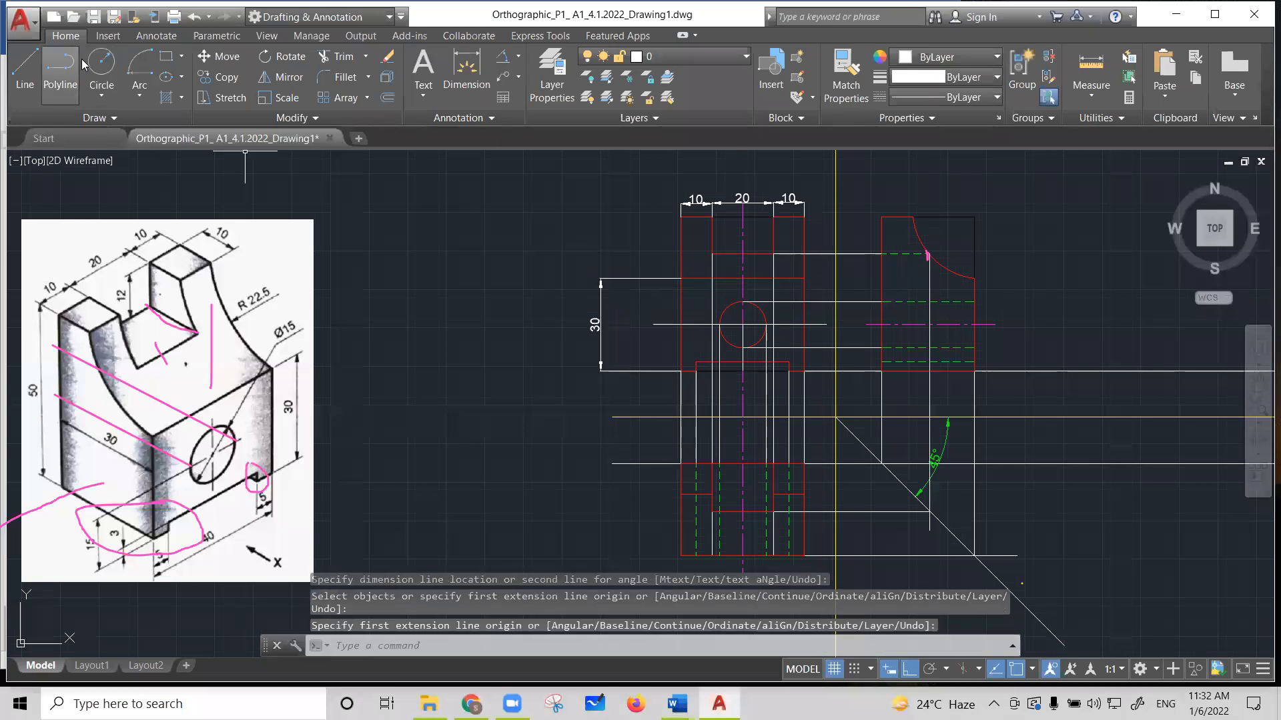
{"action": "left_click", "coordinate": [466, 70]}
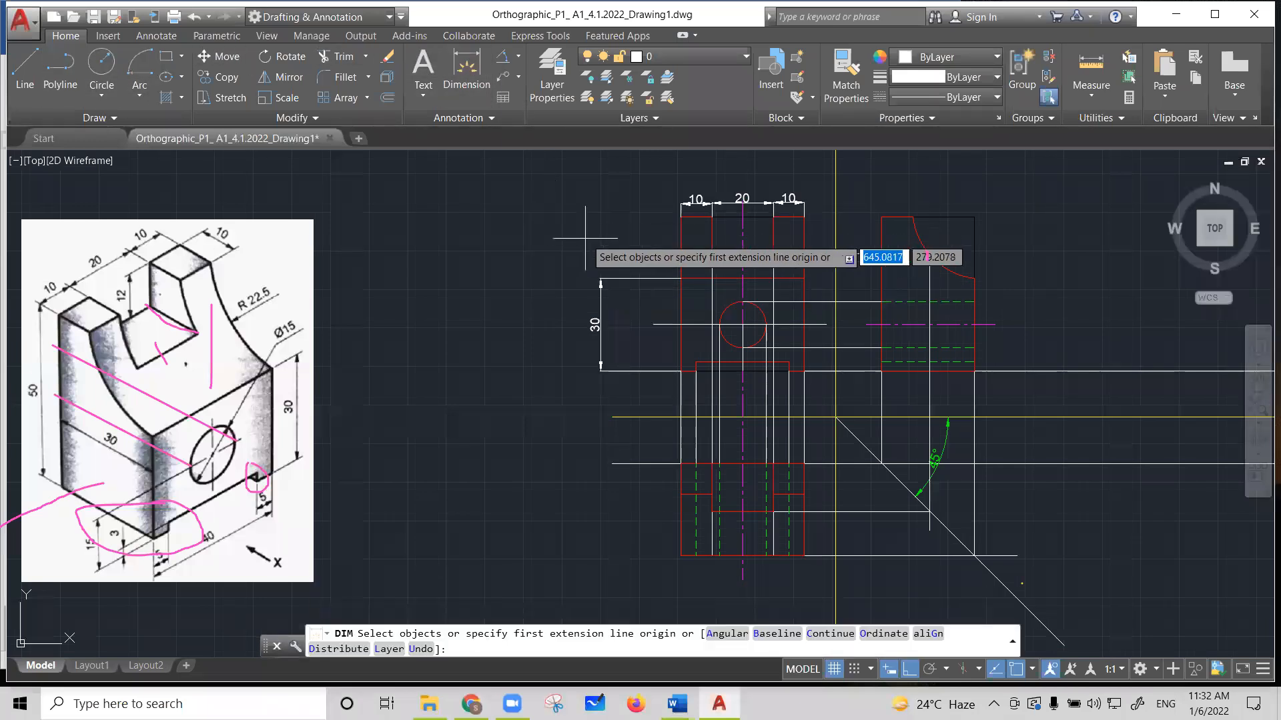
{"action": "key", "text": "Return"}
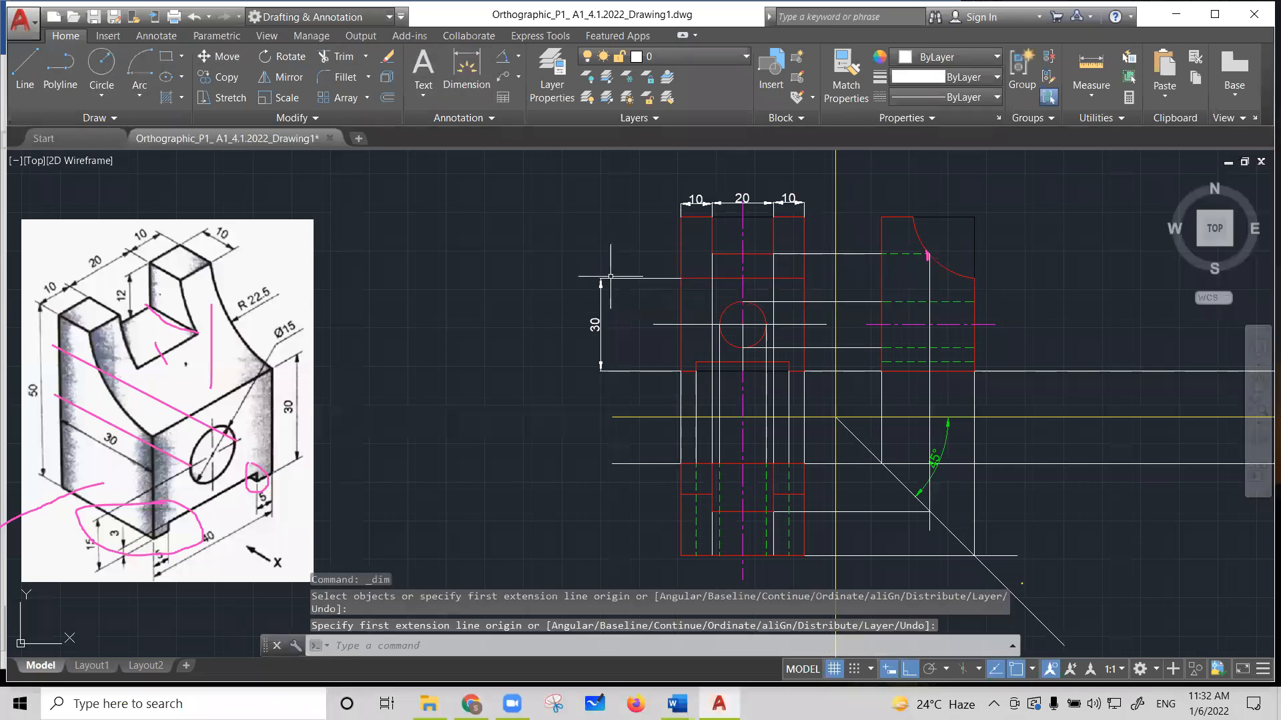
{"action": "key", "text": "Escape"}
- Move the front view's lower height dimension line closer to the view's left edge
{"action": "left_click", "coordinate": [605, 279]}
{"action": "left_click", "coordinate": [600, 278]}
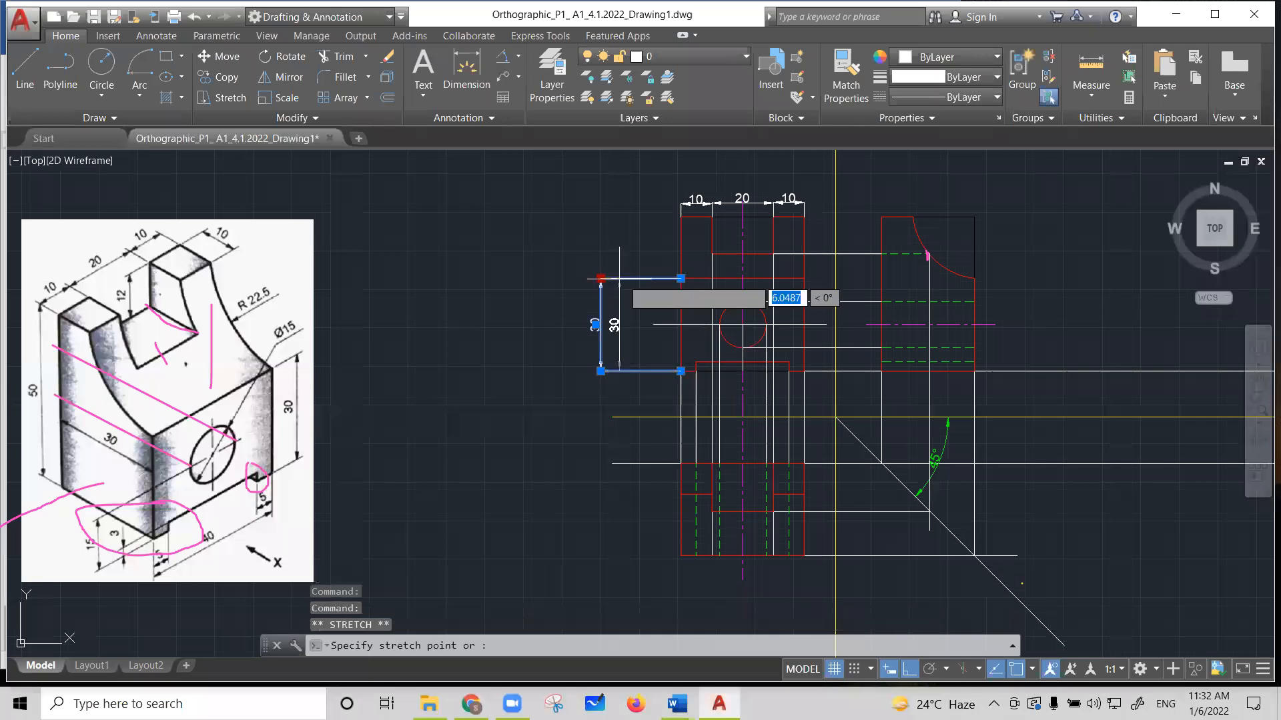
{"action": "key", "text": "Escape"}
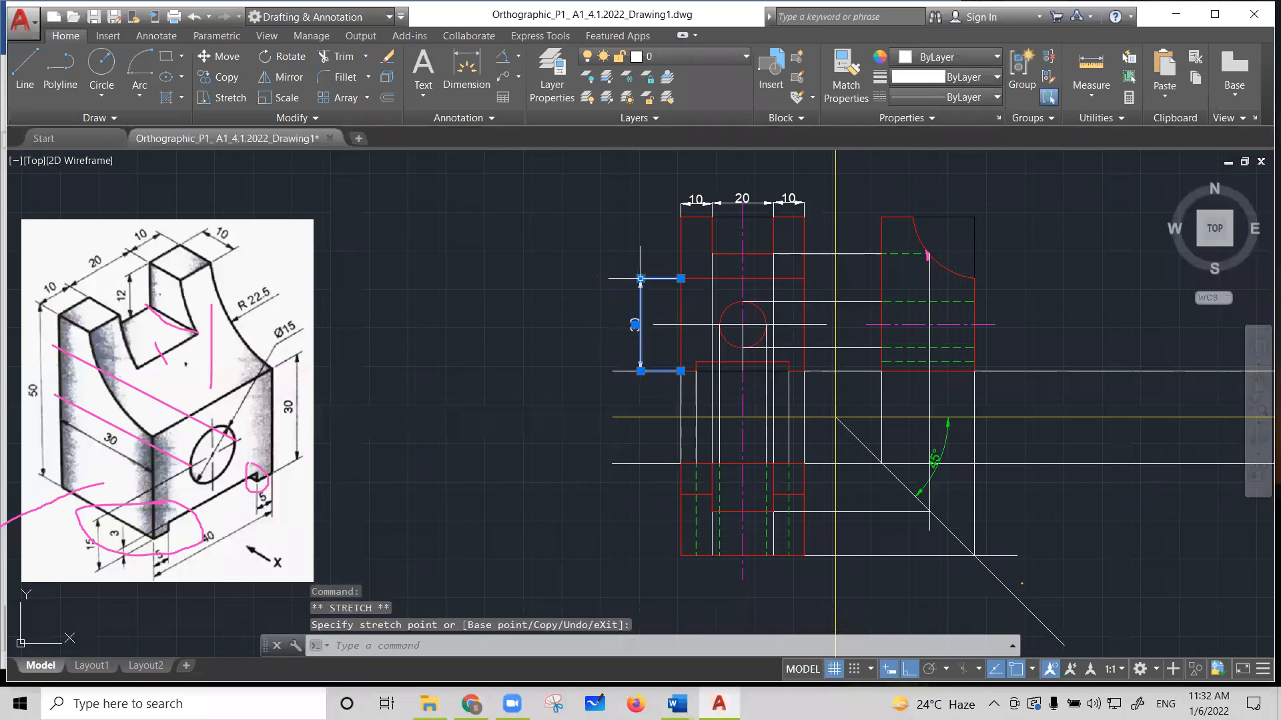
- Dimension the front view's overall height from base to prong top, placing it outside the lower height dimension
{"action": "left_click", "coordinate": [466, 67]}
{"action": "left_click", "coordinate": [680, 371]}
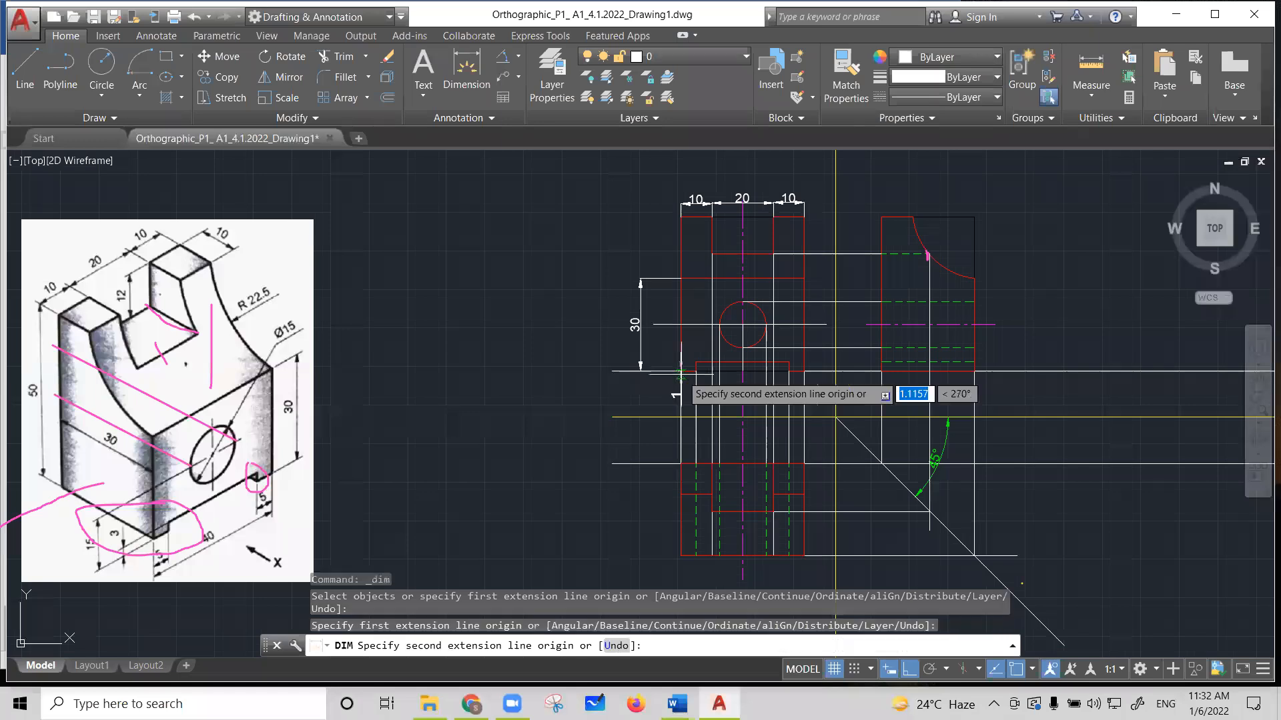
{"action": "left_click", "coordinate": [680, 217]}
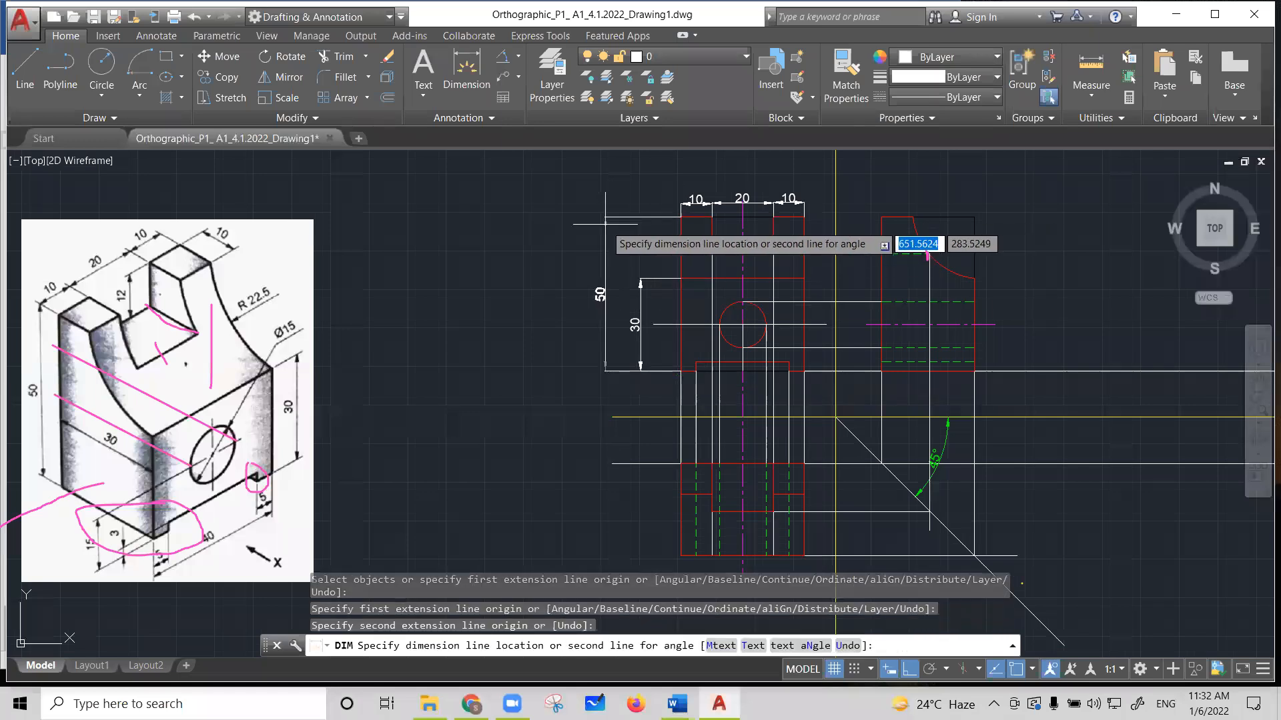
{"action": "left_click", "coordinate": [615, 224]}
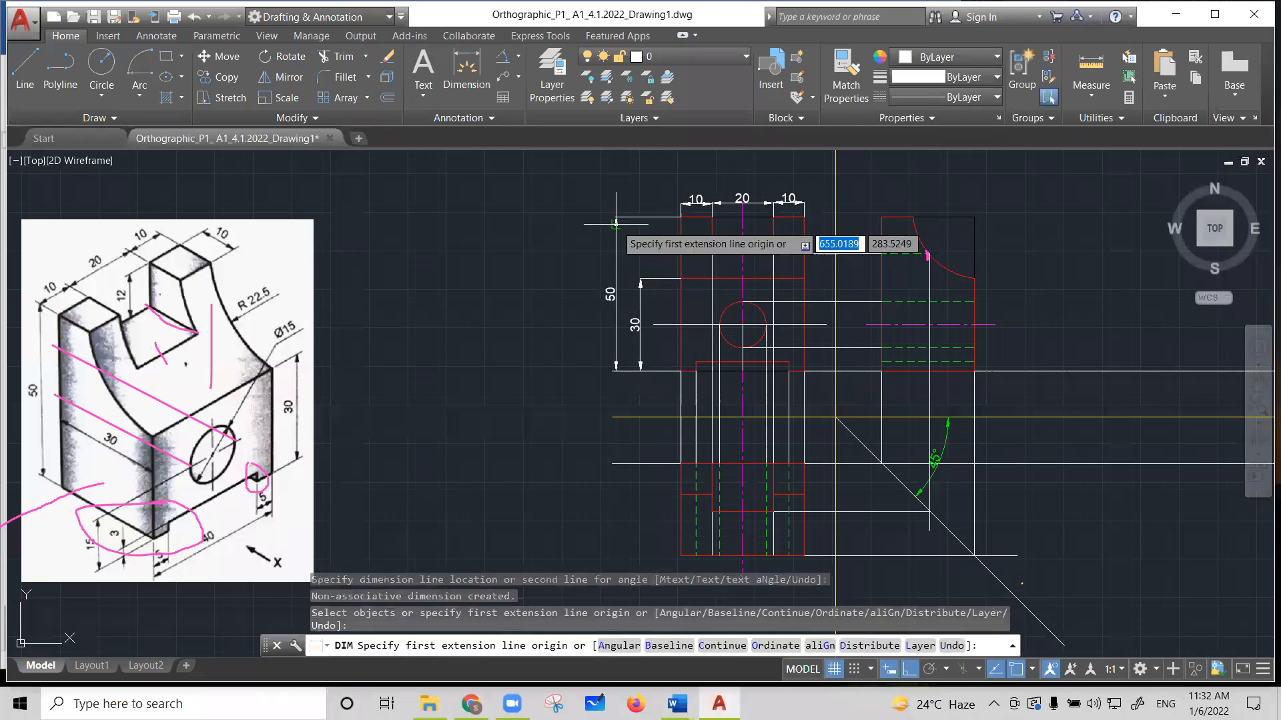
{"action": "key", "text": "Escape"}
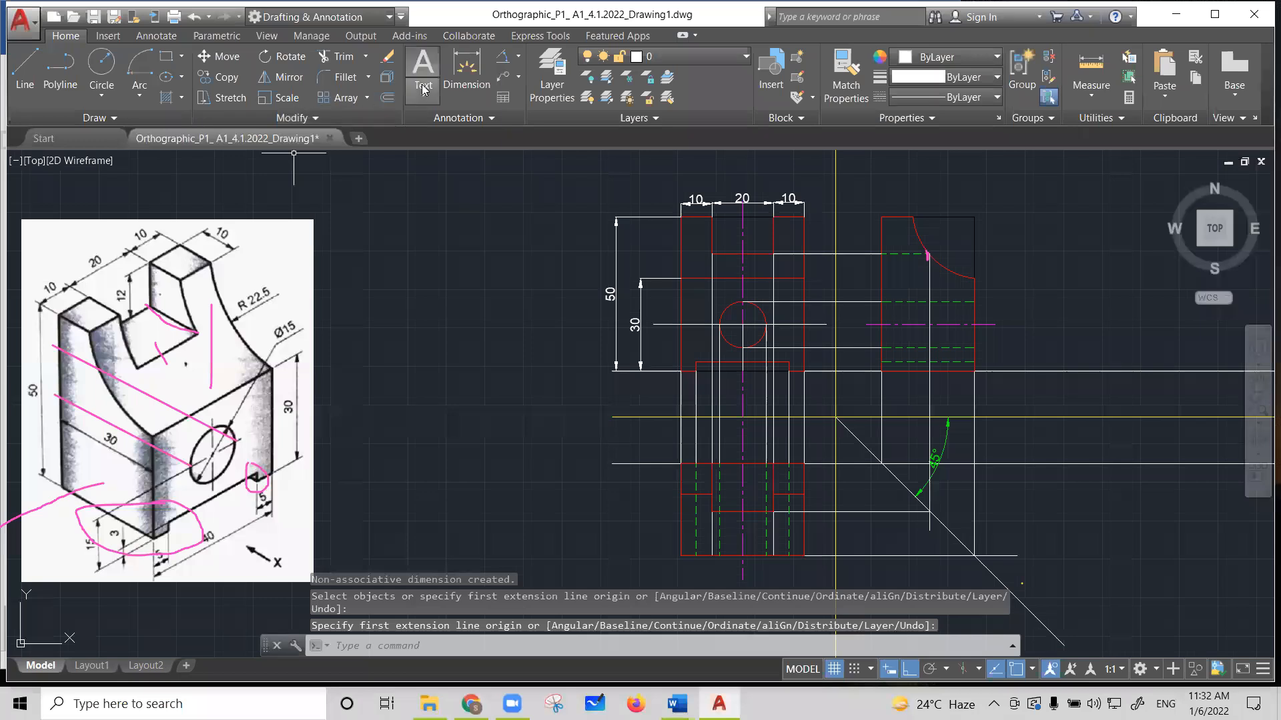
- Dimension the width of the side view's top edge up to the arc's start, placing the dimension above the view
{"action": "left_click", "coordinate": [465, 72]}
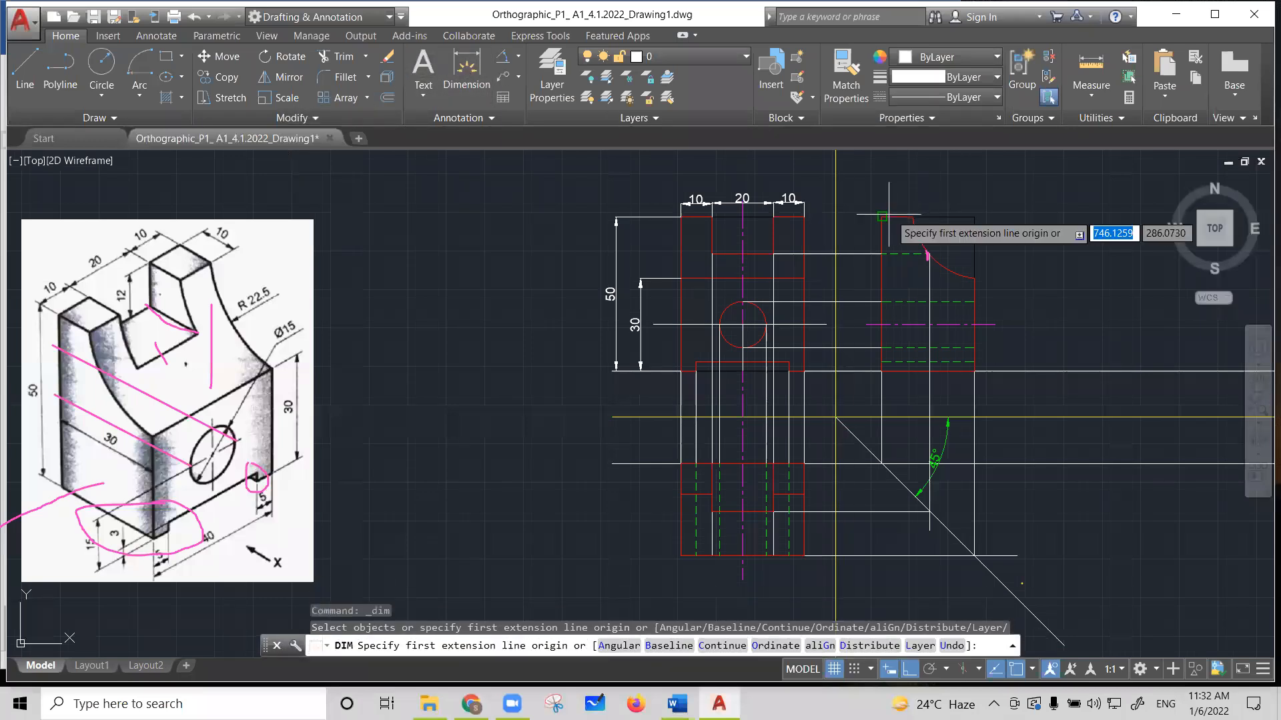
{"action": "left_click", "coordinate": [881, 217]}
{"action": "left_click", "coordinate": [913, 217]}
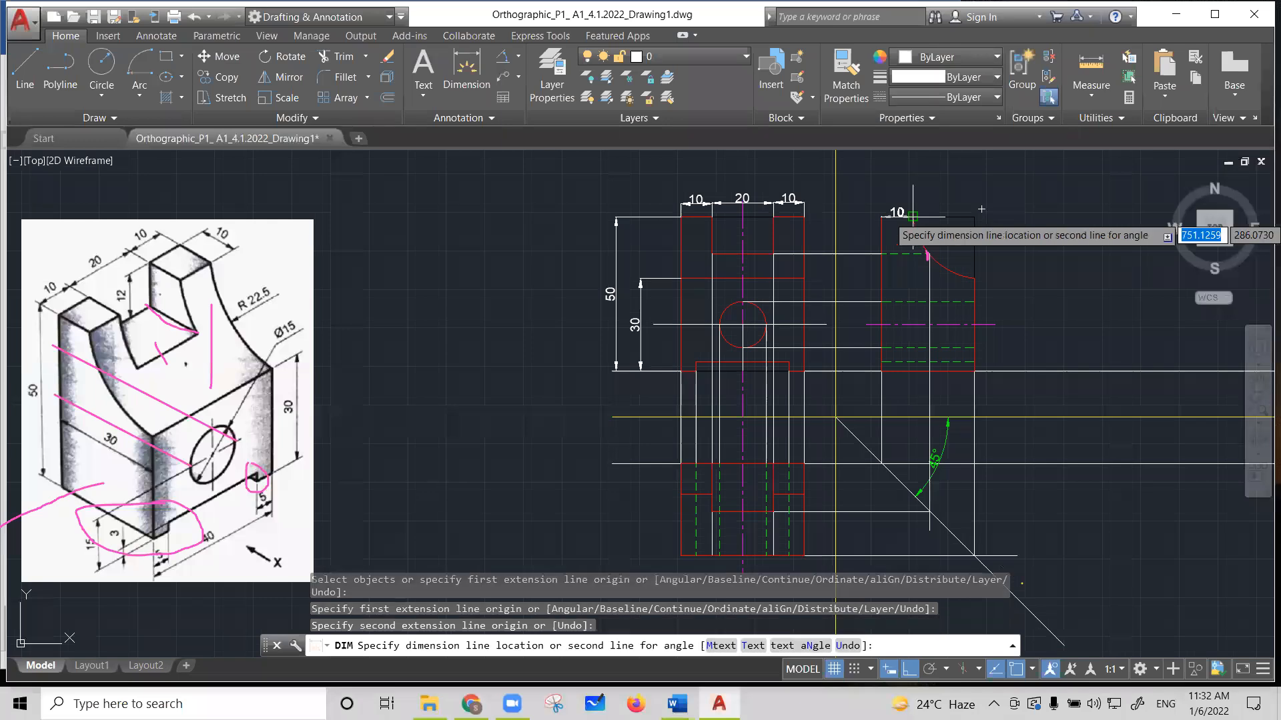
{"action": "left_click", "coordinate": [914, 197]}
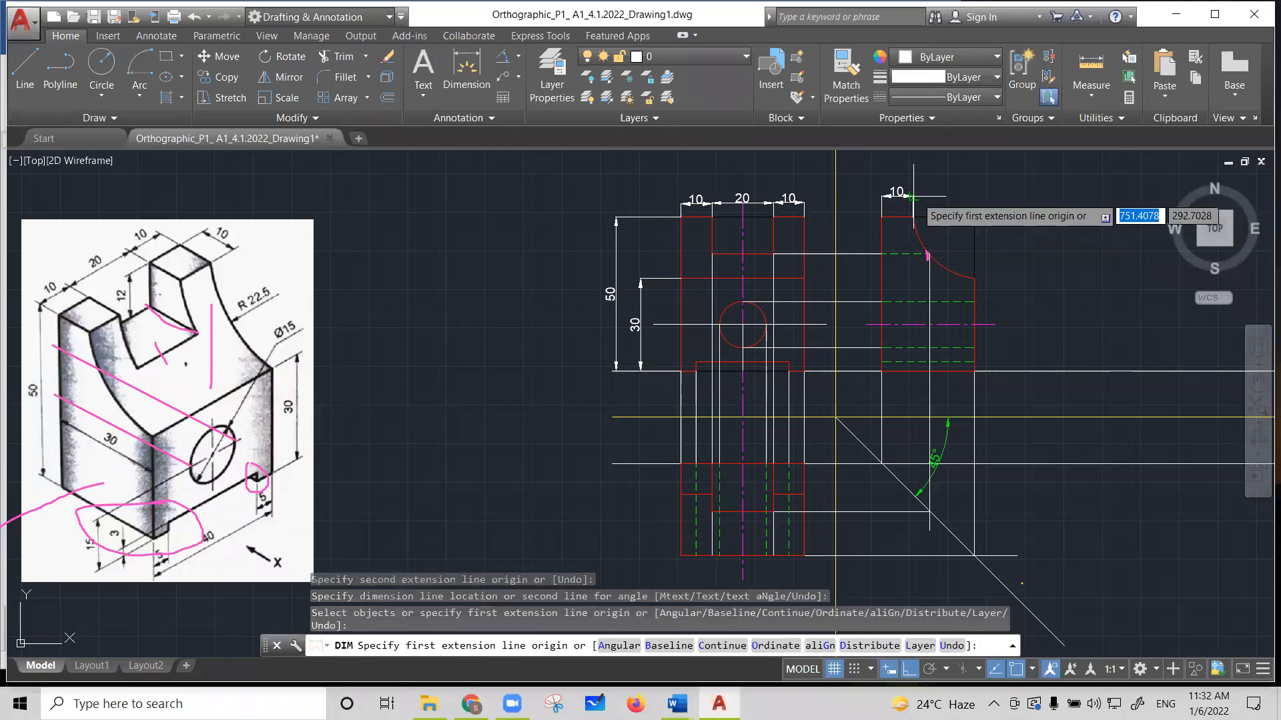
{"action": "key", "text": "Escape"}
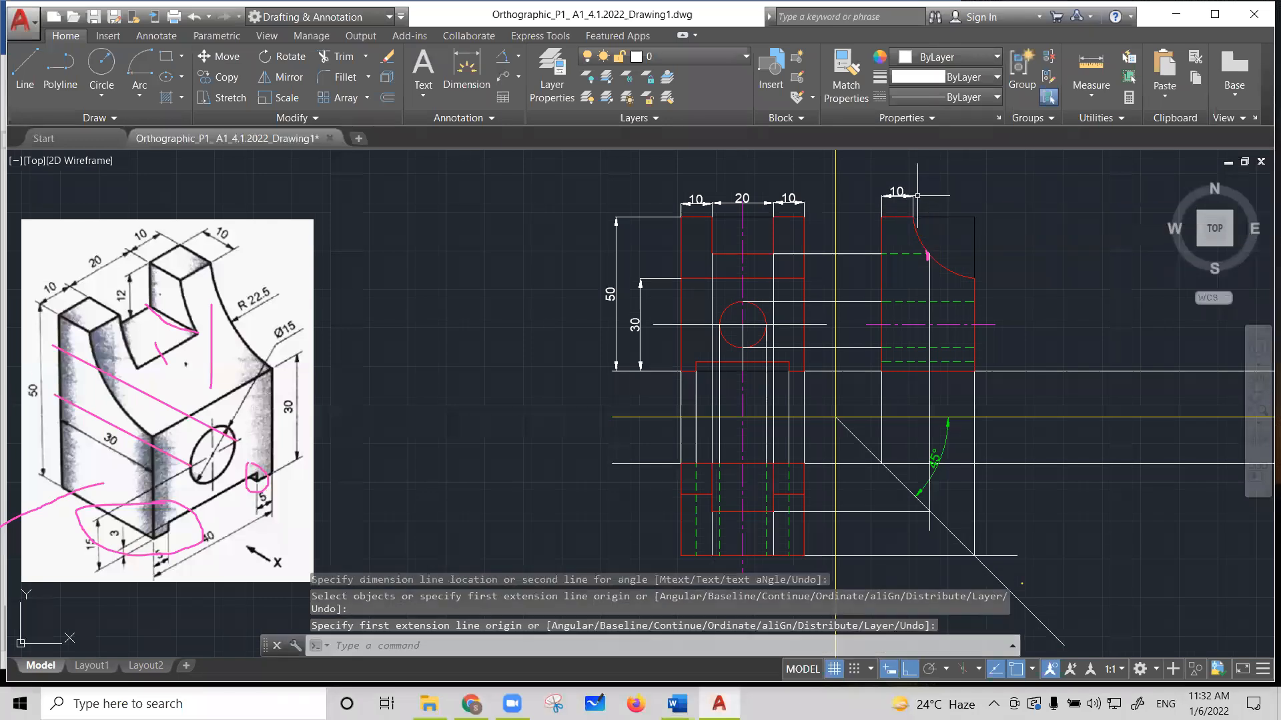
- Dimension the slot's depth in the front view, placing the vertical dimension inside the slot between the two prongs
{"action": "left_click", "coordinate": [467, 67]}
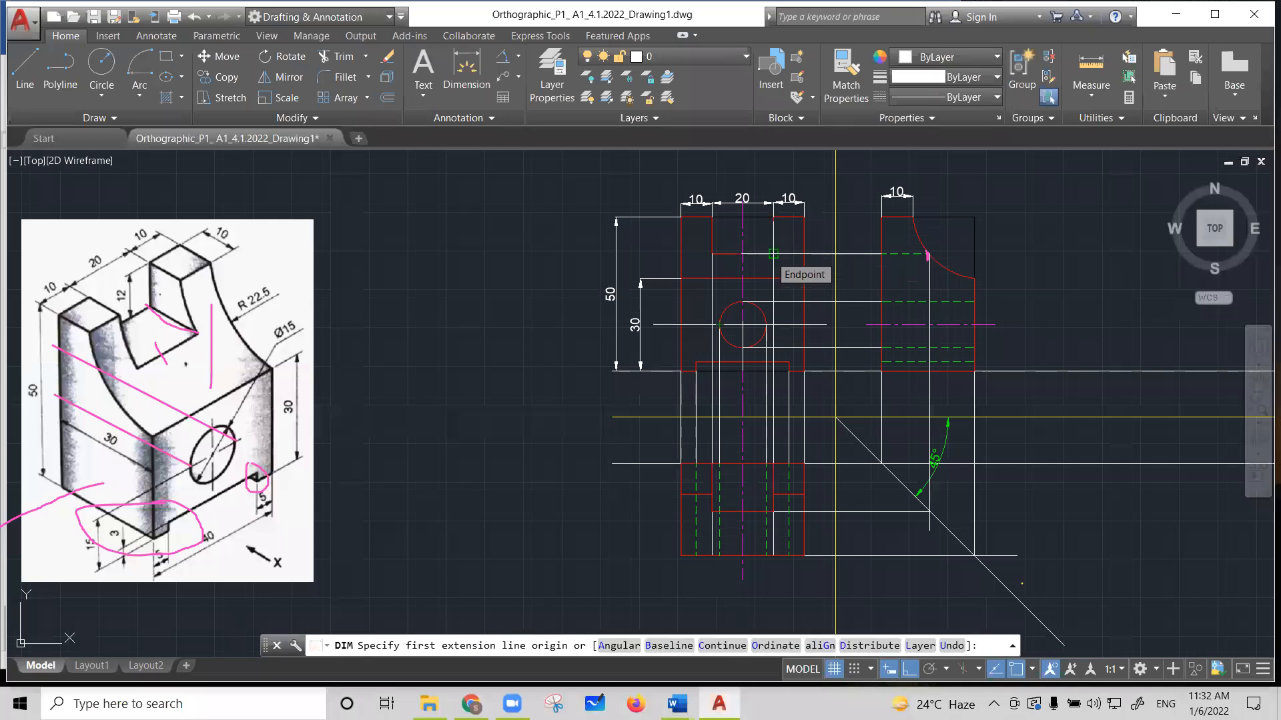
{"action": "left_click", "coordinate": [773, 253]}
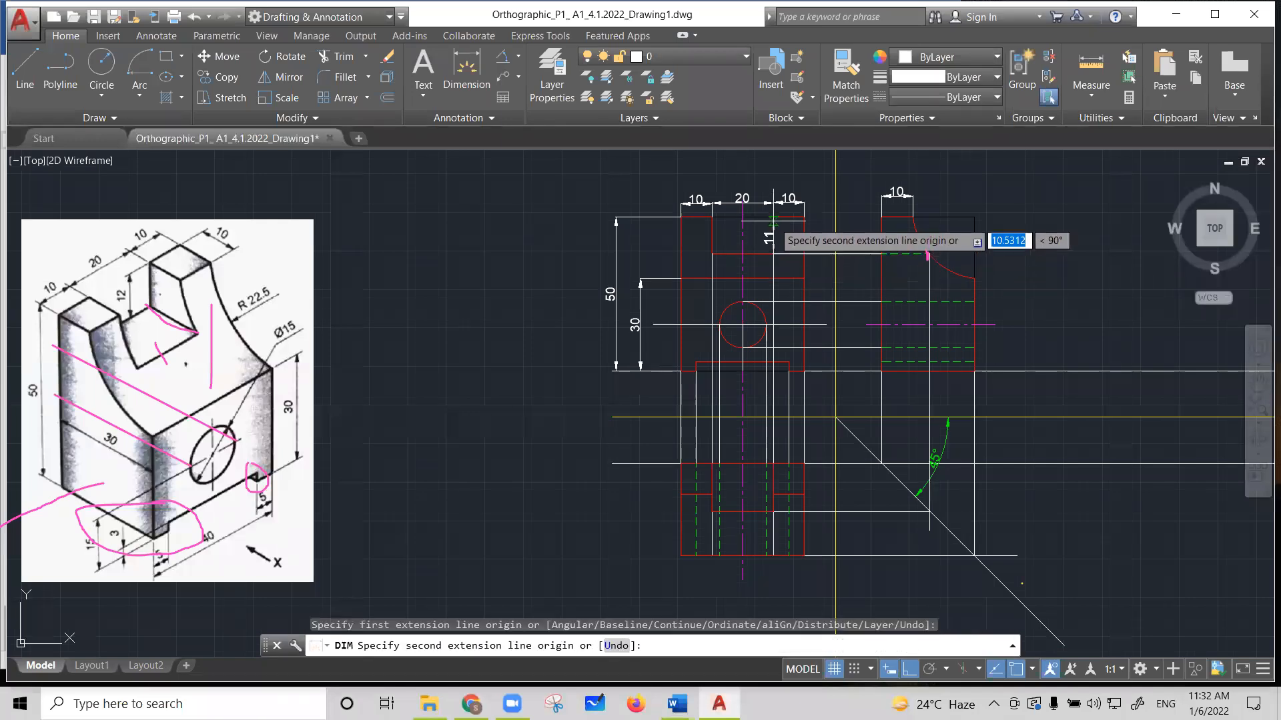
{"action": "left_click", "coordinate": [773, 216]}
{"action": "left_click", "coordinate": [751, 218]}
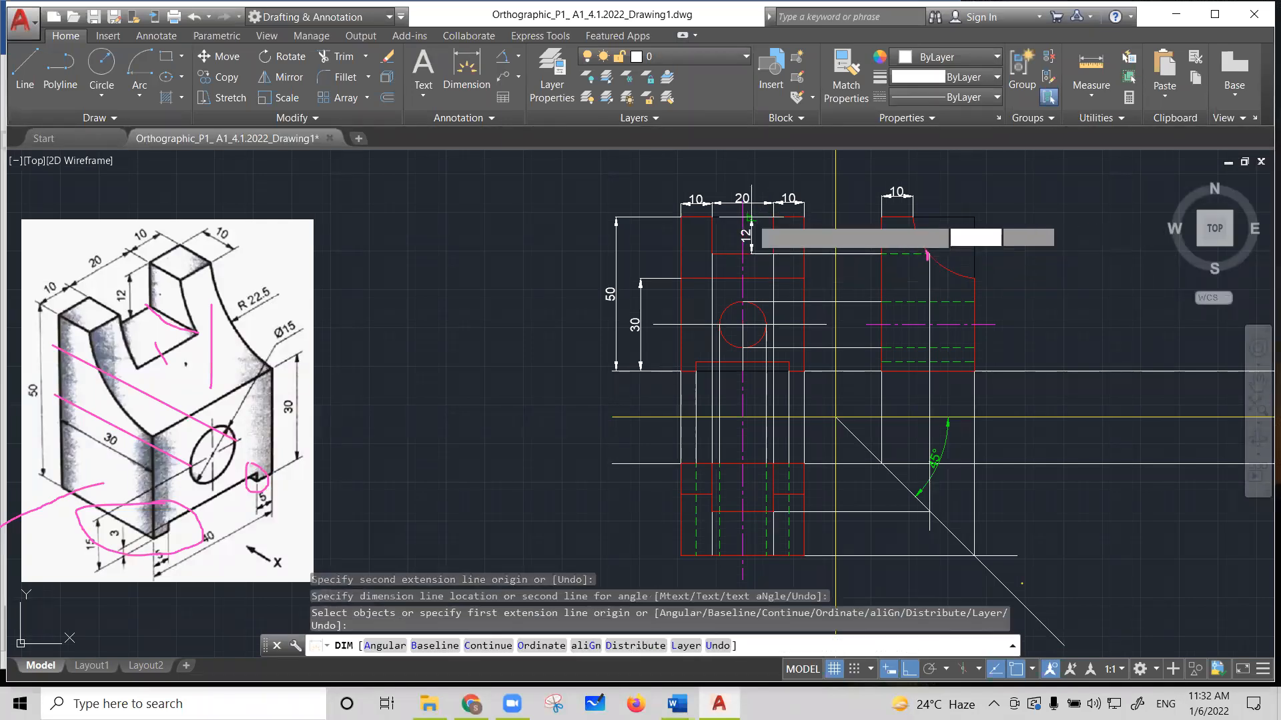
{"action": "key", "text": "Escape"}
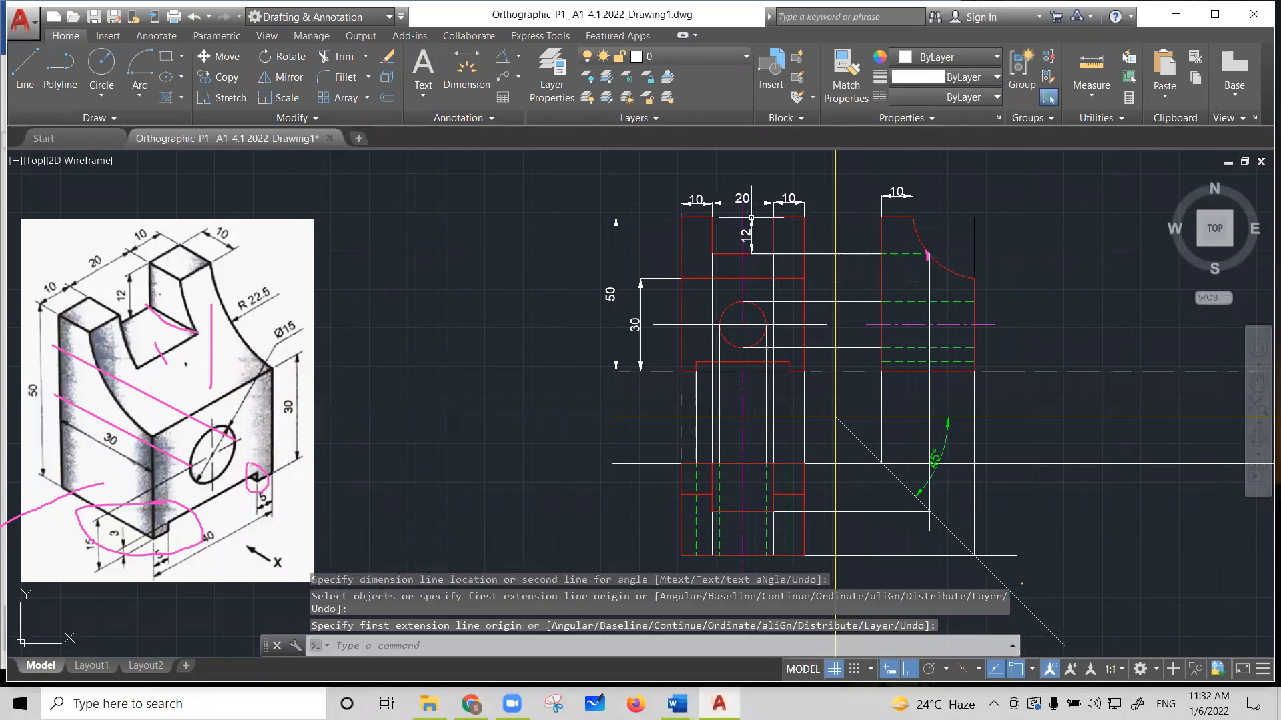
- Dimension the top view's overall depth along its left edge, placing the dimension line left of the view
{"action": "left_click", "coordinate": [466, 73]}
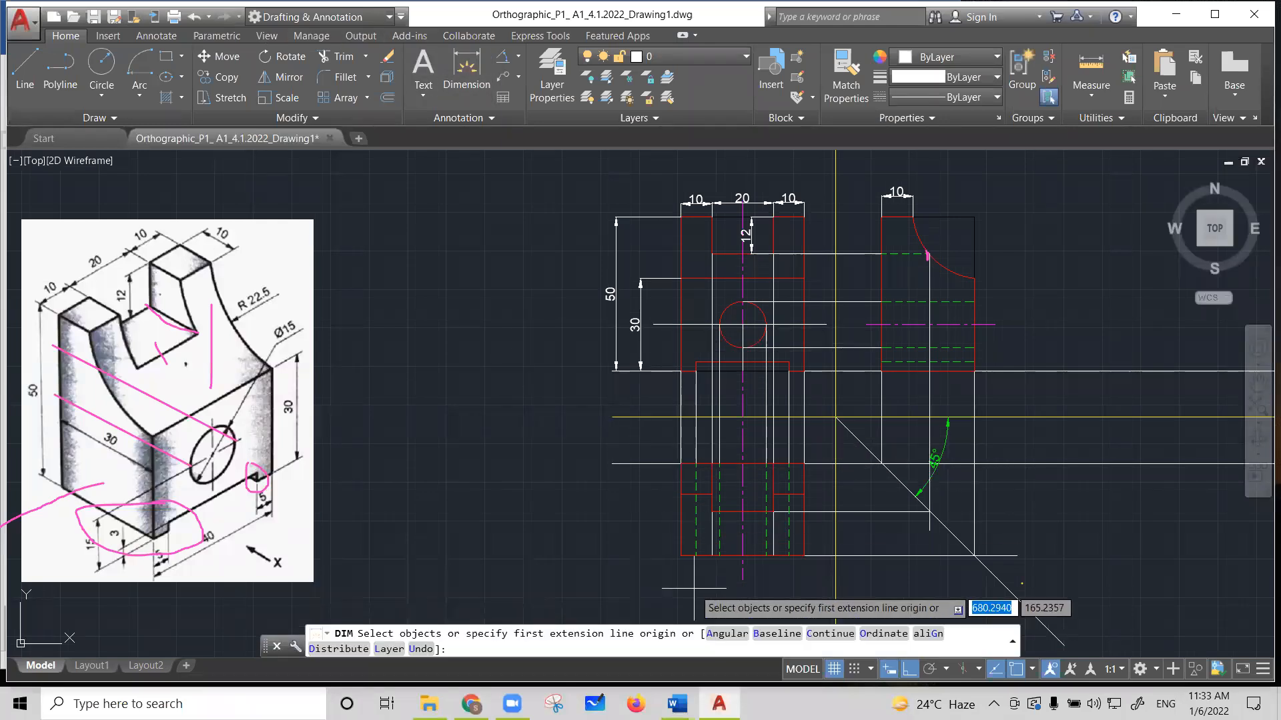
{"action": "left_click", "coordinate": [681, 555]}
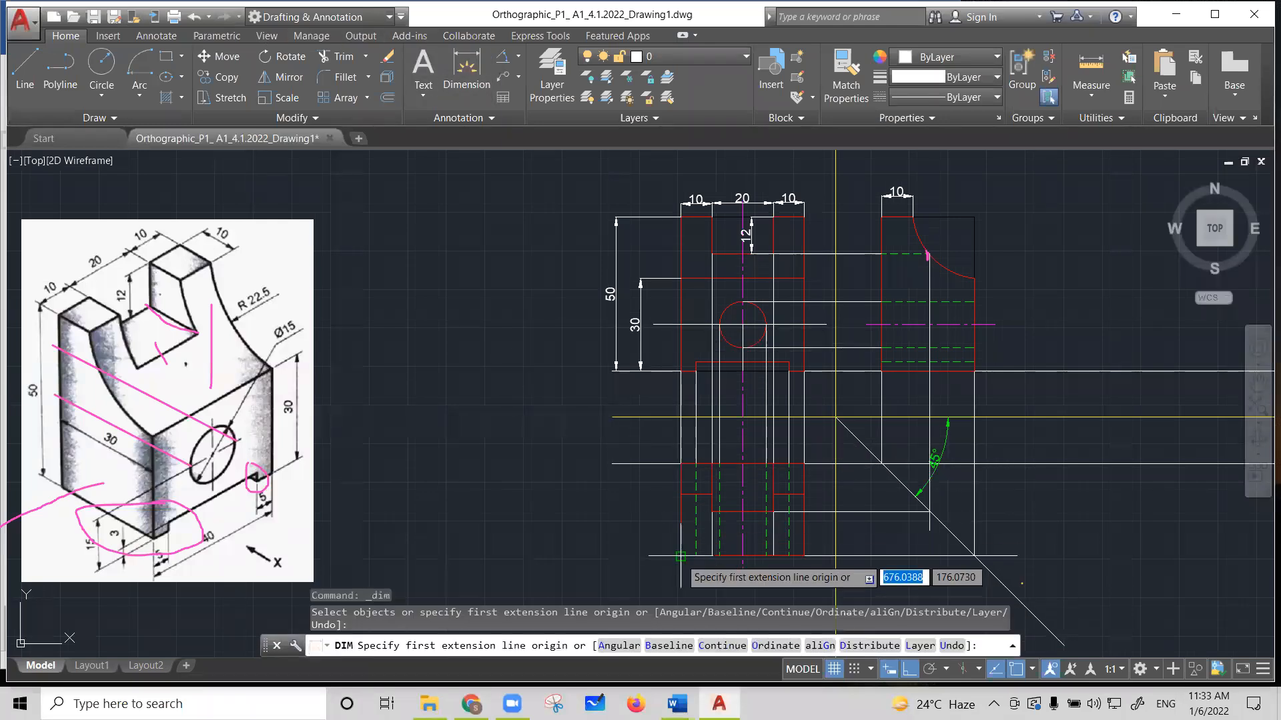
{"action": "left_click", "coordinate": [681, 464]}
{"action": "left_click", "coordinate": [646, 464]}
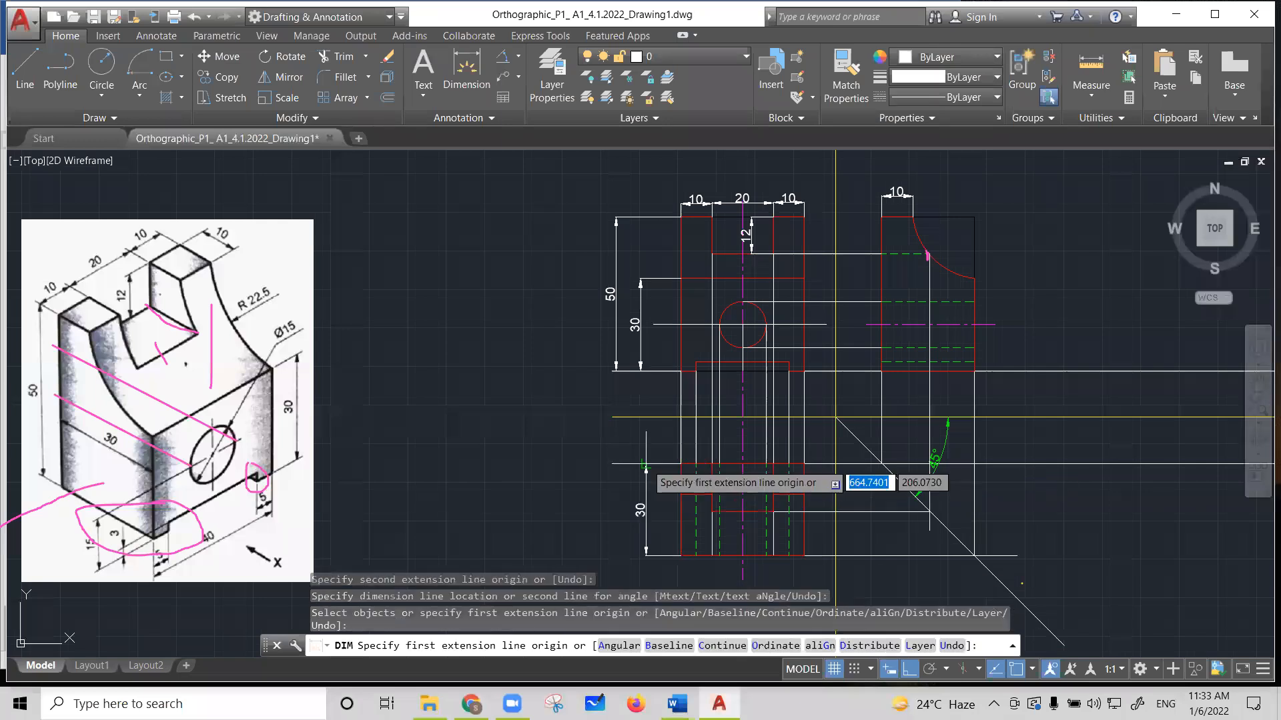
{"action": "key", "text": "Escape"}
- Draw a line 3 units up the bottom recess's left edge in the front view and 5 units along its top edge
{"action": "left_click", "coordinate": [27, 81]}
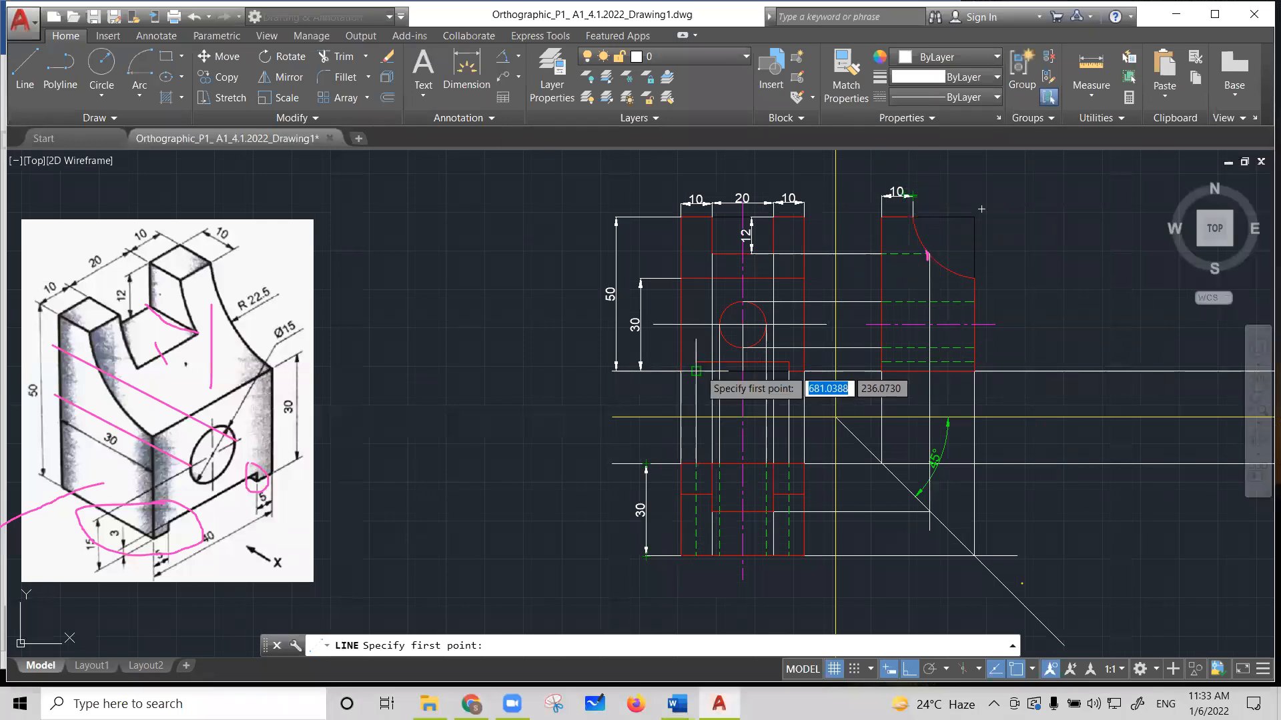
{"action": "left_click", "coordinate": [696, 371]}
{"action": "left_click", "coordinate": [696, 362]}
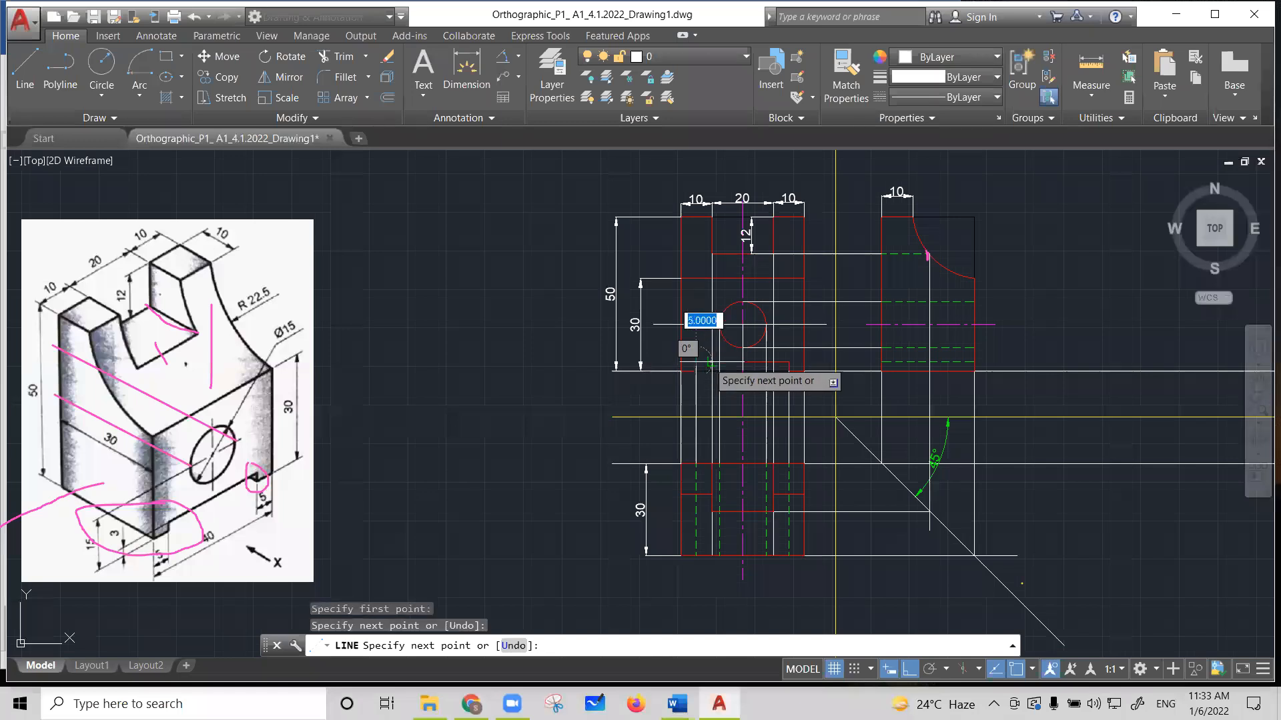
{"action": "left_click", "coordinate": [712, 362]}
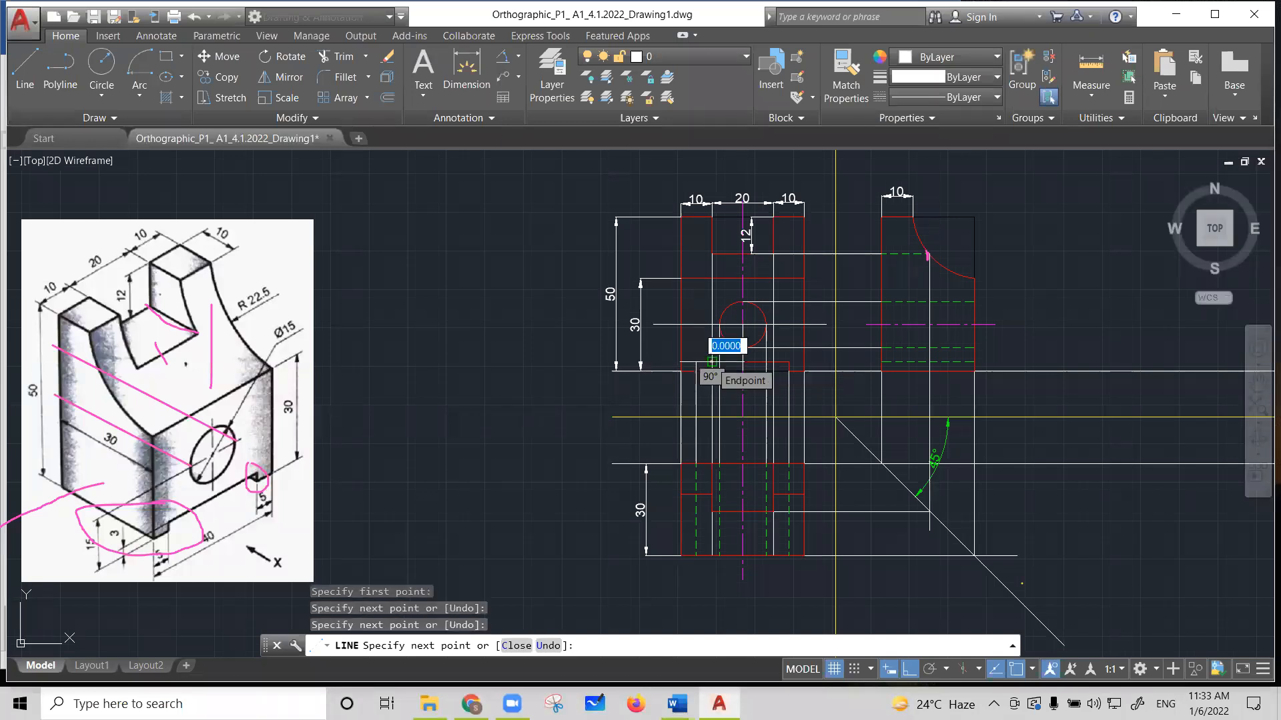
{"action": "key", "text": "Escape"}
{"action": "left_click", "coordinate": [467, 73]}
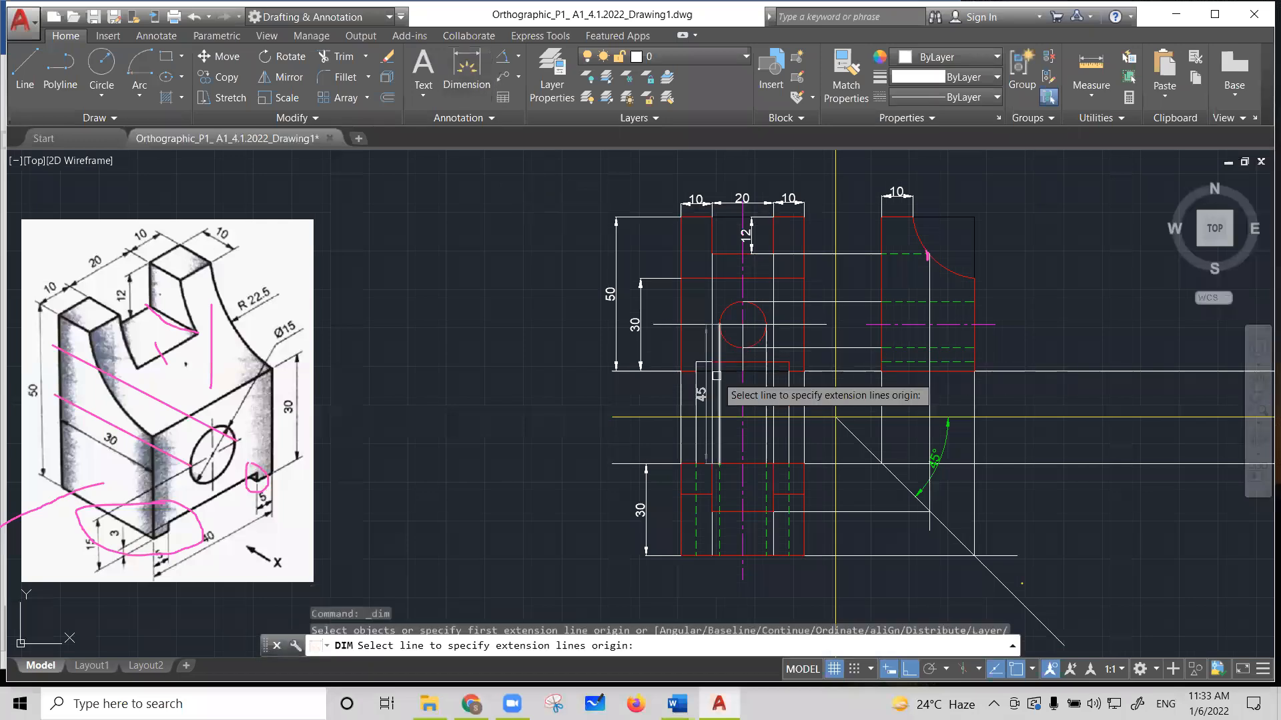
{"action": "key", "text": "Escape"}
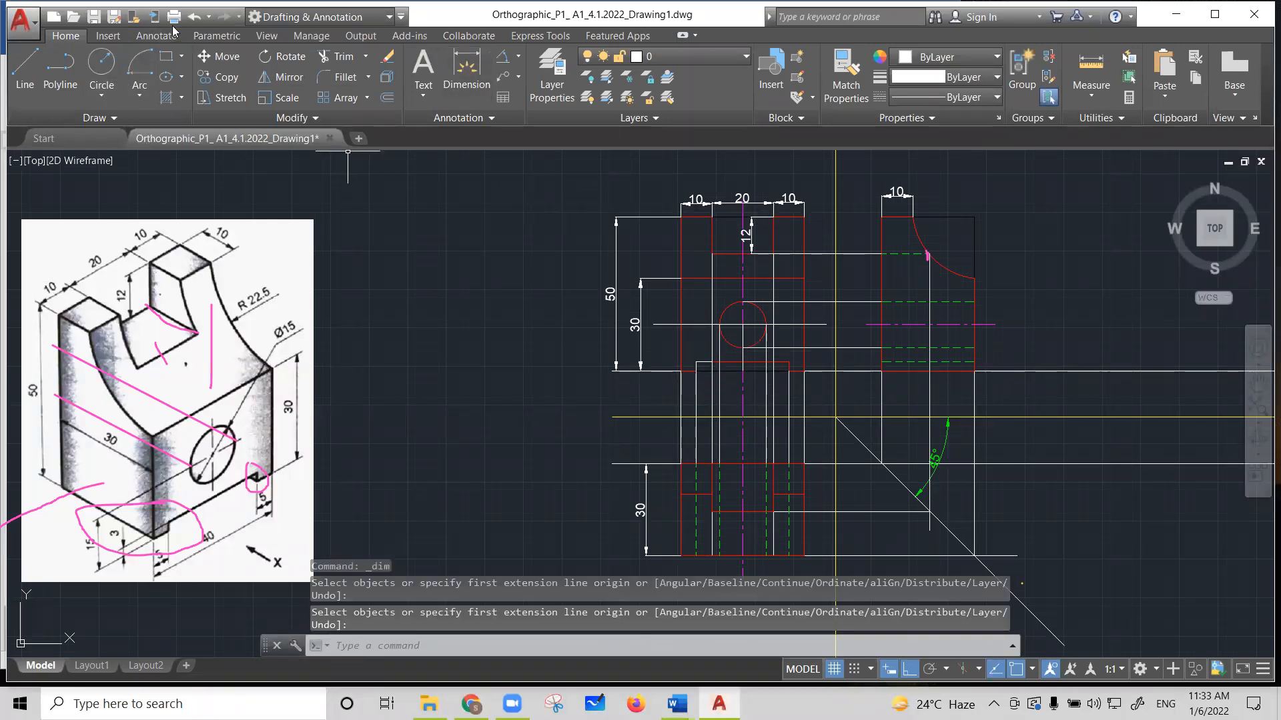
{"action": "left_click", "coordinate": [193, 21]}
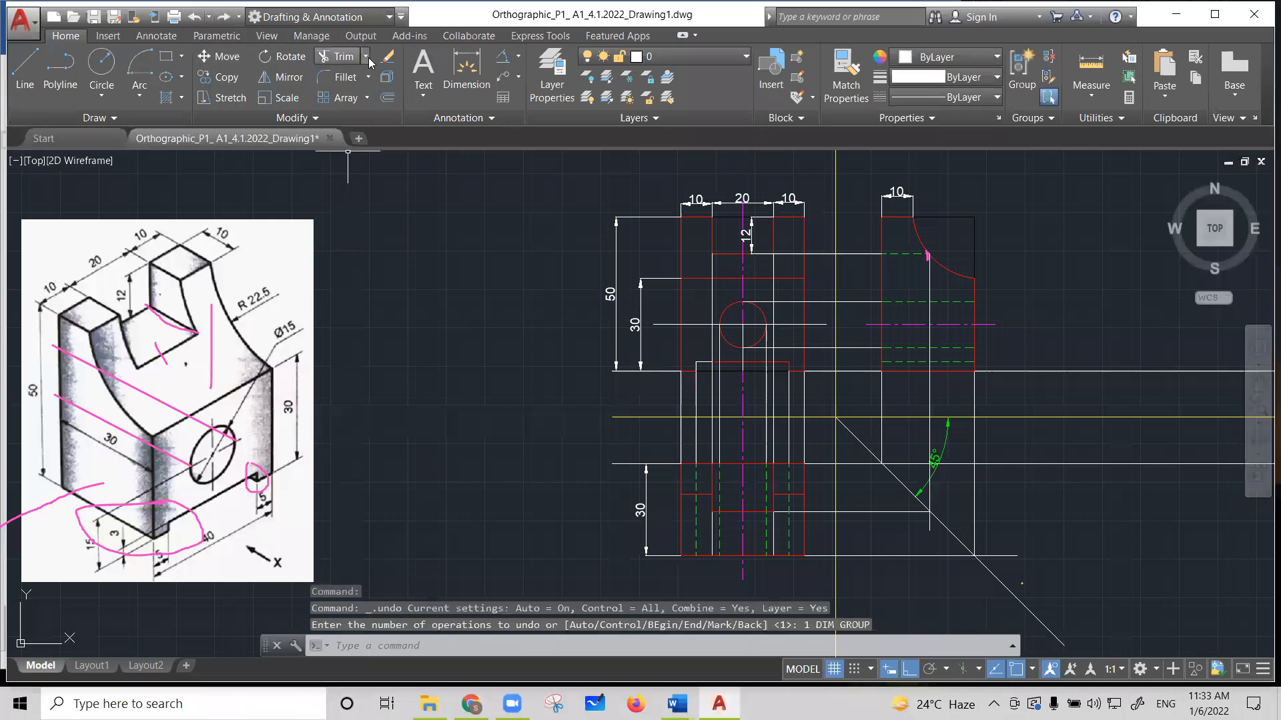
- Dimension the bottom recess's height in the front view, placing the dimension line inside the recess just below the circle
{"action": "left_click", "coordinate": [467, 67]}
{"action": "key", "text": "Return"}
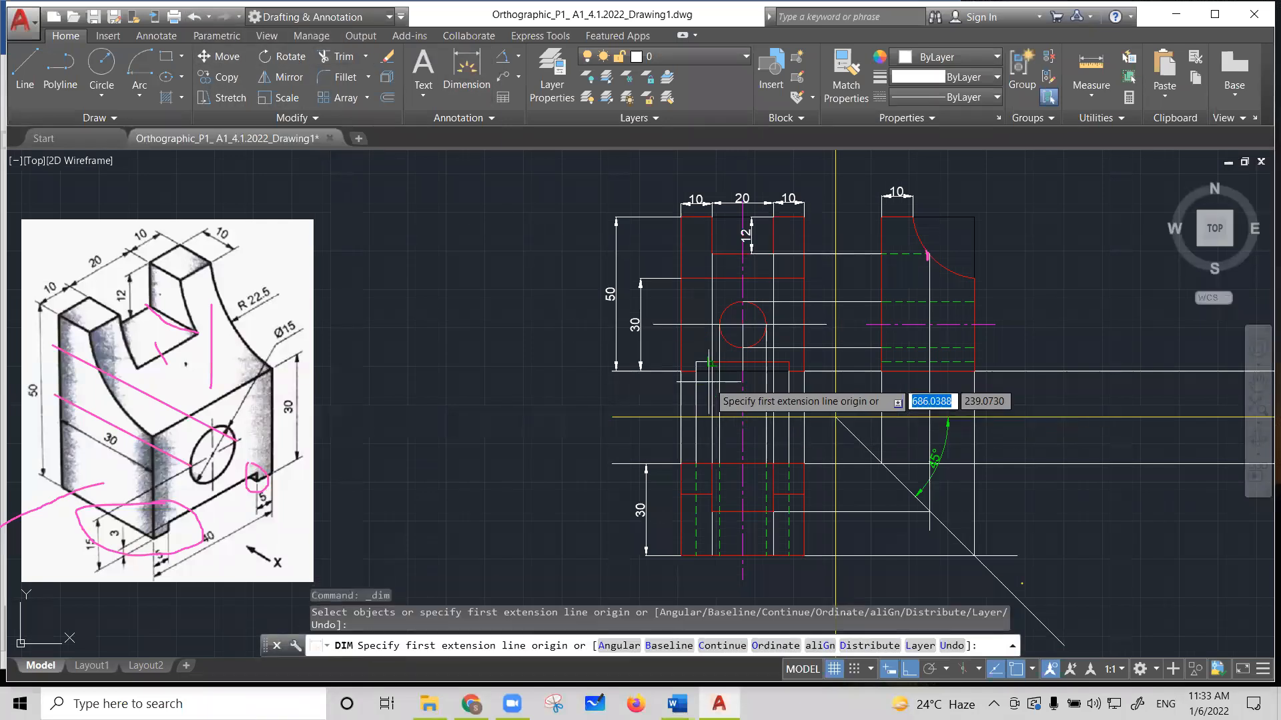
{"action": "left_click", "coordinate": [695, 367]}
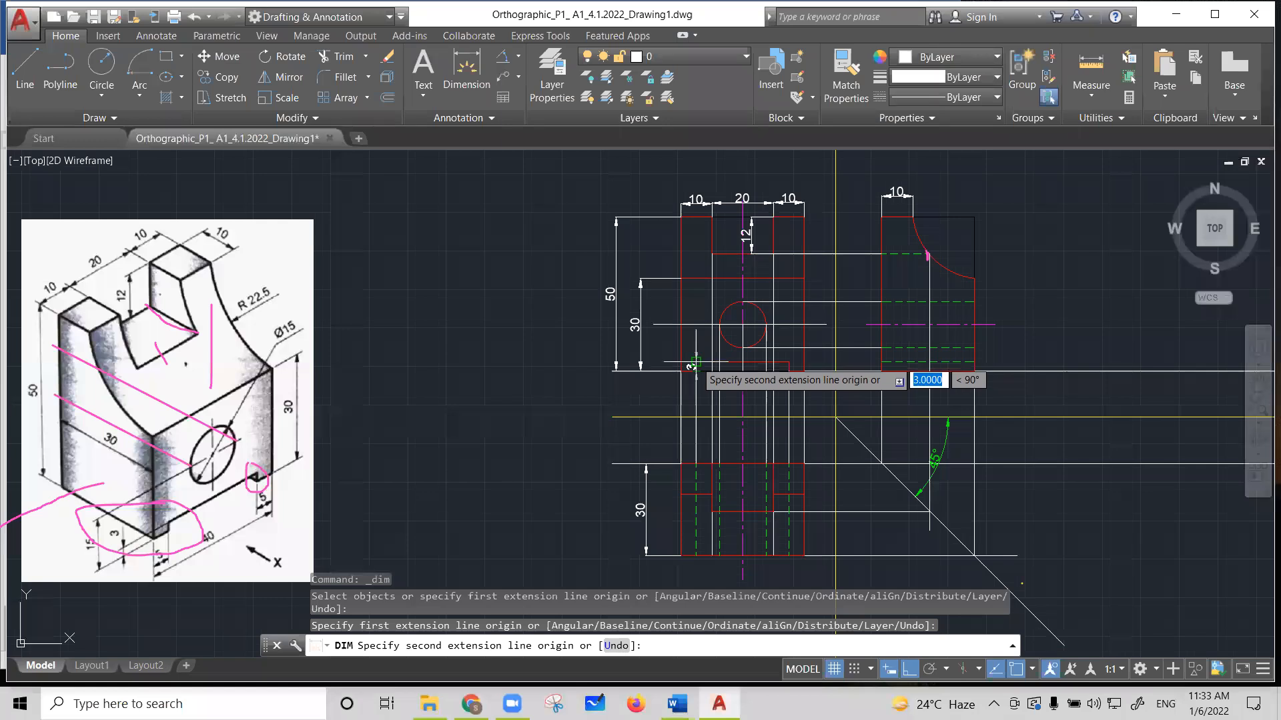
{"action": "left_click", "coordinate": [719, 366]}
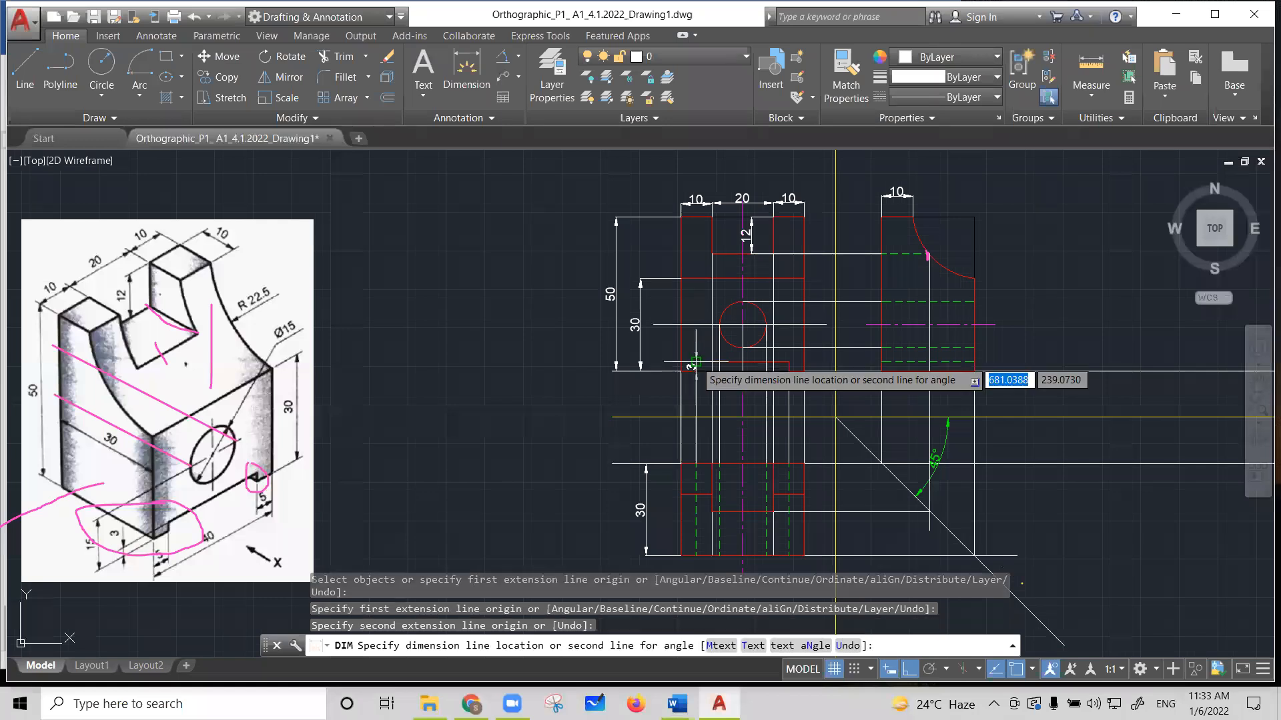
{"action": "left_click", "coordinate": [731, 365]}
{"action": "key", "text": "Return"}
{"action": "key", "text": "Return"}
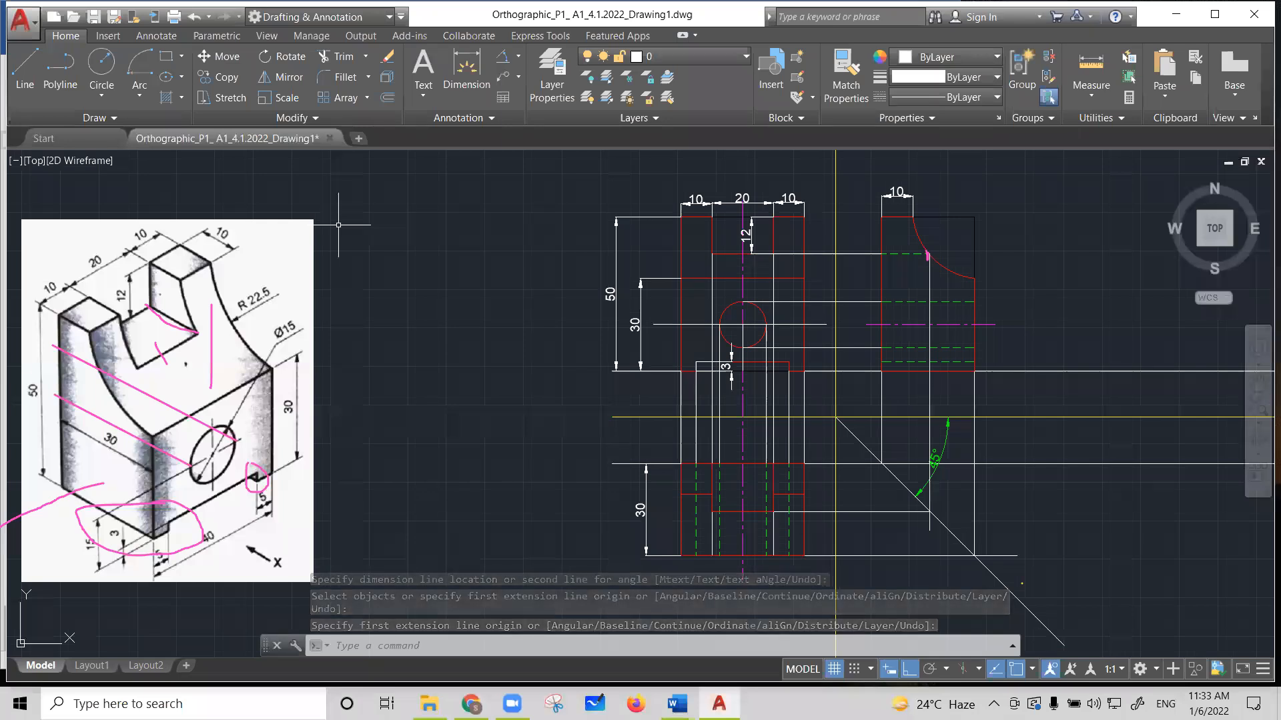
{"action": "key", "text": "Escape"}
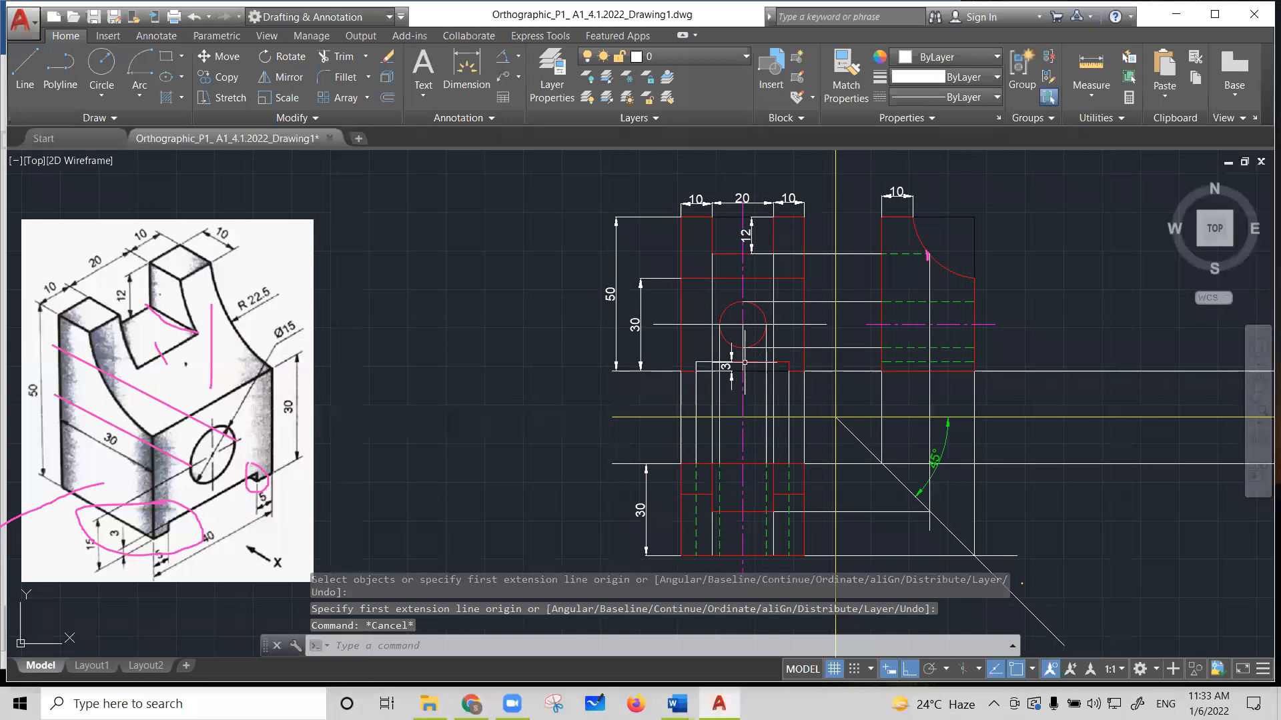
- Set the colour of the front view's recess top and left edge lines to red
{"action": "left_click", "coordinate": [753, 362]}
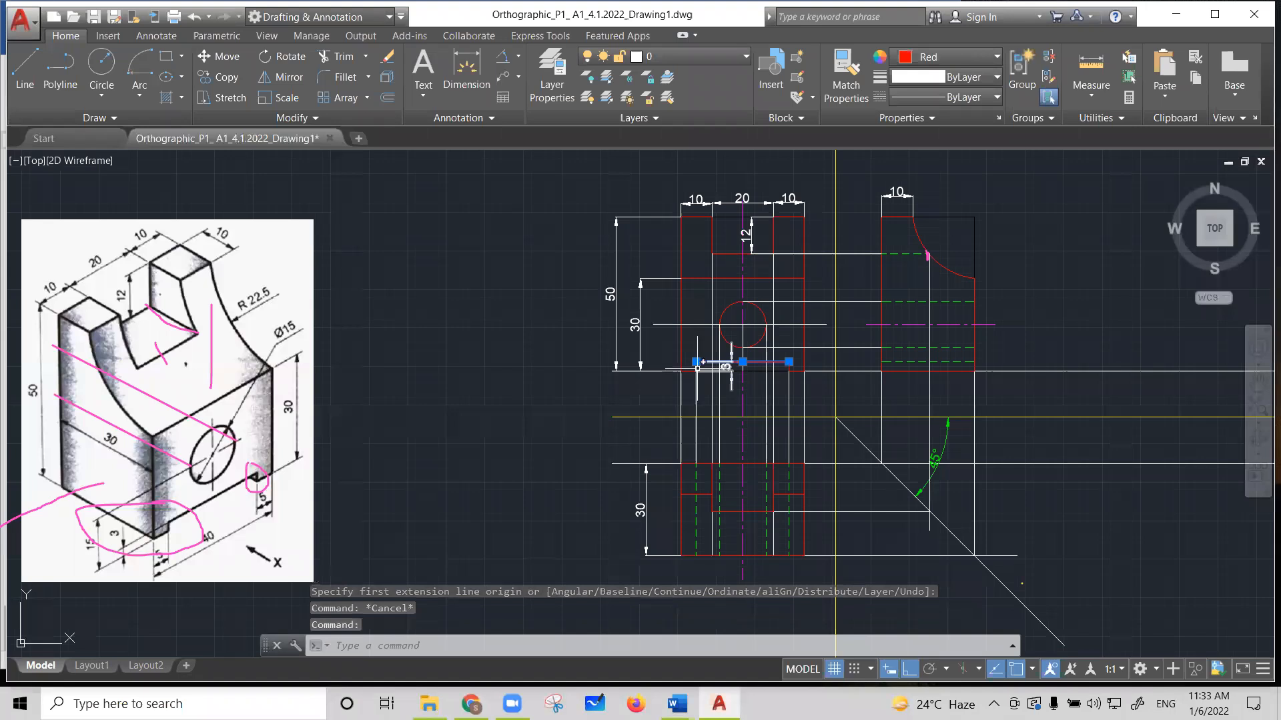
{"action": "left_click", "coordinate": [954, 56]}
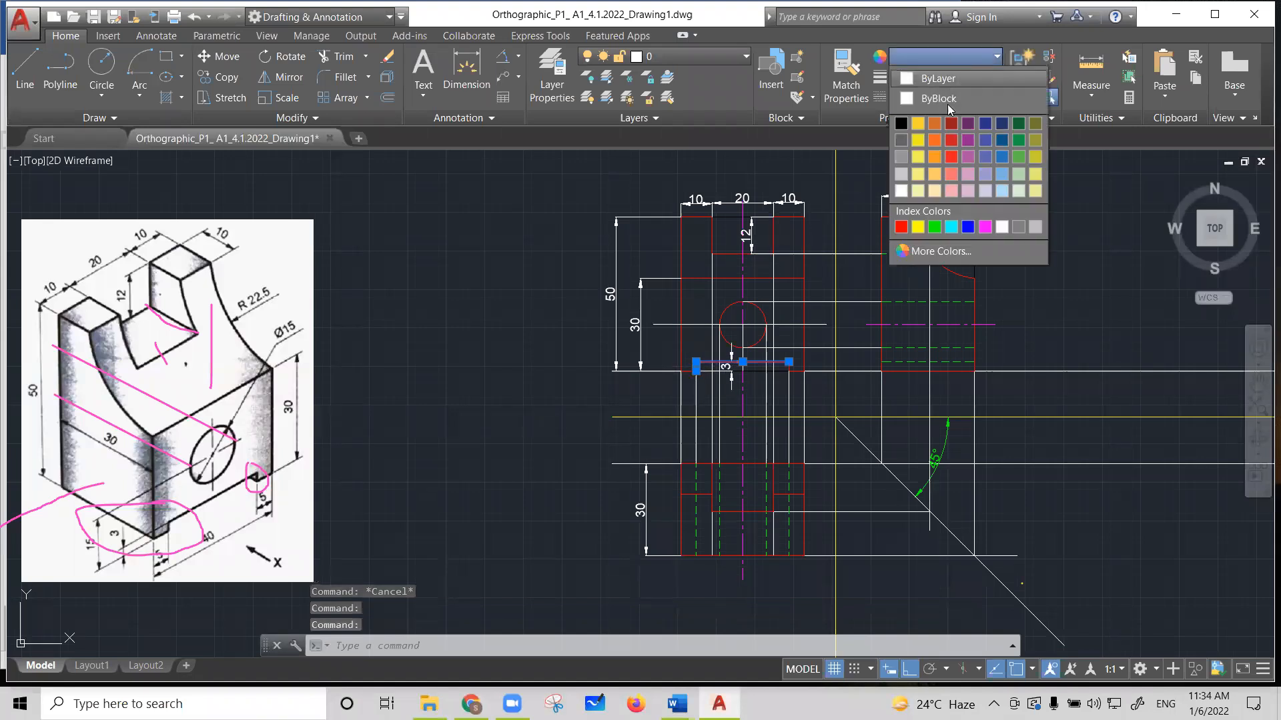
{"action": "left_click", "coordinate": [902, 226]}
{"action": "key", "text": "Escape"}
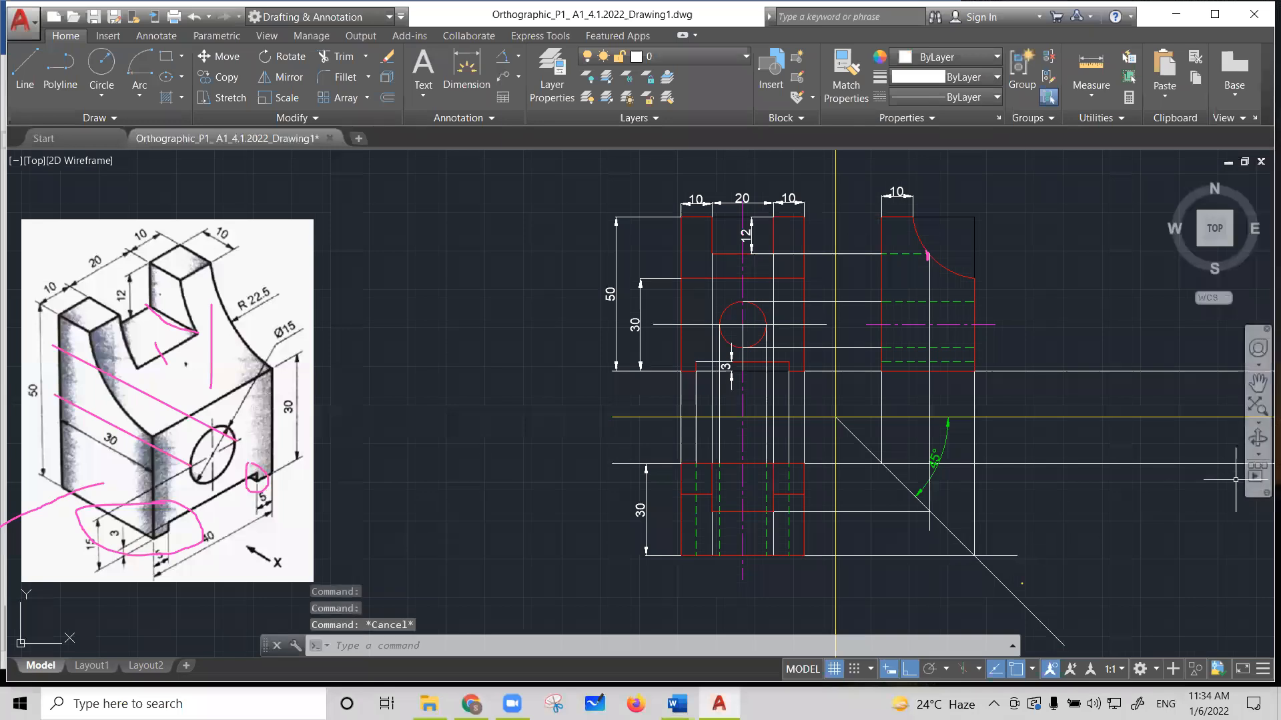